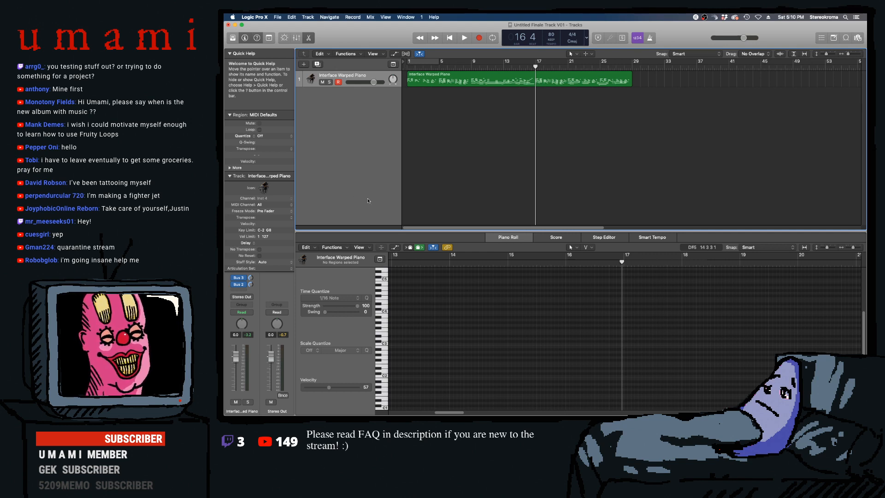
# - Play through the Interface Warped Piano region with the playhead left at bar 21, and increase its track height
pyautogui.press('Return')
pyautogui.press('space')
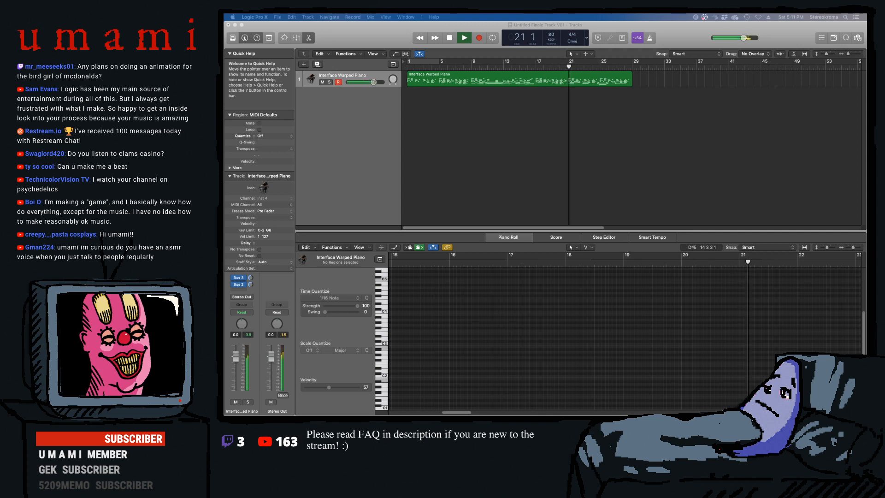
pyautogui.click(569, 65)
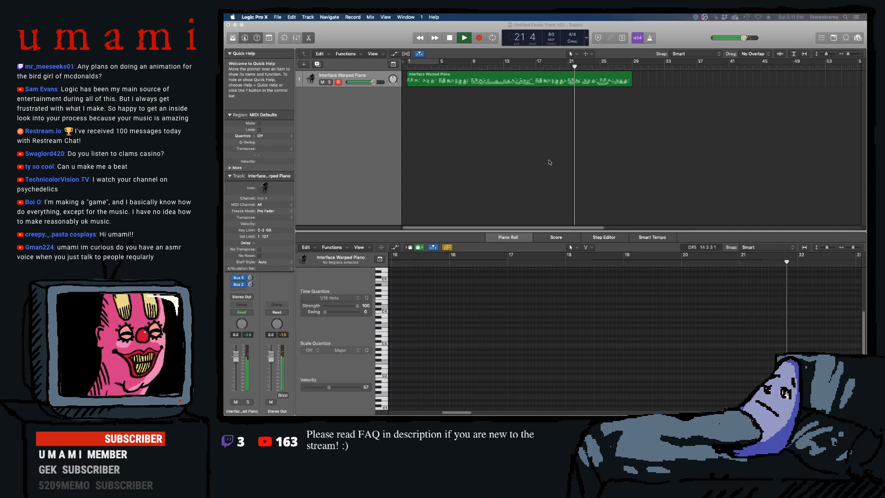
pyautogui.press('space')
pyautogui.click(569, 65)
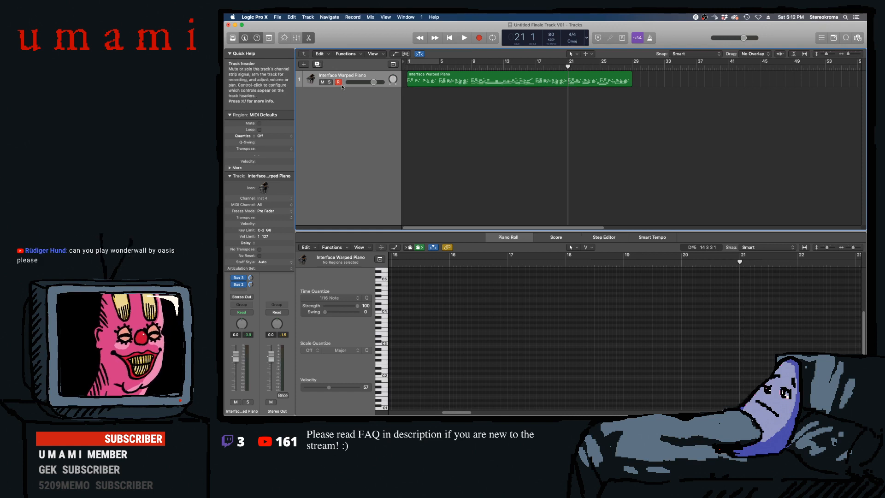
pyautogui.moveTo(345, 90); pyautogui.dragTo(349, 104)
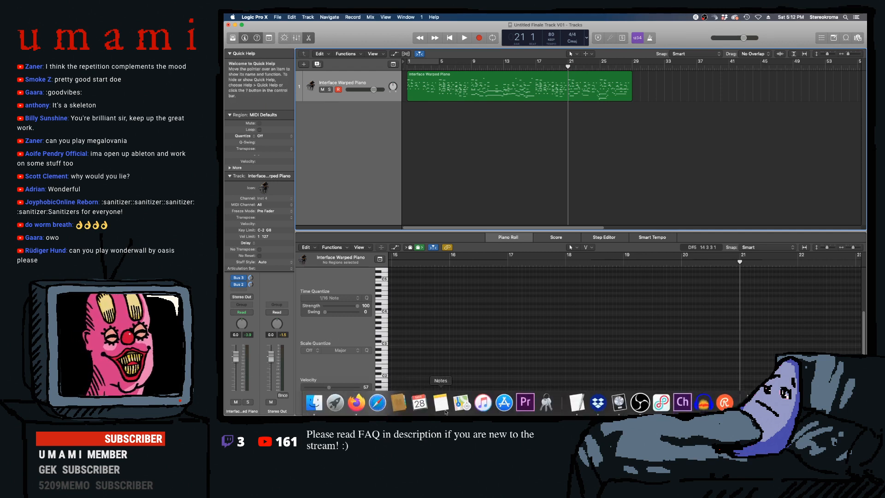
# - Switch to Finder, bring up the Blue Sound Library contents and widen the Name column to show the full folder names
pyautogui.click(316, 403)
pyautogui.moveTo(418, 53); pyautogui.dragTo(224, 47)
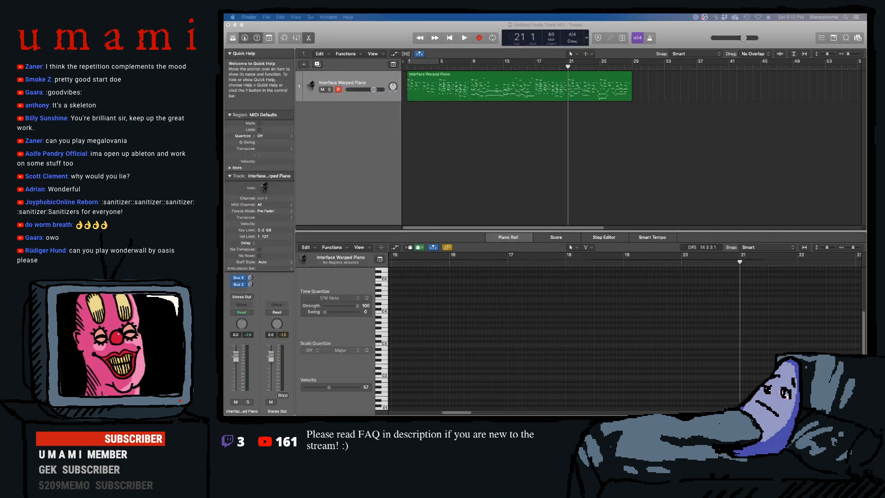
pyautogui.moveTo(225, 86); pyautogui.dragTo(387, 85)
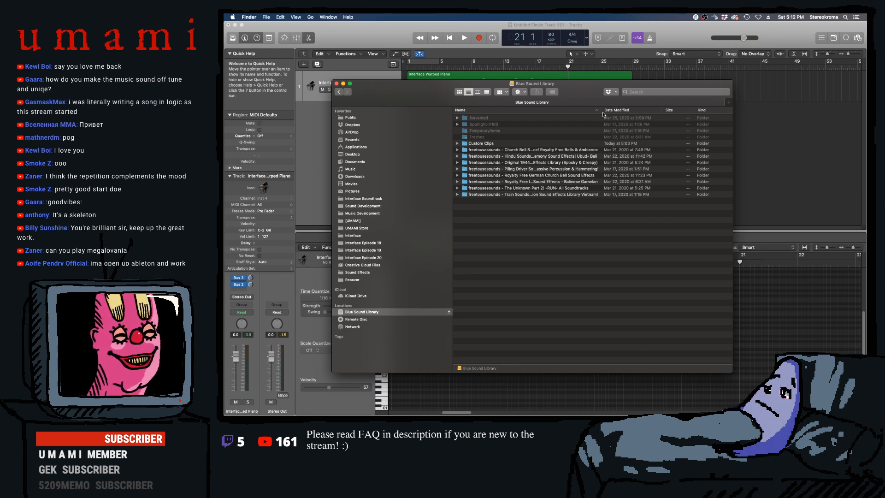
pyautogui.moveTo(601, 109); pyautogui.dragTo(647, 108)
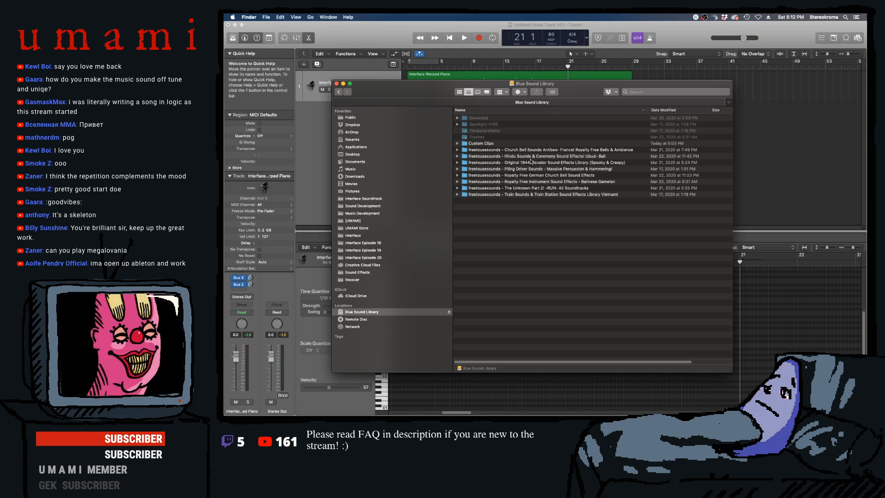
# - Open the Custom Clips folder of the Blue Sound Library in a second Finder tab
pyautogui.click(479, 144)
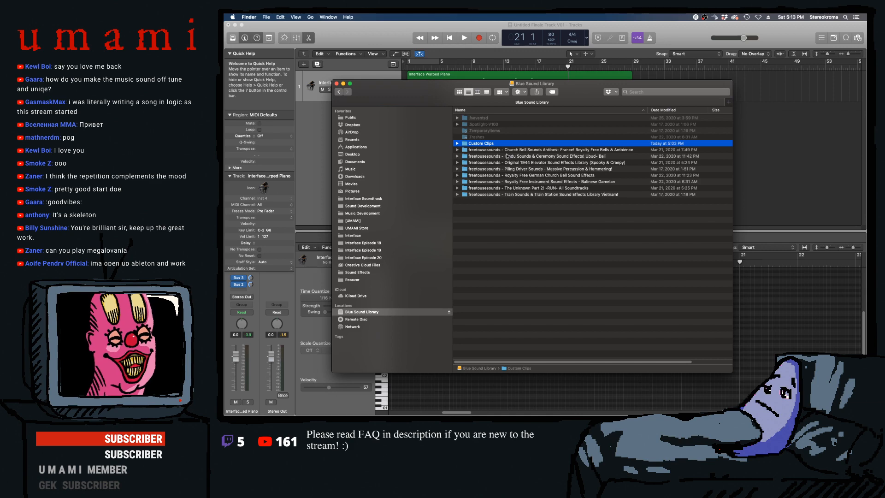
pyautogui.press('super+t')
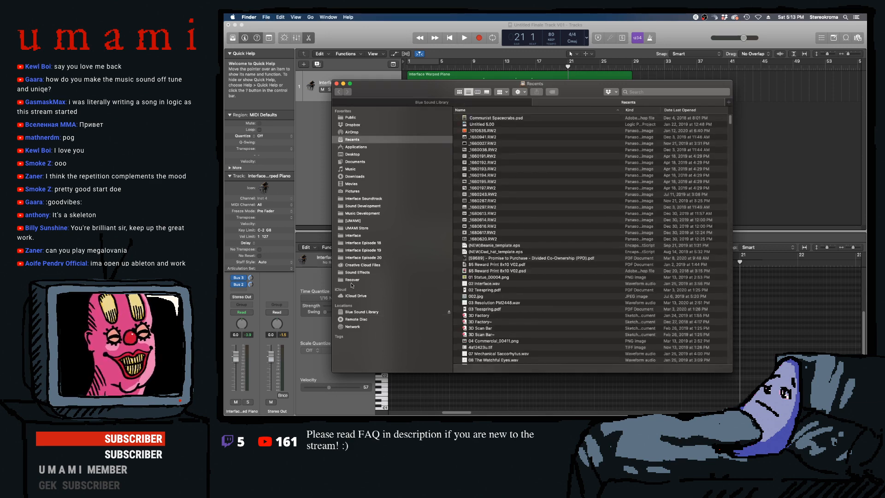
pyautogui.click(359, 313)
pyautogui.click(488, 143)
pyautogui.doubleClick(481, 144)
# - In the first Finder tab, open the Original 1944 Elevator Sound Effects folder and preview the 09 Elevator Door recording
pyautogui.click(502, 103)
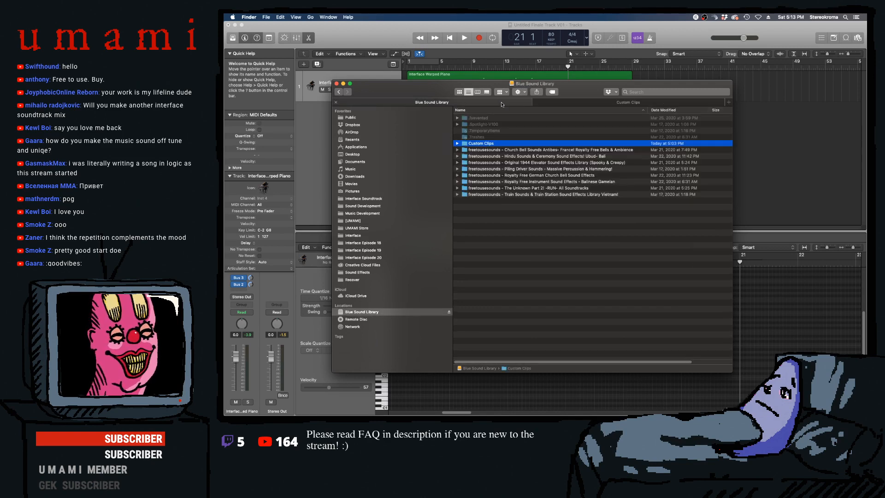
pyautogui.click(515, 170)
pyautogui.doubleClick(524, 163)
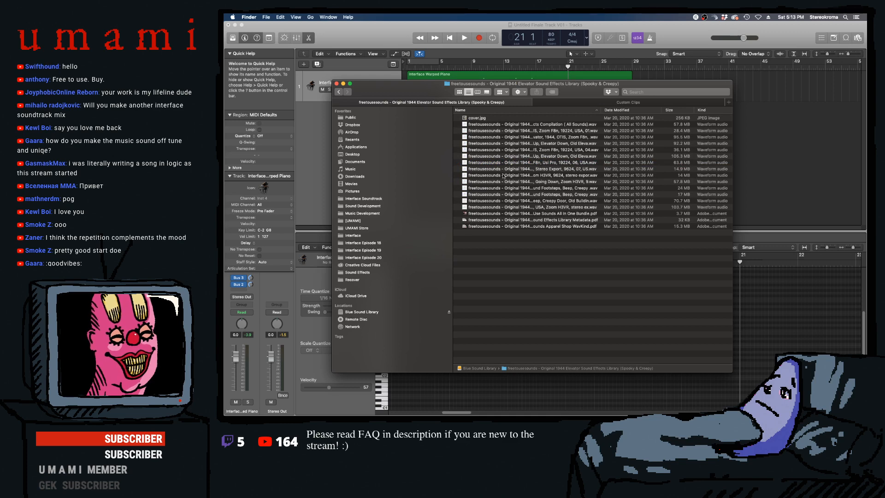
pyautogui.click(504, 176)
pyautogui.press('space')
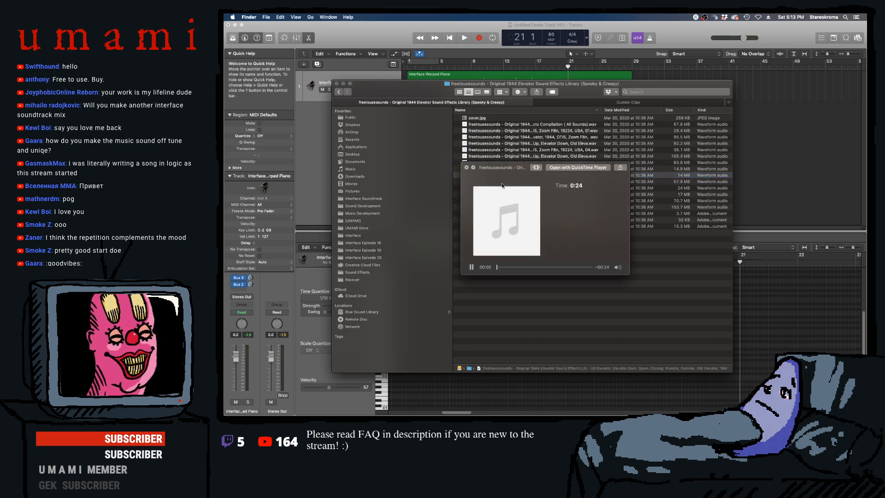
pyautogui.press('space')
# - Open the 09 Elevator Door recording in Audacity, audition it from about 8.9 s, and remove its track
pyautogui.rightClick(489, 176)
pyautogui.moveTo(504, 183)
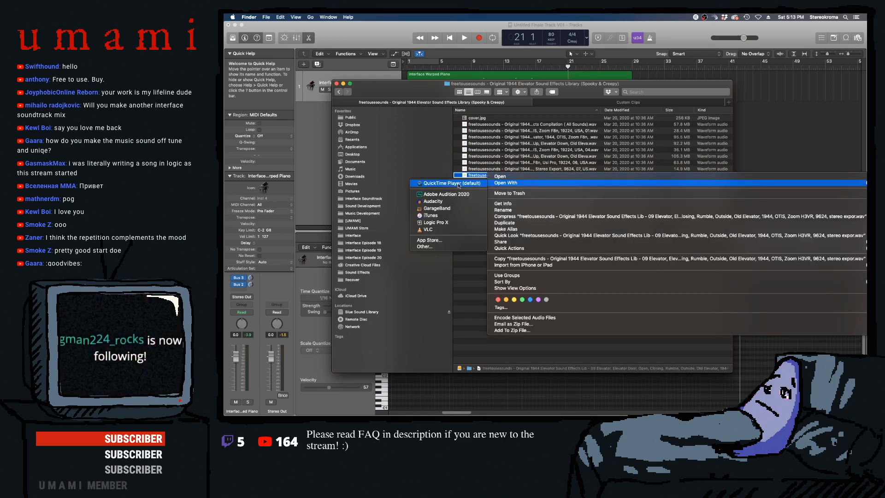
pyautogui.click(438, 202)
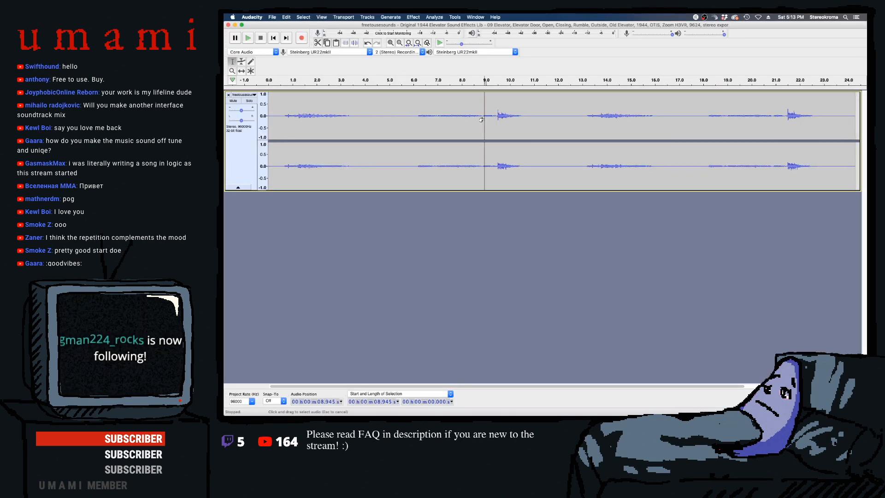
pyautogui.click(484, 121)
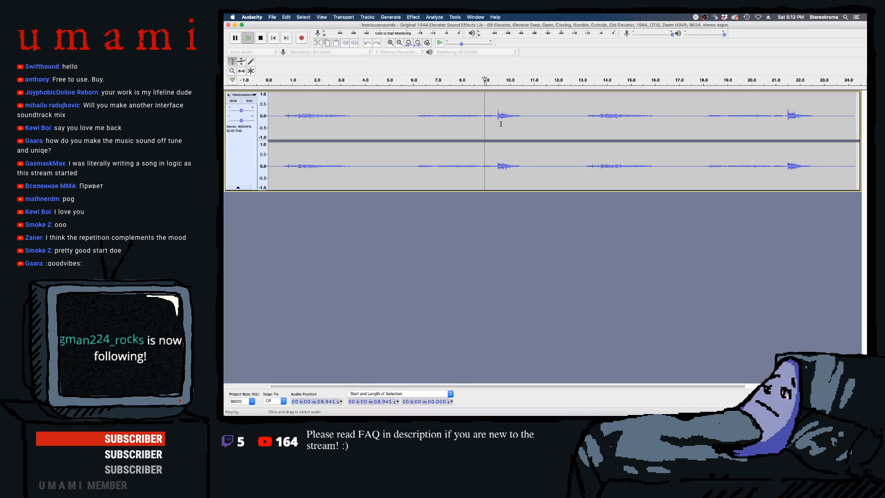
pyautogui.press('space')
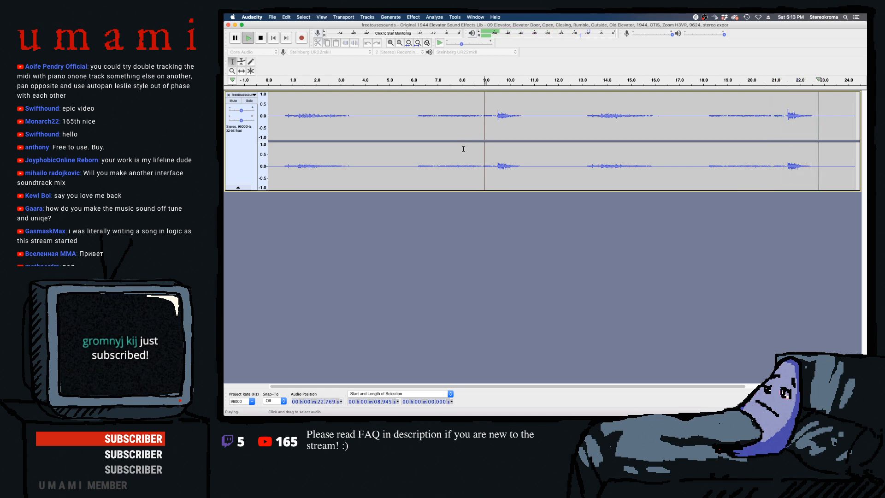
pyautogui.press('space')
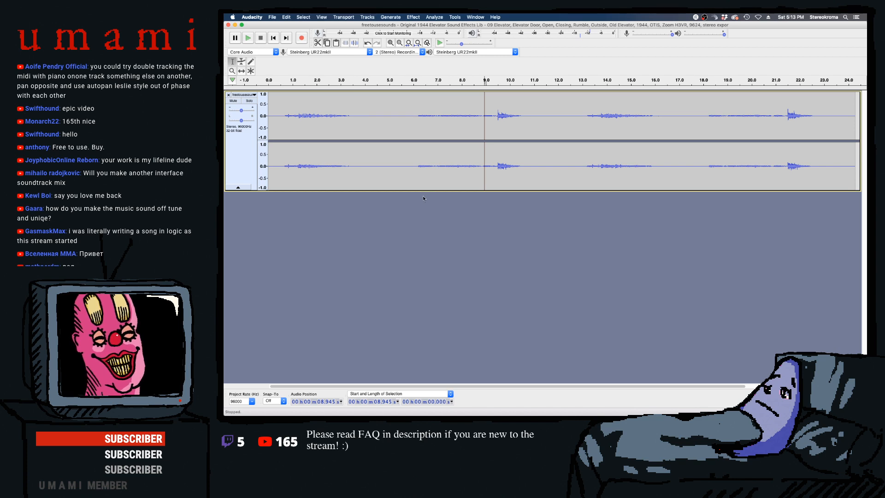
pyautogui.click(420, 159)
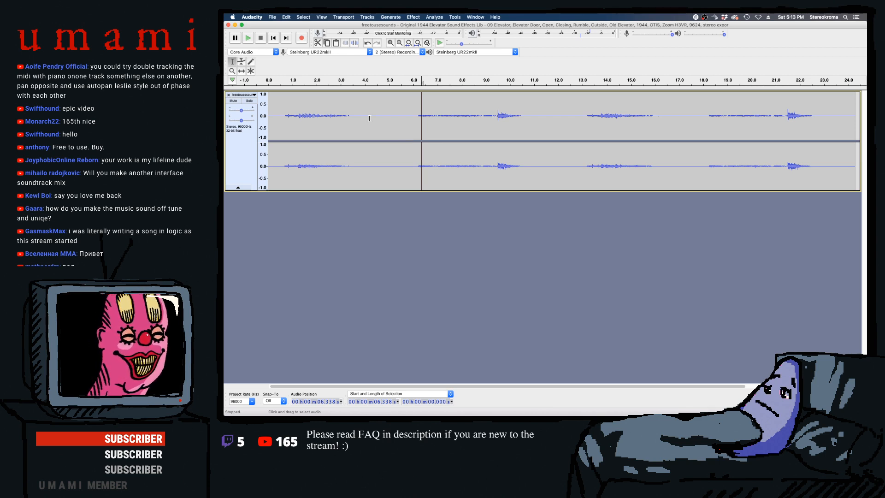
pyautogui.click(229, 95)
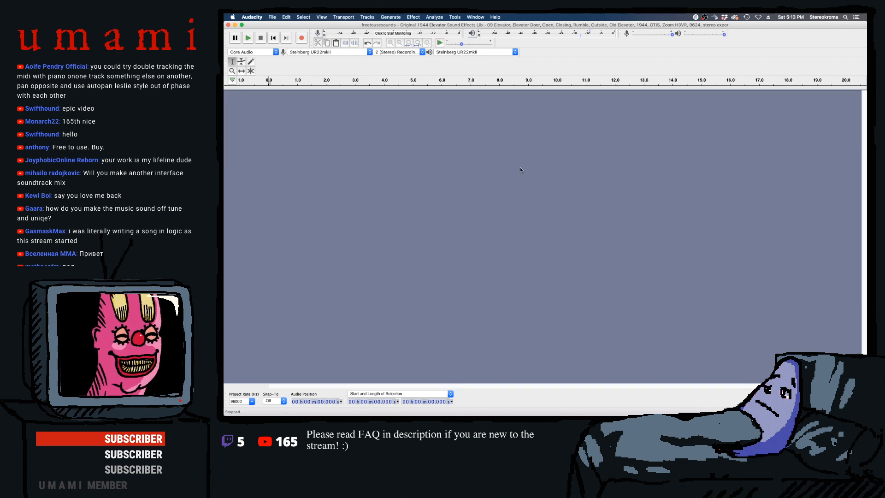
# - Return to the Blue Sound Library in Finder and open the Church Bell Sounds Antibes folder
pyautogui.moveTo(639, 412)
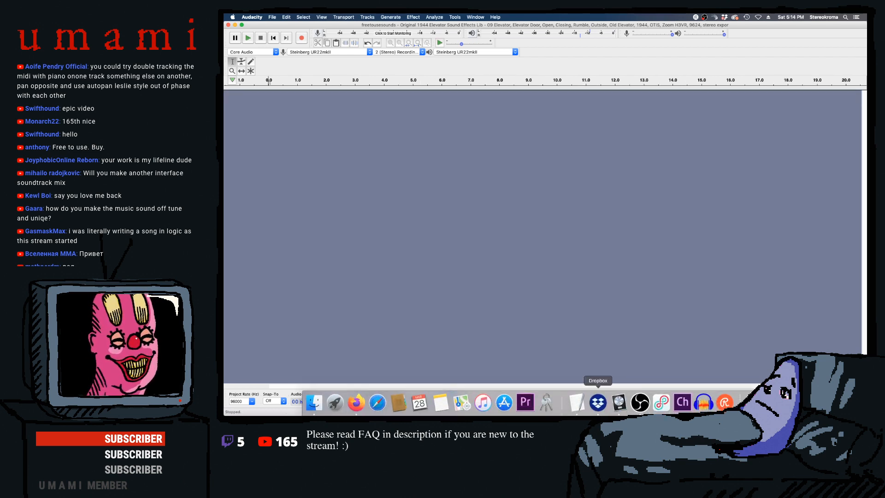
pyautogui.click(315, 402)
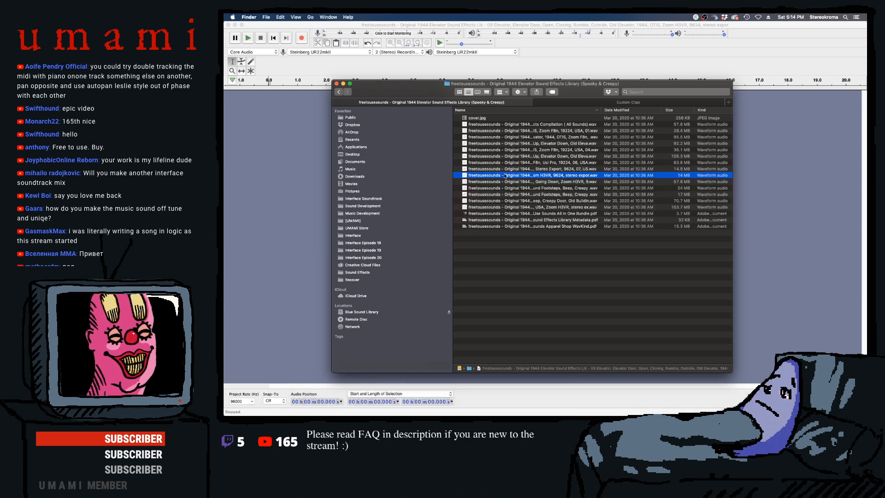
pyautogui.click(338, 91)
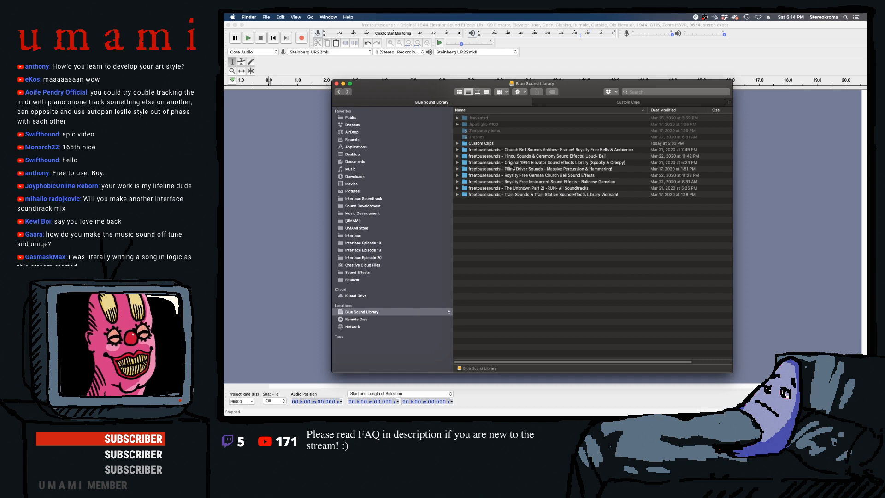
pyautogui.click(529, 158)
pyautogui.doubleClick(529, 150)
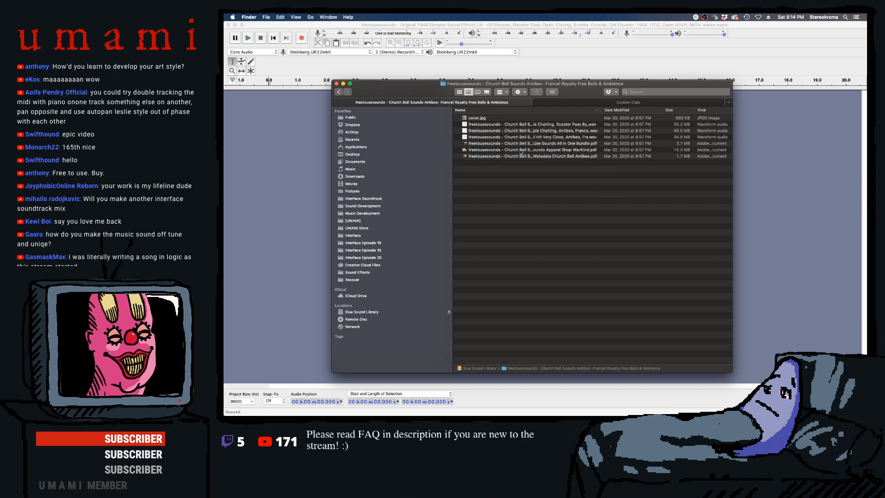
# - Open the 03 Church Bells recording with the very close bell hit in Audacity
pyautogui.click(521, 149)
pyautogui.click(520, 137)
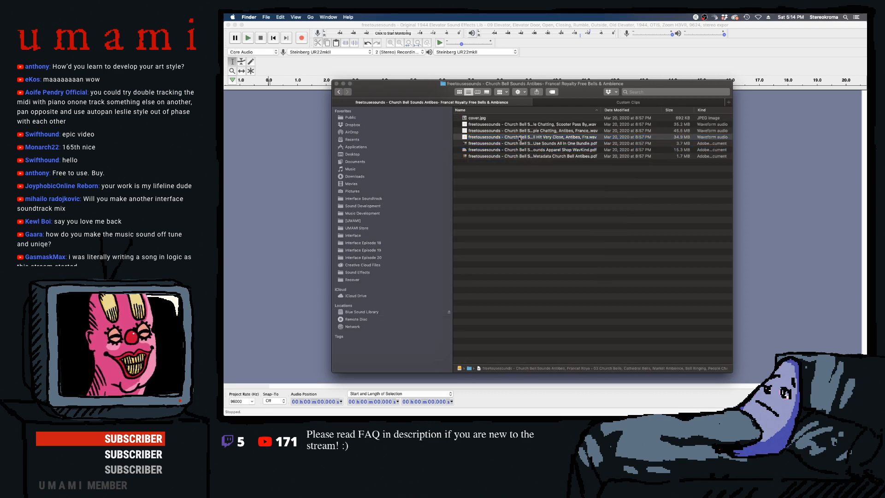
pyautogui.rightClick(520, 137)
pyautogui.moveTo(525, 146)
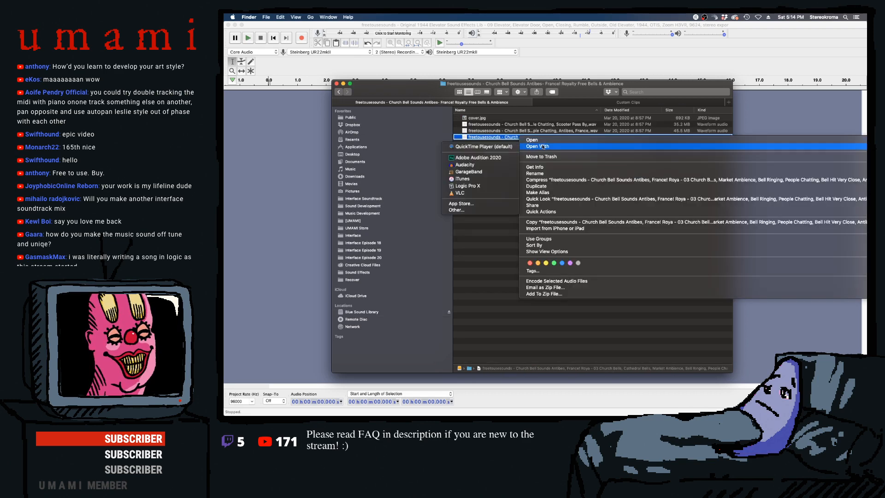
pyautogui.click(480, 164)
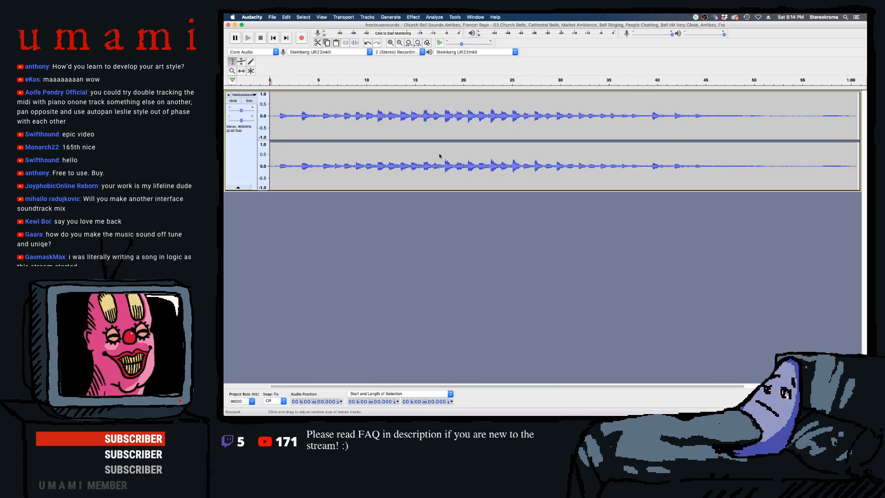
# - Audition the church bell recording at several points and delete its first 39.48 seconds, up to the late bell strike
pyautogui.click(366, 121)
pyautogui.press('space')
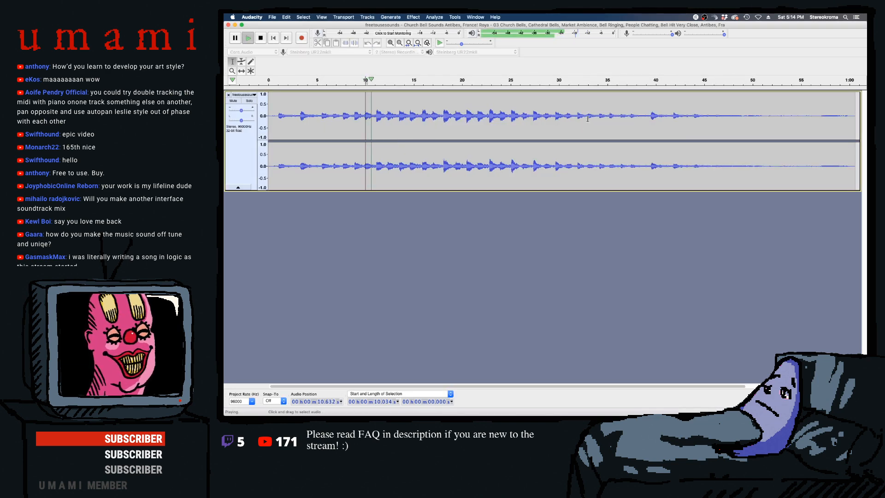
pyautogui.click(300, 119)
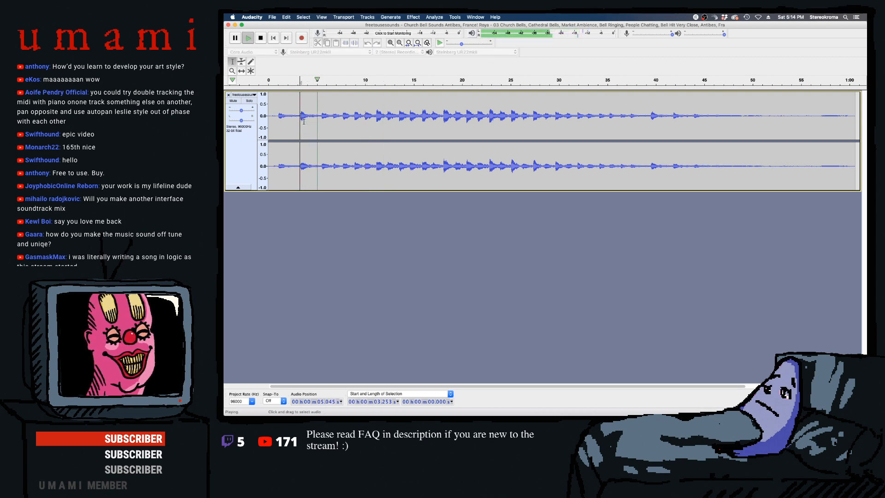
pyautogui.click(650, 125)
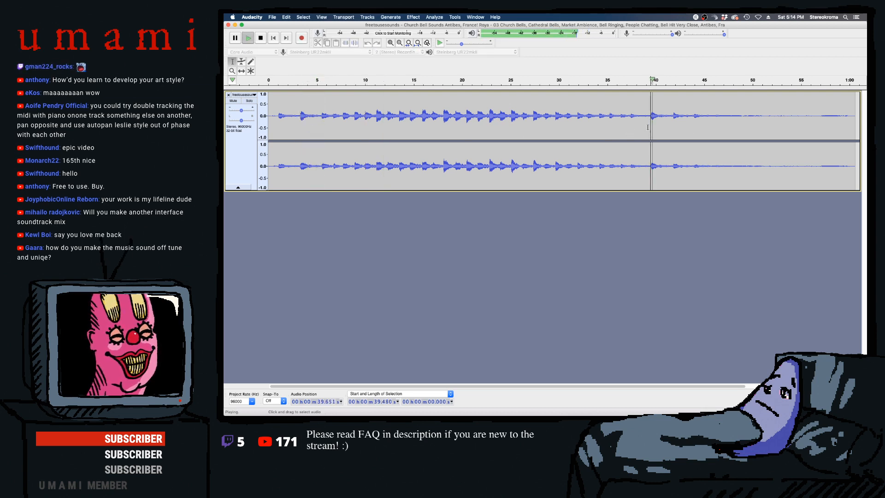
pyautogui.press('space')
pyautogui.moveTo(652, 118); pyautogui.dragTo(268, 120)
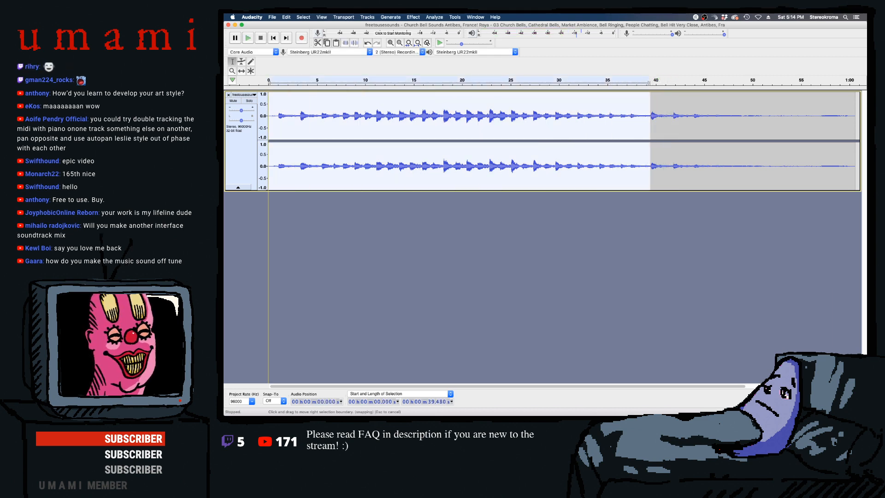
pyautogui.press('Delete')
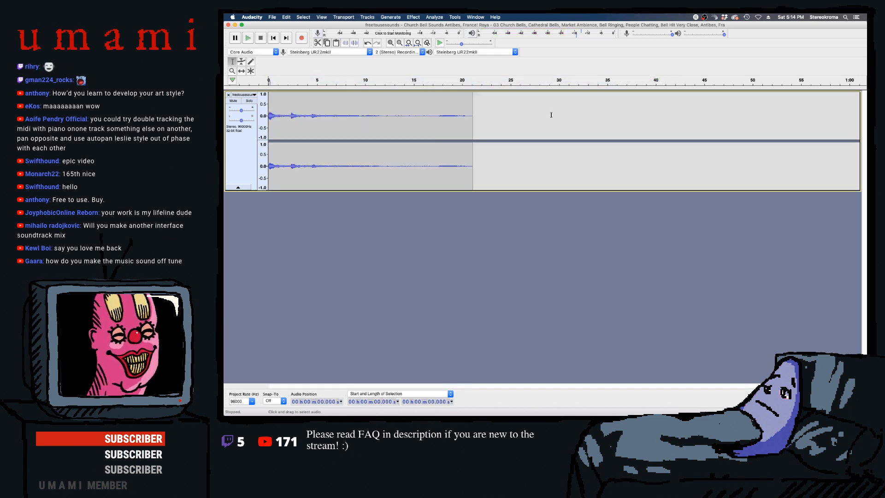
# - Audition the remaining bell audio and delete everything after about 2.28 s, keeping only the first bell strike
pyautogui.click(308, 115)
pyautogui.press('space')
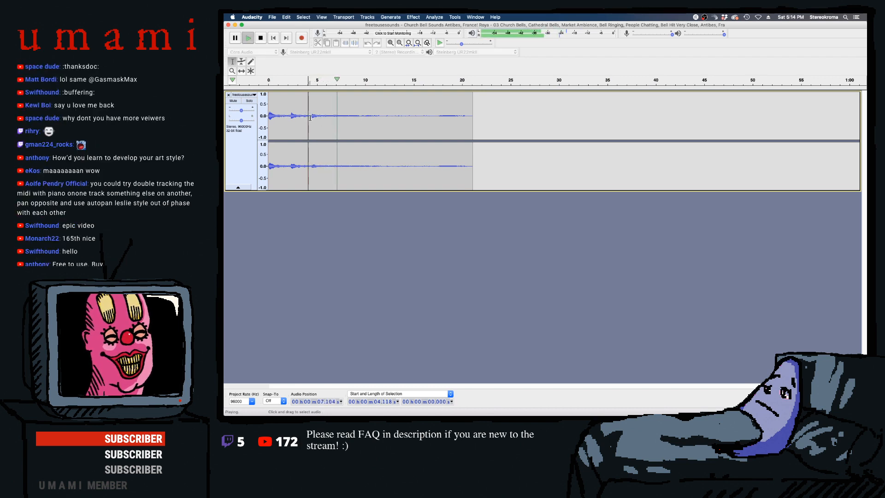
pyautogui.press('space')
pyautogui.moveTo(479, 118); pyautogui.dragTo(291, 119)
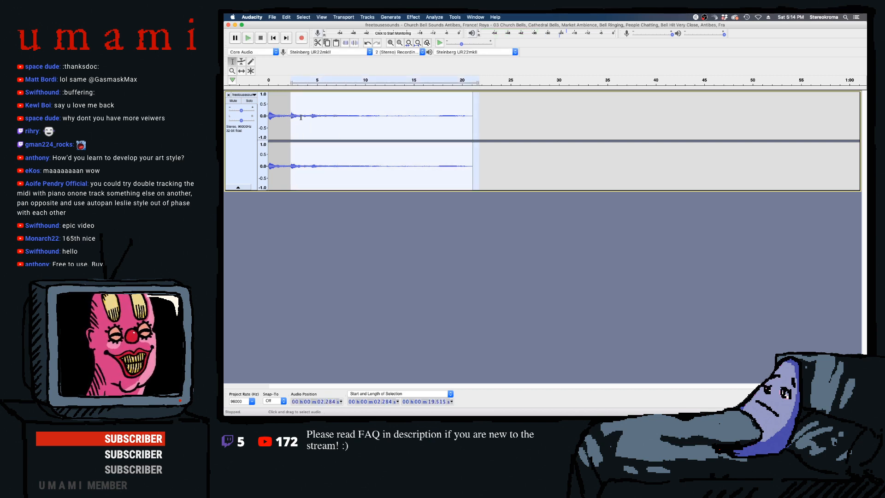
pyautogui.press('Delete')
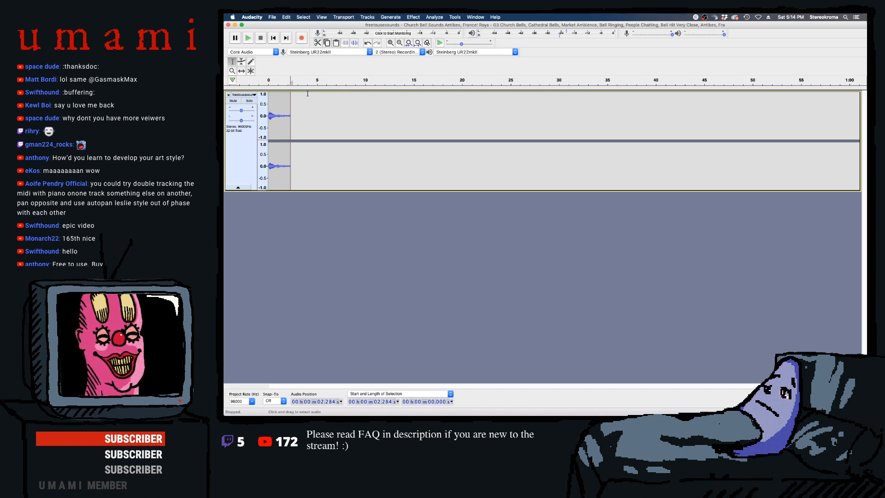
# - Apply a Fade In to the first 0.041 s of the bell clip and audition it from the start
pyautogui.press('super+a')
pyautogui.scroll(10, 273, 116)
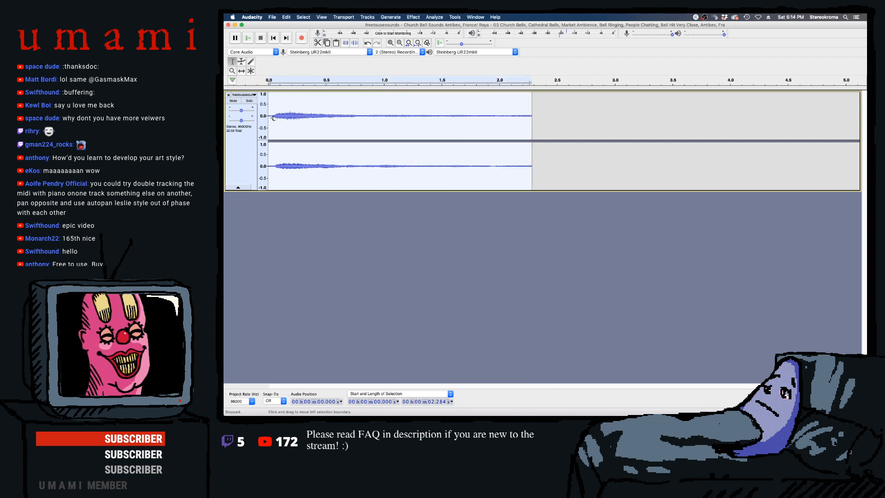
pyautogui.scroll(-2, 273, 117)
pyautogui.moveTo(271, 117); pyautogui.dragTo(257, 119)
pyautogui.click(416, 16)
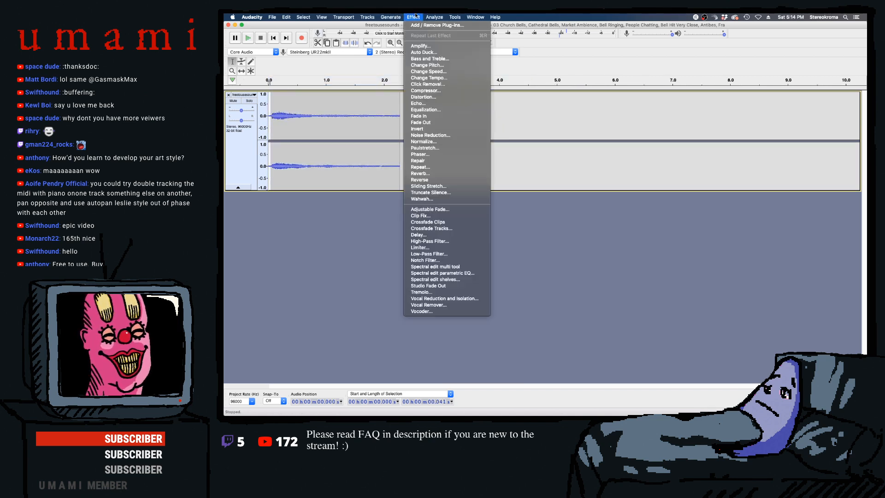
pyautogui.click(418, 115)
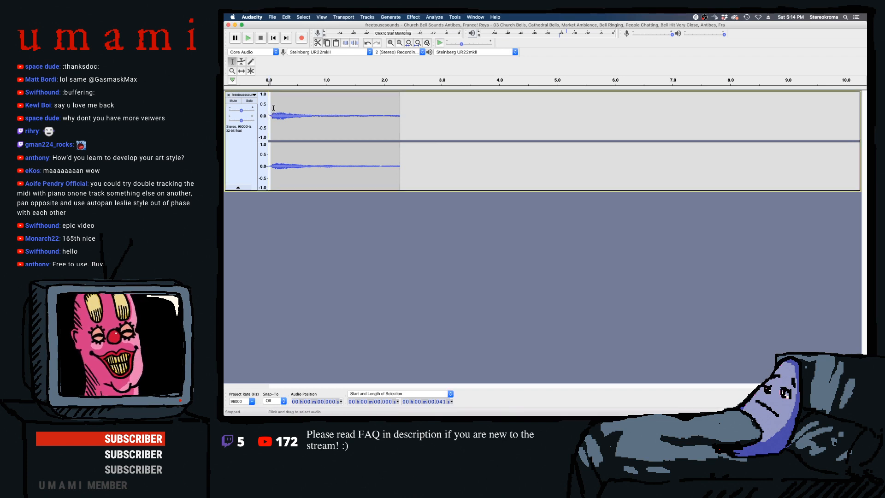
pyautogui.click(307, 108)
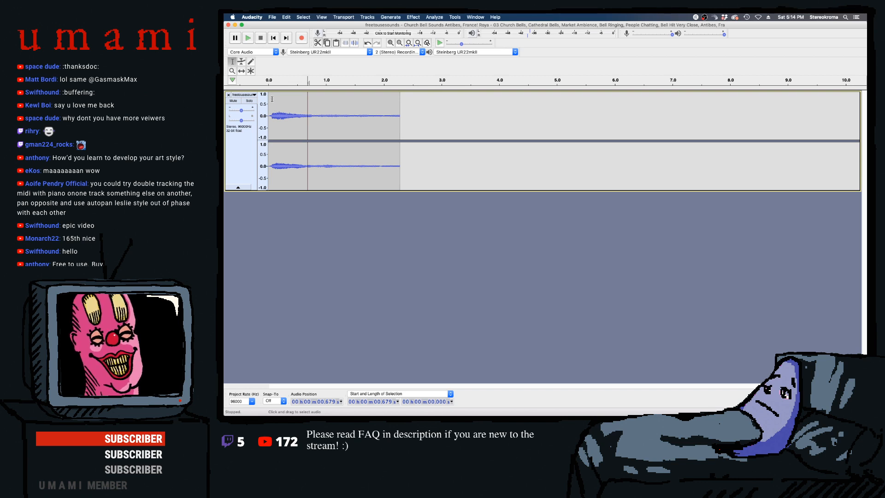
pyautogui.press('Home')
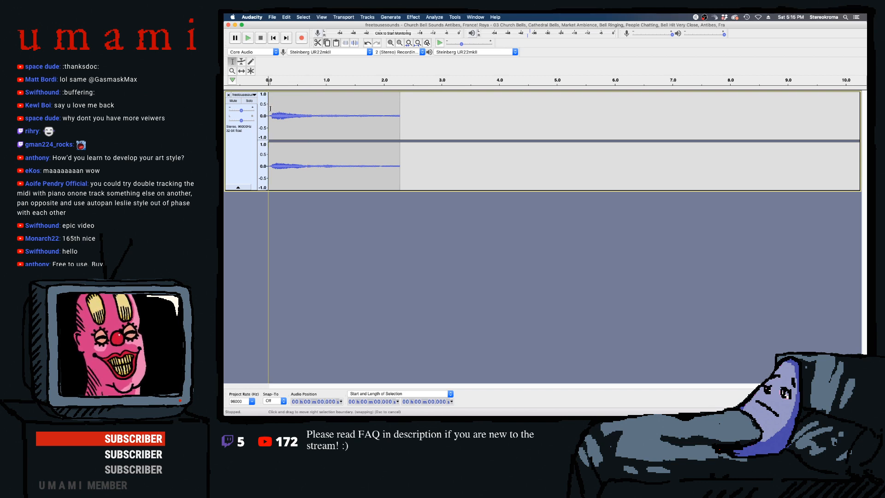
pyautogui.press('space')
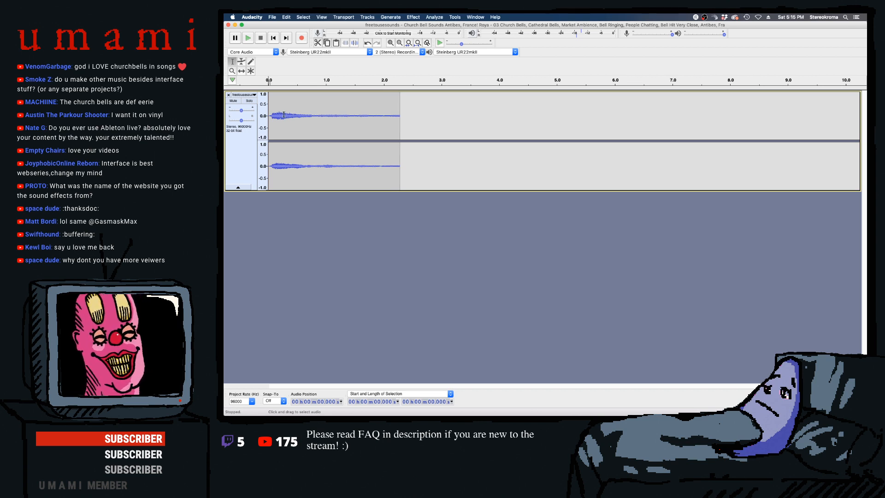
# - Apply a Fade Out to the bell clip from about 0.81 s to its end
pyautogui.moveTo(399, 132); pyautogui.dragTo(347, 120)
pyautogui.moveTo(442, 120); pyautogui.dragTo(400, 118)
pyautogui.click(396, 15)
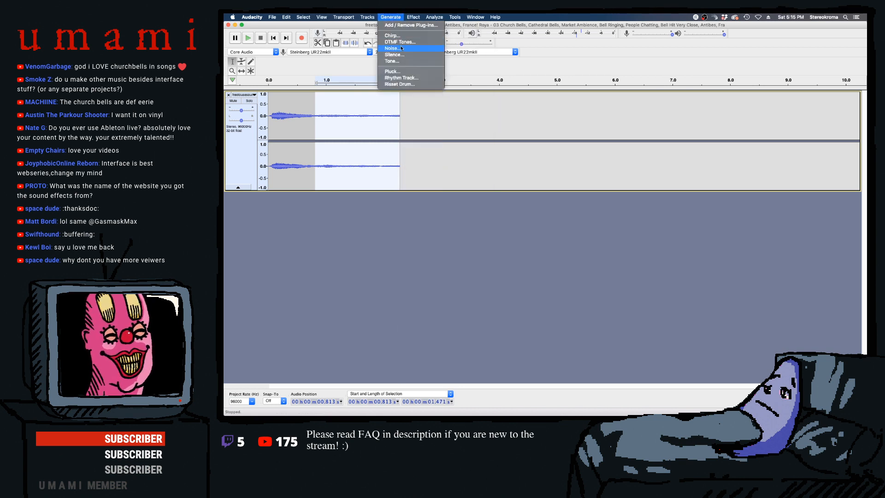
pyautogui.moveTo(413, 17)
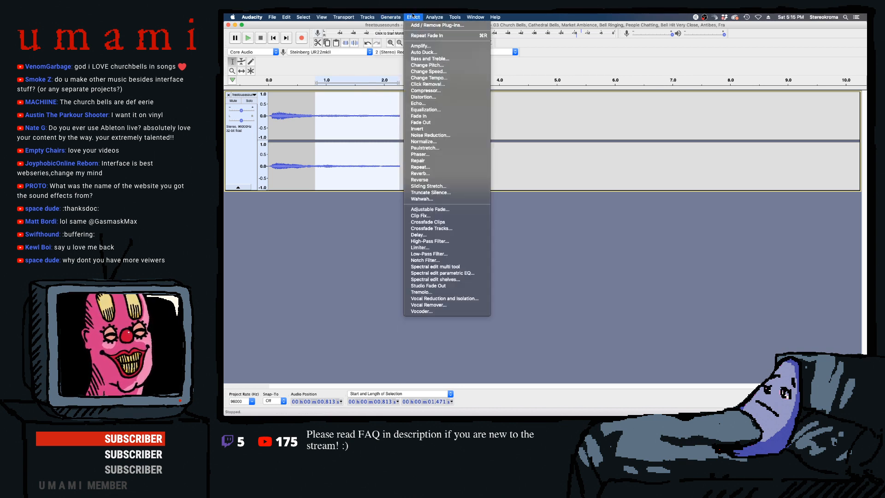
pyautogui.click(447, 116)
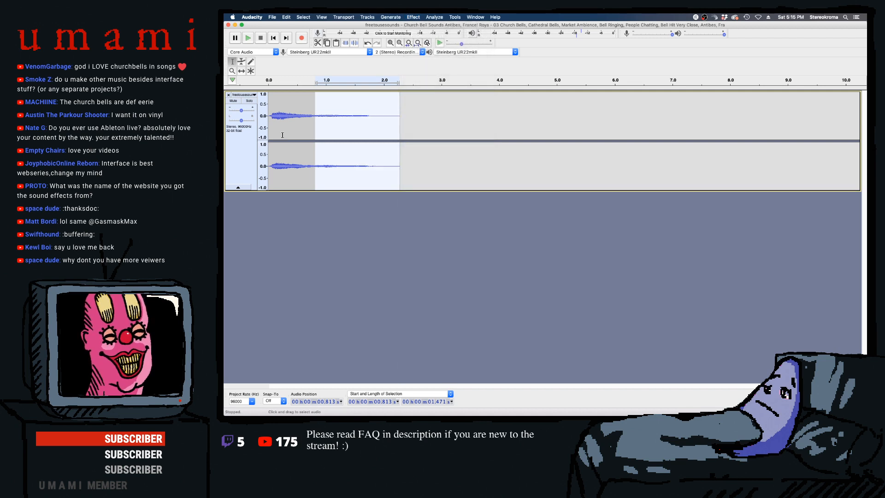
# - Audition the faded bell strike from its beginning, then select the whole clip
pyautogui.click(296, 128)
pyautogui.click(269, 127)
pyautogui.press('space')
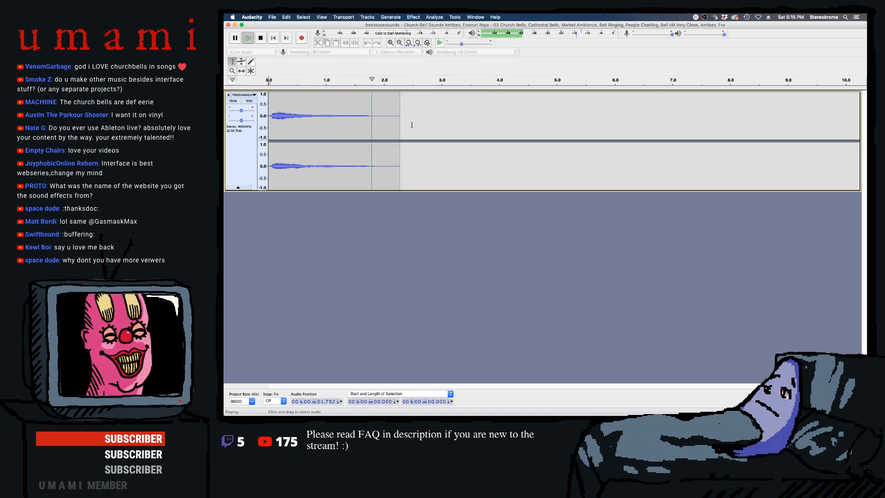
pyautogui.press('space')
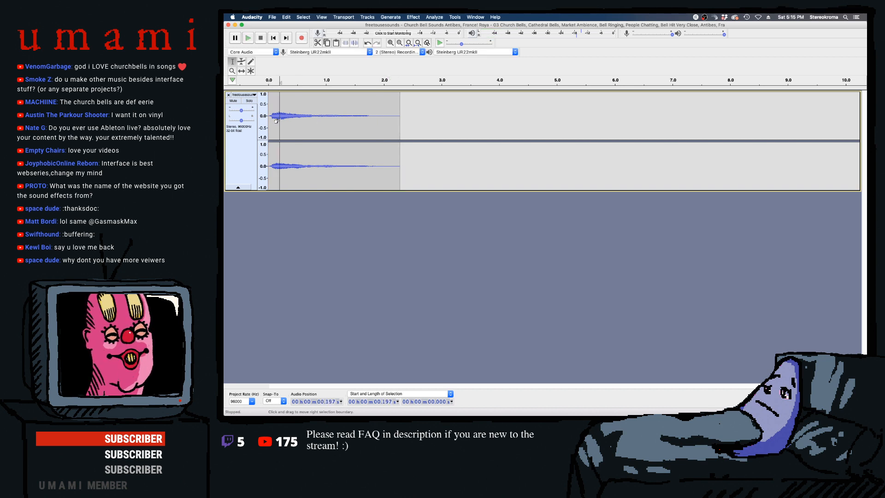
pyautogui.doubleClick(286, 116)
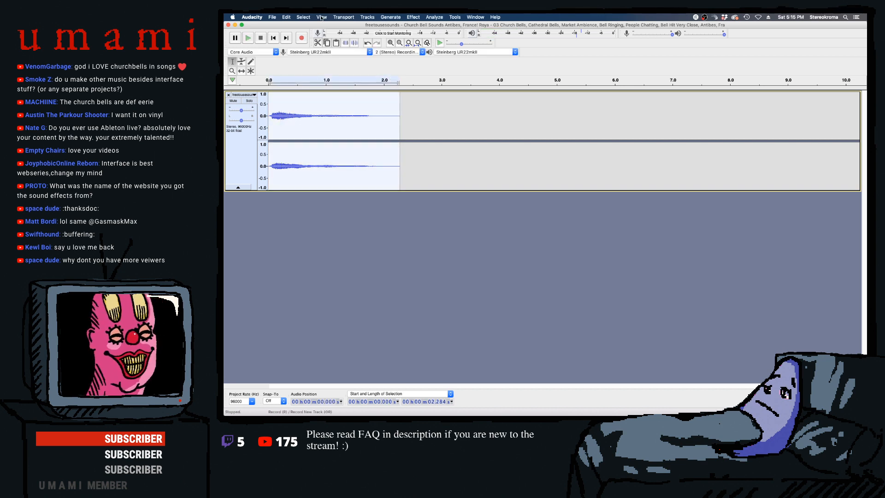
pyautogui.click(413, 17)
pyautogui.click(390, 17)
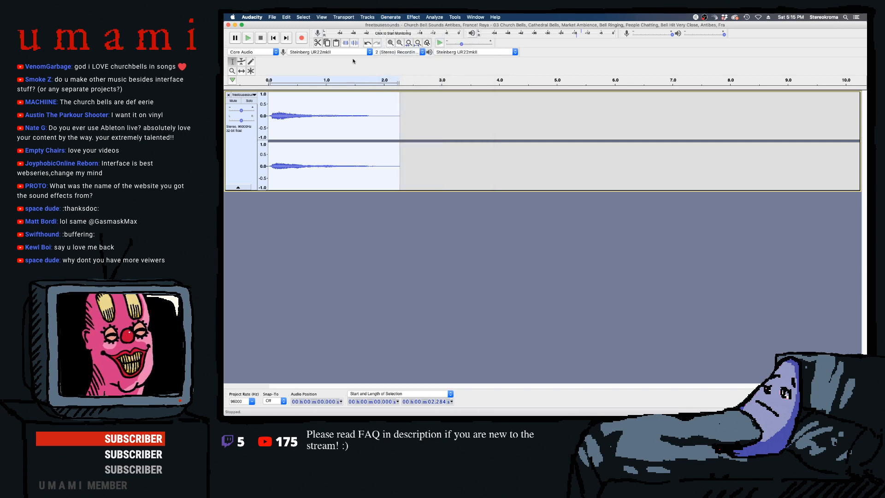
pyautogui.click(433, 18)
pyautogui.moveTo(414, 17)
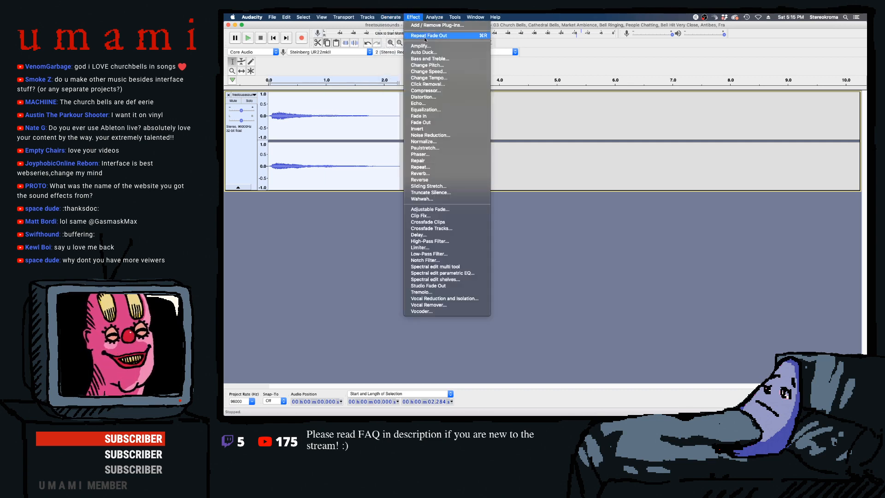
pyautogui.click(452, 65)
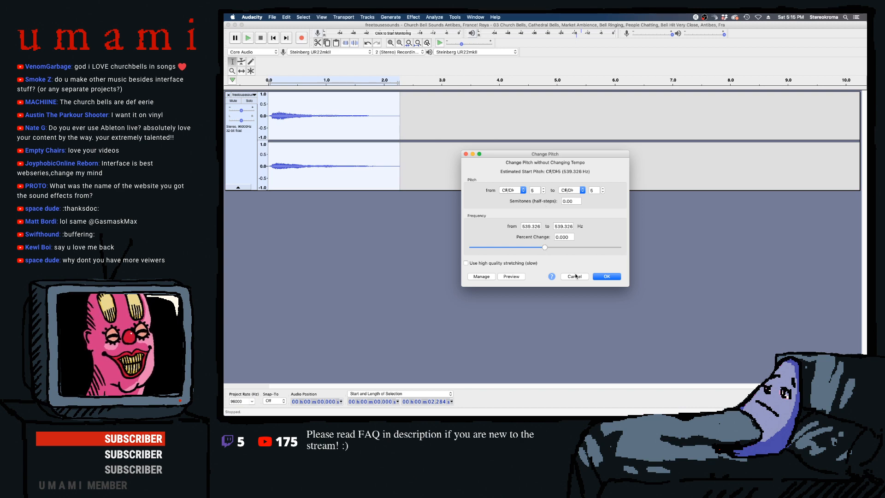
pyautogui.click(574, 277)
# - Slow the selected bell clip with Change Speed so it lasts about 4.57 s, and audition it
pyautogui.click(413, 17)
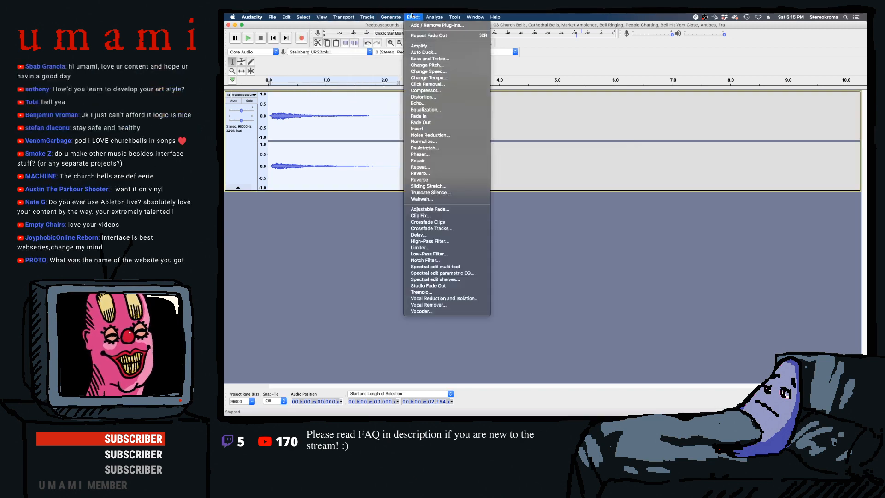
pyautogui.click(452, 72)
pyautogui.click(606, 261)
pyautogui.press('space')
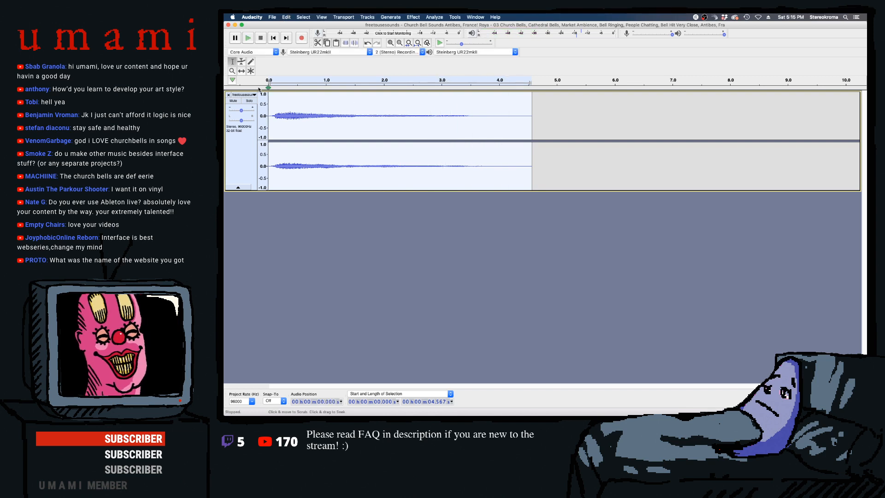
pyautogui.click(319, 238)
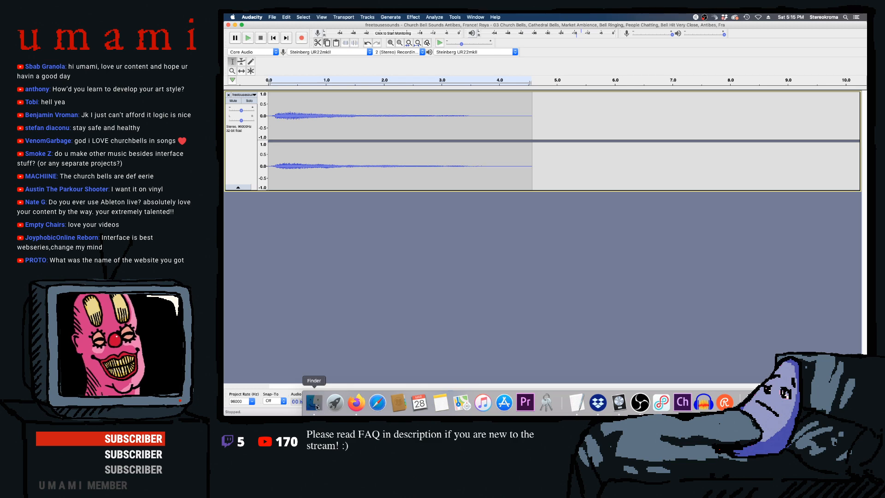
# - Switch to Finder, open the Hindu Sounds & Ceremony folder in the Blue Sound Library, and import recordings Part 04 through Part 09 into Audacity
pyautogui.click(314, 402)
pyautogui.click(338, 92)
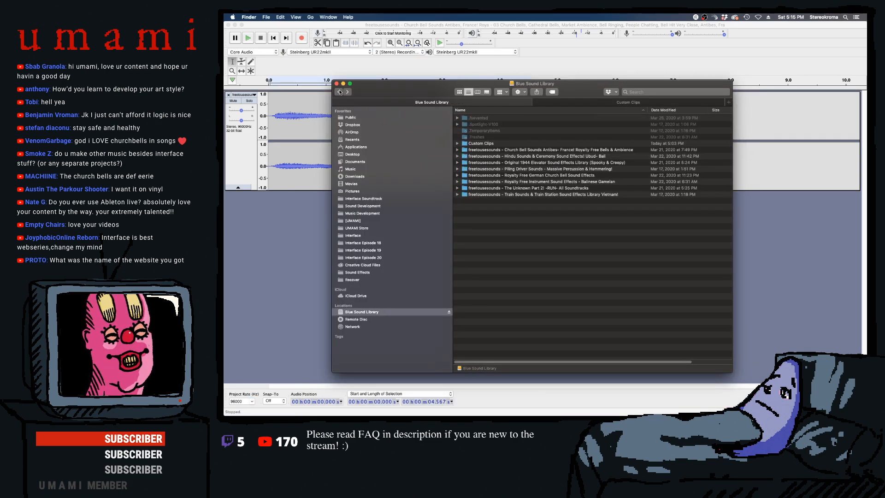
pyautogui.click(527, 156)
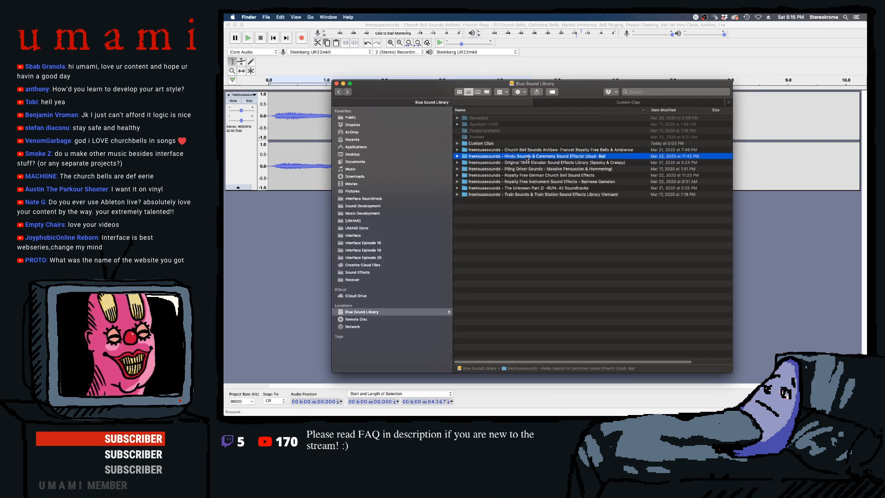
pyautogui.doubleClick(524, 158)
pyautogui.click(494, 176)
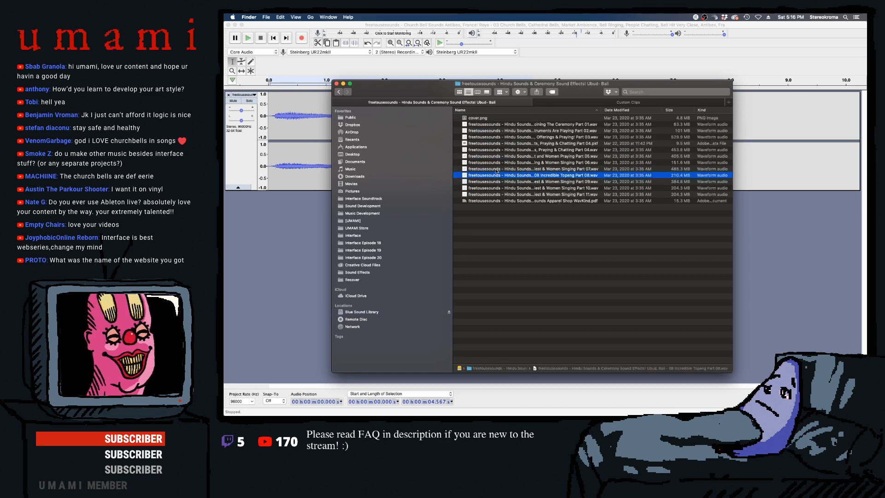
pyautogui.click(501, 150)
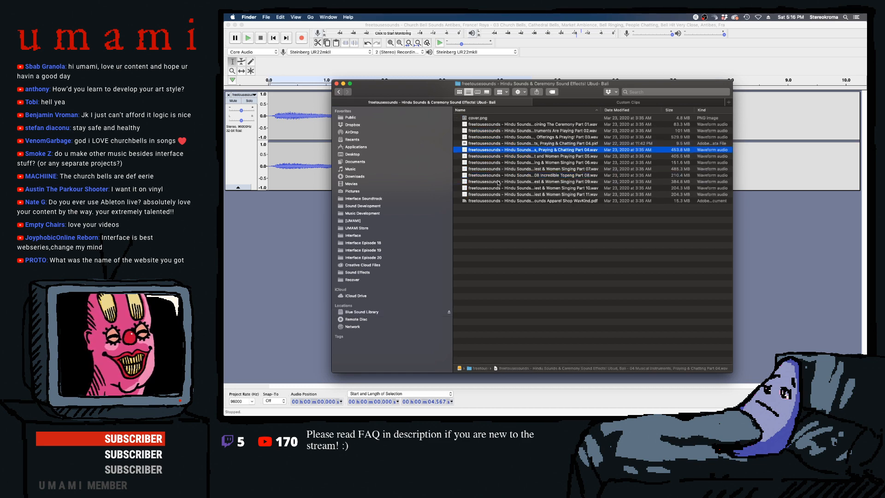
pyautogui.keyDown('shift'); pyautogui.click(499, 182); pyautogui.keyUp('shift')
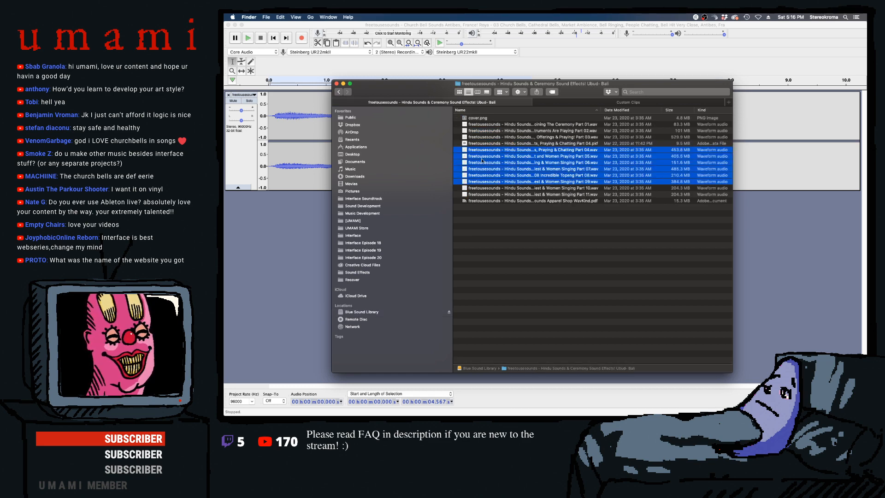
pyautogui.click(283, 243)
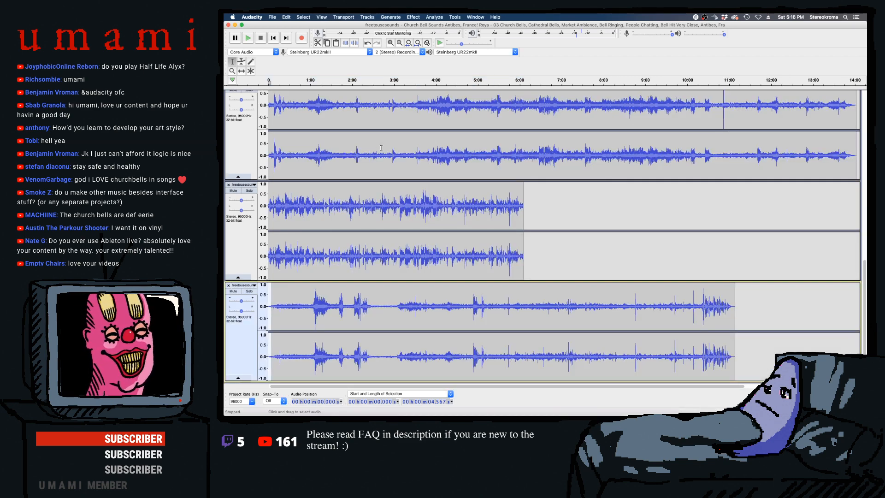
# - Examine the waveforms of the imported ceremony tracks alongside the bell track, in overview and in detail
pyautogui.scroll(5, 377, 147)
pyautogui.scroll(-5, 432, 152)
pyautogui.scroll(10, 427, 154)
pyautogui.click(325, 116)
pyautogui.press('super+2')
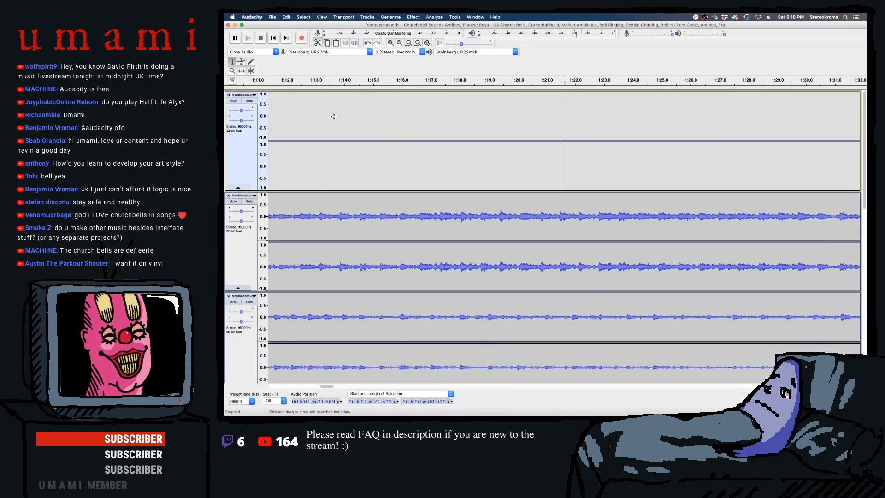
pyautogui.press('super+3')
pyautogui.press('super+3')
pyautogui.press('super+3')
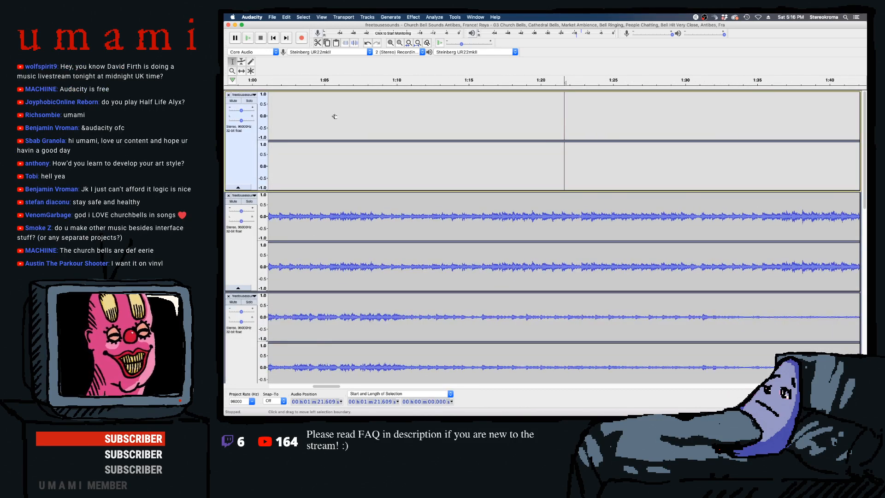
pyautogui.press('super+3')
pyautogui.press('super+3')
pyautogui.press('super+3')
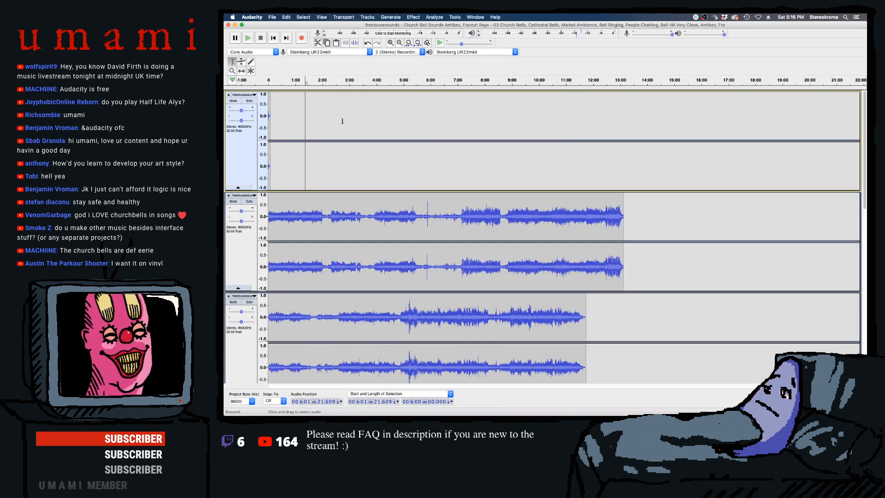
pyautogui.press('super+1')
pyautogui.press('super+1')
pyautogui.press('super+1')
pyautogui.press('super+1')
pyautogui.press('super+1')
pyautogui.press('super+1')
pyautogui.press('super+1')
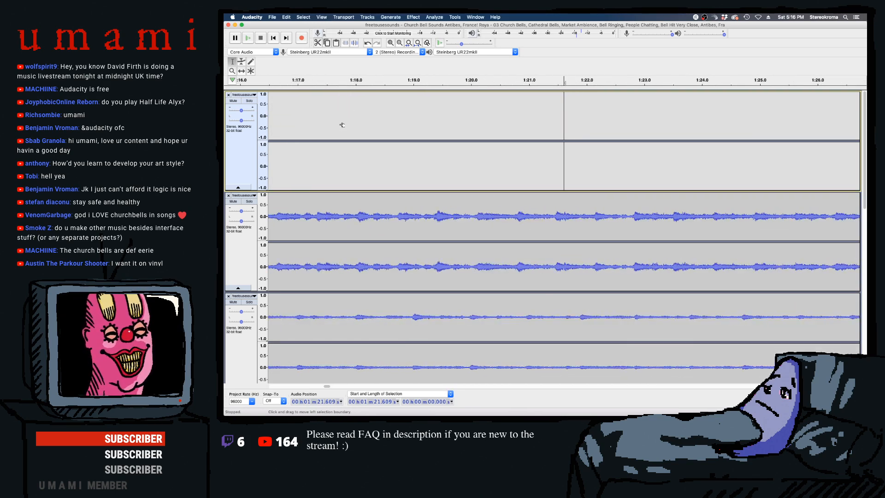
# - Return to the project start and briefly audition the tracks, placing the cursor at about 0.88 s in the bell track
pyautogui.click(273, 37)
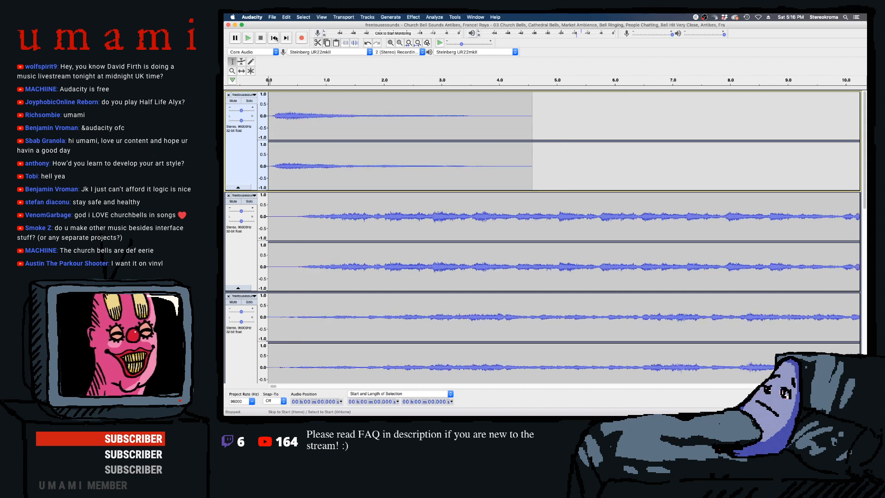
pyautogui.press('space')
pyautogui.click(319, 160)
pyautogui.press('space')
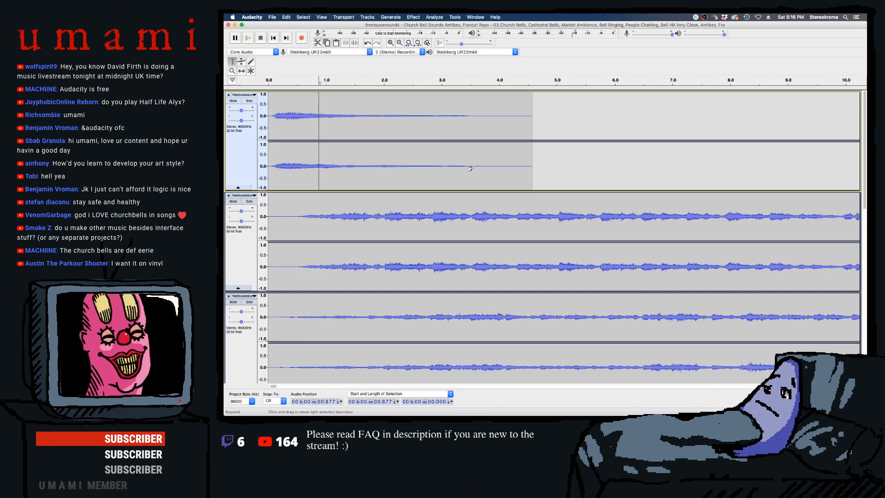
# - Solo the last ceremony track and play it from about 1 min 1 s, just before its first loud burst
pyautogui.scroll(-4, 470, 168)
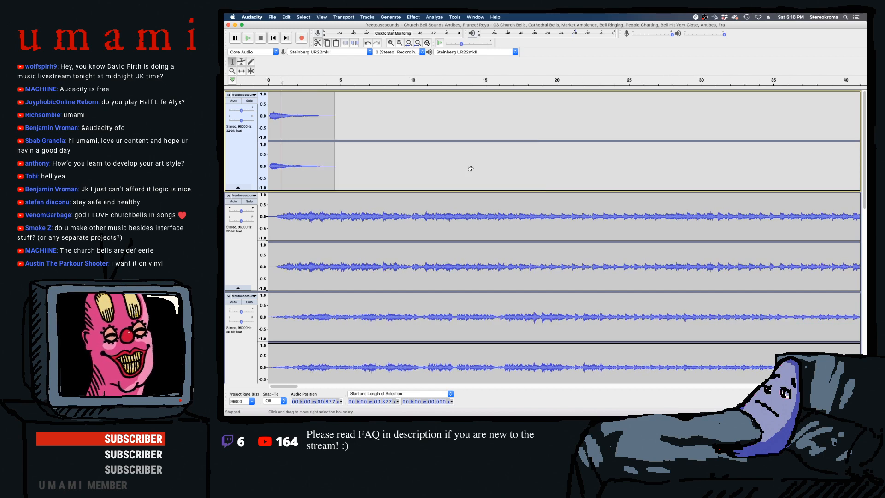
pyautogui.scroll(-3, 469, 174)
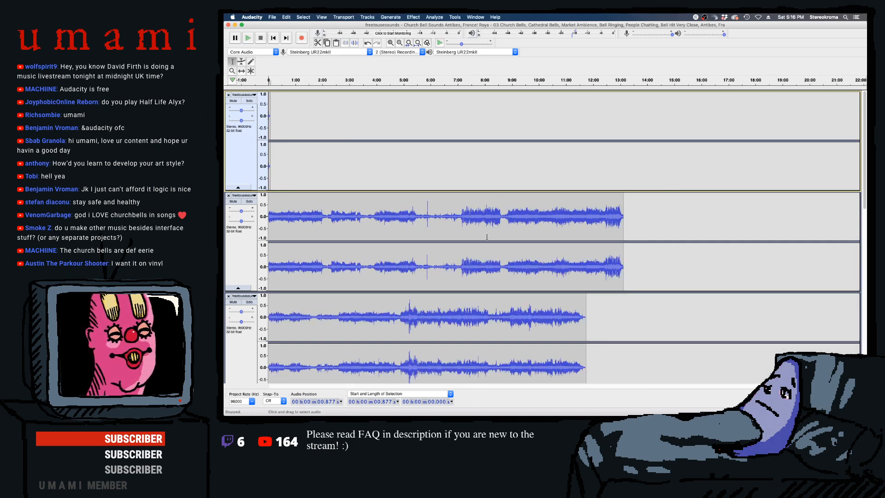
pyautogui.scroll(-10, 486, 236)
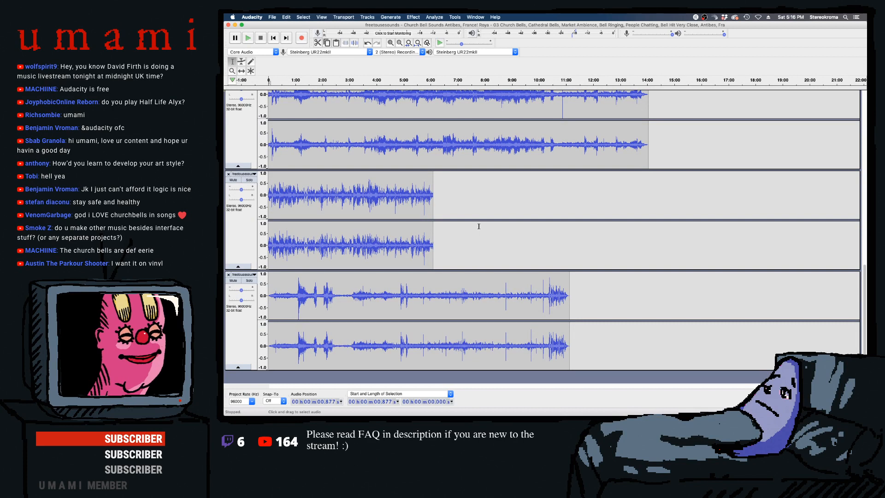
pyautogui.click(295, 290)
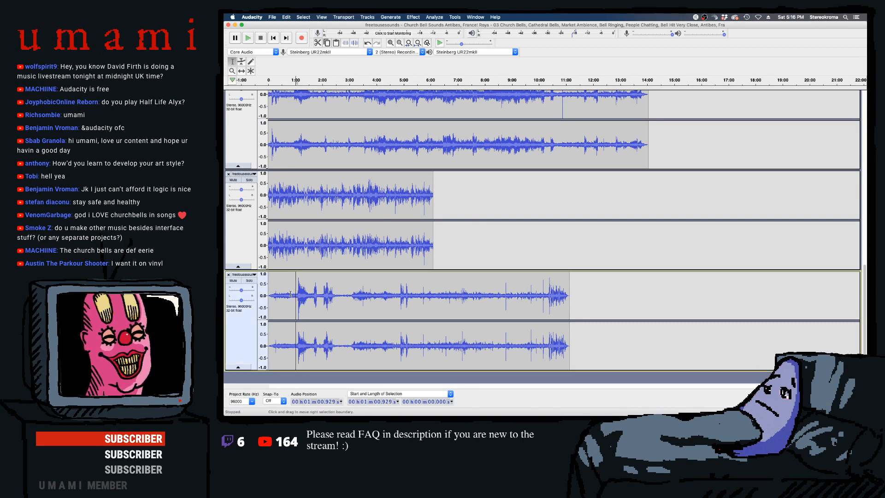
pyautogui.click(249, 281)
pyautogui.press('space')
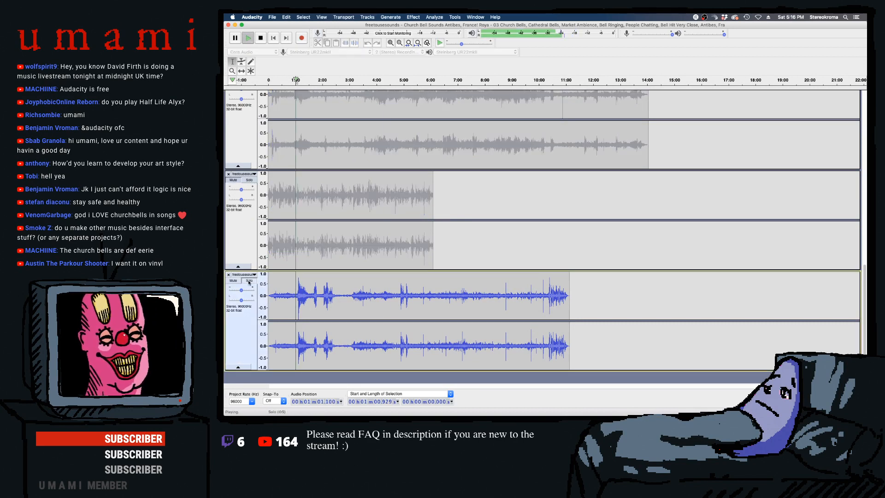
# - Audition the last ceremony track from about 1 min 9 s and delete its opening 1 min 5.4 s, up to the first loud burst
pyautogui.click(299, 296)
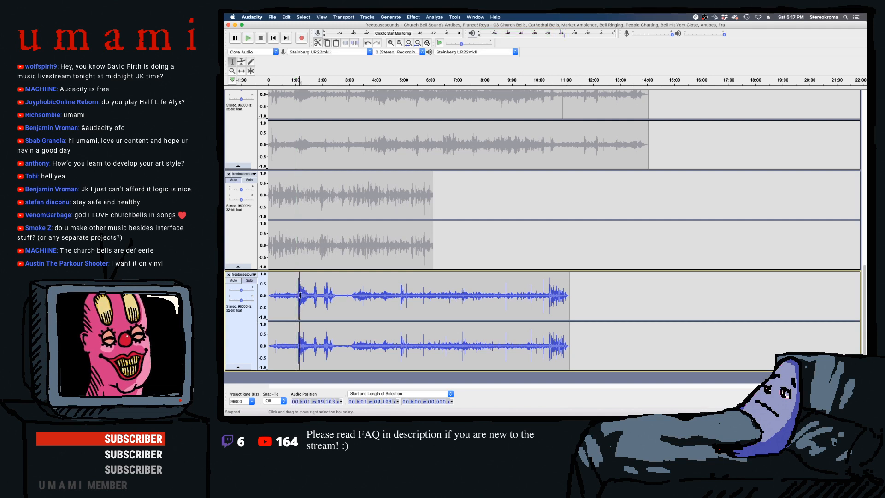
pyautogui.press('space')
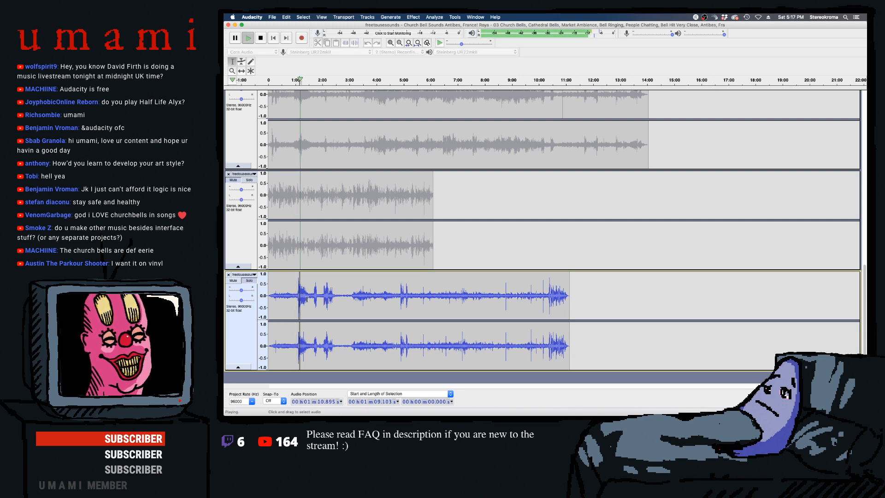
pyautogui.moveTo(298, 297); pyautogui.dragTo(226, 297)
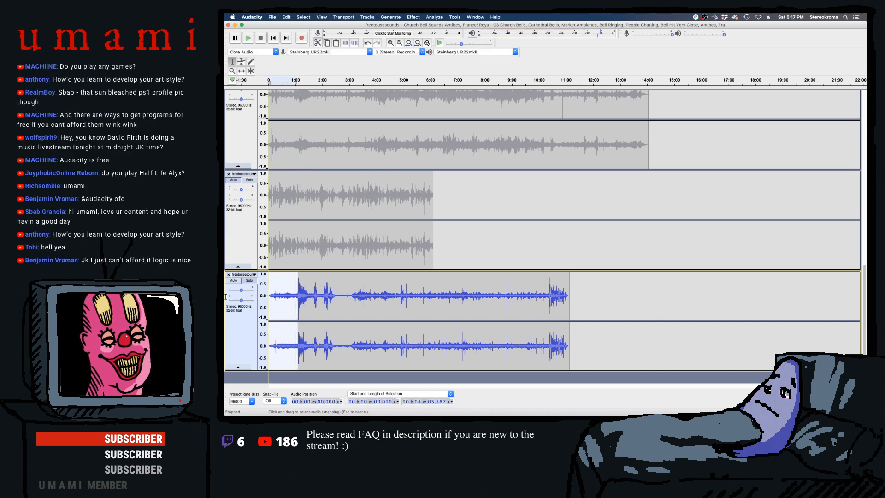
pyautogui.press('Delete')
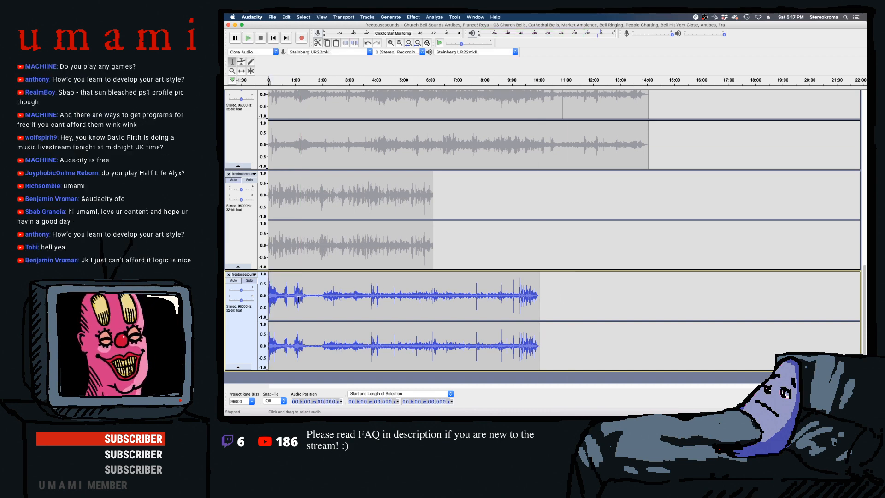
# - Play the last track from about 1.95 s and delete its opening seconds, through the short spike before the sustained sound
pyautogui.scroll(8, 297, 300)
pyautogui.scroll(-4, 306, 296)
pyautogui.click(281, 297)
pyautogui.press('space')
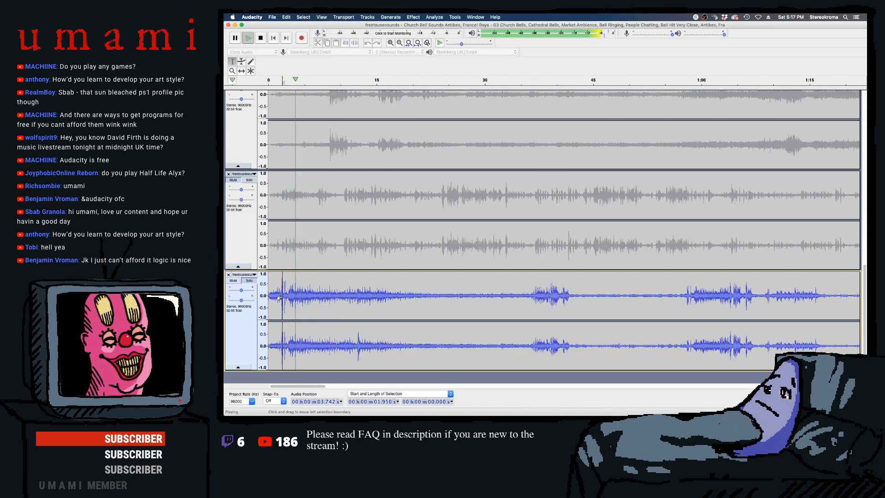
pyautogui.moveTo(286, 297); pyautogui.dragTo(268, 297)
pyautogui.press('Delete')
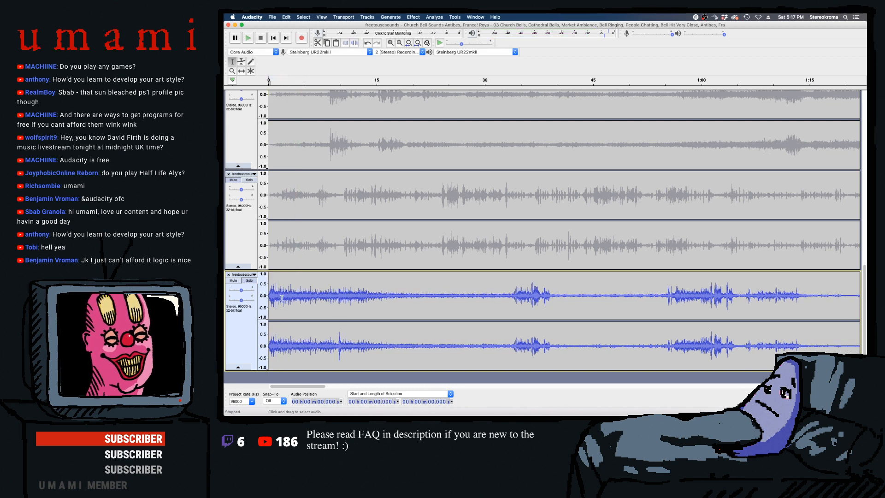
# - Audition the last track's new beginning and delete everything in that track after about 14.1 s
pyautogui.press('space')
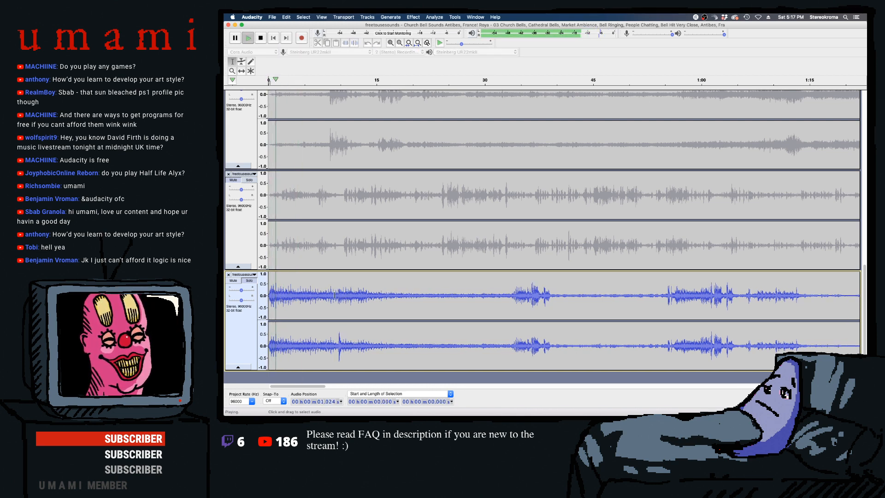
pyautogui.press('space')
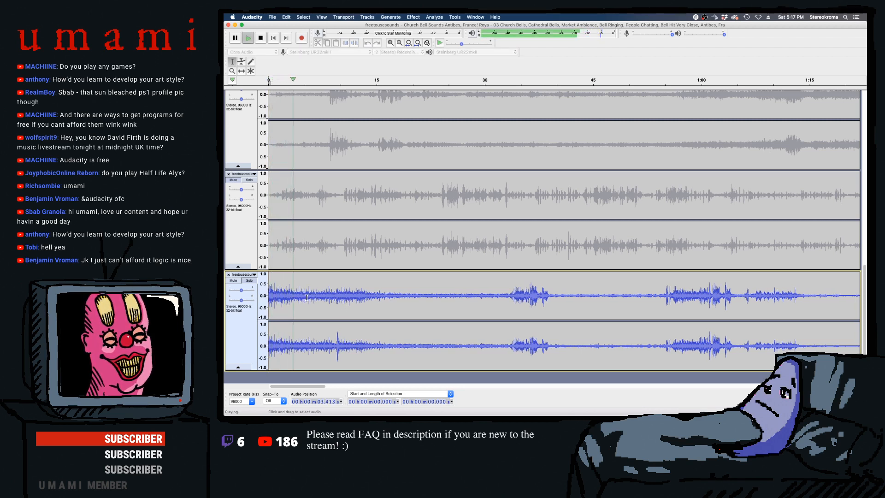
pyautogui.moveTo(345, 297); pyautogui.dragTo(433, 269)
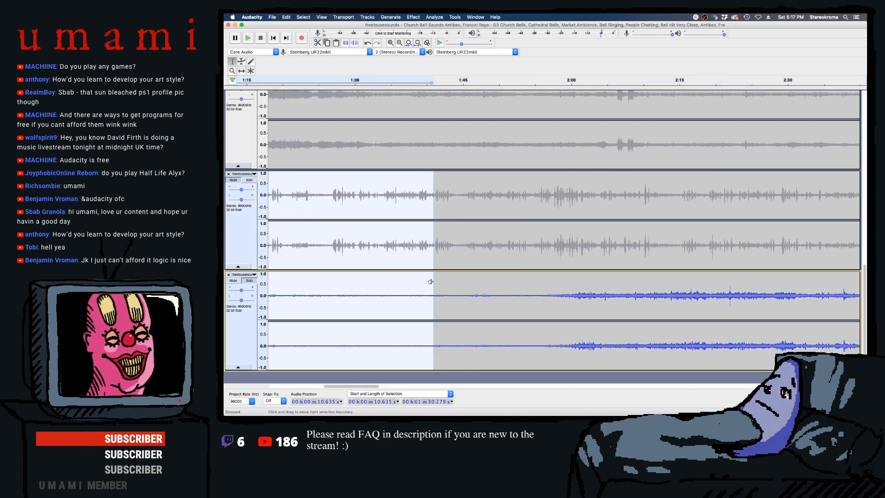
pyautogui.press('super+2')
pyautogui.press('super+3')
pyautogui.press('super+3')
pyautogui.press('super+3')
pyautogui.press('super+3')
pyautogui.press('super+3')
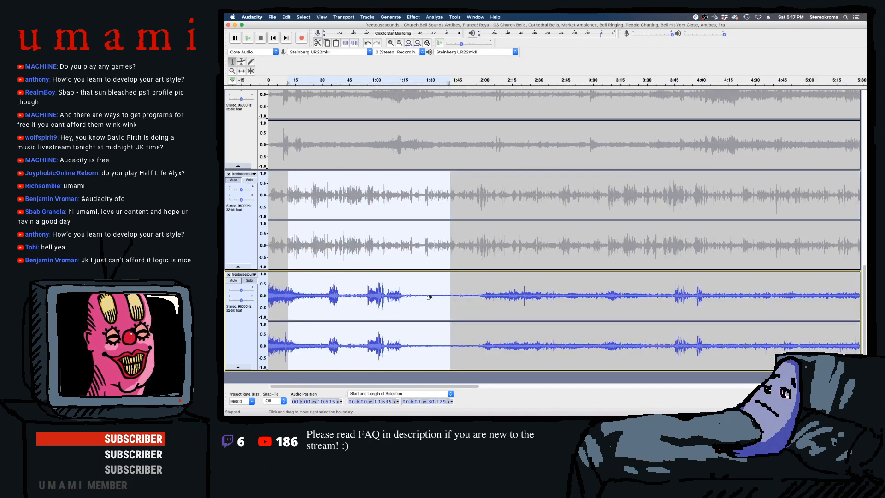
pyautogui.press('super+3')
pyautogui.moveTo(561, 295); pyautogui.dragTo(274, 293)
pyautogui.press('Delete')
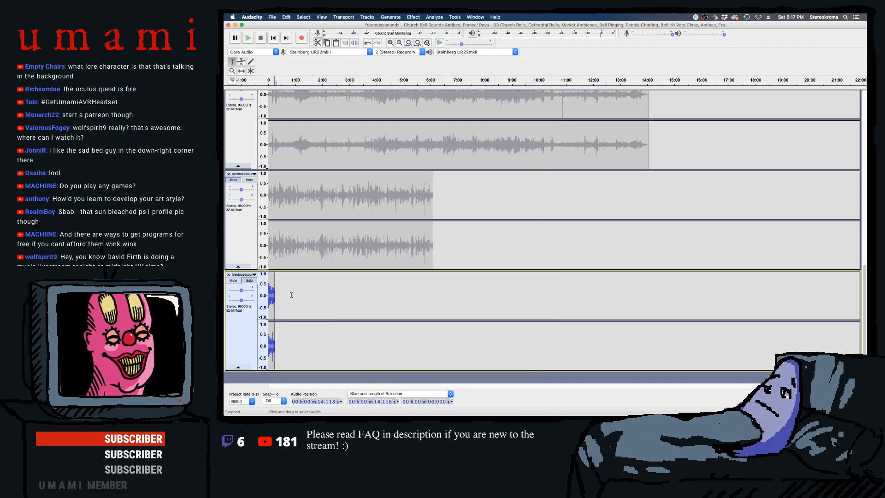
# - Examine the shortened clip's waveform in detail and play it from the project start
pyautogui.press('super+1')
pyautogui.press('super+1')
pyautogui.press('super+1')
pyautogui.press('super+1')
pyautogui.press('super+1')
pyautogui.press('super+1')
pyautogui.press('super+1')
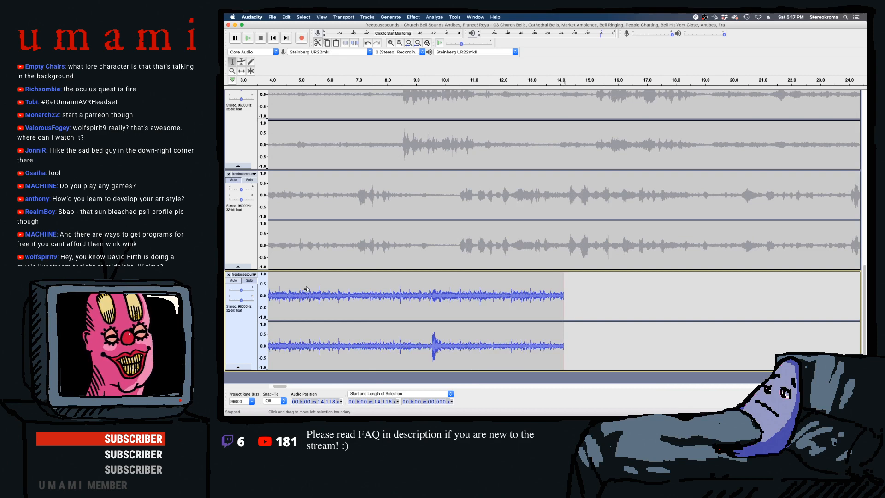
pyautogui.press('super+3')
pyautogui.press('super+3')
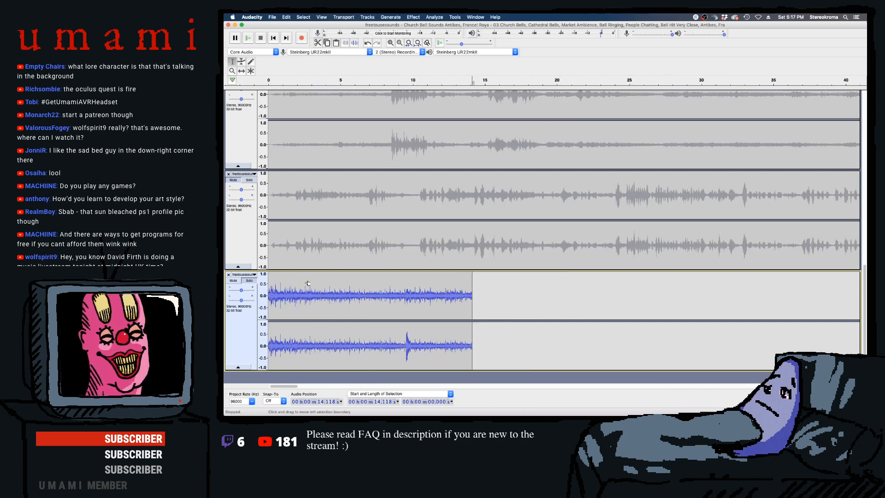
pyautogui.press('super+3')
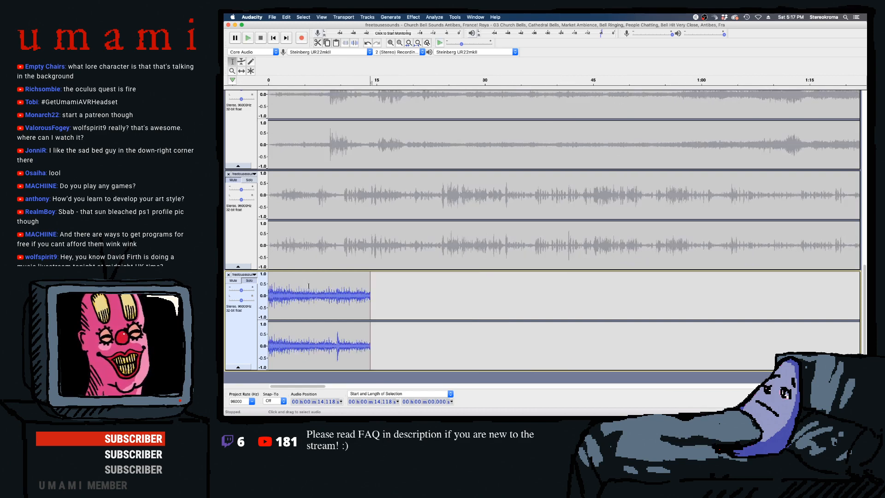
pyautogui.click(273, 38)
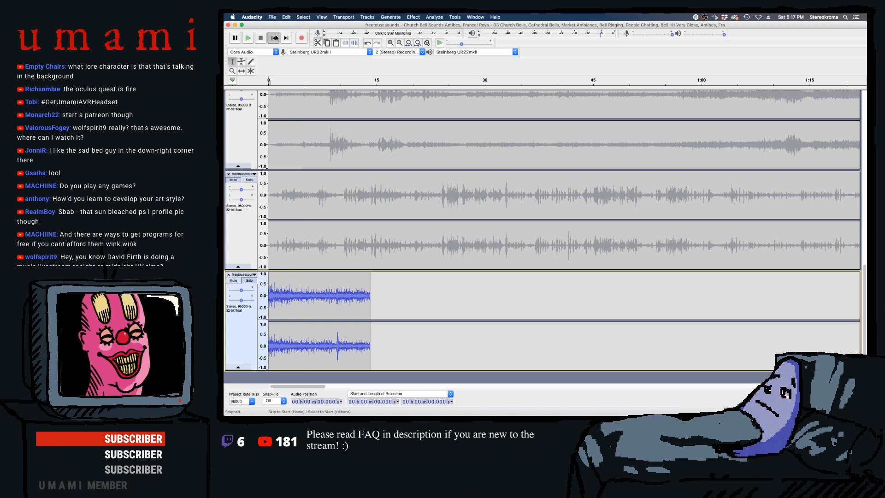
pyautogui.press('space')
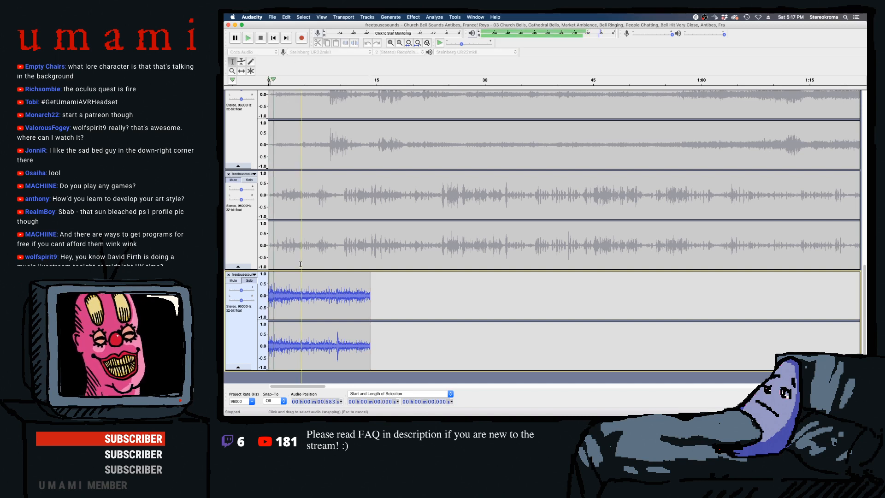
pyautogui.press('space')
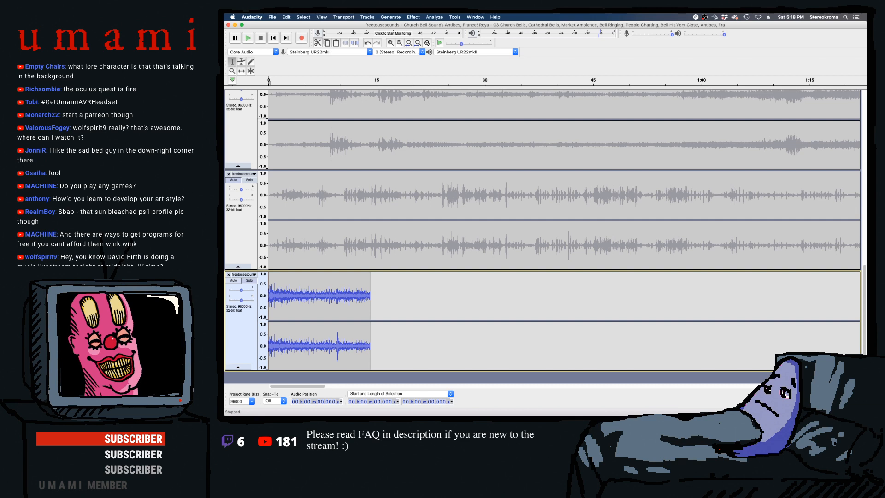
# - Briefly replay the clip and delete its ending from about 9.38 s, just before the late peak
pyautogui.click(275, 297)
pyautogui.doubleClick(306, 301)
pyautogui.press('space')
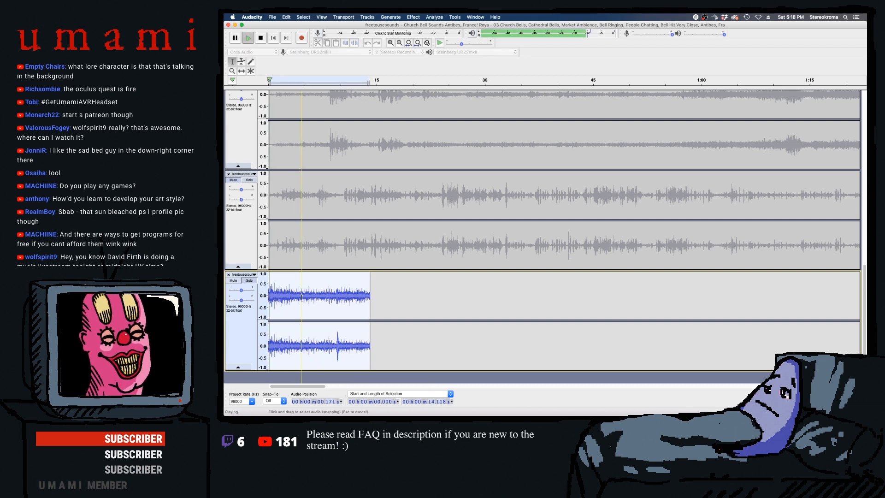
pyautogui.press('space')
pyautogui.moveTo(381, 299); pyautogui.dragTo(337, 297)
pyautogui.press('Delete')
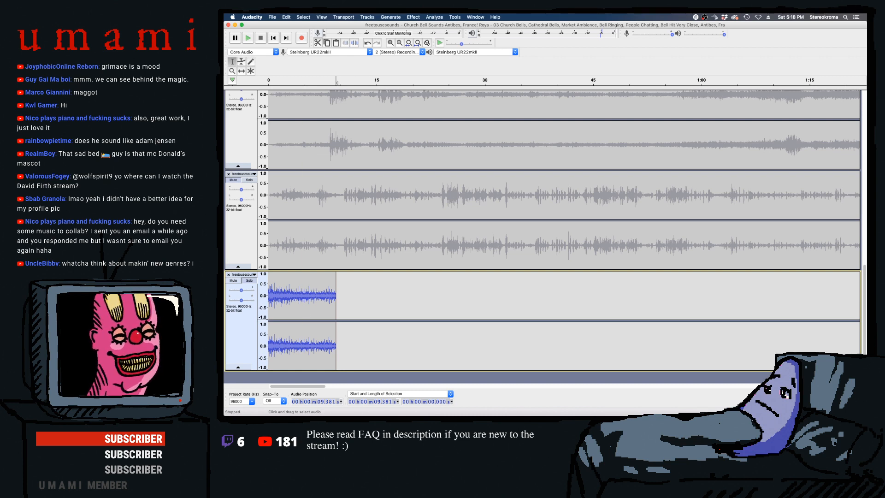
# - Apply Paulstretch to the whole clip with stretch factor 1.0 and time resolution 0.1 s, and audition it
pyautogui.doubleClick(297, 359)
pyautogui.click(408, 17)
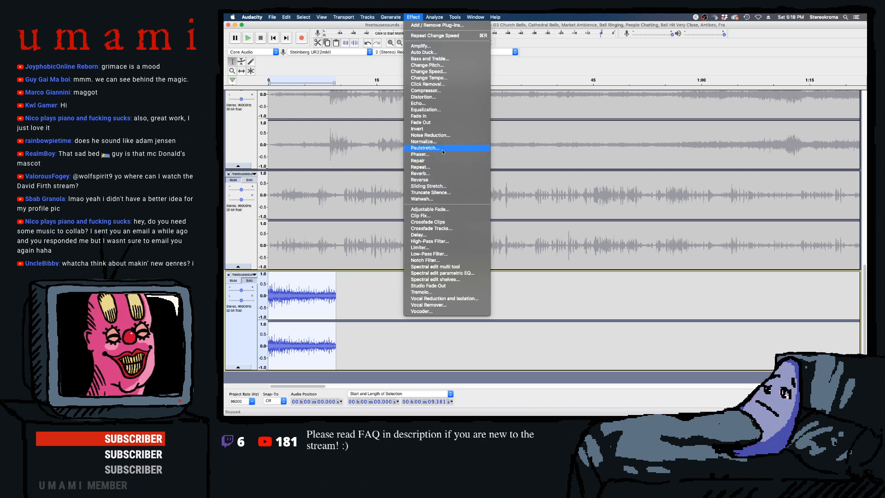
pyautogui.click(466, 148)
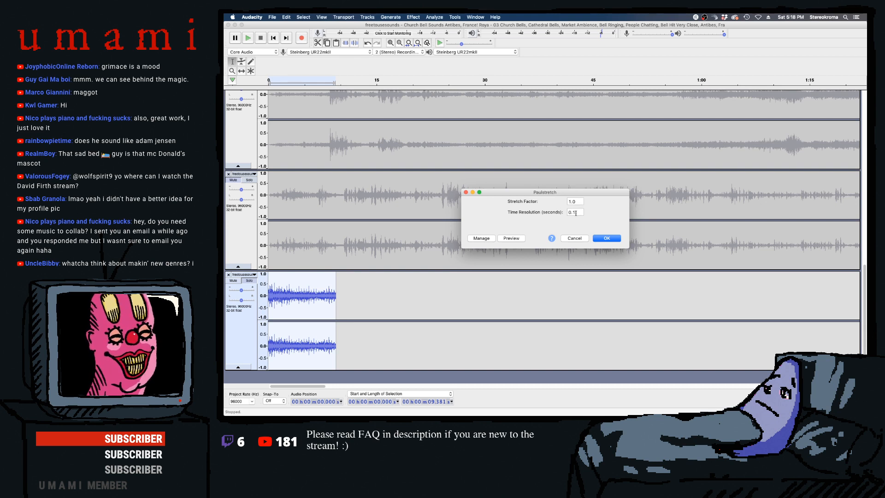
pyautogui.click(598, 236)
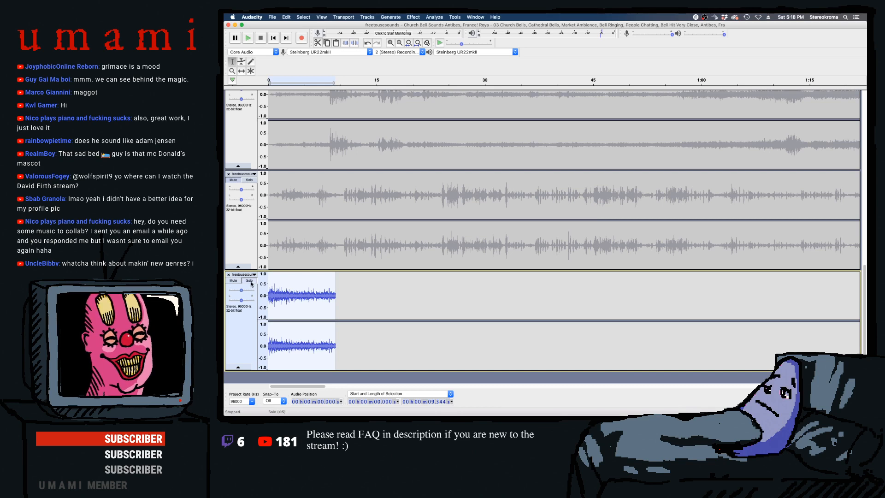
pyautogui.press('space')
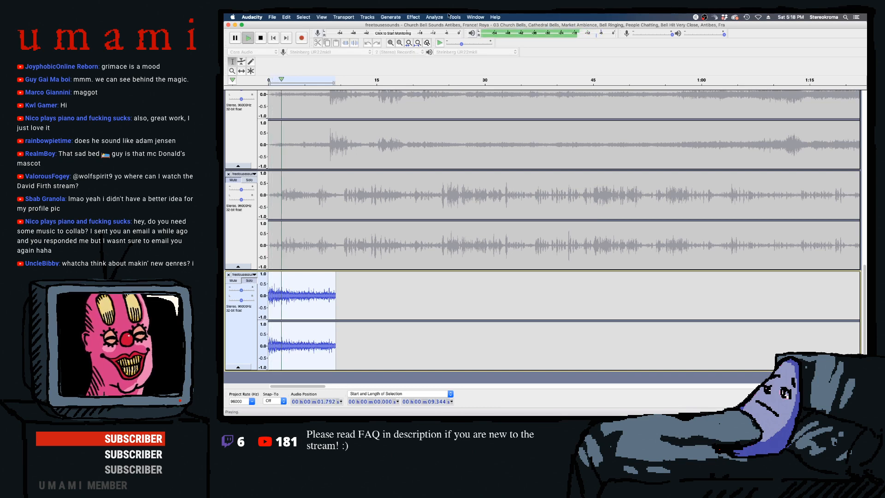
pyautogui.press('space')
# - Repeat Paulstretch on the clip, play it briefly, and return the cursor to the project start
pyautogui.click(414, 17)
pyautogui.click(419, 36)
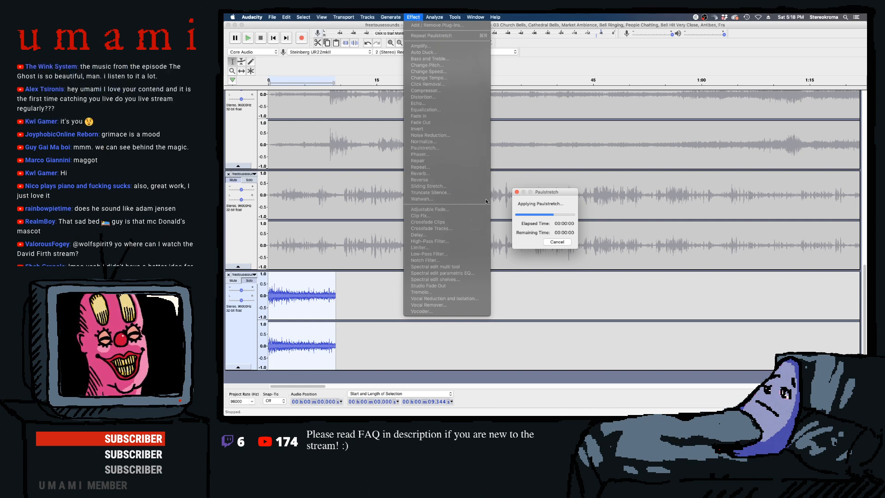
pyautogui.press('space')
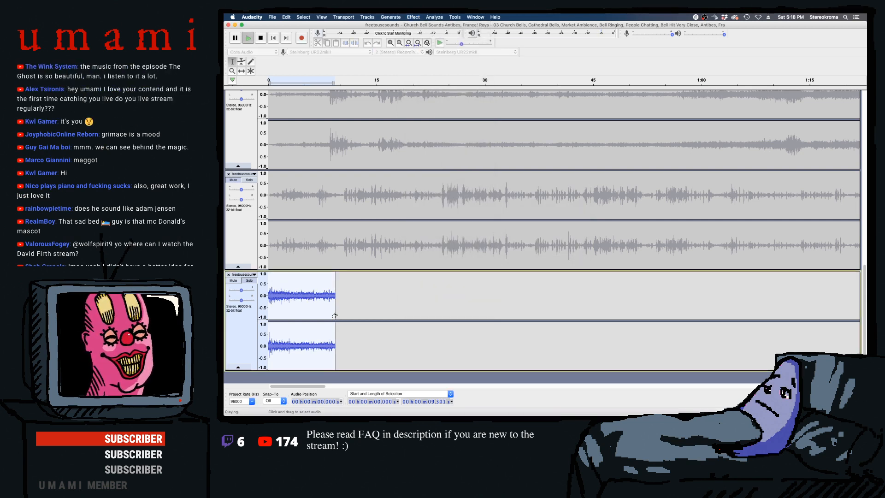
pyautogui.click(272, 297)
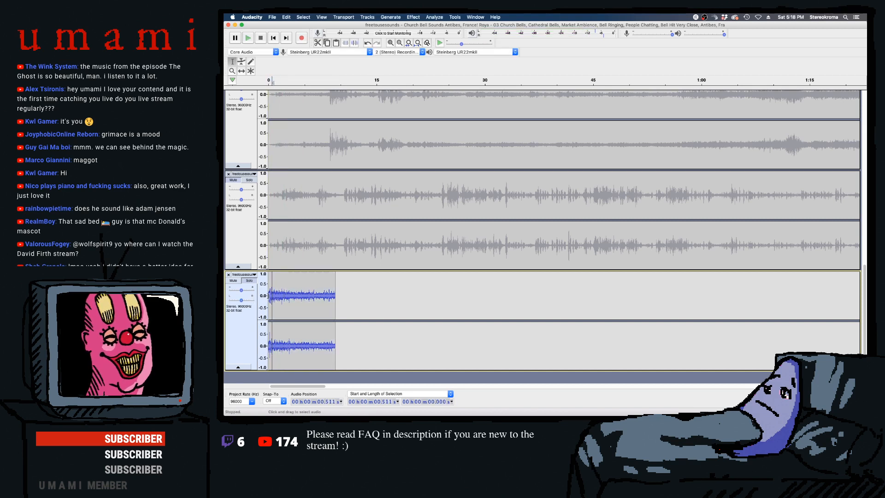
pyautogui.click(269, 296)
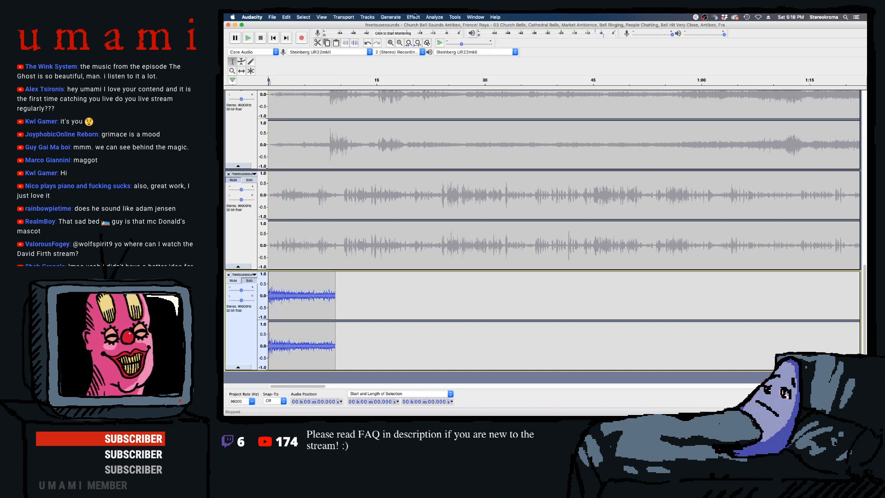
# - Slow the whole clip with Change Speed to about 18.6 s, twice its length, and audition its beginning
pyautogui.doubleClick(283, 297)
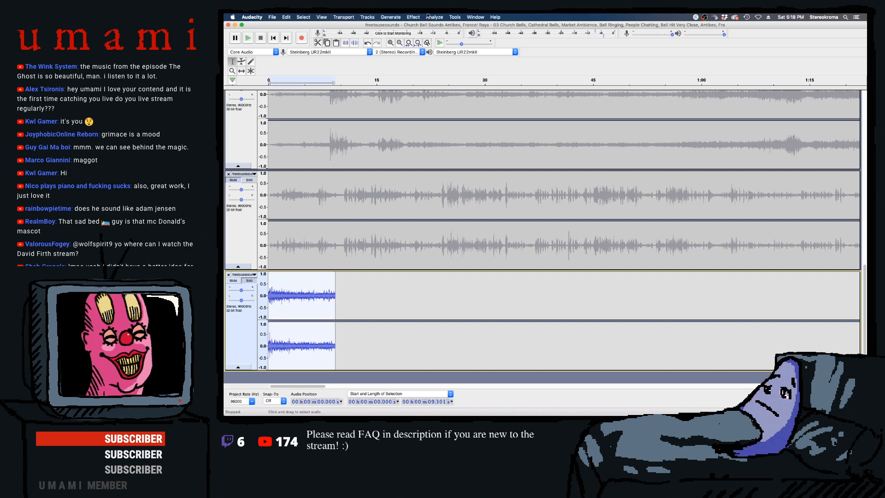
pyautogui.click(418, 18)
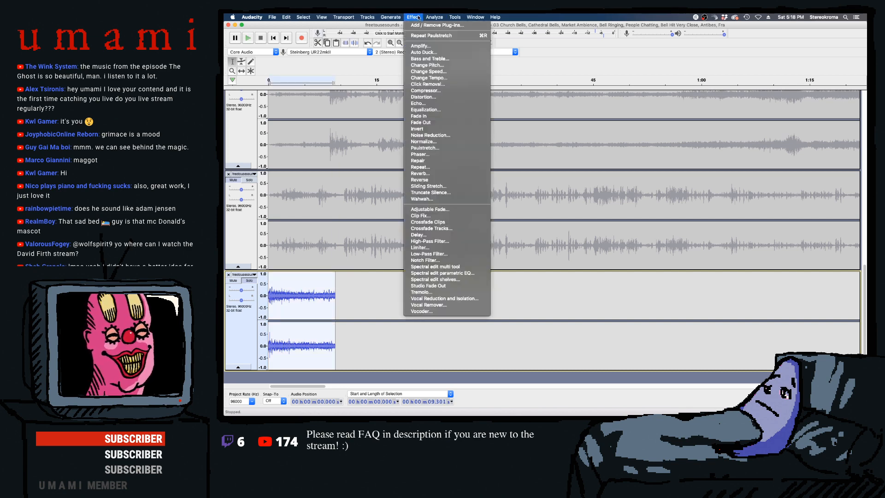
pyautogui.click(432, 72)
pyautogui.click(608, 263)
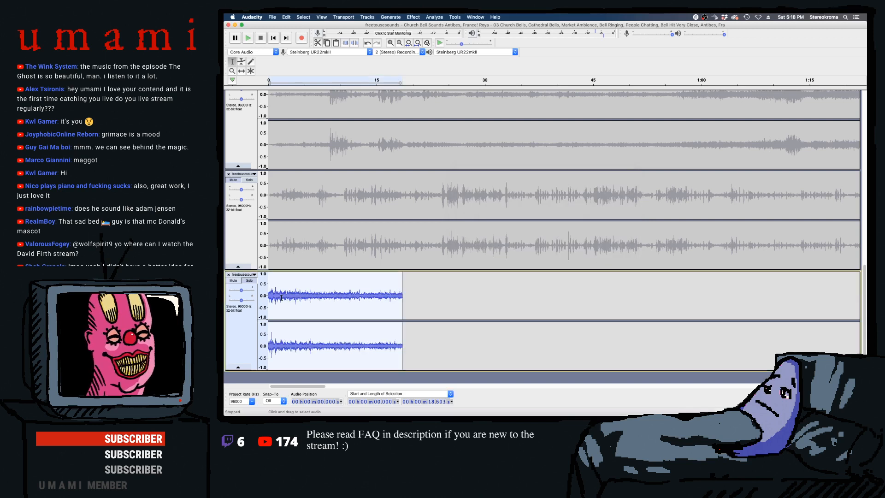
pyautogui.press('space')
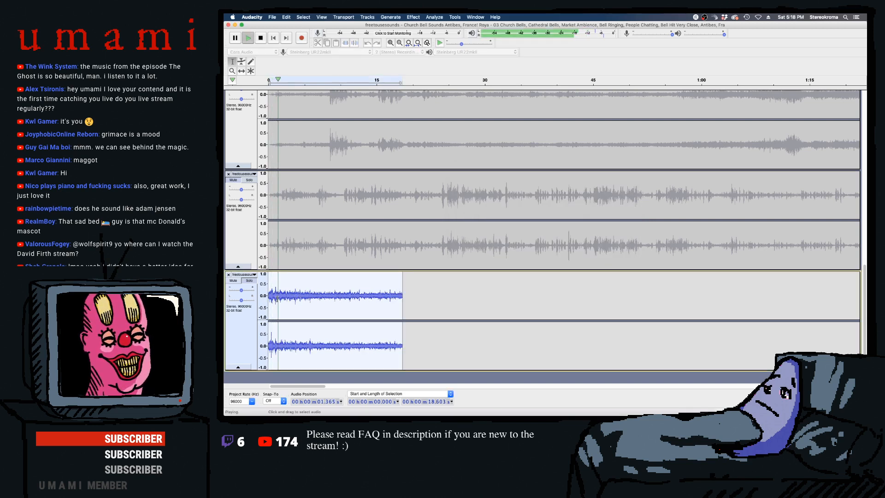
pyautogui.press('space')
# - Apply Equalization to the whole clip, cutting the lows below about 100 Hz down to about -26 dB, and audition it
pyautogui.moveTo(279, 300); pyautogui.dragTo(266, 302)
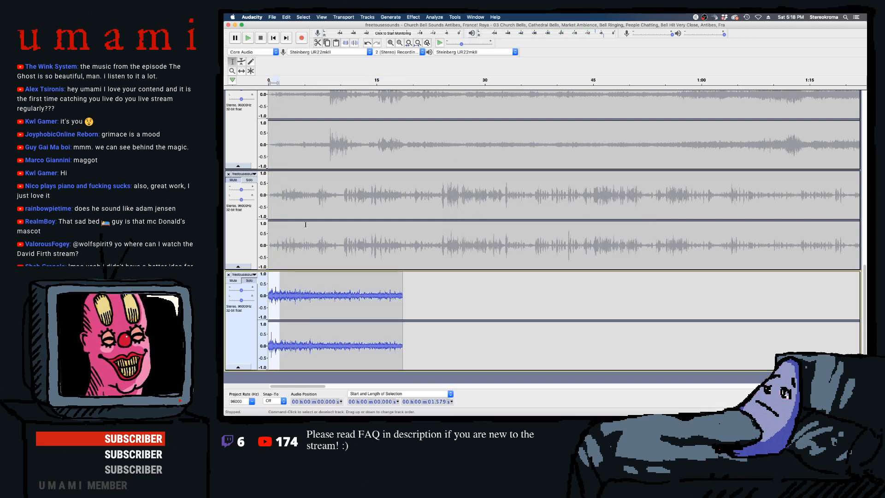
pyautogui.doubleClick(327, 302)
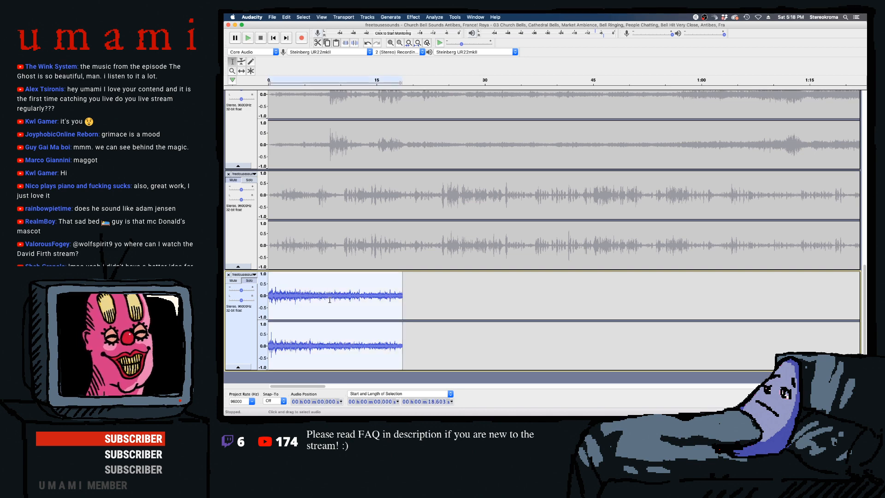
pyautogui.click(433, 17)
pyautogui.moveTo(422, 17)
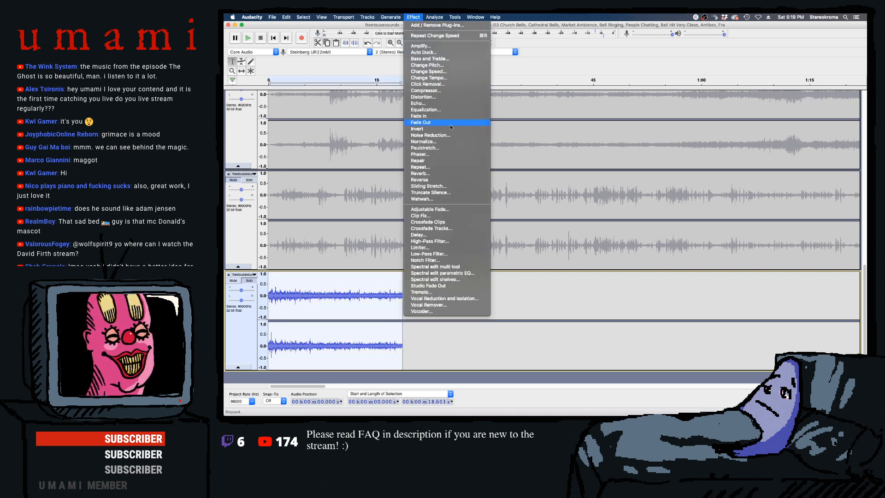
pyautogui.click(425, 109)
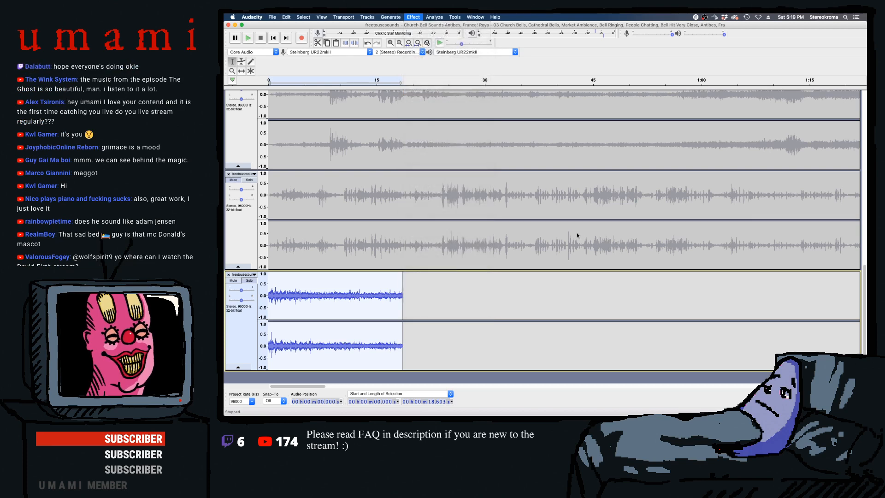
pyautogui.click(587, 308)
pyautogui.moveTo(431, 219); pyautogui.dragTo(390, 286)
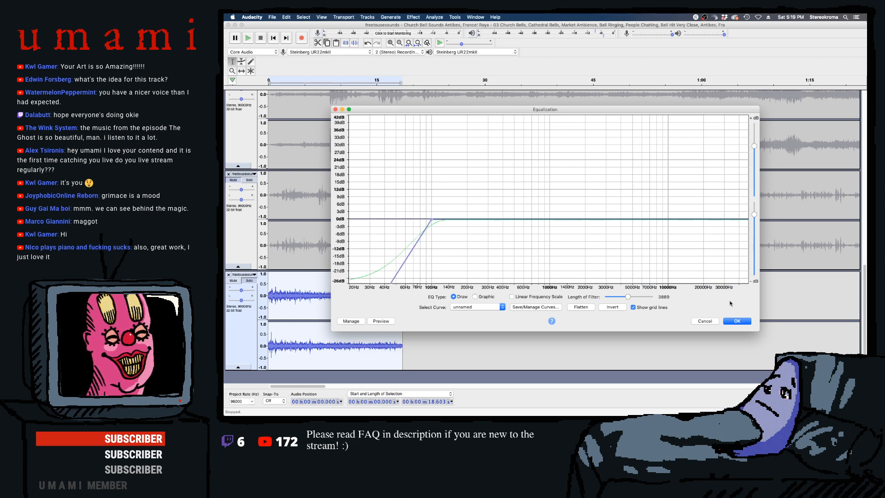
pyautogui.click(737, 320)
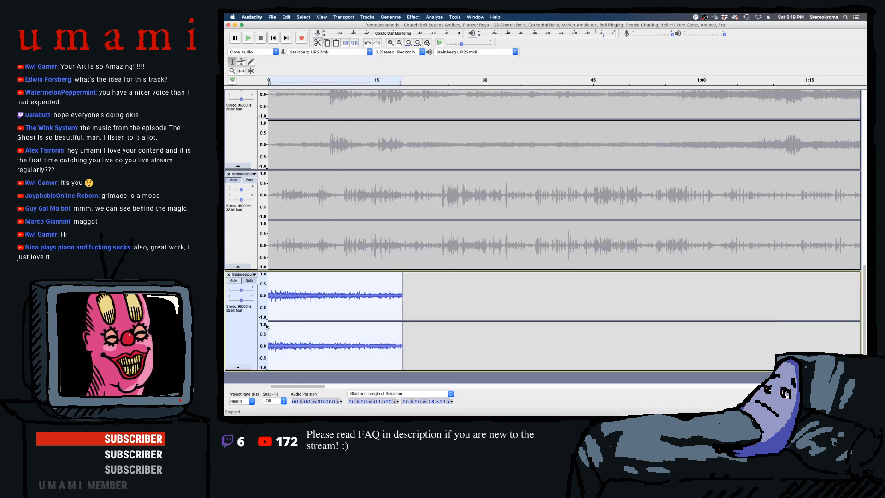
pyautogui.press('space')
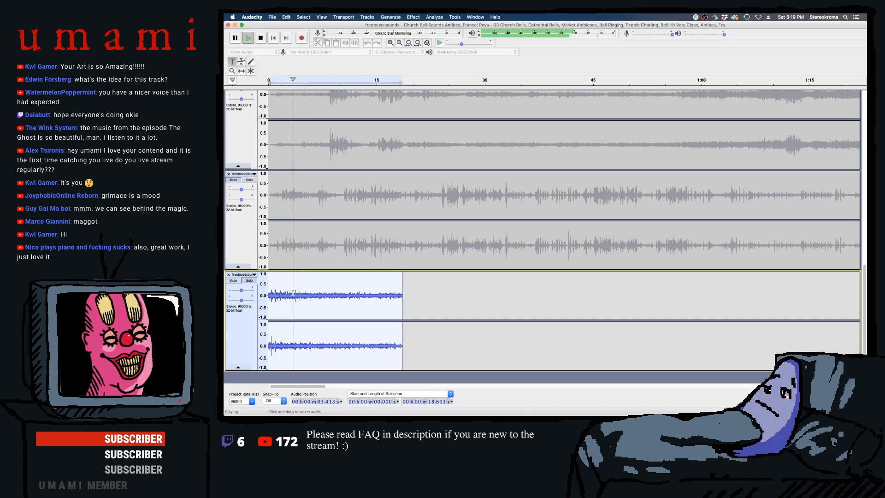
pyautogui.press('space')
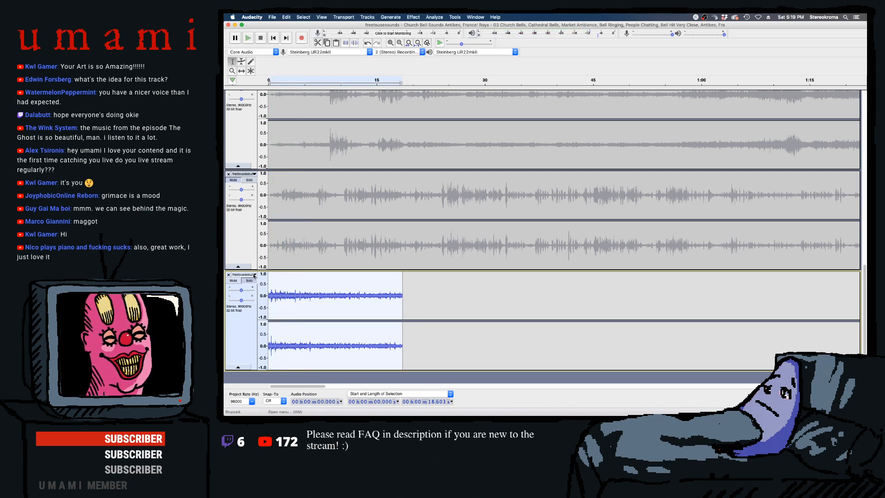
# - Split the slowed bell's stereo track into separate channels and shift the left channel about 0.7 s earlier
pyautogui.click(254, 276)
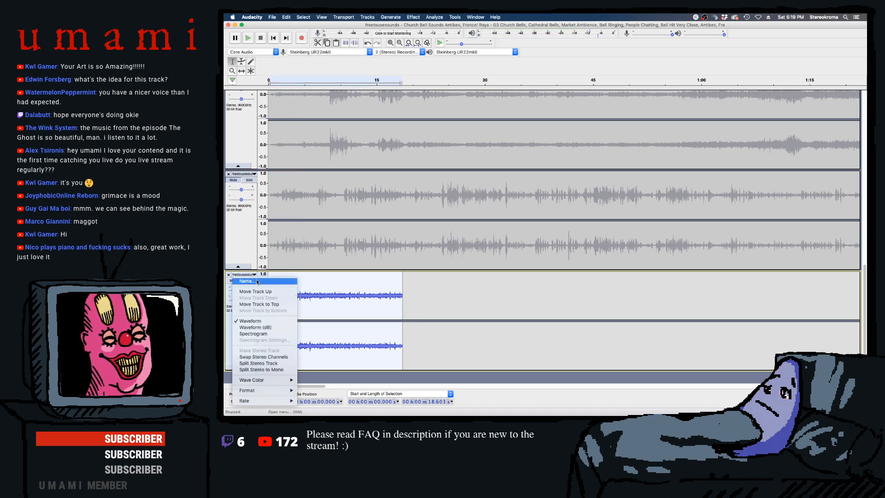
pyautogui.click(276, 364)
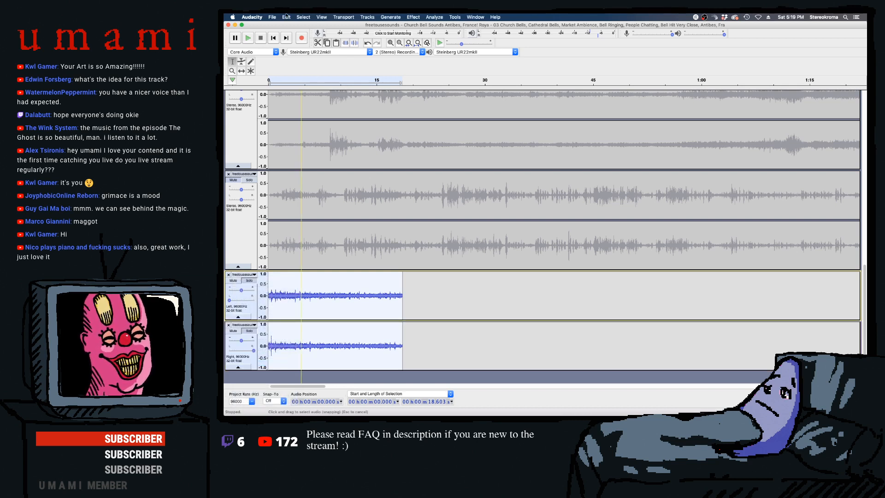
pyautogui.moveTo(298, 305); pyautogui.dragTo(283, 299)
pyautogui.press('super+z')
pyautogui.click(300, 374)
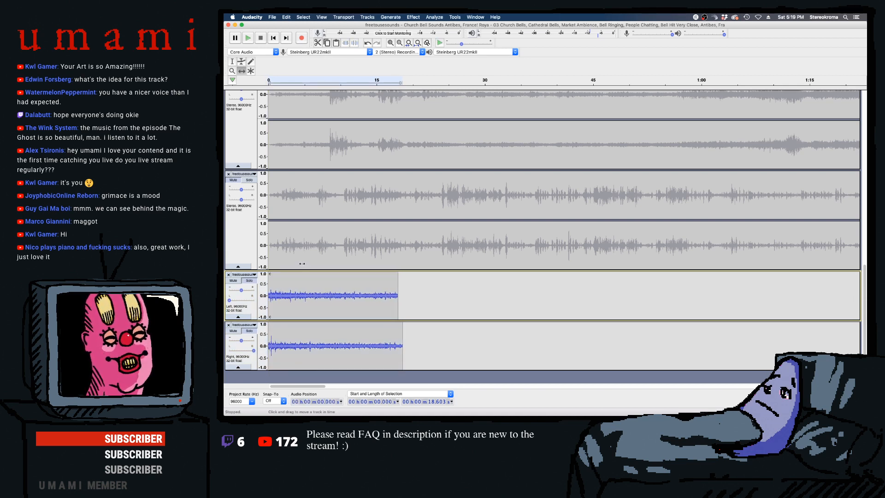
# - Briefly play the offset channels and delete the right channel's ending from about 18.16 s
pyautogui.press('space')
pyautogui.click(232, 61)
pyautogui.press('space')
pyautogui.moveTo(434, 346); pyautogui.dragTo(399, 346)
pyautogui.press('Delete')
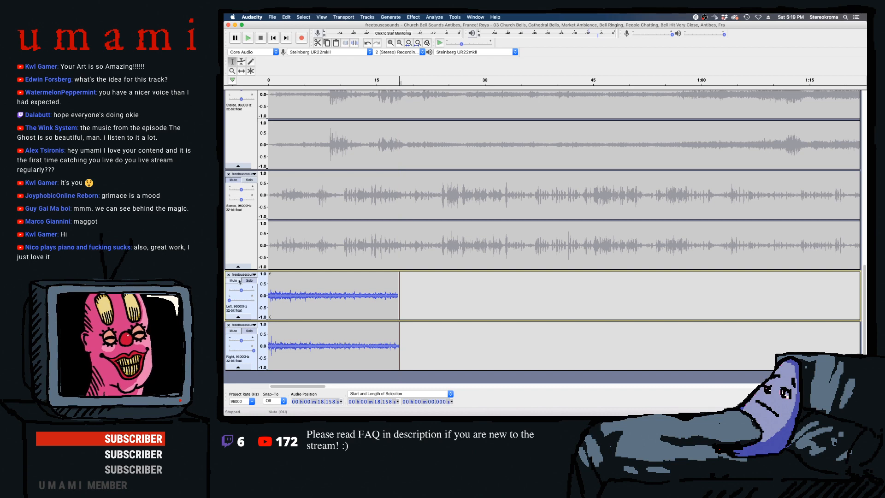
# - Select both offset channels in full and mix and render them into one stereo track
pyautogui.doubleClick(352, 299)
pyautogui.moveTo(429, 348); pyautogui.dragTo(271, 182)
pyautogui.click(370, 349)
pyautogui.moveTo(423, 345); pyautogui.dragTo(269, 305)
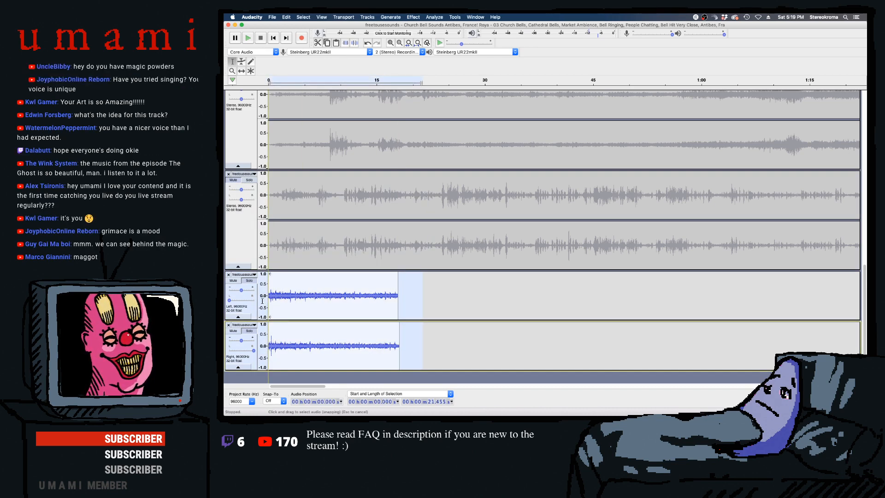
pyautogui.click(367, 17)
pyautogui.moveTo(373, 35)
pyautogui.click(488, 48)
# - Delete the mixed clip's ending from about 15.9 s and apply Fade Out three times to the whole clip
pyautogui.click(401, 297)
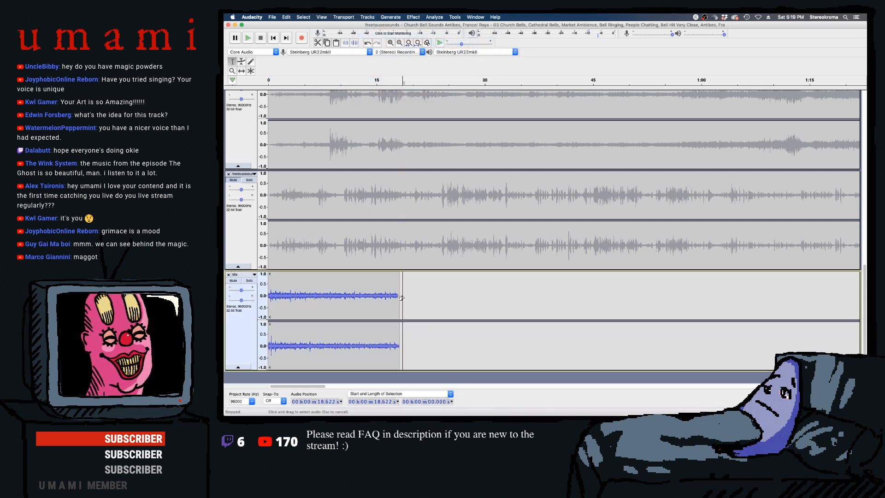
pyautogui.moveTo(375, 301); pyautogui.dragTo(269, 308)
pyautogui.press('Delete')
pyautogui.click(391, 308)
pyautogui.click(413, 17)
pyautogui.click(435, 122)
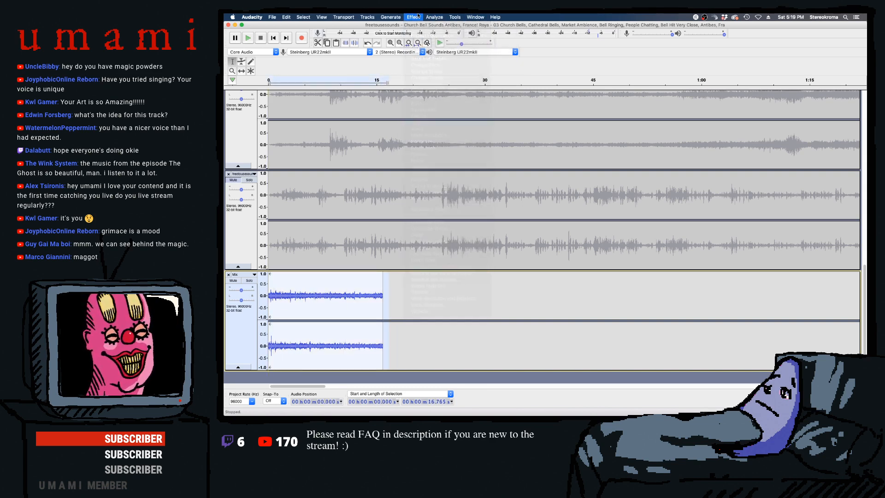
pyautogui.click(413, 17)
pyautogui.click(417, 36)
pyautogui.click(413, 17)
pyautogui.click(424, 36)
# - Select the clip's first 0.073 s and apply Fade In to it
pyautogui.click(276, 312)
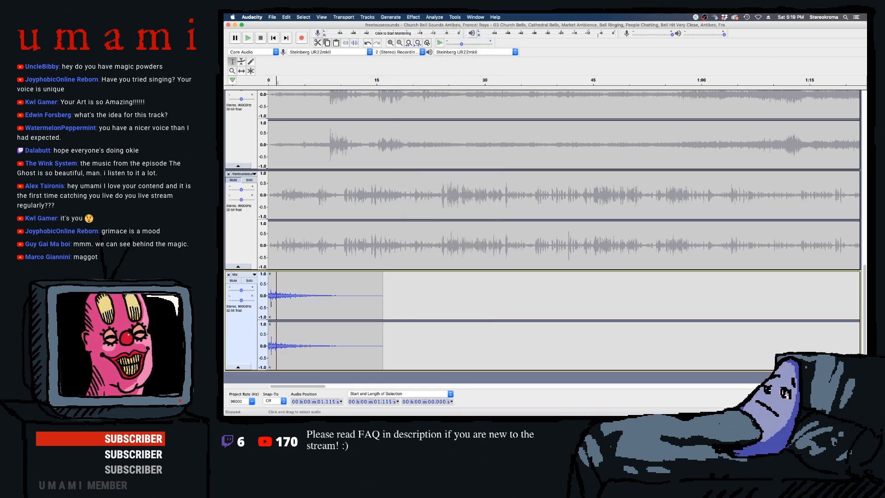
pyautogui.click(262, 300)
pyautogui.press('super+1')
pyautogui.press('super+1')
pyautogui.press('super+1')
pyautogui.press('super+1')
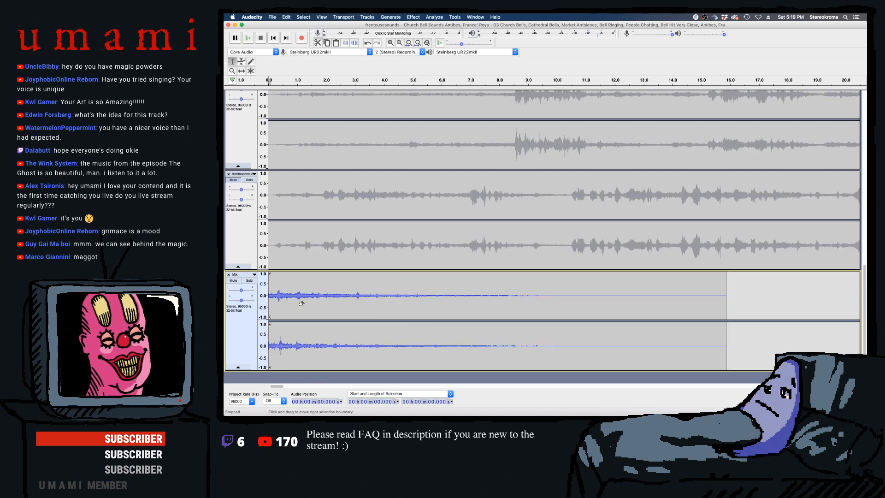
pyautogui.moveTo(276, 294); pyautogui.dragTo(270, 268)
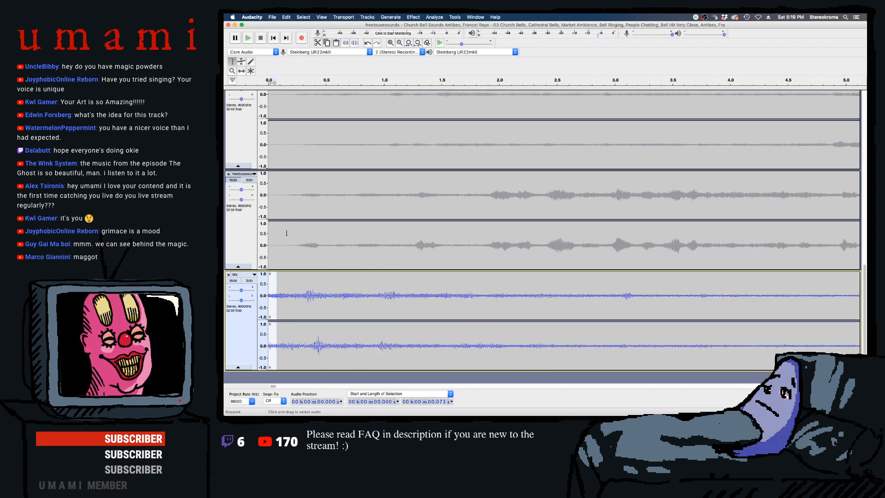
pyautogui.click(412, 16)
pyautogui.click(430, 111)
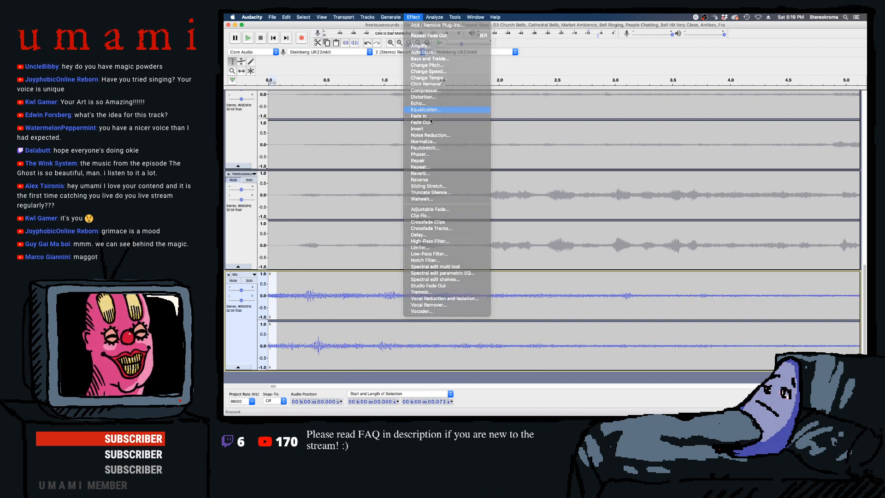
pyautogui.click(711, 322)
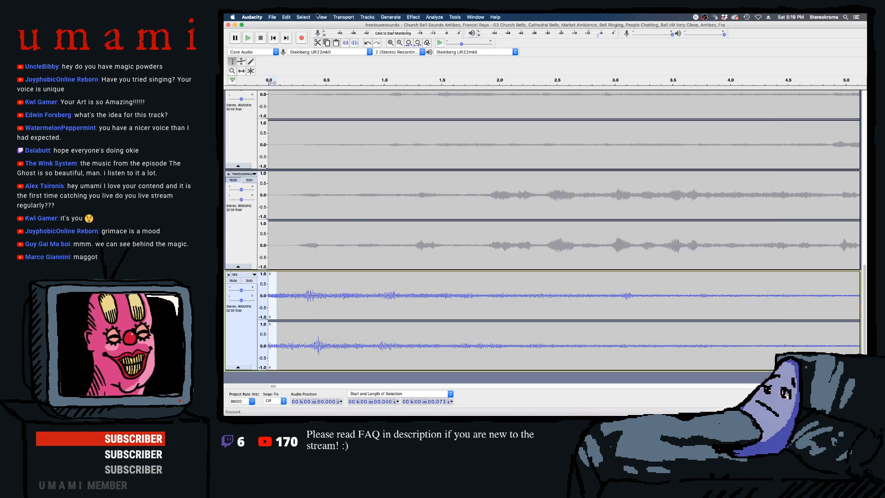
pyautogui.click(369, 18)
pyautogui.moveTo(413, 18)
pyautogui.click(444, 117)
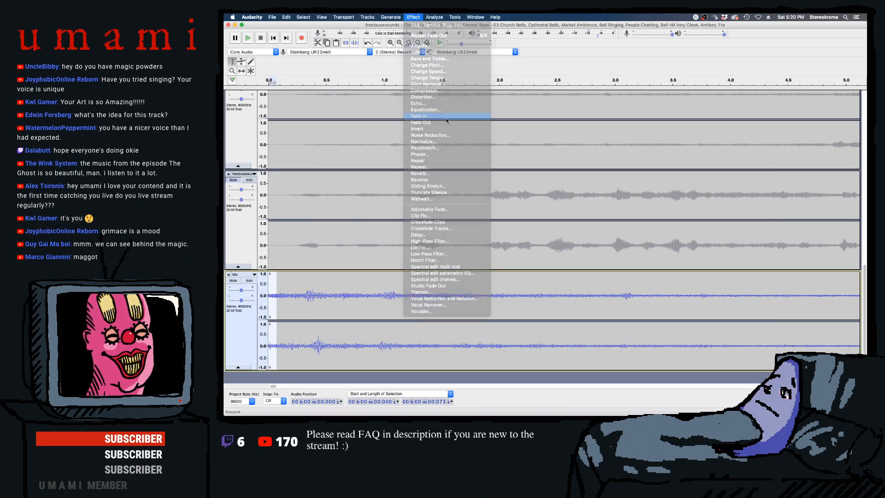
# - Play the faded clip from the project start
pyautogui.press('super+f')
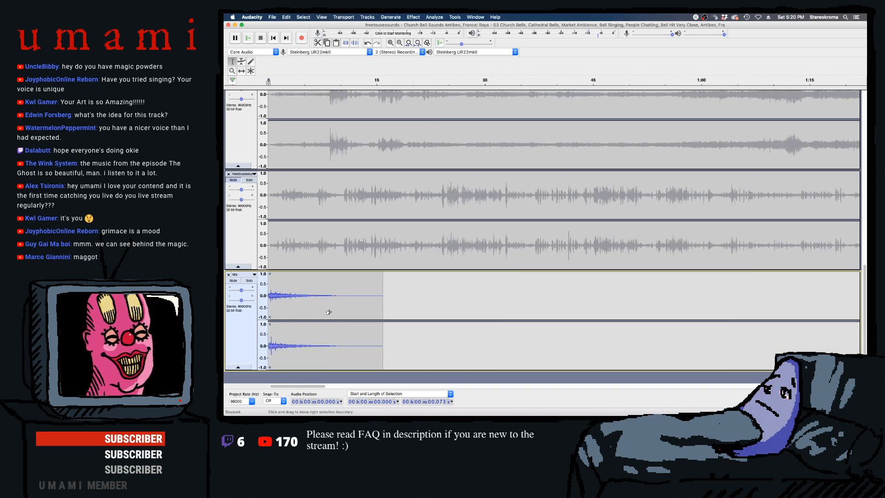
pyautogui.scroll(4, 292, 300)
pyautogui.scroll(-2, 277, 301)
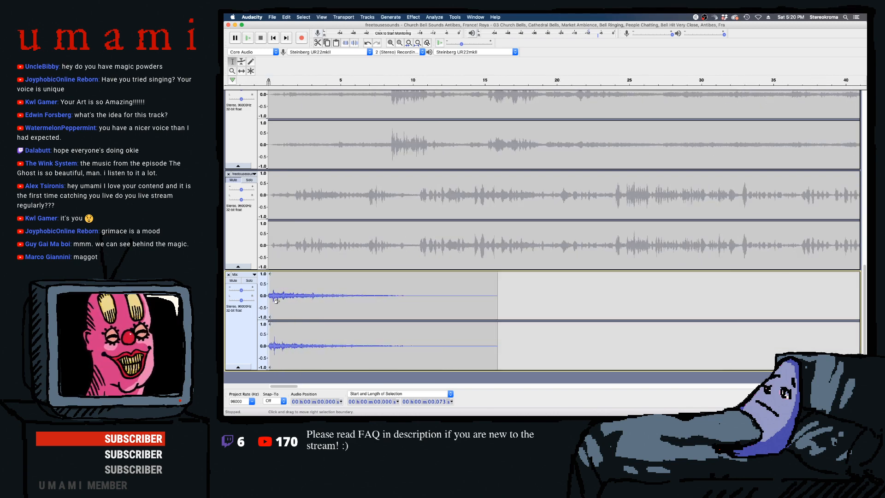
pyautogui.click(274, 37)
pyautogui.press('space')
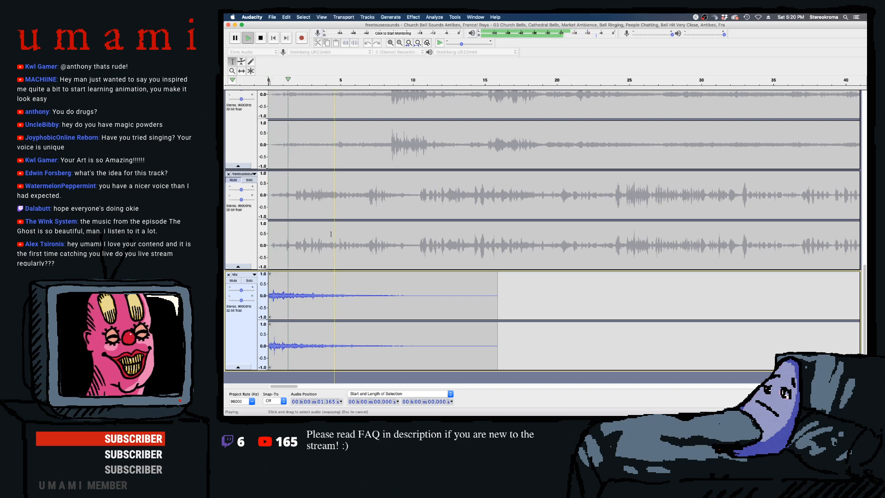
# - Try a steep Equalization cut on the whole clip, from 0 dB at about 600 Hz to about -24 dB near 220 Hz, and audition it
pyautogui.doubleClick(319, 296)
pyautogui.click(414, 17)
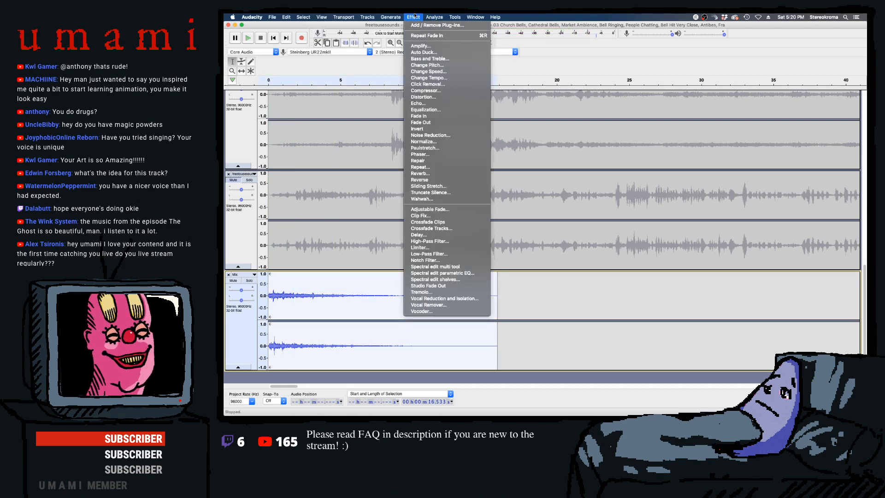
pyautogui.click(436, 110)
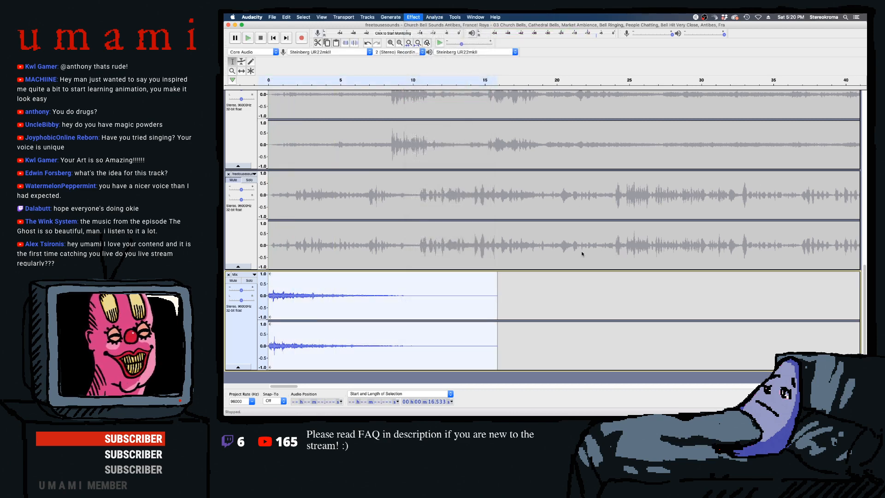
pyautogui.moveTo(432, 220); pyautogui.dragTo(527, 219)
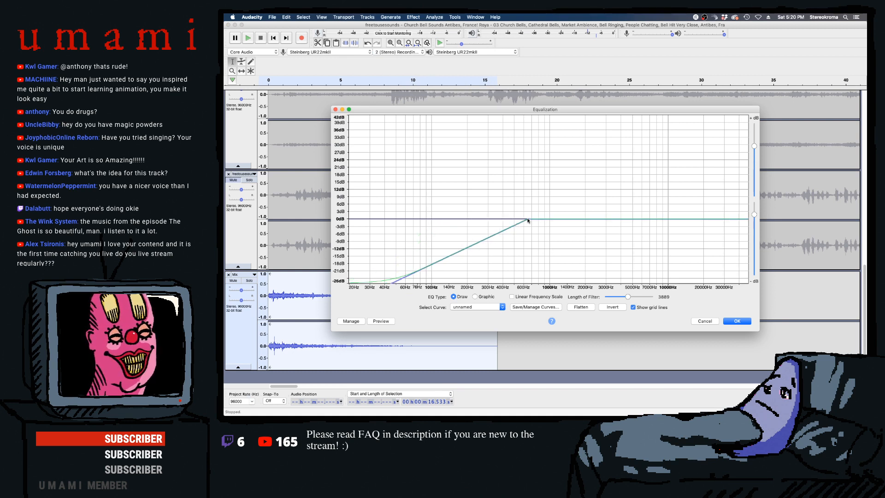
pyautogui.moveTo(392, 283); pyautogui.dragTo(474, 276)
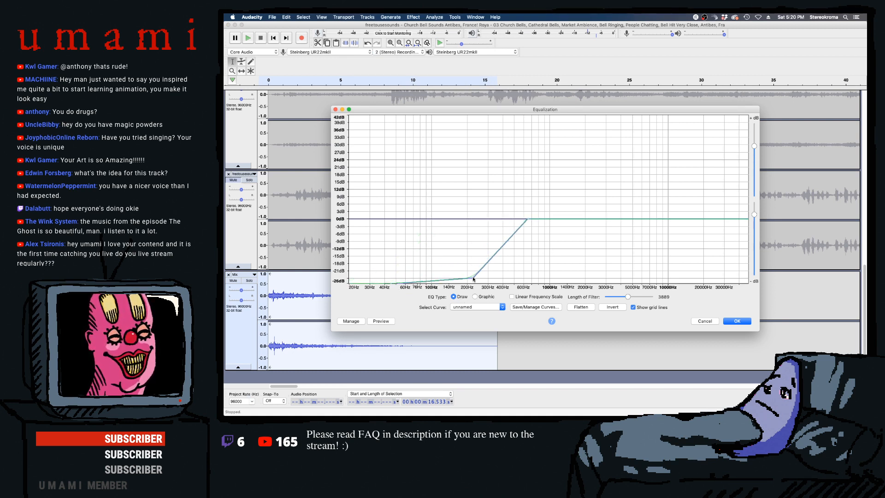
pyautogui.click(747, 322)
pyautogui.press('space')
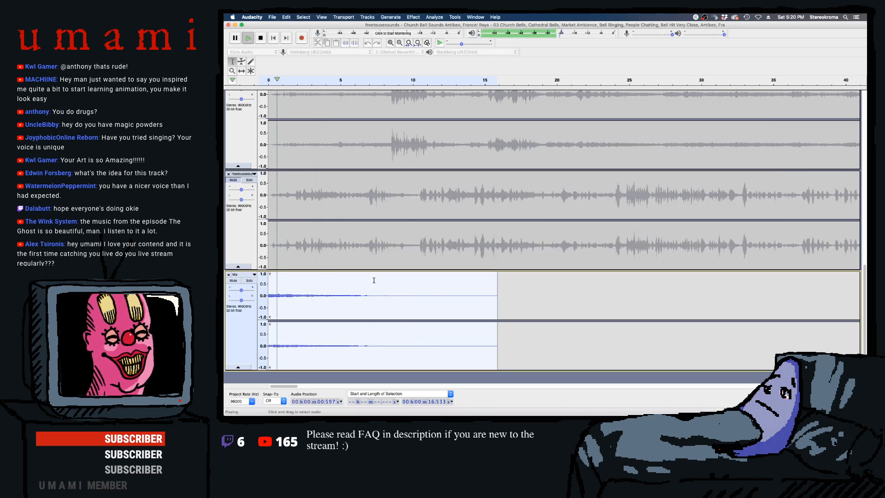
pyautogui.press('space')
# - Try a gentler Equalization roll-off with points near 140 Hz at -14 dB and 280 Hz at -4 dB, and audition it
pyautogui.click(391, 17)
pyautogui.moveTo(414, 17)
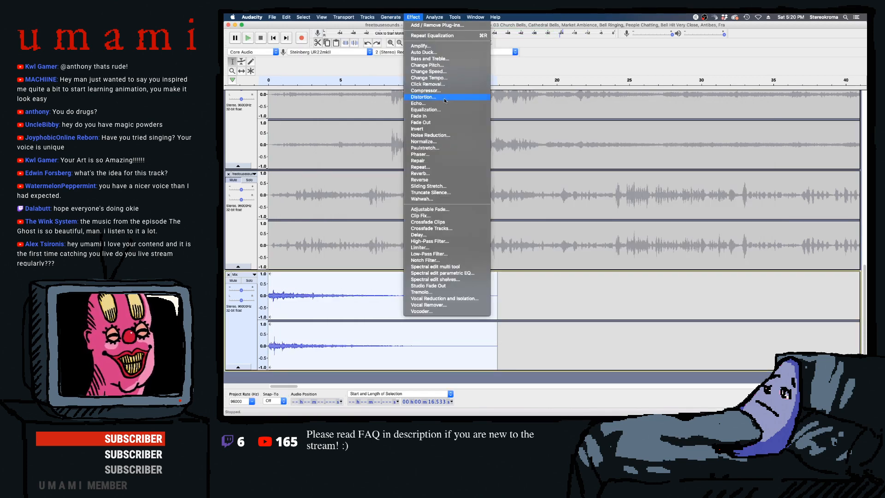
pyautogui.click(444, 111)
pyautogui.moveTo(476, 273); pyautogui.dragTo(445, 253)
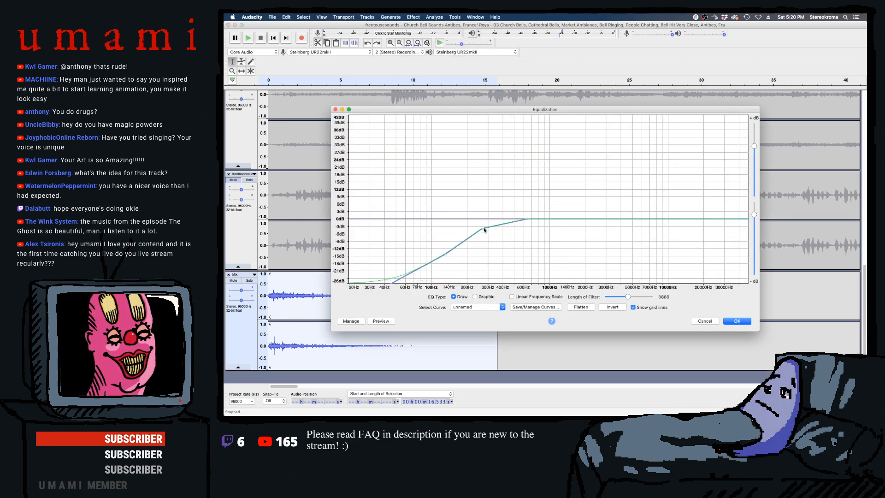
pyautogui.click(736, 321)
pyautogui.press('space')
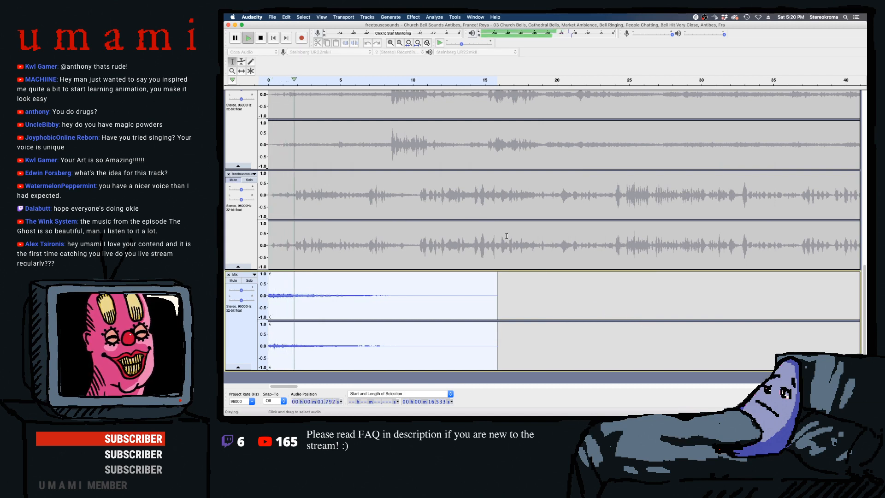
pyautogui.press('space')
# - Apply Equalization with the roll-off's middle points moved down to about 75 Hz and 150 Hz, and audition the clip
pyautogui.click(391, 17)
pyautogui.moveTo(413, 17)
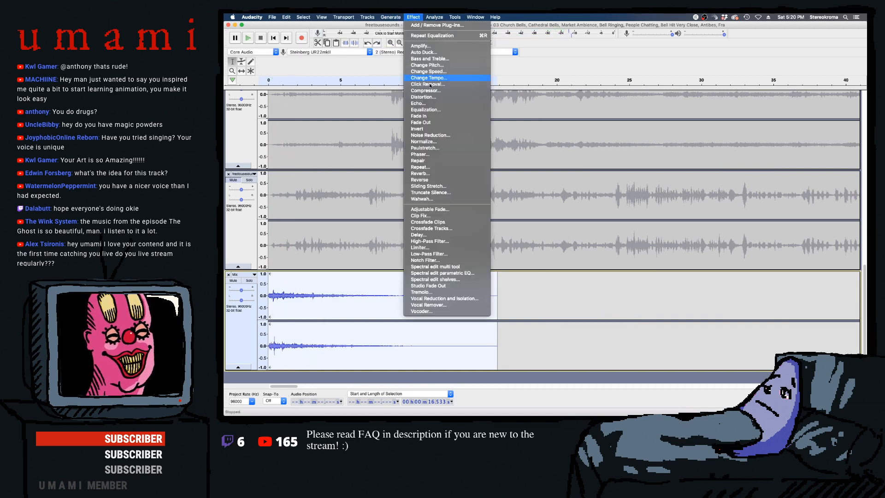
pyautogui.click(433, 110)
pyautogui.moveTo(445, 256); pyautogui.dragTo(417, 249)
pyautogui.moveTo(483, 229); pyautogui.dragTo(454, 225)
pyautogui.click(738, 321)
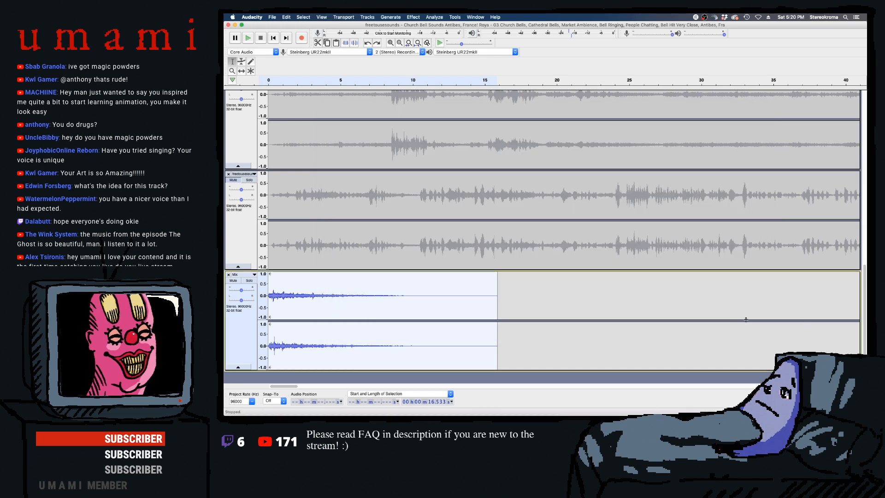
pyautogui.press('space')
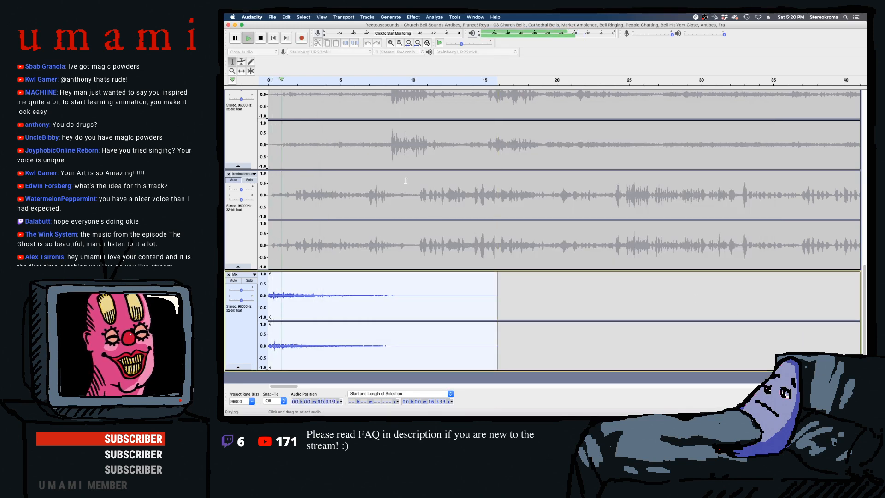
pyautogui.press('space')
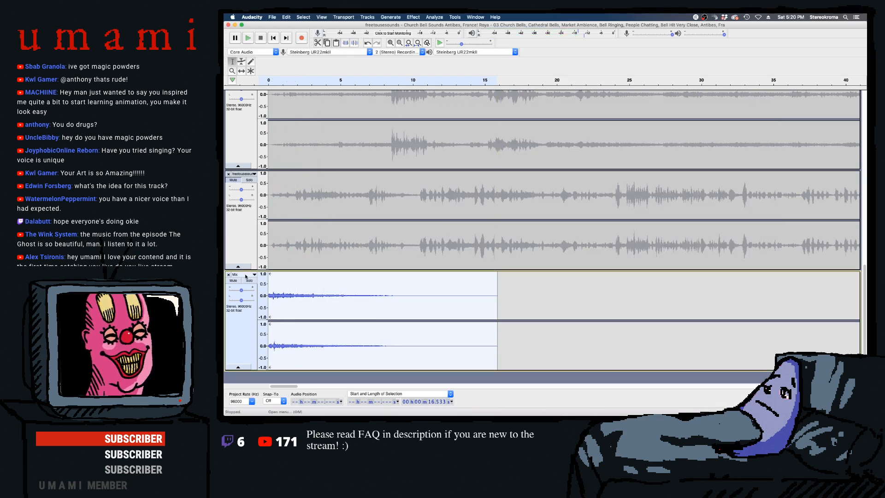
pyautogui.click(237, 366)
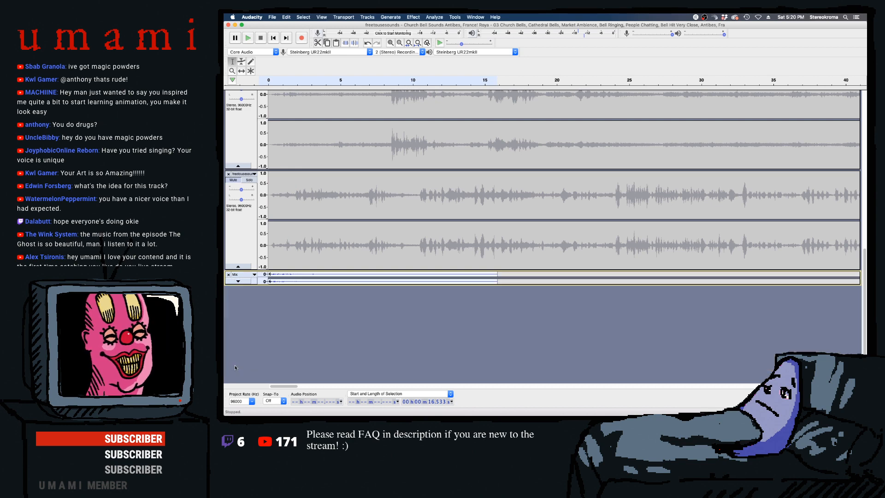
pyautogui.click(239, 281)
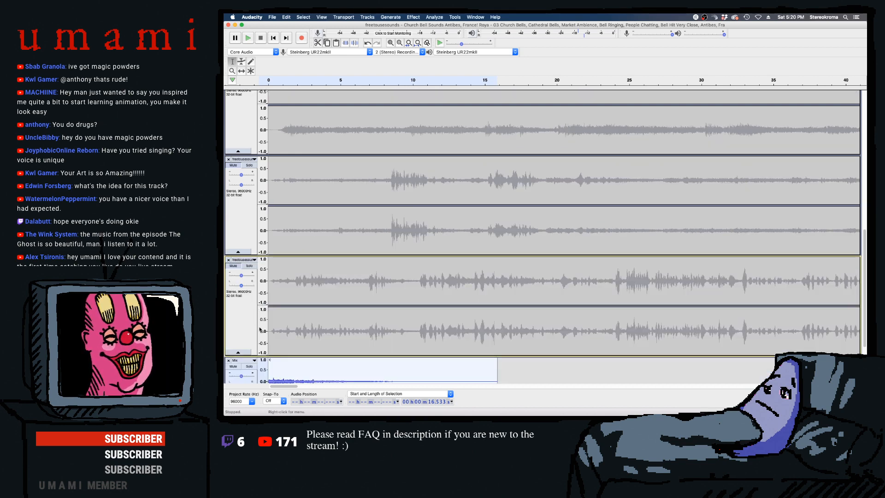
pyautogui.scroll(-4, 304, 330)
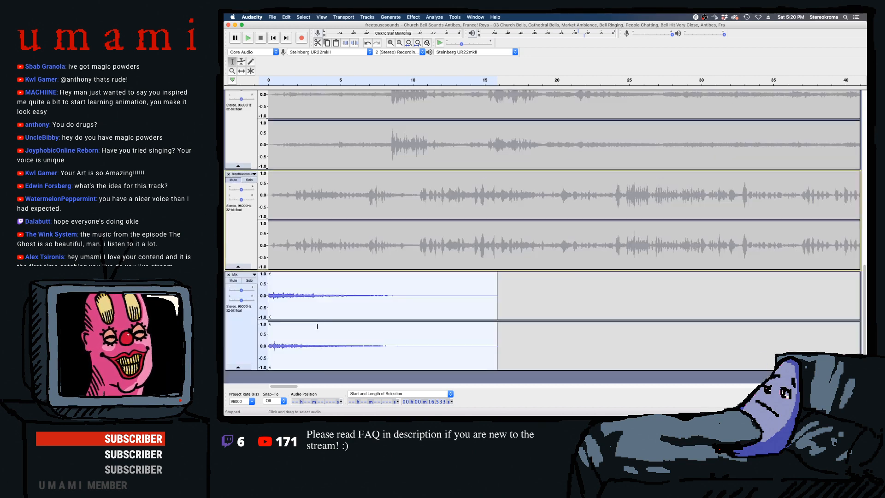
pyautogui.click(247, 278)
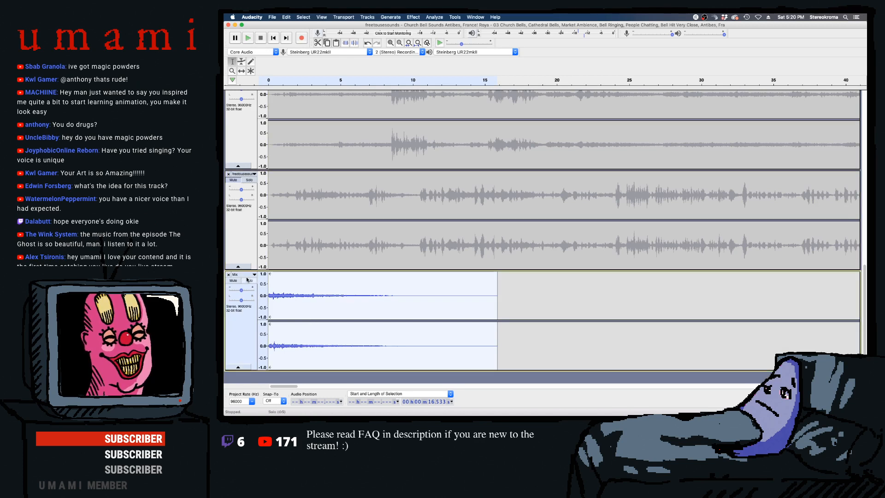
# - Move the Mix track two places up in the track order
pyautogui.click(254, 276)
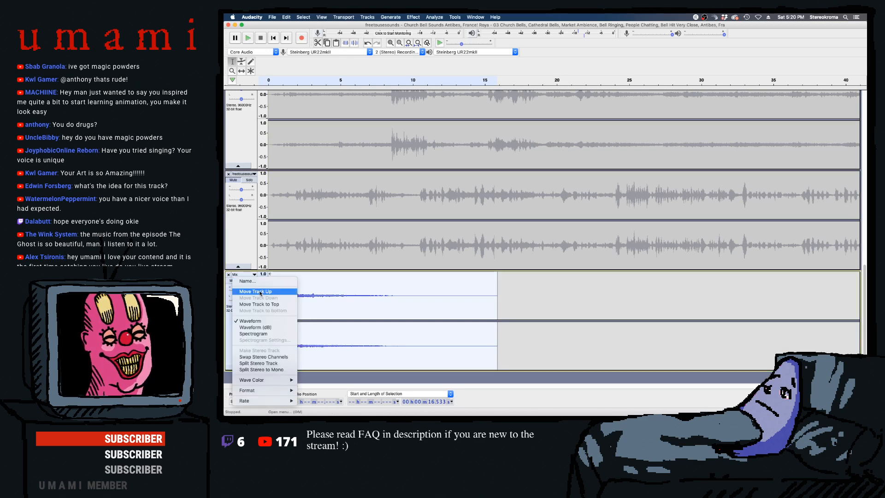
pyautogui.click(260, 293)
pyautogui.click(254, 175)
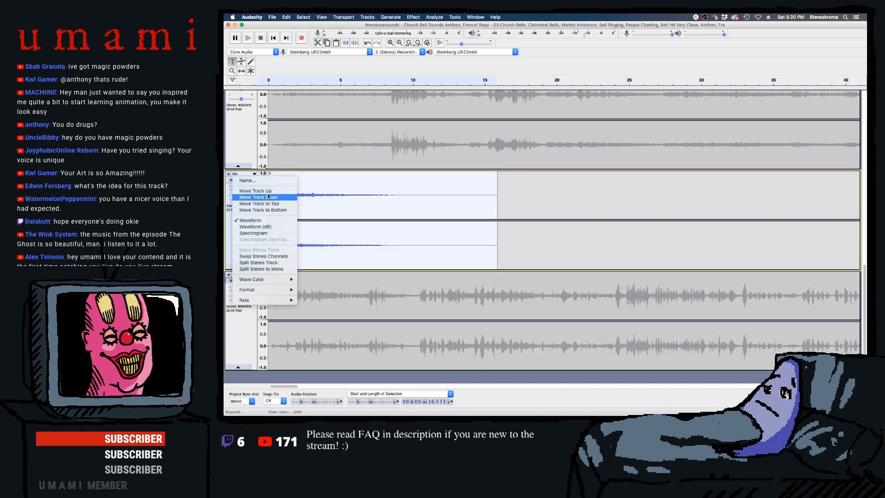
pyautogui.click(280, 185)
pyautogui.scroll(10, 281, 185)
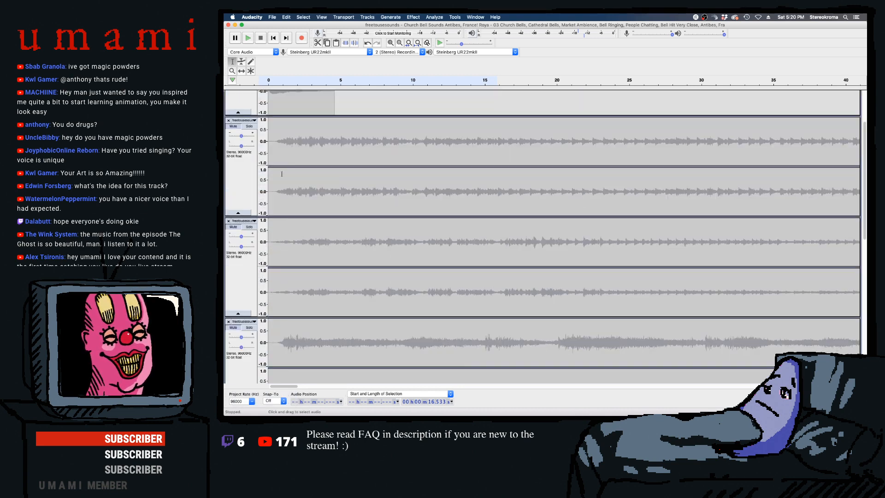
pyautogui.scroll(-5, 380, 183)
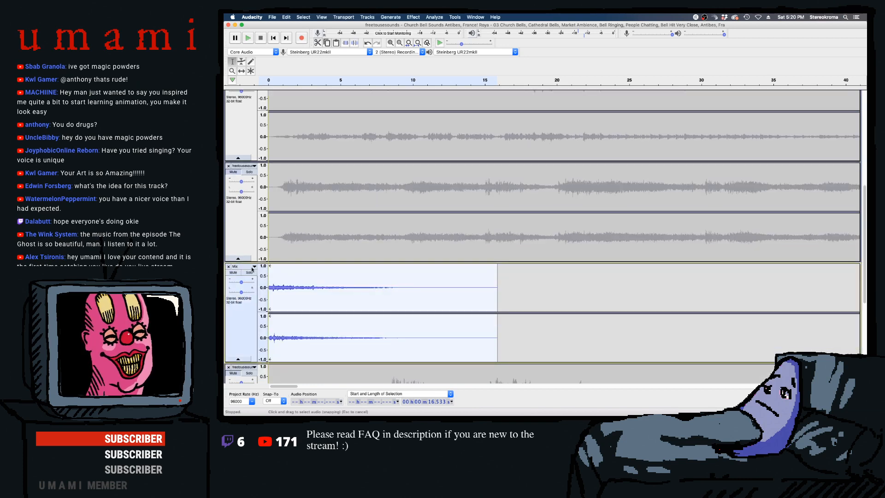
# - Move the Mix track up three more places so it sits directly below the first track
pyautogui.click(254, 267)
pyautogui.click(277, 283)
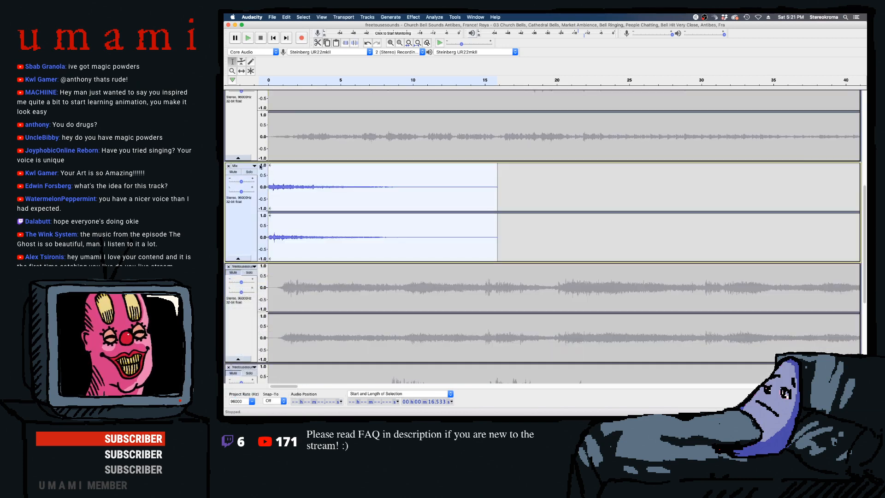
pyautogui.click(254, 165)
pyautogui.click(278, 182)
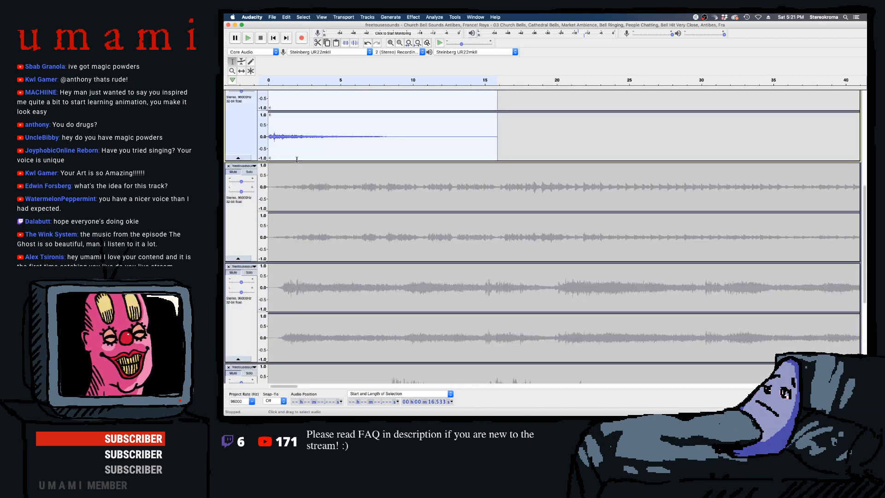
pyautogui.scroll(5, 297, 161)
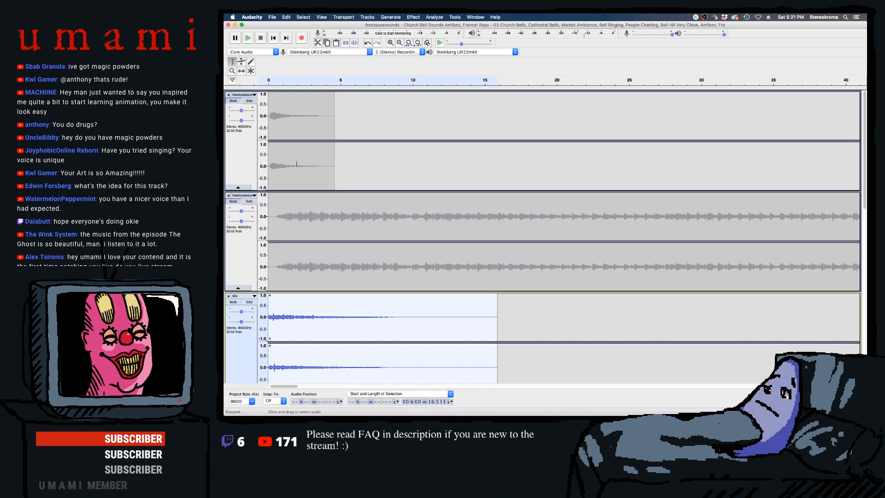
pyautogui.click(254, 295)
pyautogui.click(277, 304)
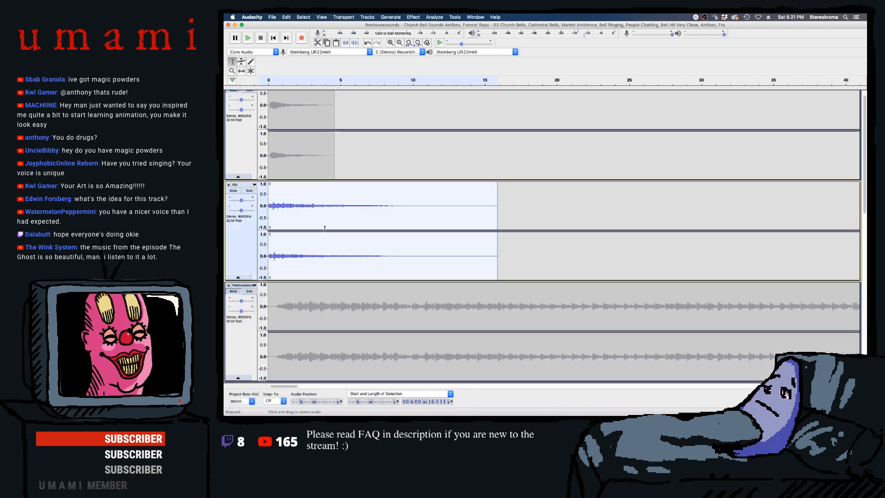
pyautogui.scroll(1, 314, 216)
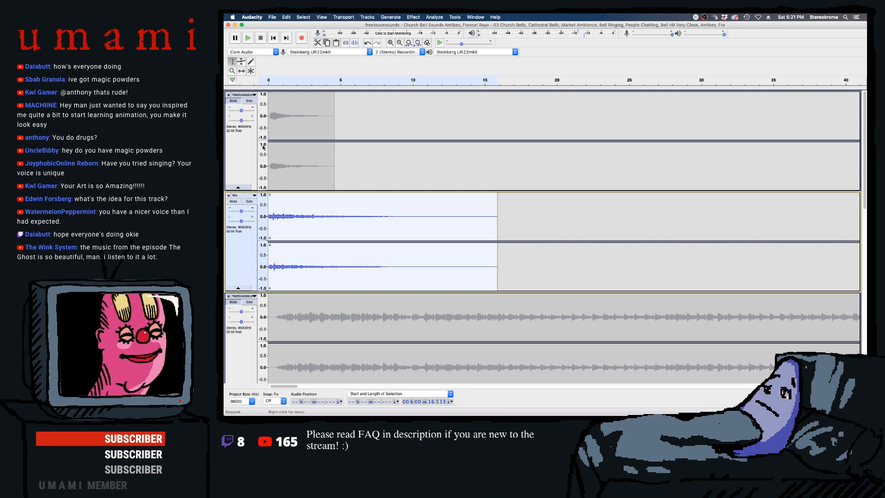
# - Try soloing the first track and the Mix track
pyautogui.click(250, 101)
pyautogui.click(250, 202)
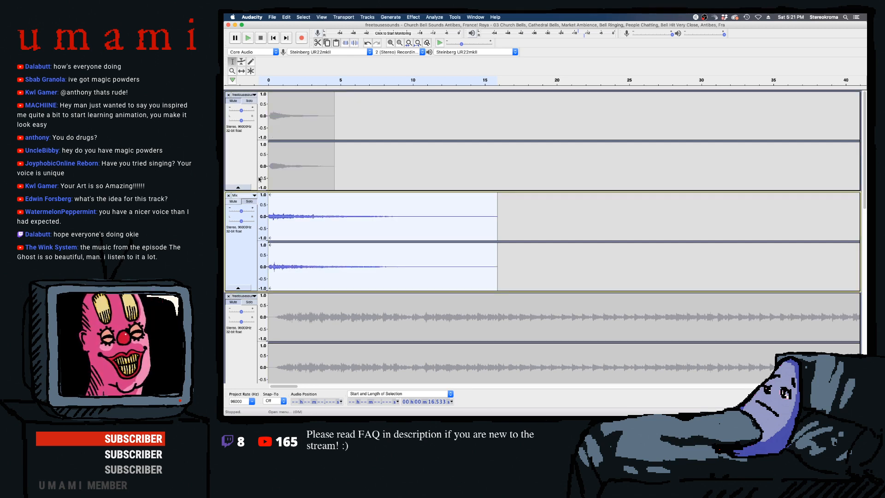
pyautogui.click(250, 202)
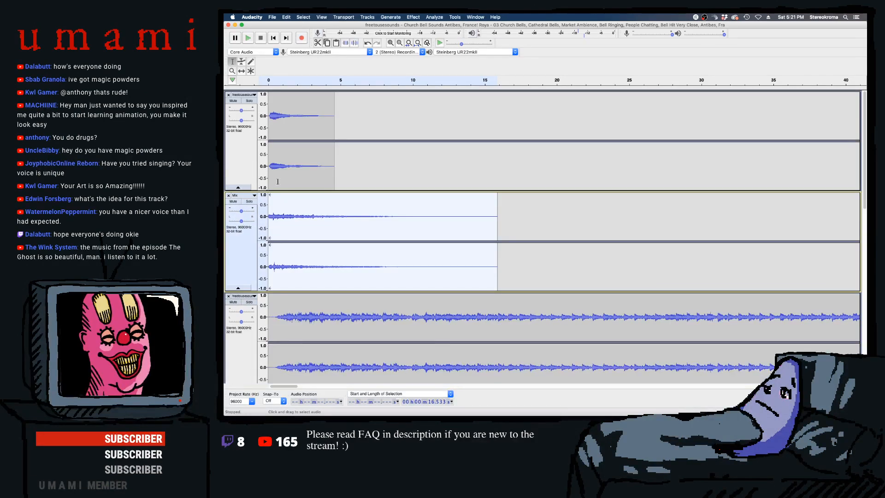
pyautogui.click(277, 182)
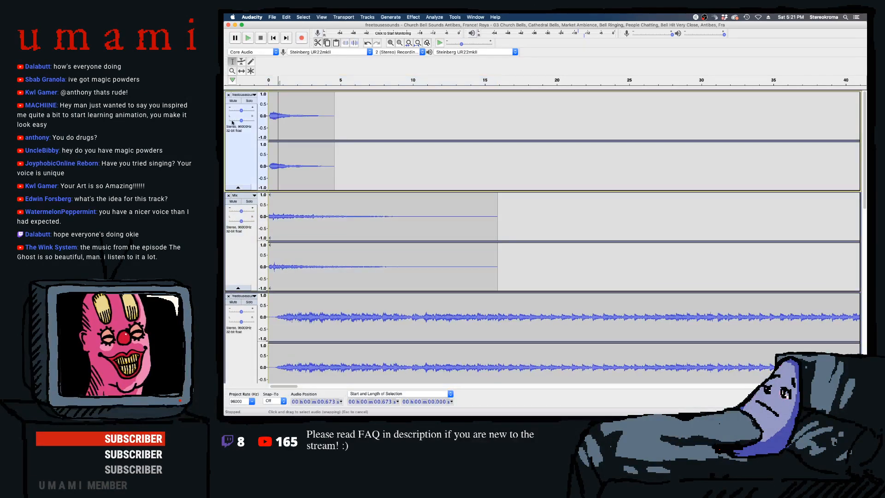
pyautogui.click(248, 101)
pyautogui.click(249, 202)
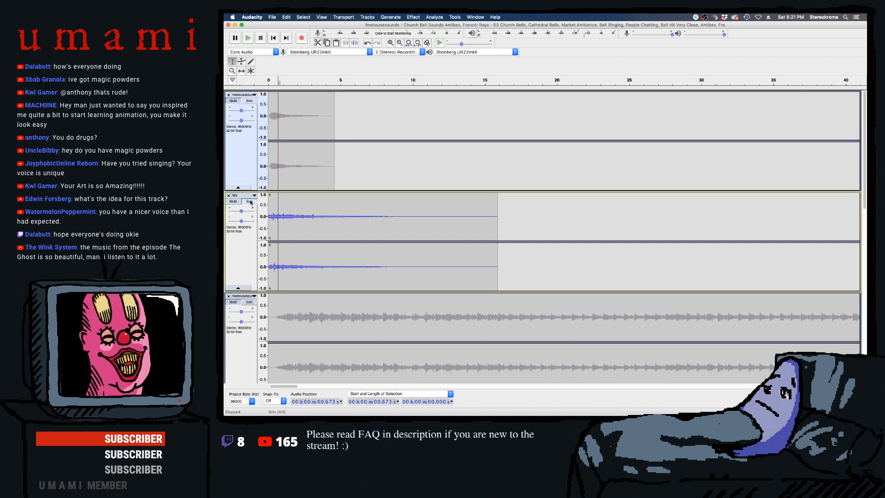
pyautogui.click(249, 202)
# - Select the first 17.9 s of the first track and the Mix track, and mute the tracks below them
pyautogui.moveTo(525, 221); pyautogui.dragTo(224, 118)
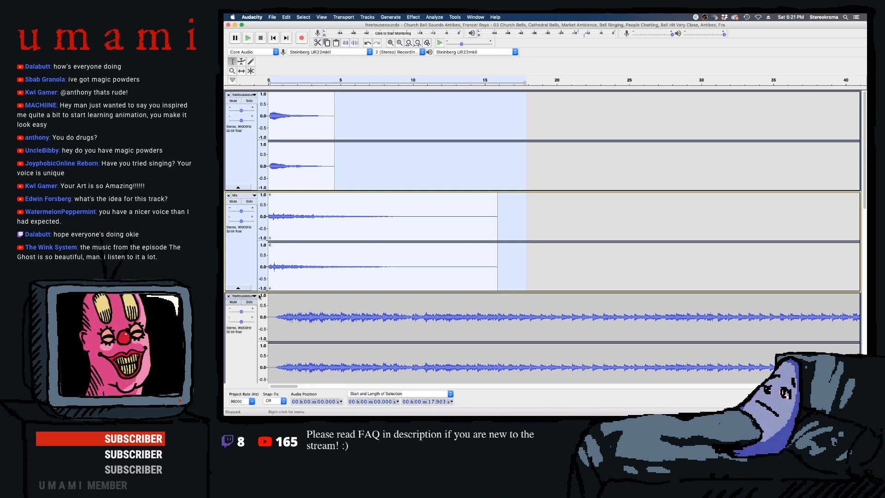
pyautogui.scroll(-10, 229, 154)
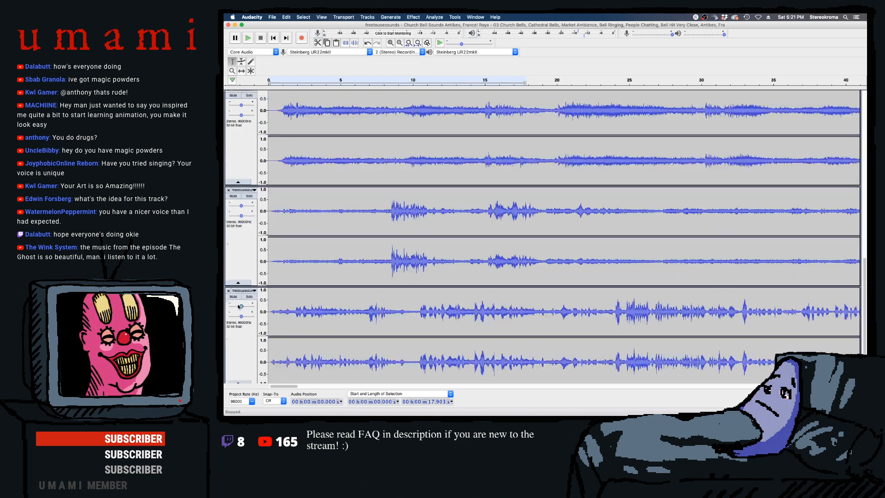
pyautogui.click(234, 96)
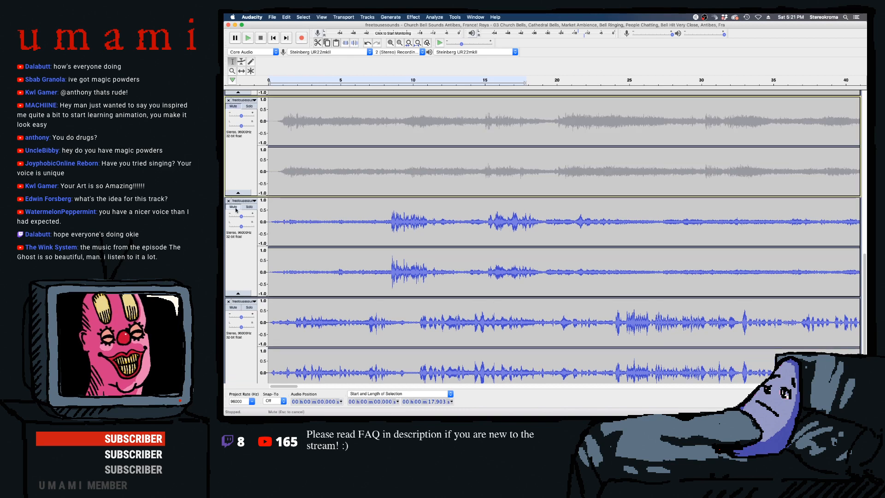
pyautogui.click(233, 207)
pyautogui.click(233, 307)
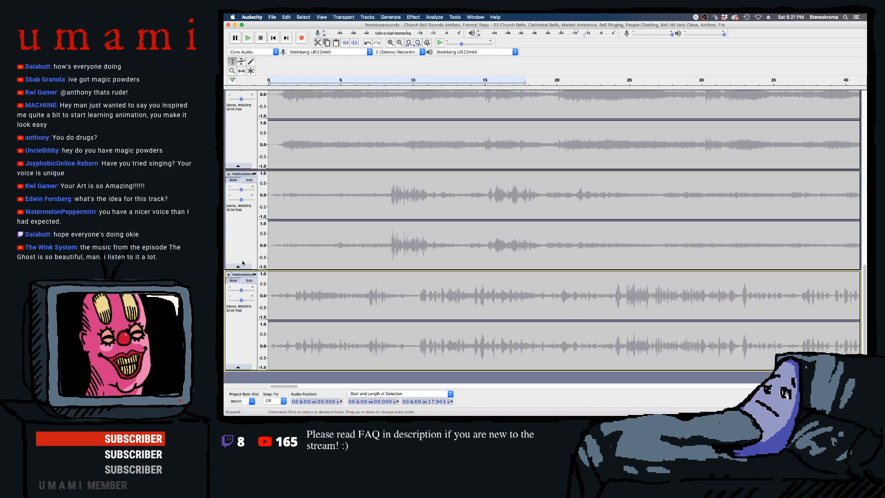
# - Play the selected first track and Mix track together from the project start
pyautogui.scroll(10, 243, 262)
pyautogui.press('space')
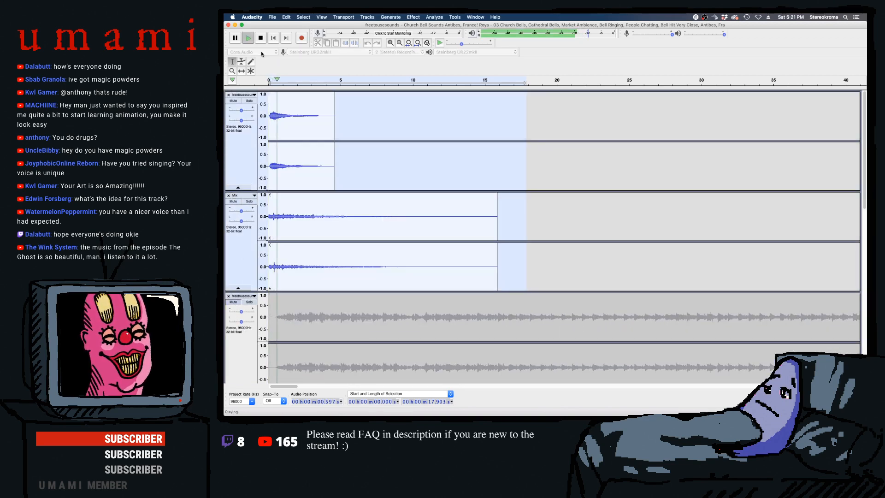
pyautogui.press('space')
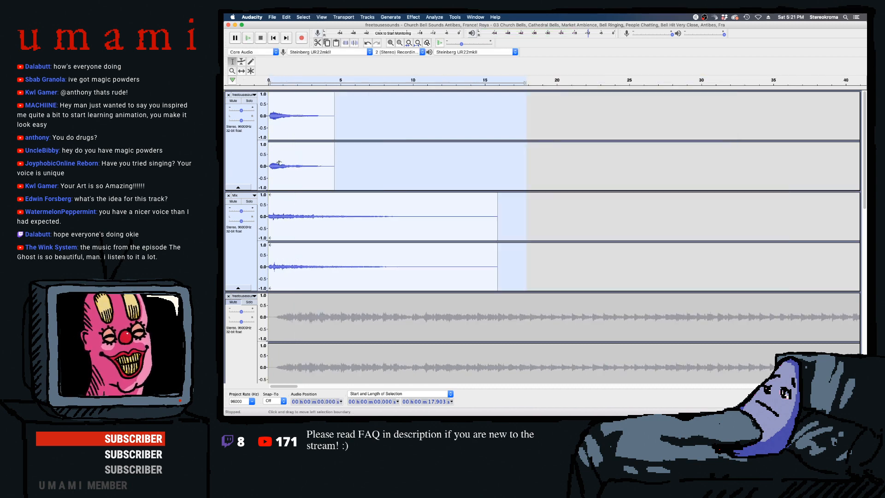
# - Trim the short silence off the start of the first track's clip, and play both clips from the project start
pyautogui.press('super+1')
pyautogui.press('super+1')
pyautogui.press('super+1')
pyautogui.press('super+3')
pyautogui.press('super+3')
pyautogui.press('super+3')
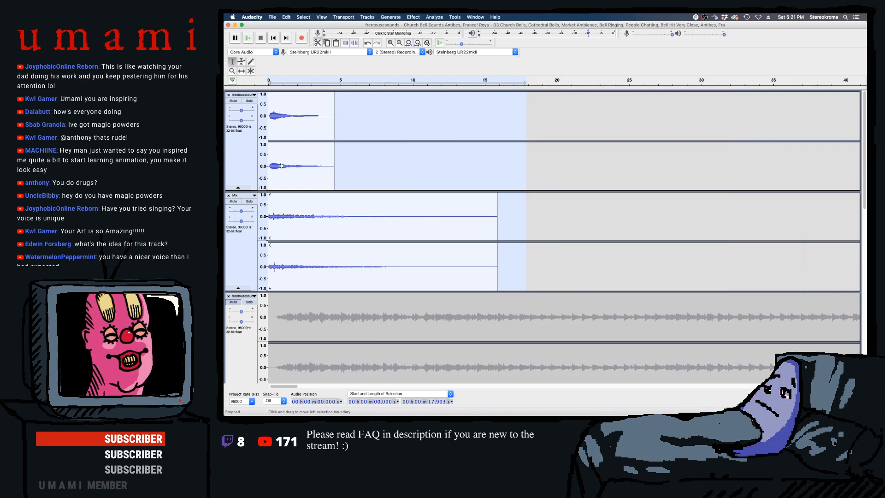
pyautogui.press('super+1')
pyautogui.press('super+1')
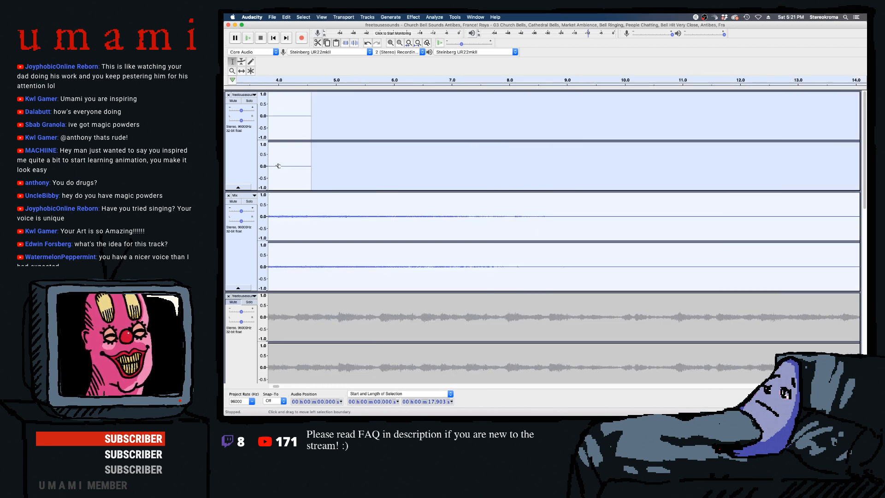
pyautogui.click(271, 39)
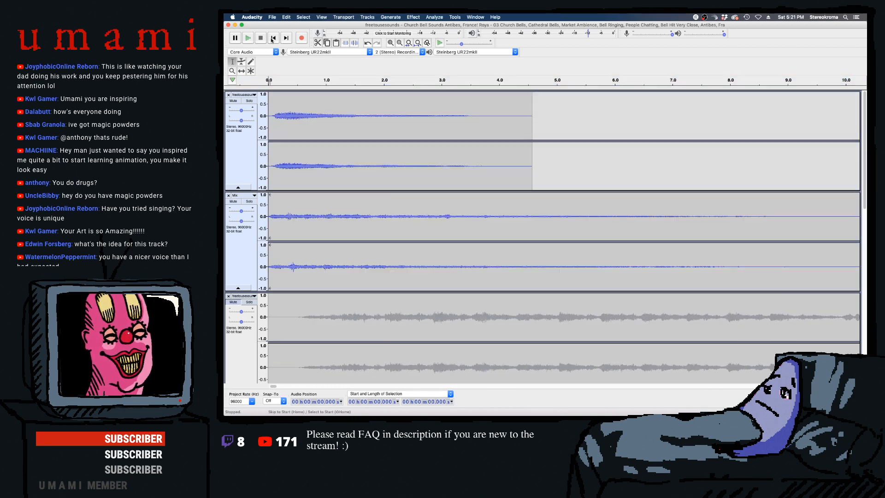
pyautogui.moveTo(269, 162); pyautogui.dragTo(267, 164)
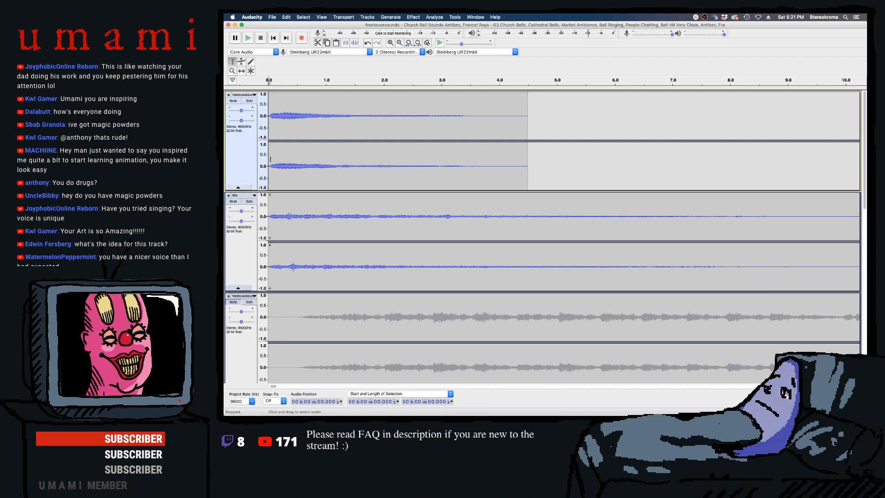
pyautogui.click(271, 77)
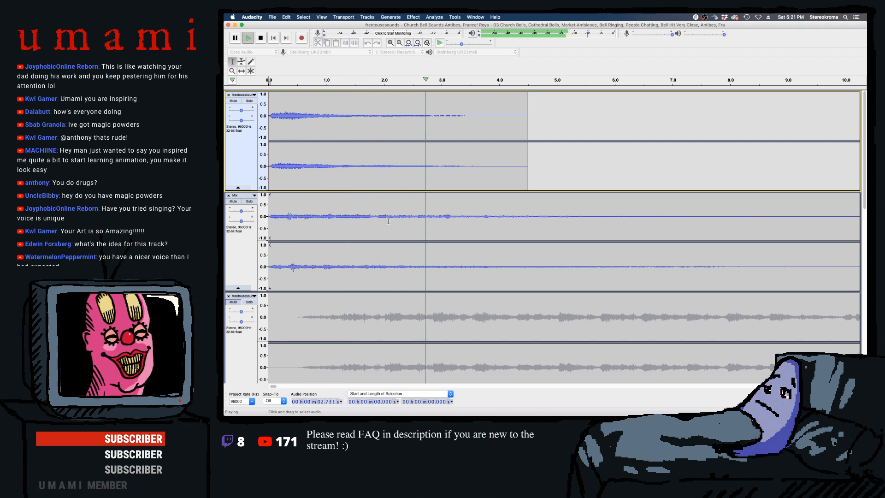
# - Delete everything after about 2.1 s from the Mix clip
pyautogui.moveTo(389, 228); pyautogui.dragTo(438, 228)
pyautogui.press('super+3')
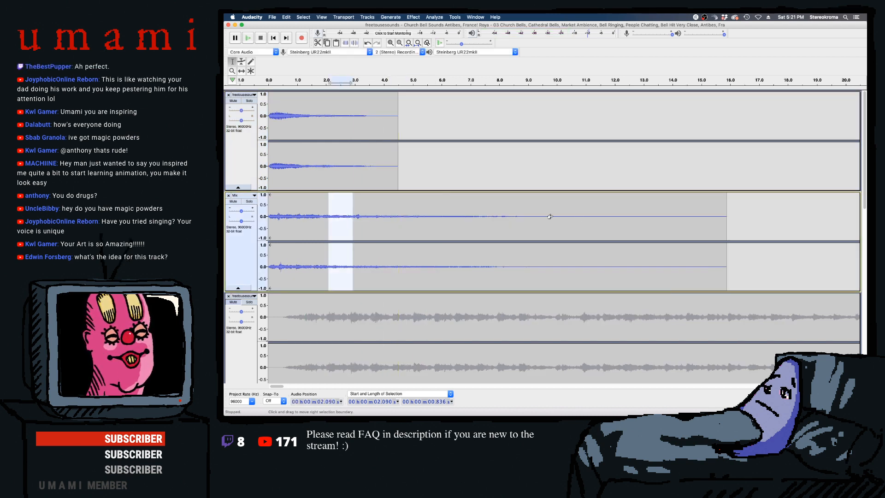
pyautogui.moveTo(720, 228); pyautogui.dragTo(270, 217)
pyautogui.press('Delete')
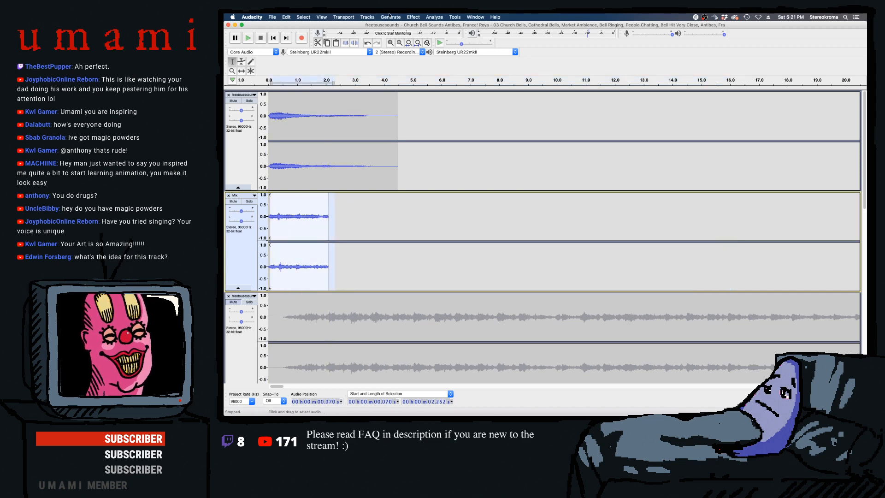
# - Apply Fade Out twice to the Mix clip from 0.070 s to its end, and return to the project start
pyautogui.click(411, 16)
pyautogui.click(433, 117)
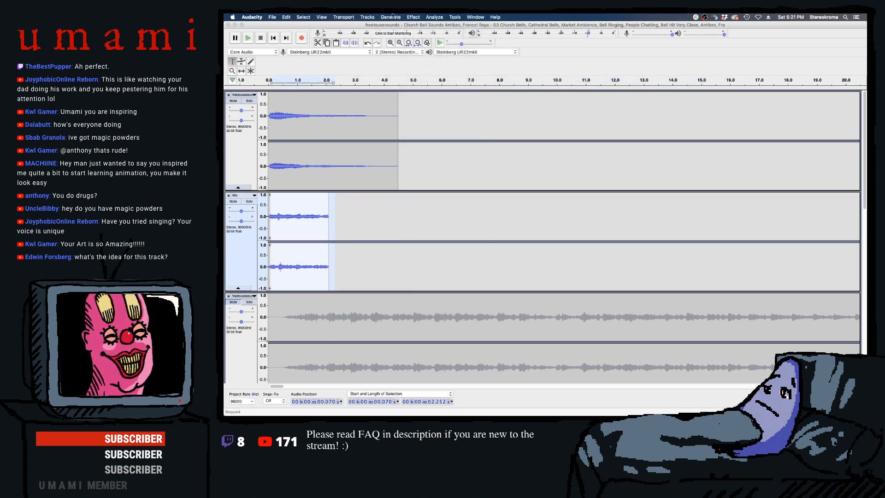
pyautogui.click(391, 16)
pyautogui.click(394, 17)
pyautogui.click(394, 17)
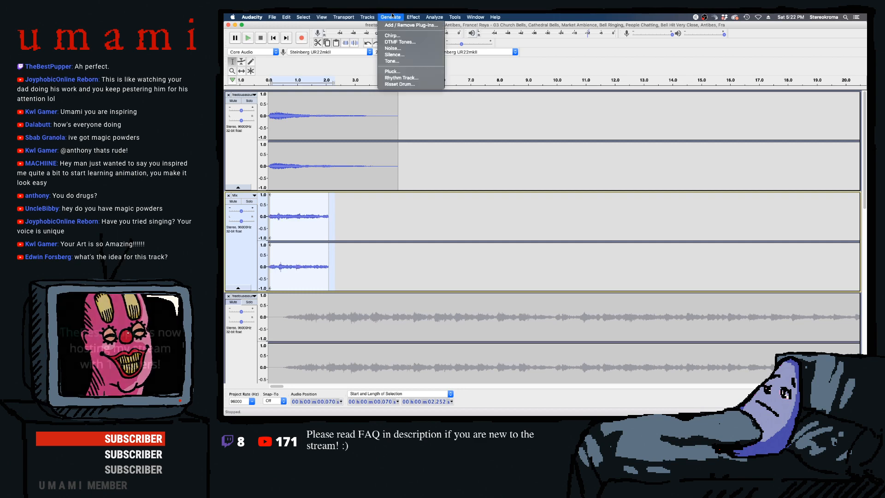
pyautogui.moveTo(406, 16)
pyautogui.click(433, 123)
pyautogui.click(412, 17)
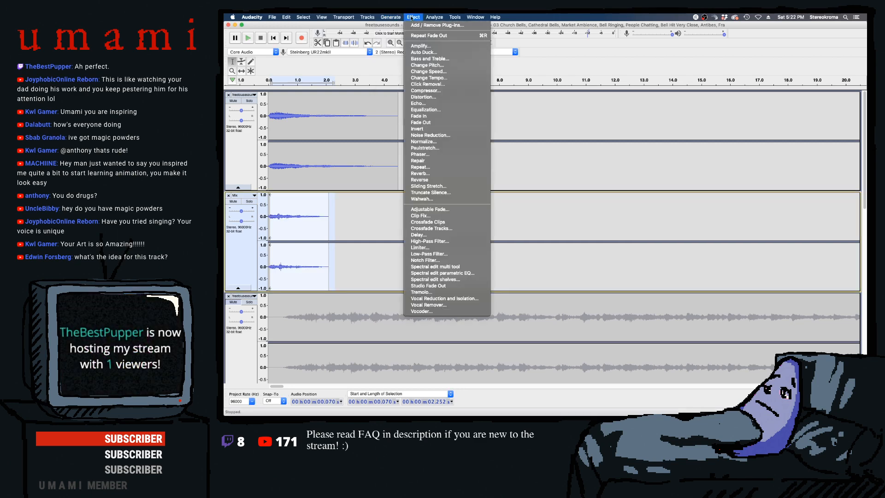
pyautogui.click(435, 123)
pyautogui.click(272, 217)
pyautogui.click(272, 37)
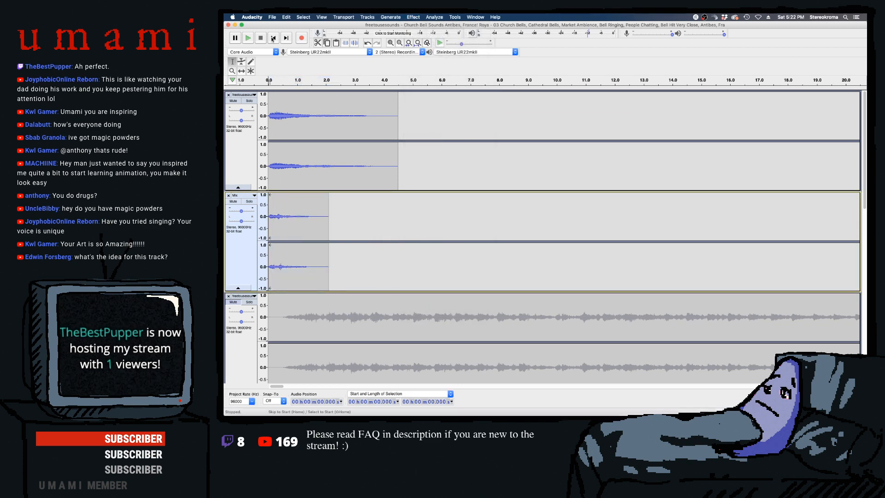
# - Play the first track and the Mix track together from the project start, twice
pyautogui.press('space')
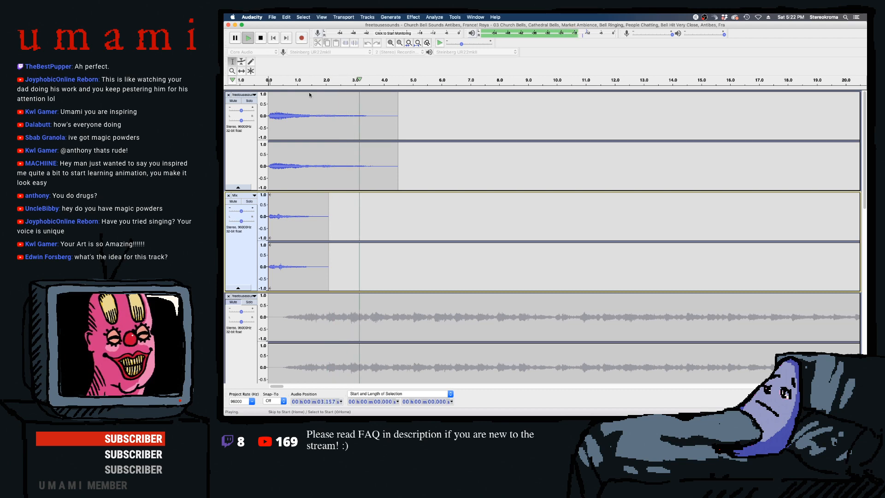
pyautogui.press('space')
pyautogui.scroll(-5, 312, 202)
pyautogui.scroll(5, 312, 203)
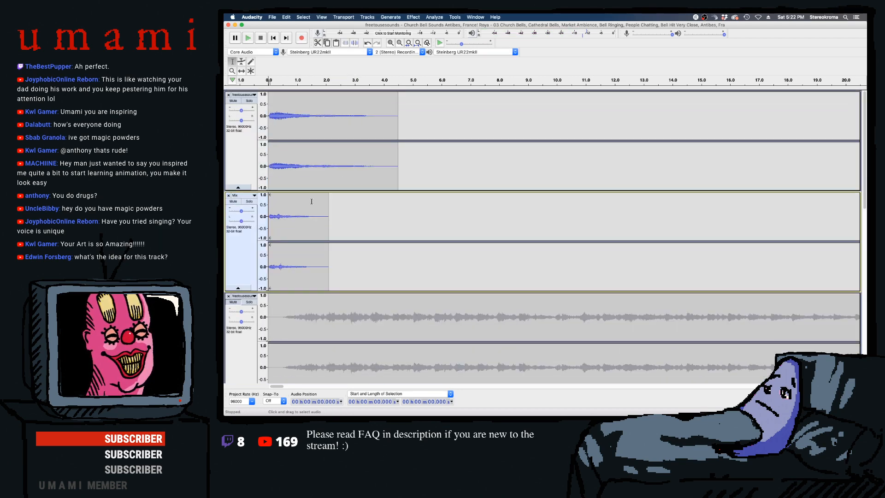
pyautogui.click(249, 253)
pyautogui.scroll(5, 236, 249)
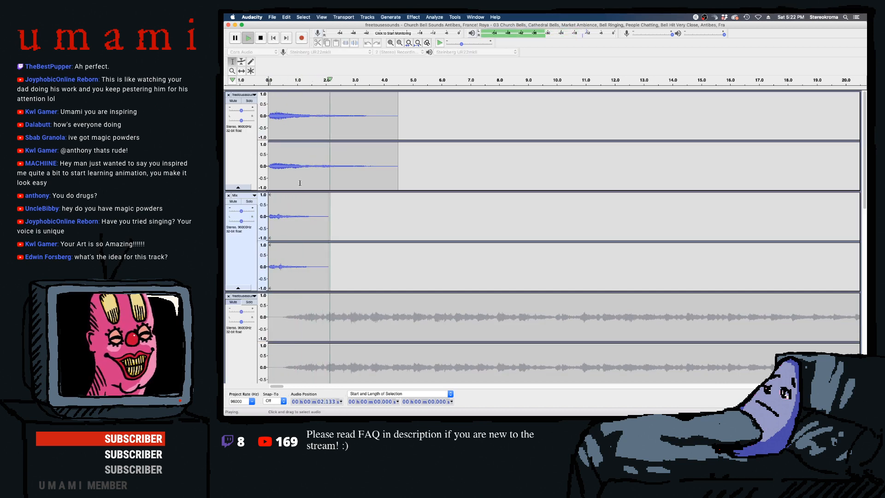
pyautogui.press('space')
# - Amplify the entire Mix clip by 11.9 dB, lower its track gain slightly, and play the layered sounds from the start
pyautogui.doubleClick(279, 210)
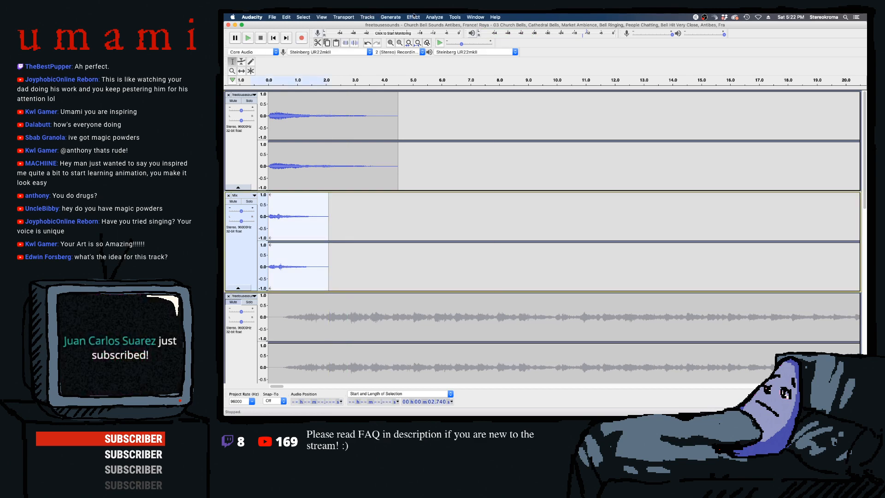
pyautogui.click(399, 16)
pyautogui.moveTo(414, 17)
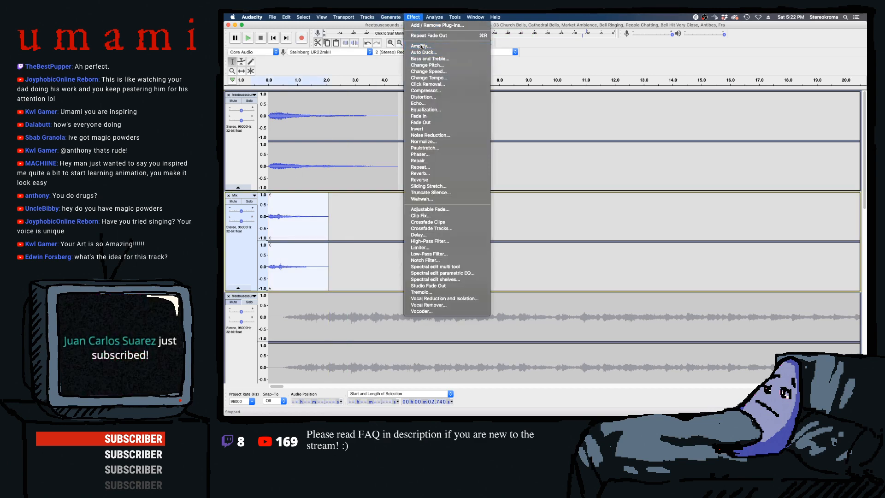
pyautogui.click(420, 46)
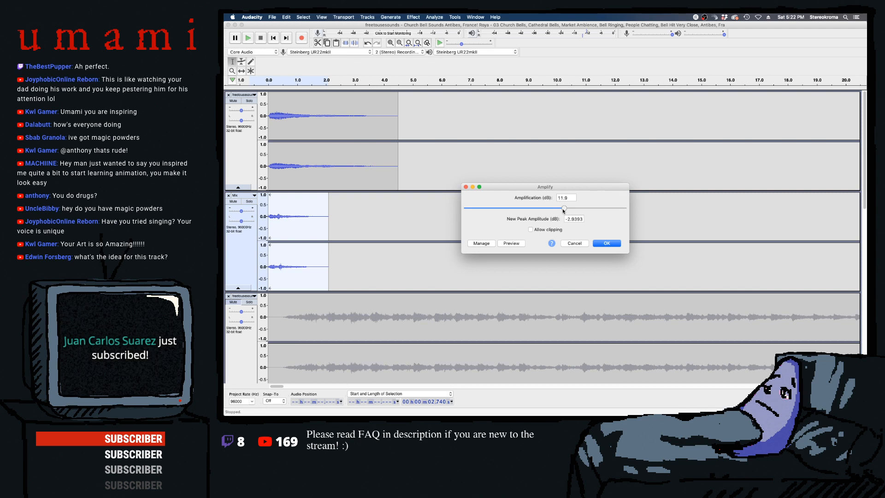
pyautogui.click(604, 243)
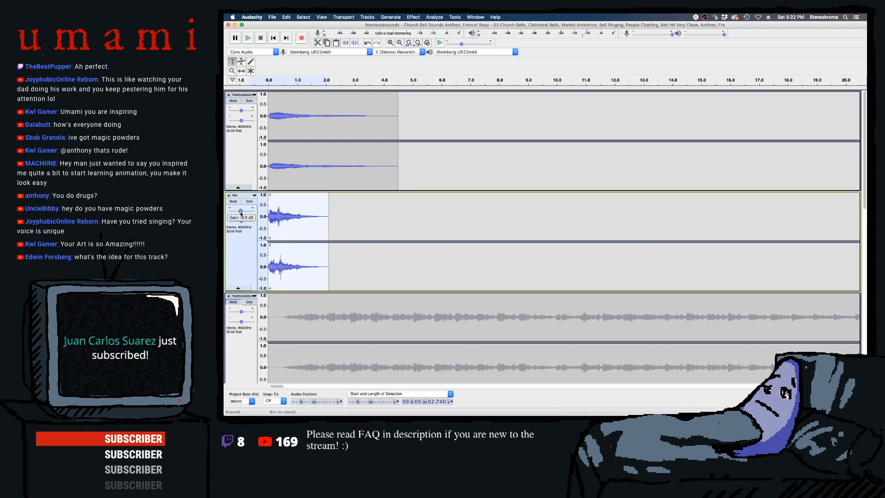
pyautogui.press('space')
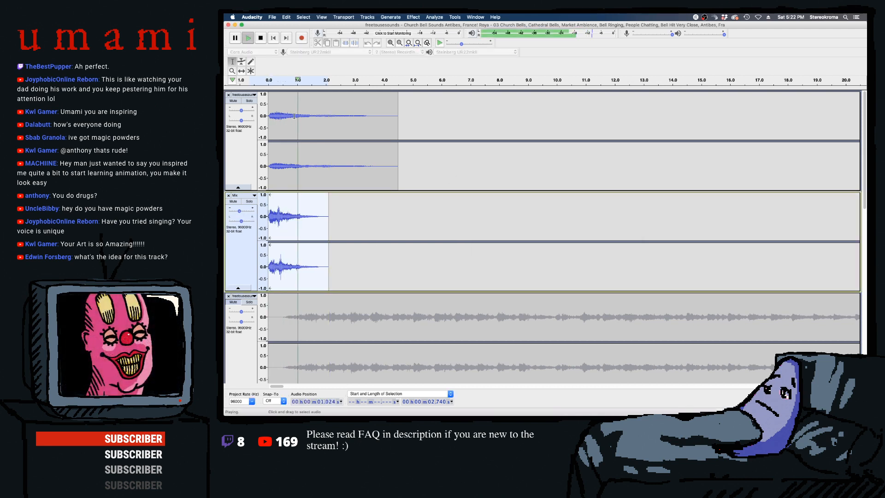
pyautogui.press('space')
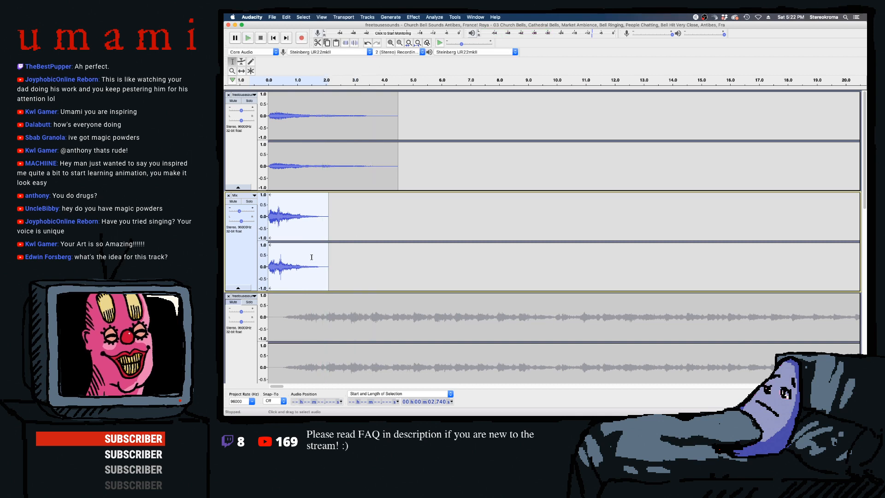
pyautogui.click(301, 227)
pyautogui.click(329, 223)
pyautogui.click(386, 16)
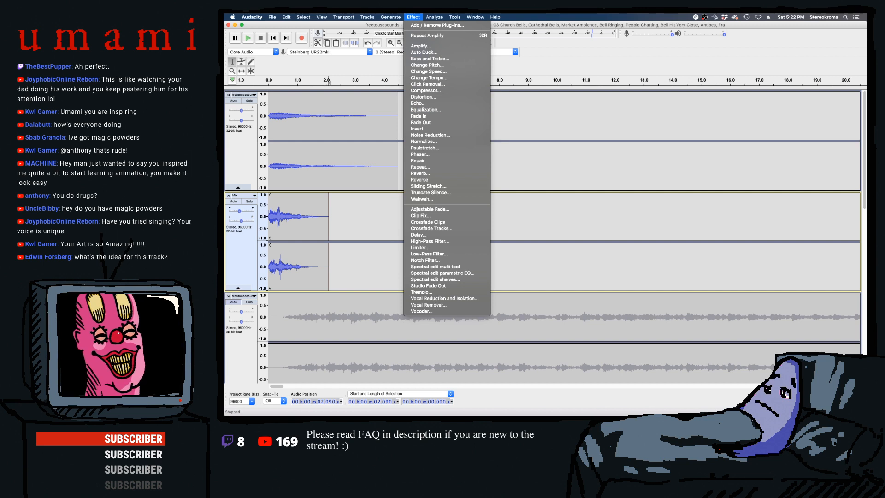
pyautogui.press('Escape')
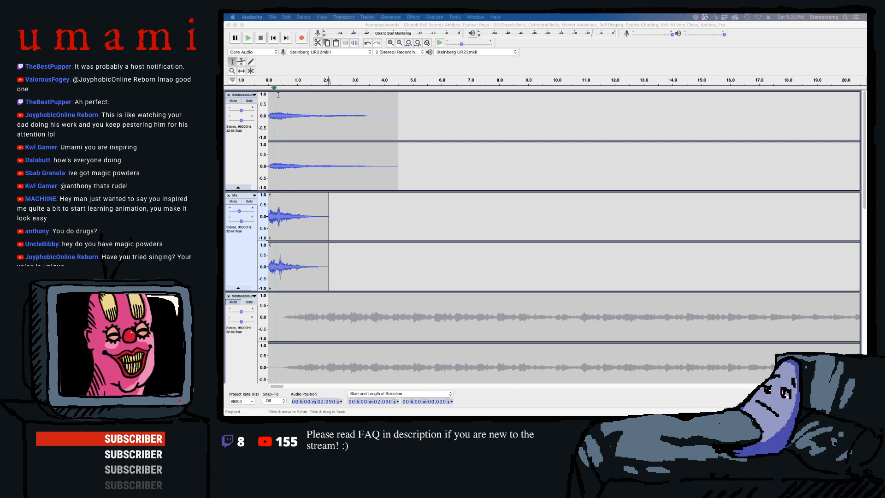
# - Play the layered tracks briefly from 0.511 s
pyautogui.click(283, 217)
pyautogui.press('space')
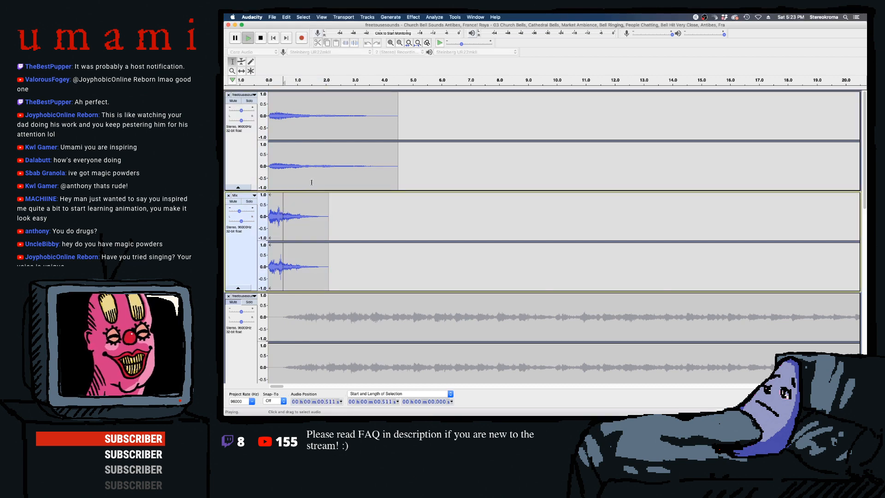
pyautogui.press('space')
# - Apply Fade In to the first 0.032 s of the Mix clip, then delete that section and play the result
pyautogui.doubleClick(278, 219)
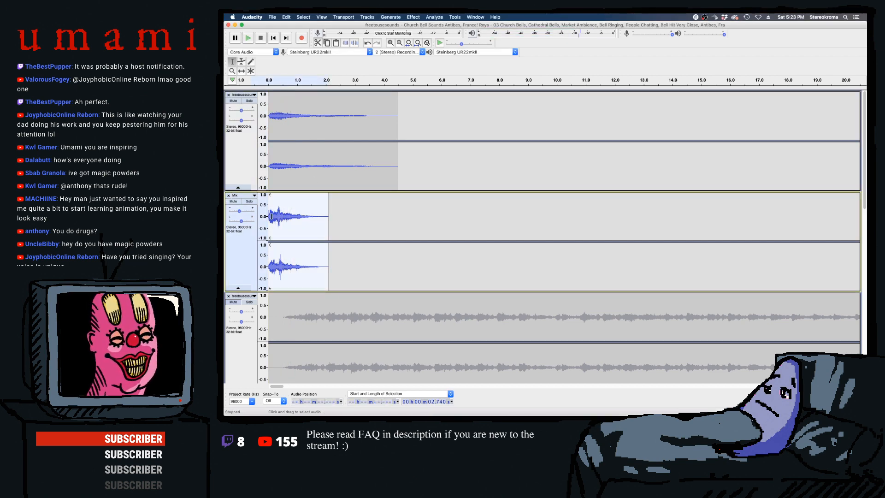
pyautogui.press('super+1')
pyautogui.press('super+1')
pyautogui.press('super+1')
pyautogui.press('super+1')
pyautogui.press('super+2')
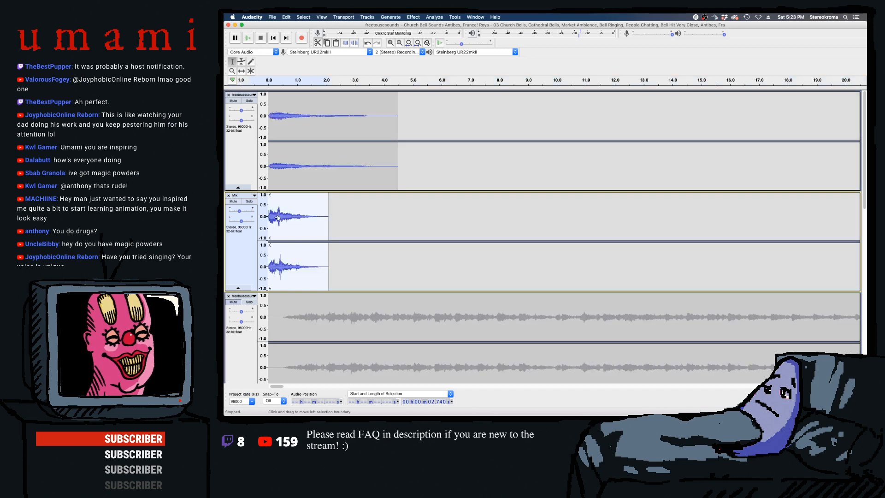
pyautogui.press('super+1')
pyautogui.press('super+1')
pyautogui.click(273, 218)
pyautogui.moveTo(272, 217); pyautogui.dragTo(269, 217)
pyautogui.click(393, 17)
pyautogui.moveTo(413, 17)
pyautogui.click(419, 116)
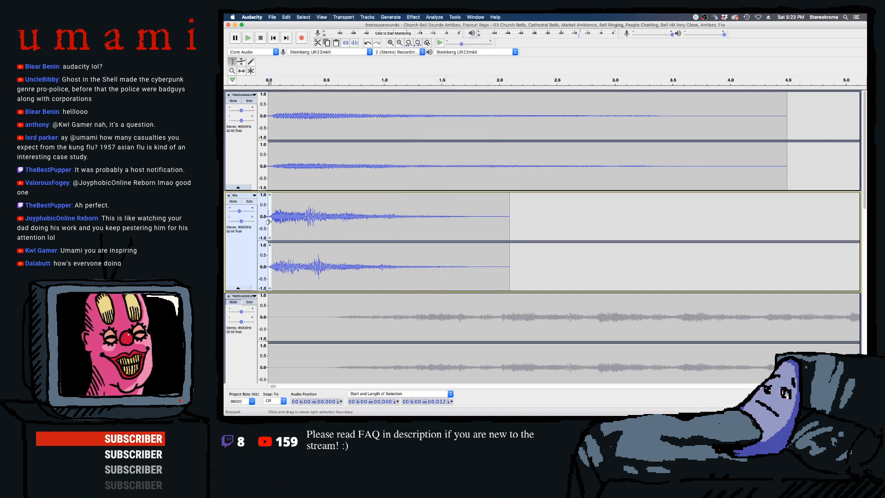
pyautogui.press('Delete')
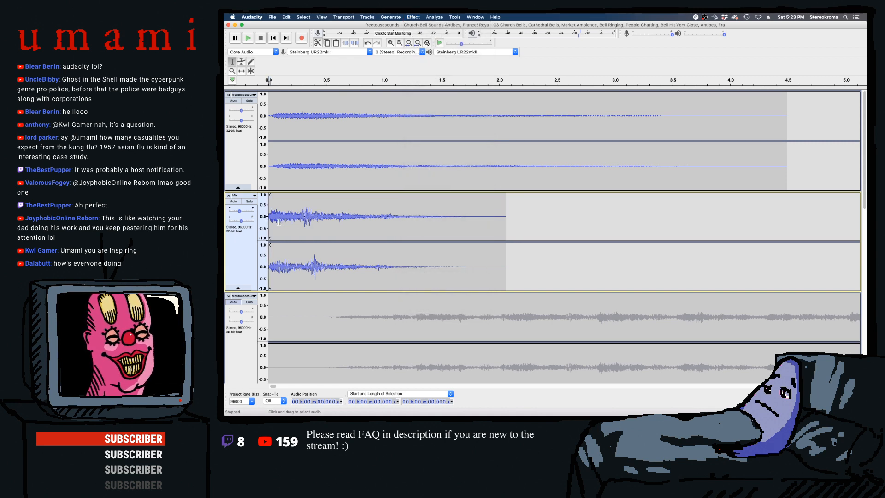
pyautogui.press('space')
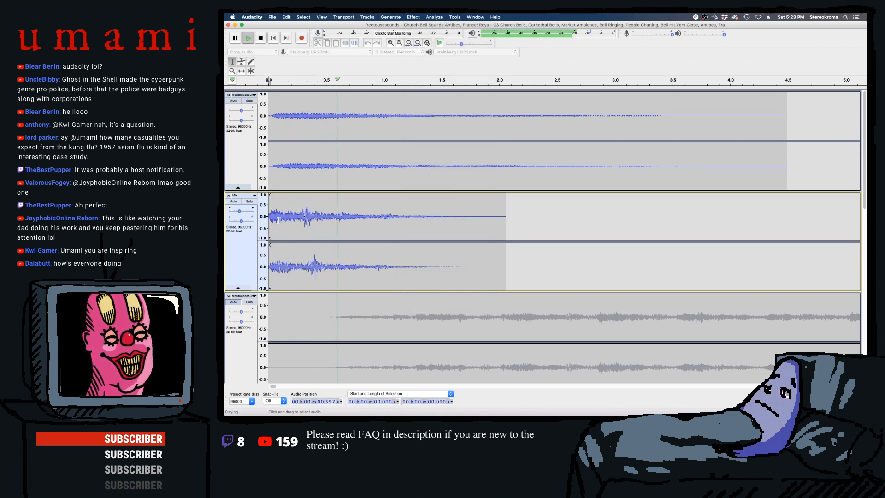
pyautogui.doubleClick(375, 211)
pyautogui.click(413, 17)
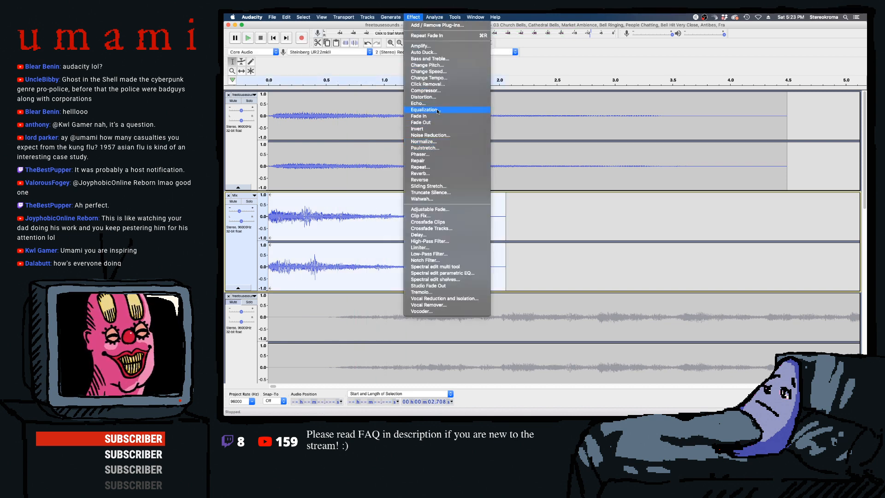
pyautogui.click(531, 229)
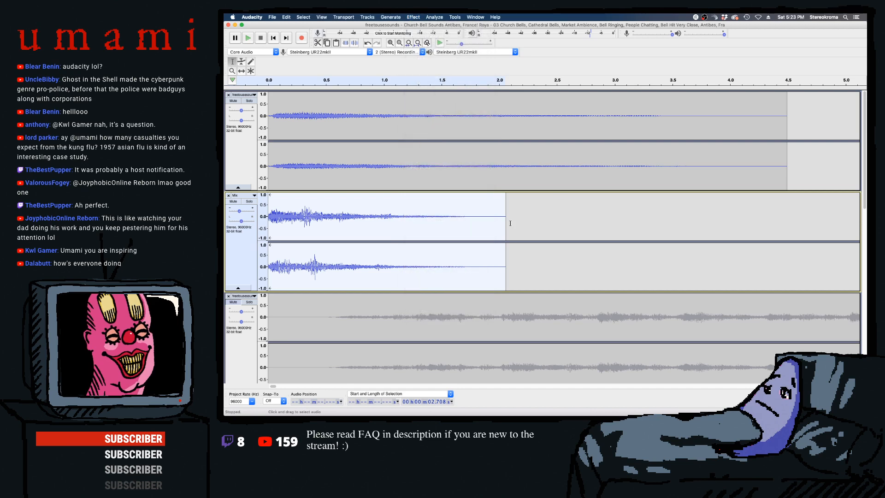
# - Generate silence at the end of the Mix clip, at 2.058 s, extending the clip to about 10 s
pyautogui.click(502, 222)
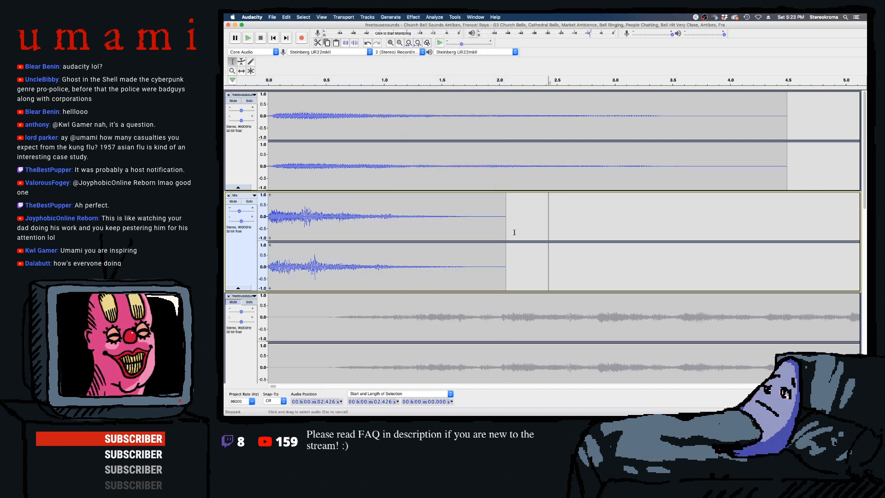
pyautogui.click(367, 17)
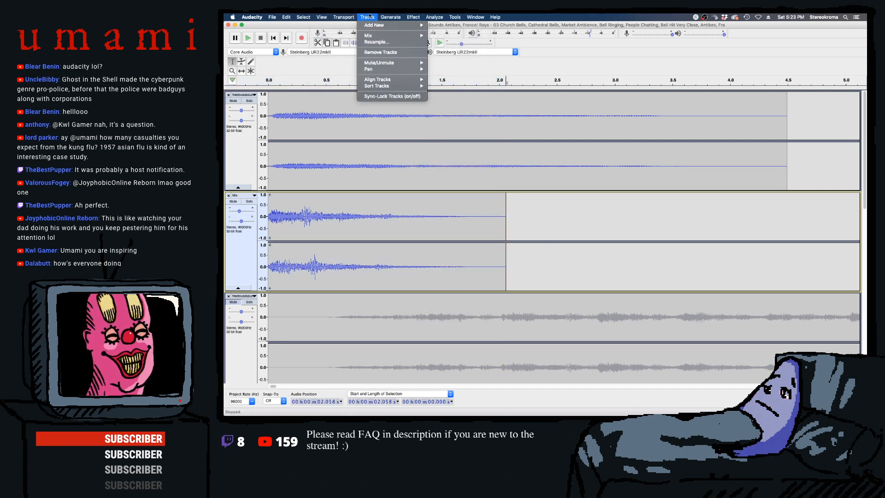
pyautogui.moveTo(390, 17)
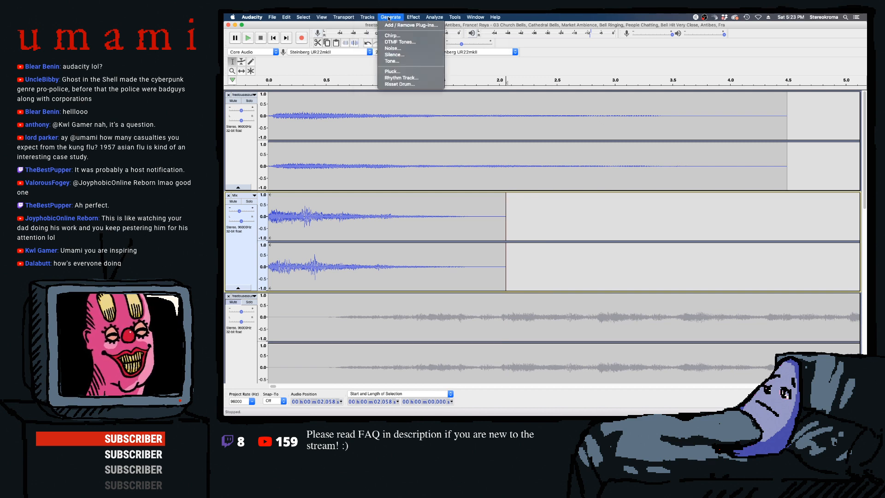
pyautogui.click(405, 55)
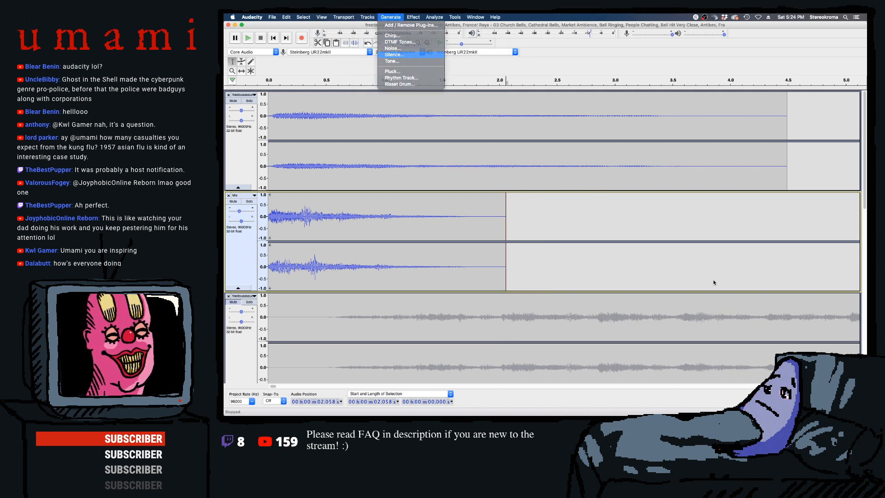
pyautogui.click(613, 239)
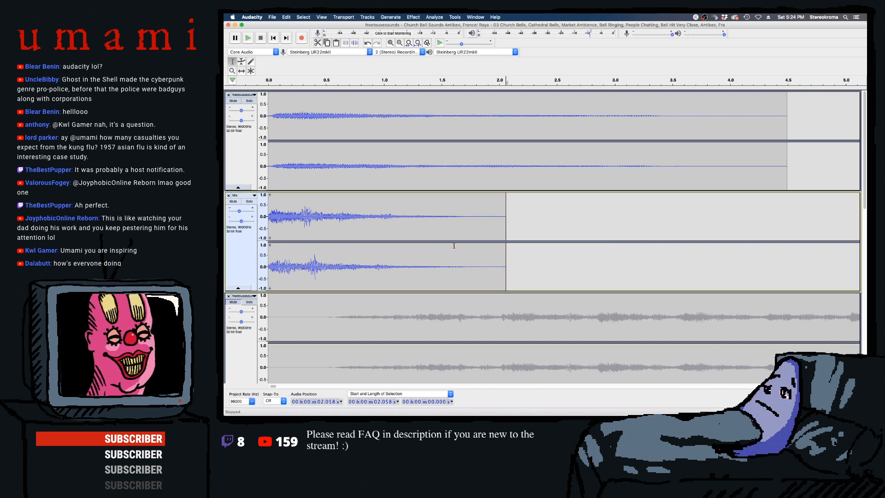
pyautogui.click(441, 231)
pyautogui.click(506, 222)
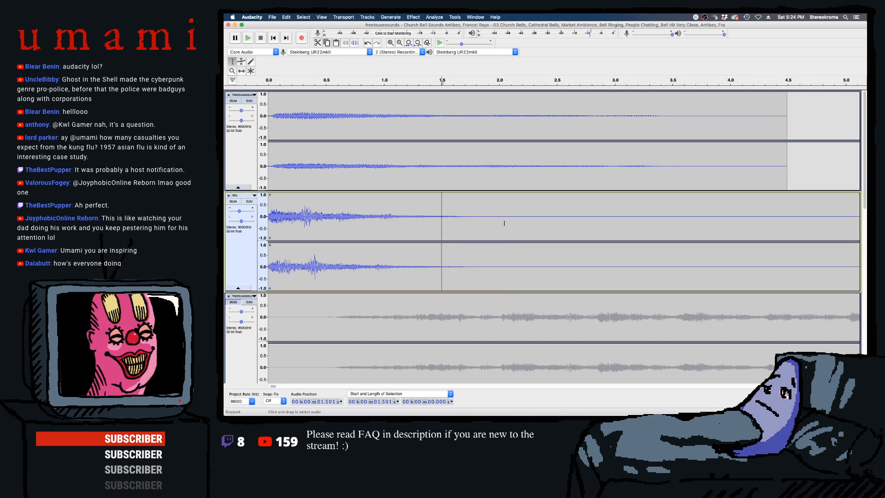
pyautogui.click(622, 231)
# - Open the Reverb effect for the whole Mix clip, turn off Wet Only, and preview the sound
pyautogui.click(375, 217)
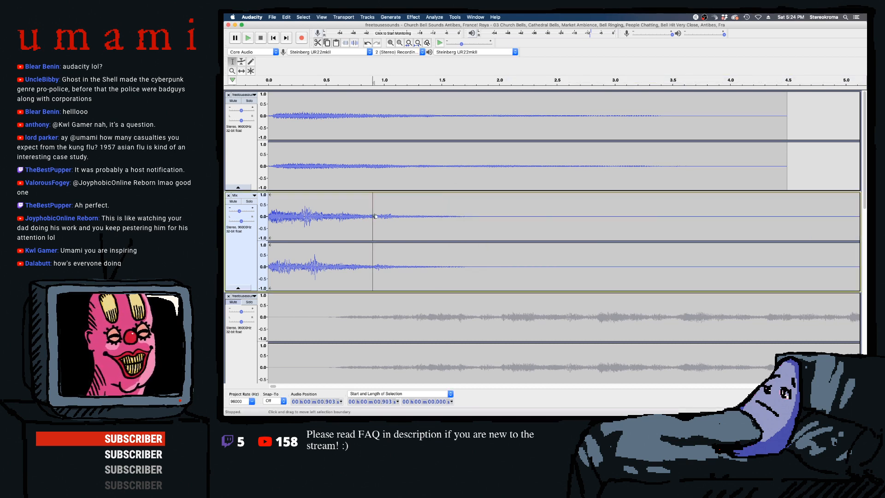
pyautogui.doubleClick(374, 216)
pyautogui.click(413, 17)
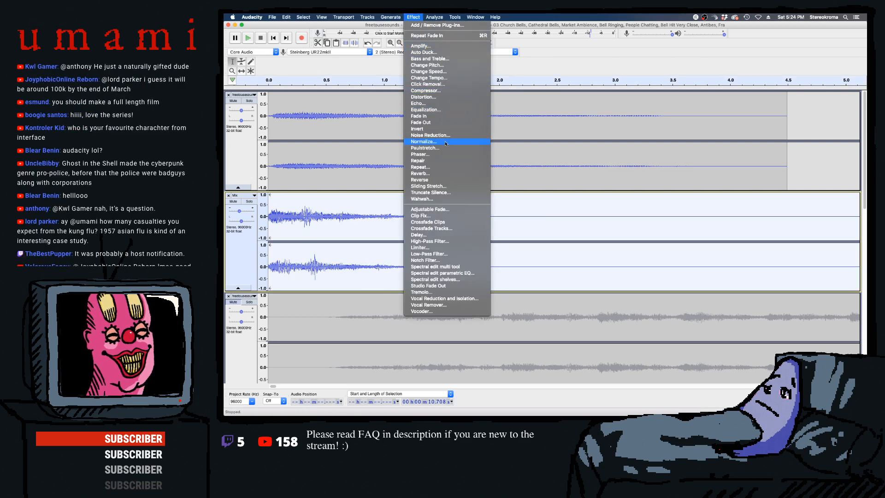
pyautogui.click(437, 174)
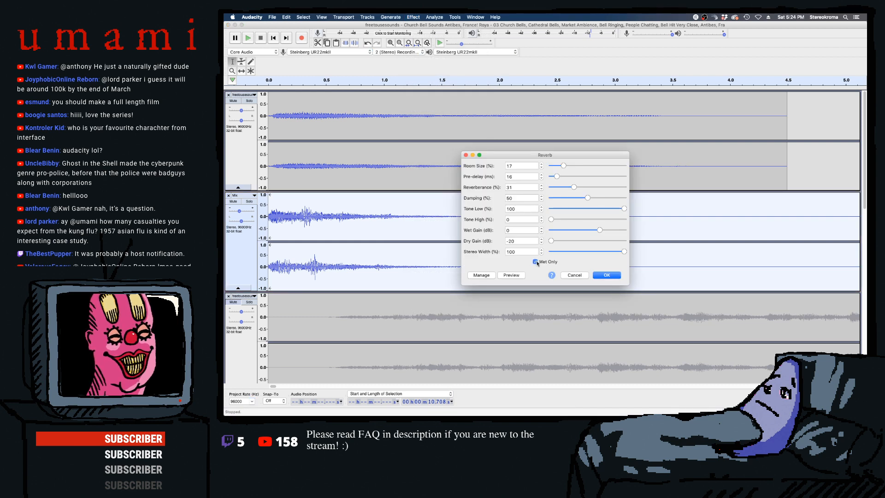
pyautogui.click(535, 262)
pyautogui.click(511, 275)
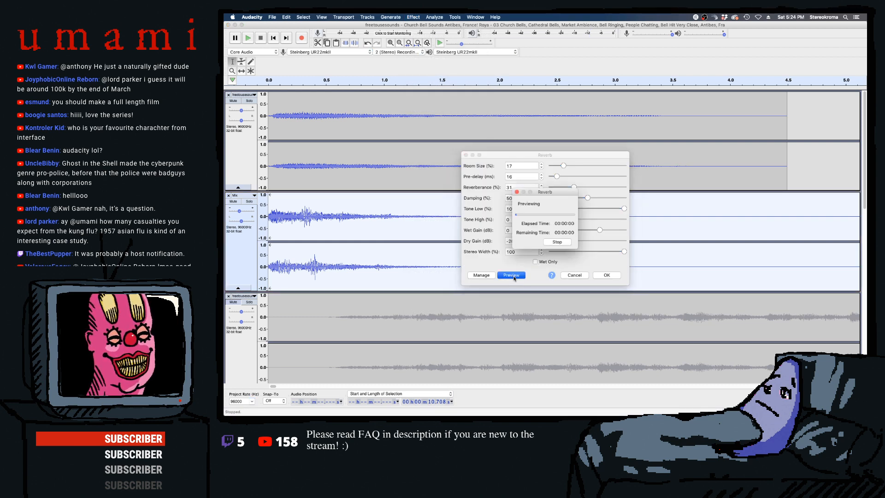
pyautogui.click(556, 243)
# - Apply the reverb to the Mix clip with Room Size 28%, Reverberance 39% and Wet Gain 3 dB
pyautogui.moveTo(566, 187); pyautogui.dragTo(572, 166)
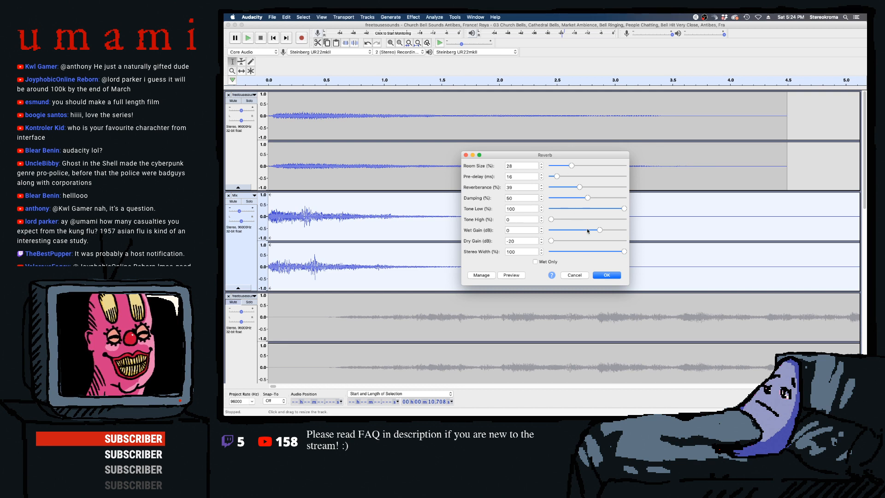
pyautogui.moveTo(600, 232); pyautogui.dragTo(607, 230)
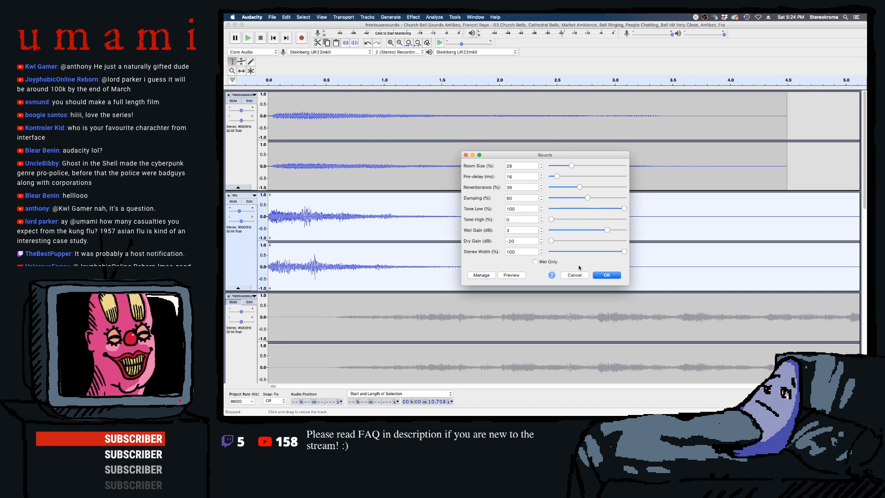
pyautogui.click(603, 277)
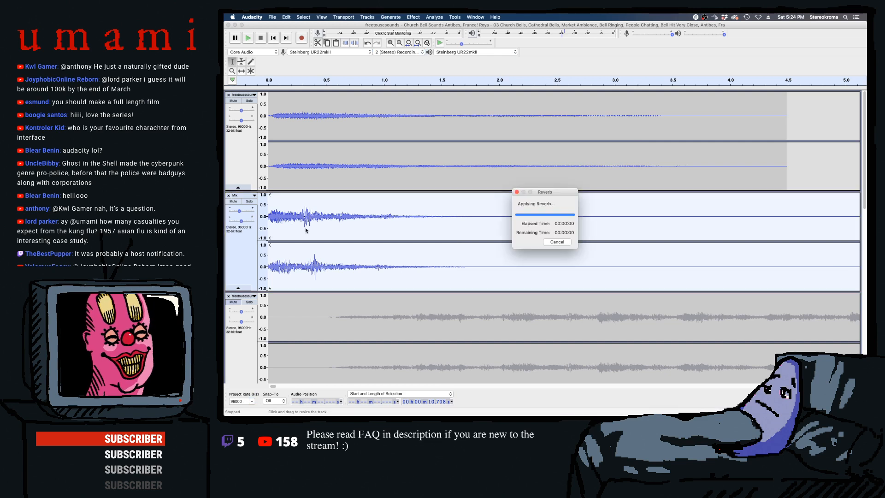
# - Amplify the whole Mix clip by 15.67 dB, play it, and lower the Mix track's gain
pyautogui.click(279, 221)
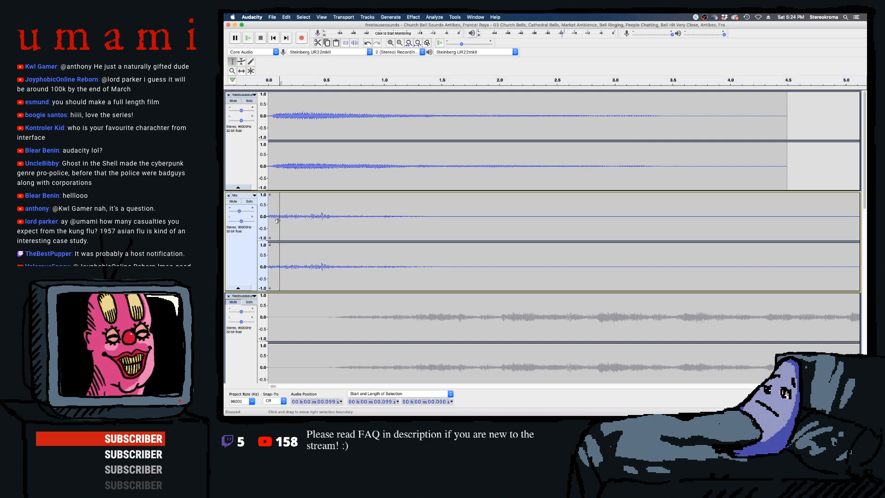
pyautogui.scroll(-2, 278, 220)
pyautogui.doubleClick(278, 220)
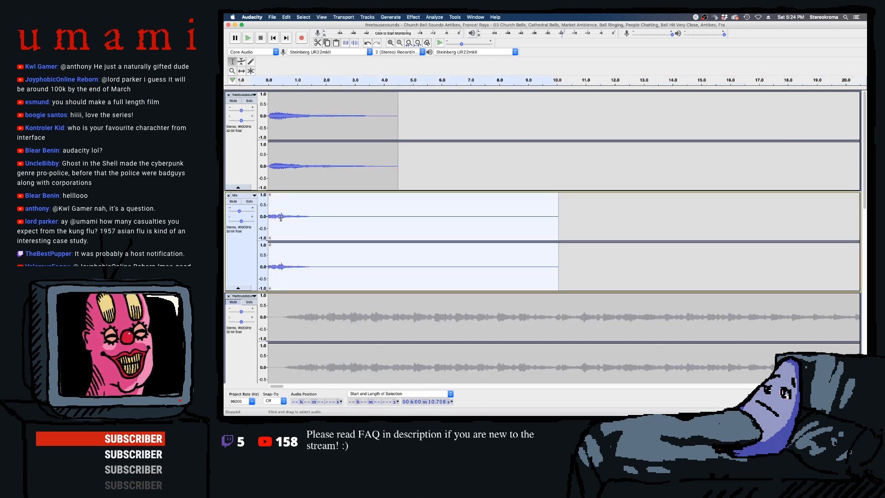
pyautogui.click(414, 17)
pyautogui.click(422, 48)
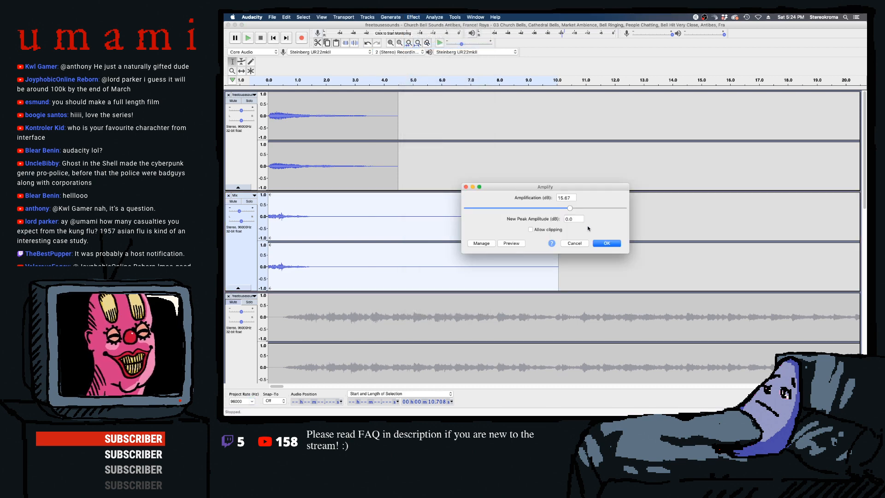
pyautogui.press('Return')
pyautogui.press('space')
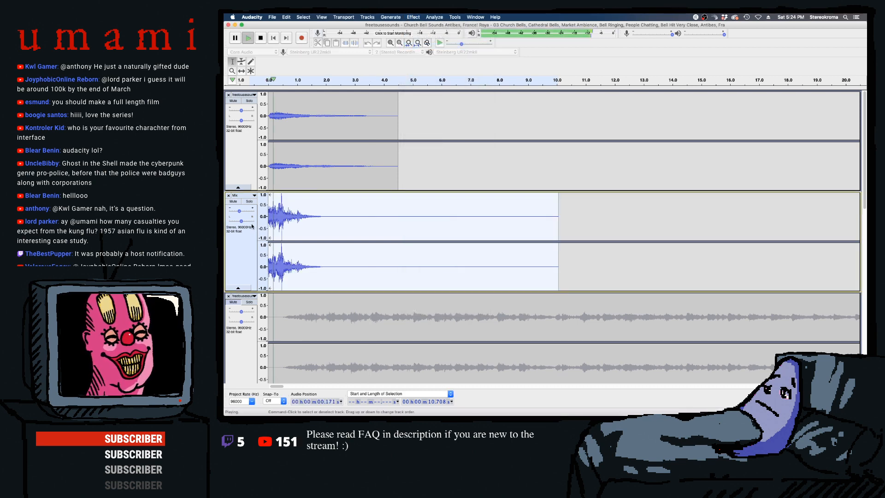
pyautogui.moveTo(239, 212); pyautogui.dragTo(235, 213)
pyautogui.press('space')
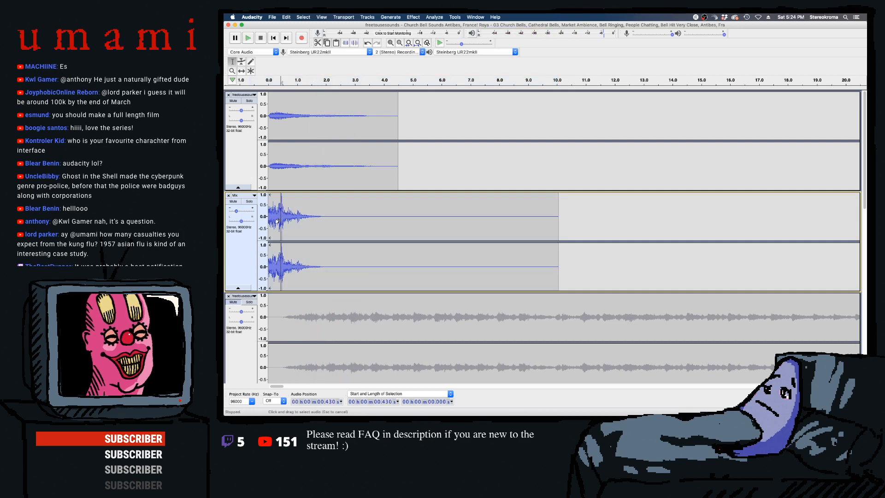
# - Apply Equalization to the whole Mix clip, deepening the low-frequency cut to about -9 dB near 190 Hz, and play the result
pyautogui.click(391, 17)
pyautogui.moveTo(418, 17)
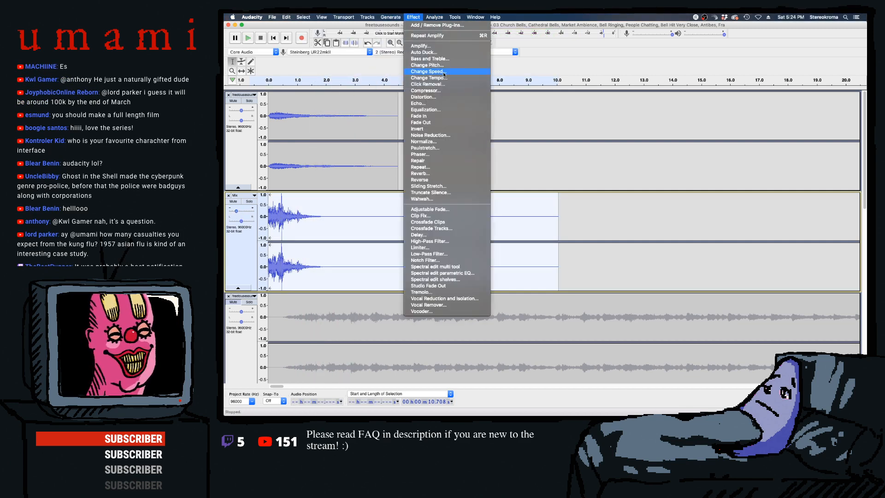
pyautogui.click(426, 110)
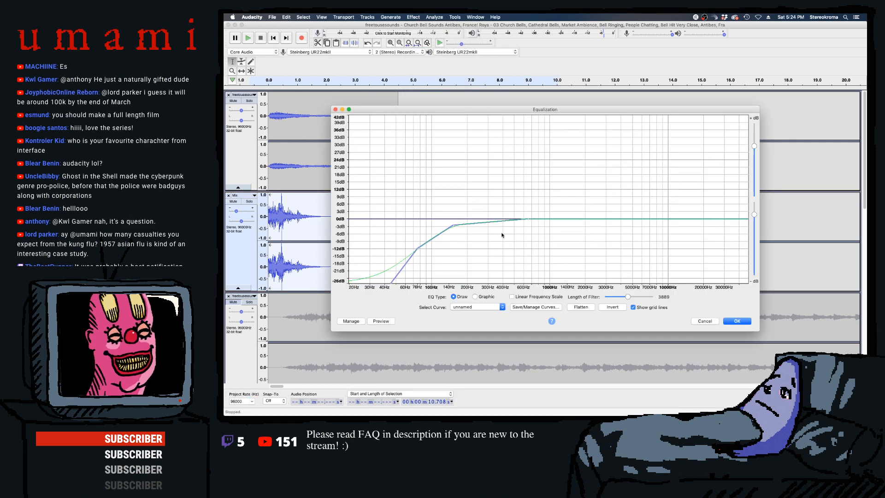
pyautogui.moveTo(453, 226); pyautogui.dragTo(441, 246)
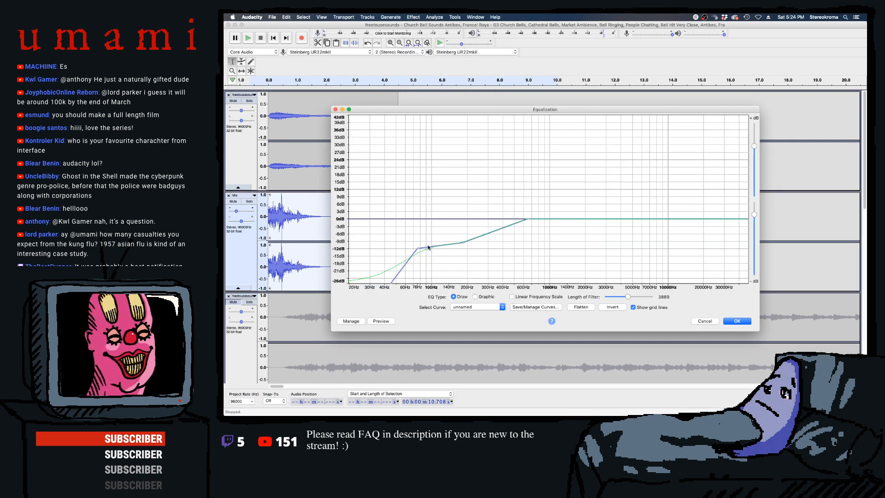
pyautogui.click(737, 321)
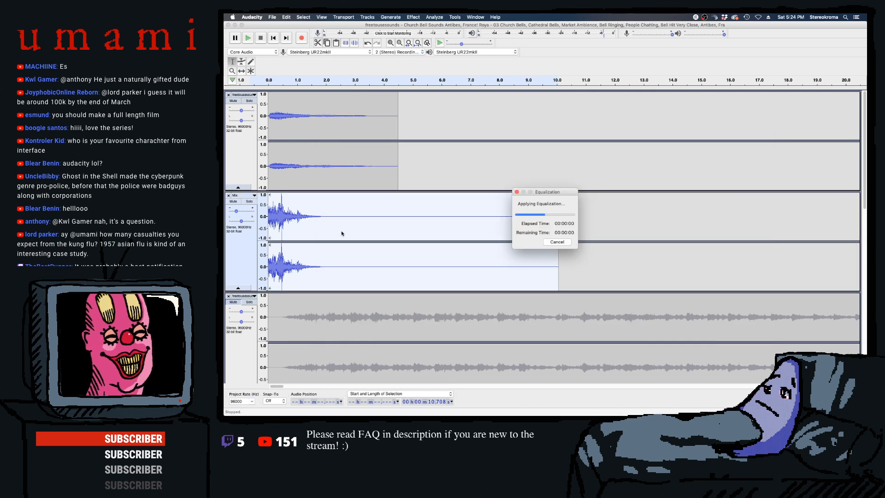
pyautogui.press('space')
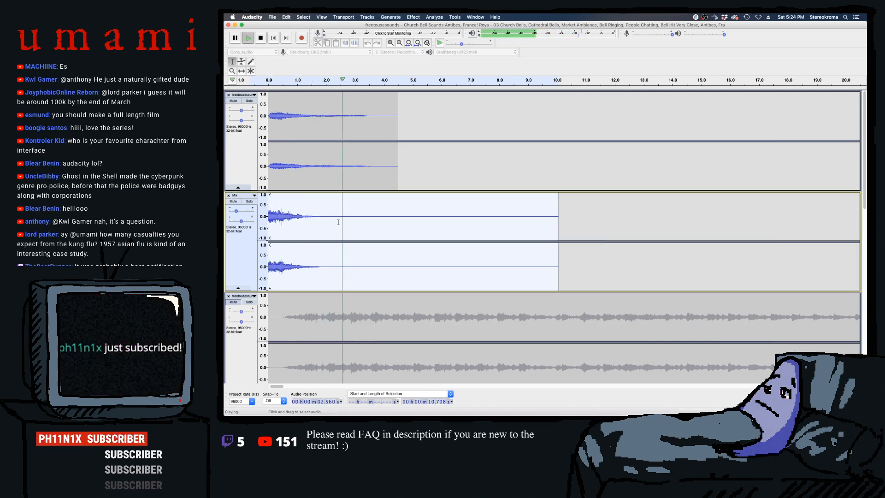
# - Lower the Mix track's gain a little further and play the clip again to check its level
pyautogui.press('space')
pyautogui.moveTo(236, 211); pyautogui.dragTo(234, 212)
pyautogui.press('space')
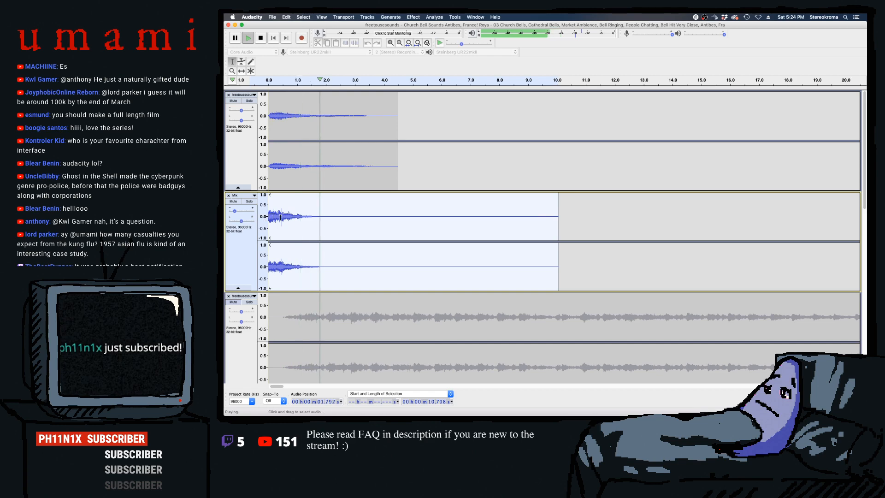
pyautogui.click(272, 17)
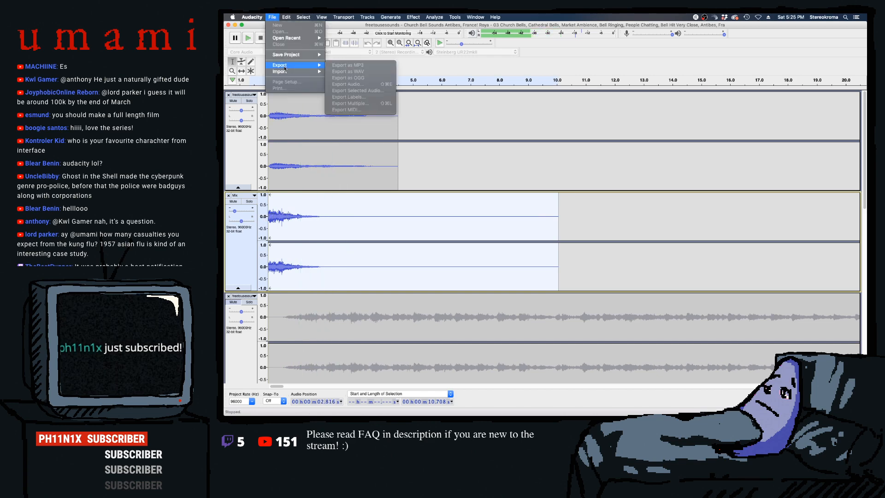
pyautogui.click(333, 217)
pyautogui.press('space')
# - Unmute the muted ambience track directly below Mix and listen to it from 12.353 s, viewing its full waveform
pyautogui.scroll(-10, 334, 217)
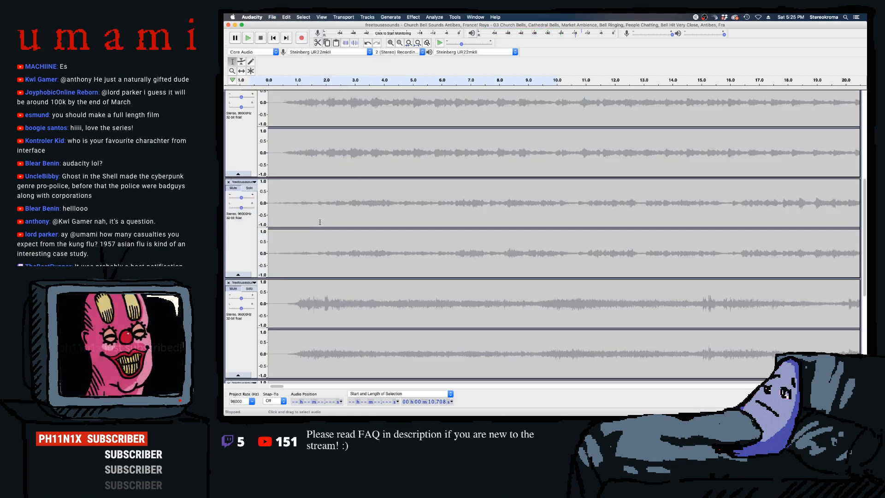
pyautogui.scroll(1, 370, 135)
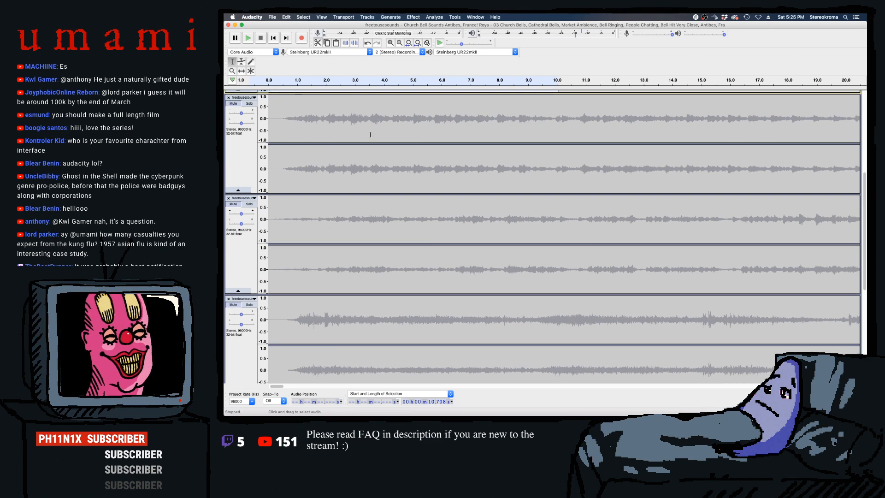
pyautogui.click(234, 104)
pyautogui.click(625, 124)
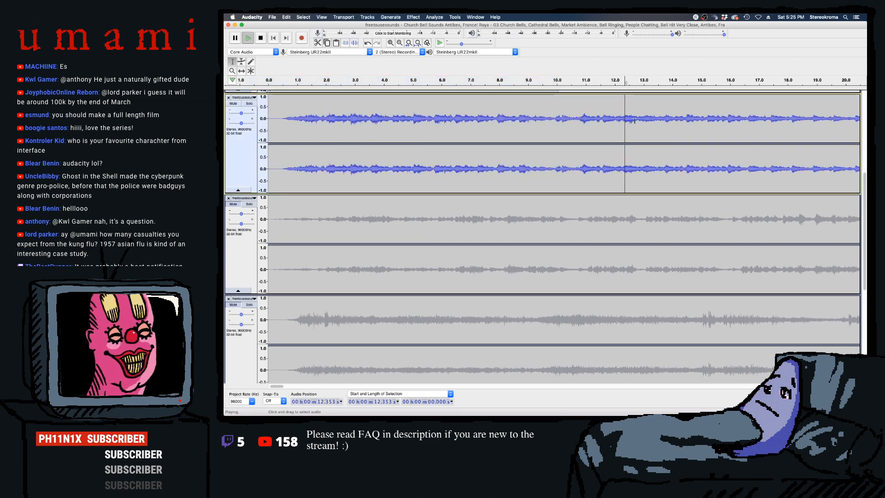
pyautogui.press('space')
pyautogui.press('super+3')
pyautogui.press('super+3')
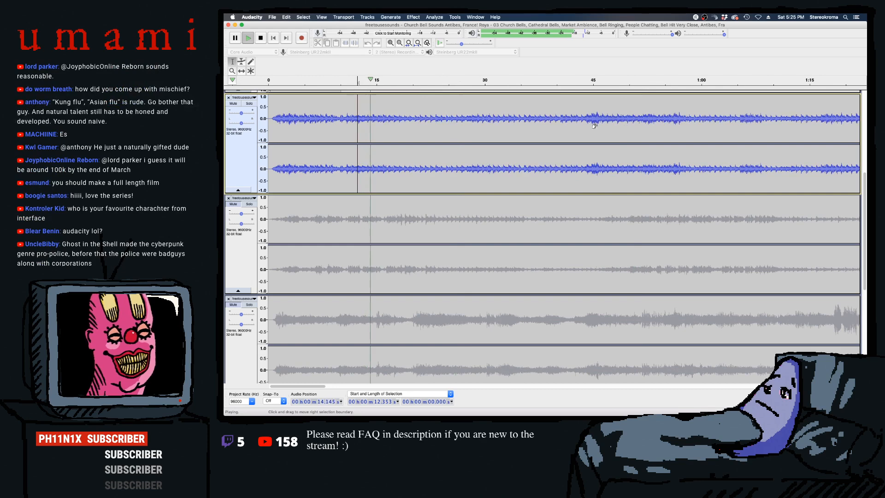
pyautogui.press('super+3')
pyautogui.press('super+3')
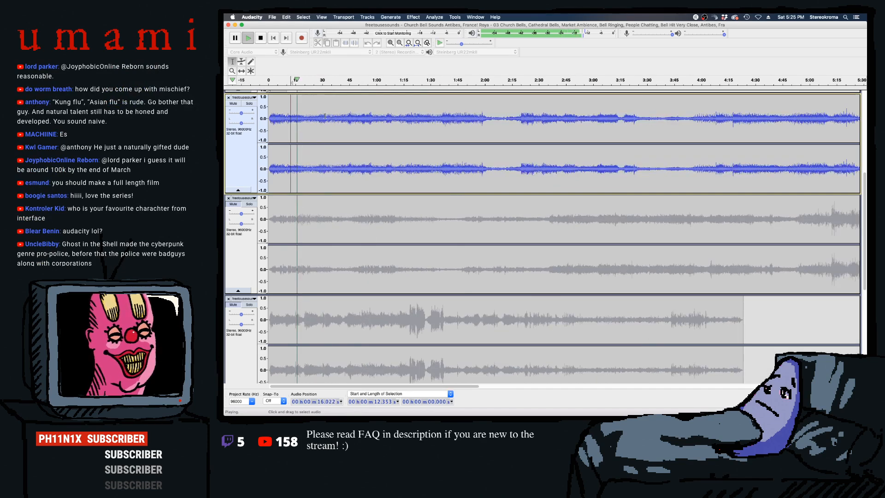
pyautogui.press('space')
# - Remove all the long ambience tracks below Mix from the project
pyautogui.click(228, 98)
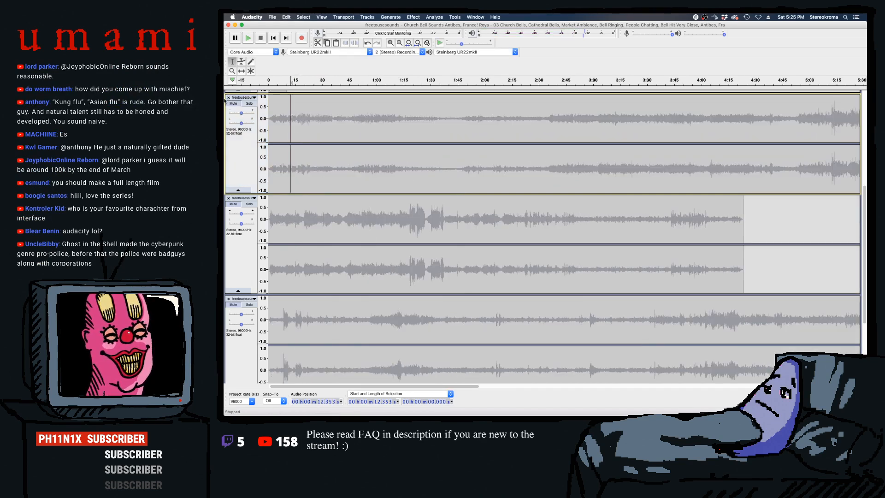
pyautogui.click(229, 98)
pyautogui.click(228, 97)
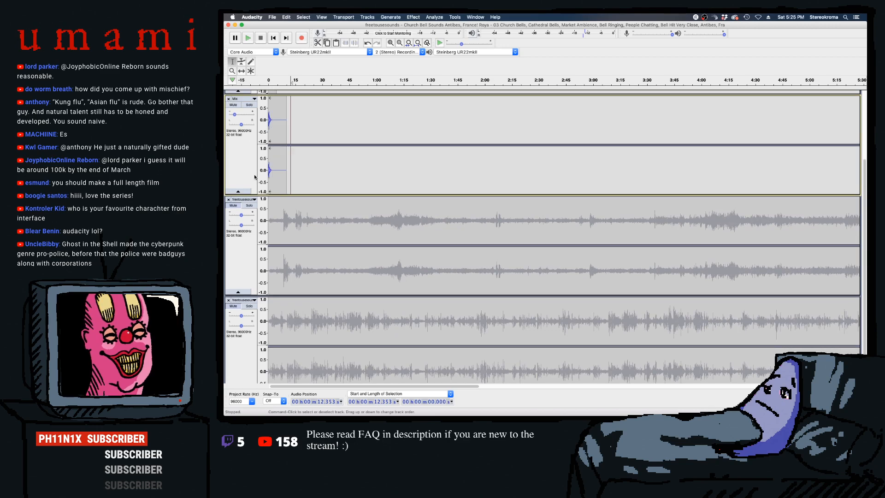
pyautogui.click(228, 199)
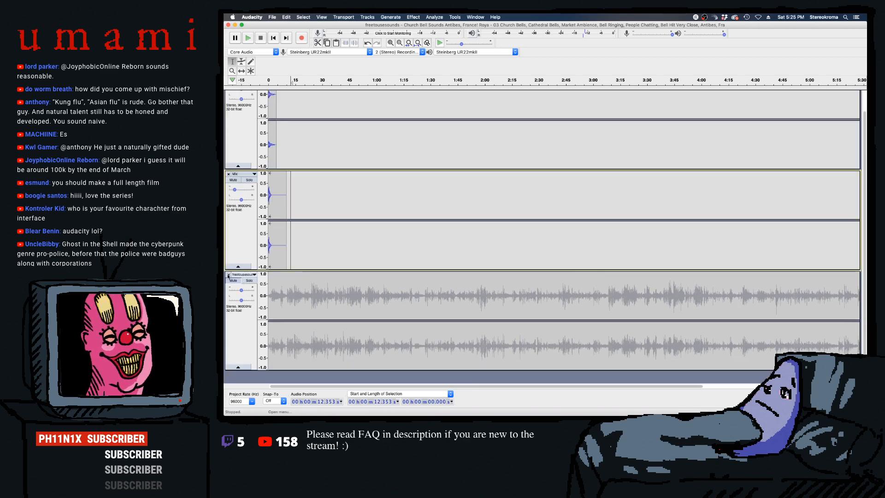
pyautogui.click(229, 274)
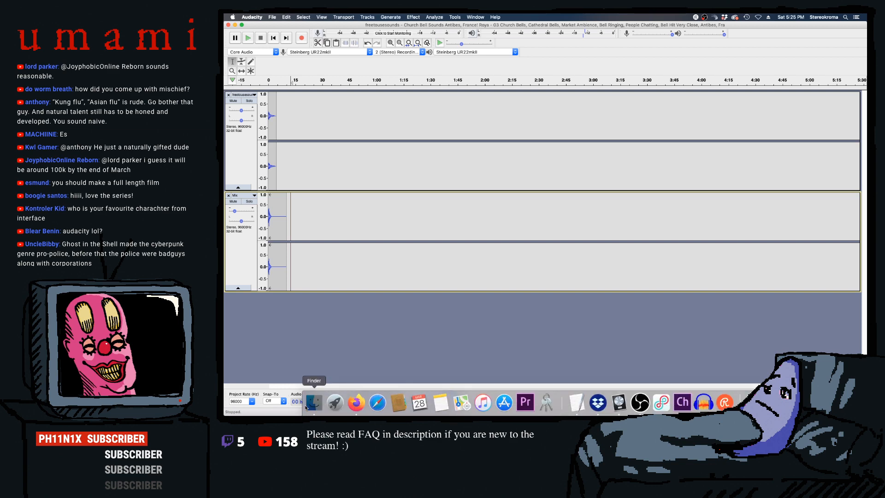
# - Switch to Finder and open the "Piling Driver Sounds - Massive Percussion & Hammering!" folder in the Blue Sound Library
pyautogui.click(314, 405)
pyautogui.click(512, 202)
pyautogui.click(511, 195)
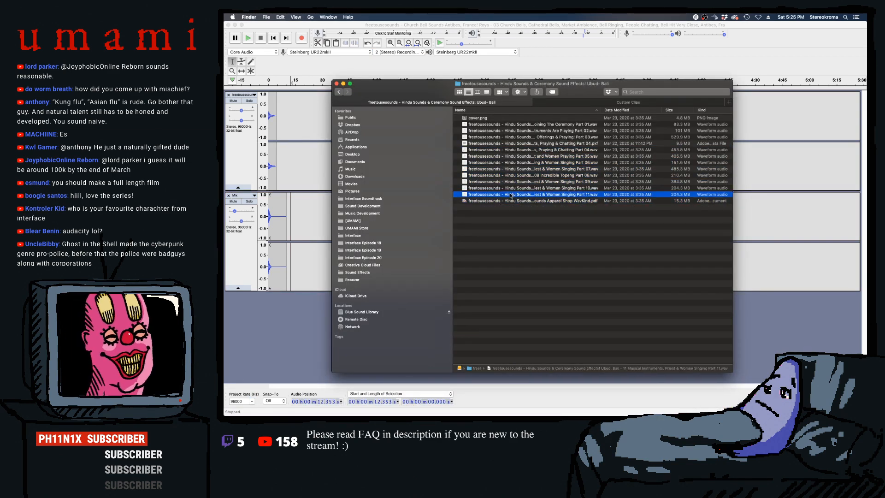
pyautogui.click(338, 91)
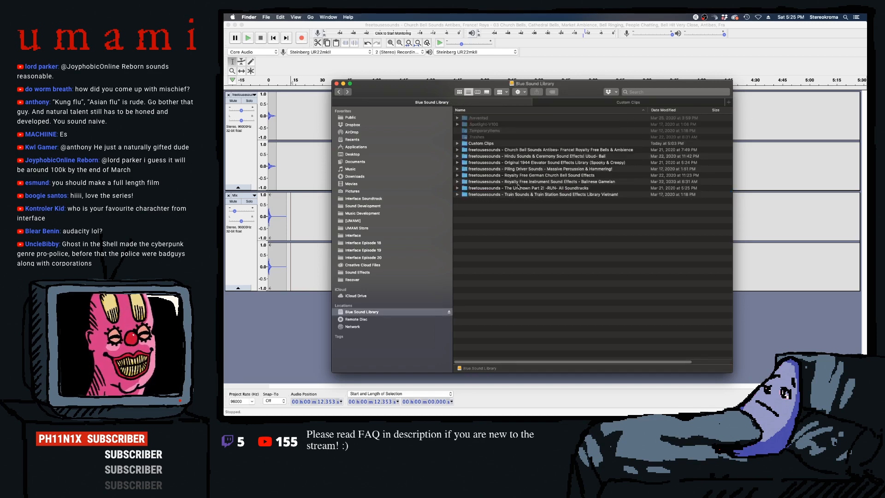
pyautogui.doubleClick(531, 169)
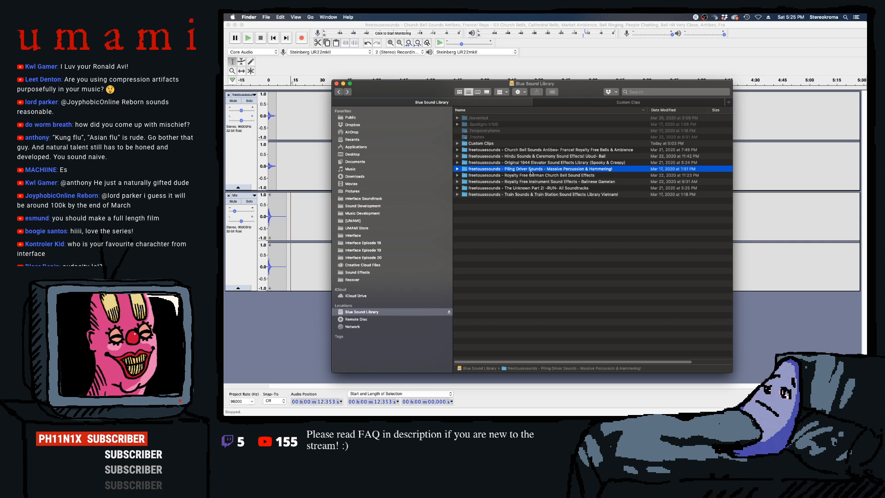
# - Import the 27.1 MB "02 Impact, Massive, Hammering" pile driver WAV into the Audacity project as a new track below Mix
pyautogui.click(501, 131)
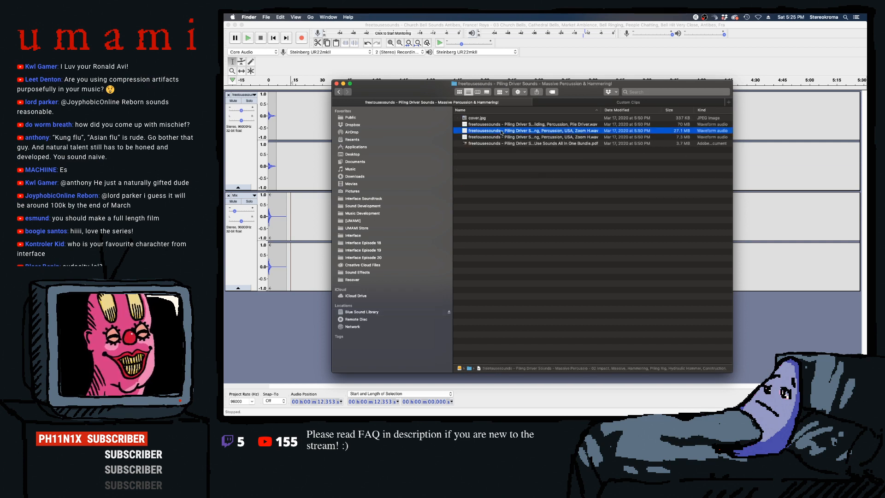
pyautogui.moveTo(501, 133); pyautogui.dragTo(310, 322)
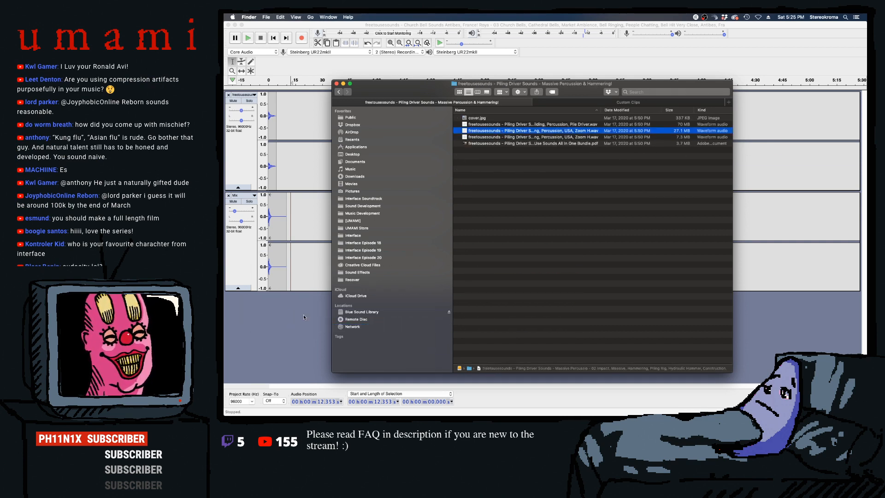
pyautogui.click(302, 311)
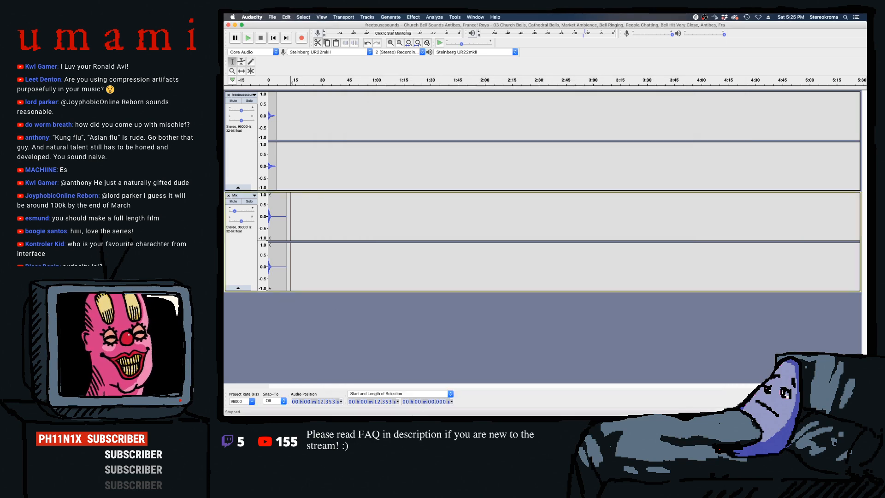
pyautogui.moveTo(357, 410)
pyautogui.moveTo(500, 133); pyautogui.dragTo(292, 329)
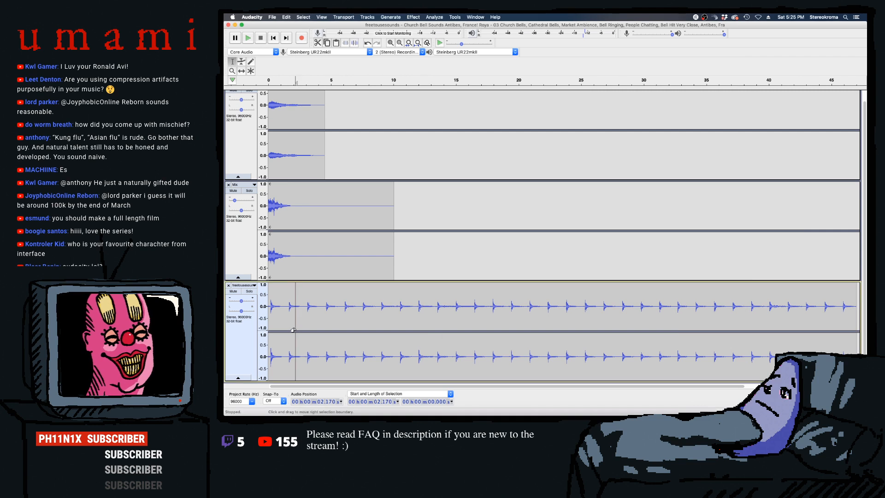
# - Listen to the pile driver hits from 9.402 s onward
pyautogui.click(386, 307)
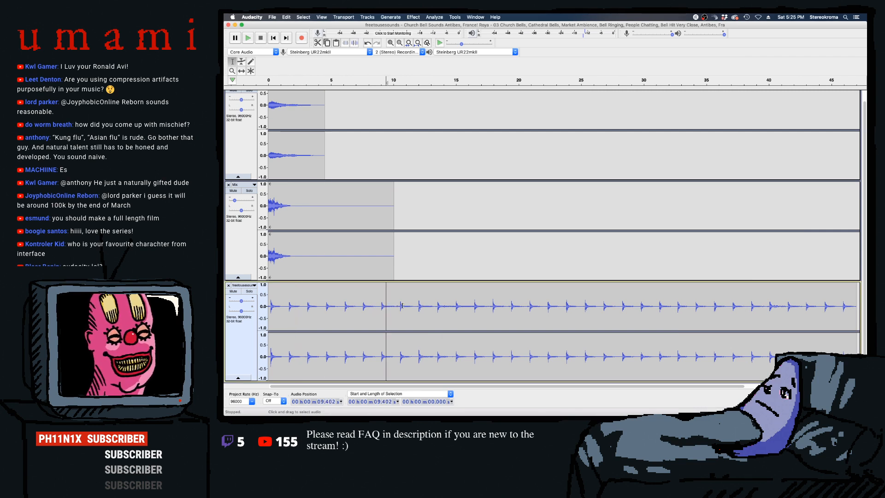
pyautogui.press('space')
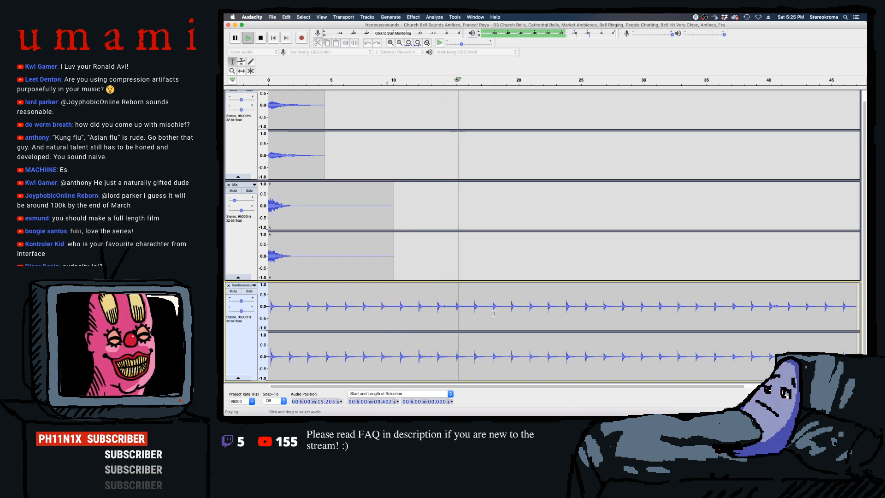
pyautogui.press('space')
# - Cut the pile driver recording down to a single hit by deleting its first 17.893 s and everything after 1.440 s
pyautogui.moveTo(492, 311); pyautogui.dragTo(268, 311)
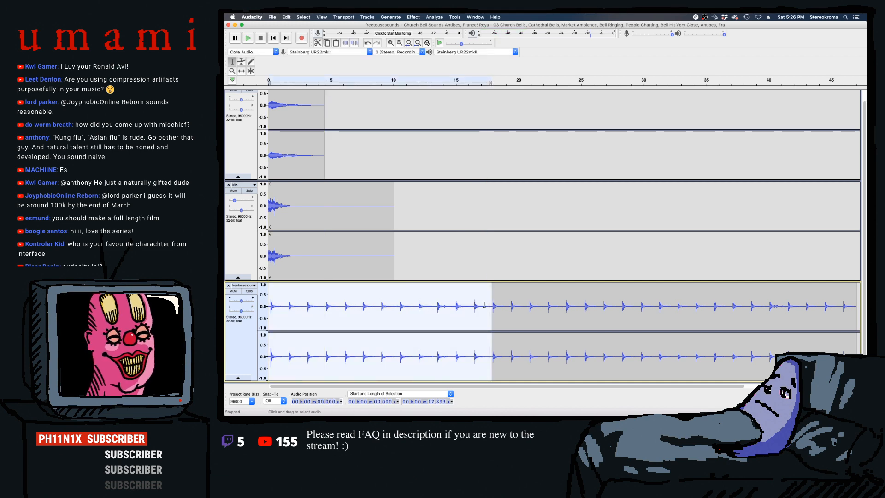
pyautogui.press('Delete')
pyautogui.scroll(4, 266, 315)
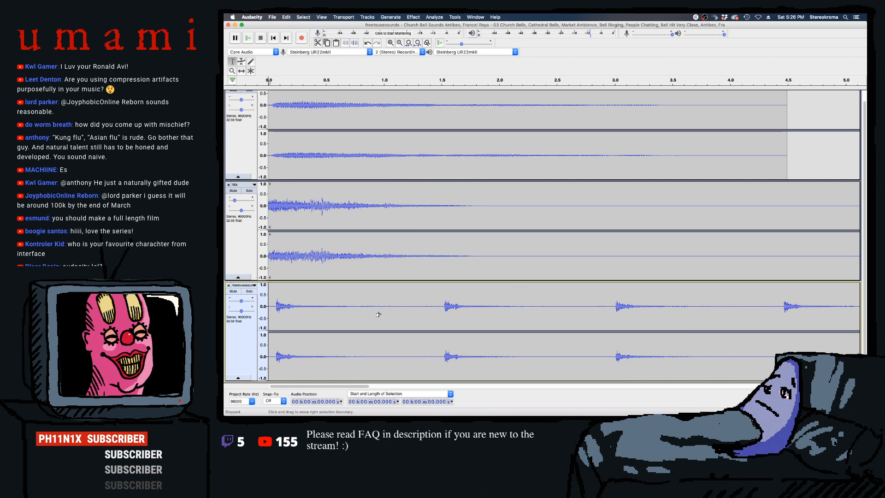
pyautogui.scroll(-4, 378, 314)
pyautogui.moveTo(491, 312); pyautogui.dragTo(278, 315)
pyautogui.press('Delete')
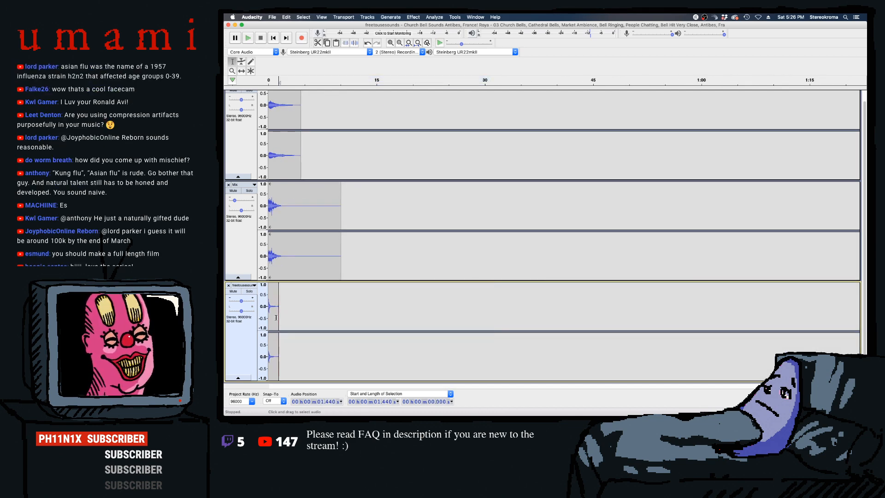
# - Delete the roughly 0.06 s of silence before the pile driver hit and select the whole remaining clip
pyautogui.click(270, 315)
pyautogui.scroll(4, 272, 313)
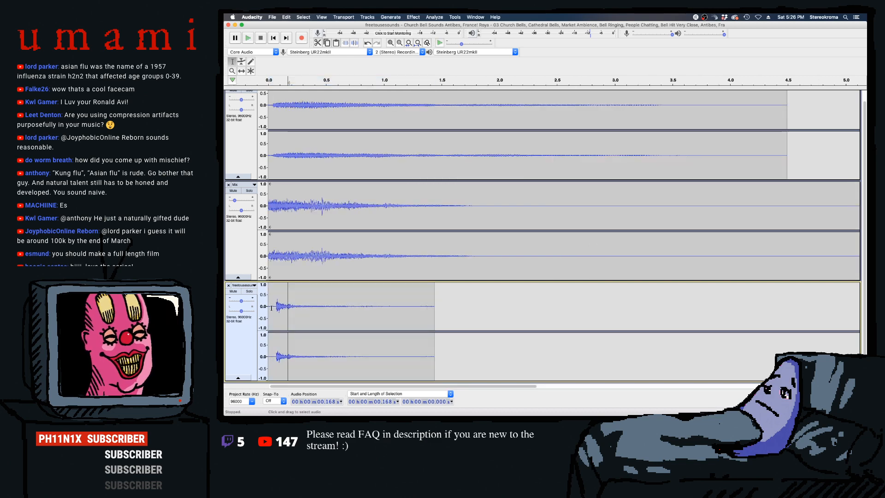
pyautogui.moveTo(276, 308); pyautogui.dragTo(265, 309)
pyautogui.press('Delete')
pyautogui.doubleClick(277, 309)
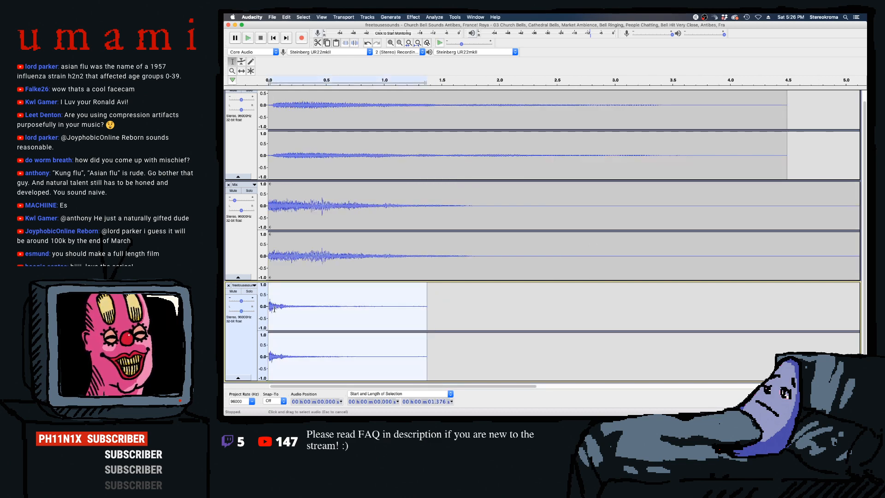
# - Slow the selected pile driver hit to half speed with Change Speed
pyautogui.click(412, 17)
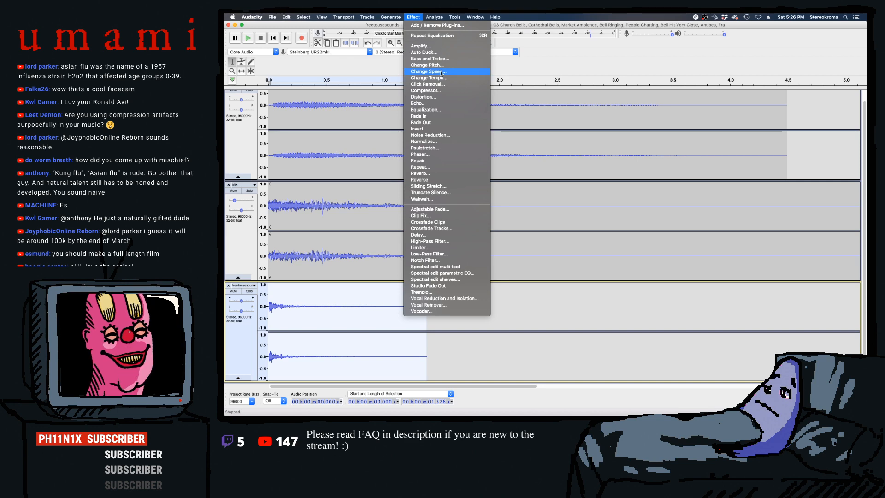
pyautogui.click(441, 72)
pyautogui.click(606, 262)
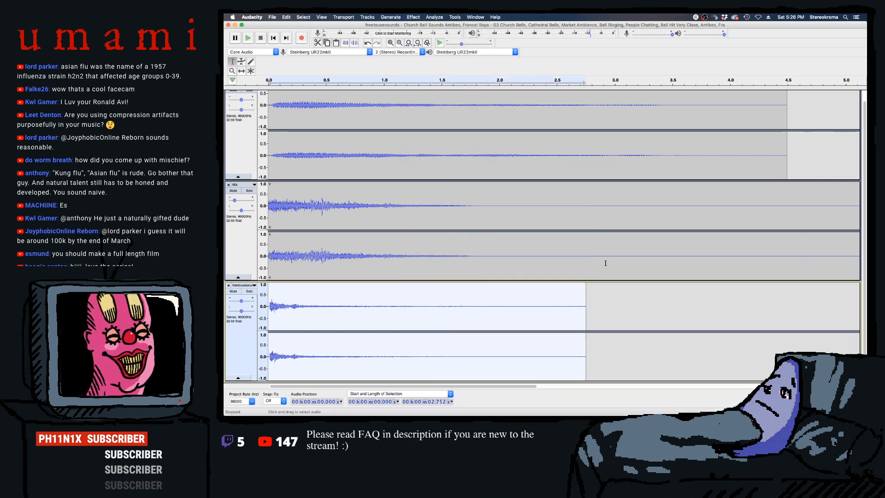
# - Apply the Compressor to the slowed pile driver hit and play it back together with the other tracks
pyautogui.press('super+3')
pyautogui.press('super+3')
pyautogui.click(413, 17)
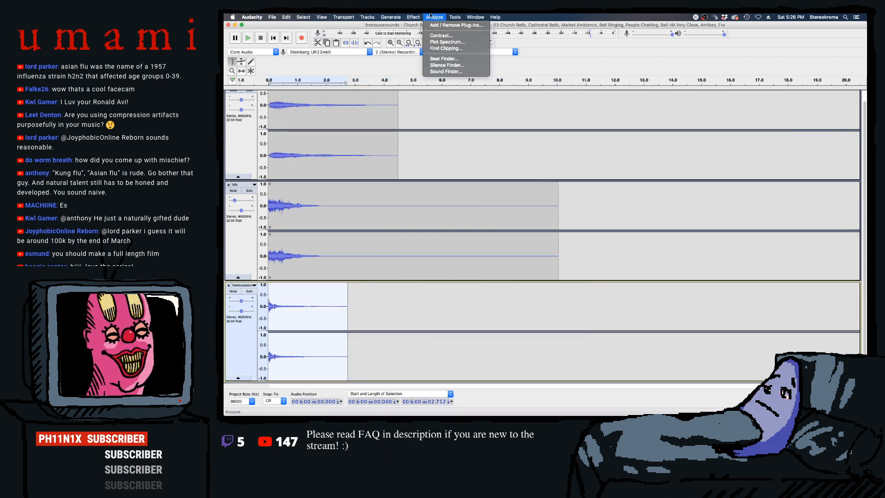
pyautogui.click(431, 90)
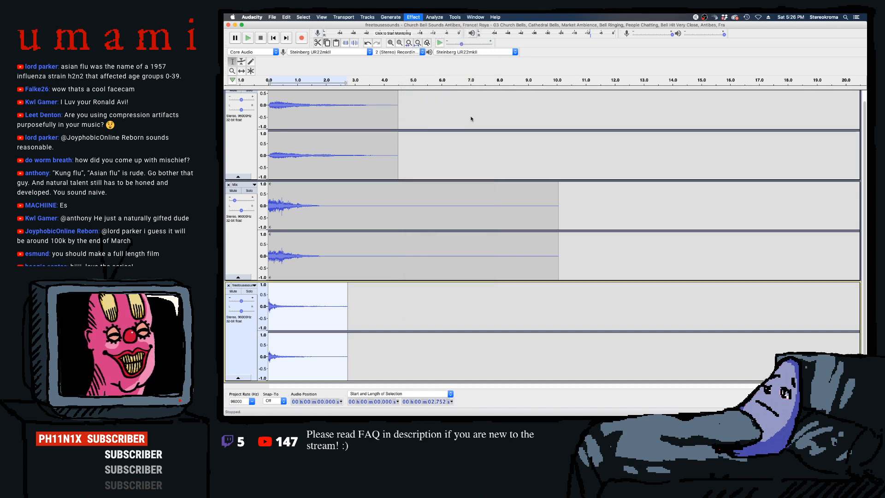
pyautogui.click(607, 294)
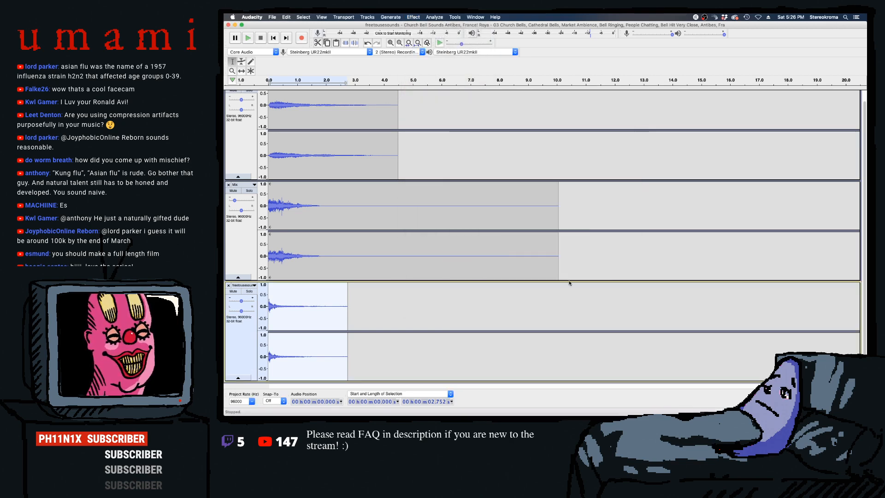
pyautogui.press('space')
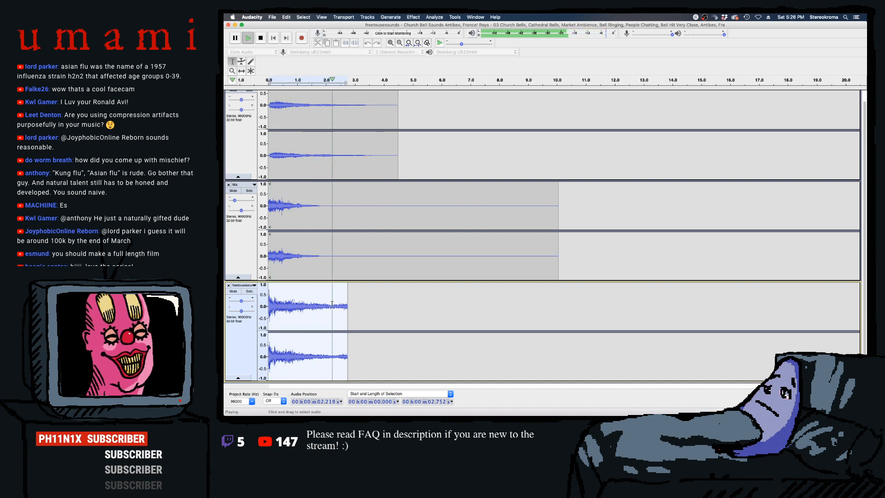
pyautogui.press('x')
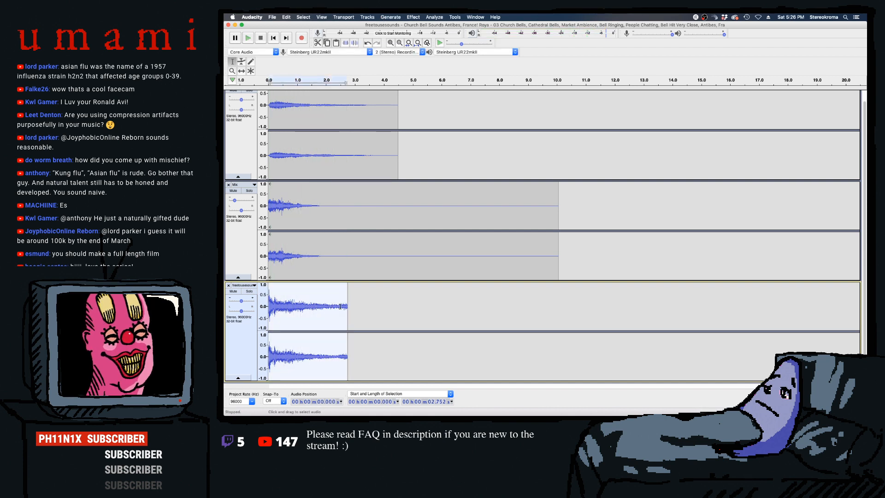
# - Fade out the tail of the pile driver clip from 1.997 s to its end
pyautogui.moveTo(326, 355); pyautogui.dragTo(353, 355)
pyautogui.click(412, 17)
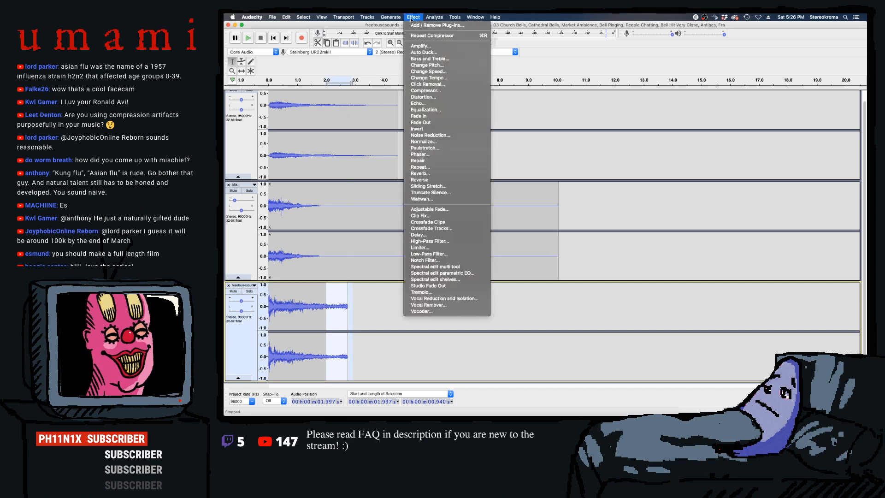
pyautogui.click(436, 122)
# - Apply Sliding Stretch to the whole pile driver clip with 0% initial and final tempo change and a final pitch shift of 4 semitones
pyautogui.click(281, 318)
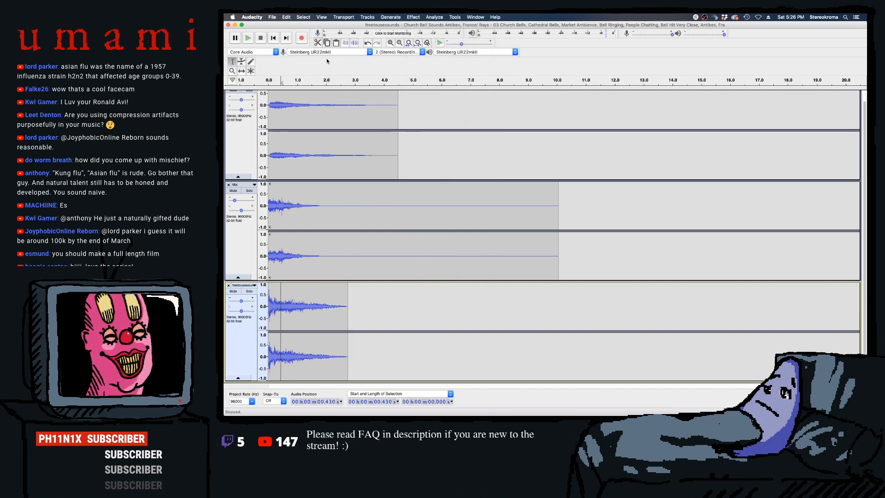
pyautogui.doubleClick(316, 296)
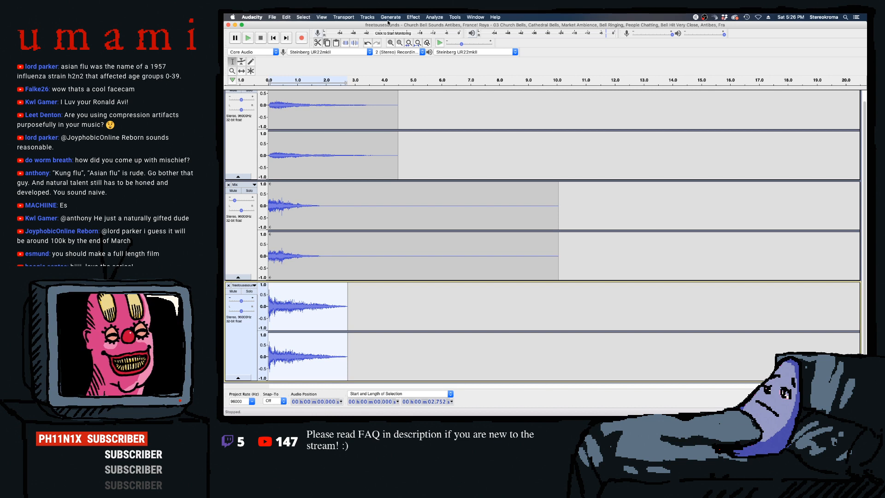
pyautogui.click(413, 17)
pyautogui.moveTo(428, 17)
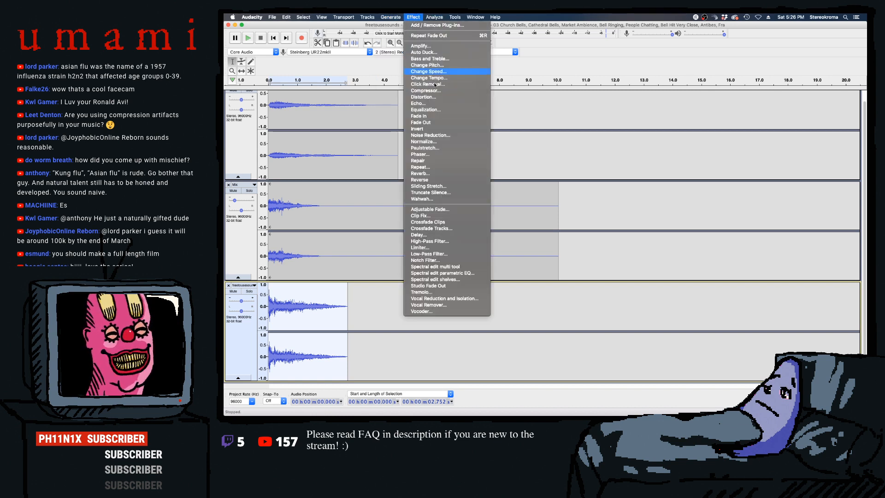
pyautogui.click(449, 186)
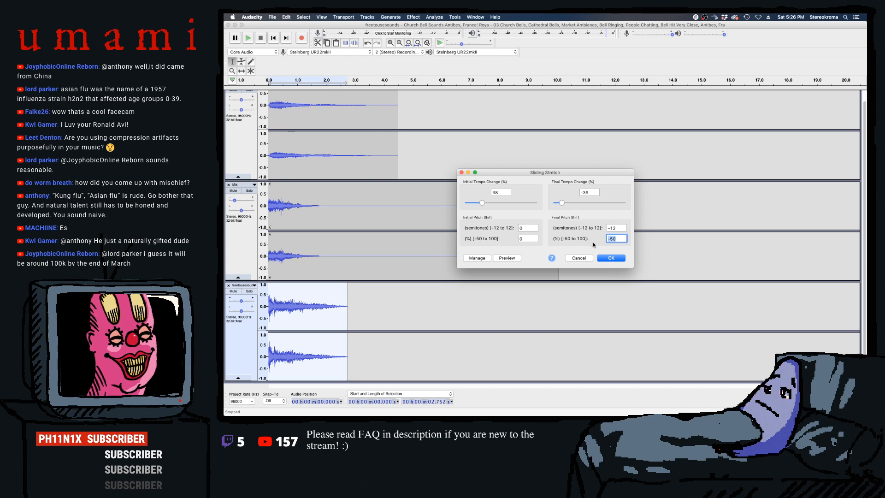
pyautogui.hotkey('shift', 'Tab')
pyautogui.write('+4')
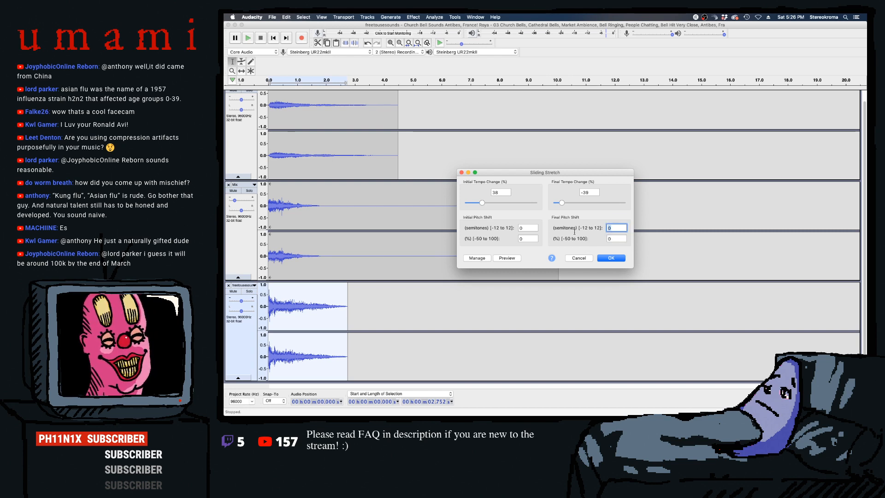
pyautogui.moveTo(562, 203); pyautogui.dragTo(565, 204)
pyautogui.doubleClick(592, 191)
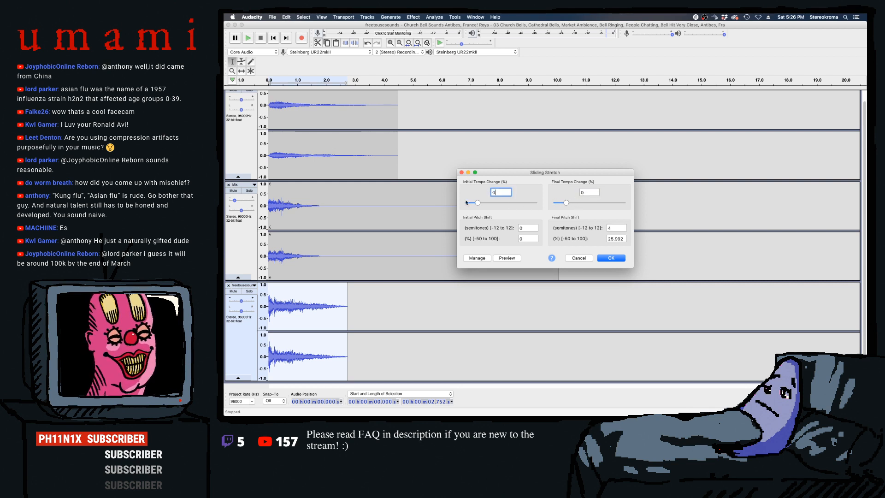
pyautogui.click(601, 257)
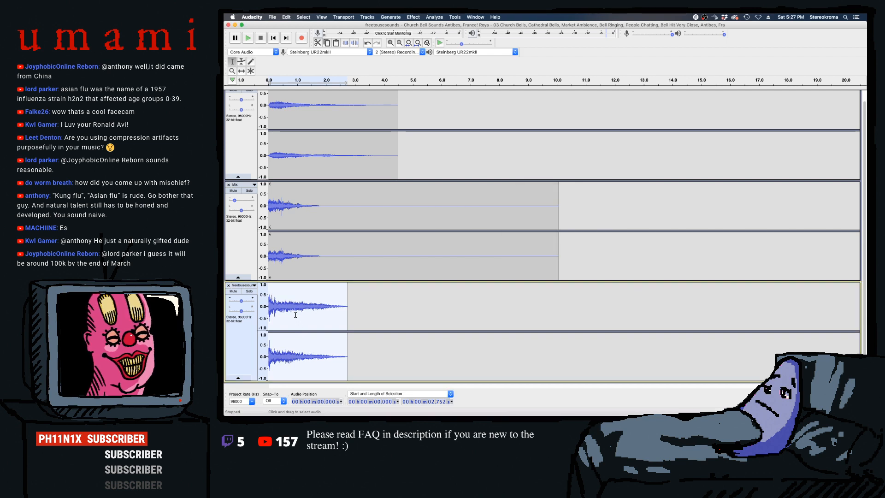
# - Listen to the stretched pile driver clip on its own by temporarily soloing its track
pyautogui.press('space')
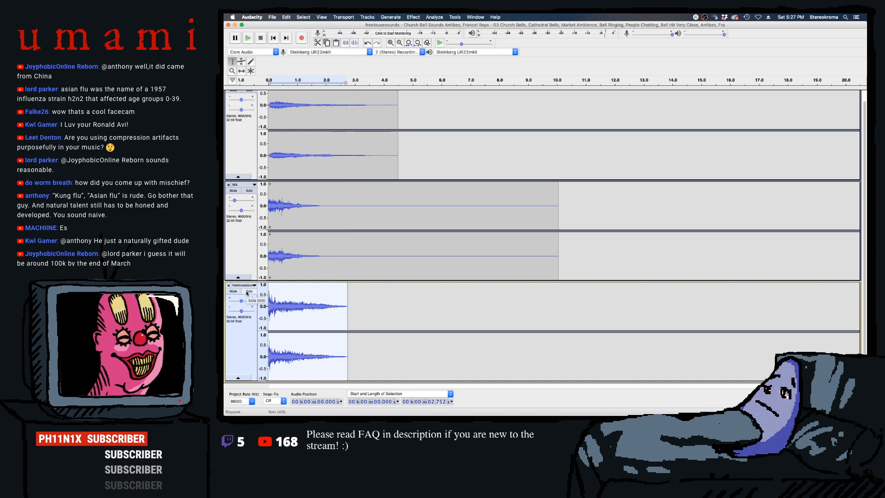
pyautogui.click(247, 294)
pyautogui.press('space')
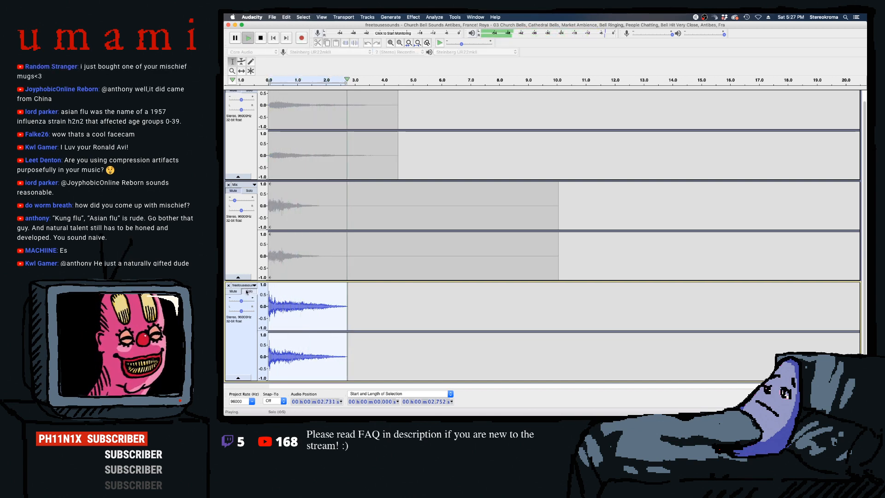
pyautogui.click(247, 292)
# - Duplicate the pile driver track and slow the copy with Change Speed at a 0.500 multiplier
pyautogui.scroll(-1, 316, 302)
pyautogui.scroll(-1, 316, 302)
pyautogui.press('super+d')
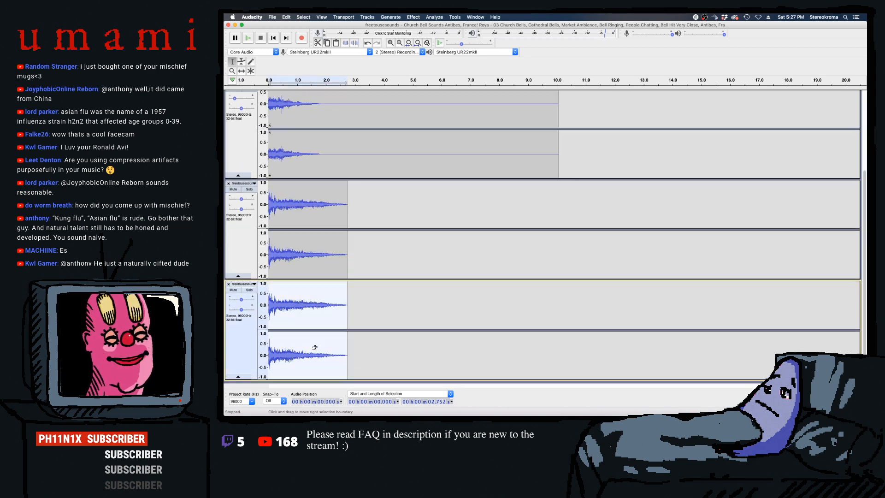
pyautogui.click(417, 17)
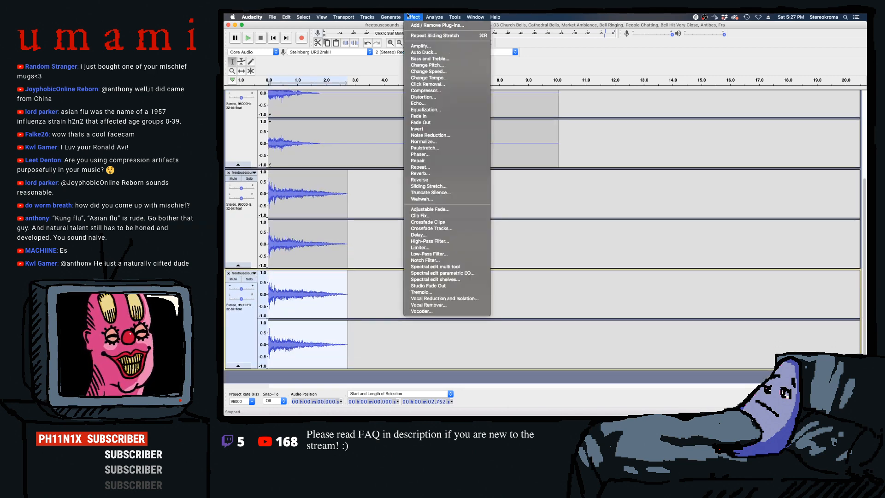
pyautogui.click(454, 72)
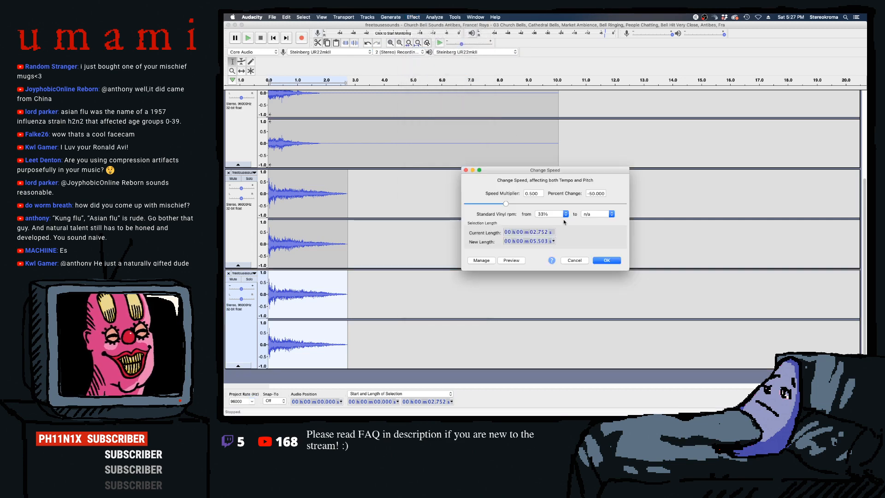
pyautogui.click(618, 261)
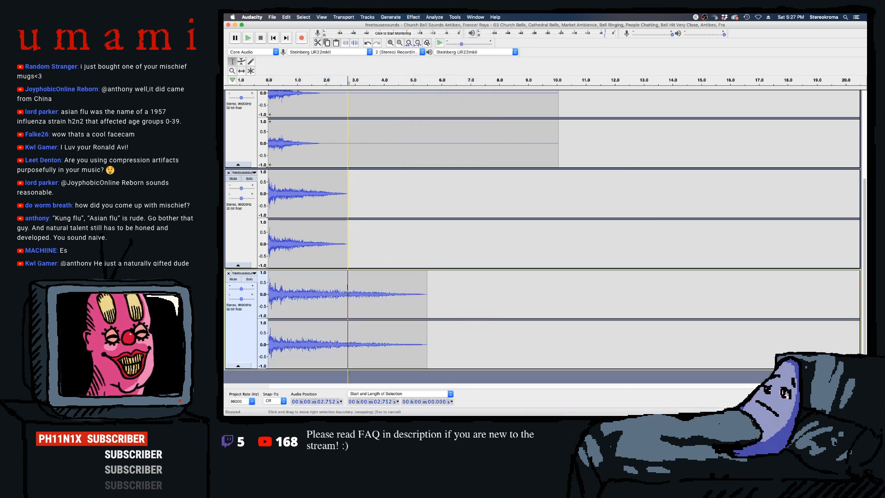
# - Apply Sliding Stretch to the whole slowed copy with 0% tempo changes and a final pitch shift of 4 semitones
pyautogui.click(407, 16)
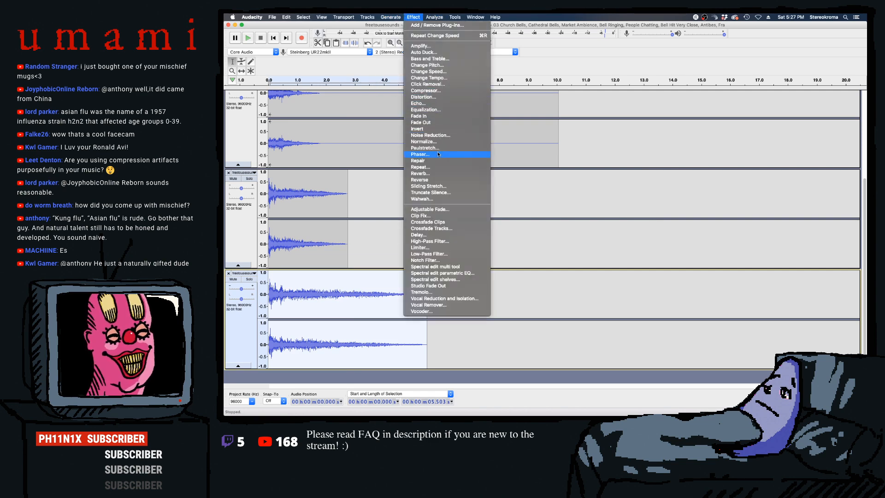
pyautogui.click(444, 188)
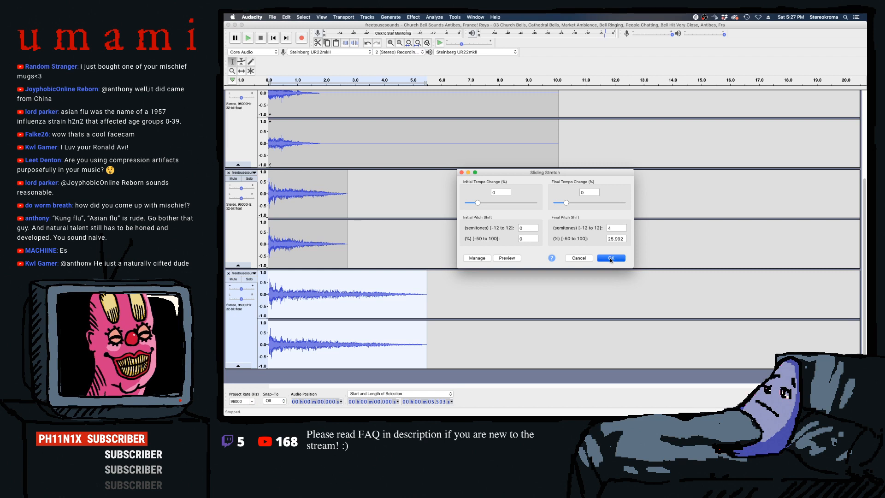
pyautogui.click(610, 258)
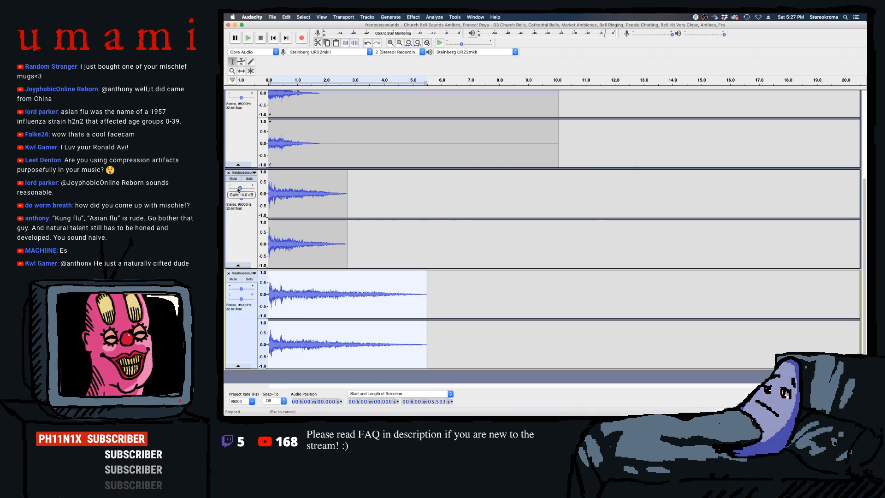
# - Set the gain of the shorter pile driver track to -4.0 dB and briefly toggle solo on the pile driver tracks
pyautogui.click(238, 189)
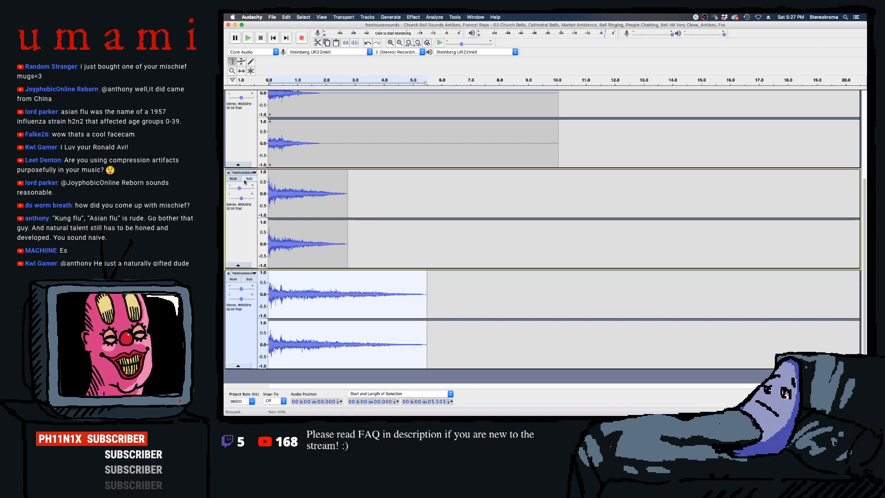
pyautogui.click(245, 180)
pyautogui.click(250, 279)
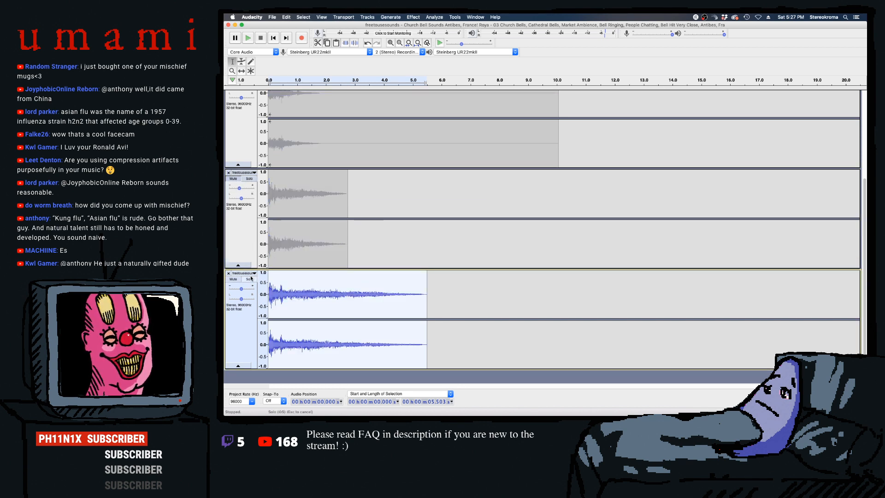
pyautogui.click(250, 278)
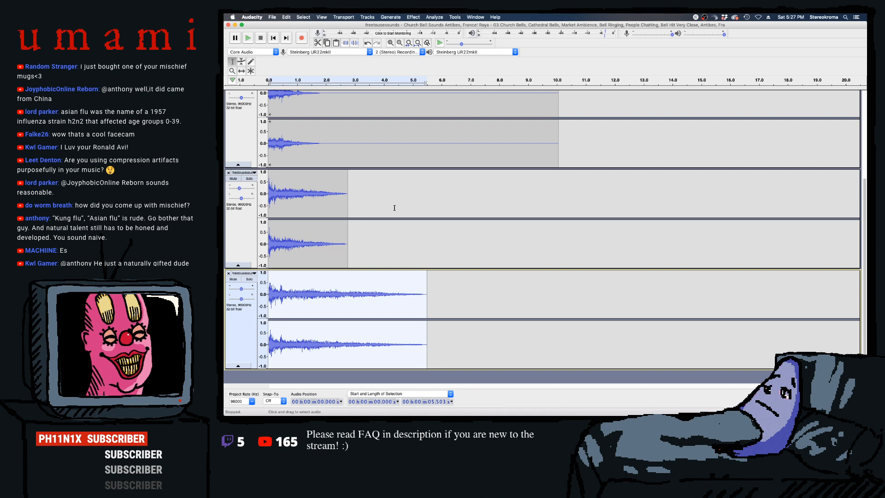
# - Mute the eerie clip and Mix tracks and play the two pile driver layers together
pyautogui.scroll(5, 236, 140)
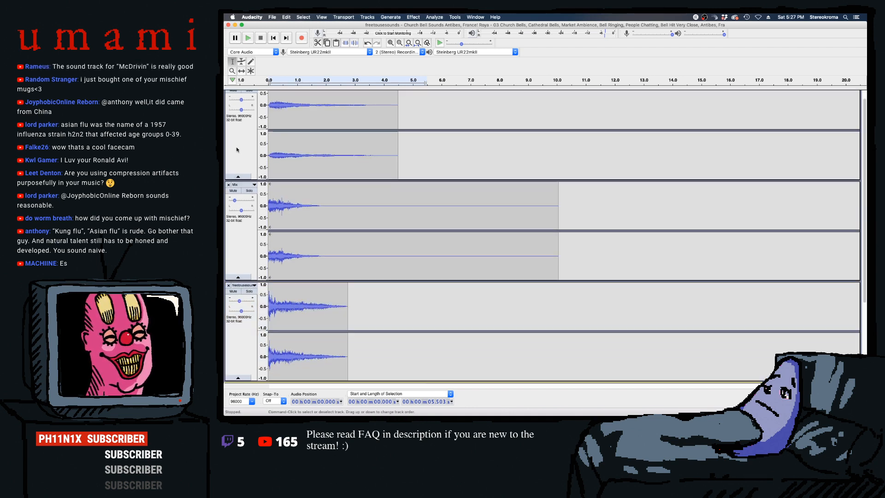
pyautogui.click(233, 100)
pyautogui.click(233, 201)
pyautogui.scroll(-5, 308, 240)
pyautogui.press('space')
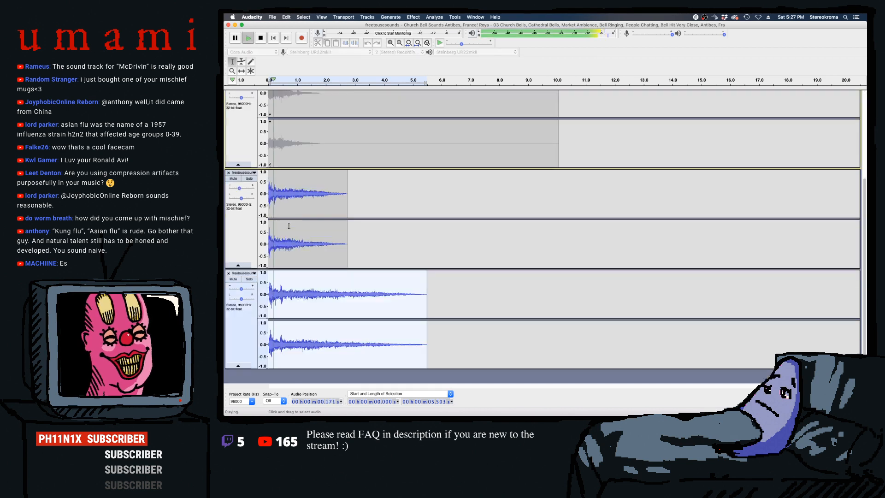
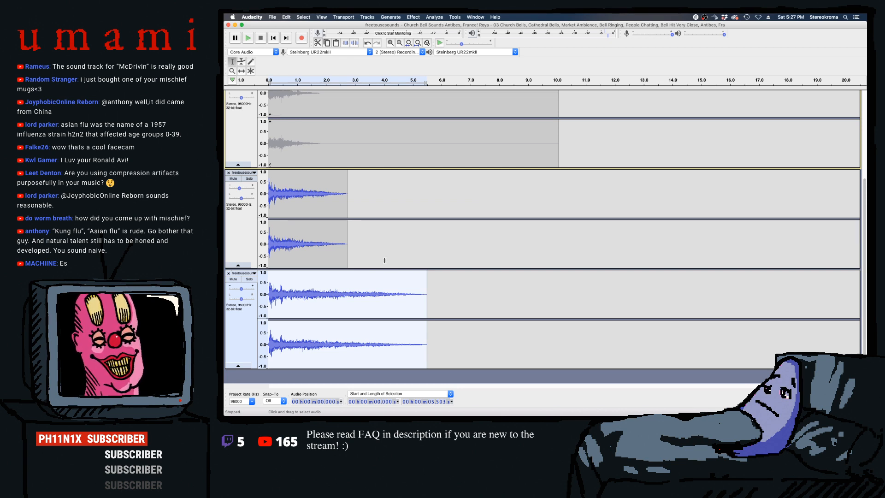
# - Select both pile driver tracks and mix and render them into a single stereo track
pyautogui.click(318, 279)
pyautogui.moveTo(444, 303); pyautogui.dragTo(250, 247)
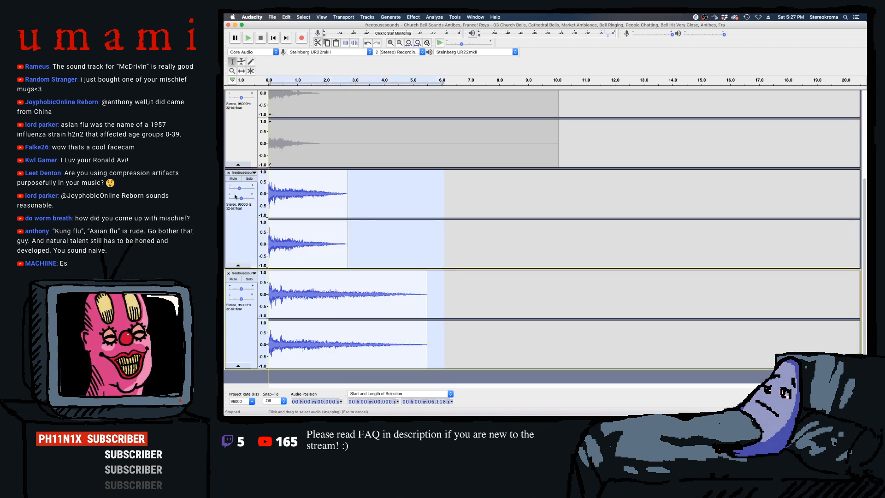
pyautogui.click(345, 17)
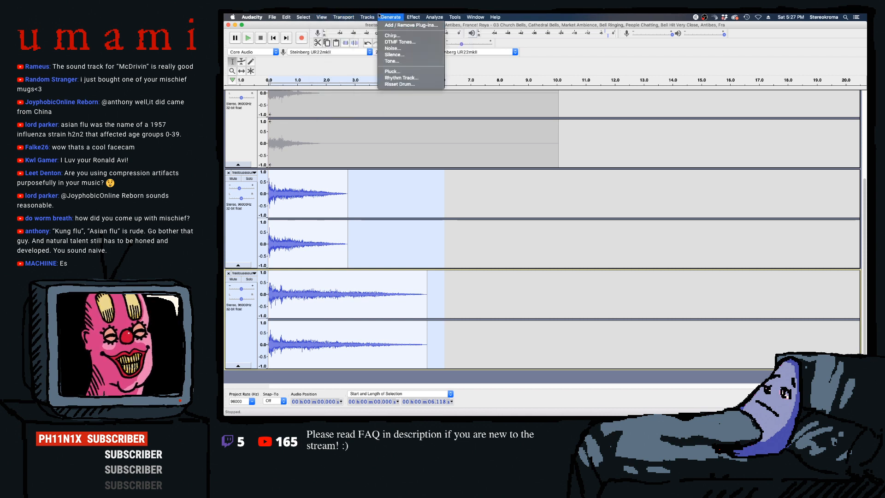
pyautogui.moveTo(392, 36)
pyautogui.click(440, 42)
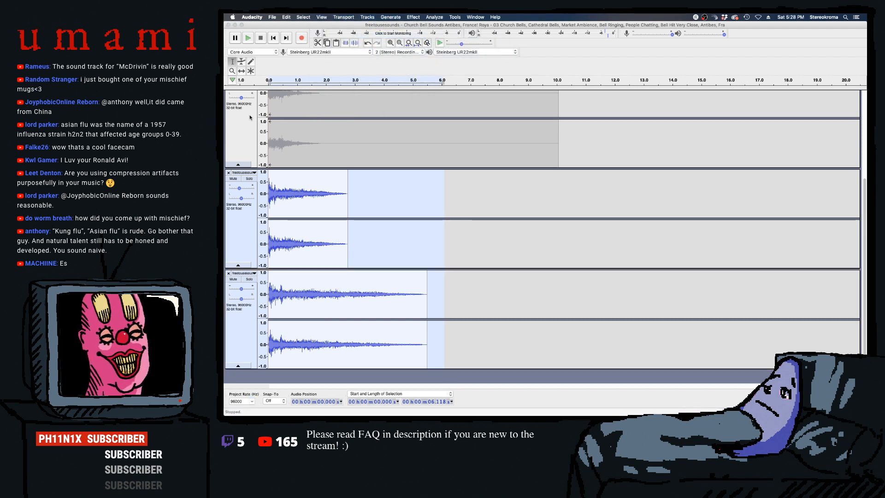
pyautogui.click(241, 213)
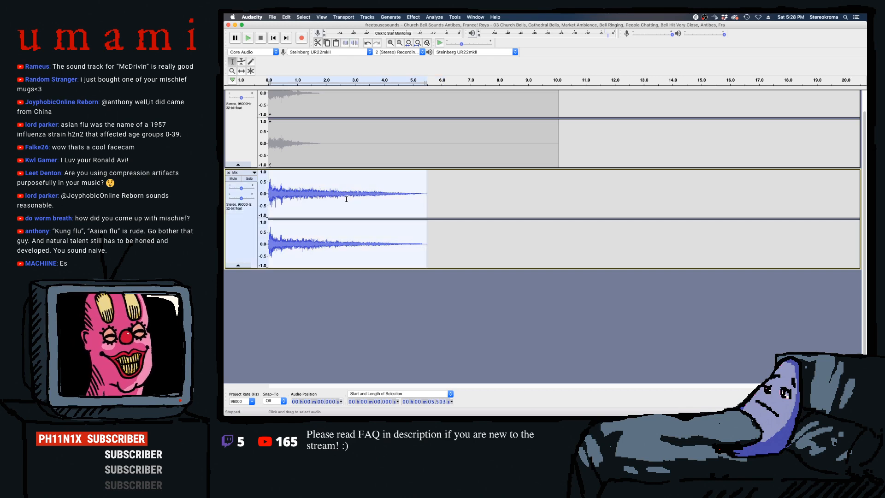
# - Equalize the rendered pile driver mix with a flattened curve rolling off below about 150 Hz, and play the result
pyautogui.click(413, 18)
pyautogui.click(440, 109)
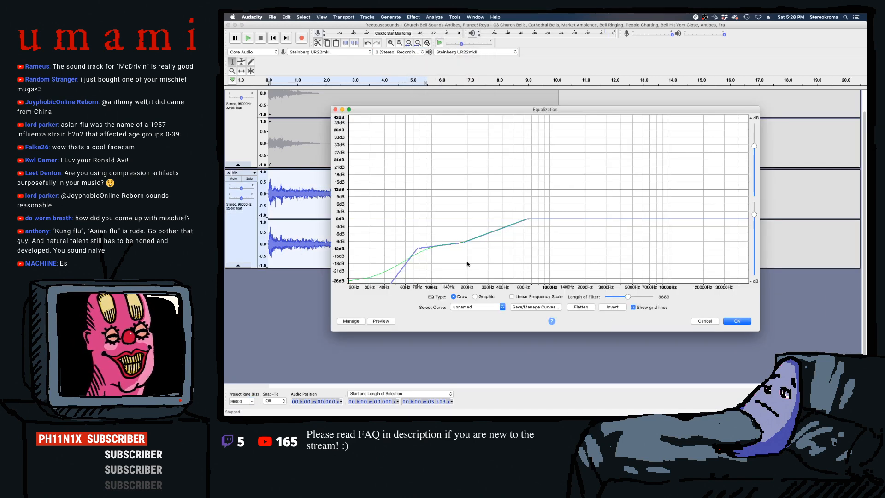
pyautogui.click(581, 306)
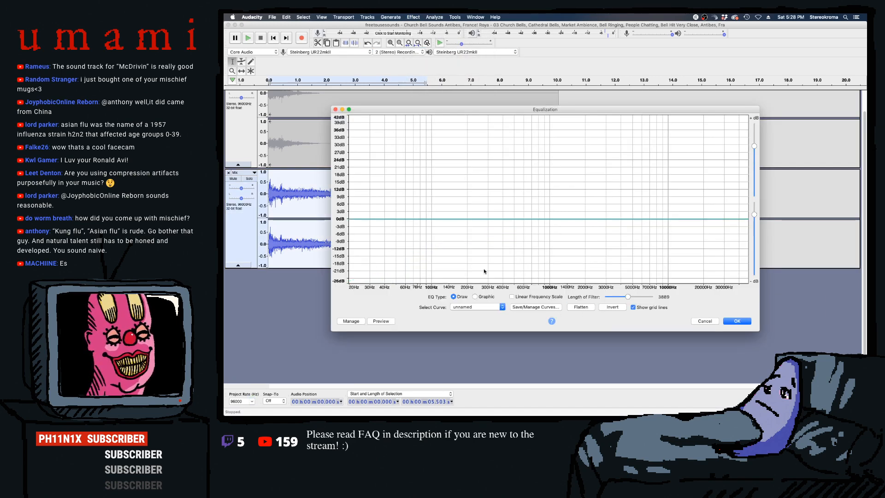
pyautogui.click(454, 221)
pyautogui.moveTo(425, 218); pyautogui.dragTo(385, 288)
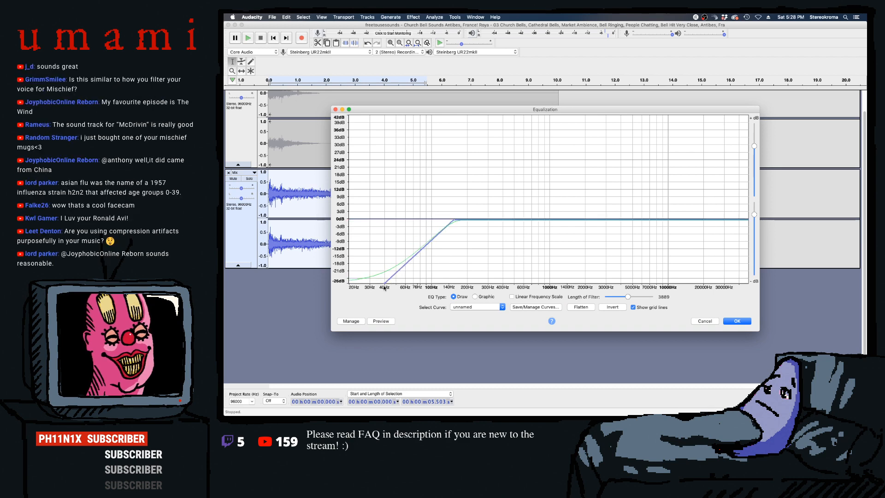
pyautogui.click(739, 321)
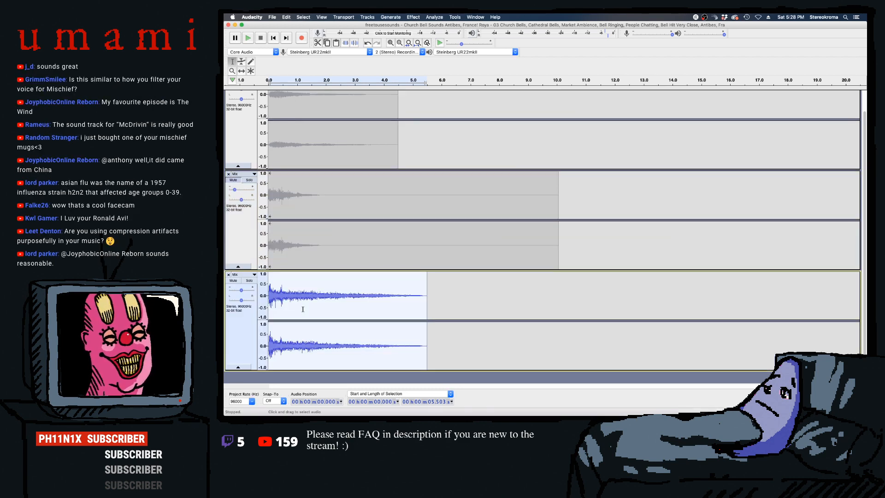
pyautogui.press('space')
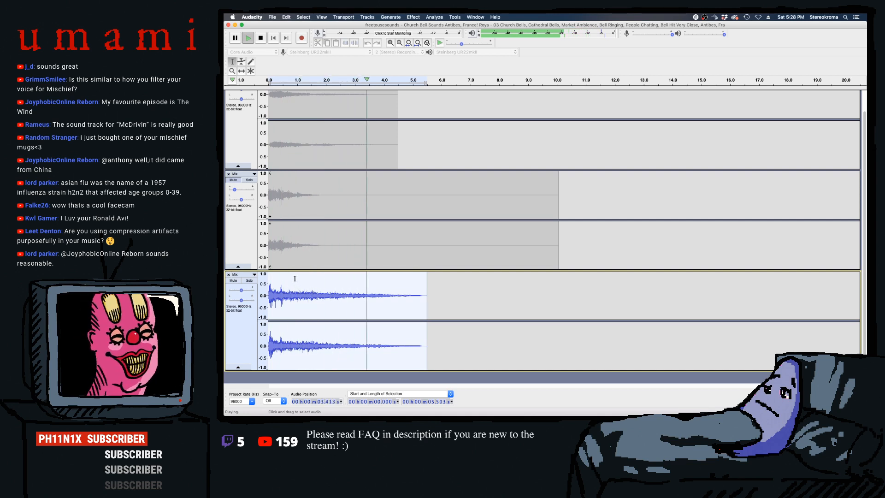
pyautogui.press('space')
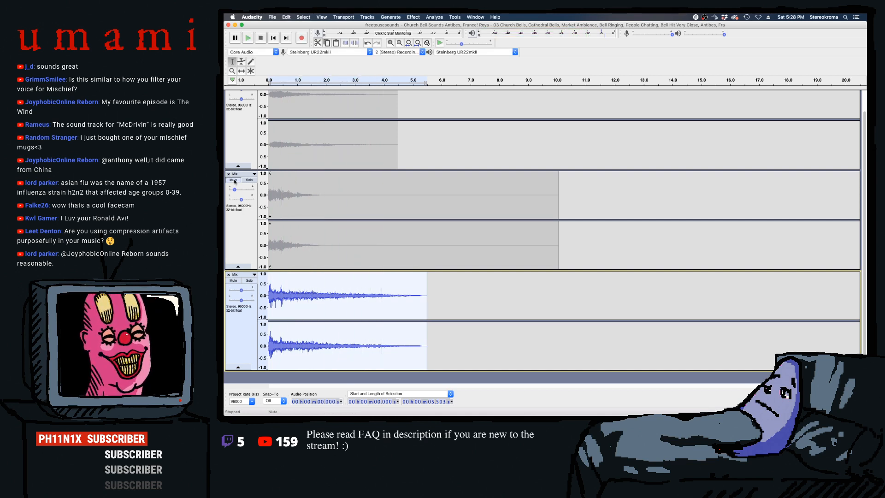
# - Unmute the 10-second Mix track and play it together with the pile driver mix
pyautogui.click(235, 182)
pyautogui.press('space')
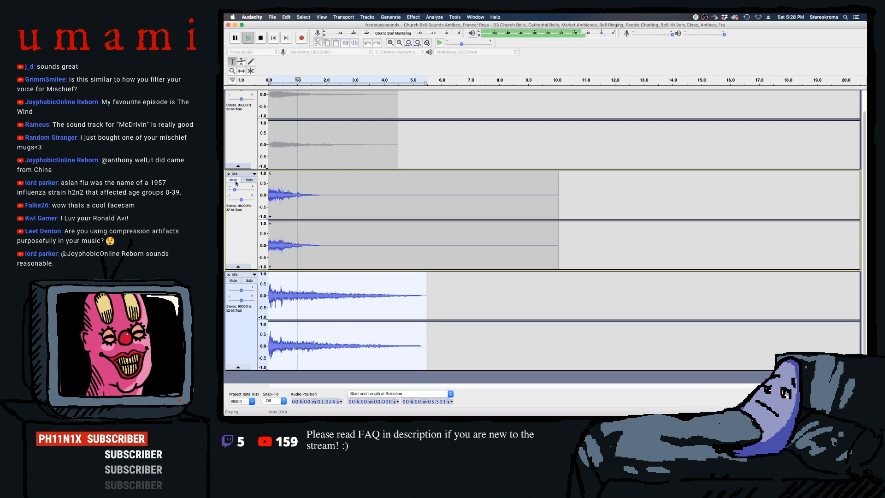
pyautogui.press('space')
# - Try Reverb with a 28% room size and 16 ms pre-delay on the whole 10-second Mix track and play it
pyautogui.doubleClick(286, 194)
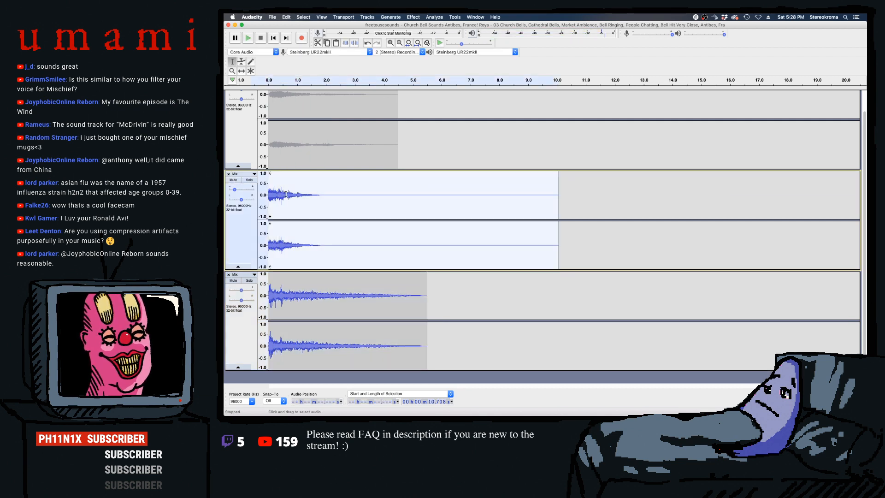
pyautogui.click(413, 17)
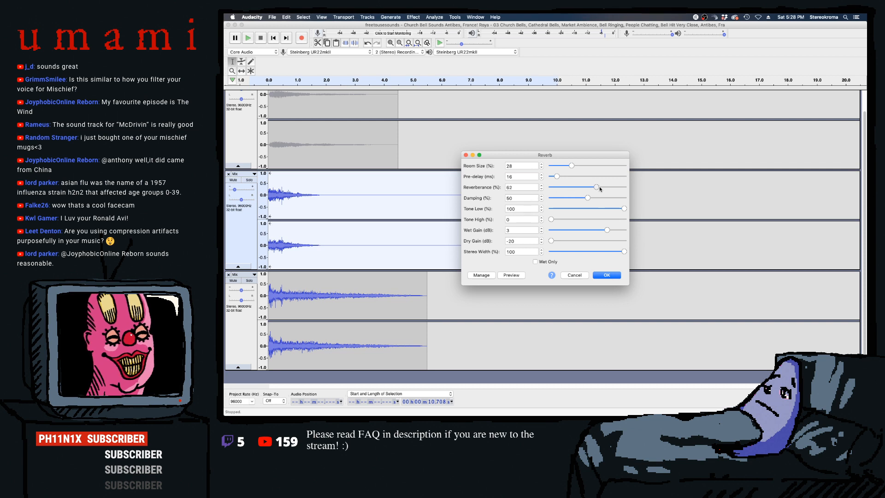
pyautogui.click(607, 275)
pyautogui.press('space')
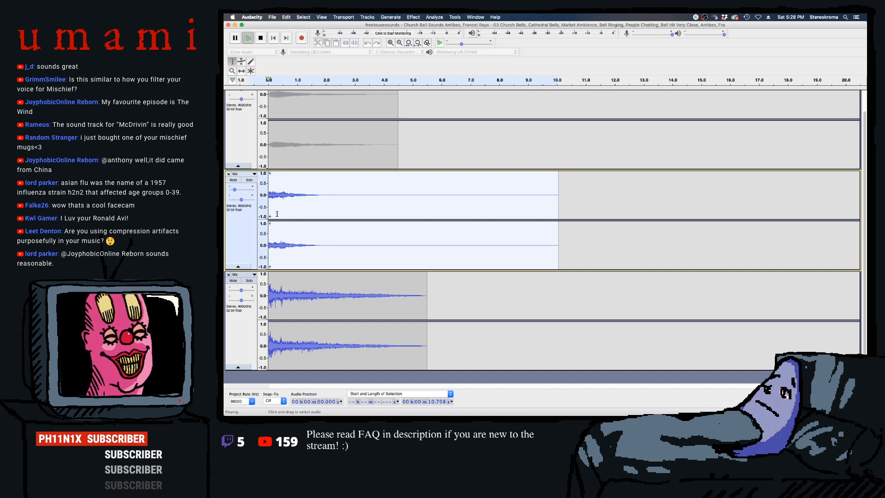
pyautogui.press('space')
# - Apply Reverb with the Church Hall factory preset to the 10-second Mix track and play the result
pyautogui.click(413, 17)
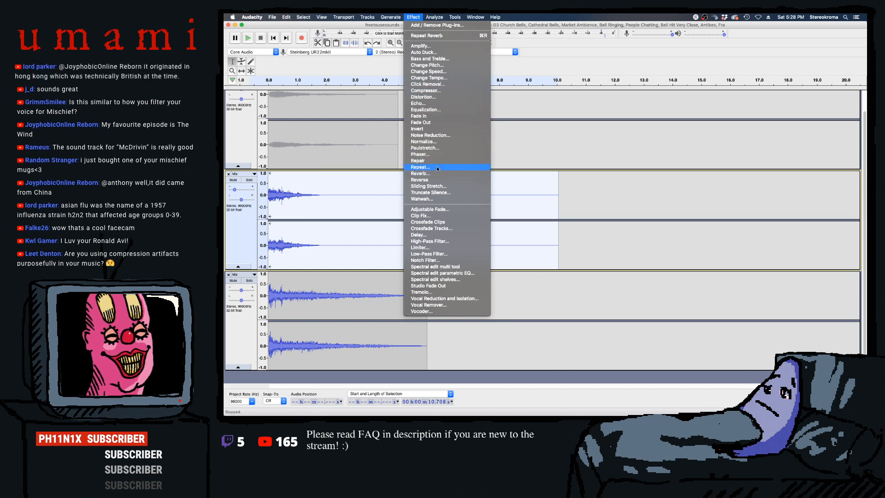
pyautogui.click(437, 173)
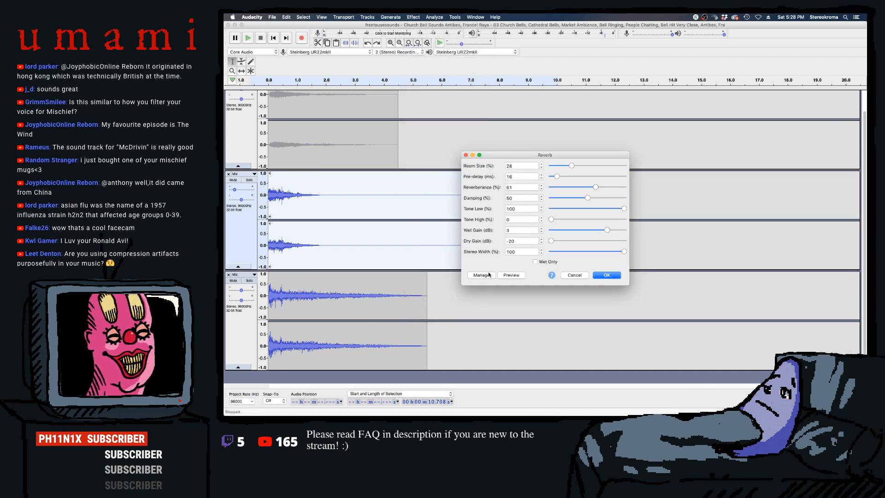
pyautogui.click(482, 275)
pyautogui.moveTo(496, 305)
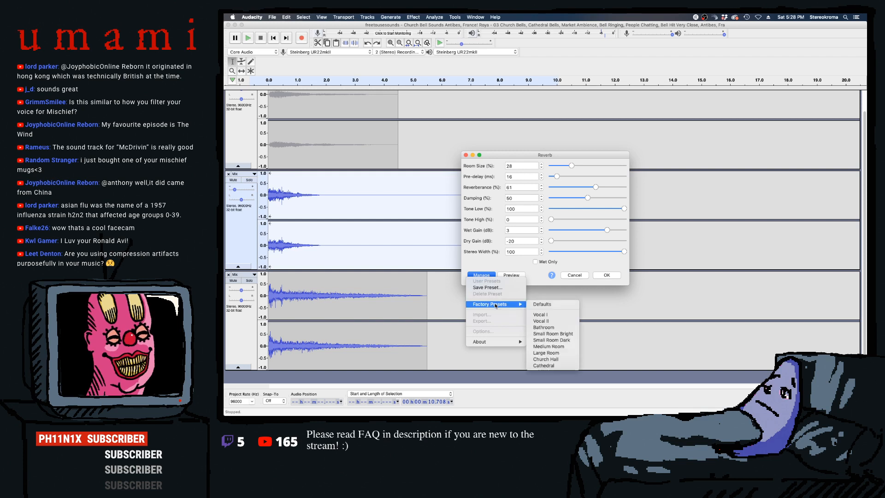
pyautogui.click(546, 359)
pyautogui.click(607, 275)
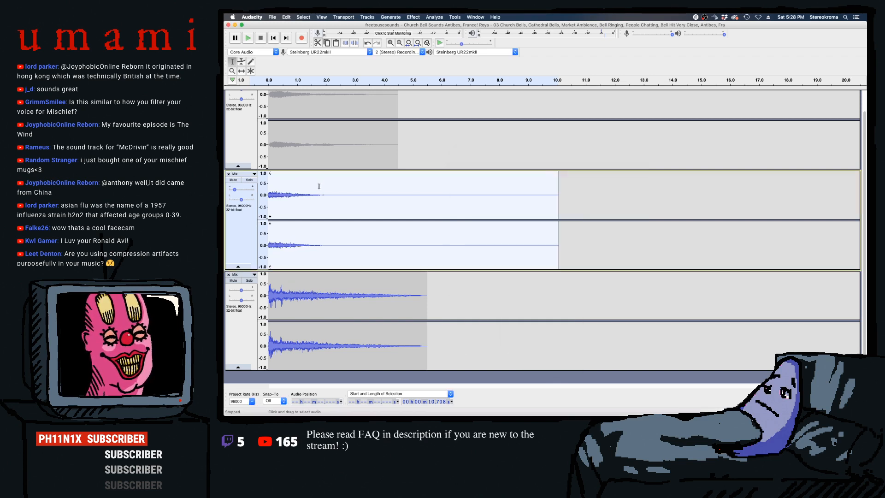
pyautogui.press('space')
pyautogui.press('space')
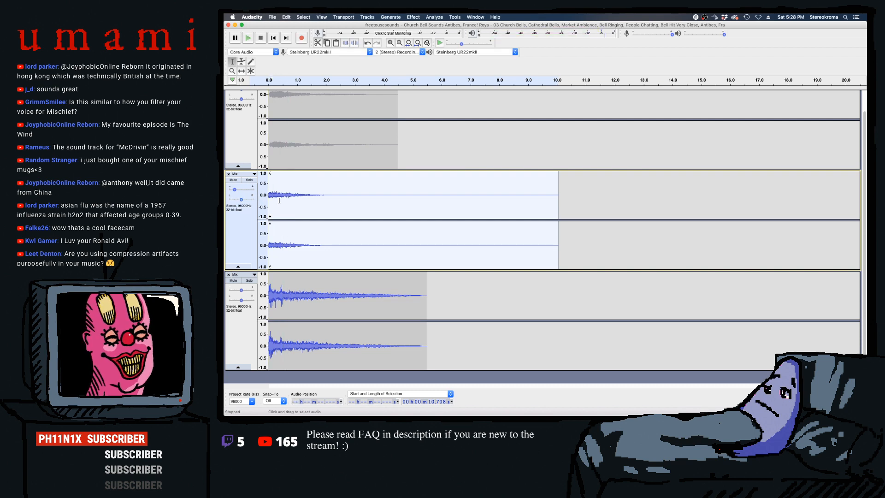
# - Raise the gain of the reverberated Mix track and play it with the pile driver mix
pyautogui.moveTo(233, 189); pyautogui.dragTo(243, 192)
pyautogui.press('space')
pyautogui.press('space')
pyautogui.press('space')
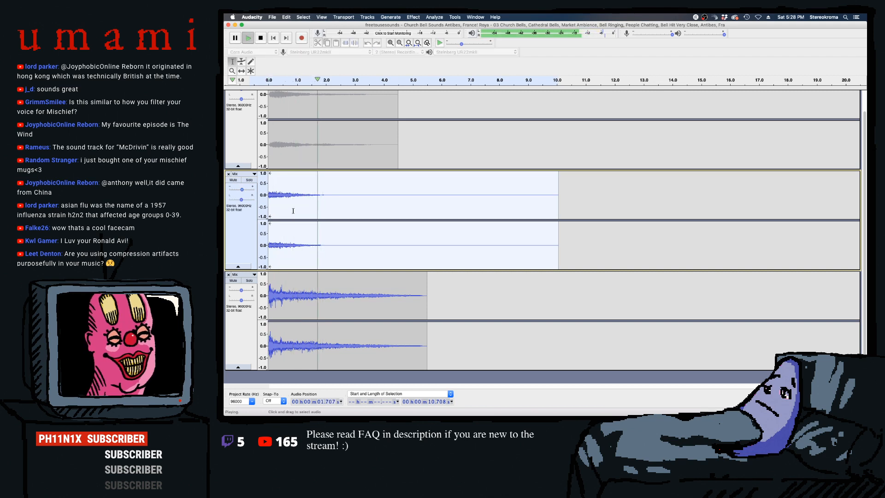
pyautogui.press('space')
# - Fade in the first 0.5 seconds of the reverberated Mix track and shift its clip later on the timeline
pyautogui.moveTo(283, 200); pyautogui.dragTo(258, 200)
pyautogui.click(413, 17)
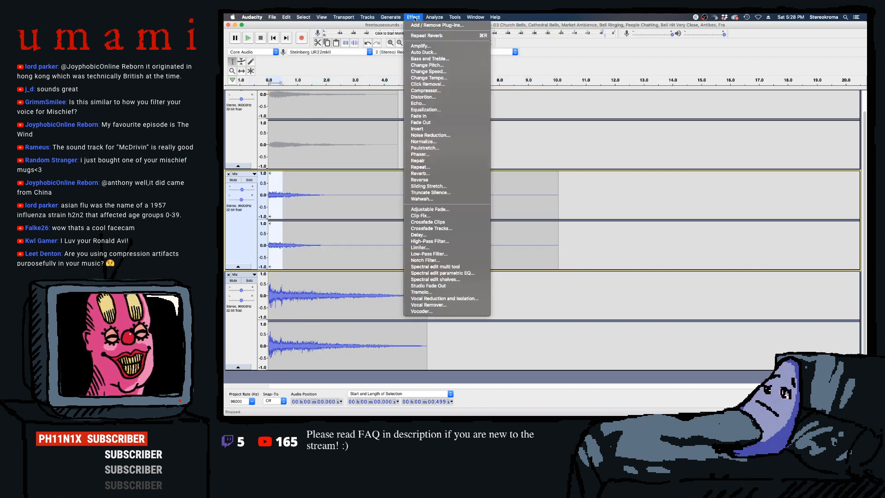
pyautogui.click(418, 116)
pyautogui.click(287, 205)
pyautogui.click(241, 71)
pyautogui.moveTo(352, 207); pyautogui.dragTo(377, 206)
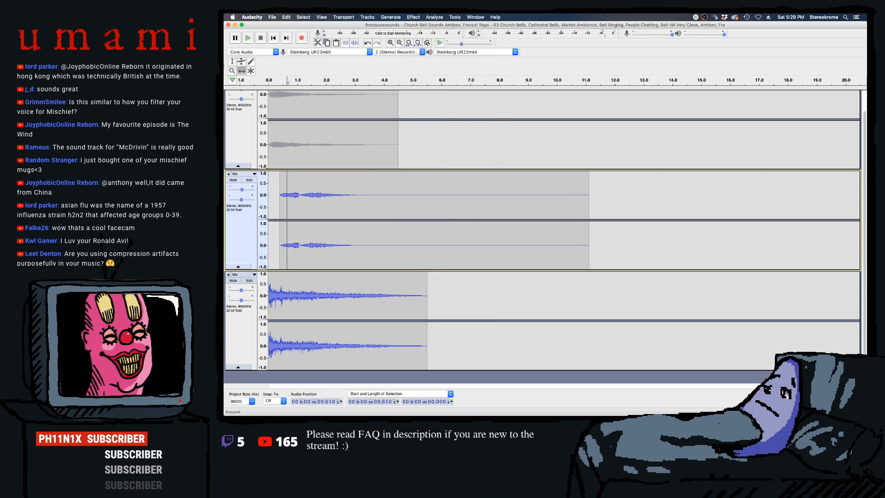
# - Delete the clip's unwanted leading audio and fade in the selection of about 0.78 seconds at its new beginning
pyautogui.moveTo(300, 203)
pyautogui.mouseDown()
pyautogui.moveTo(277, 199)
pyautogui.moveTo(294, 199)
pyautogui.mouseUp()
pyautogui.press('Delete')
pyautogui.click(420, 17)
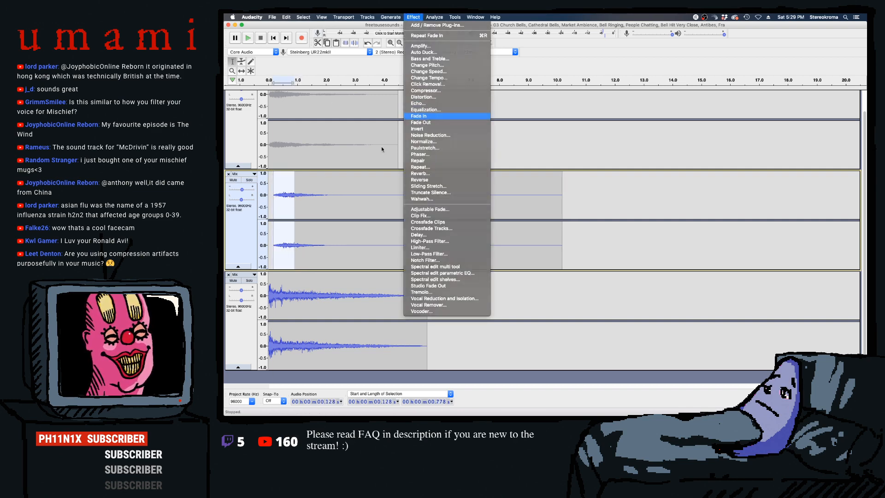
pyautogui.click(418, 116)
# - Shift the faded clip later so it starts at about 0.87 seconds, and play both Mix layers
pyautogui.click(289, 203)
pyautogui.click(242, 71)
pyautogui.moveTo(345, 206); pyautogui.dragTo(364, 206)
pyautogui.press('space')
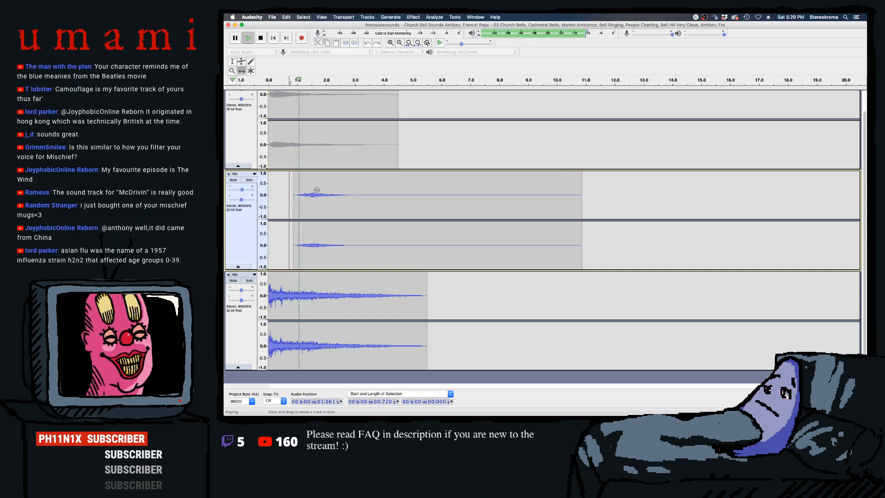
pyautogui.press('space')
# - Try lowering the pitch of the whole faded clip with Change Pitch
pyautogui.click(232, 61)
pyautogui.doubleClick(344, 187)
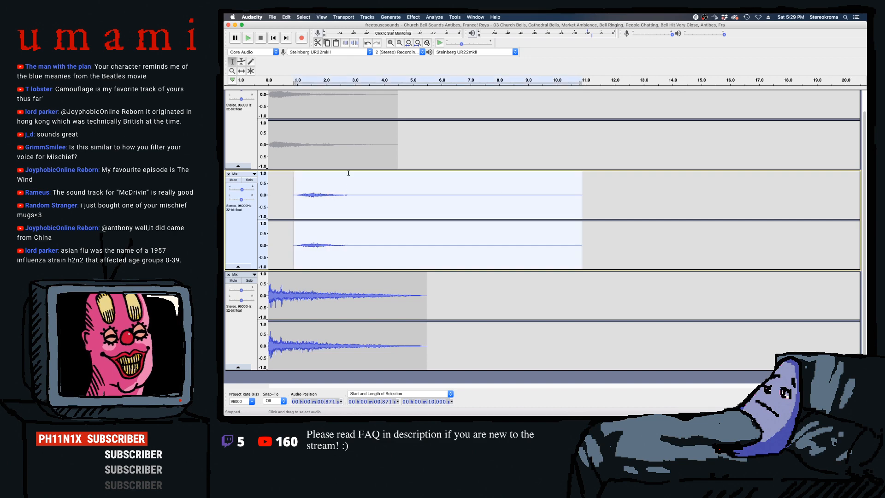
pyautogui.click(394, 17)
pyautogui.moveTo(412, 16)
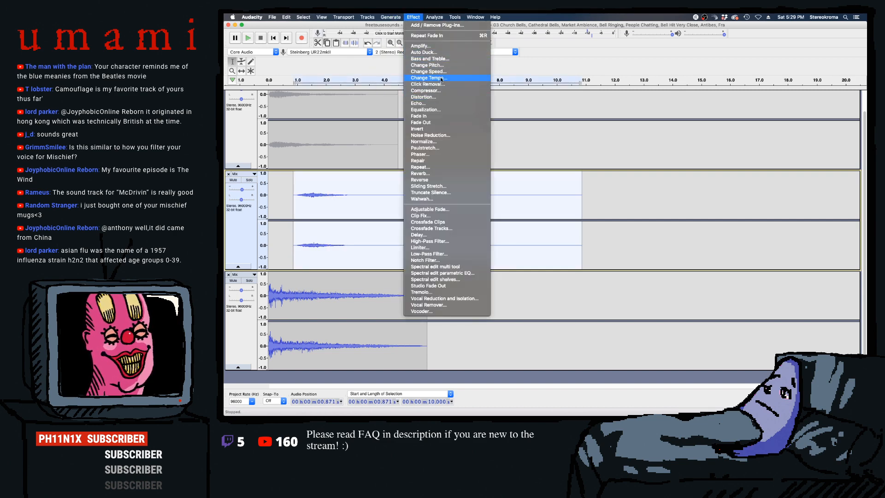
pyautogui.click(450, 66)
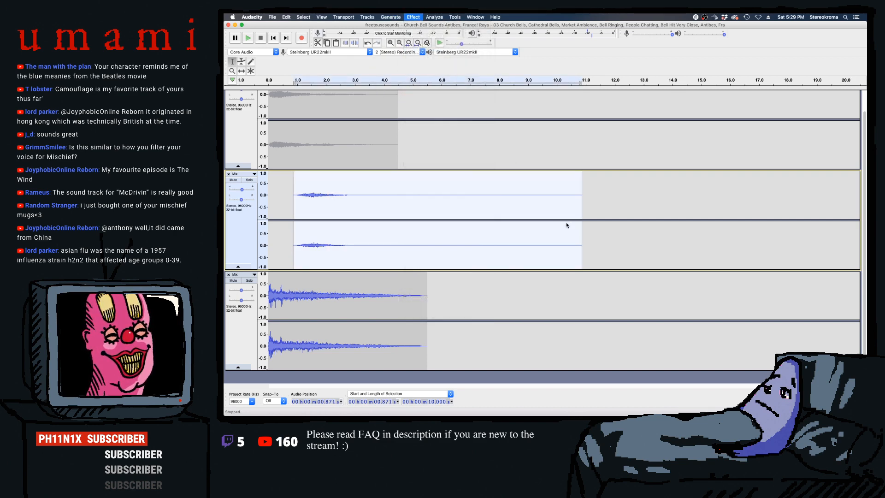
pyautogui.moveTo(548, 247); pyautogui.dragTo(533, 250)
pyautogui.click(607, 277)
# - Try slowing the pitch-shifted clip with Change Speed, and play it while raising the track's gain to +10.0 dB
pyautogui.click(406, 16)
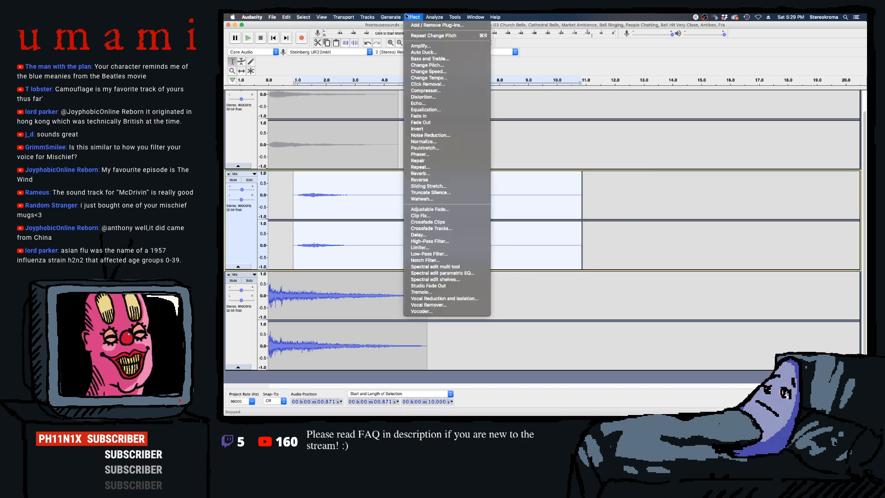
pyautogui.click(426, 72)
pyautogui.click(614, 259)
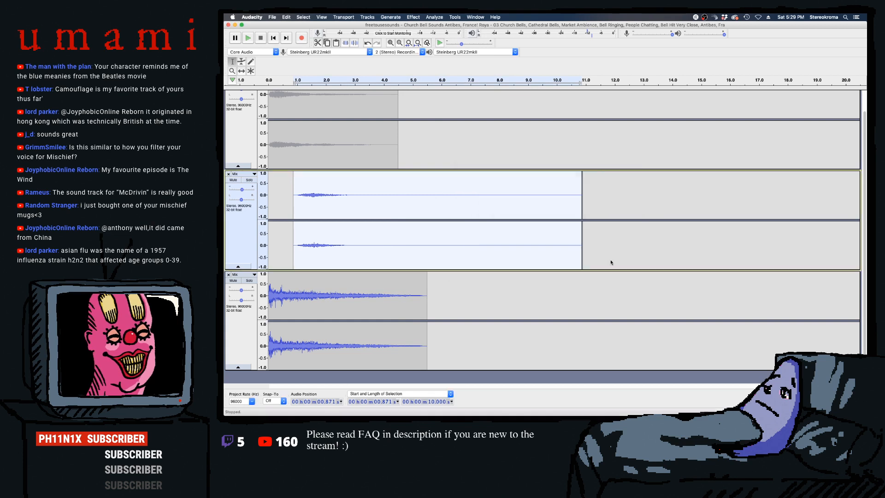
pyautogui.click(611, 261)
pyautogui.click(287, 198)
pyautogui.press('space')
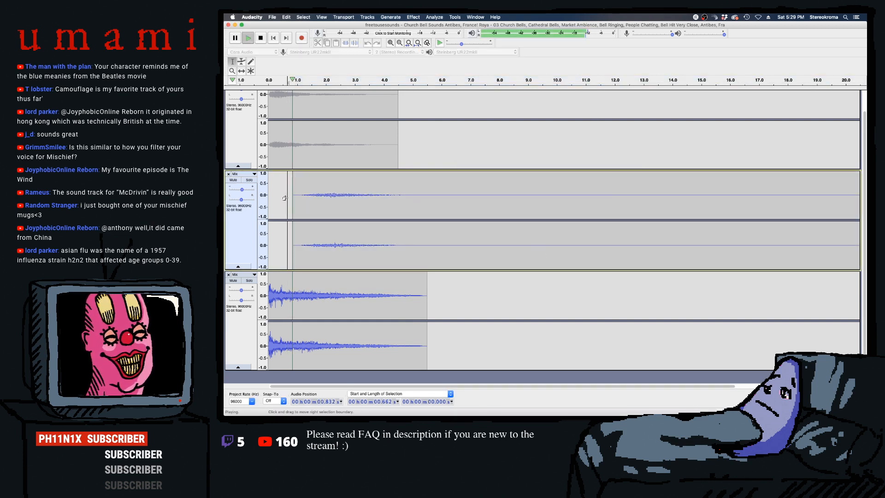
pyautogui.moveTo(242, 189); pyautogui.dragTo(246, 190)
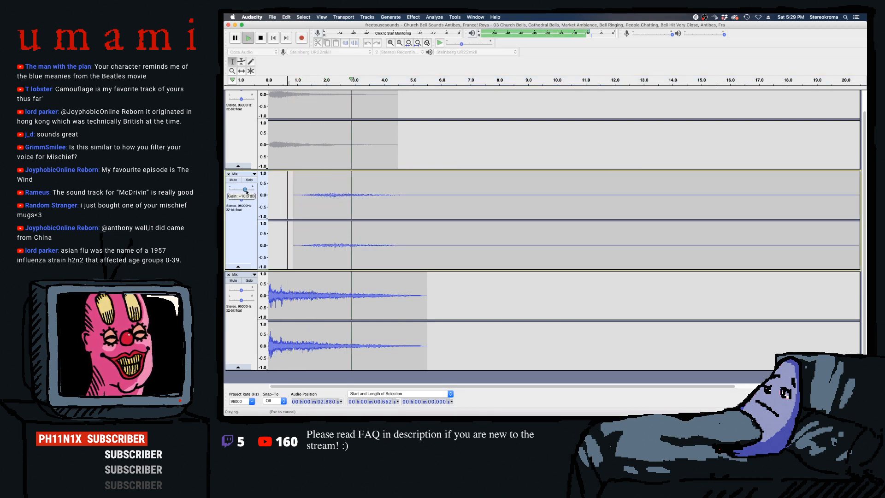
pyautogui.press('space')
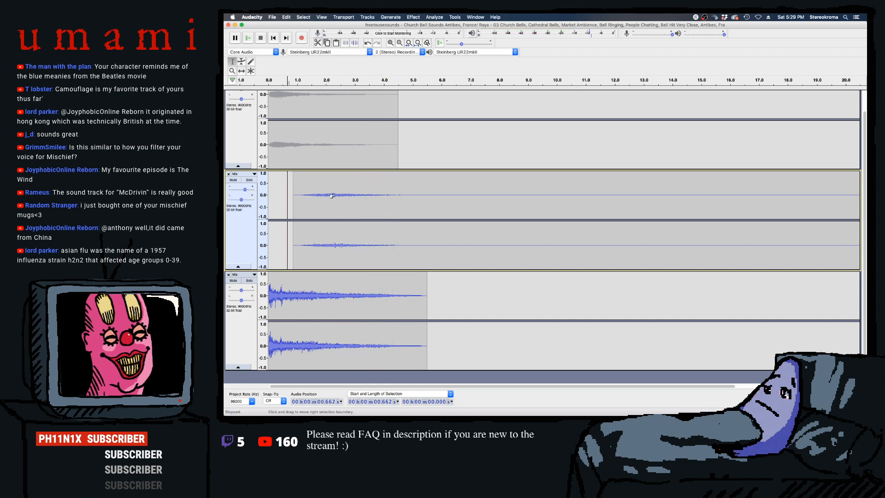
# - Slow the whole faded clip to a length of 20 seconds with Change Speed and play the result
pyautogui.doubleClick(328, 196)
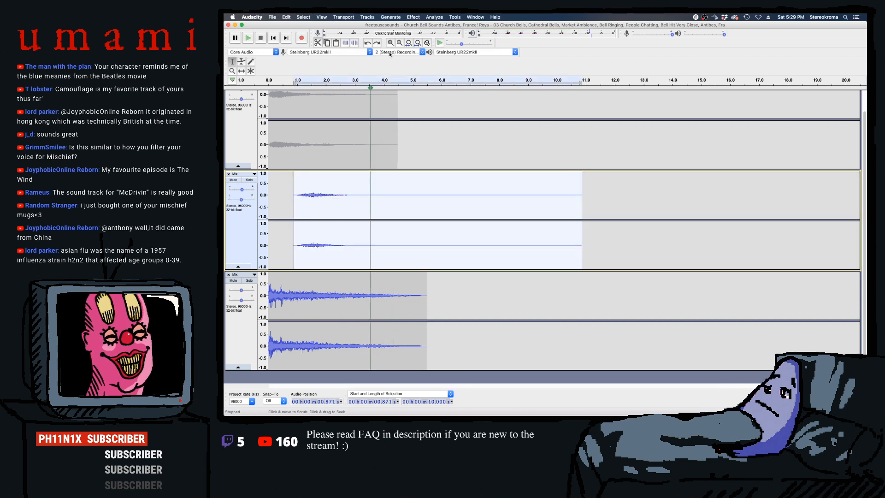
pyautogui.click(413, 17)
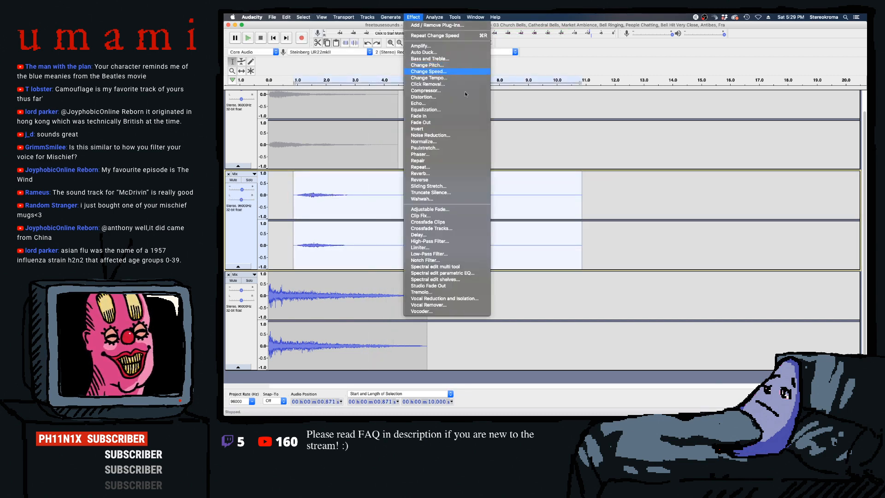
pyautogui.click(448, 72)
pyautogui.click(604, 258)
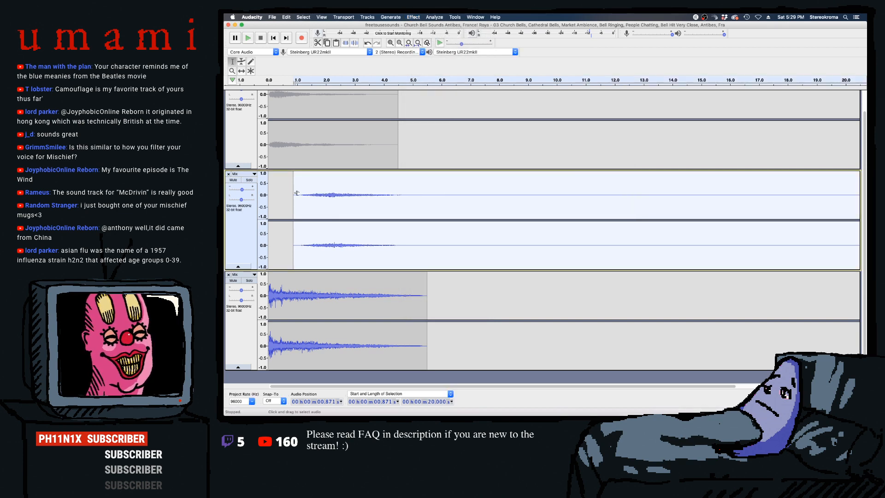
pyautogui.click(280, 194)
pyautogui.press('space')
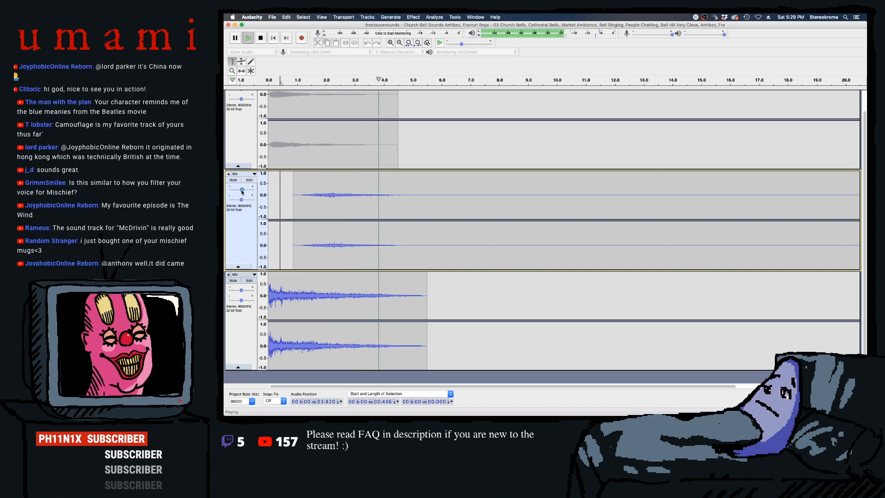
# - Shift the slowed clip earlier so it starts at about 0.2 seconds, and play both Mix layers from the beginning
pyautogui.click(242, 71)
pyautogui.press('space')
pyautogui.moveTo(338, 172); pyautogui.dragTo(320, 173)
pyautogui.press('space')
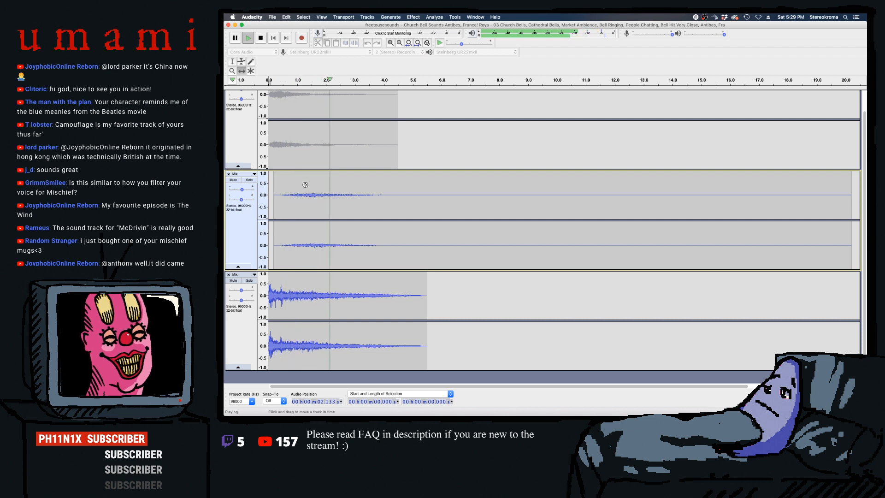
pyautogui.press('space')
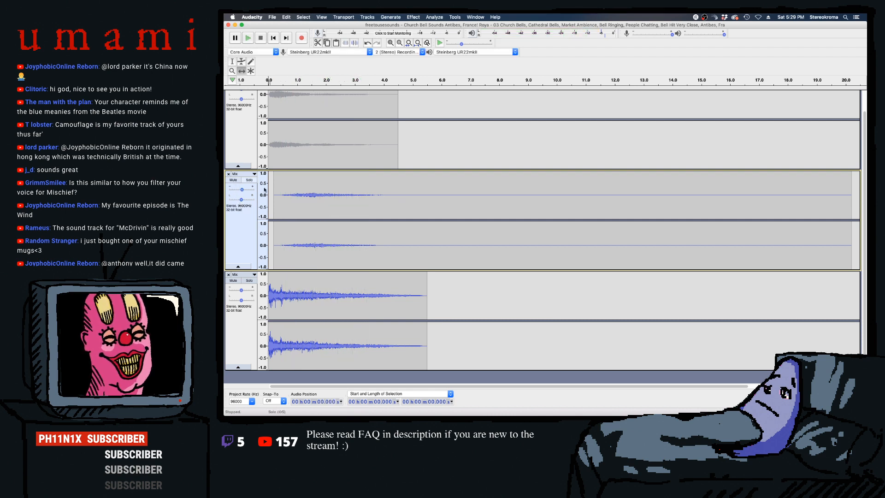
# - Delete the slowed clip's tail from about 4.9 seconds to its end
pyautogui.moveTo(409, 196); pyautogui.dragTo(856, 203)
pyautogui.press('Delete')
# - Mix and render the two Mix layers into a single Mix track
pyautogui.moveTo(436, 292); pyautogui.dragTo(267, 231)
pyautogui.click(368, 17)
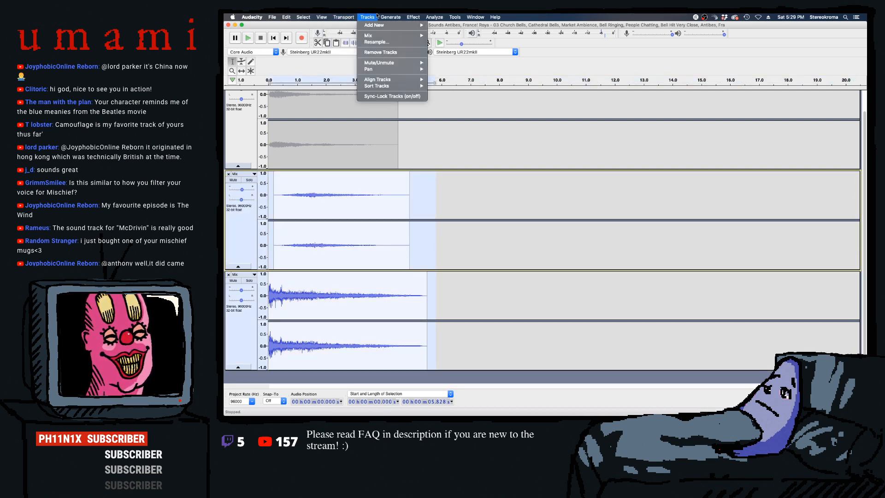
pyautogui.moveTo(391, 35)
pyautogui.click(456, 46)
# - Unmute the church bell track and play it together with the merged Mix track from the beginning
pyautogui.click(280, 148)
pyautogui.click(234, 100)
pyautogui.click(271, 40)
pyautogui.press('space')
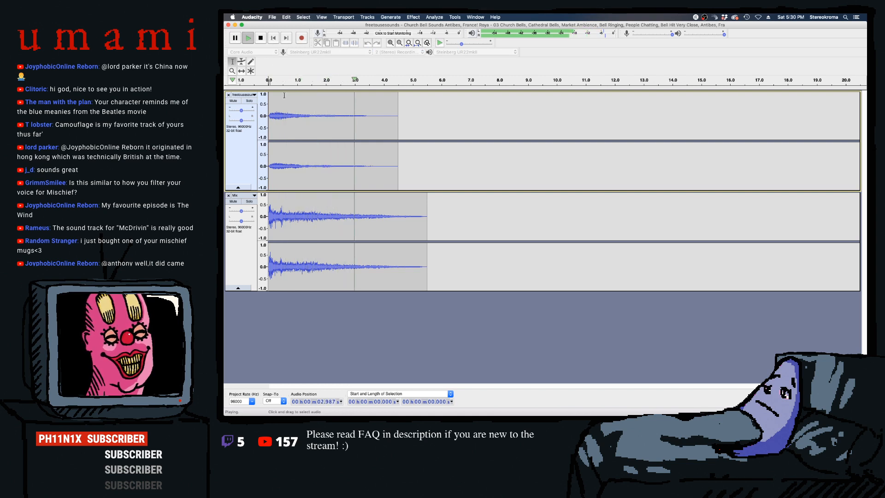
pyautogui.press('space')
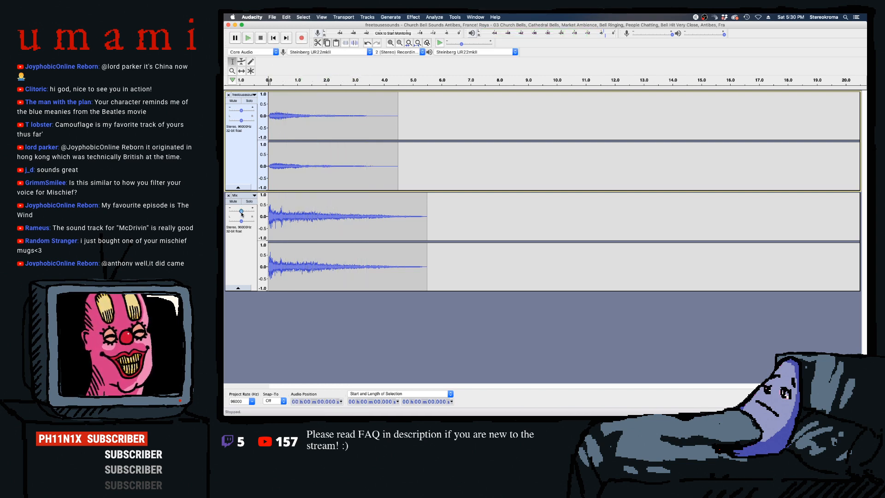
# - Lower the merged Mix track's gain to about -5 dB and play both tracks
pyautogui.moveTo(242, 213); pyautogui.dragTo(239, 212)
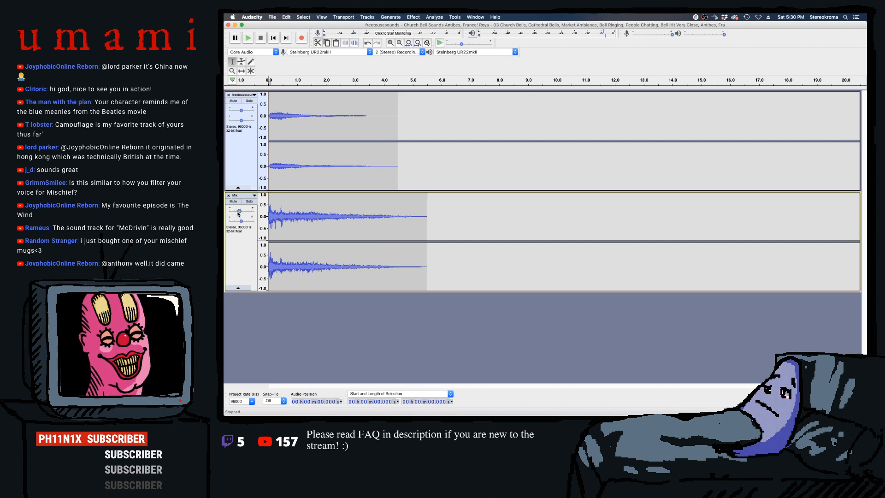
pyautogui.press('space')
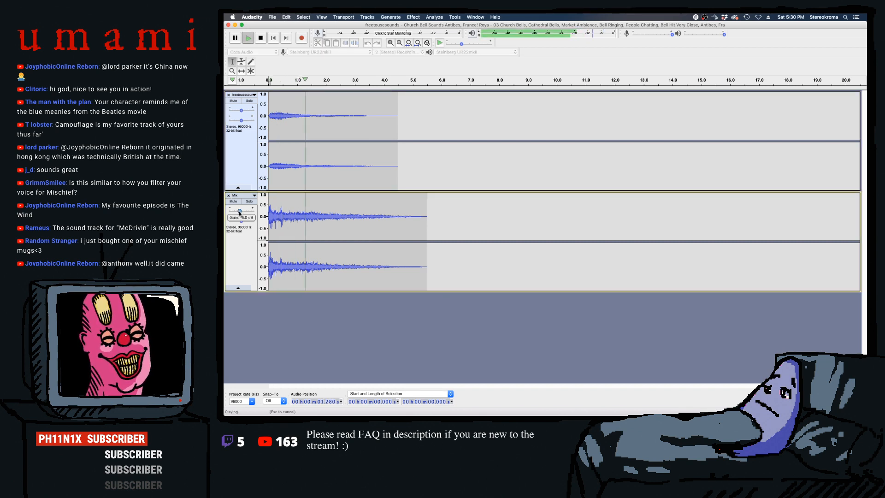
pyautogui.press('space')
# - Apply Fade Out to the whole merged Mix clip three times in a row
pyautogui.doubleClick(296, 215)
pyautogui.click(412, 17)
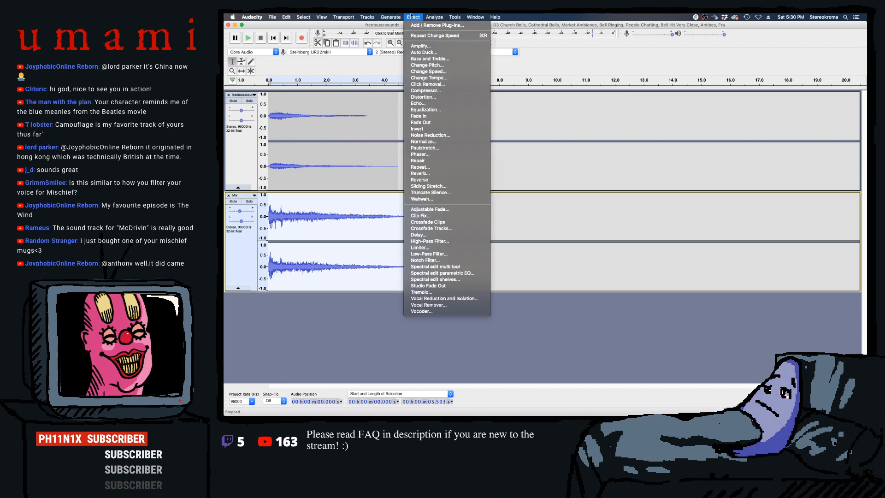
pyautogui.click(443, 122)
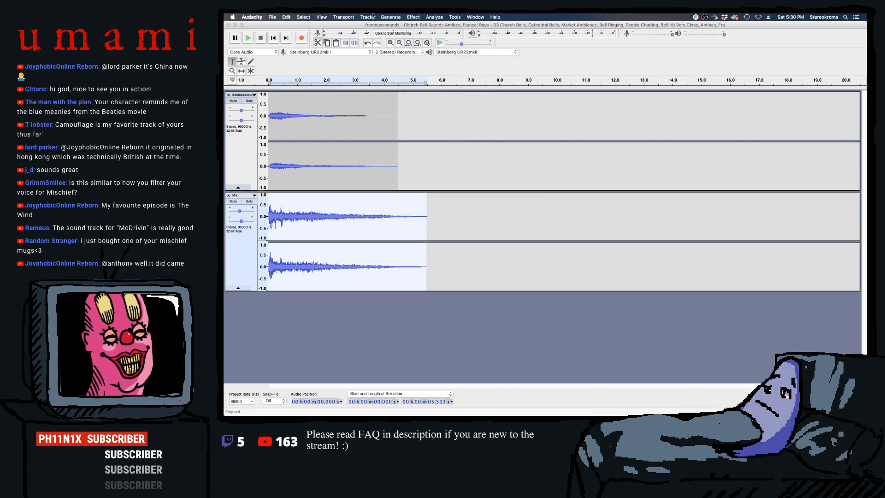
pyautogui.click(371, 17)
pyautogui.click(449, 123)
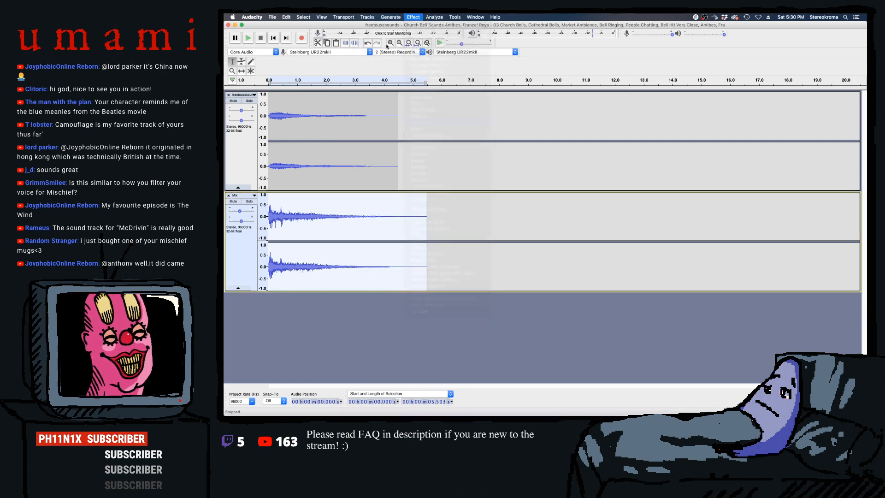
pyautogui.click(390, 17)
pyautogui.moveTo(413, 17)
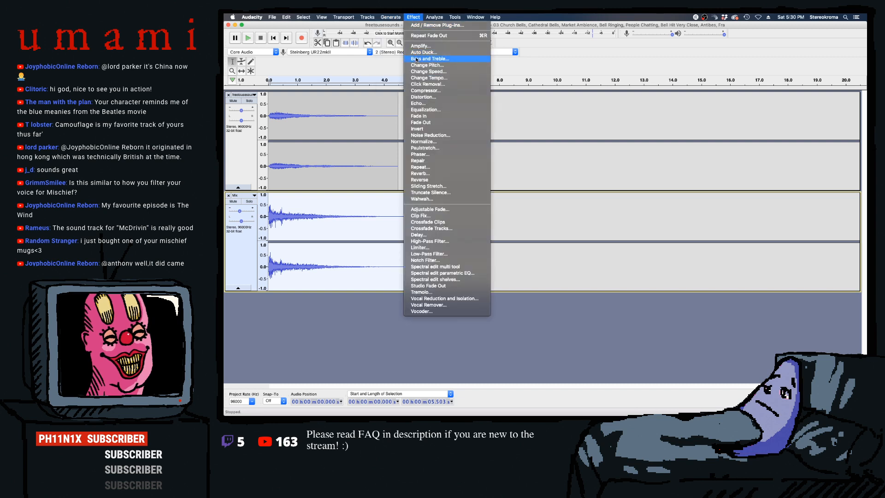
pyautogui.click(421, 37)
# - Play the faded Mix clip, raise its track's gain and play it again with the church bell track
pyautogui.press('space')
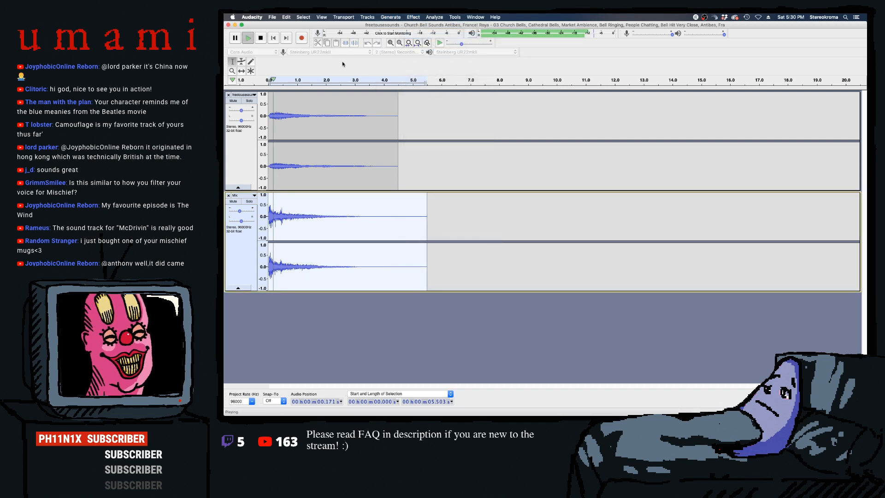
pyautogui.press('space')
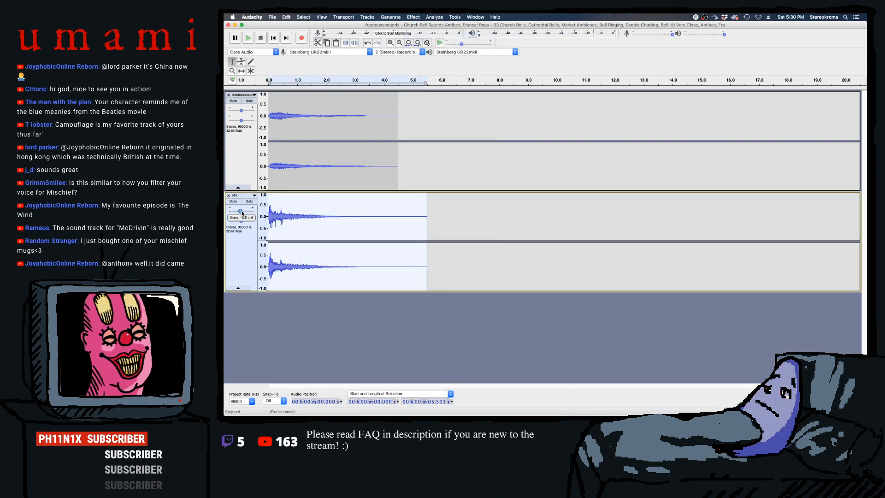
pyautogui.press('space')
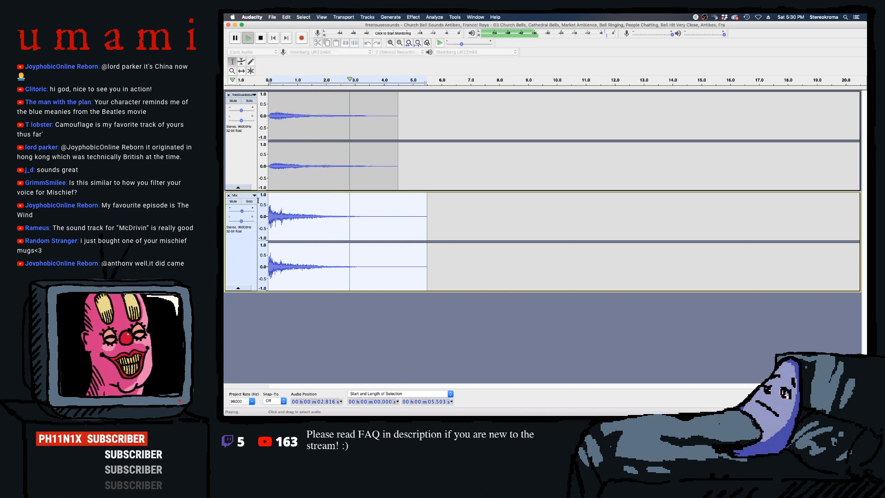
pyautogui.press('space')
# - Try a fade-in over about the first 0.15 seconds of the Mix clip and play it
pyautogui.press('super+1')
pyautogui.press('super+1')
pyautogui.press('super+1')
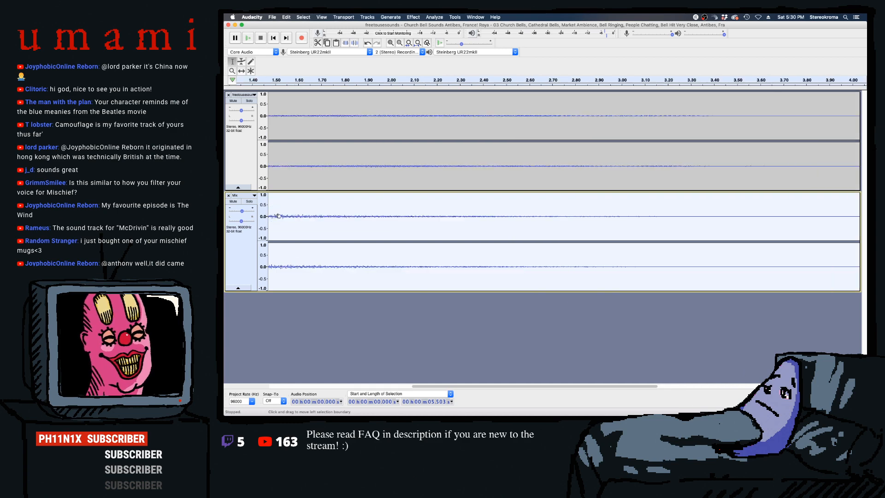
pyautogui.press('super+2')
pyautogui.press('super+1')
pyautogui.press('super+1')
pyautogui.press('super+1')
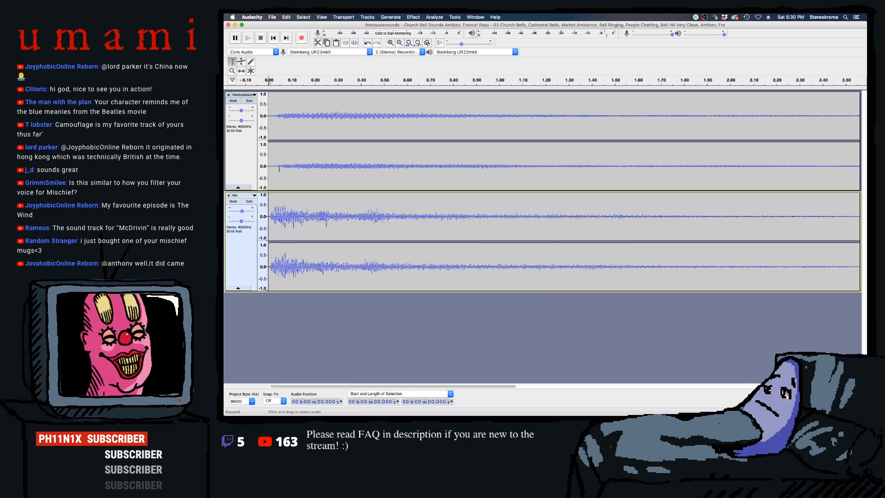
pyautogui.moveTo(268, 210); pyautogui.dragTo(302, 210)
pyautogui.click(413, 18)
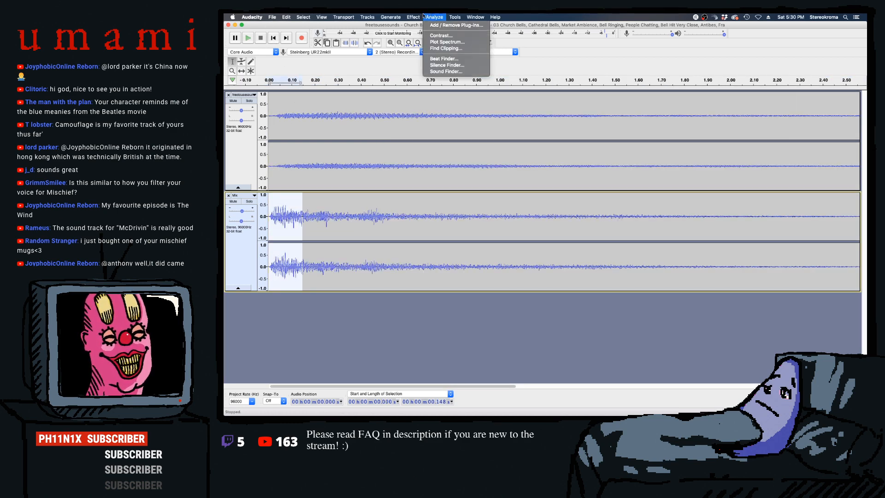
pyautogui.click(419, 116)
pyautogui.press('space')
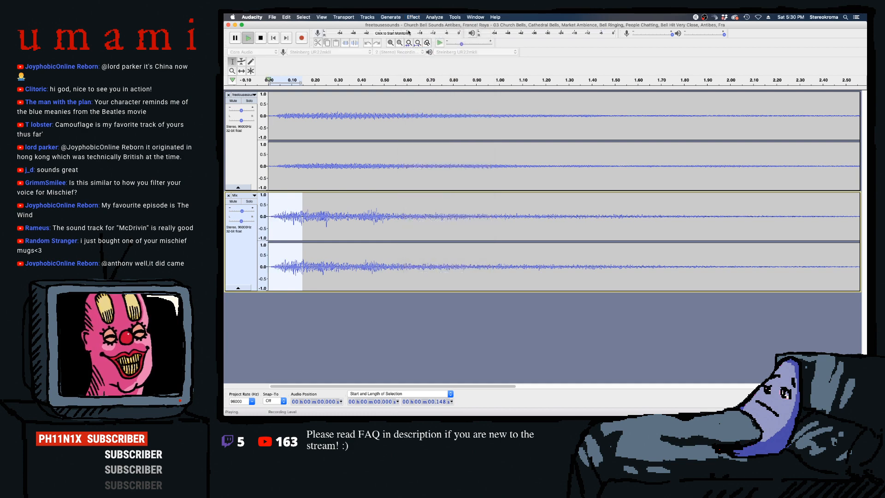
# - Try deleting about the first 0.14 seconds of the Mix clip, fading in its new start and playing from the beginning
pyautogui.click(269, 161)
pyautogui.moveTo(301, 208); pyautogui.dragTo(280, 203)
pyautogui.press('Delete')
pyautogui.click(391, 17)
pyautogui.moveTo(413, 17)
pyautogui.click(415, 36)
pyautogui.click(273, 40)
pyautogui.press('space')
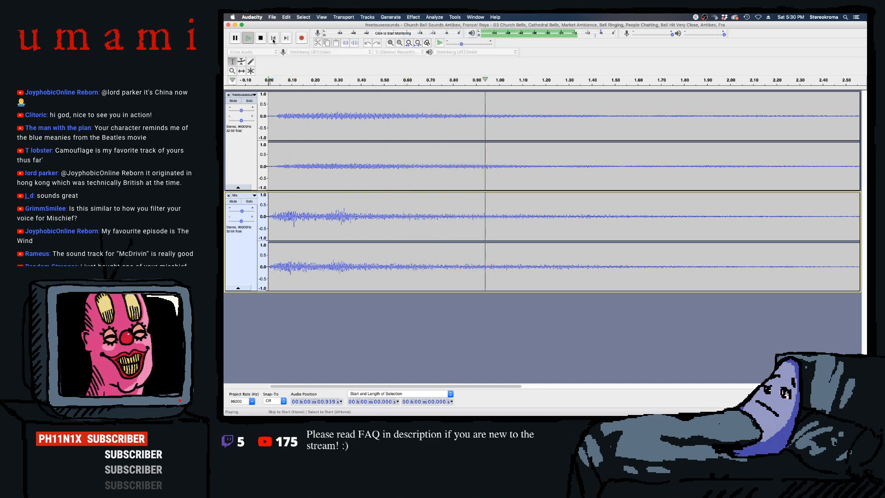
# - Undo the start deletion and the fade-ins on the Mix clip
pyautogui.press('space')
pyautogui.moveTo(299, 211); pyautogui.dragTo(266, 198)
pyautogui.press('super+z')
pyautogui.press('super+z')
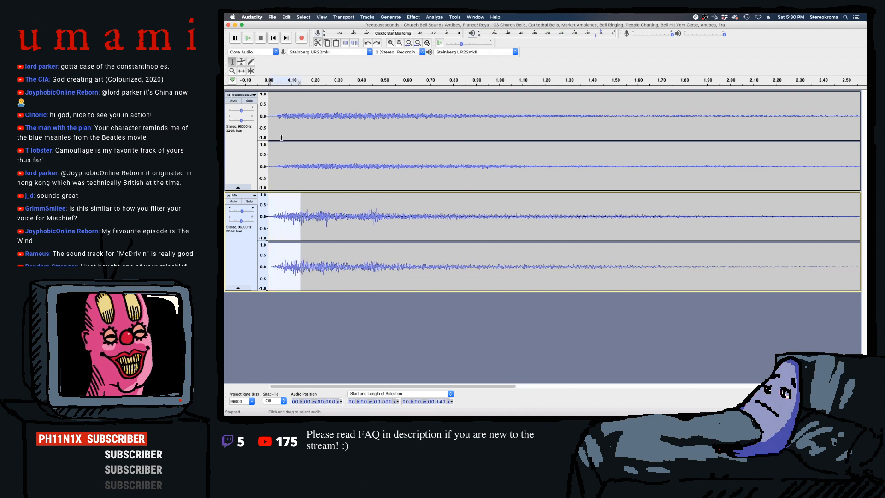
pyautogui.click(274, 40)
pyautogui.press('super+z')
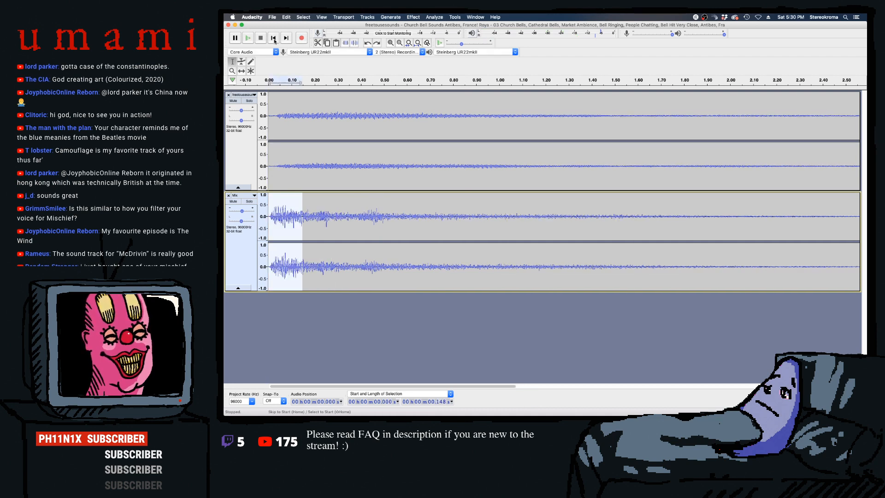
pyautogui.press('space')
pyautogui.press('super+z')
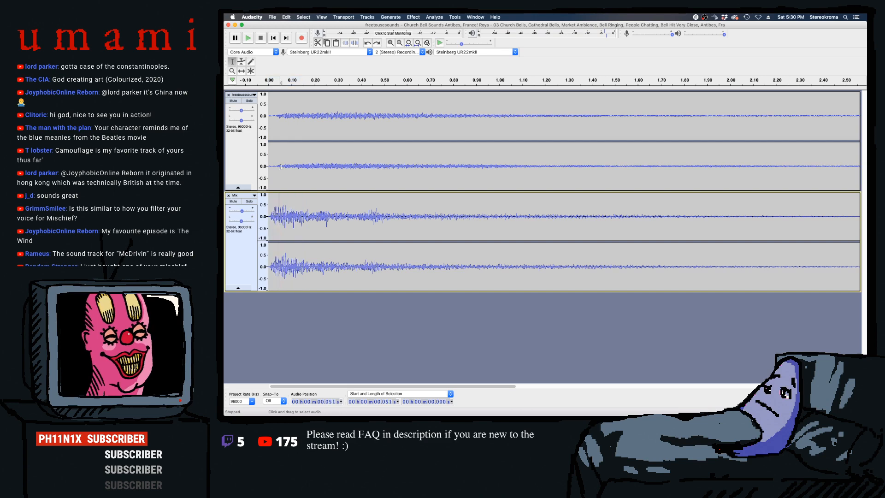
# - Play the church bell and Mix tracks together from the beginning
pyautogui.press('super+3')
pyautogui.press('super+3')
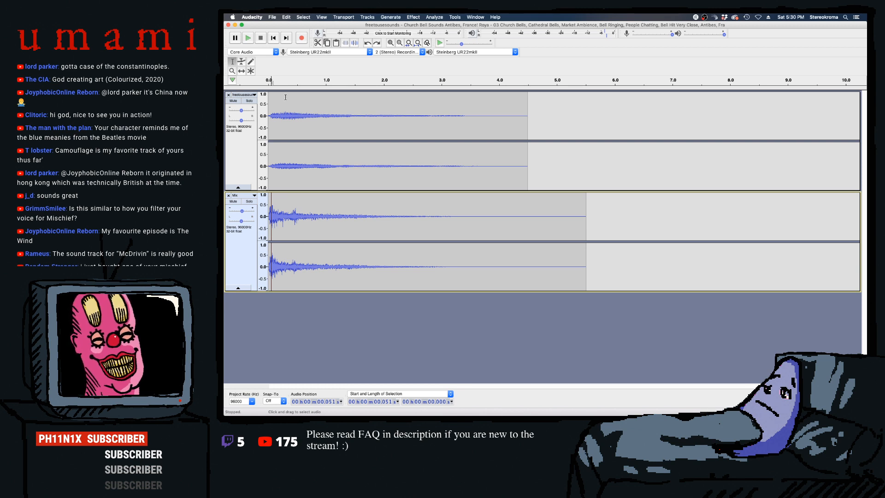
pyautogui.click(277, 41)
pyautogui.press('space')
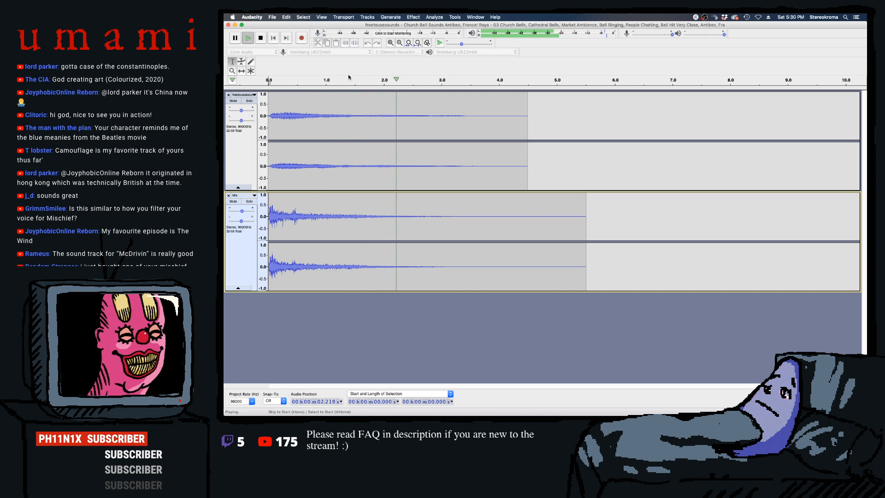
pyautogui.press('space')
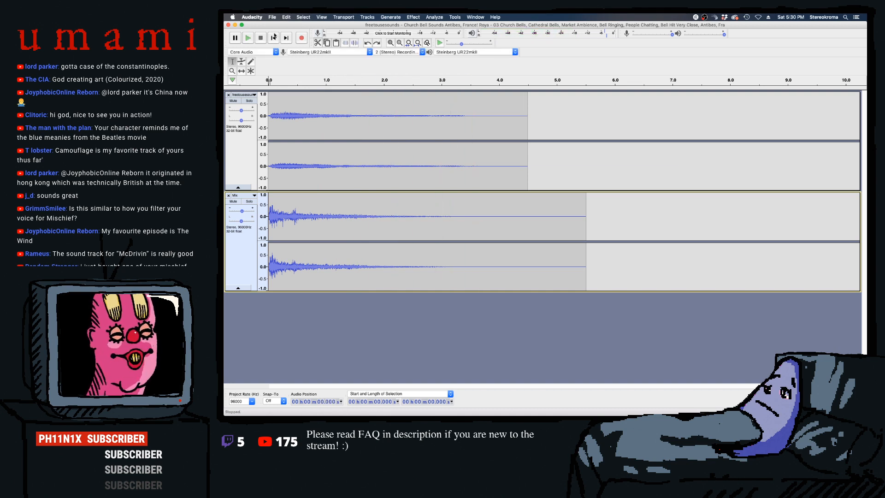
# - Start an audio export and choose the Custom Clips folder on the Blue Sound Library drive as its destination
pyautogui.click(272, 17)
pyautogui.moveTo(285, 66)
pyautogui.click(357, 72)
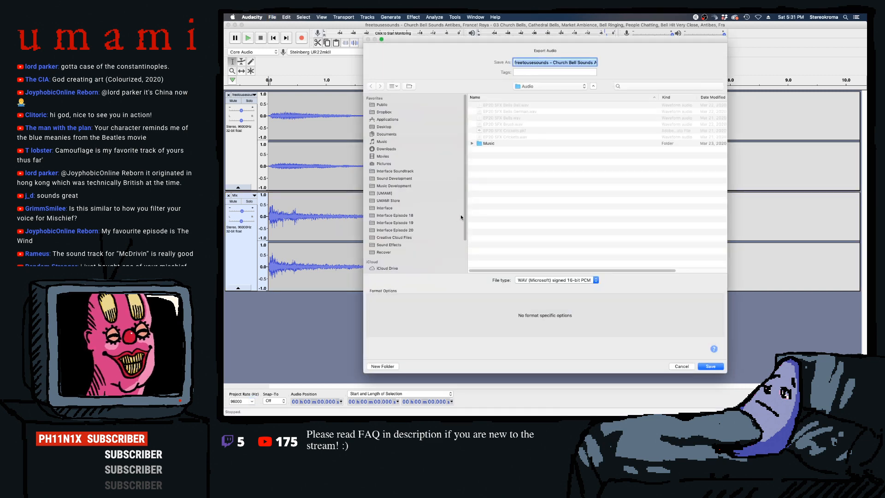
pyautogui.scroll(-3, 397, 250)
pyautogui.click(395, 246)
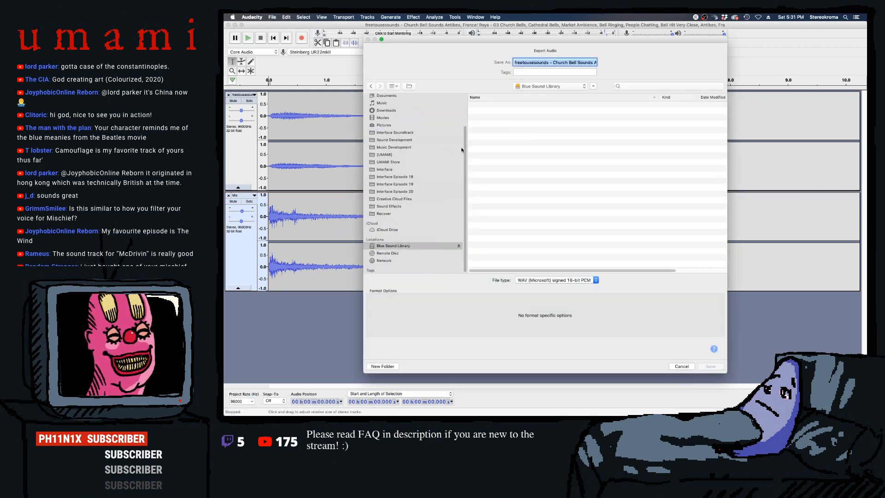
pyautogui.doubleClick(488, 106)
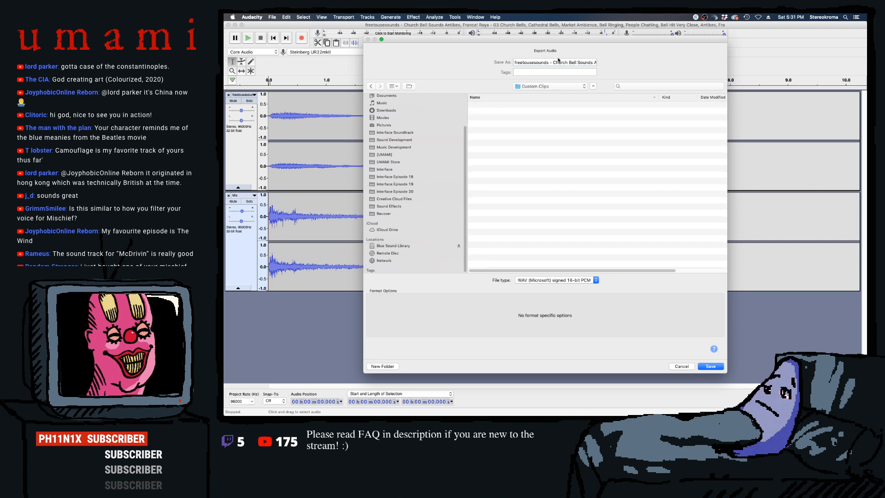
# - Name the export "Distorded Piano Pile Driver V01" and set its file type to WAV (Microsoft) signed 24-bit PCM
pyautogui.click(578, 62)
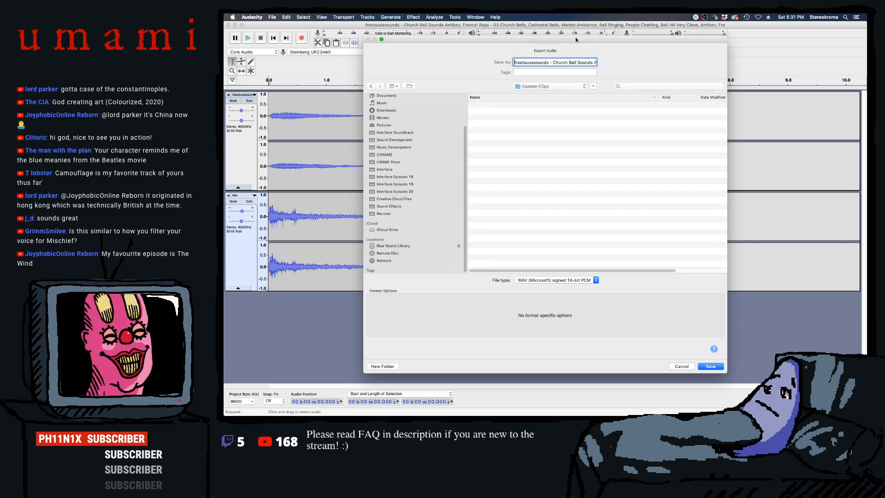
pyautogui.tripleClick(574, 61)
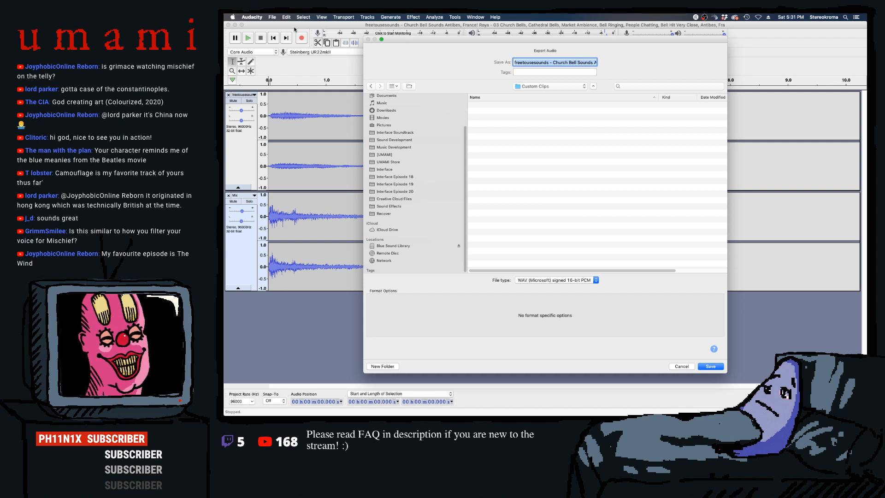
pyautogui.write('Distorded Piano Pile Driver V01')
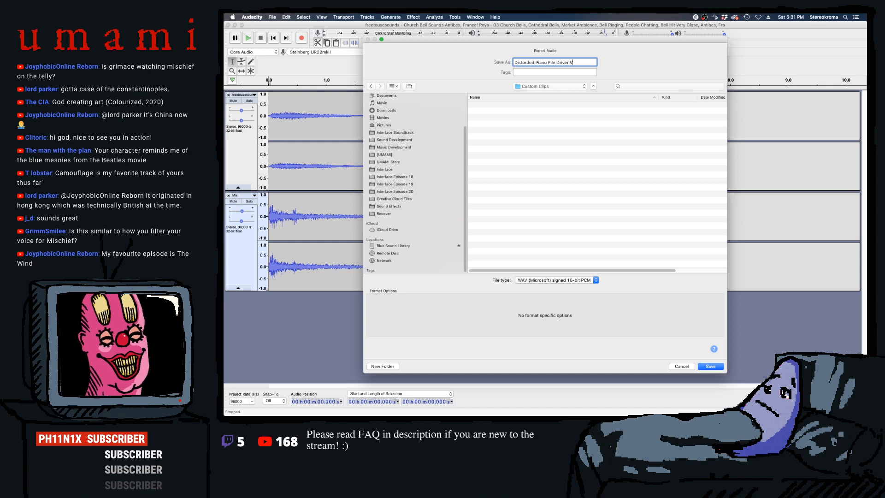
pyautogui.click(535, 280)
pyautogui.click(537, 285)
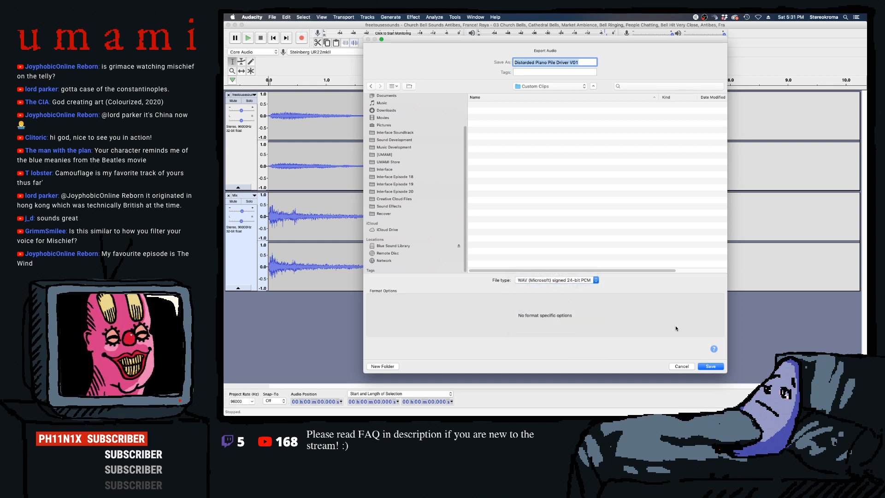
# - Save the export with all metadata tags cleared
pyautogui.click(710, 367)
pyautogui.click(600, 235)
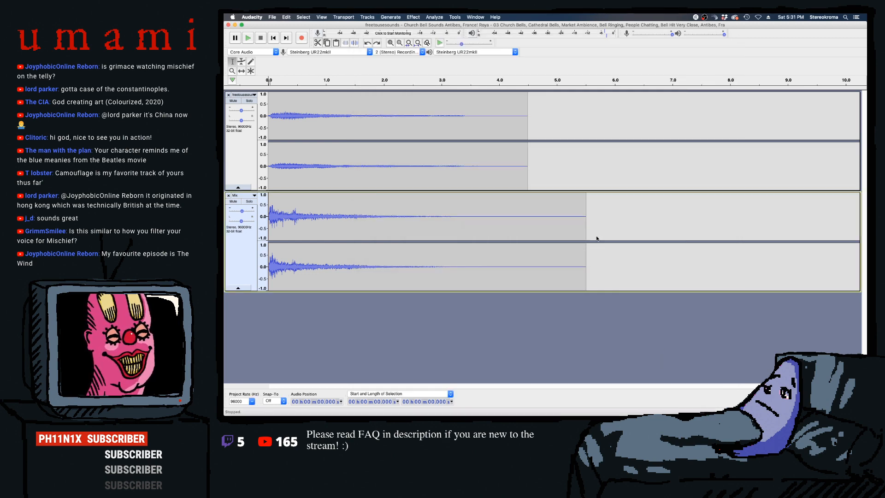
pyautogui.click(492, 254)
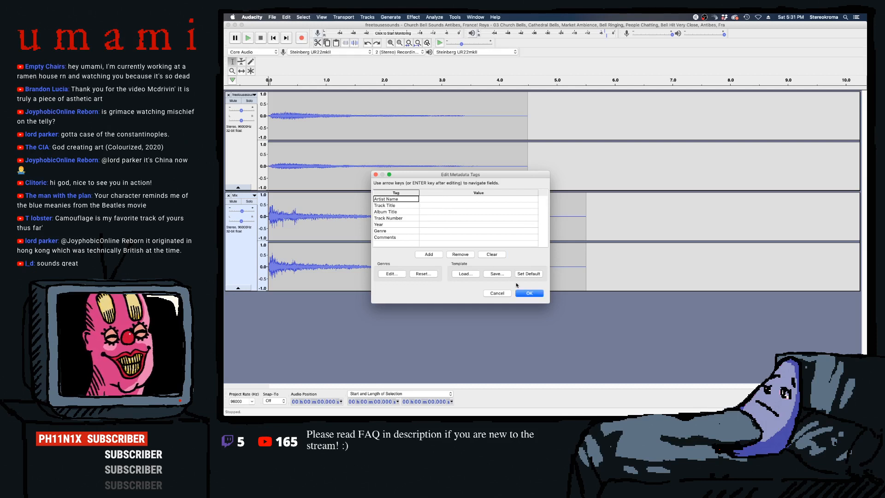
pyautogui.click(529, 293)
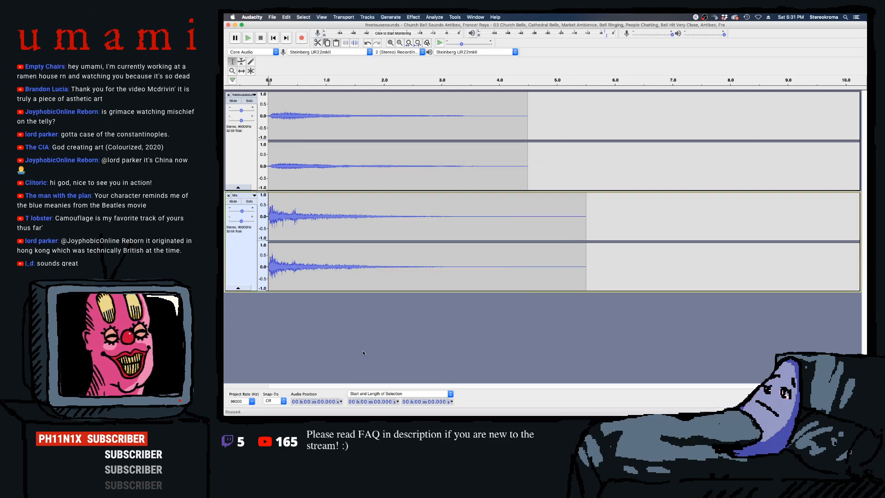
# - Set the project rate to 48000 Hz
pyautogui.click(251, 401)
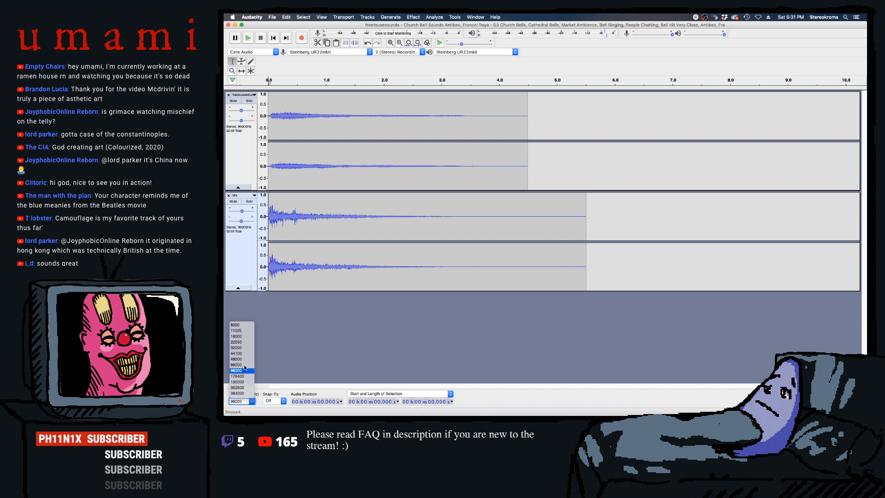
pyautogui.click(242, 359)
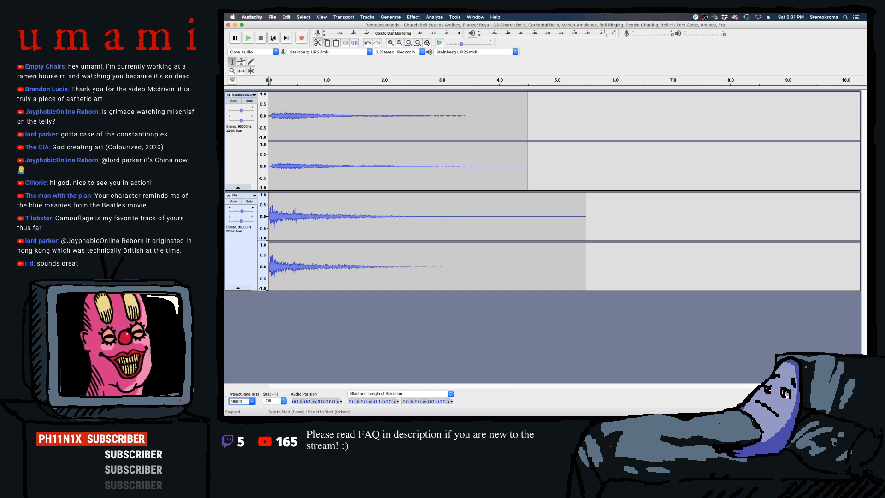
# - Set up another WAV export to Custom Clips under the name "Distorded Piano Pile Driver V01" with WAV (Microsoft) signed 24-bit PCM
pyautogui.click(272, 17)
pyautogui.moveTo(284, 65)
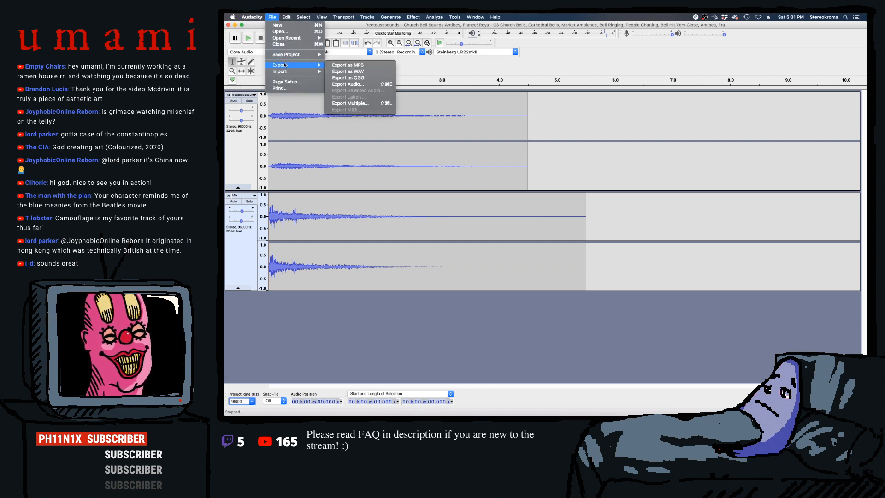
pyautogui.click(354, 72)
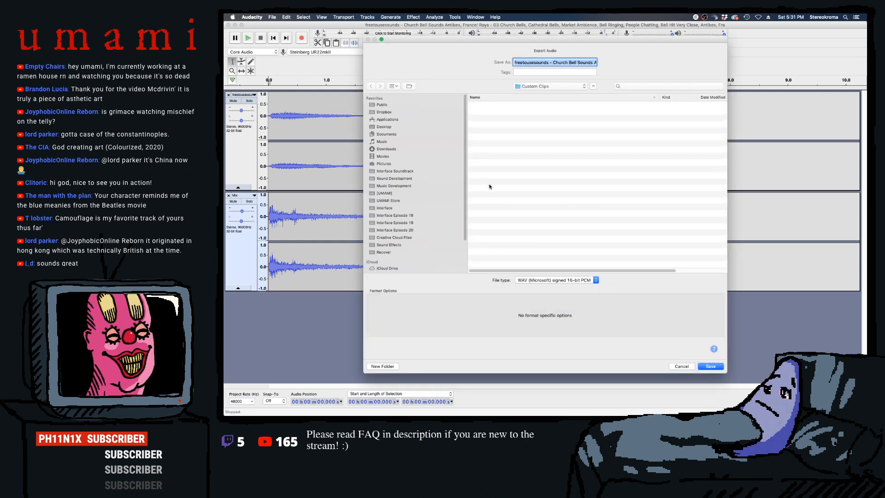
pyautogui.click(527, 106)
pyautogui.click(578, 280)
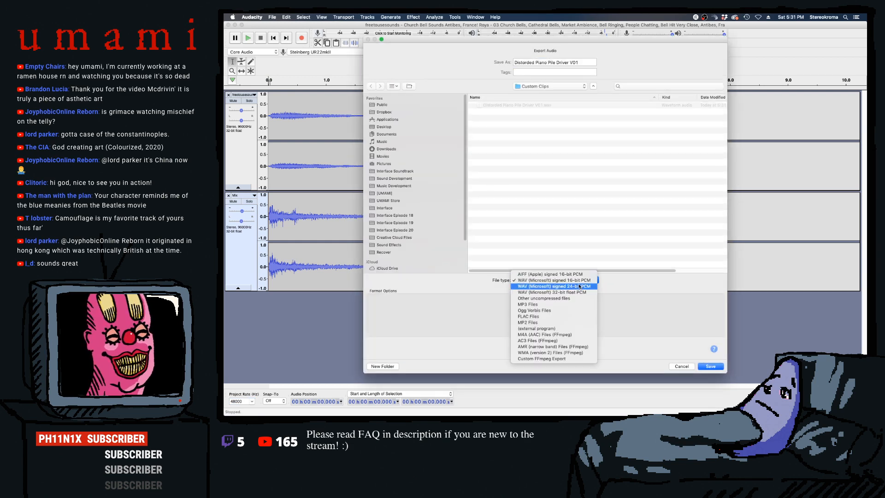
pyautogui.click(577, 286)
# - Save the export over the existing "Distorded Piano Pile Driver V01.wav" with the metadata tags left empty
pyautogui.click(710, 366)
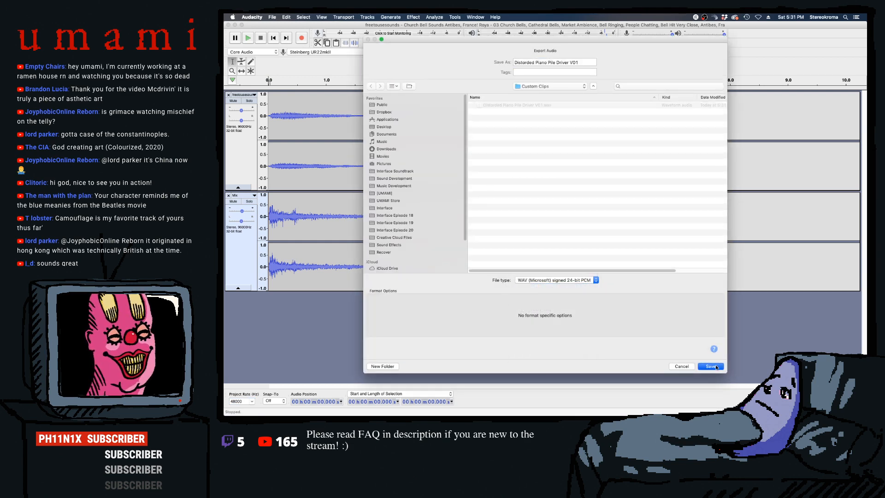
pyautogui.click(601, 151)
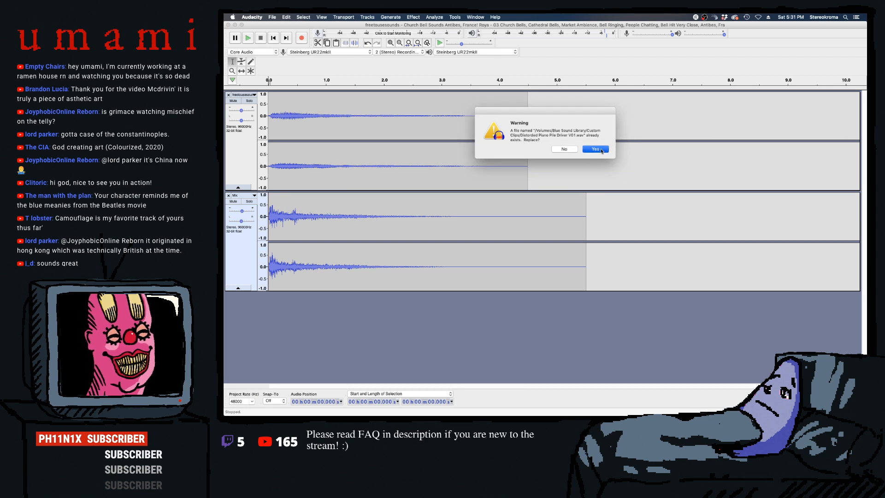
pyautogui.click(602, 235)
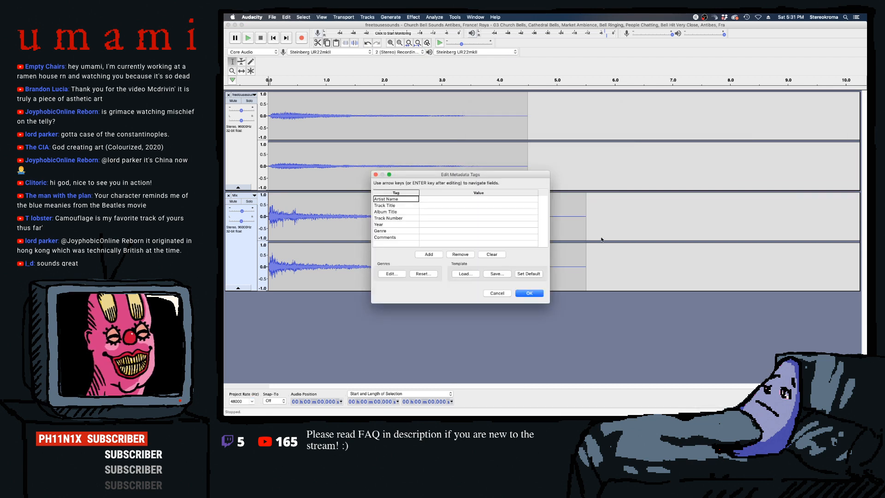
pyautogui.click(526, 294)
# - Switch to Logic Pro X, return the playhead to the start and add a software instrument track below Interface Warped Piano
pyautogui.moveTo(659, 403)
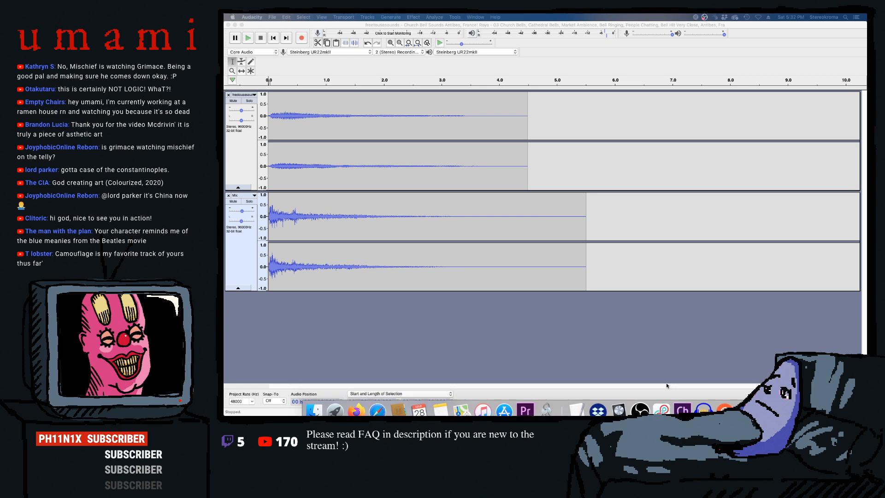
pyautogui.click(671, 406)
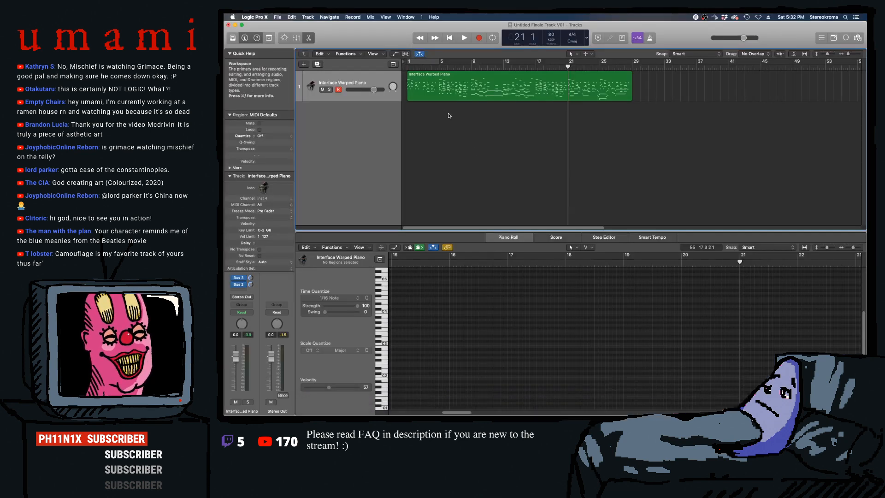
pyautogui.press('Return')
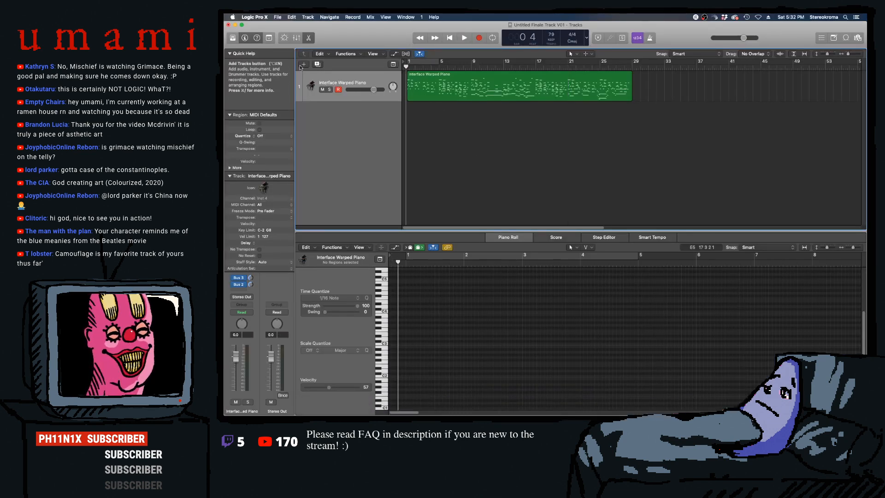
pyautogui.click(304, 64)
pyautogui.click(648, 131)
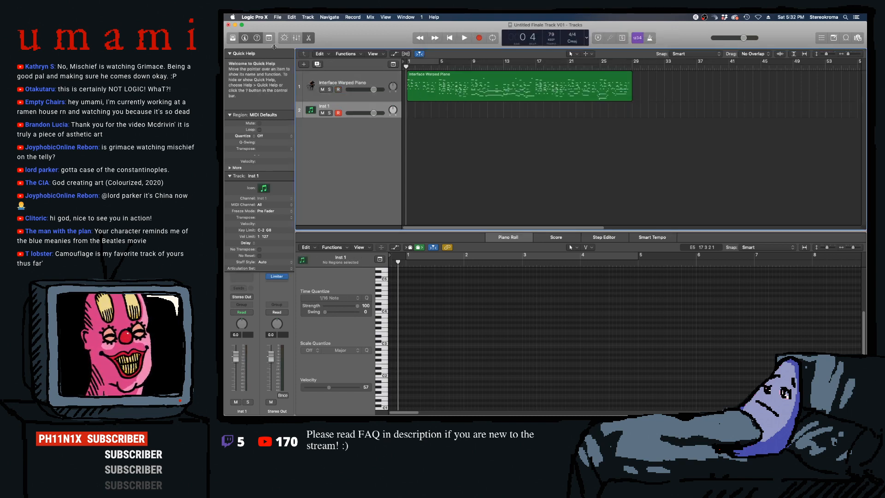
# - Load a stereo Alchemy instrument on the new track and initialize its preset
pyautogui.click(229, 54)
pyautogui.click(230, 63)
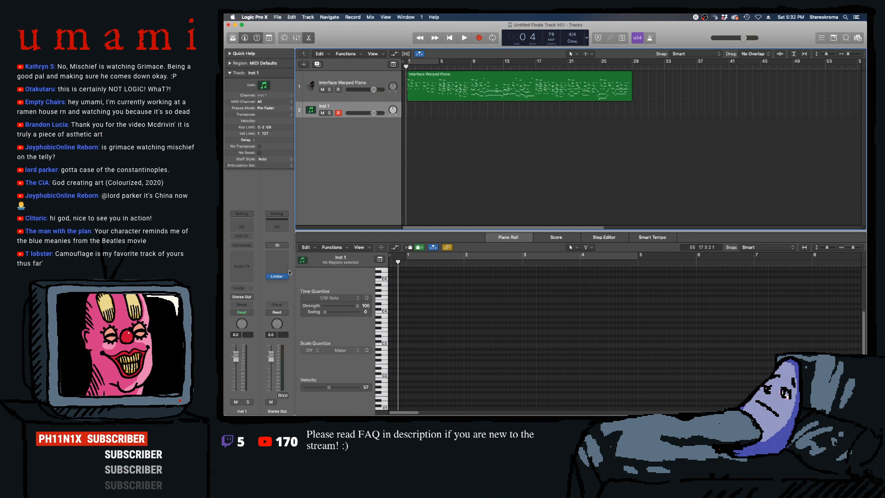
pyautogui.click(251, 247)
pyautogui.moveTo(294, 293)
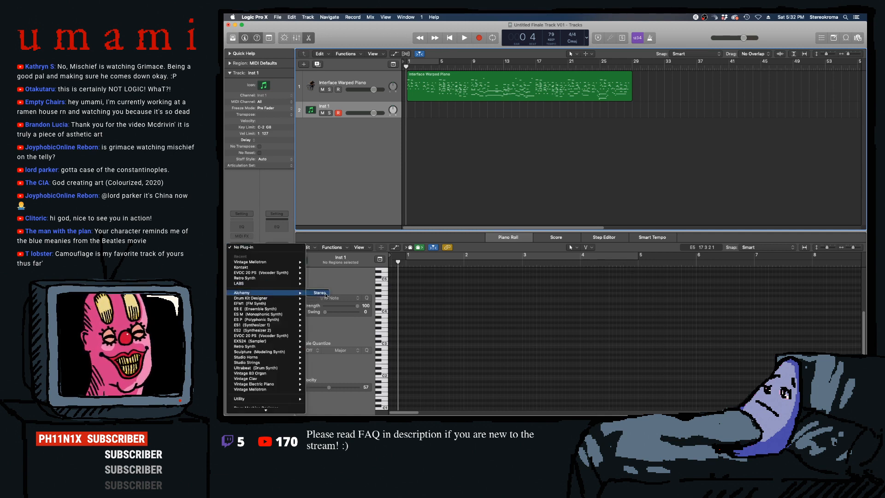
pyautogui.click(323, 294)
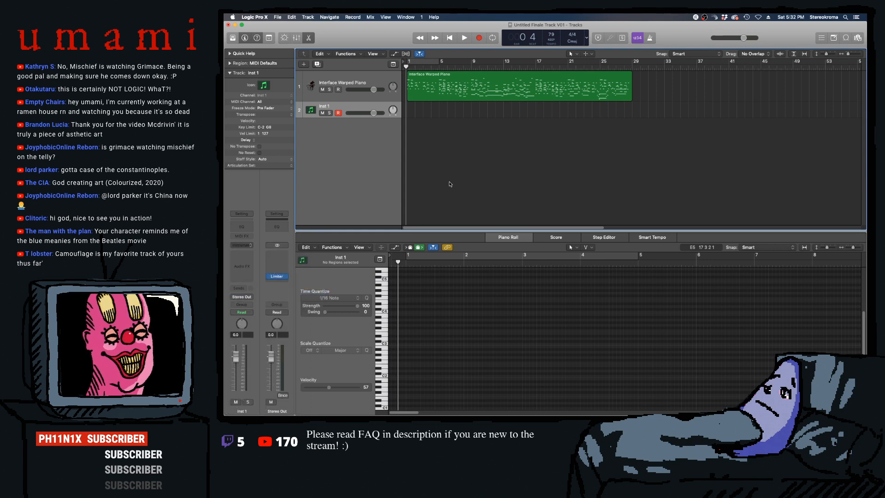
pyautogui.press('v')
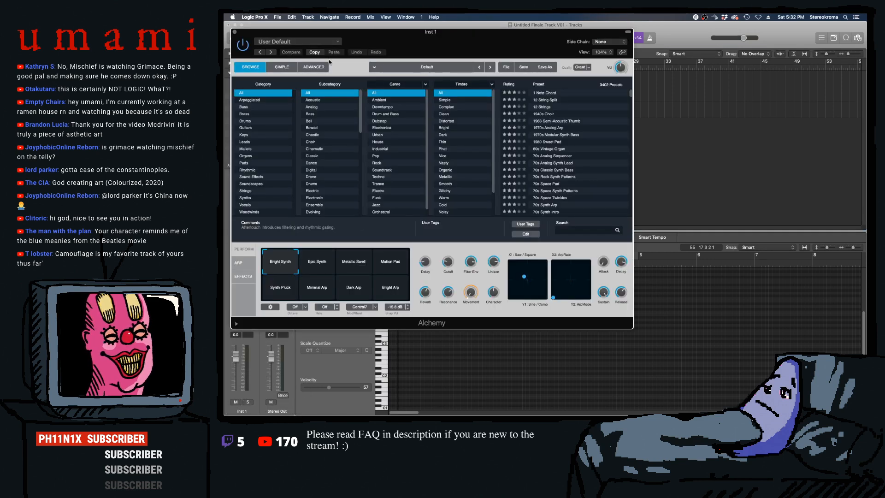
pyautogui.click(511, 68)
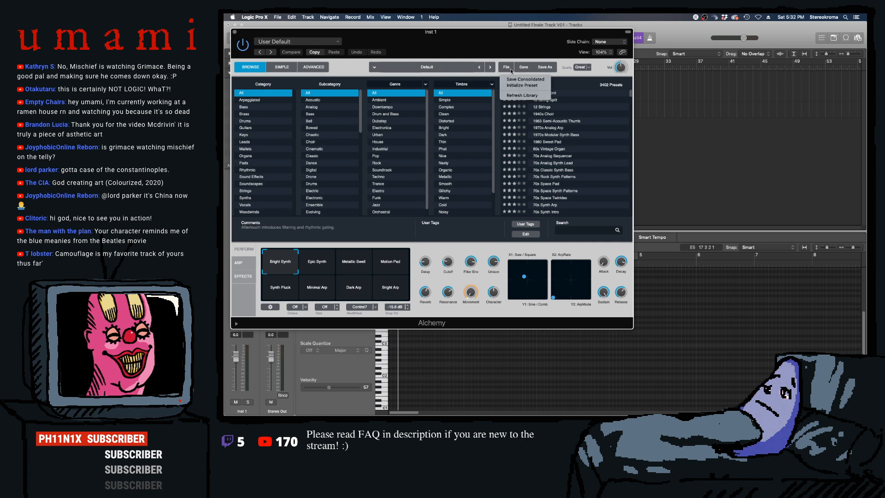
pyautogui.click(532, 87)
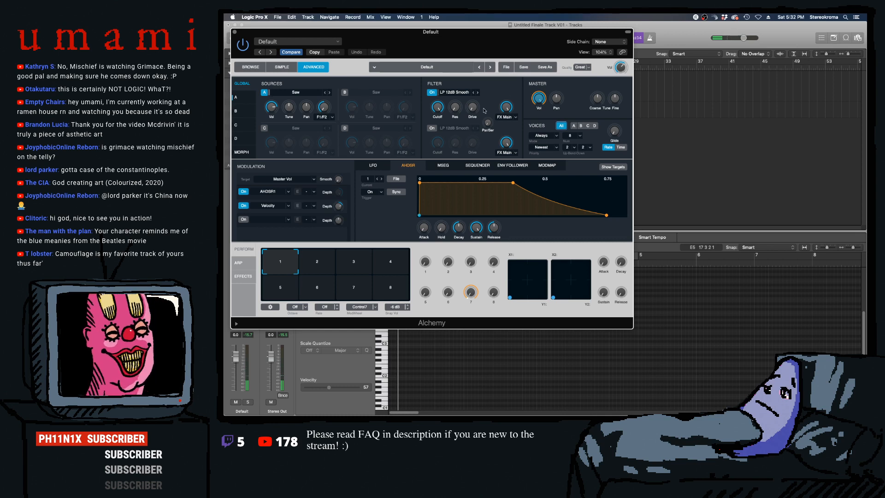
# - Start an audio import for Alchemy's source A and browse to the Blue Sound Library drive
pyautogui.click(300, 94)
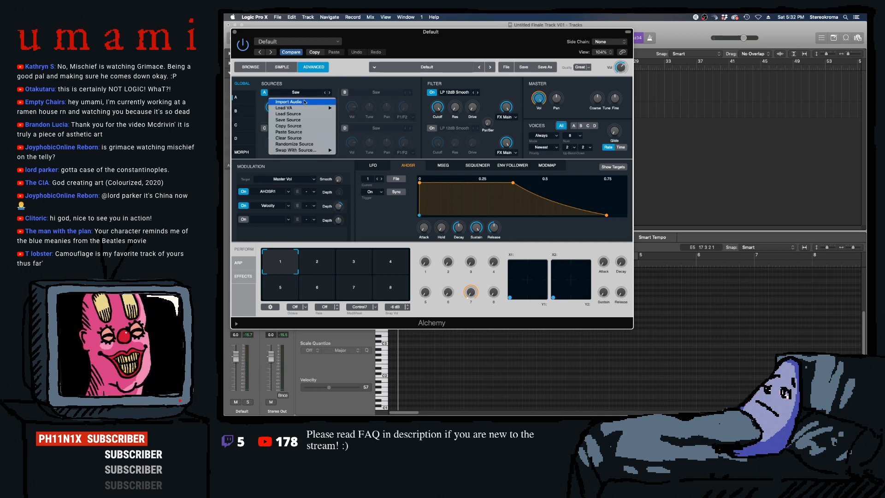
pyautogui.click(317, 103)
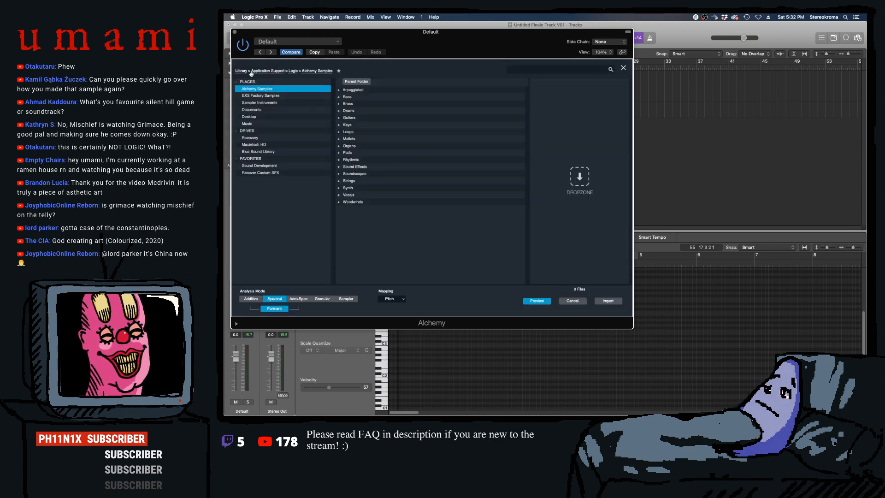
pyautogui.click(297, 262)
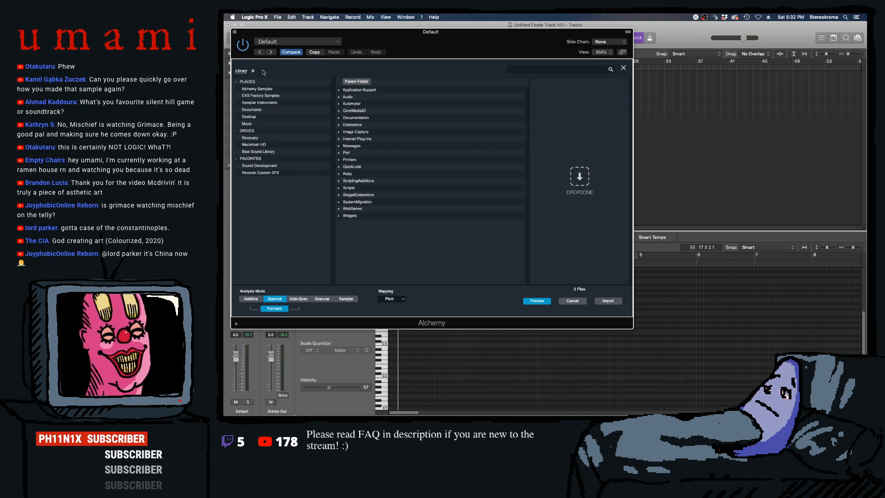
pyautogui.click(260, 166)
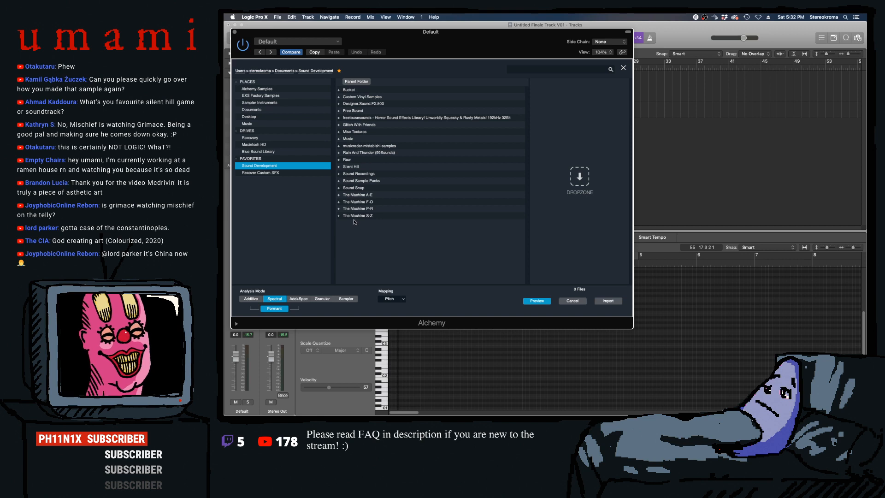
pyautogui.click(266, 174)
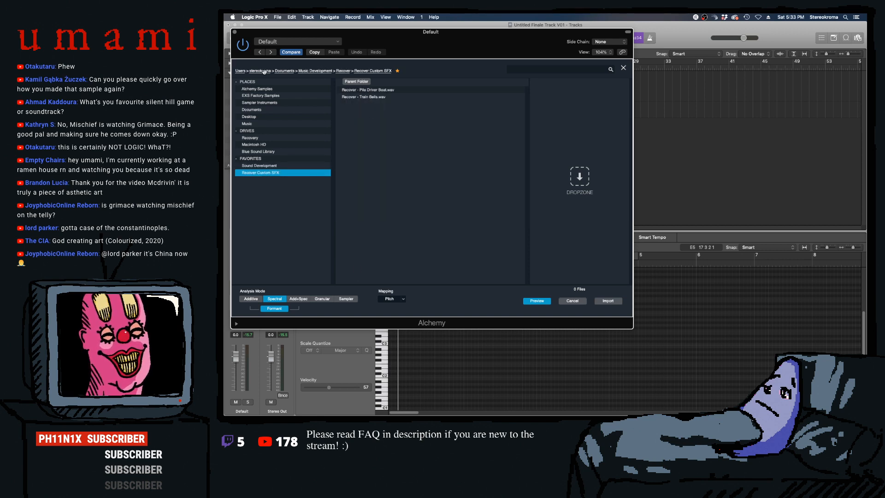
pyautogui.click(240, 71)
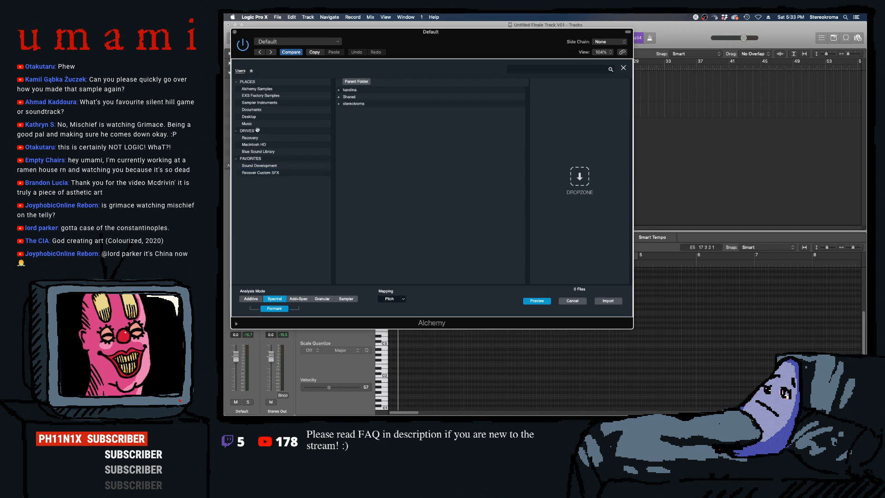
pyautogui.click(257, 146)
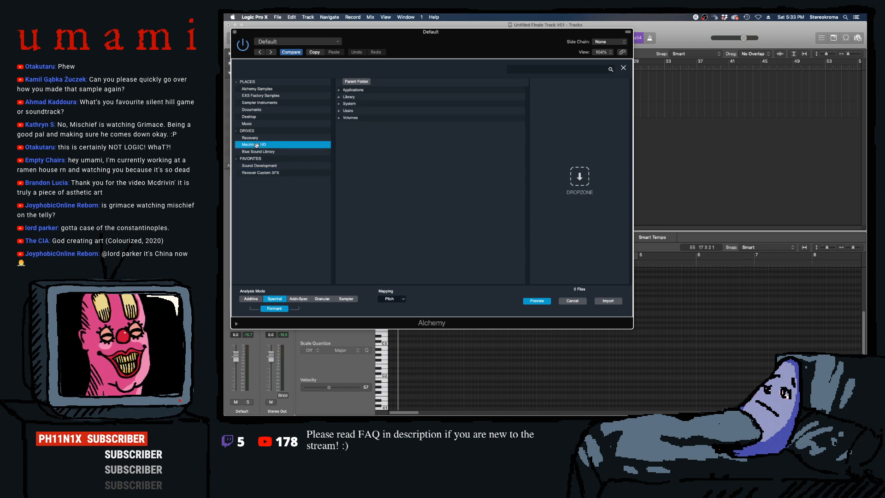
pyautogui.doubleClick(361, 122)
pyautogui.click(361, 91)
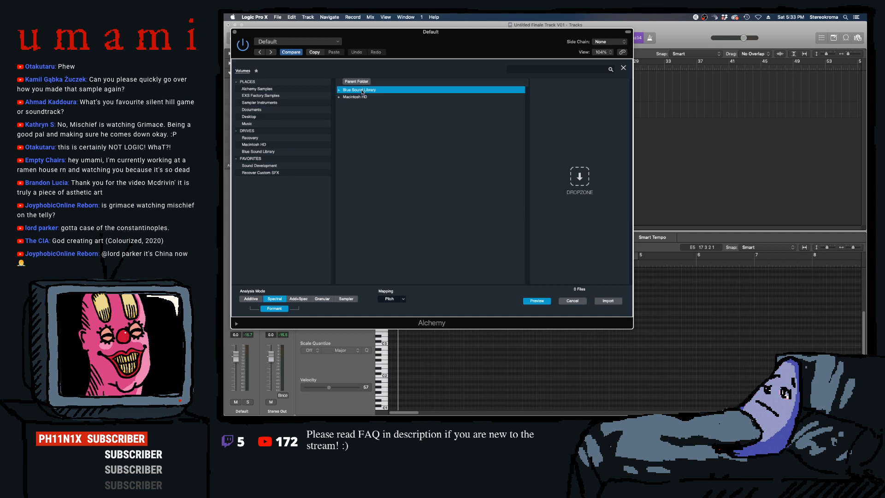
pyautogui.doubleClick(355, 91)
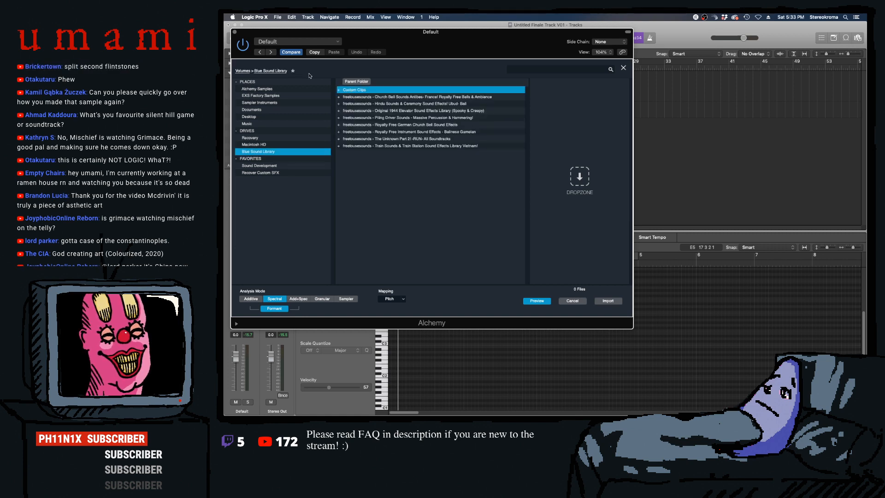
# - Open the Custom Clips folder in the import browser and add it to the favorites
pyautogui.click(293, 70)
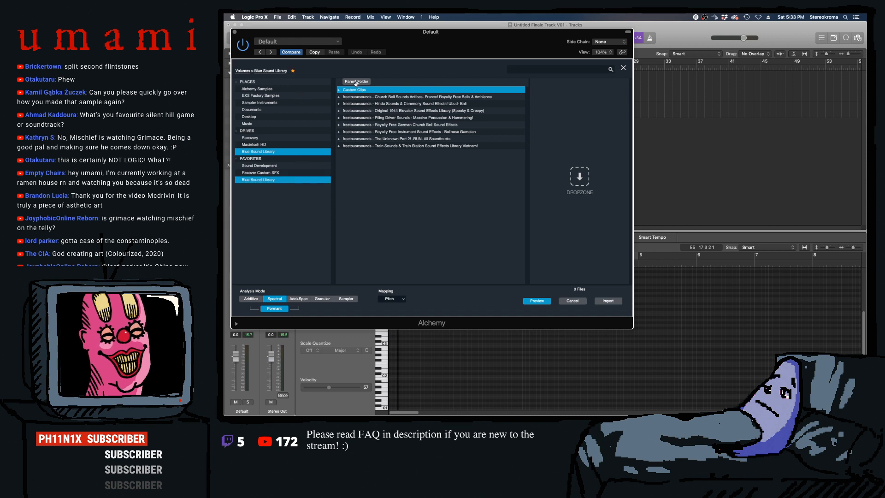
pyautogui.click(293, 72)
pyautogui.doubleClick(363, 91)
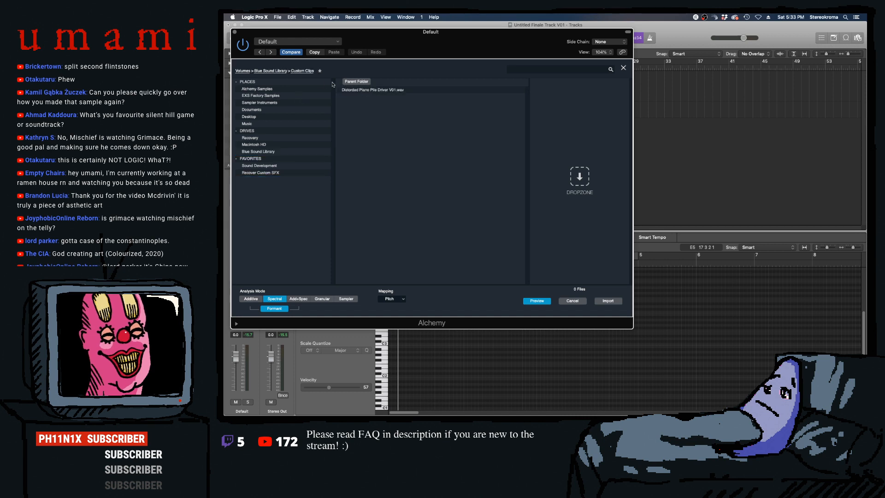
pyautogui.click(317, 70)
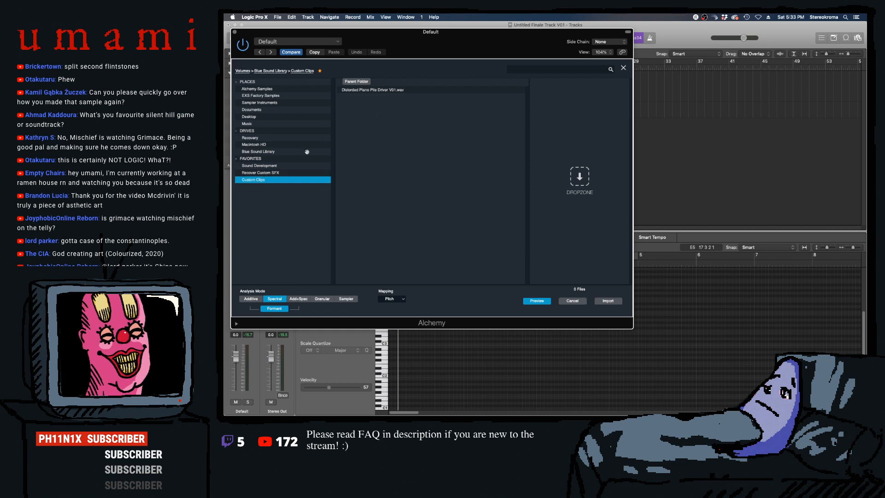
# - Import "Distorded Piano Pile Driver V01.wav" into Alchemy's source A and copy the Interface Warped Piano region onto the Alchemy track
pyautogui.doubleClick(392, 91)
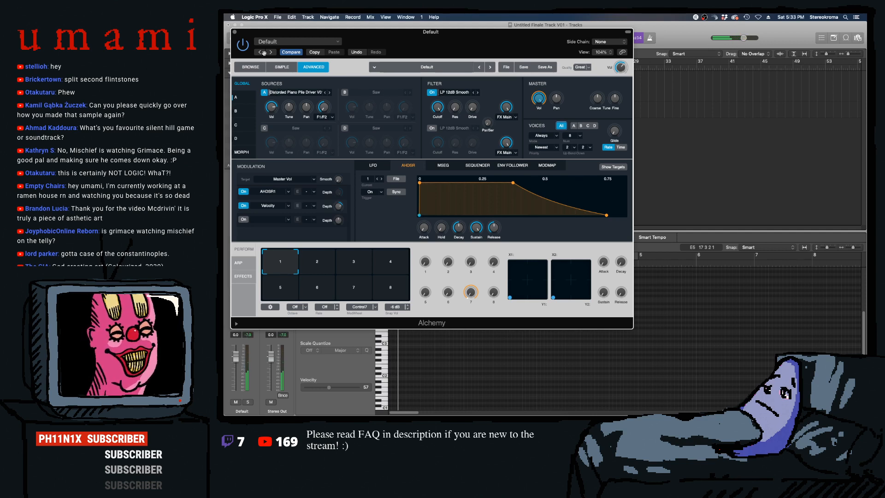
pyautogui.click(236, 32)
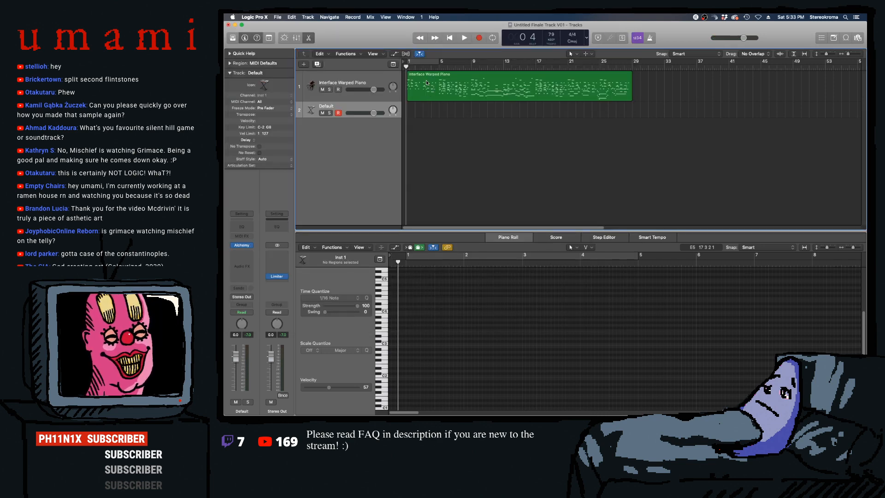
pyautogui.moveTo(420, 75); pyautogui.dragTo(423, 114)
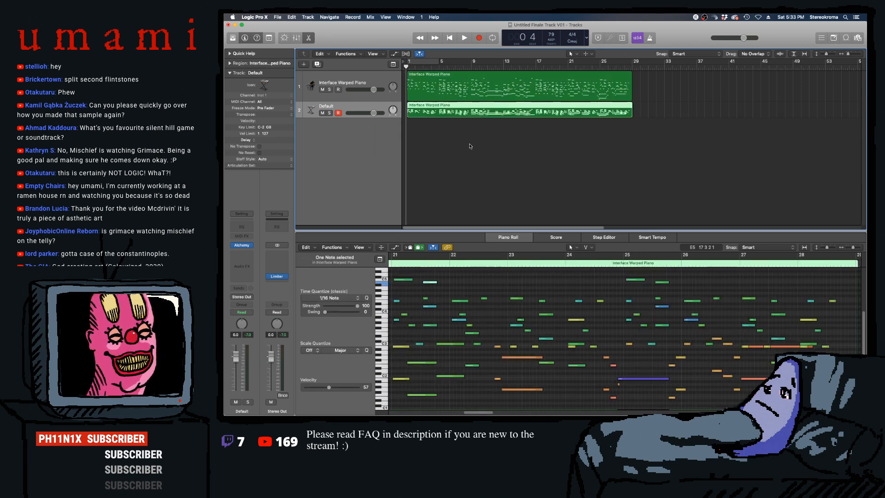
# - Solo the Default track and listen to a few bars of it
pyautogui.click(328, 113)
pyautogui.press('space')
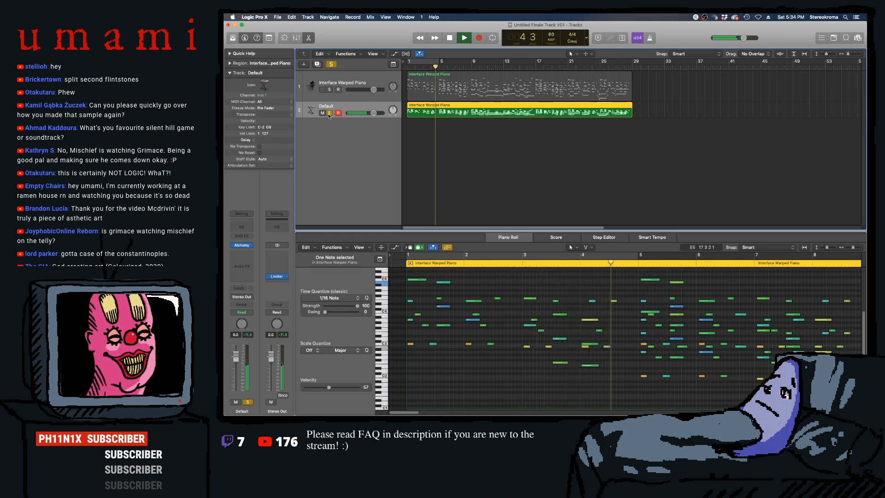
pyautogui.press('space')
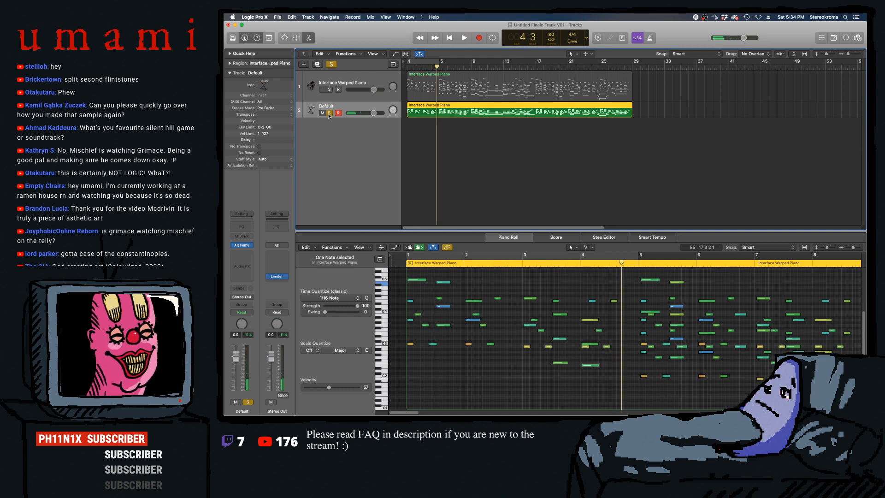
# - Copy the Transposer MIDI effect from the Interface Warped Piano channel to the Default channel in the mixer and check its settings
pyautogui.click(320, 83)
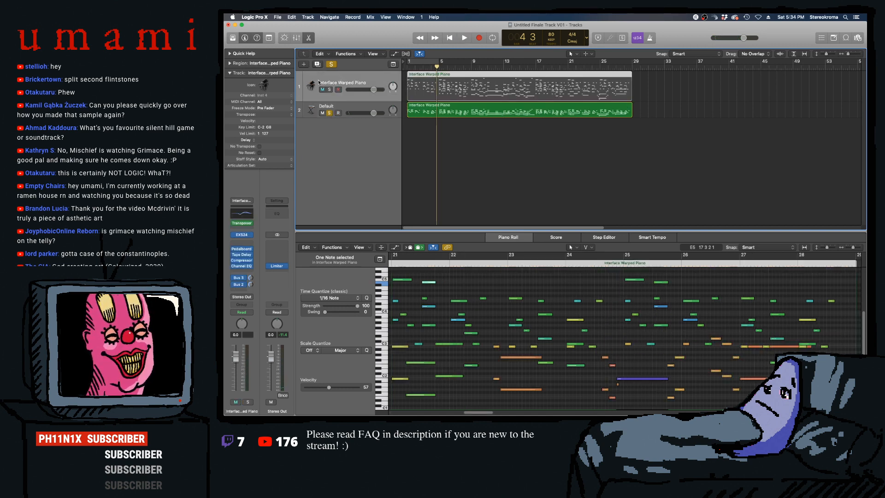
pyautogui.click(296, 37)
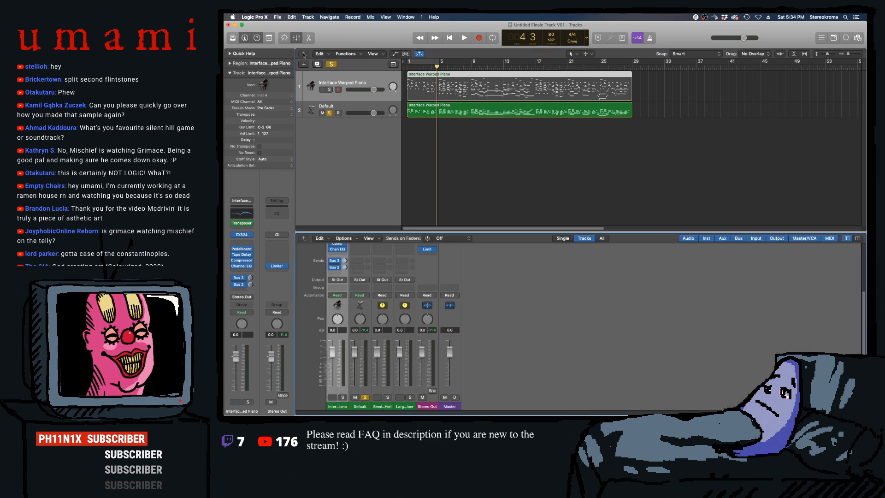
pyautogui.moveTo(339, 274); pyautogui.dragTo(361, 275)
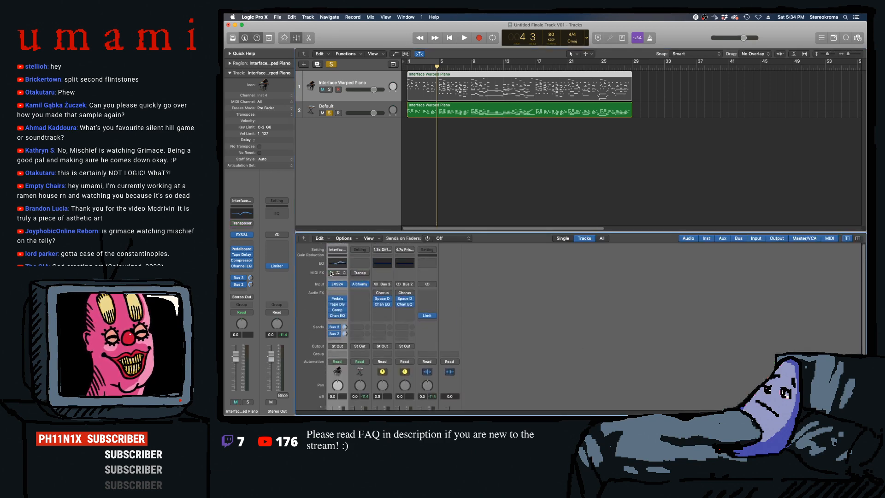
pyautogui.click(361, 273)
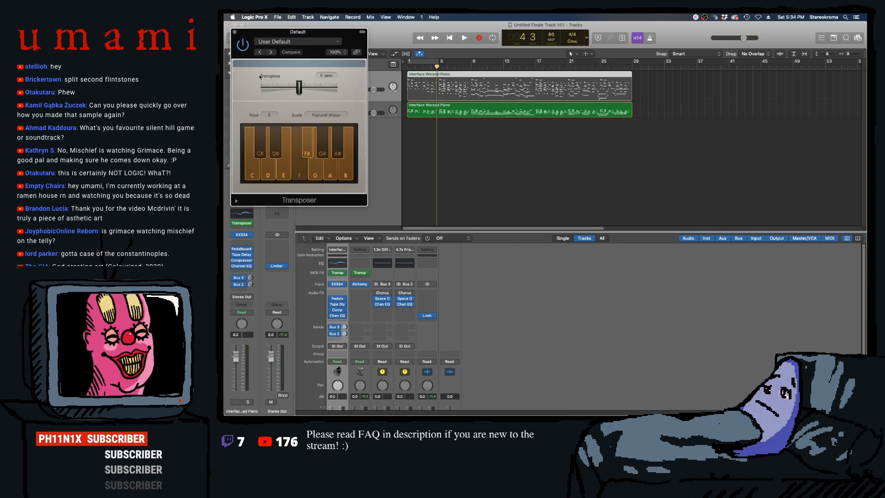
pyautogui.click(234, 33)
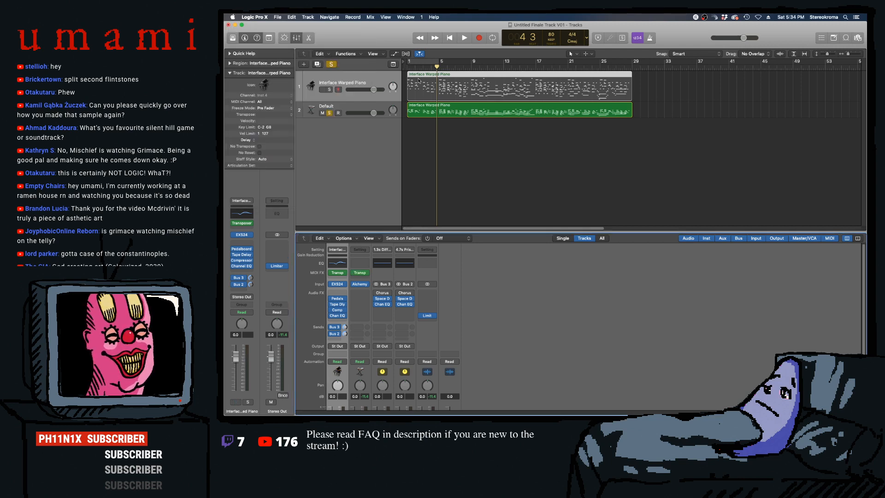
# - Listen to the soloed Default track from the beginning with the Transposer applied
pyautogui.press('Return')
pyautogui.press('space')
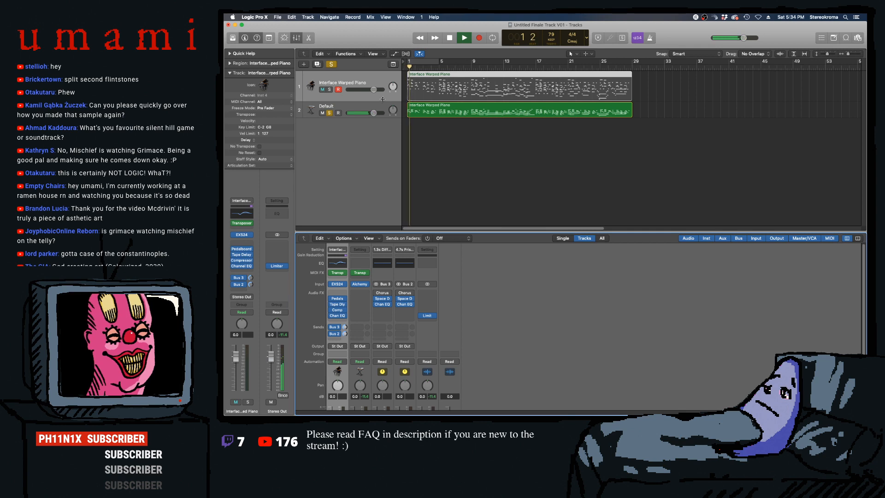
pyautogui.press('space')
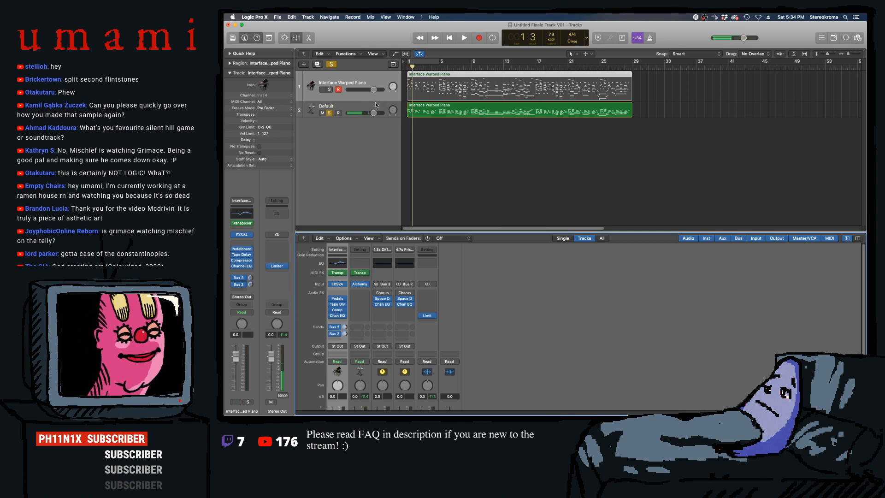
# - Insert ChromaVerb as an audio effect on the Default track and move its window clear of the track headers
pyautogui.click(317, 105)
pyautogui.click(329, 89)
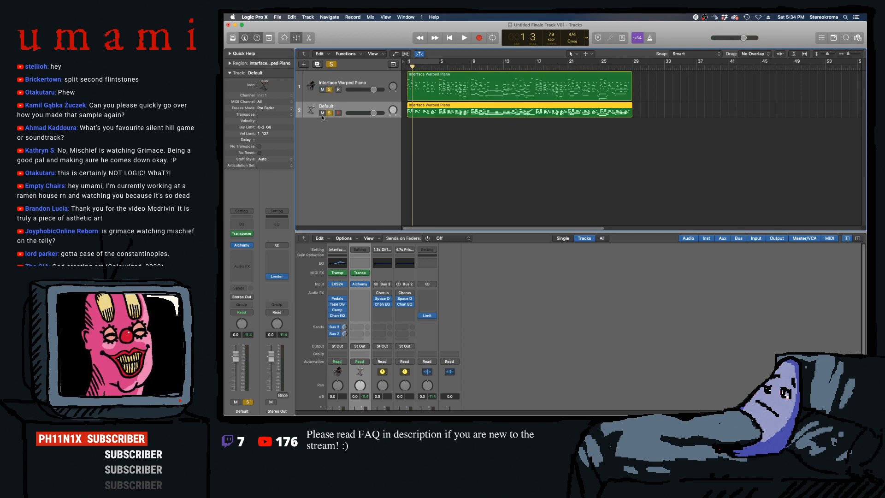
pyautogui.click(242, 260)
pyautogui.moveTo(258, 359)
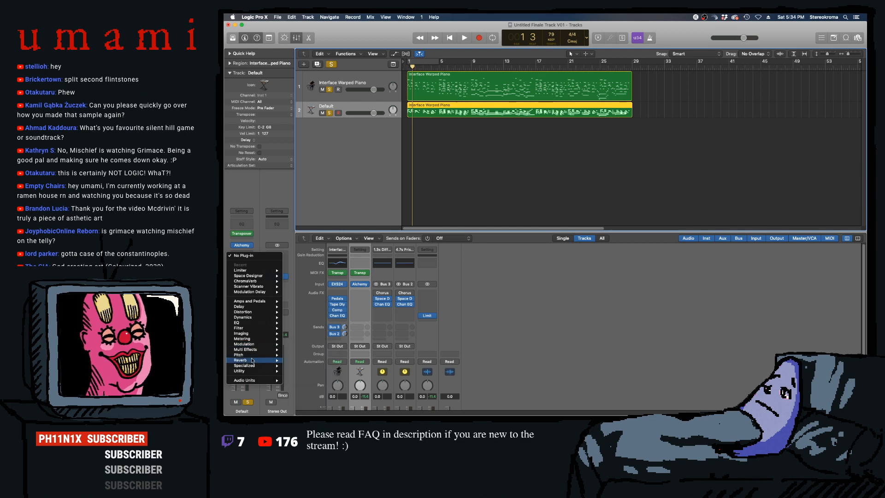
pyautogui.moveTo(322, 360)
pyautogui.click(360, 361)
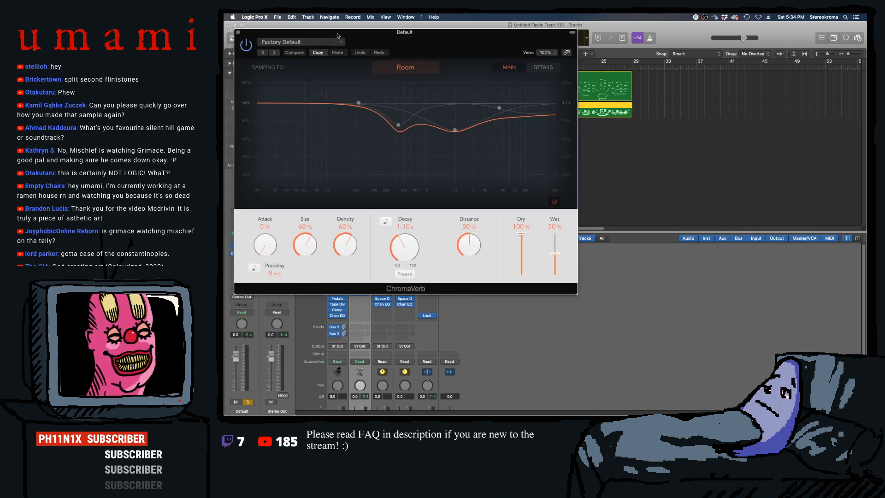
pyautogui.moveTo(334, 34); pyautogui.dragTo(452, 143)
# - Unsolo the piano track and, during playback, set ChromaVerb's wet level to 77% and its decay to 1.90 s
pyautogui.click(329, 90)
pyautogui.press('space')
pyautogui.moveTo(538, 146); pyautogui.dragTo(476, 66)
pyautogui.moveTo(608, 289); pyautogui.dragTo(613, 278)
pyautogui.moveTo(458, 288); pyautogui.dragTo(460, 273)
# - Audition ChromaVerb's Bloomy and Vocal Hall room types and settle on Smooth Space
pyautogui.click(458, 97)
pyautogui.click(459, 97)
pyautogui.click(458, 97)
pyautogui.click(490, 187)
pyautogui.click(524, 159)
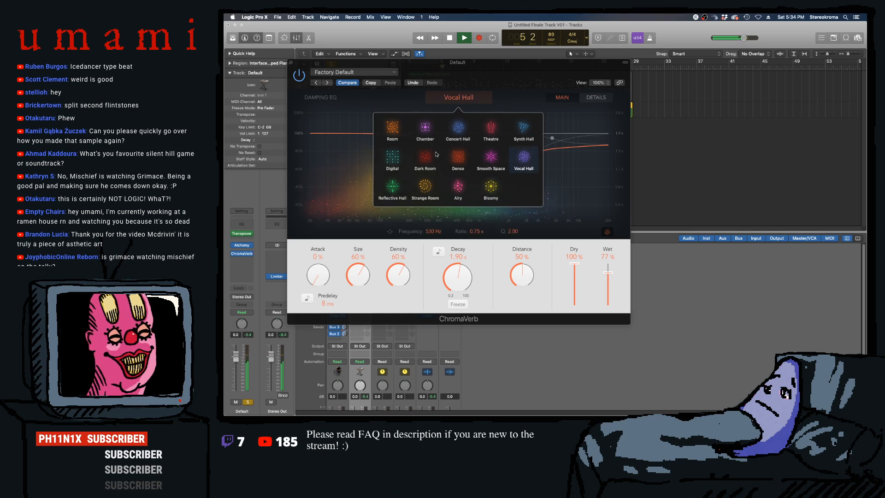
pyautogui.click(491, 157)
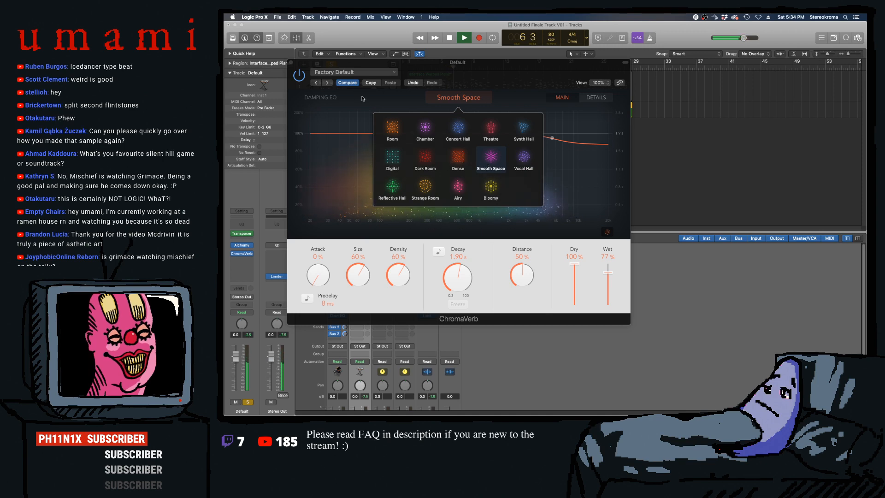
pyautogui.click(291, 63)
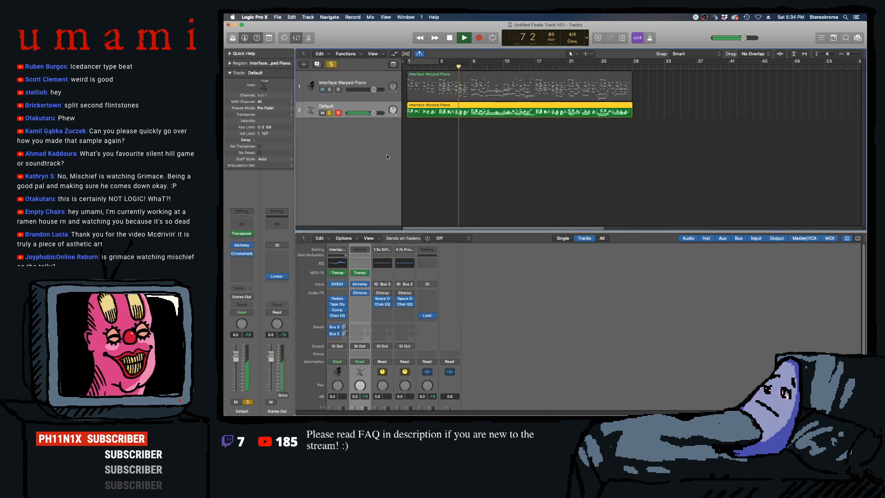
pyautogui.press('space')
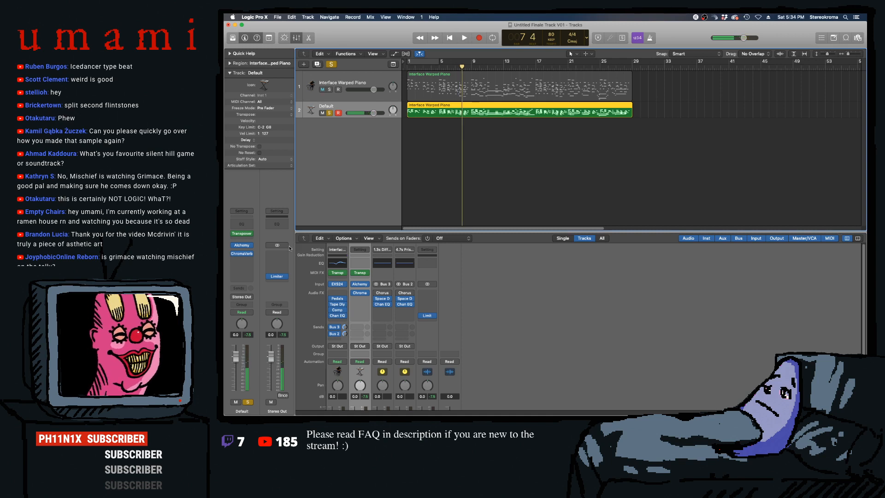
# - Add a Compressor after ChromaVerb on the Default track and side-chain it to the Interface Warped Piano instrument (Inst 4)
pyautogui.click(241, 260)
pyautogui.moveTo(261, 324)
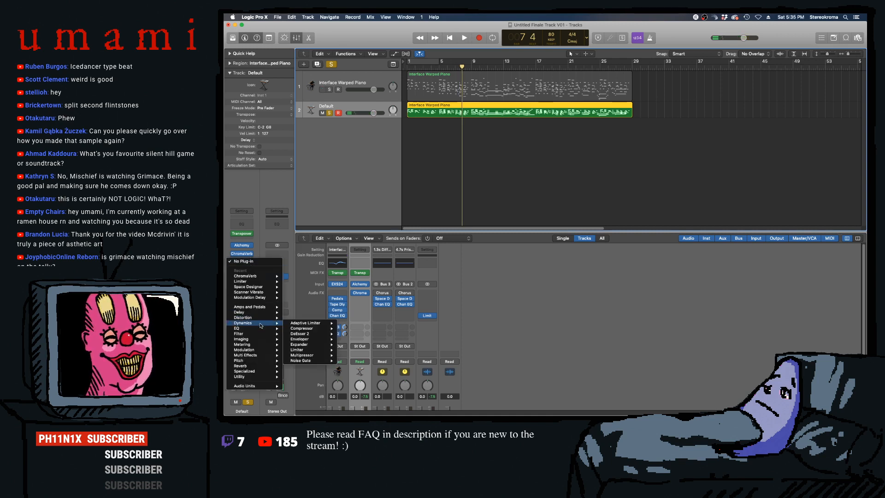
pyautogui.moveTo(313, 328)
pyautogui.click(353, 329)
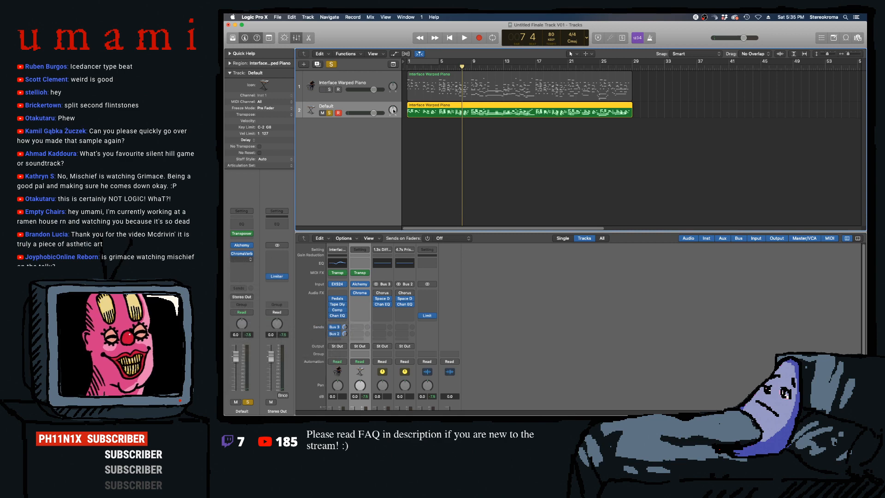
pyautogui.click(551, 42)
pyautogui.moveTo(550, 59)
pyautogui.click(601, 58)
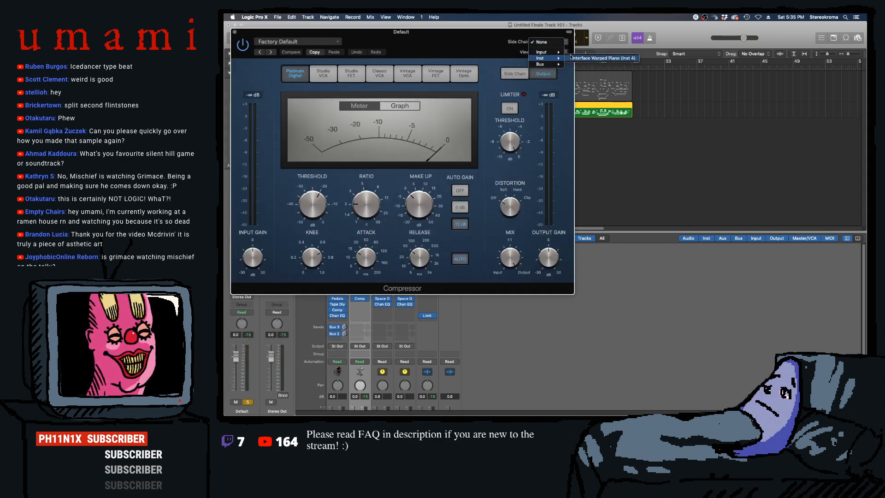
pyautogui.moveTo(426, 40); pyautogui.dragTo(528, 149)
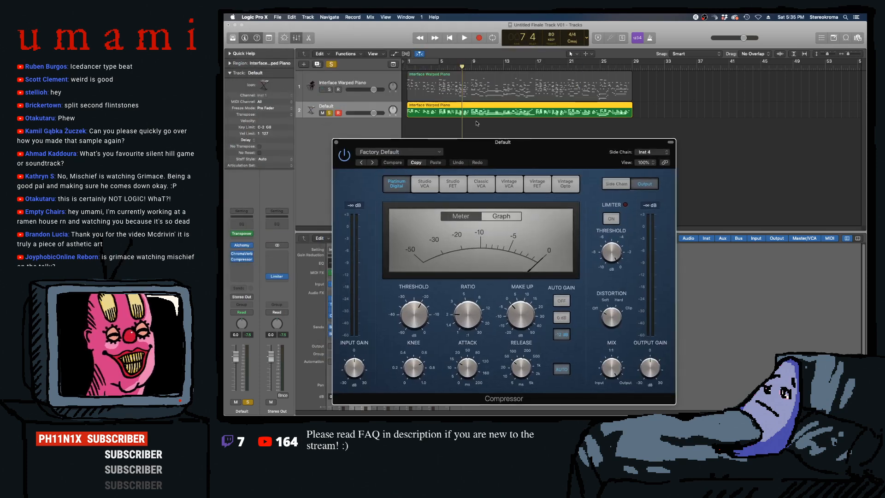
# - Unsolo the Default track, play from the beginning, and solo it again to hear the compressor's effect
pyautogui.click(330, 114)
pyautogui.press('Return')
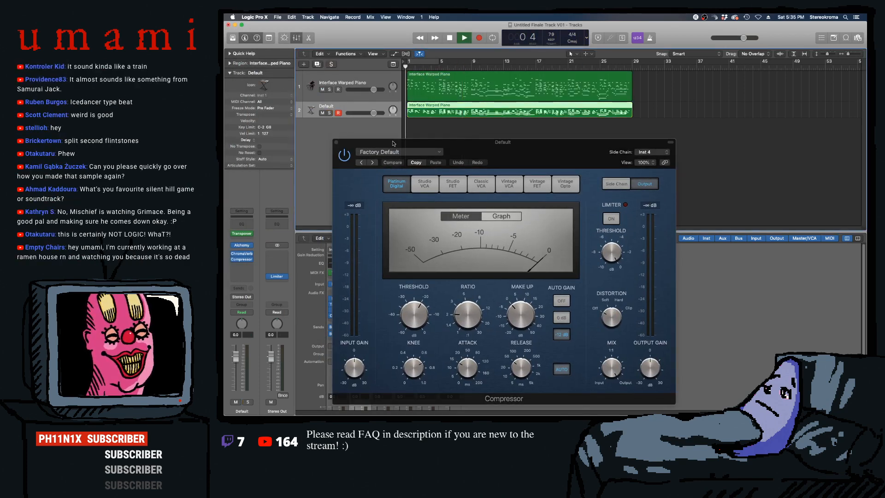
pyautogui.press('space')
pyautogui.click(330, 113)
pyautogui.moveTo(424, 145); pyautogui.dragTo(387, 91)
pyautogui.press('space')
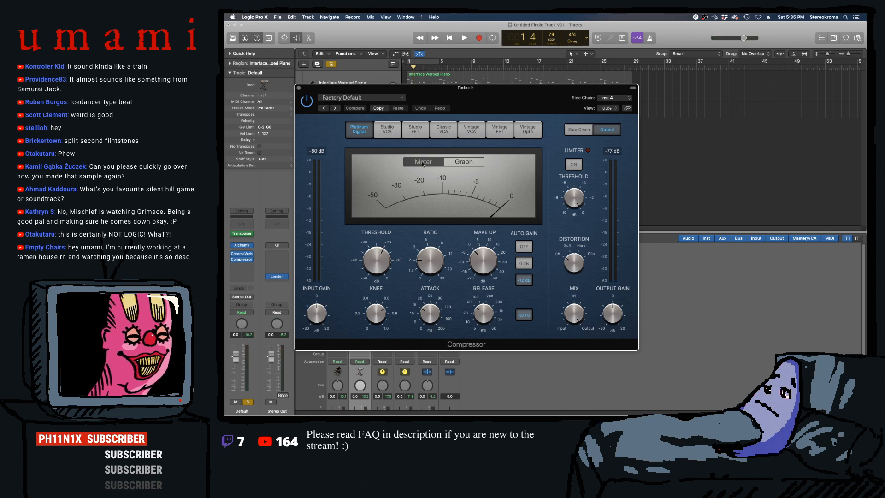
# - Show the Compressor's graph display and turn off its auto gain and automatic release
pyautogui.click(458, 169)
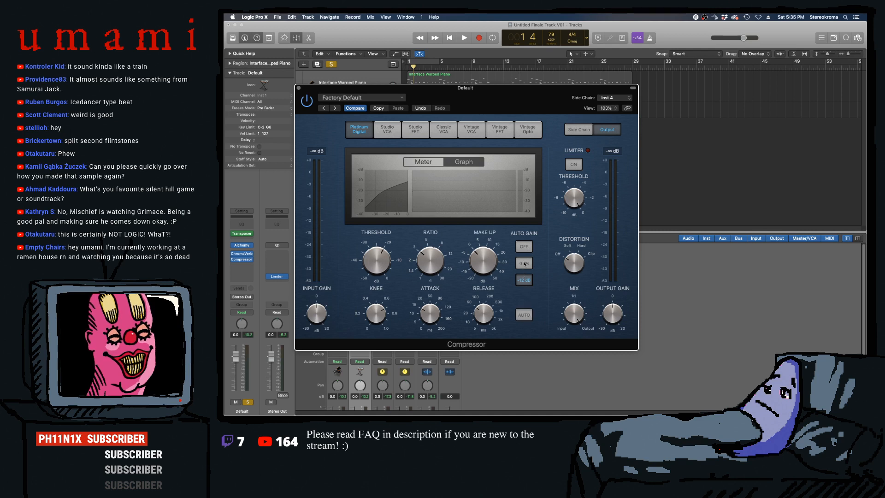
pyautogui.click(524, 246)
pyautogui.press('space')
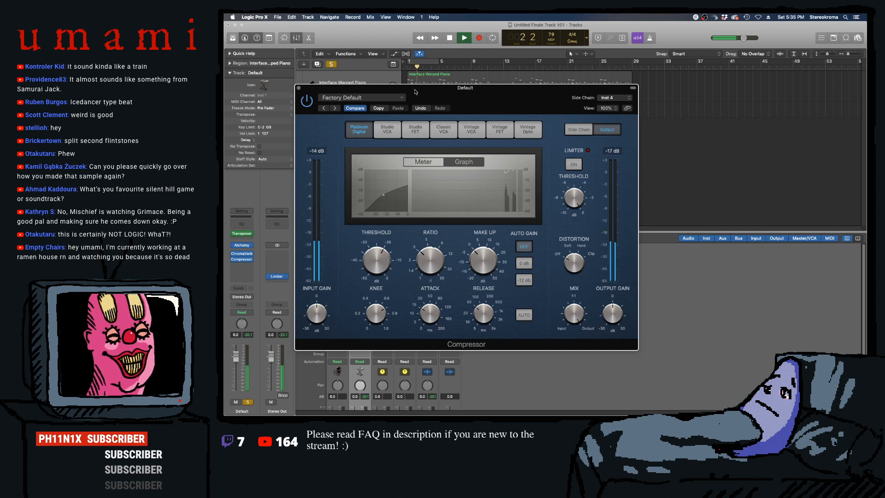
# - Set the Compressor's threshold to -33.5 dB and make-up gain to 5.0 dB while listening, and close the plug-in
pyautogui.moveTo(433, 254)
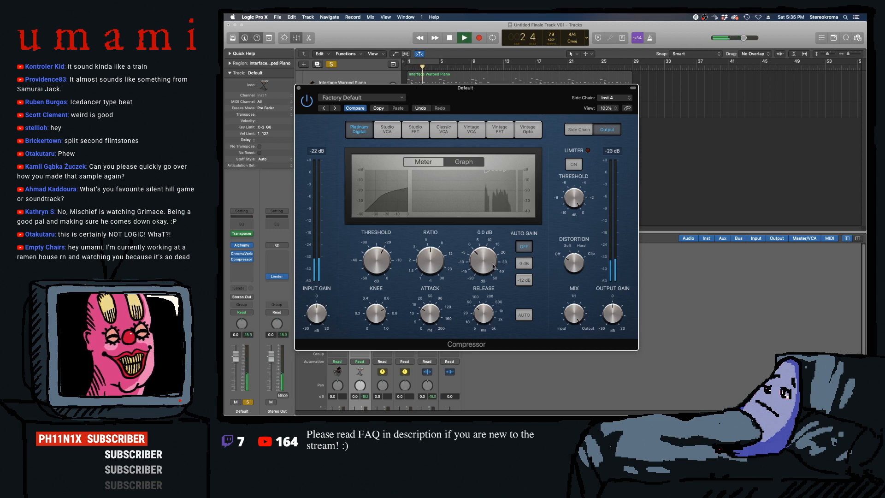
pyautogui.moveTo(481, 260); pyautogui.dragTo(482, 249)
pyautogui.moveTo(369, 261); pyautogui.dragTo(374, 275)
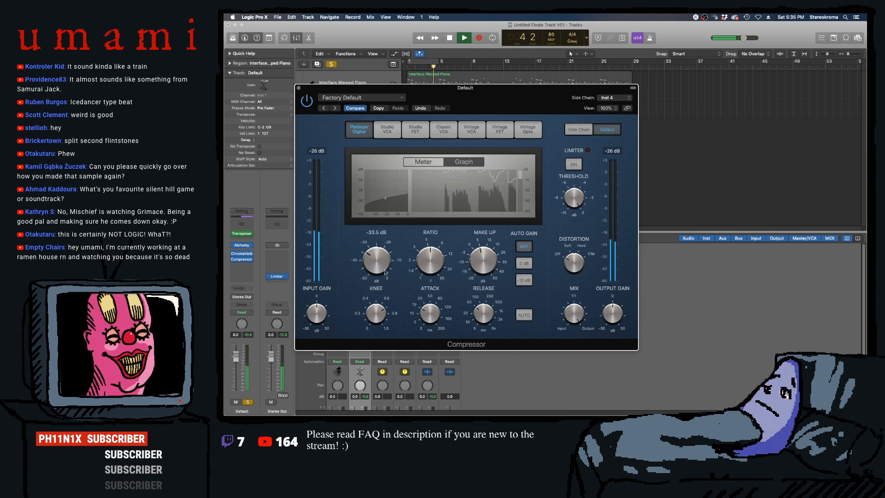
pyautogui.moveTo(481, 262)
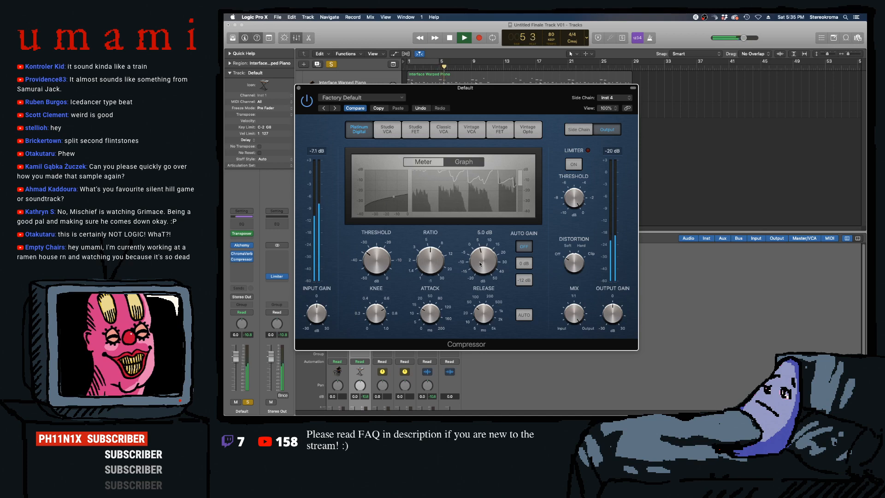
pyautogui.click(298, 87)
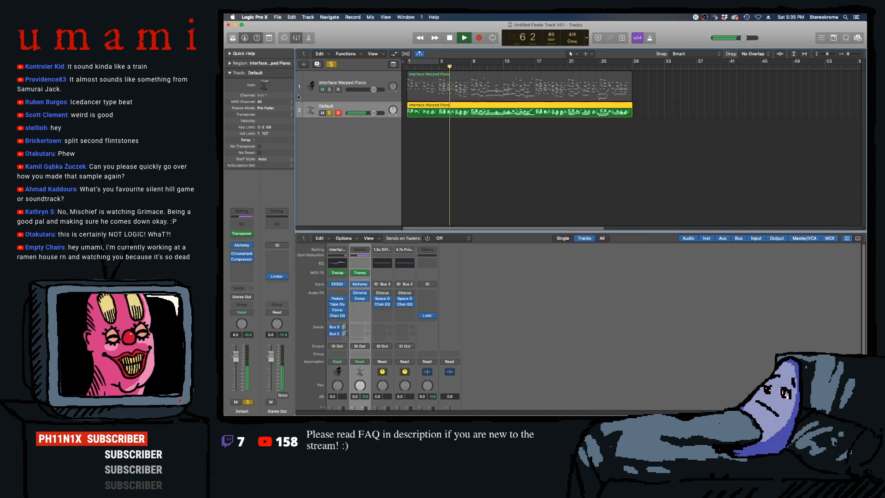
pyautogui.press('space')
# - Duplicate the Compressor into the Default track's next effect slot and raise the copy's threshold slightly during playback
pyautogui.moveTo(242, 261); pyautogui.dragTo(243, 268)
pyautogui.click(243, 267)
pyautogui.press('space')
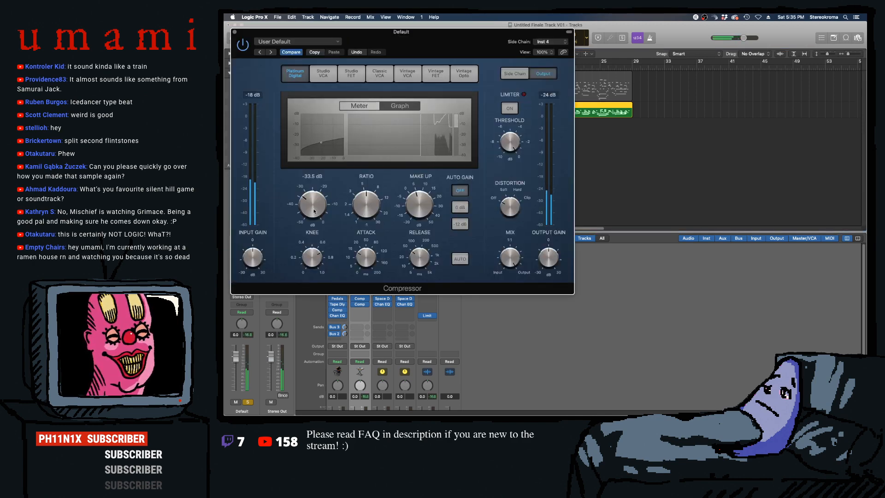
pyautogui.moveTo(309, 208); pyautogui.dragTo(309, 205)
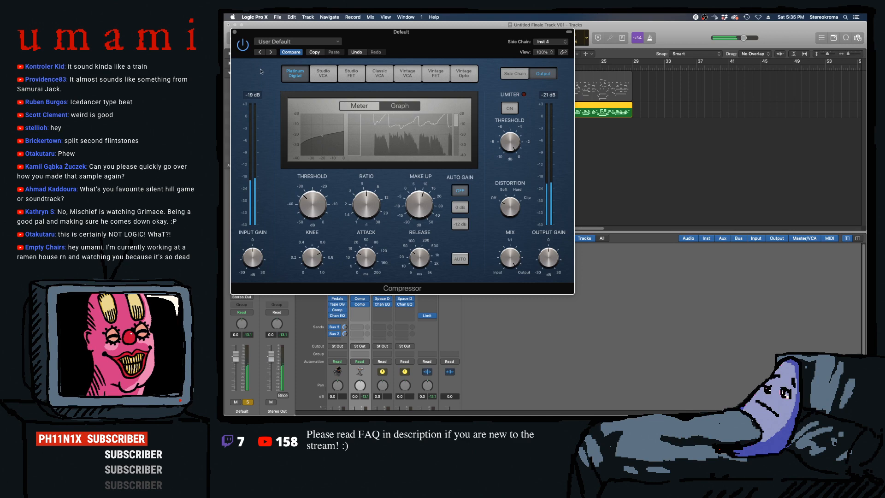
pyautogui.press('super+w')
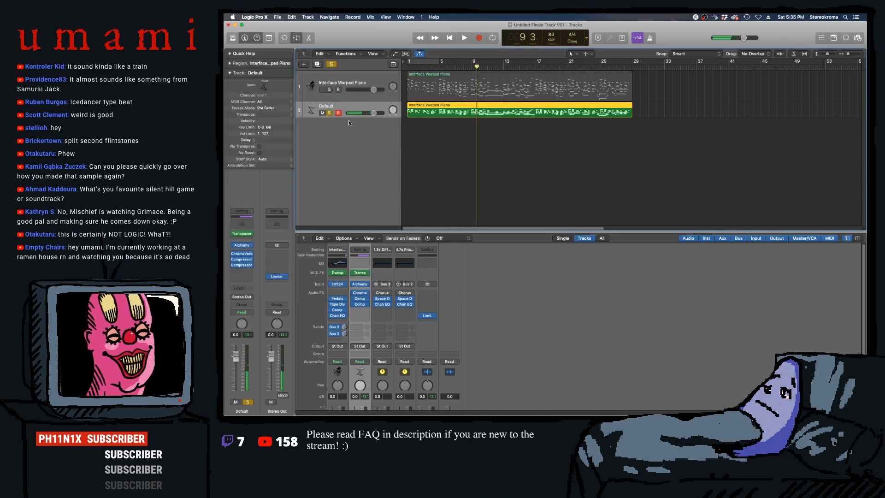
# - Unsolo the Default track, listen to both tracks together from the beginning, and return the playhead to the start
pyautogui.click(329, 112)
pyautogui.press('Return')
pyautogui.press('space')
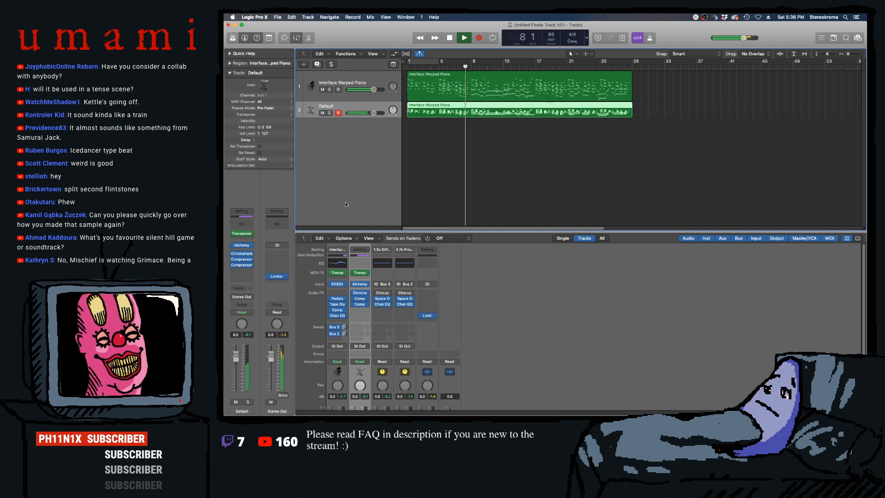
pyautogui.press('space')
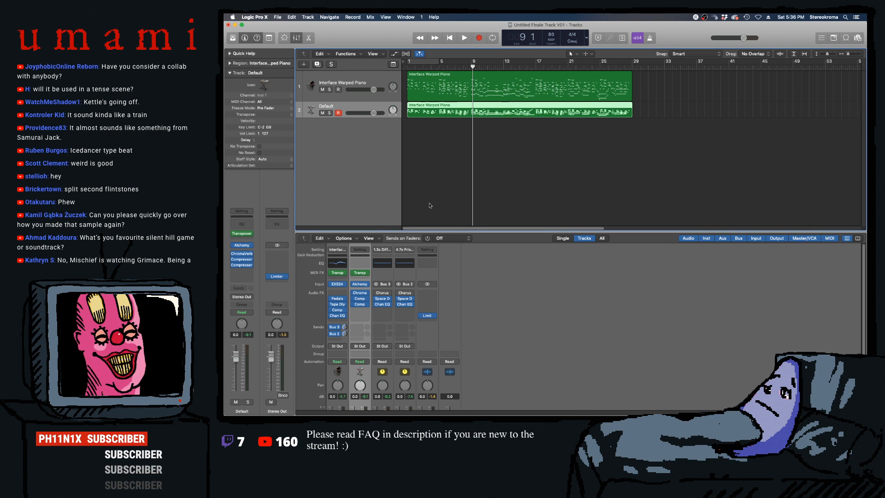
pyautogui.moveTo(473, 65); pyautogui.dragTo(306, 76)
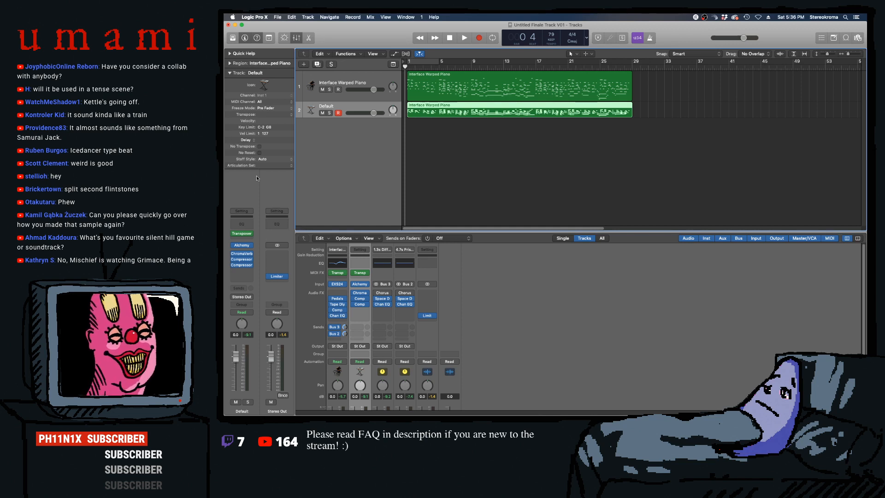
# - Add a stereo Stereo Delay to the Default track's next effect slot and move its window clear of the mixer
pyautogui.click(250, 272)
pyautogui.moveTo(253, 377)
pyautogui.moveTo(261, 320)
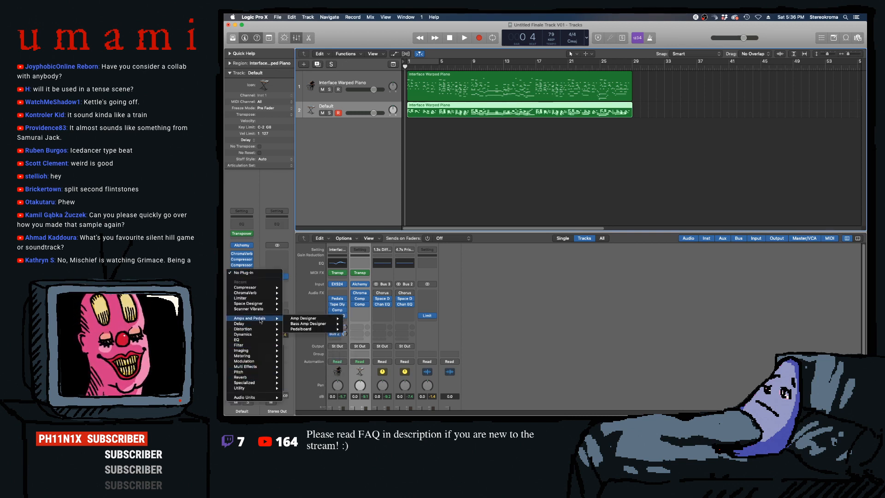
pyautogui.moveTo(321, 344)
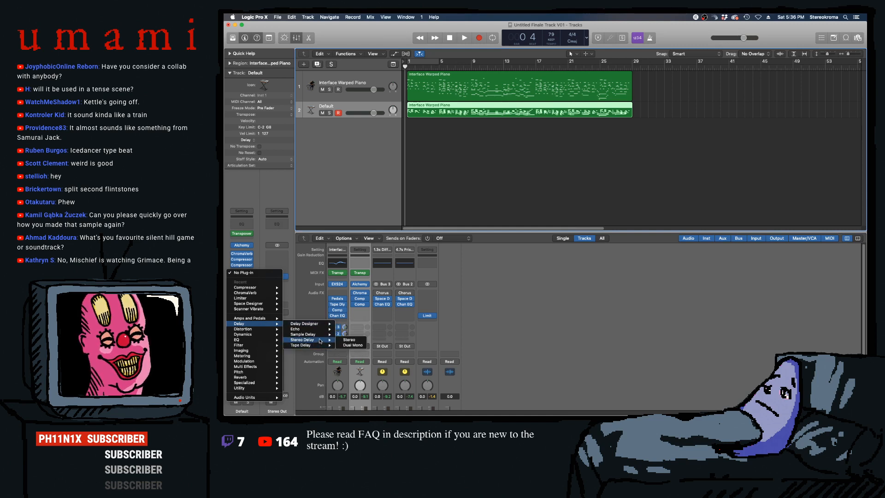
pyautogui.click(347, 340)
pyautogui.moveTo(354, 33); pyautogui.dragTo(542, 132)
# - Try the Stereo Delay's 1/4 Note Triplet preset while listening to the soloed Default track, and close the plug-in
pyautogui.press('space')
pyautogui.click(489, 145)
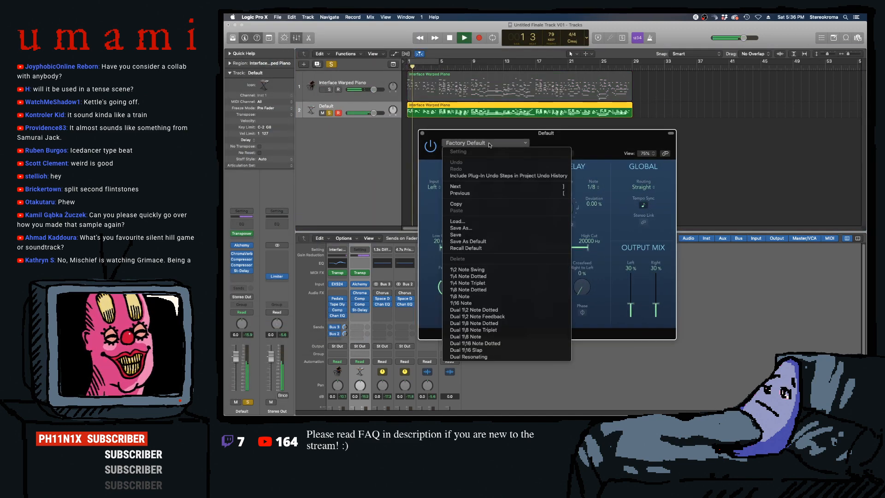
pyautogui.click(479, 283)
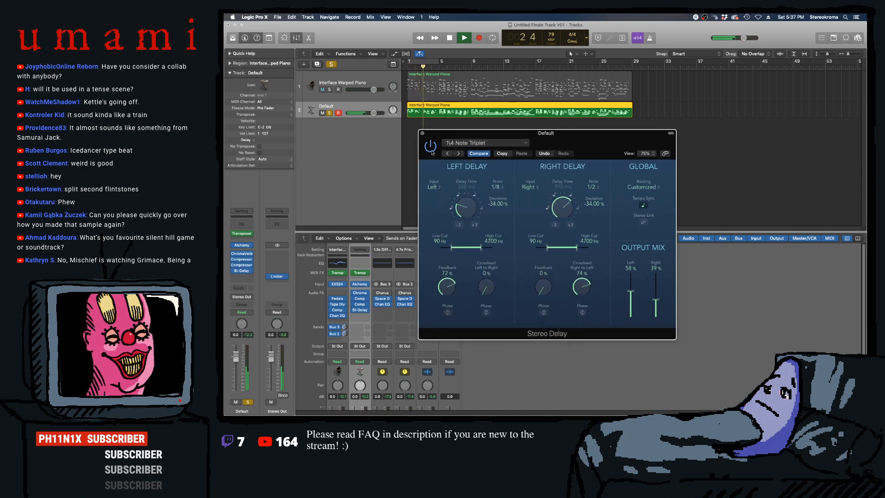
pyautogui.click(482, 143)
pyautogui.click(423, 134)
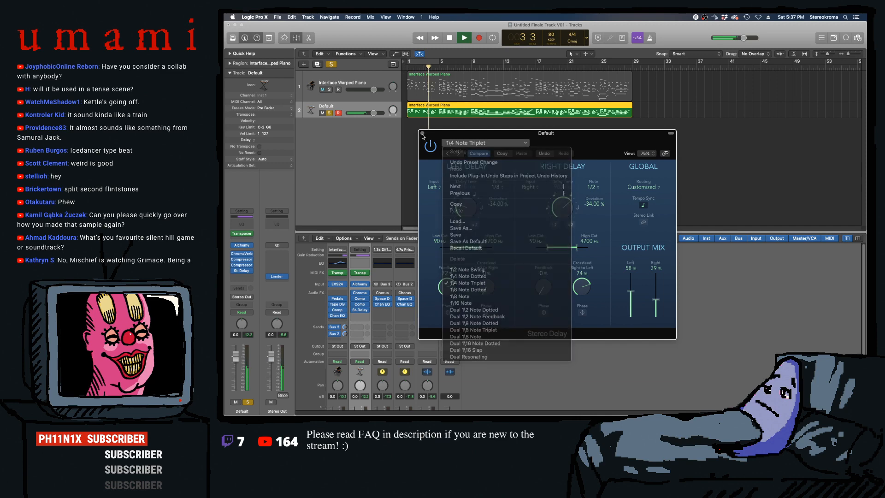
pyautogui.click(423, 135)
pyautogui.press('space')
# - Replace the Stereo Delay with a stereo Tape Delay, try it with tempo sync off and 78% wet, and close the plug-in
pyautogui.click(251, 270)
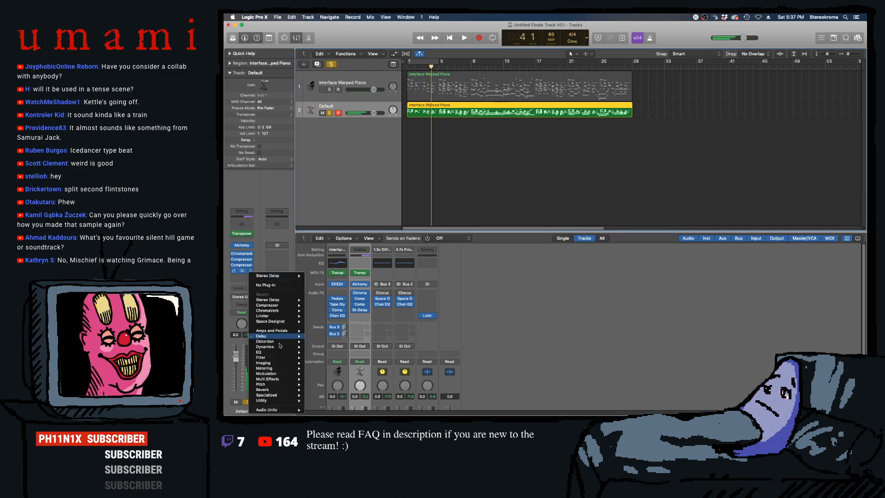
pyautogui.moveTo(281, 337)
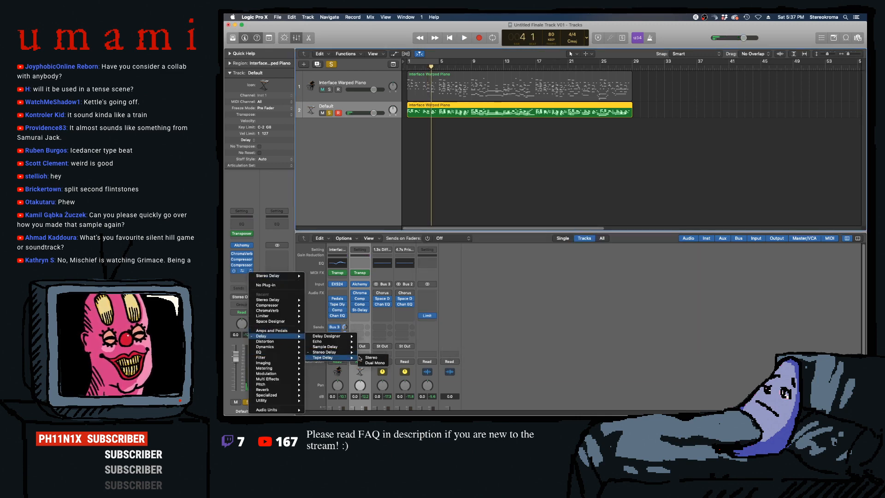
pyautogui.click(371, 358)
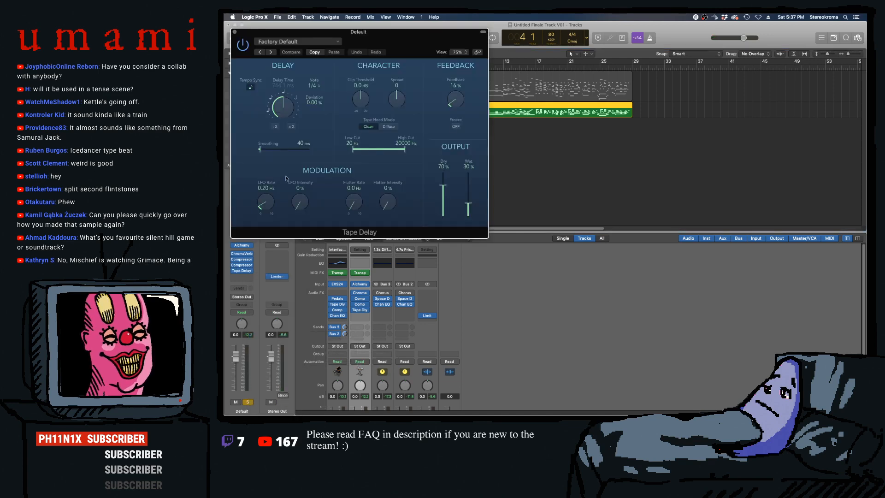
pyautogui.click(251, 90)
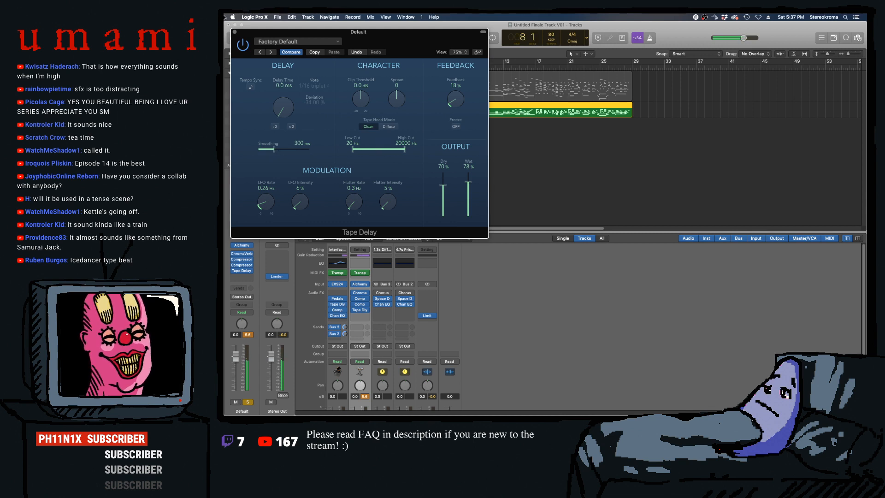
pyautogui.click(234, 32)
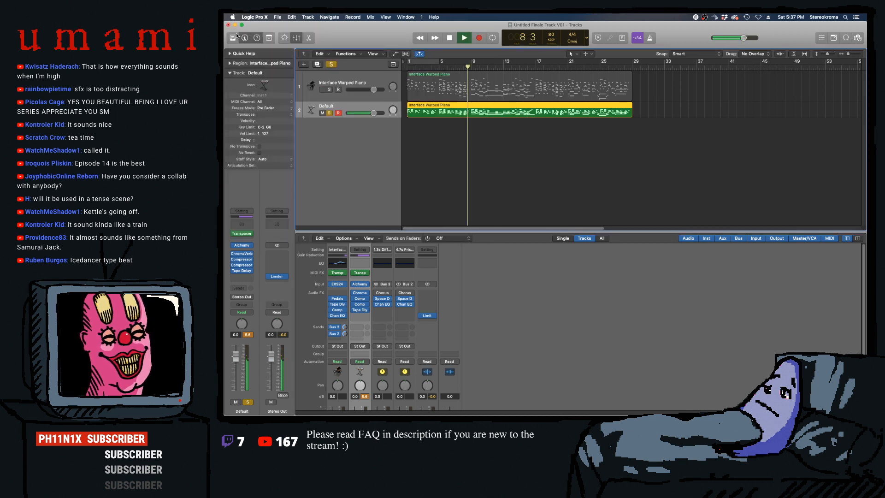
# - Add a Channel EQ to the Default track with a 95 Hz low cut, a +7.0 dB boost at 2200 Hz and a 5800 Hz high cut
pyautogui.click(243, 225)
pyautogui.click(529, 148)
pyautogui.moveTo(534, 172); pyautogui.dragTo(533, 191)
pyautogui.moveTo(408, 155); pyautogui.dragTo(455, 131)
pyautogui.click(256, 65)
pyautogui.moveTo(259, 146); pyautogui.dragTo(344, 123)
pyautogui.moveTo(446, 90); pyautogui.dragTo(448, 97)
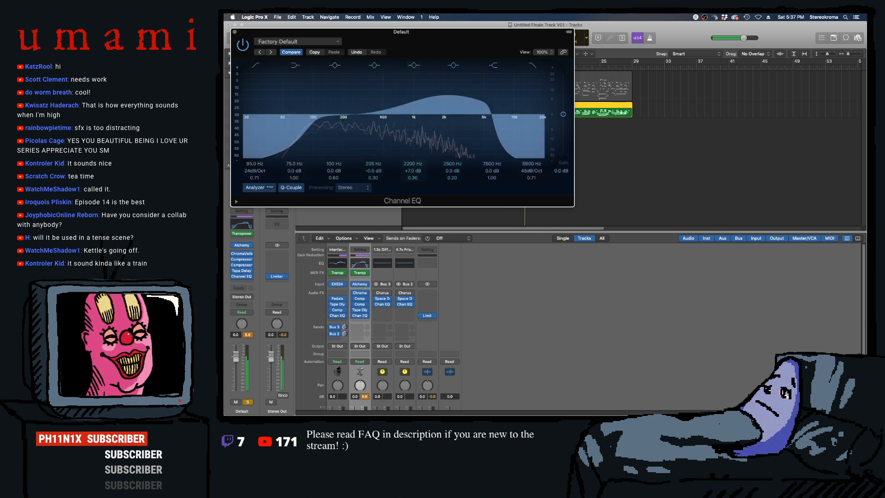
pyautogui.click(235, 32)
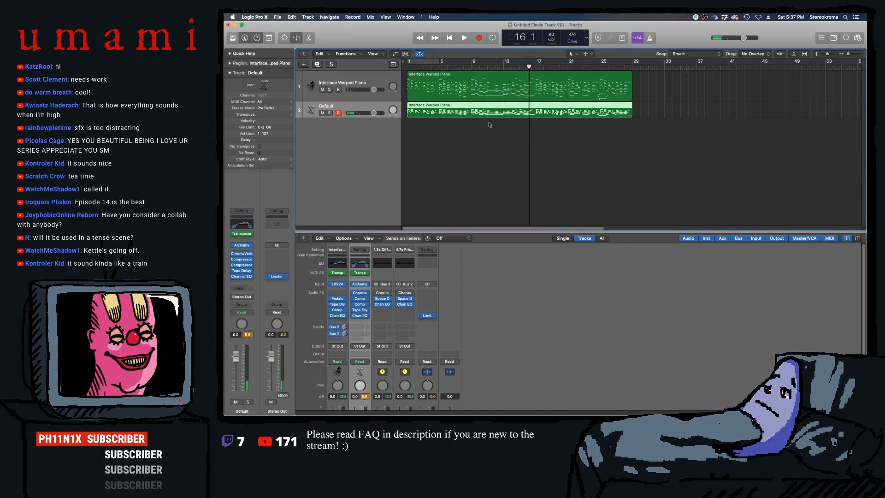
# - Play both tracks from the beginning, lower the Default track's volume by several decibels in two stages, and save the project
pyautogui.press('Return')
pyautogui.press('space')
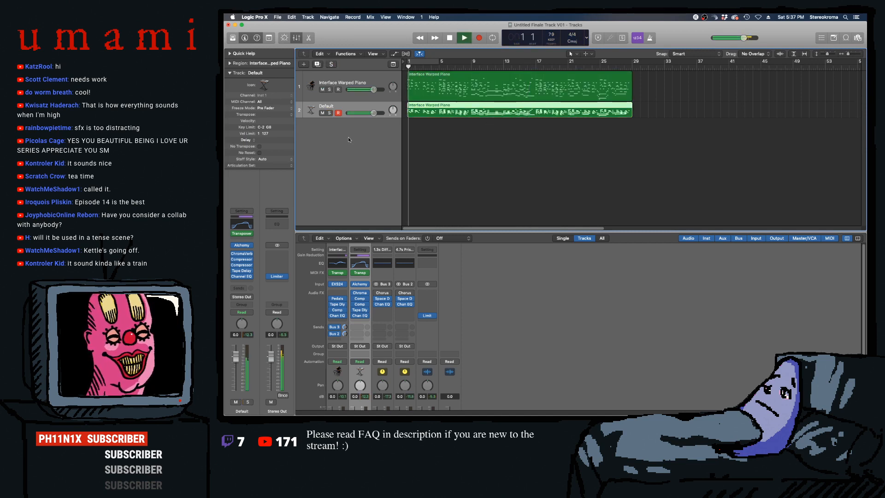
pyautogui.moveTo(374, 112); pyautogui.dragTo(369, 113)
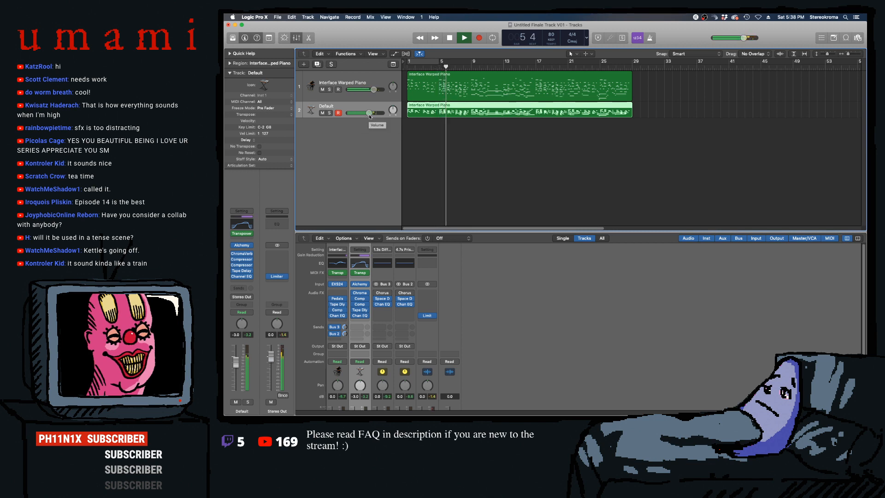
pyautogui.moveTo(370, 117); pyautogui.dragTo(364, 116)
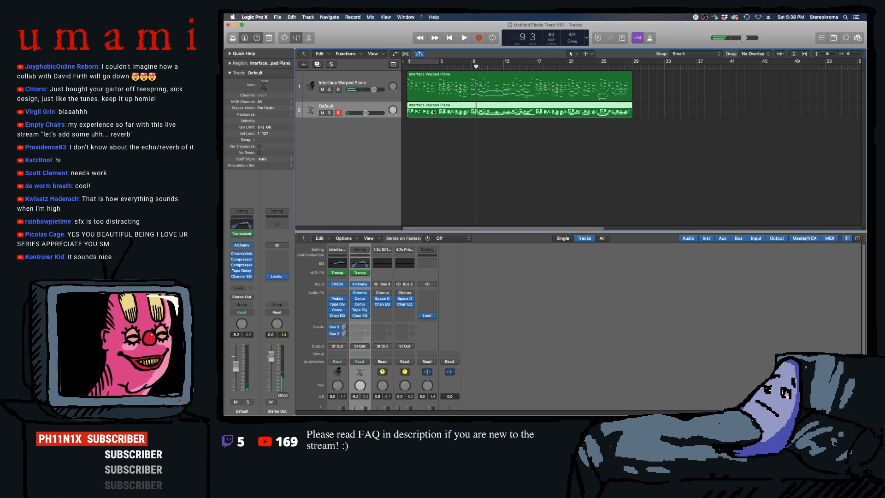
pyautogui.press('super+s')
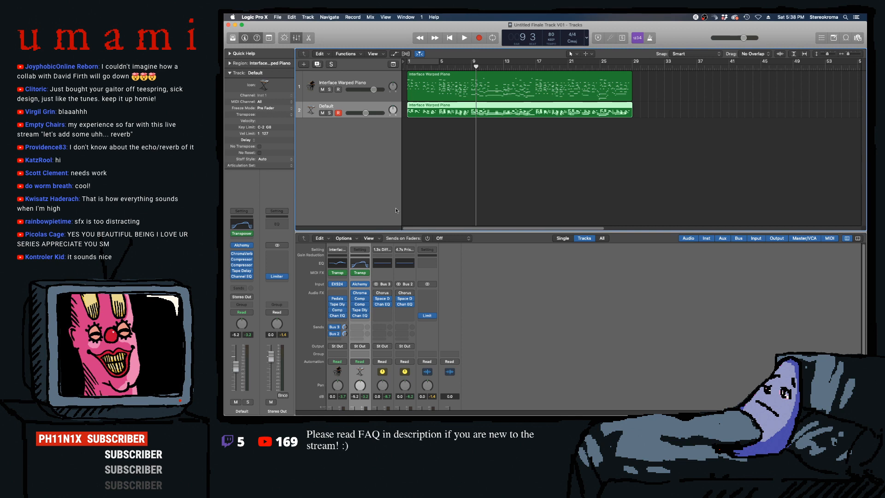
# - Remove the Tape Delay from the Default track and listen to both tracks without it
pyautogui.moveTo(367, 414)
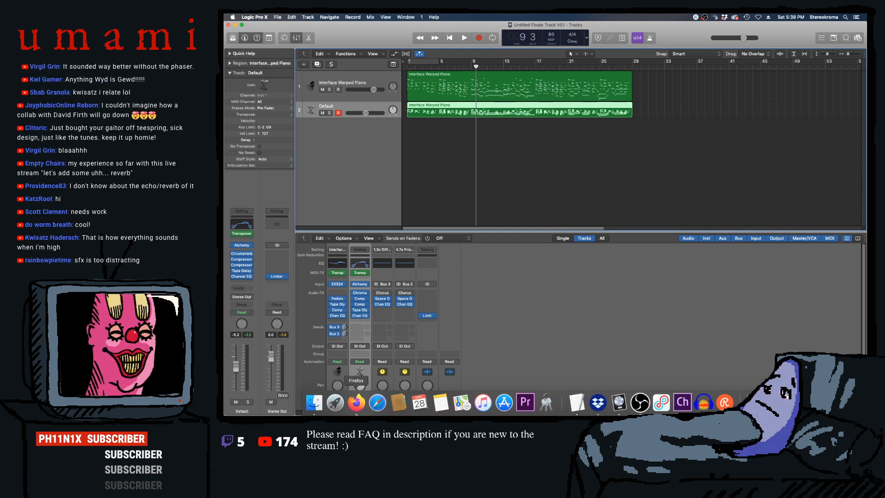
pyautogui.click(251, 272)
pyautogui.click(264, 286)
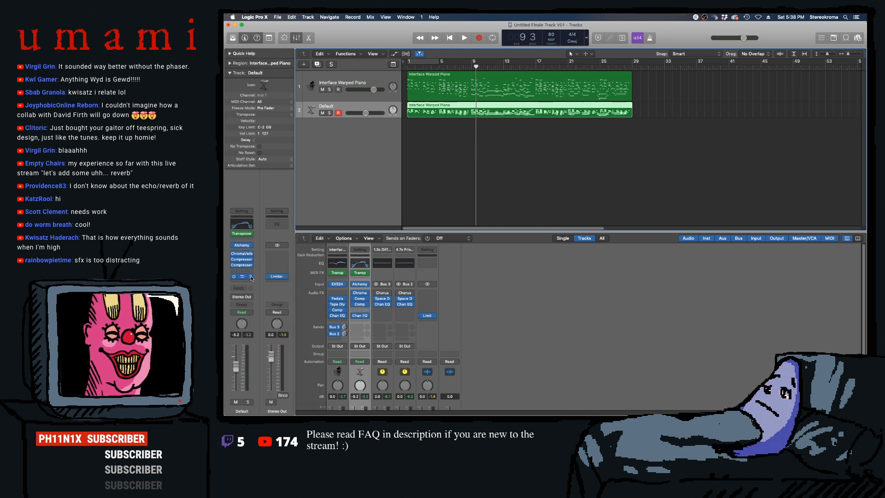
pyautogui.press('space')
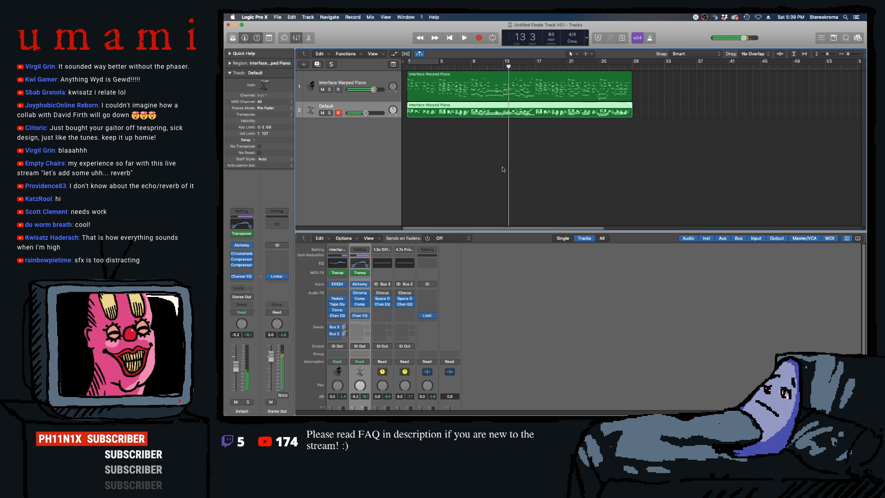
# - Switch to Finder, open the Blue Sound Library's "The Unknown Part 2! -RUN- All Soundtracks" folder, and open "07 The Owl.wav" in Audacity
pyautogui.click(314, 382)
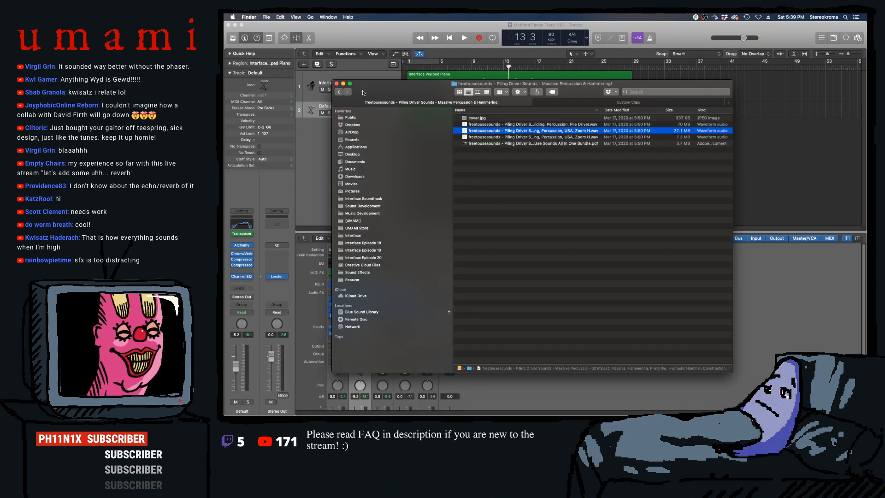
pyautogui.click(337, 93)
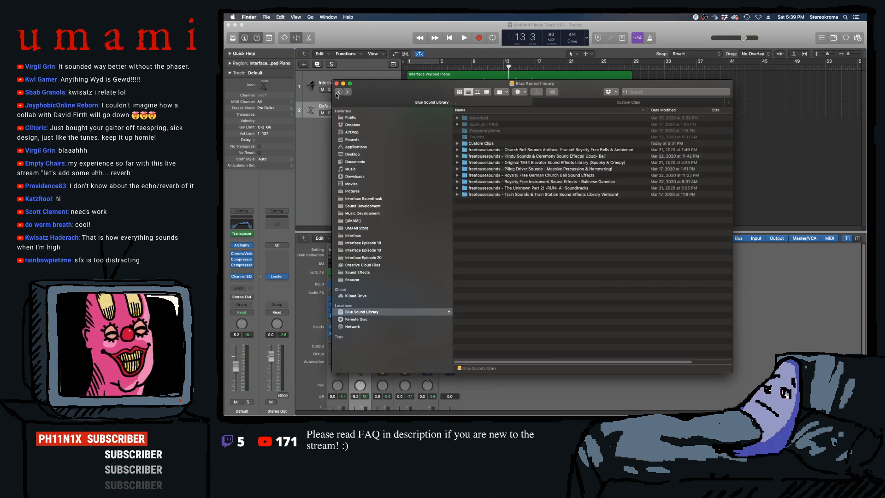
pyautogui.doubleClick(516, 188)
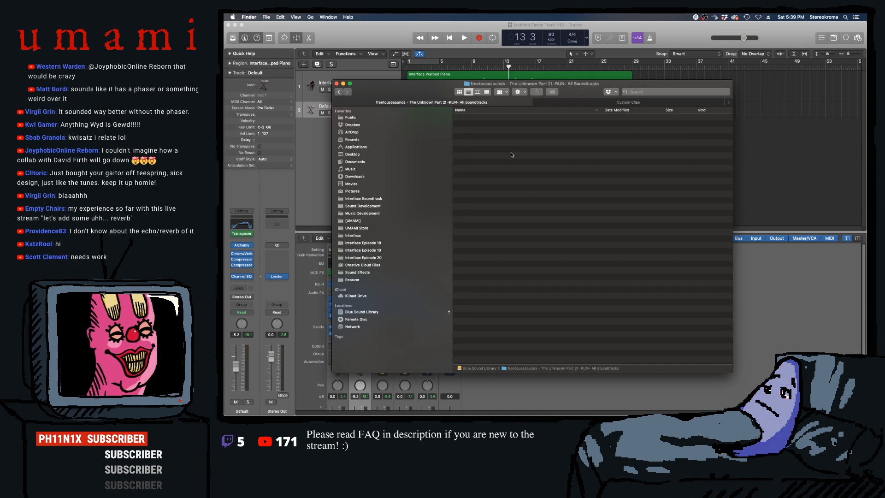
pyautogui.moveTo(600, 115); pyautogui.dragTo(681, 112)
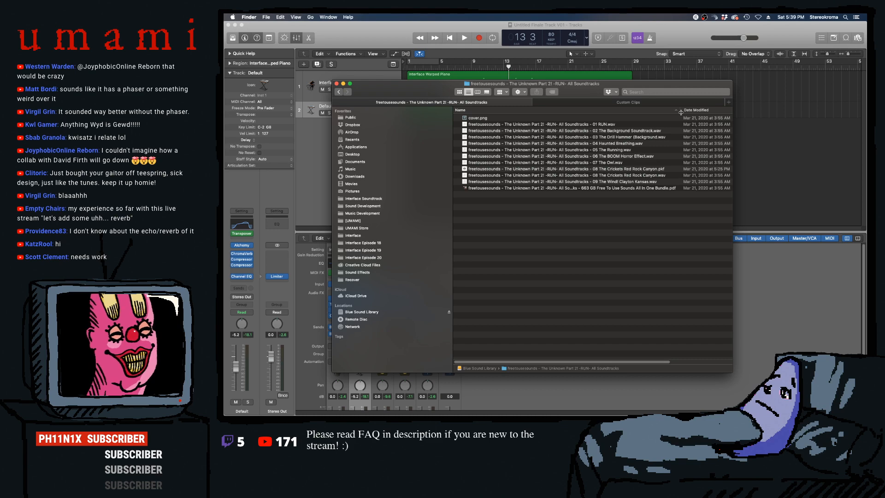
pyautogui.rightClick(599, 164)
pyautogui.moveTo(614, 175)
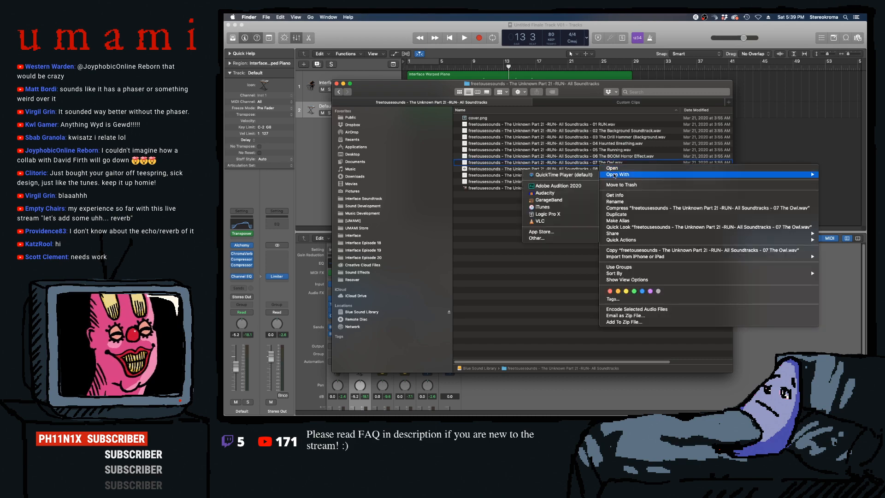
pyautogui.click(545, 193)
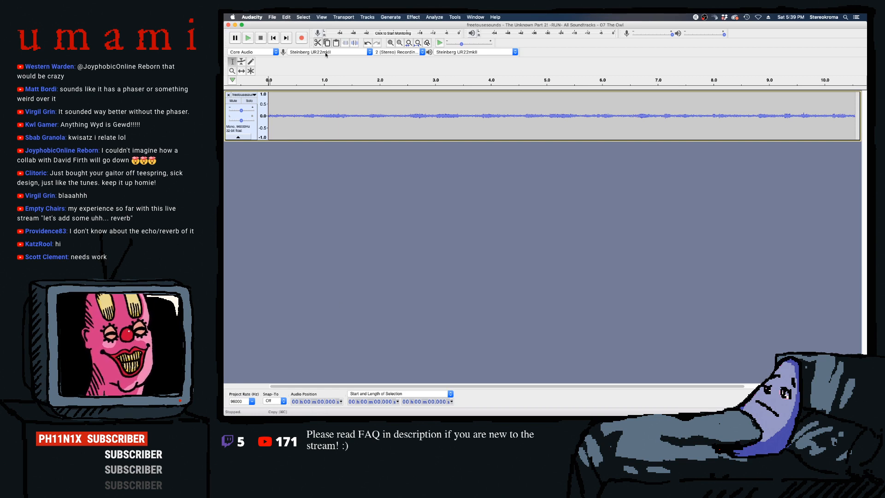
# - Preview the Owl recording briefly in Audacity, starting from about 2.5 seconds
pyautogui.press('super+2')
pyautogui.press('super+3')
pyautogui.press('super+3')
pyautogui.click(287, 111)
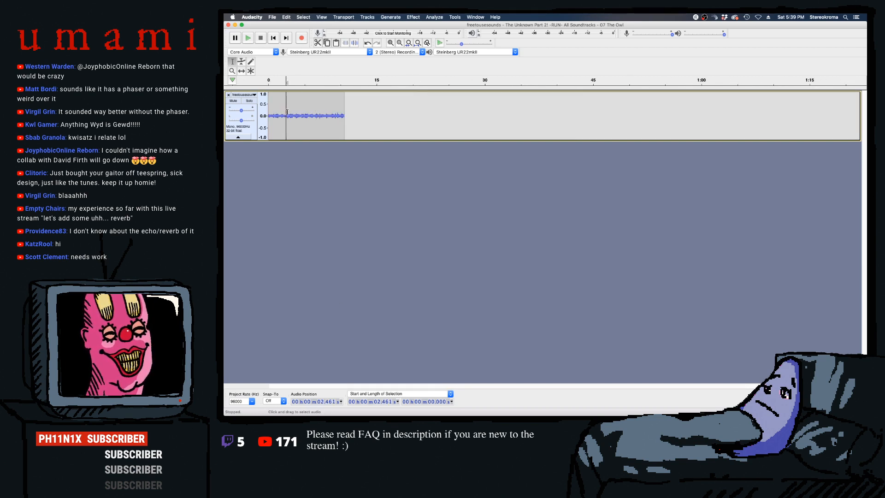
pyautogui.press('space')
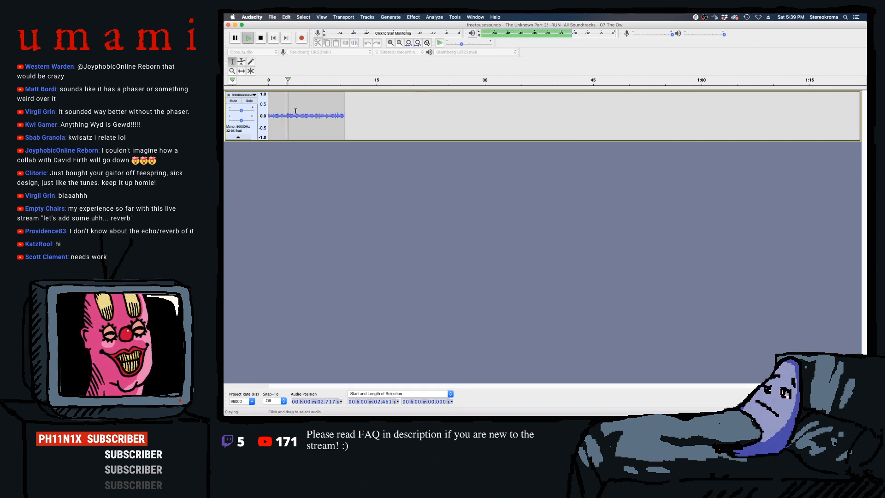
pyautogui.press('space')
# - Quit Audacity without saving changes to any of the open projects
pyautogui.click(251, 17)
pyautogui.click(266, 79)
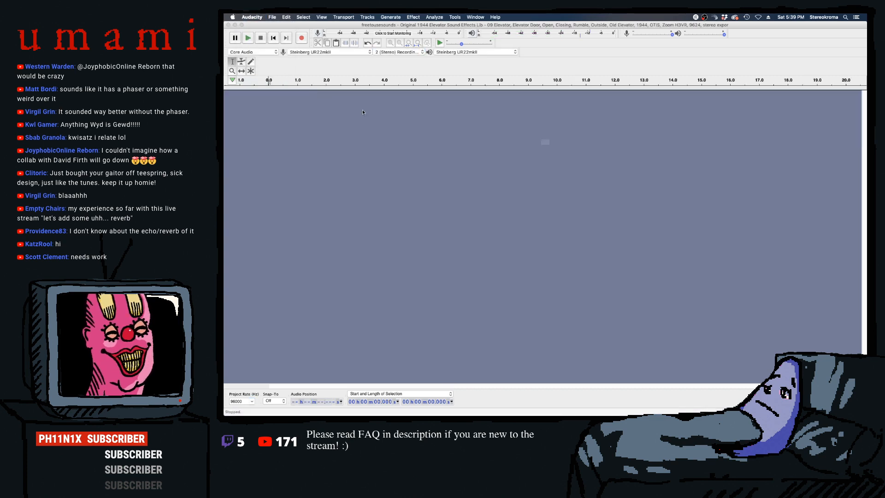
pyautogui.click(564, 176)
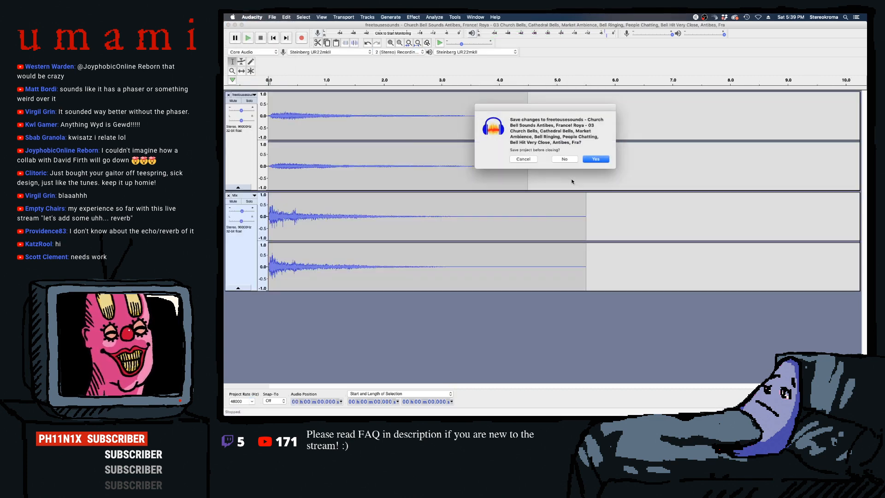
pyautogui.click(564, 159)
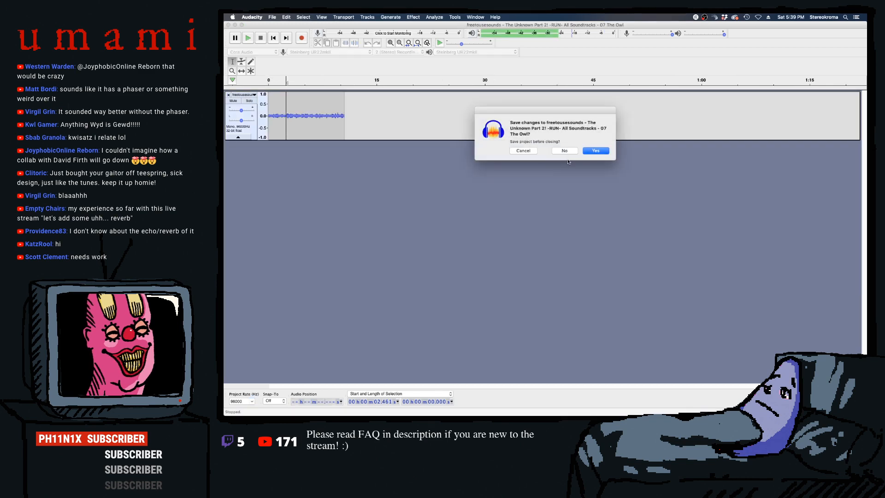
pyautogui.click(566, 153)
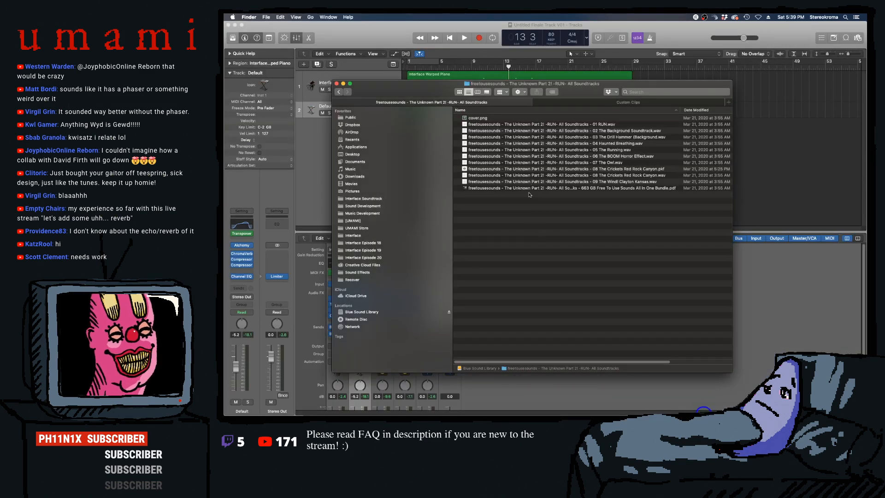
# - Try to open "09 The Wind! Clayton Kansas.wav" in Audacity and dismiss the error and debug report dialogs
pyautogui.click(547, 183)
pyautogui.rightClick(521, 181)
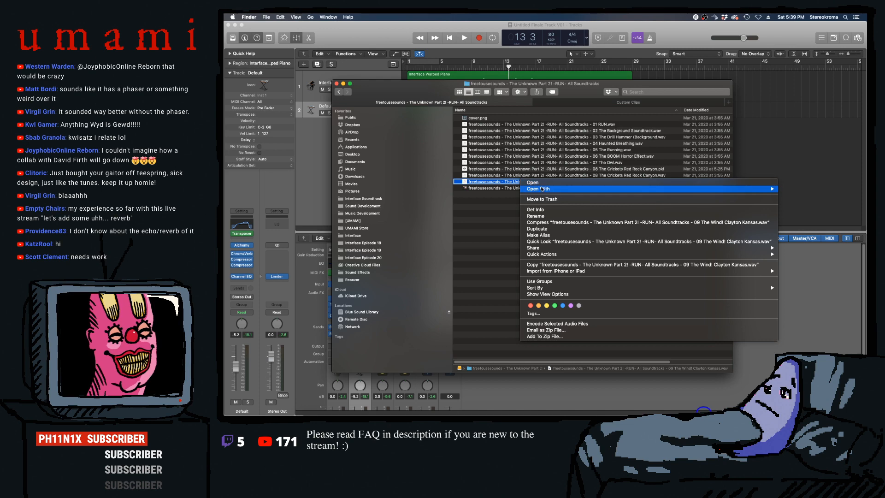
pyautogui.moveTo(712, 193)
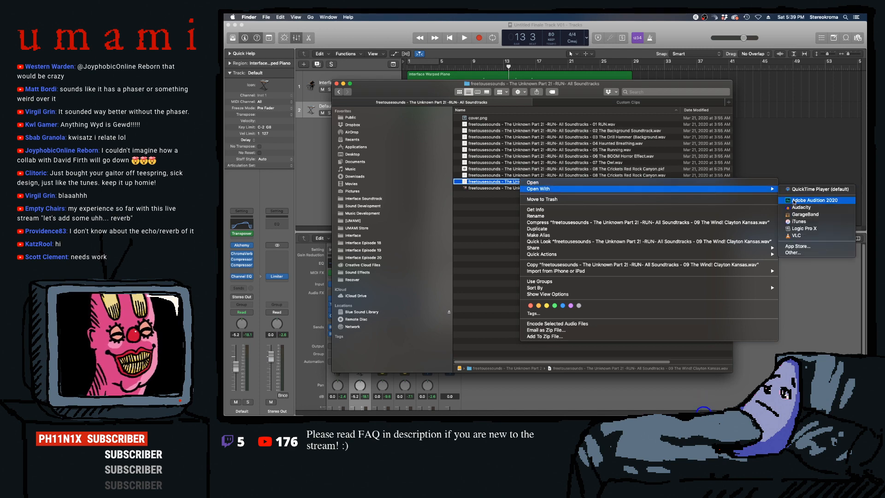
pyautogui.click(787, 208)
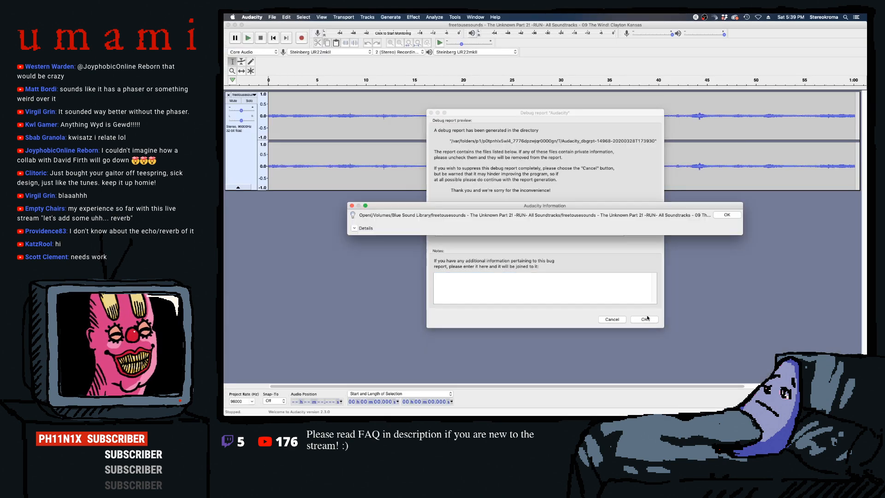
pyautogui.click(727, 215)
pyautogui.click(644, 318)
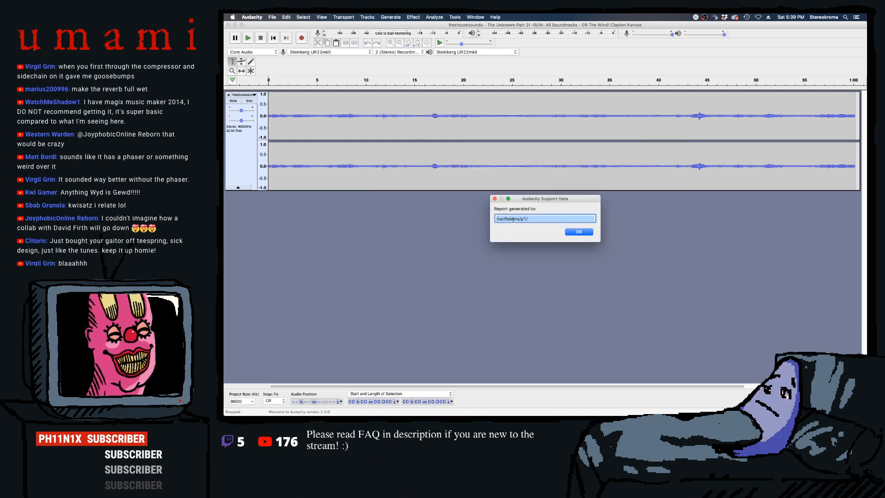
pyautogui.click(494, 199)
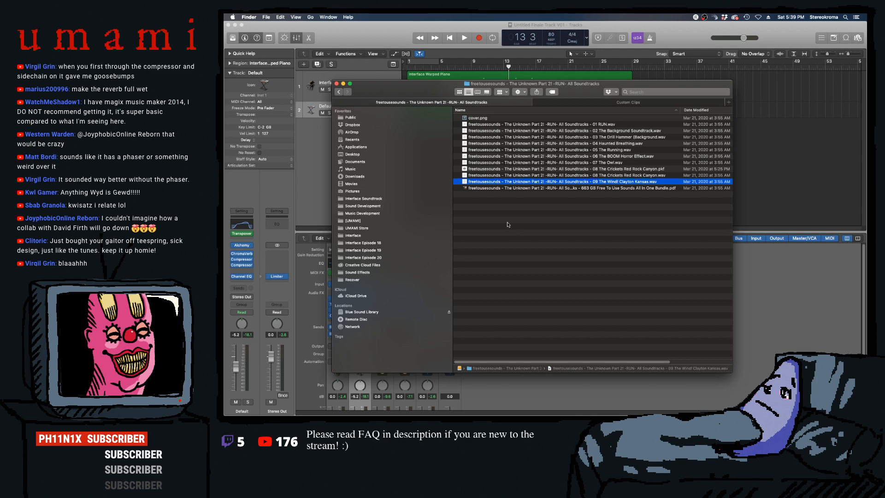
# - Open "09 The Wind! Clayton Kansas.wav" in Audacity again and discard the recoverable project
pyautogui.rightClick(477, 182)
pyautogui.moveTo(495, 187)
pyautogui.click(744, 206)
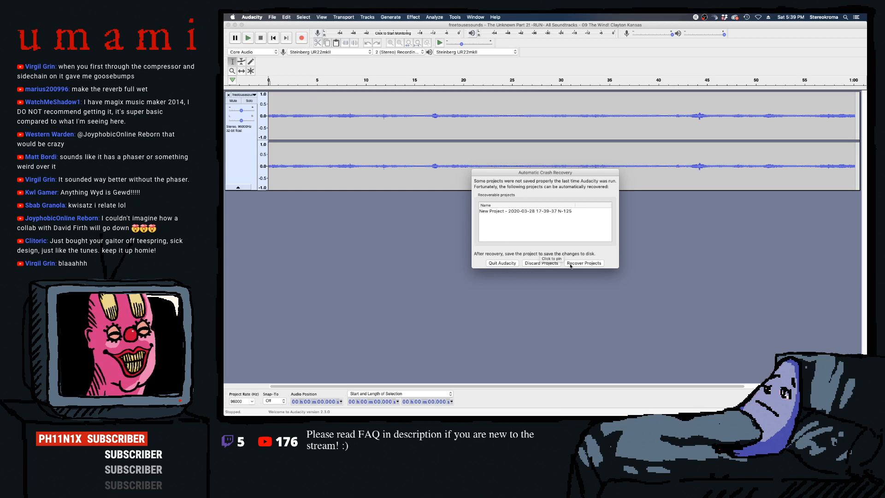
pyautogui.click(570, 266)
pyautogui.click(609, 246)
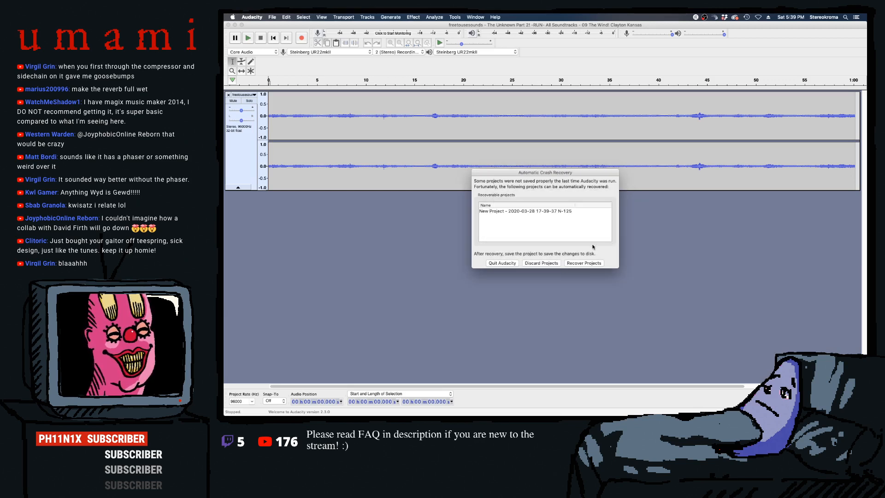
pyautogui.click(548, 262)
pyautogui.click(581, 243)
pyautogui.hotkey('shift', 'z')
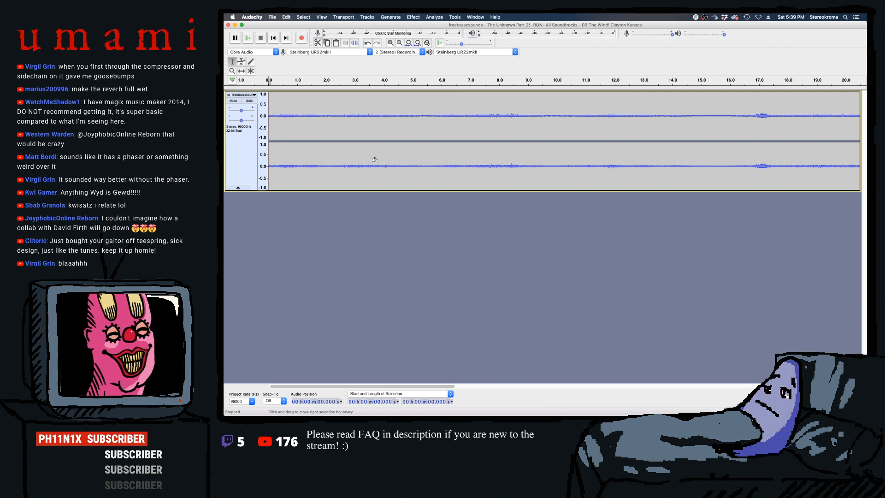
# - Listen to the Wind recording briefly from about 8 seconds, and remove its track
pyautogui.press('super+3')
pyautogui.press('super+3')
pyautogui.press('super+3')
pyautogui.press('super+3')
pyautogui.press('super+1')
pyautogui.click(297, 125)
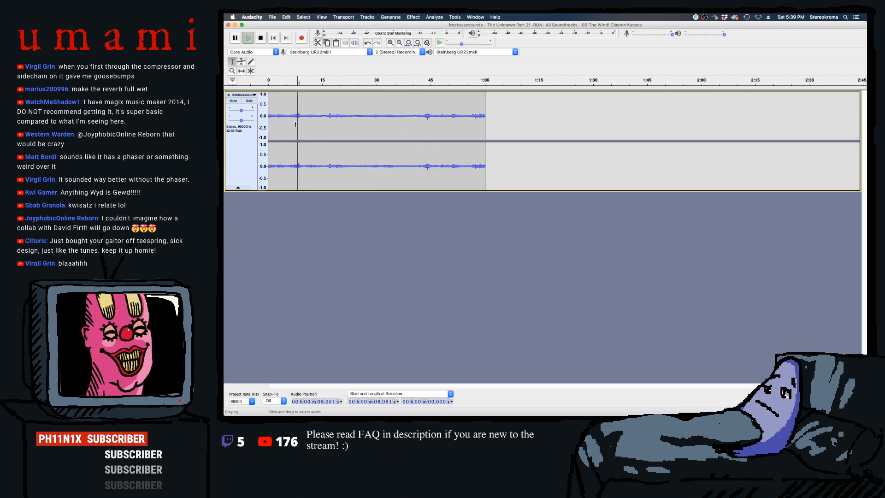
pyautogui.press('space')
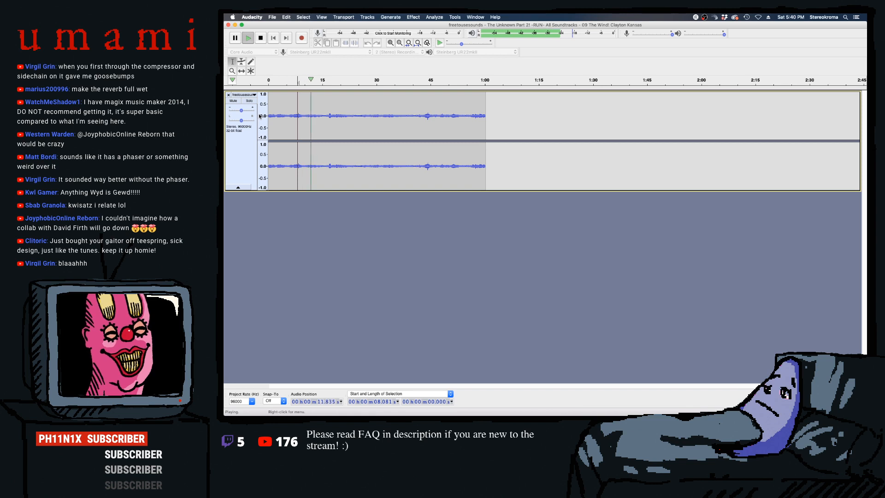
pyautogui.press('space')
pyautogui.click(228, 96)
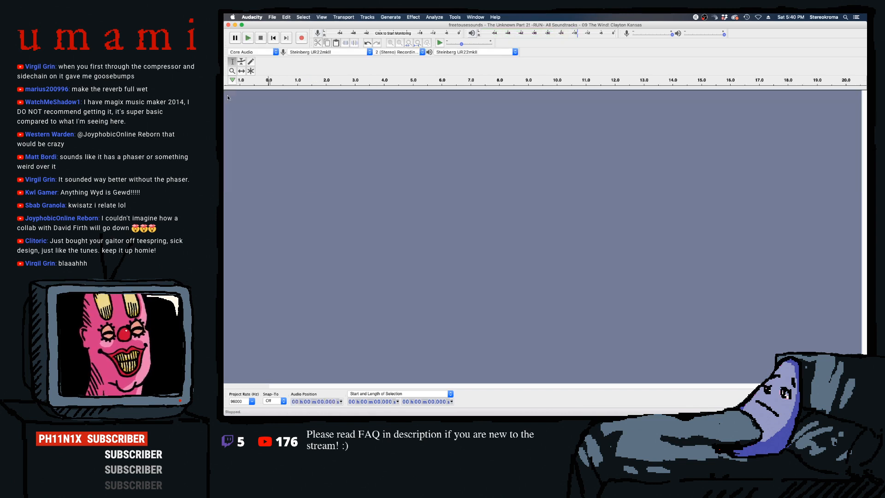
# - Switch to Finder, dismiss the Audacity problem report, and open the "Original 1944 Elevator Sound Effects Library (Spooky & Creepy)" folder
pyautogui.click(314, 402)
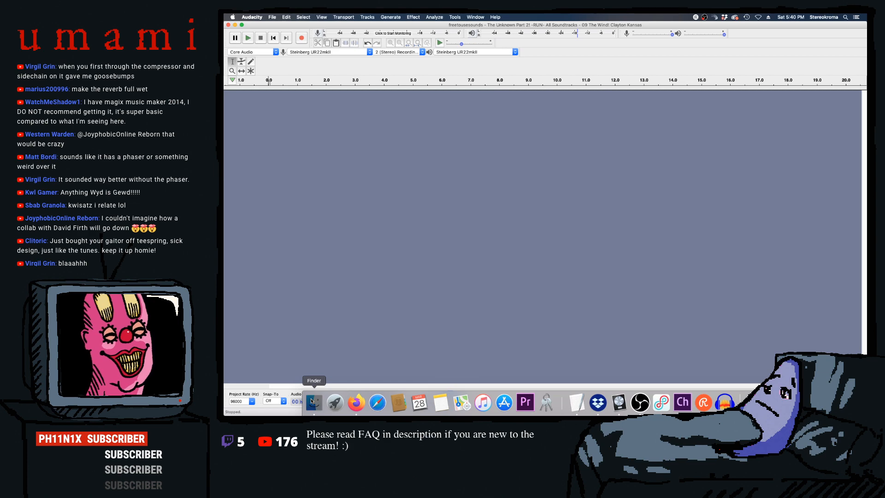
pyautogui.click(339, 92)
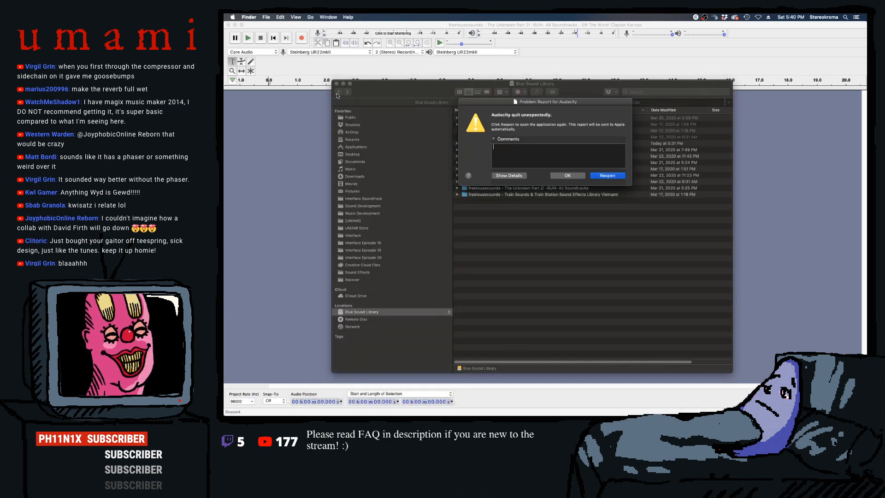
pyautogui.click(569, 175)
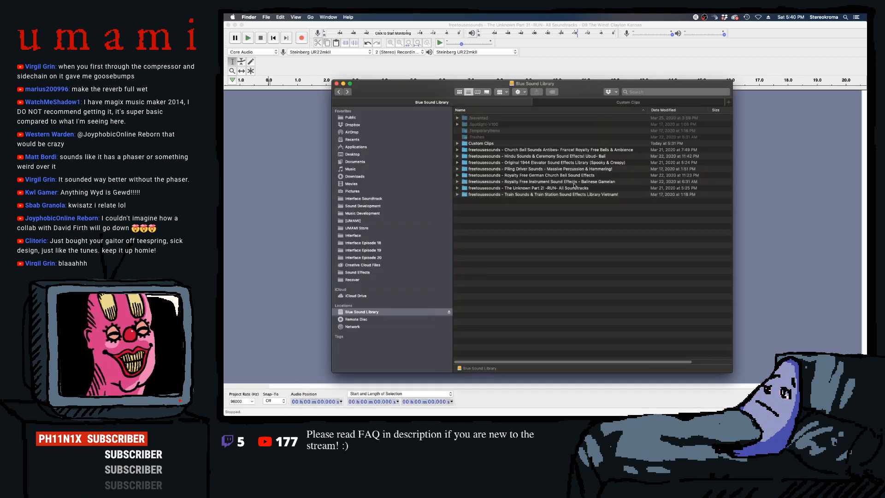
pyautogui.click(538, 177)
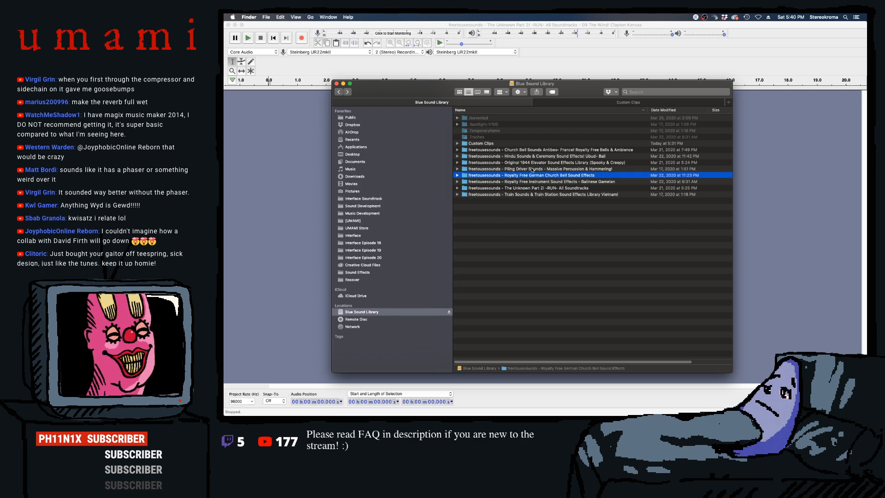
pyautogui.click(533, 163)
pyautogui.doubleClick(533, 165)
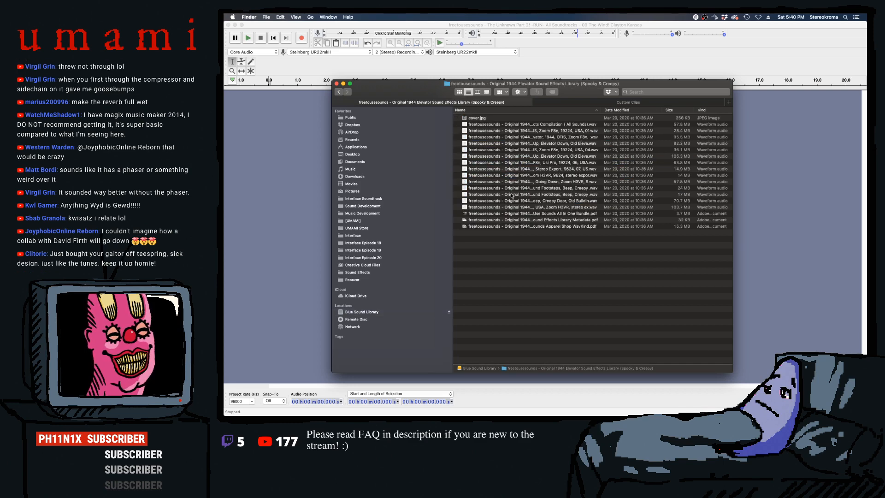
# - Preview the "13 BONUS! Glass Door" elevator recording in Quick Look
pyautogui.click(512, 200)
pyautogui.press('space')
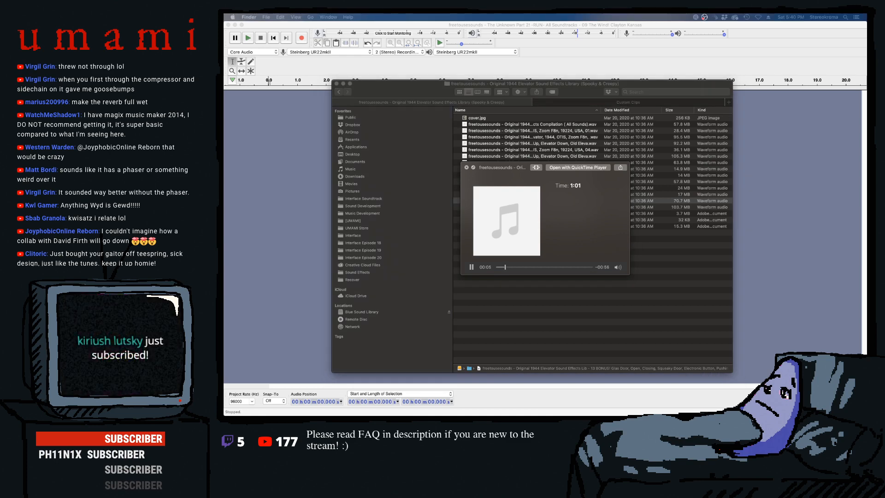
pyautogui.click(518, 192)
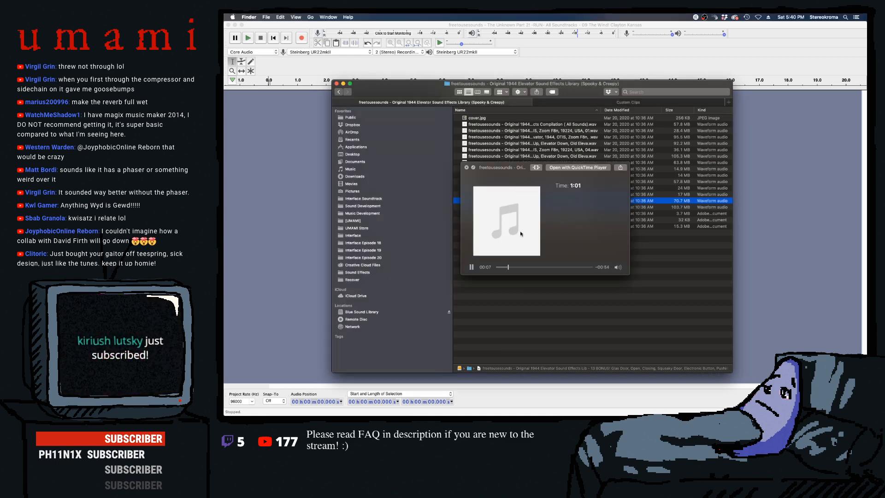
pyautogui.press('space')
# - Open the "13 BONUS! Glass Door" recording in Audacity
pyautogui.rightClick(513, 201)
pyautogui.moveTo(533, 207)
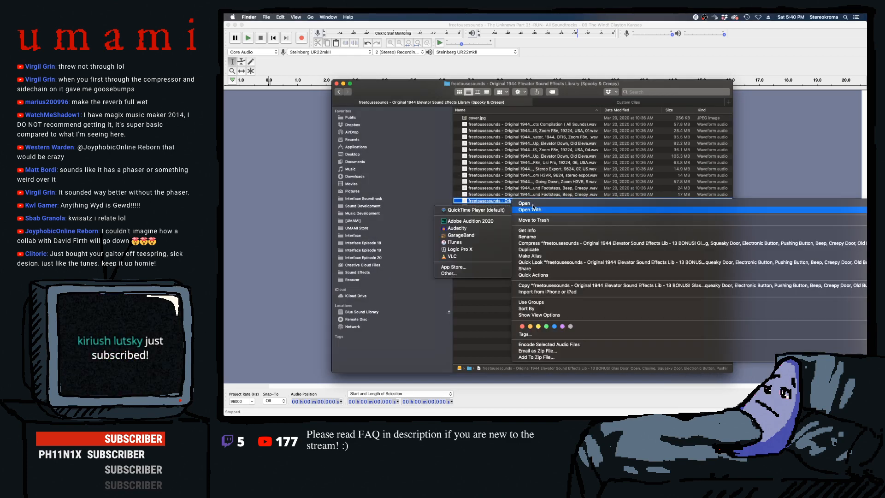
pyautogui.click(473, 202)
pyautogui.moveTo(472, 202); pyautogui.dragTo(301, 182)
pyautogui.click(289, 171)
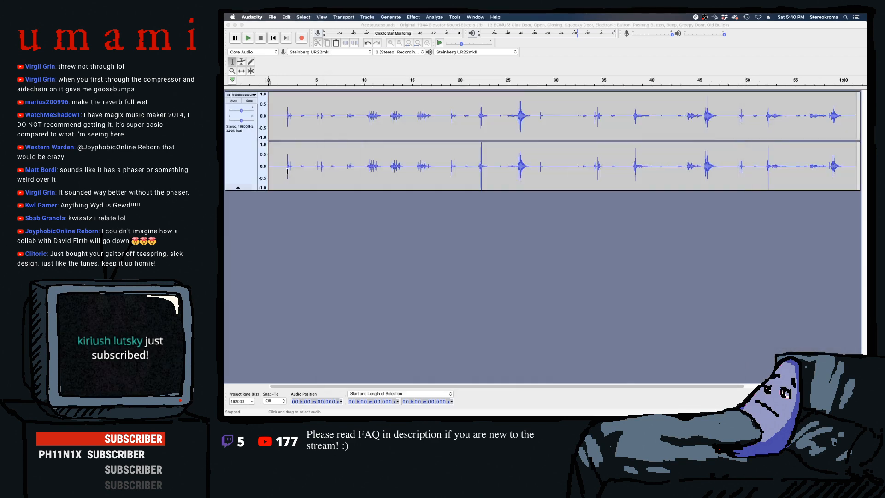
# - Listen to the recording from about 1 second and delete its first 3 seconds or so
pyautogui.click(278, 129)
pyautogui.press('space')
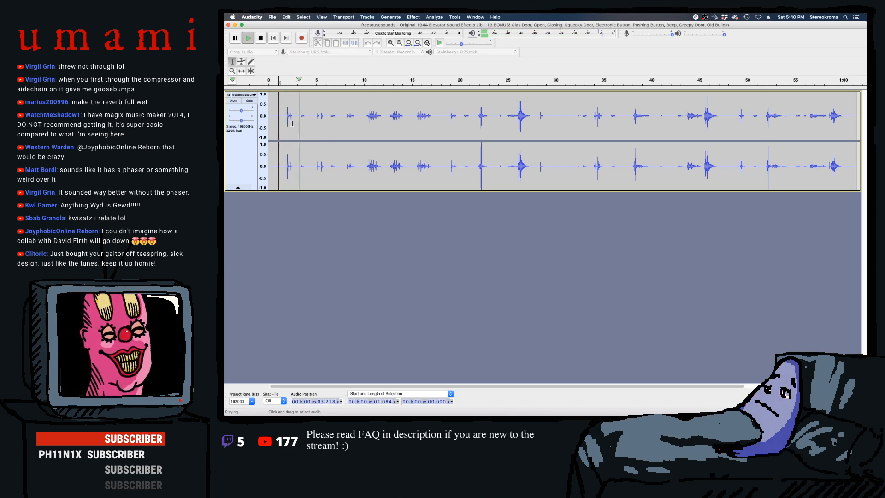
pyautogui.press('space')
pyautogui.moveTo(298, 119); pyautogui.dragTo(267, 121)
pyautogui.press('Delete')
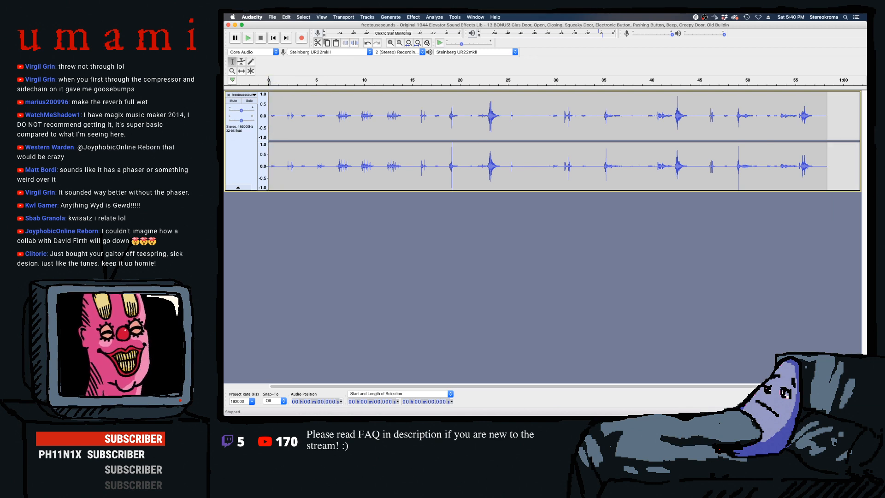
# - Listen closely to the start of the recording and trim the remaining lead-in before the first sound
pyautogui.press('super+1')
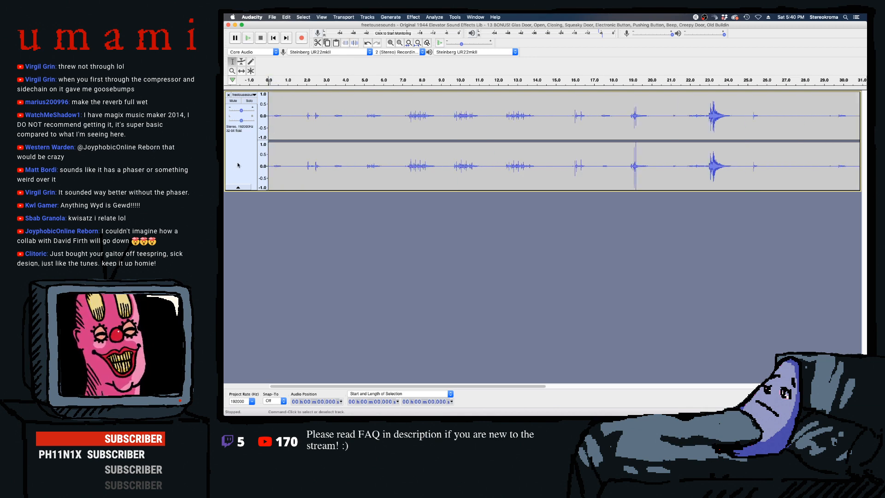
pyautogui.press('super+Tab')
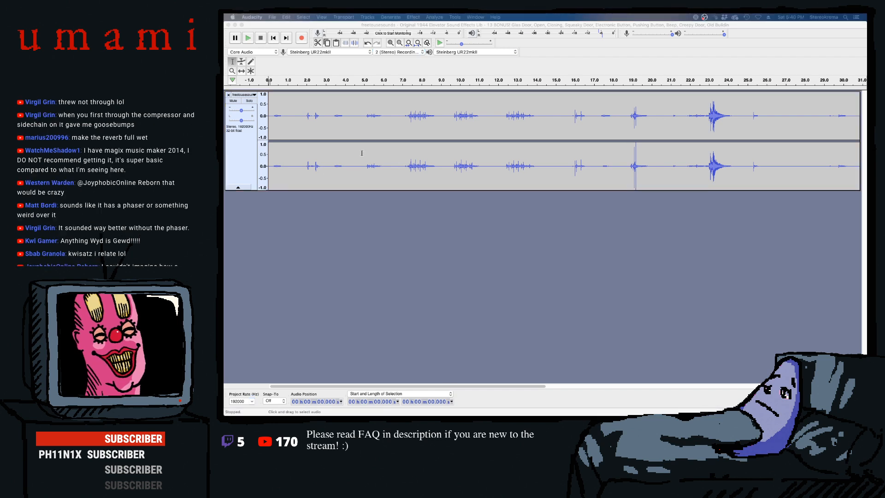
pyautogui.click(270, 118)
pyautogui.click(270, 118)
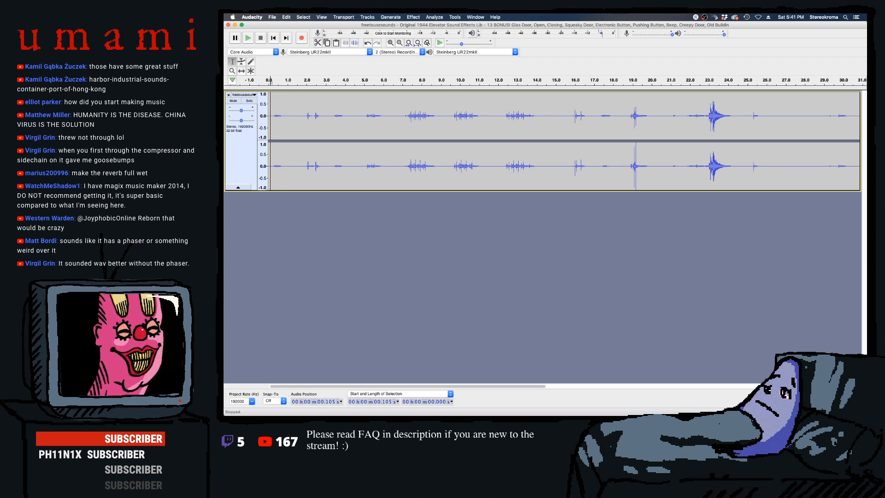
pyautogui.moveTo(272, 121)
pyautogui.mouseDown()
pyautogui.moveTo(281, 117)
pyautogui.moveTo(268, 121)
pyautogui.mouseUp()
pyautogui.press('super+1')
pyautogui.press('super+1')
pyautogui.press('space')
pyautogui.click(282, 120)
pyautogui.press('space')
pyautogui.press('Delete')
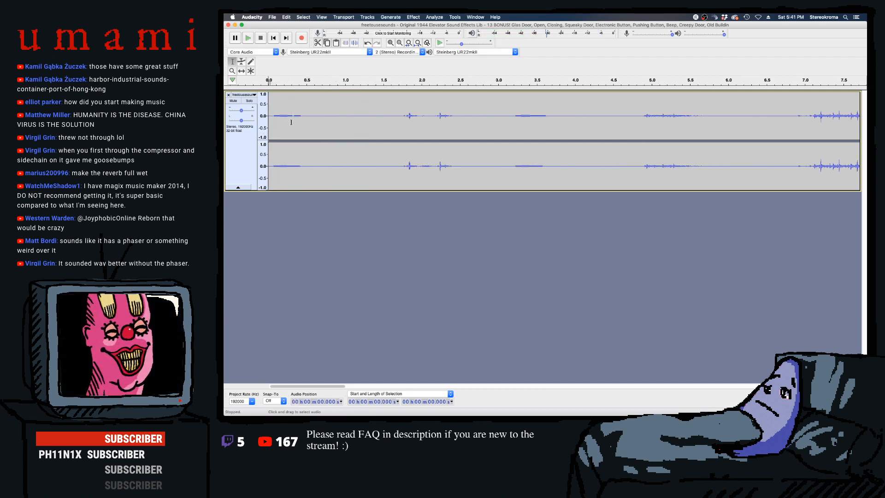
# - Duplicate the first 1.7 seconds or so of the recording onto a new track and solo the copy
pyautogui.moveTo(399, 132); pyautogui.dragTo(269, 133)
pyautogui.press('super+d')
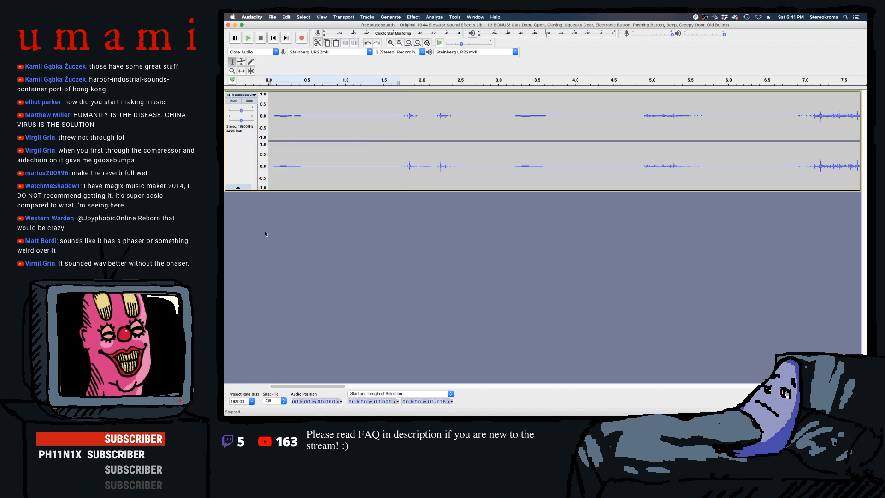
pyautogui.click(312, 200)
pyautogui.doubleClick(313, 200)
# - Amplify the duplicated clip by 12.1 dB and play it back
pyautogui.click(408, 17)
pyautogui.click(420, 46)
pyautogui.moveTo(593, 208); pyautogui.dragTo(565, 213)
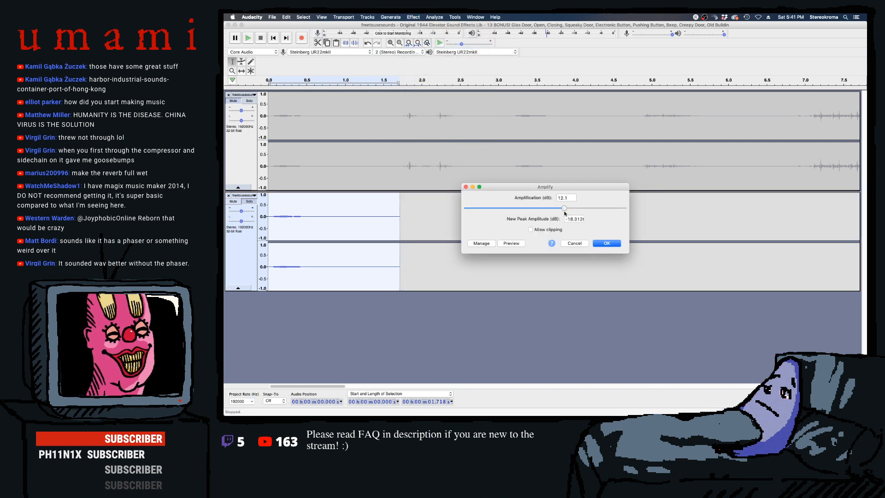
pyautogui.press('Return')
pyautogui.press('space')
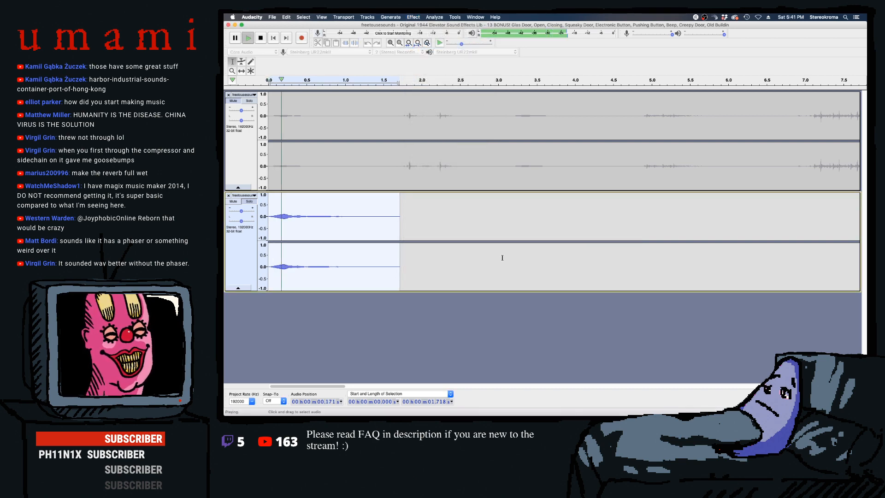
# - Fade out the duplicated clip from about 0.7 seconds to its end twice, and play it from the start
pyautogui.moveTo(405, 216); pyautogui.dragTo(323, 216)
pyautogui.click(406, 17)
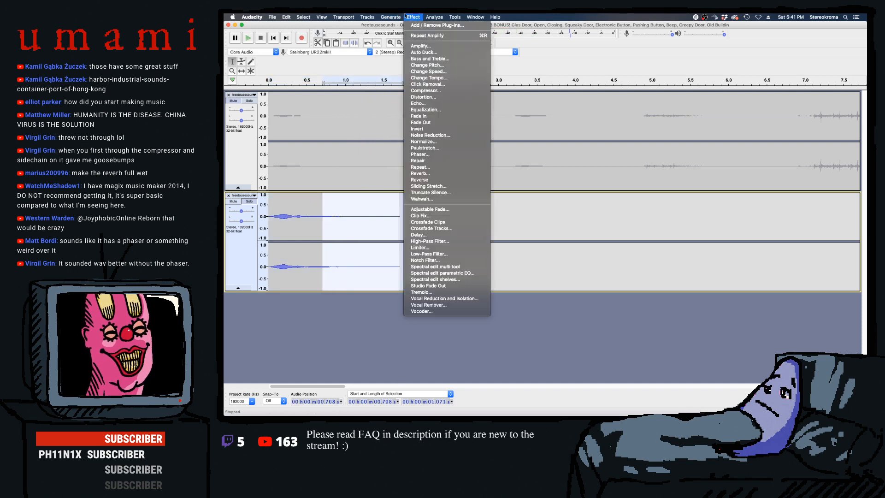
pyautogui.click(420, 122)
pyautogui.click(413, 17)
pyautogui.click(423, 37)
pyautogui.click(285, 219)
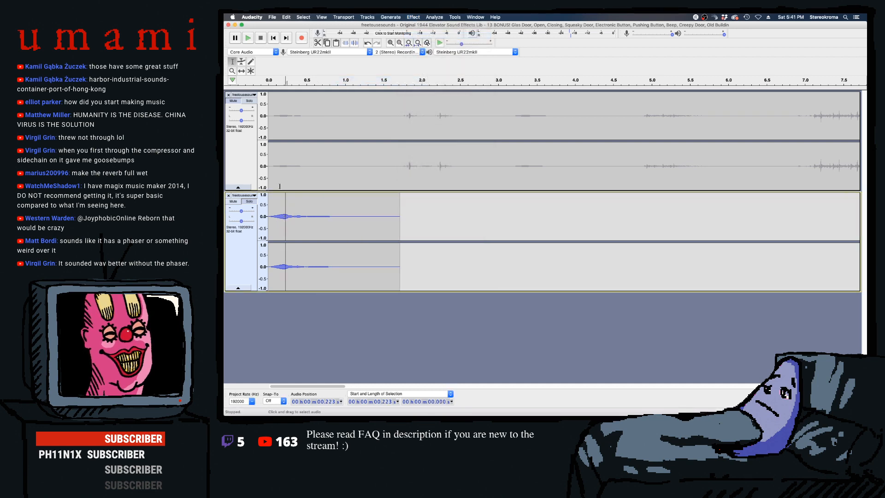
pyautogui.click(273, 38)
pyautogui.press('space')
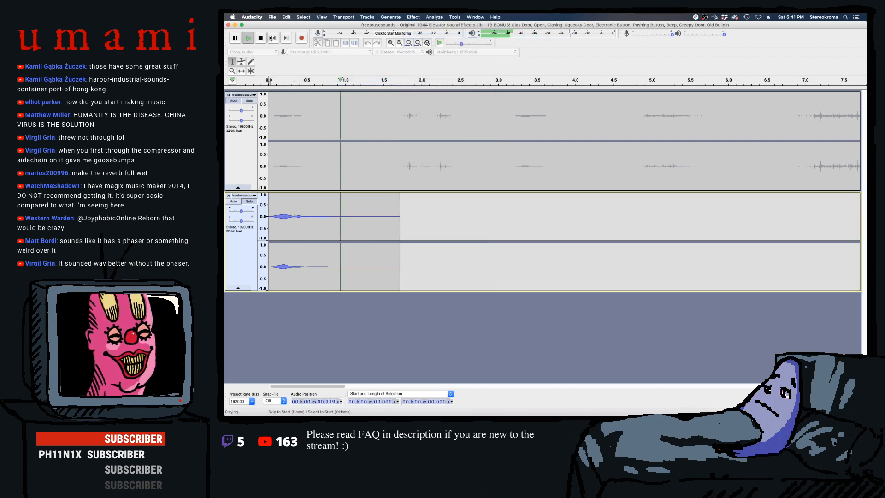
# - Shorten the duplicated clip's end to about 1.4 seconds, fade out its tail from about 0.3 seconds, and play it from the start
pyautogui.moveTo(405, 219); pyautogui.dragTo(291, 219)
pyautogui.click(413, 18)
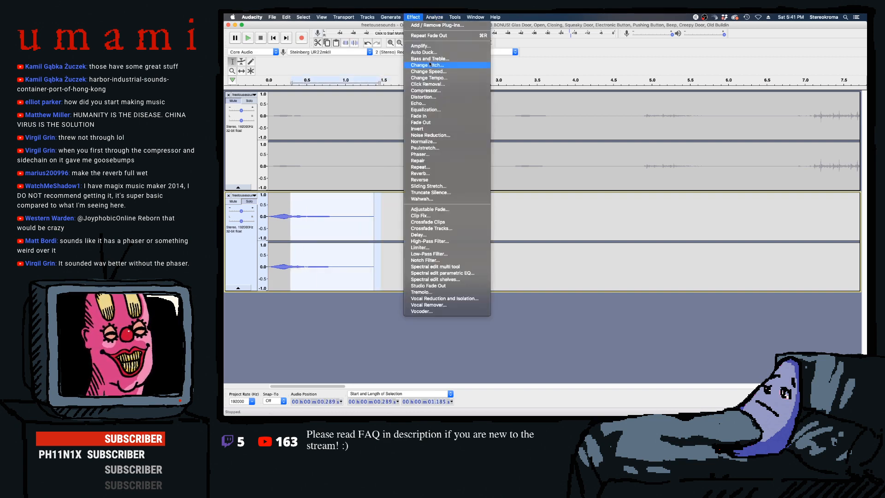
pyautogui.click(285, 167)
pyautogui.click(275, 197)
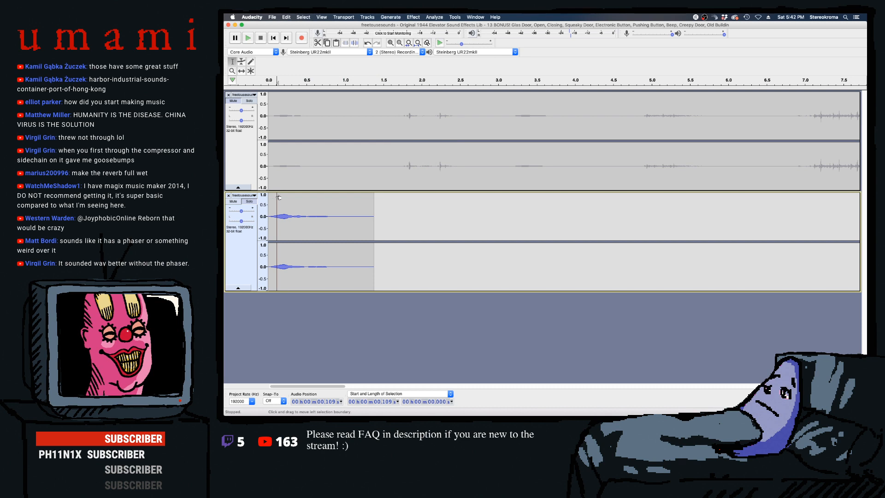
pyautogui.click(275, 40)
pyautogui.press('space')
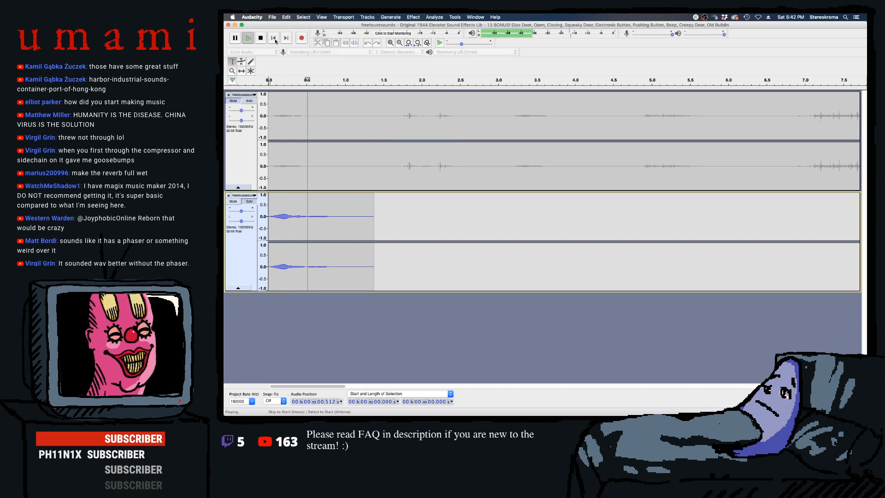
# - Turn off the duplicate's solo and audition the full recording from about 4.4 and 6.8 seconds
pyautogui.click(241, 179)
pyautogui.press('space')
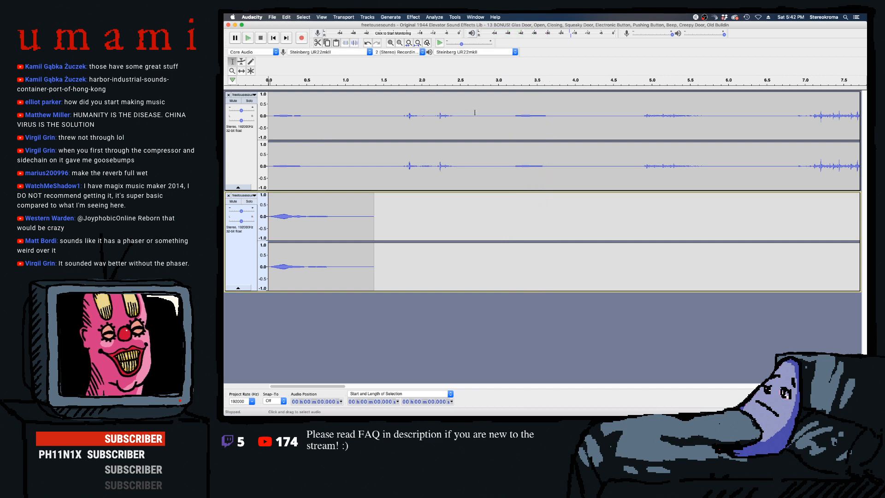
pyautogui.click(474, 112)
pyautogui.press('super+3')
pyautogui.press('super+3')
pyautogui.press('super+3')
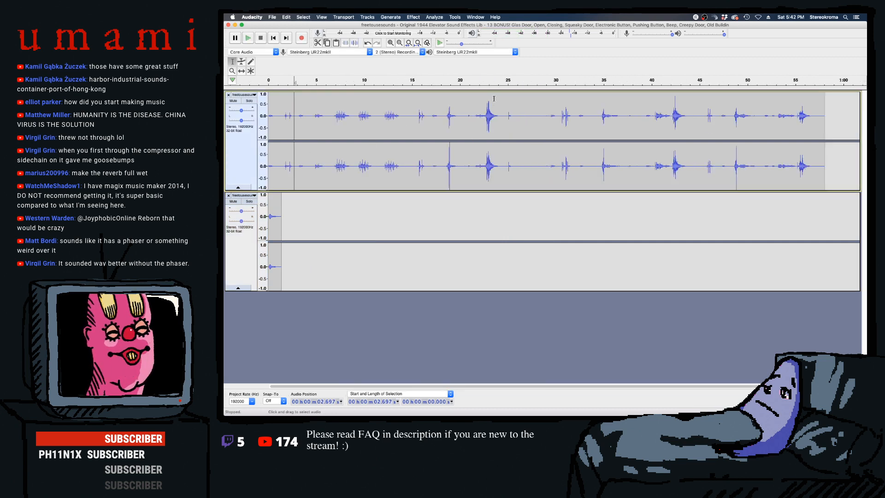
pyautogui.click(312, 119)
pyautogui.press('space')
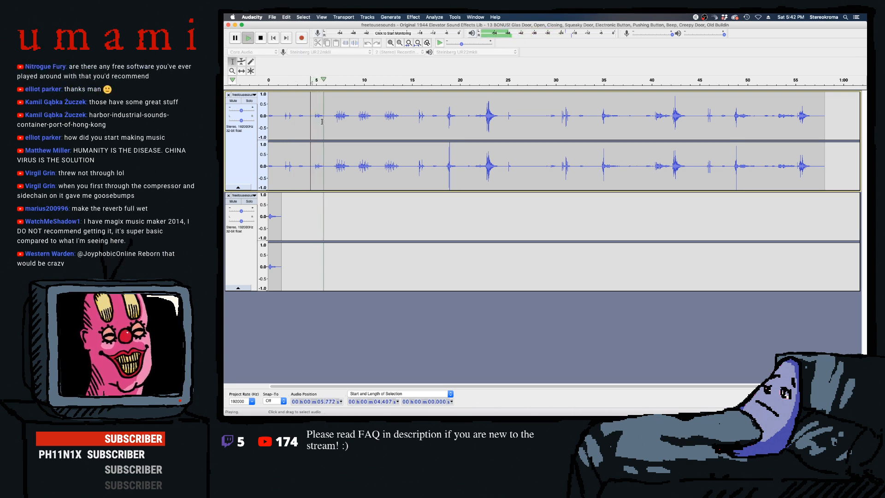
pyautogui.press('space')
pyautogui.click(333, 119)
pyautogui.press('space')
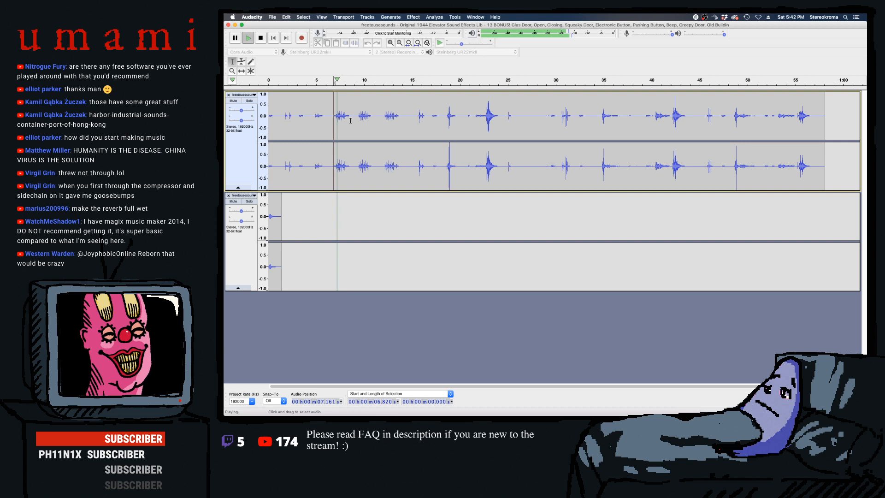
pyautogui.press('space')
# - Audition the full recording from about 15.7, 21.8 and 32.5 seconds
pyautogui.click(418, 124)
pyautogui.press('space')
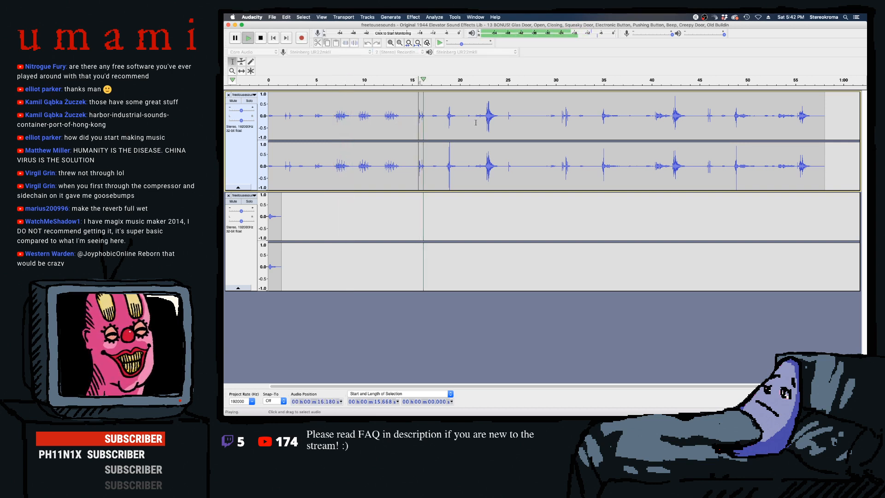
pyautogui.press('space')
pyautogui.click(477, 122)
pyautogui.press('space')
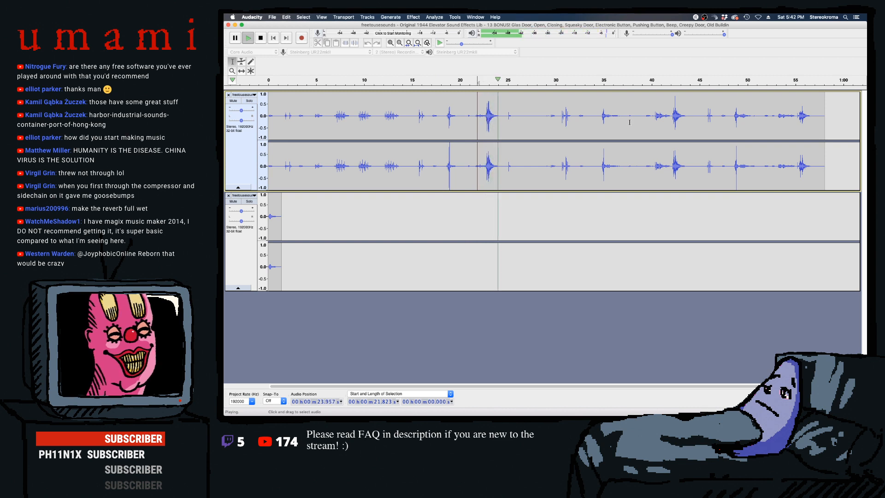
pyautogui.press('space')
pyautogui.click(579, 120)
pyautogui.press('space')
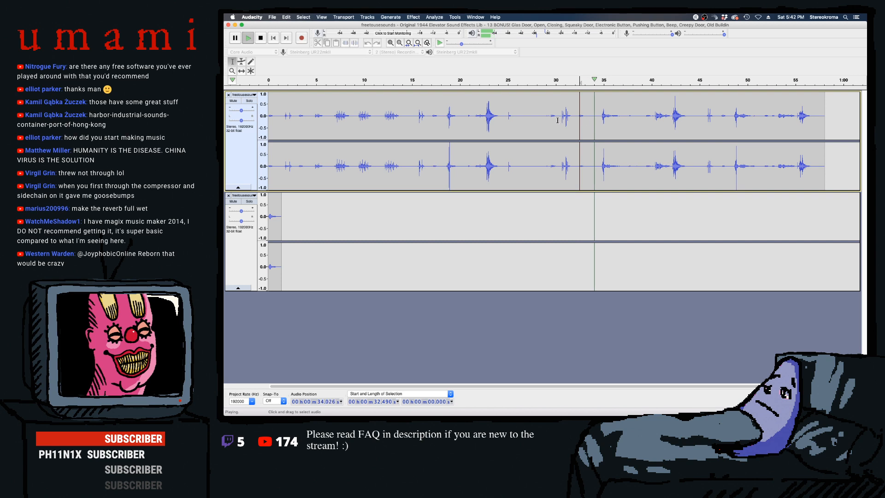
pyautogui.press('space')
# - Delete about the first 32 seconds of the recording and copy the opening 2.4 seconds of what remains onto a new track
pyautogui.moveTo(573, 121); pyautogui.dragTo(268, 122)
pyautogui.press('Delete')
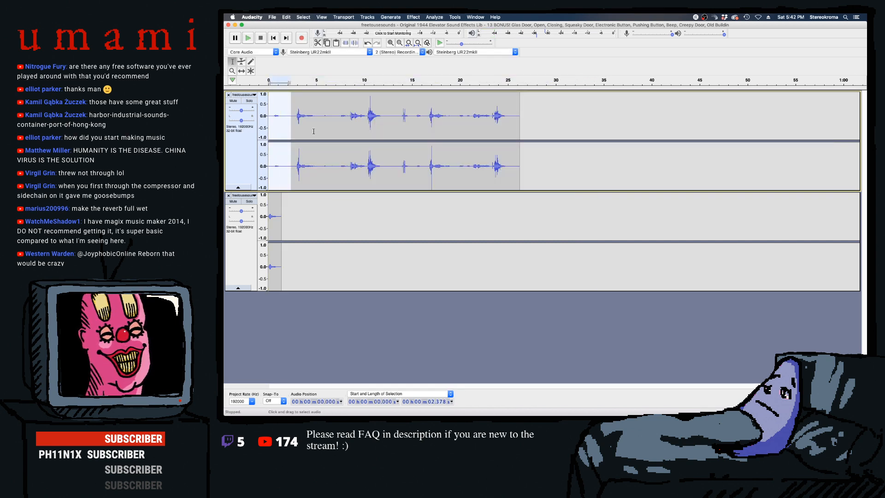
pyautogui.click(249, 202)
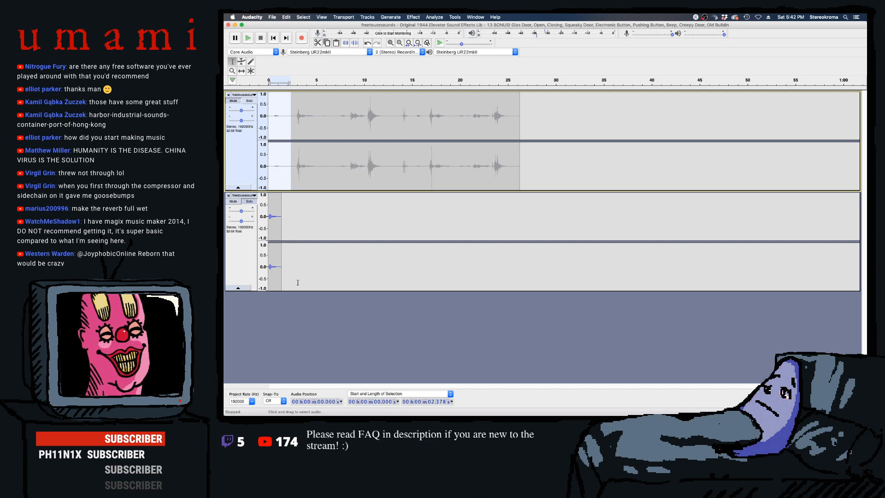
pyautogui.click(279, 305)
pyautogui.press('super+v')
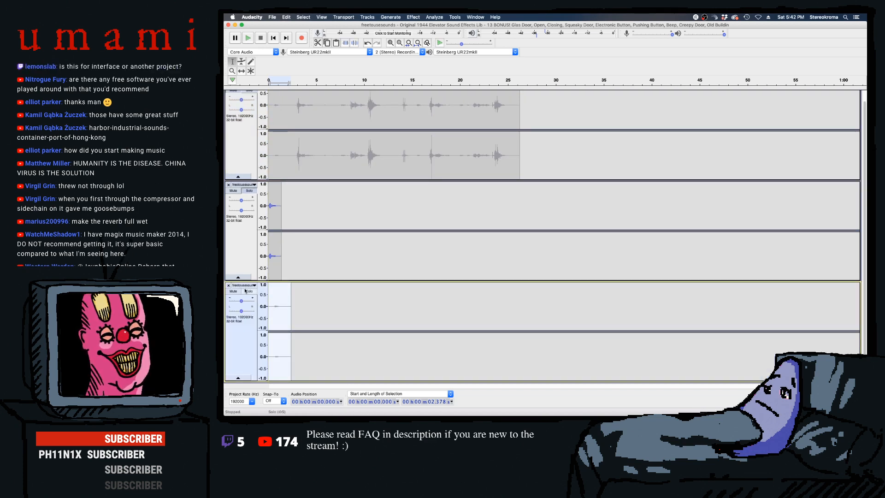
# - Remove the original recording's track and turn off the solo on the first extracted clip
pyautogui.click(289, 117)
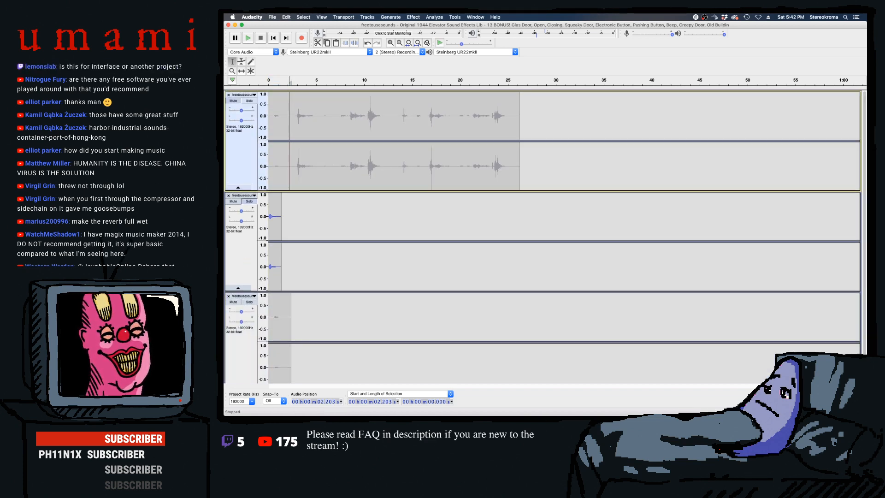
pyautogui.click(229, 95)
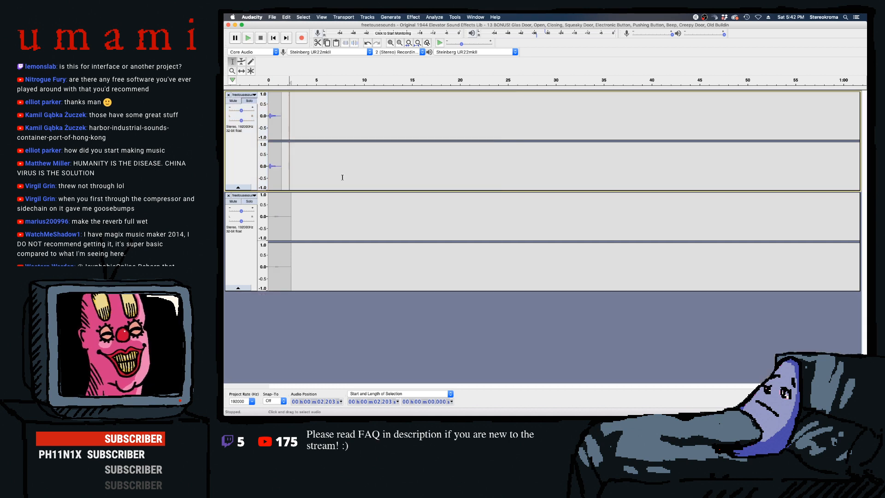
pyautogui.click(238, 205)
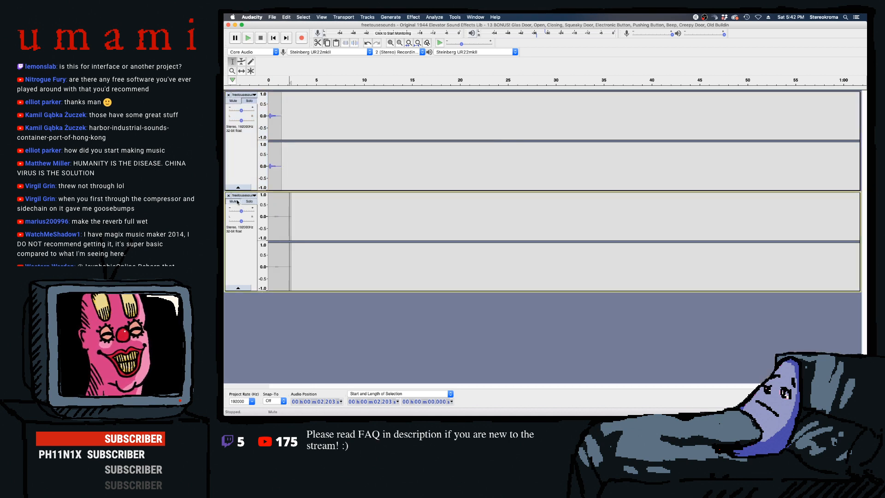
# - Amplify the whole newly pasted clip by 31.278 dB
pyautogui.doubleClick(284, 200)
pyautogui.press('super+1')
pyautogui.press('super+1')
pyautogui.press('super+1')
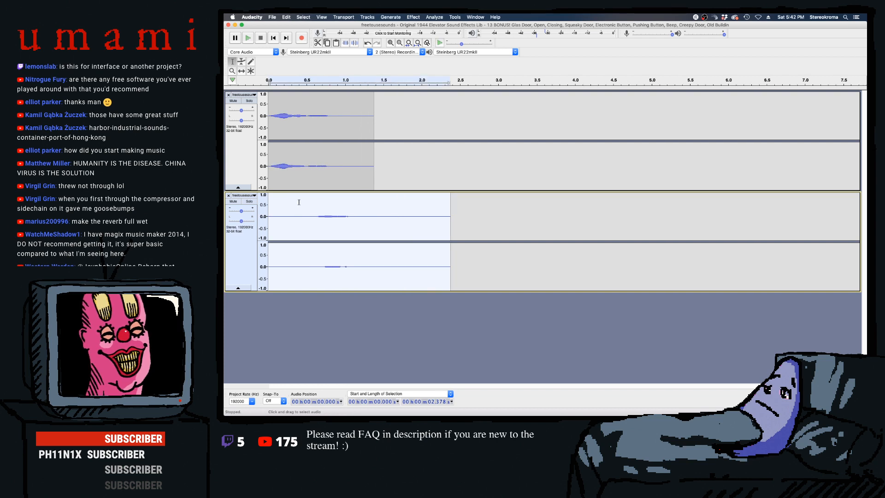
pyautogui.click(413, 17)
pyautogui.click(420, 46)
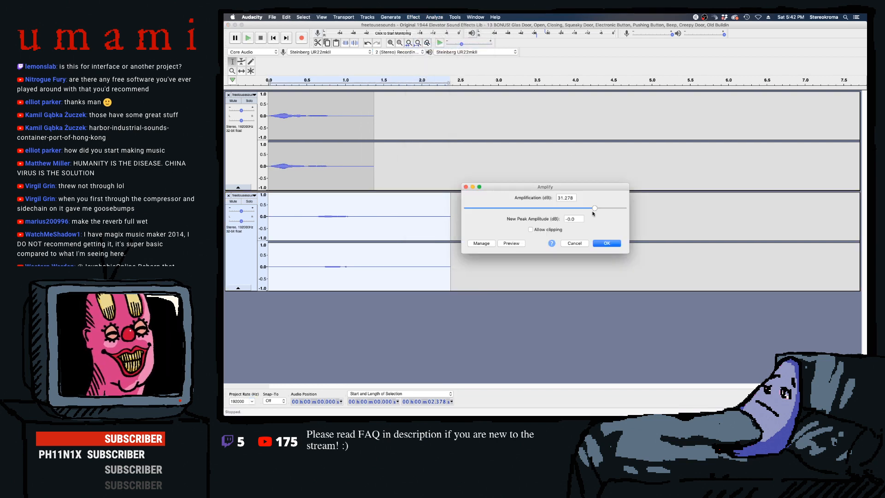
pyautogui.click(604, 243)
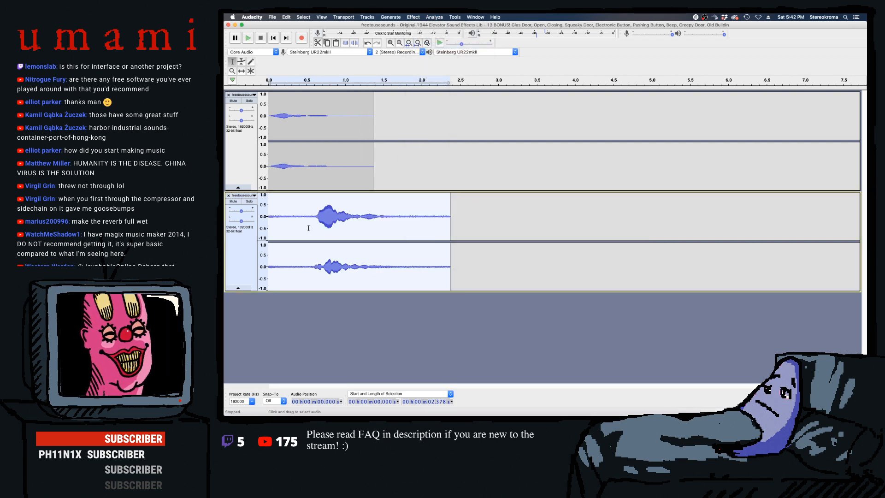
# - Cut about the first 0.6 seconds of the amplified clip and fade in its opening 0.04 seconds
pyautogui.moveTo(315, 229); pyautogui.dragTo(272, 219)
pyautogui.press('Delete')
pyautogui.click(434, 17)
pyautogui.moveTo(413, 17)
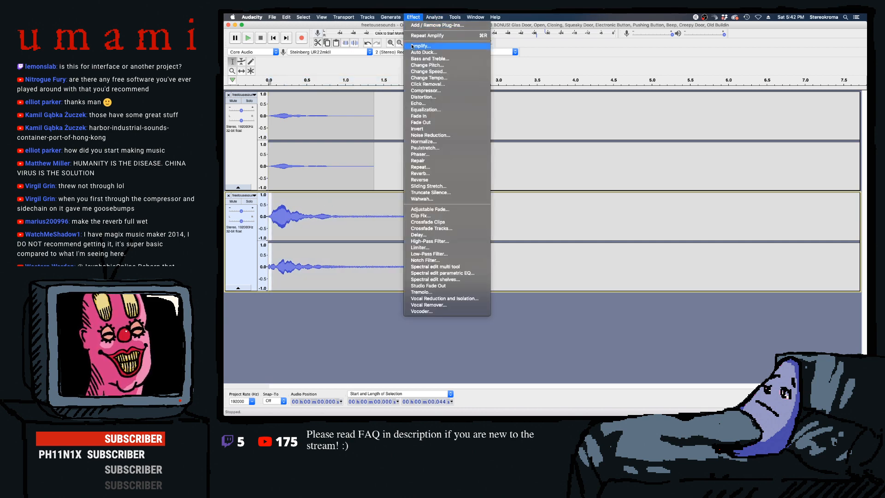
pyautogui.click(418, 116)
# - Shorten the amplified clip to about 1.4 seconds, fade it out from about 0.74 seconds, and play it from the start
pyautogui.moveTo(417, 223); pyautogui.dragTo(325, 220)
pyautogui.press('Delete')
pyautogui.click(433, 16)
pyautogui.moveTo(413, 17)
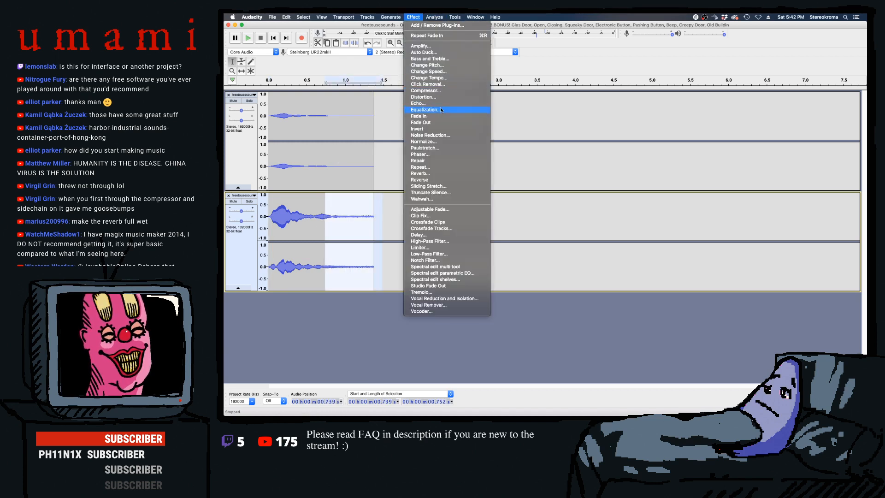
pyautogui.click(439, 123)
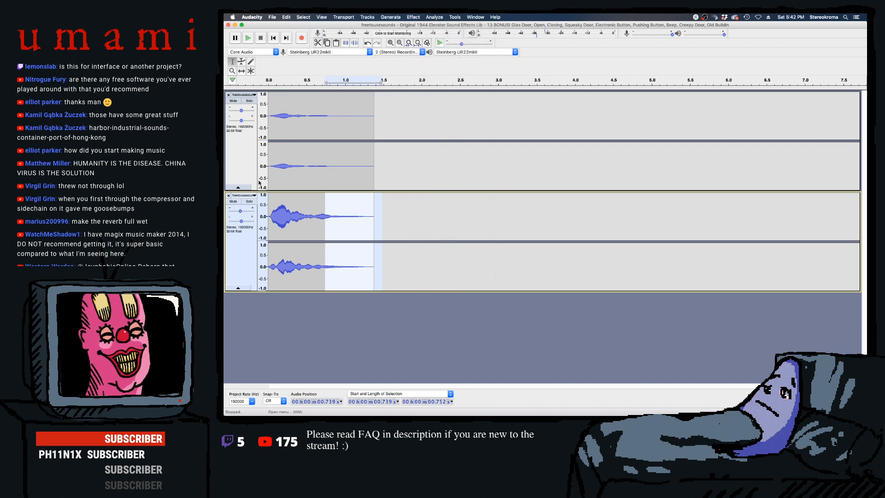
pyautogui.click(273, 39)
pyautogui.press('space')
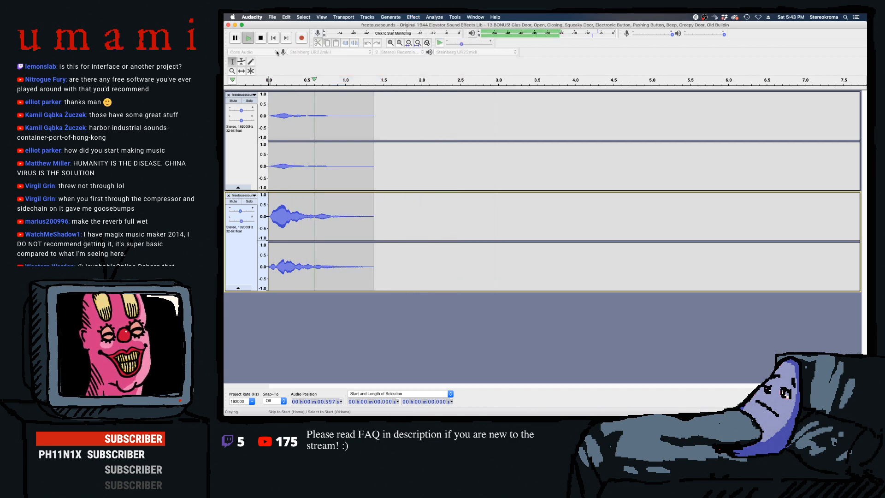
# - Try lowering the pitch of the whole amplified clip by 53 percent and play it
pyautogui.scroll(-1, 286, 214)
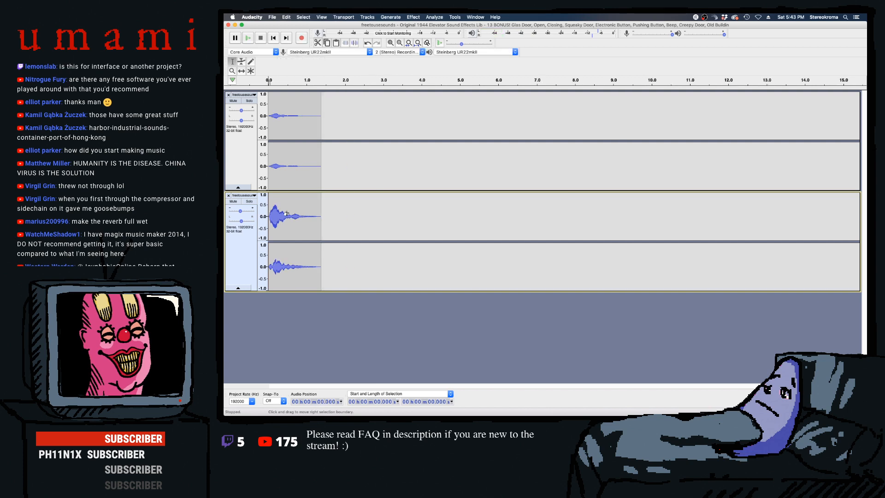
pyautogui.doubleClick(284, 212)
pyautogui.click(408, 17)
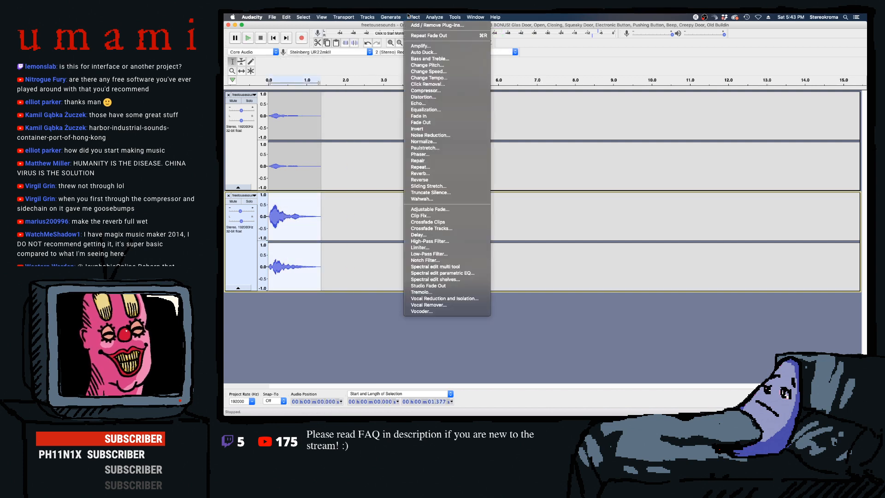
pyautogui.click(448, 66)
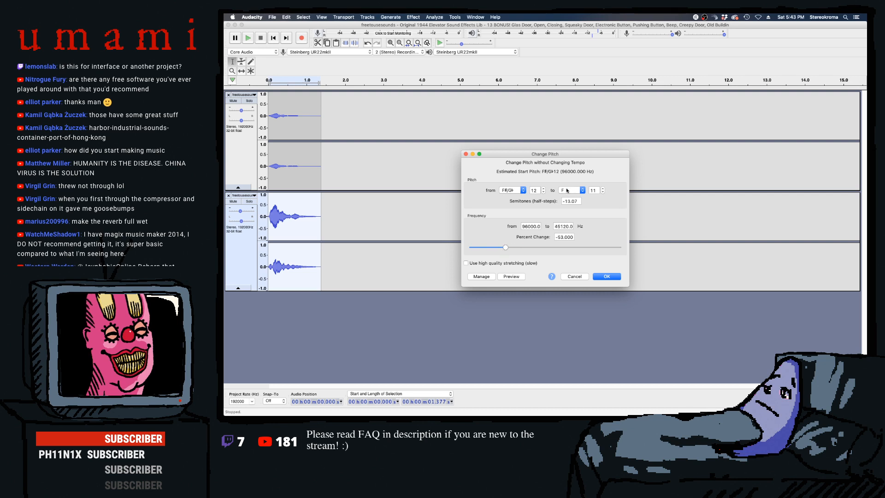
pyautogui.click(603, 276)
pyautogui.click(413, 17)
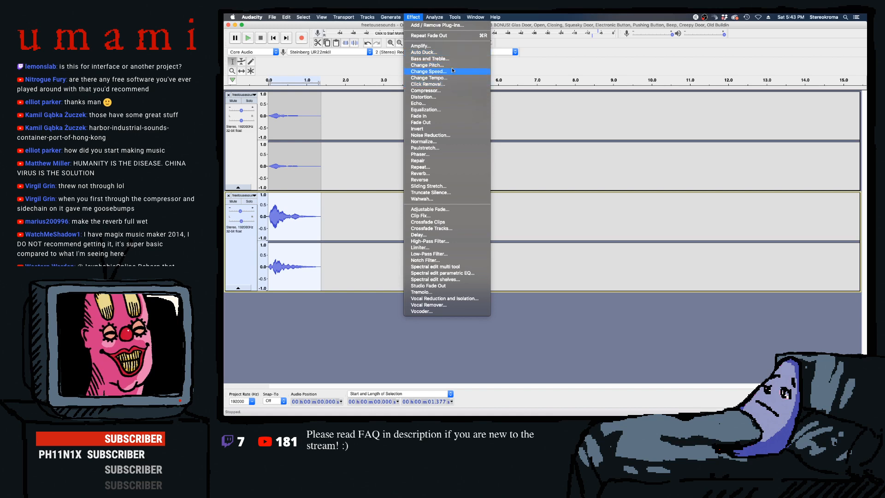
pyautogui.click(451, 65)
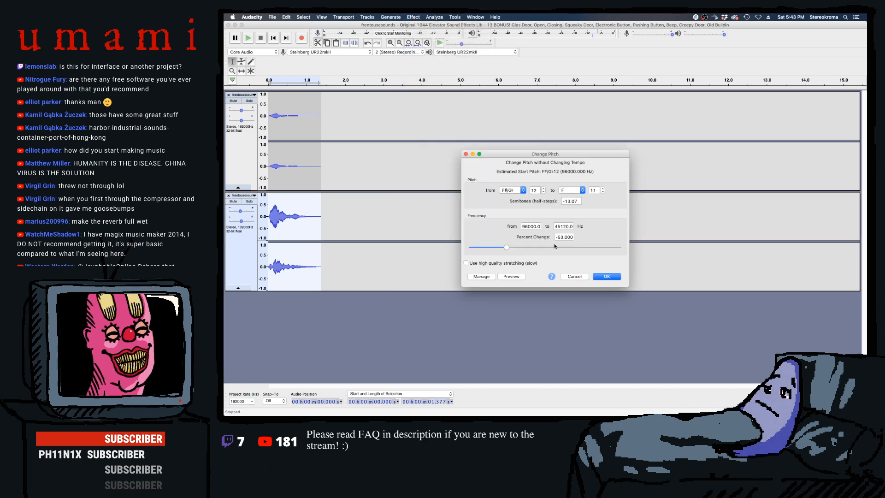
pyautogui.click(618, 278)
pyautogui.press('space')
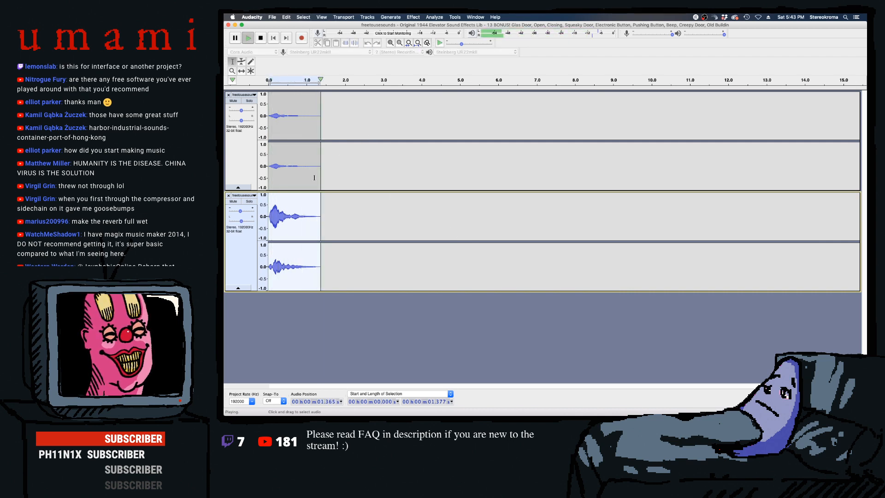
# - Undo the amplified clip's pitch change, fades and trims
pyautogui.press('super+z')
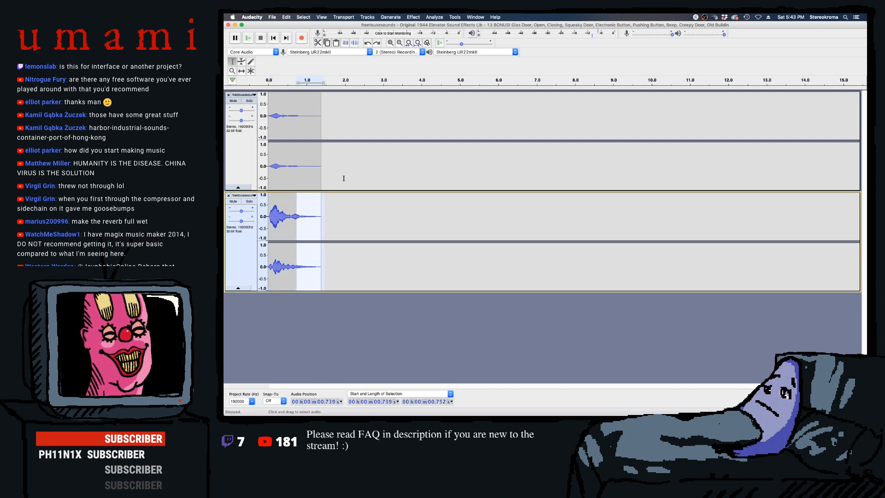
pyautogui.press('super+z')
pyautogui.press('super+z')
pyautogui.press('super+z')
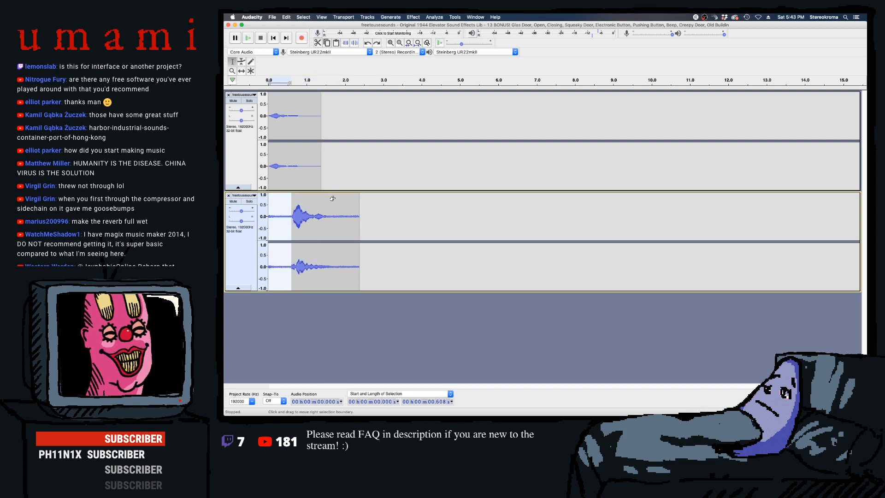
# - Solo the amplified clip and listen to its quiet opening 0.6 seconds
pyautogui.press('space')
pyautogui.click(249, 202)
pyautogui.press('space')
pyautogui.press('space')
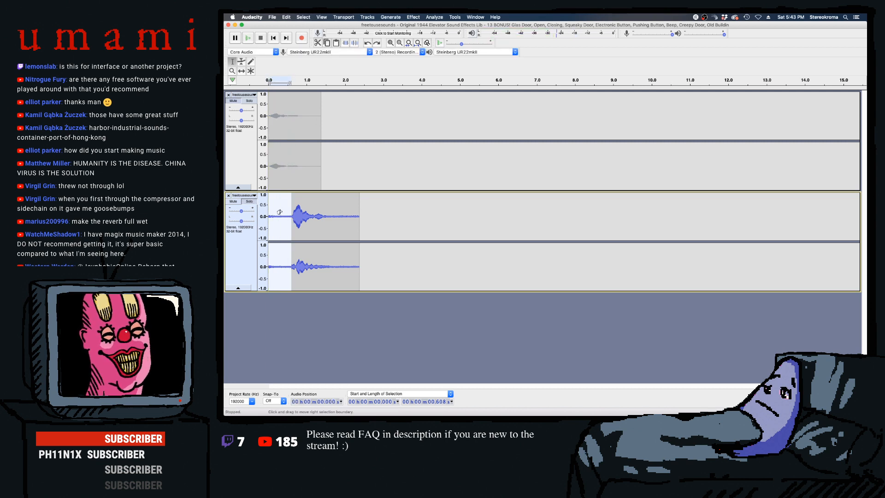
# - Undo the amplification and the removal of the original recording's track
pyautogui.press('super+z')
pyautogui.click(287, 17)
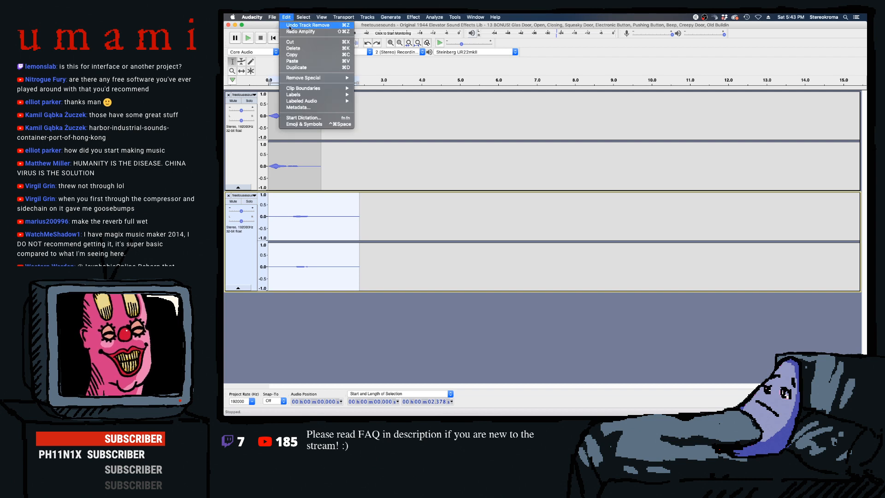
pyautogui.click(290, 26)
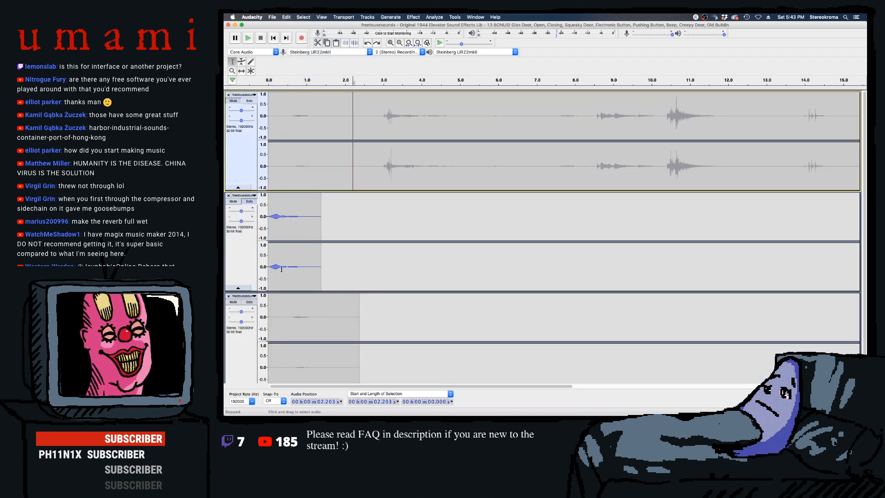
# - Delete about the first 11.8 seconds of the original recording, solo its track, and play it from the start
pyautogui.click(463, 115)
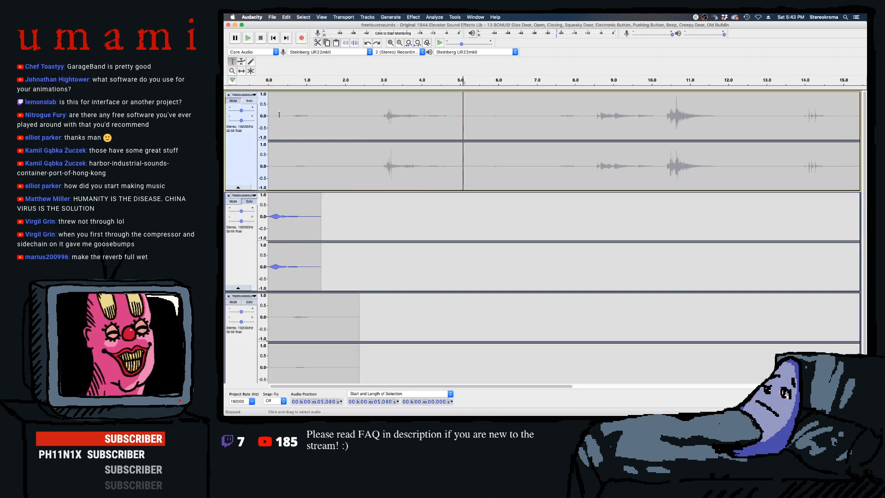
pyautogui.moveTo(718, 127); pyautogui.dragTo(261, 127)
pyautogui.press('Delete')
pyautogui.press('space')
pyautogui.click(249, 100)
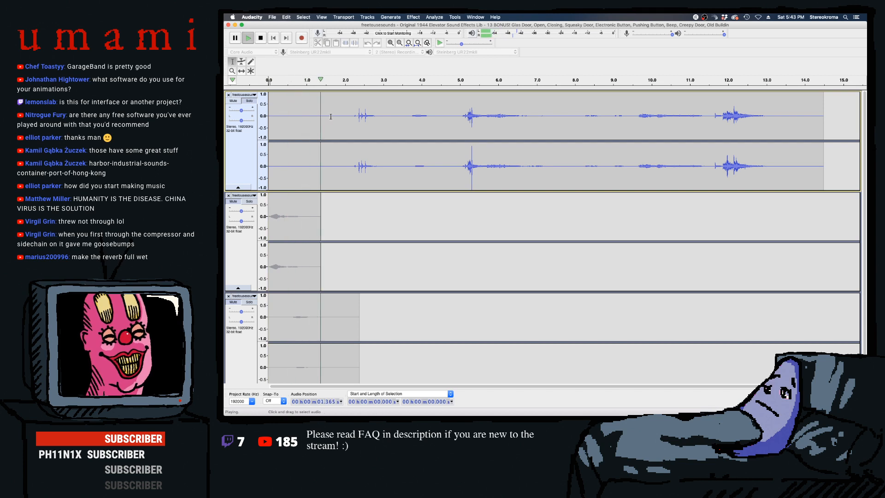
pyautogui.press('space')
# - Capture a noise profile from about the first 2 seconds of the original recording
pyautogui.moveTo(346, 121); pyautogui.dragTo(267, 121)
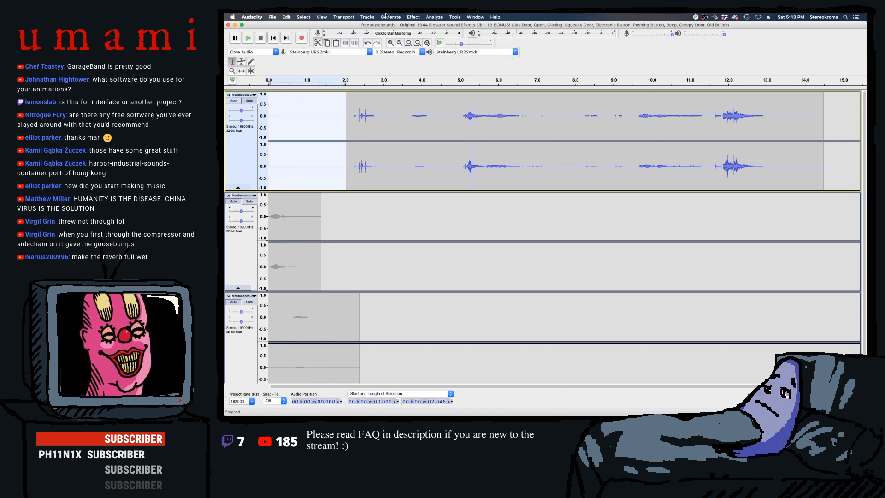
pyautogui.click(420, 18)
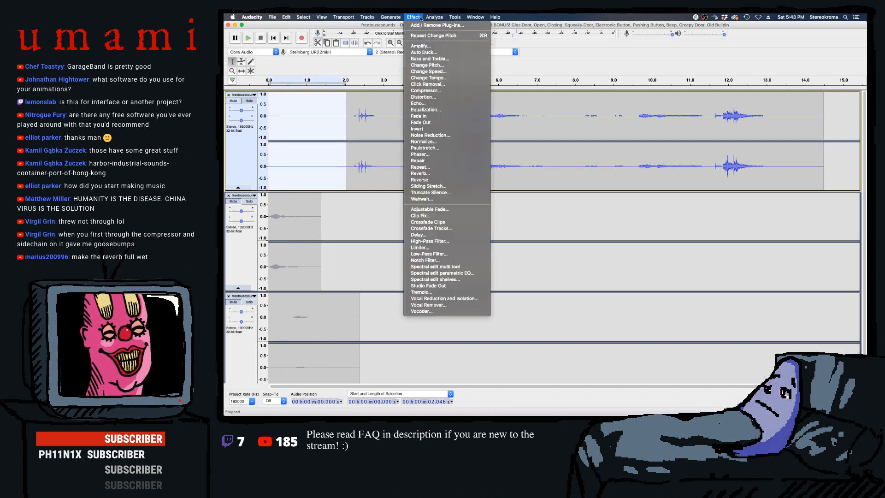
pyautogui.click(449, 135)
pyautogui.click(550, 184)
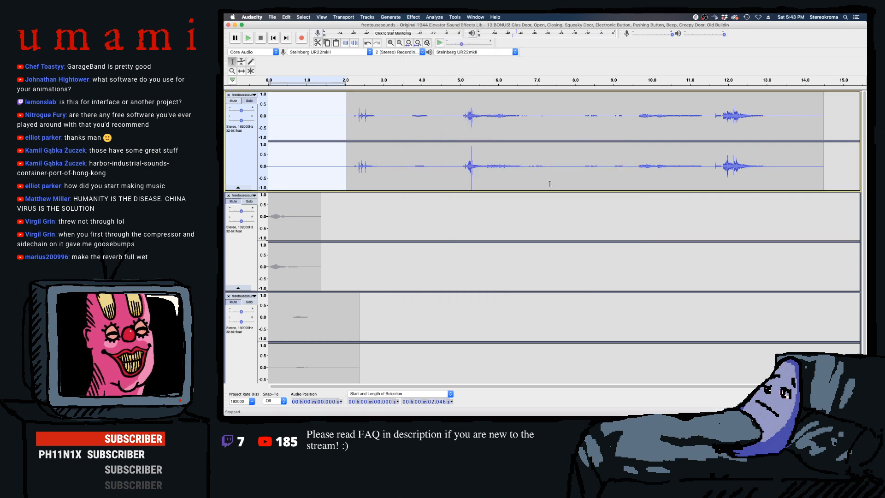
# - Remove the original recording's track and solo the longer of the two remaining clips
pyautogui.click(228, 95)
pyautogui.click(245, 205)
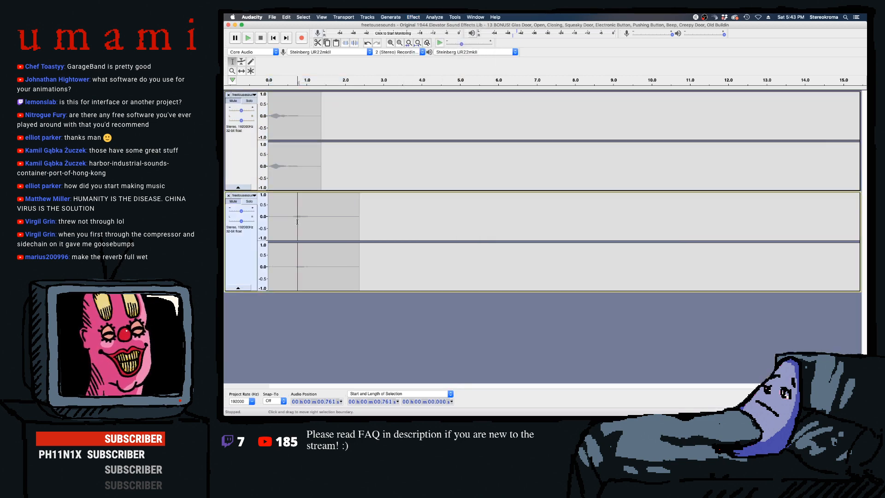
pyautogui.click(245, 203)
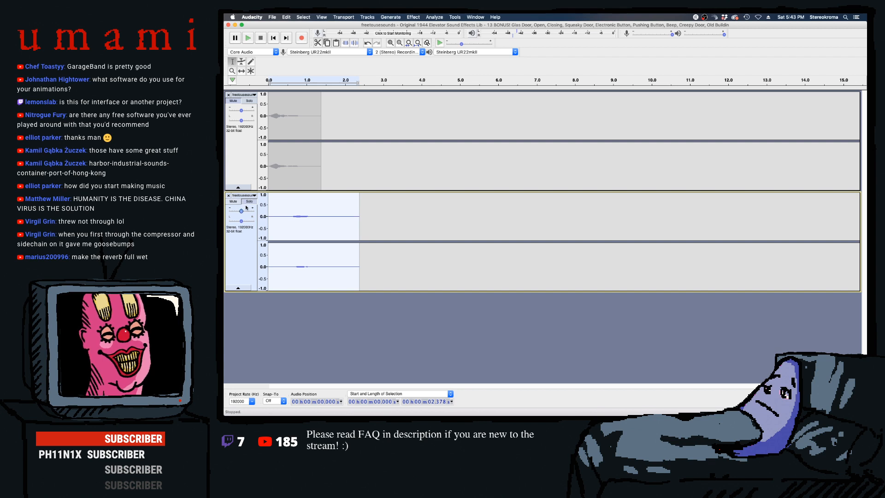
pyautogui.click(412, 16)
pyautogui.click(422, 46)
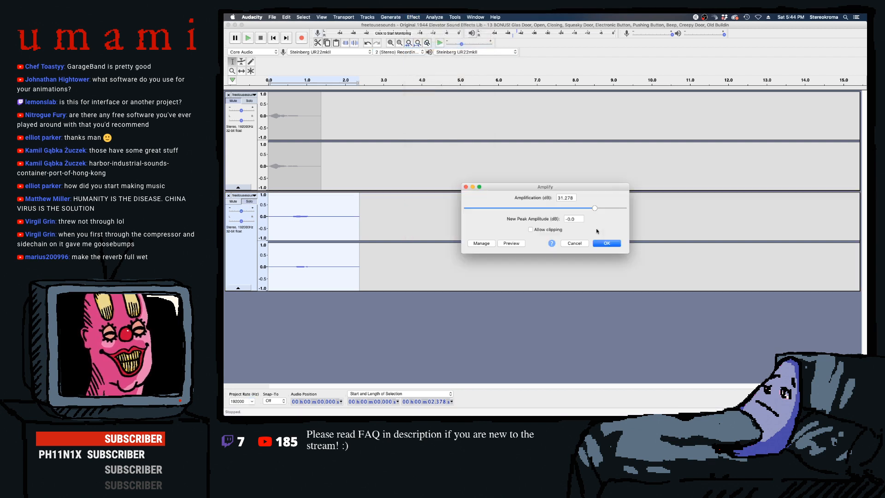
pyautogui.click(574, 243)
# - Apply Noise Reduction to the soloed lower clip and amplify it to a new peak amplitude of 0 dB
pyautogui.click(413, 17)
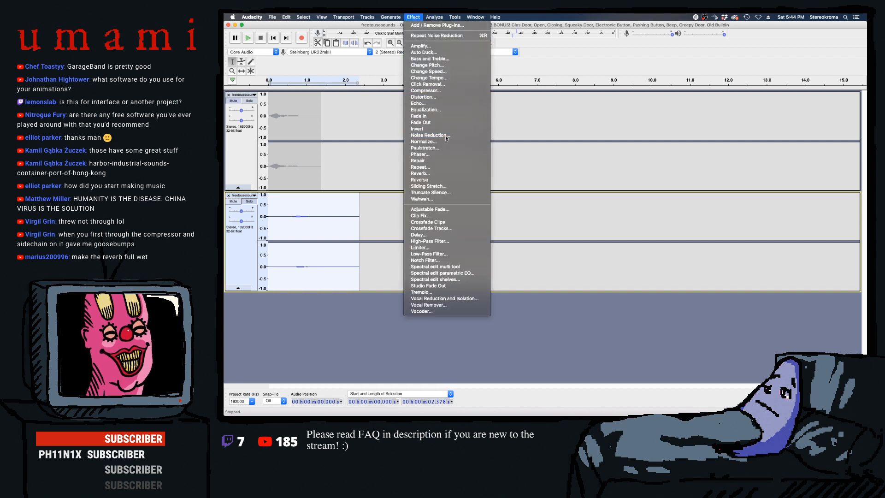
pyautogui.click(429, 135)
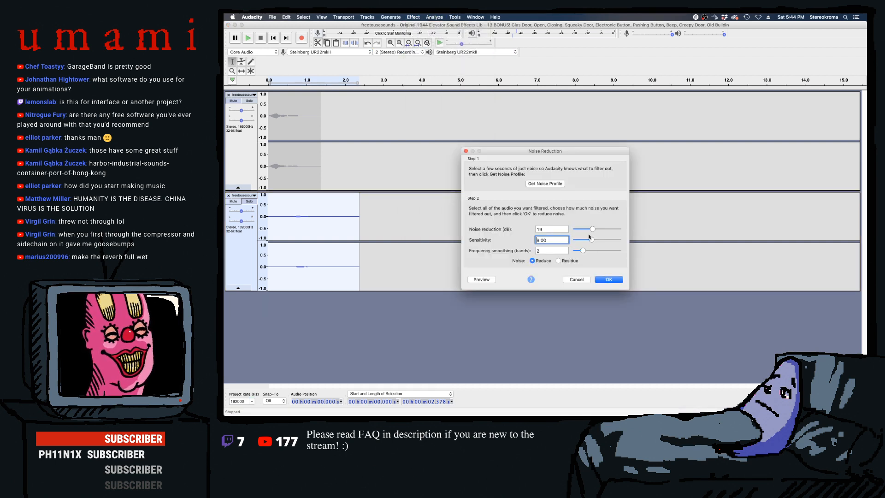
pyautogui.click(602, 280)
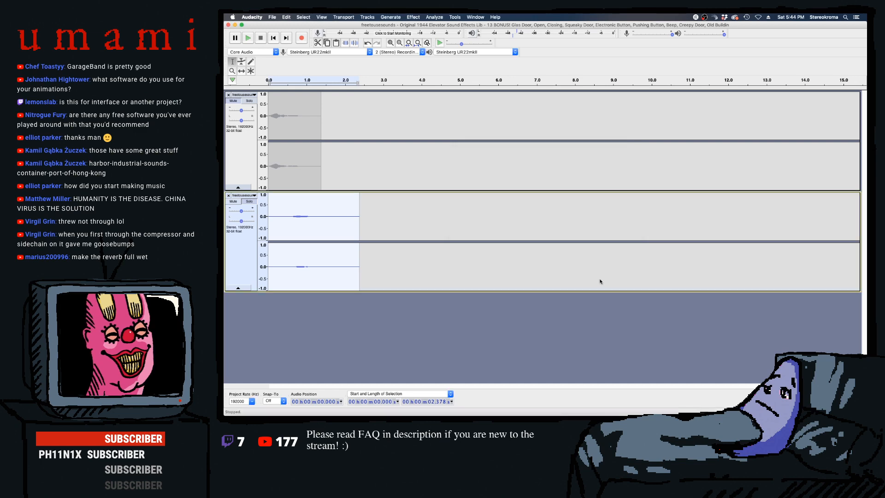
pyautogui.click(414, 17)
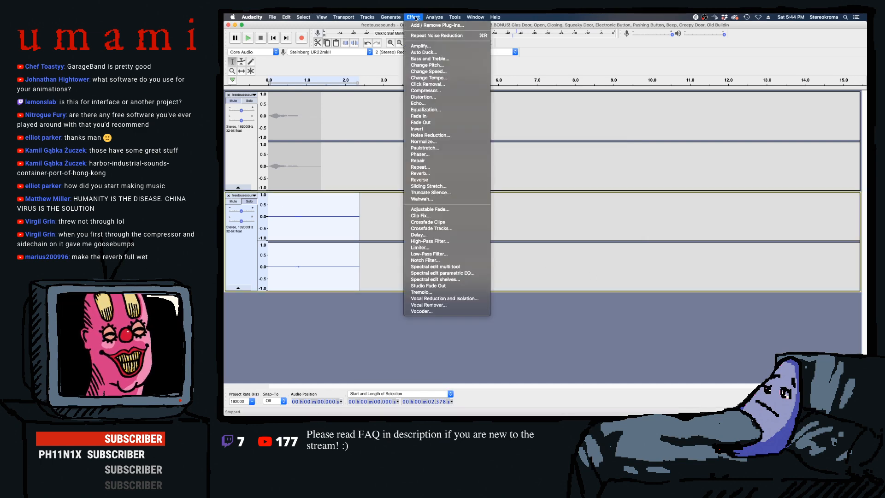
pyautogui.click(420, 47)
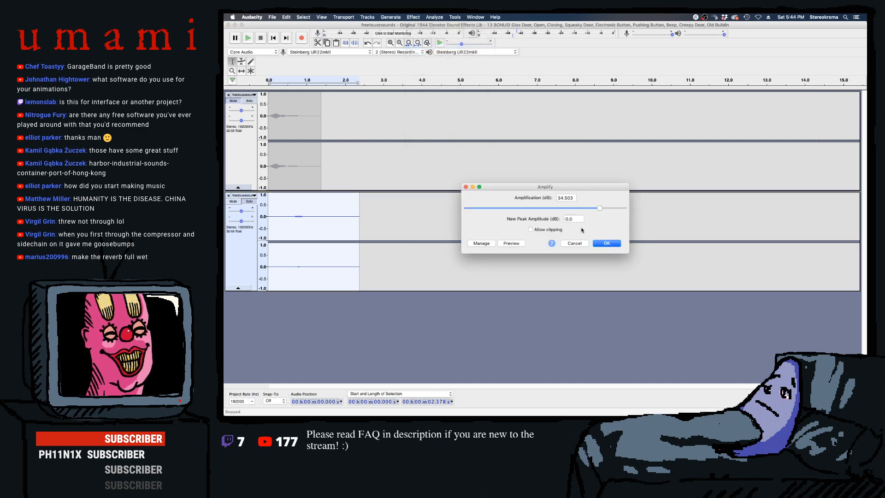
pyautogui.click(606, 243)
# - Delete about the first 0.57 seconds of the amplified clip and play it from the start
pyautogui.click(290, 222)
pyautogui.press('space')
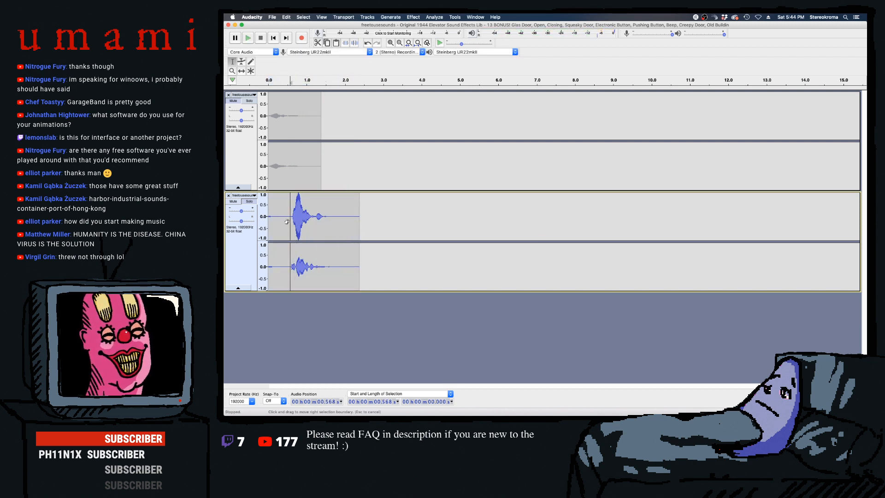
pyautogui.moveTo(287, 222); pyautogui.dragTo(268, 221)
pyautogui.press('Delete')
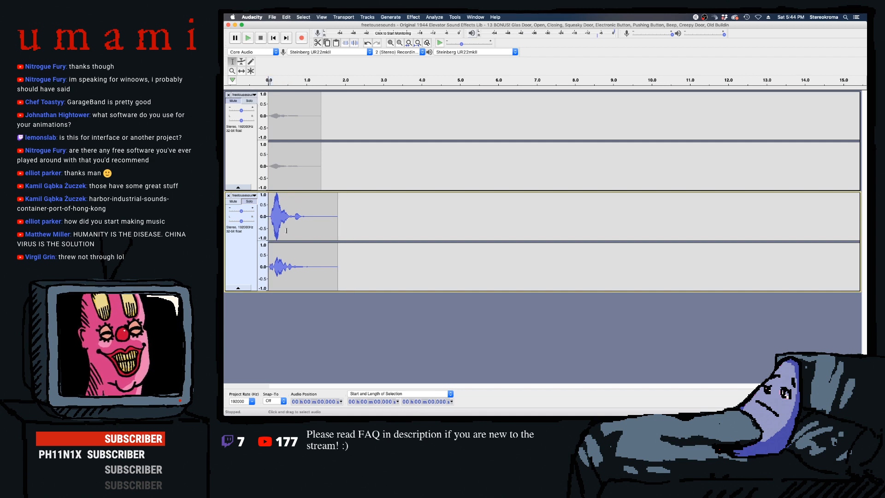
pyautogui.scroll(5, 282, 223)
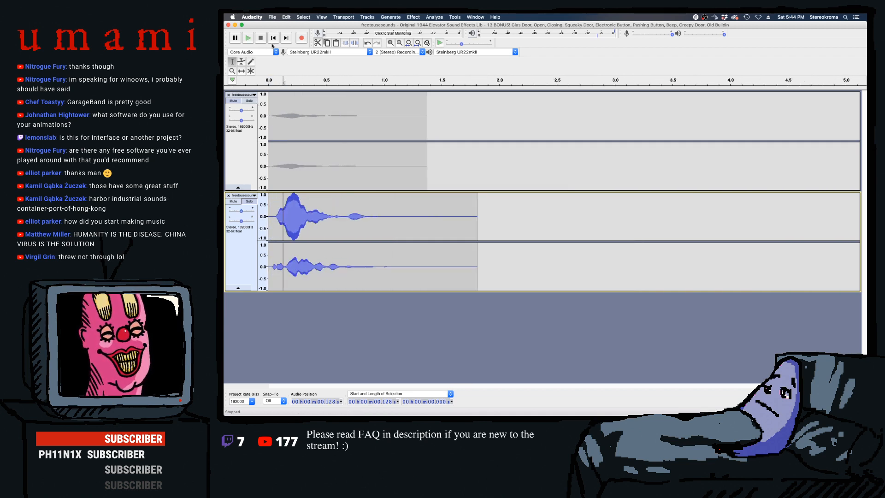
pyautogui.press('space')
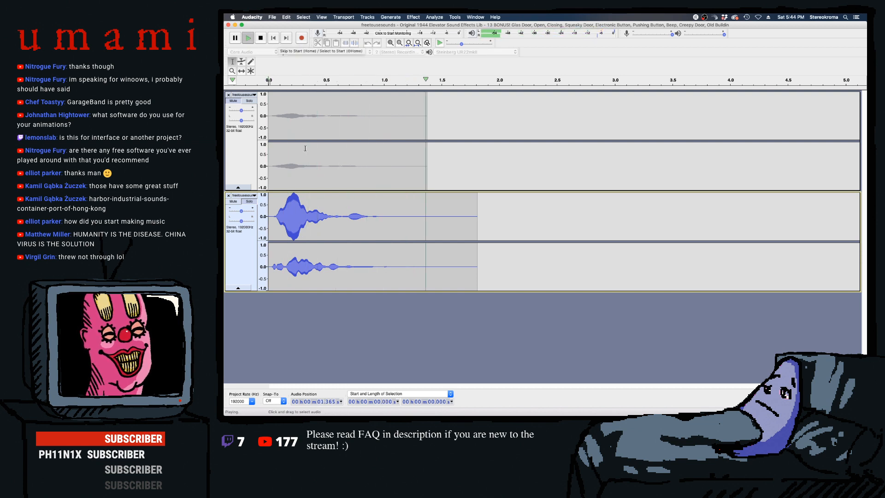
pyautogui.press('space')
# - Apply 32 dB of Noise Reduction to the whole upper clip and play it together with the unsoloed lower clip
pyautogui.doubleClick(276, 158)
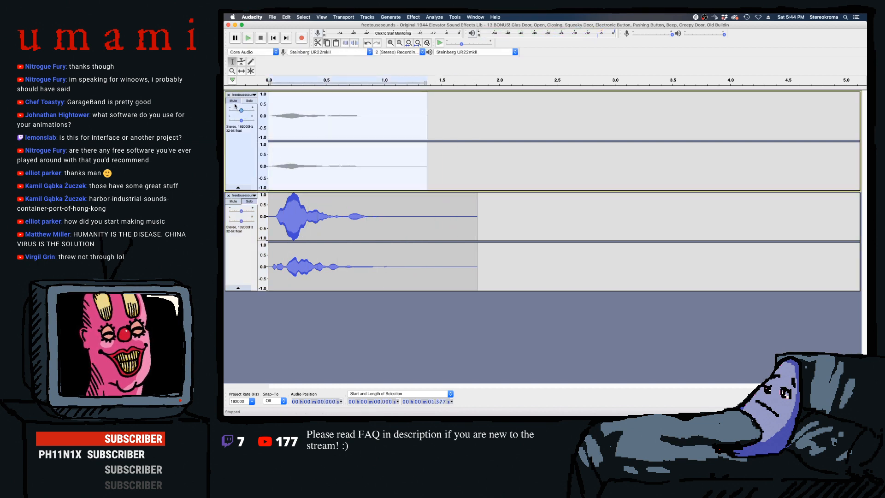
pyautogui.click(391, 17)
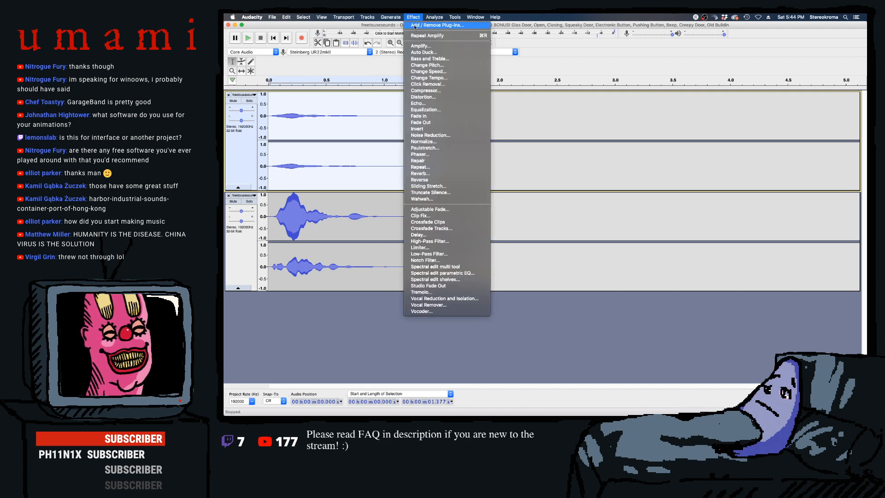
pyautogui.click(445, 135)
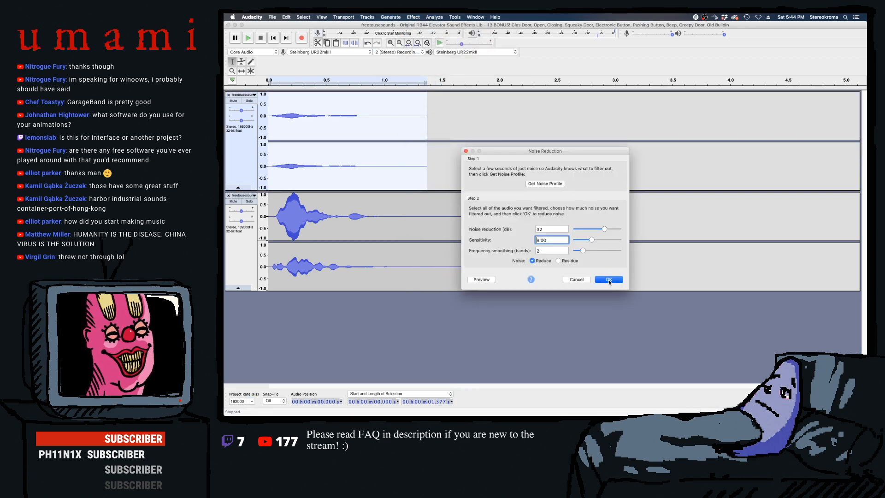
pyautogui.click(609, 280)
pyautogui.click(274, 159)
pyautogui.press('space')
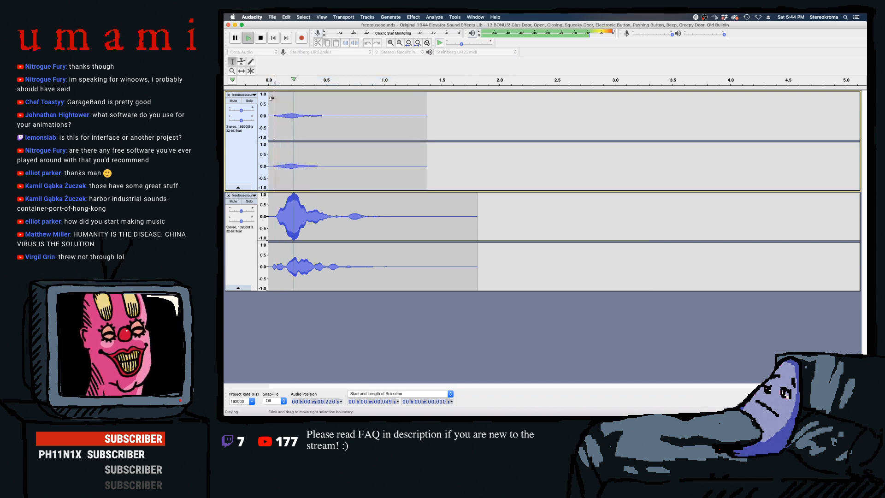
pyautogui.press('space')
# - Change the upper clip's speed with a multiplier of 0.500 and play both clips from the start
pyautogui.doubleClick(287, 156)
pyautogui.press('space')
pyautogui.click(413, 17)
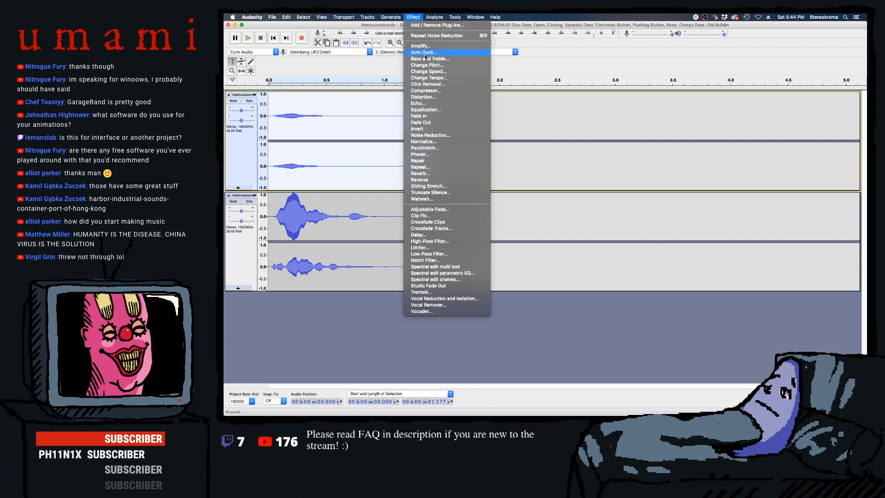
pyautogui.click(434, 72)
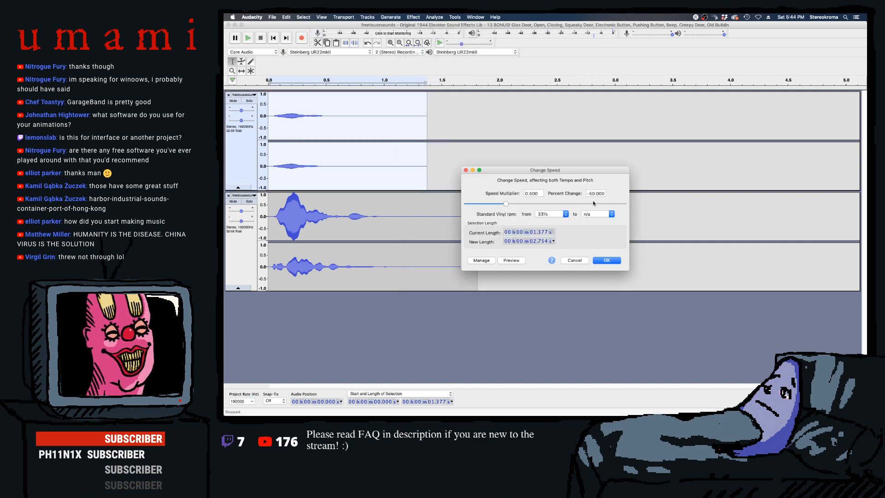
pyautogui.click(603, 261)
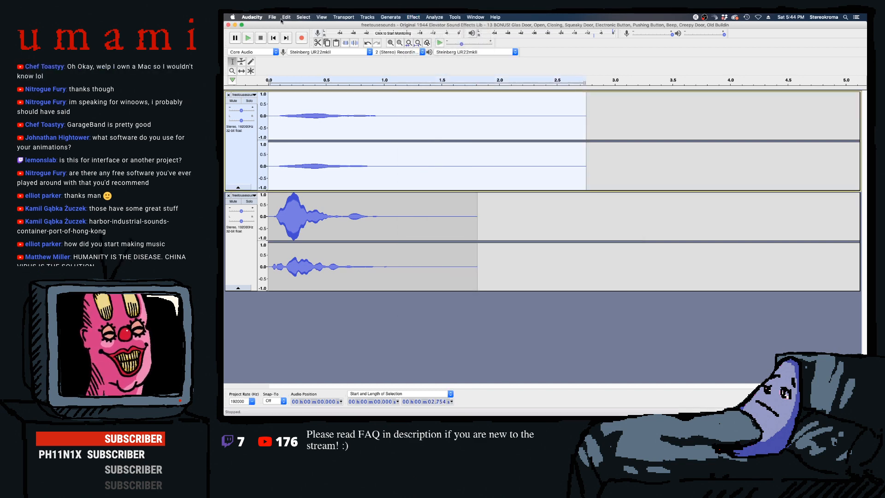
pyautogui.click(273, 38)
pyautogui.press('space')
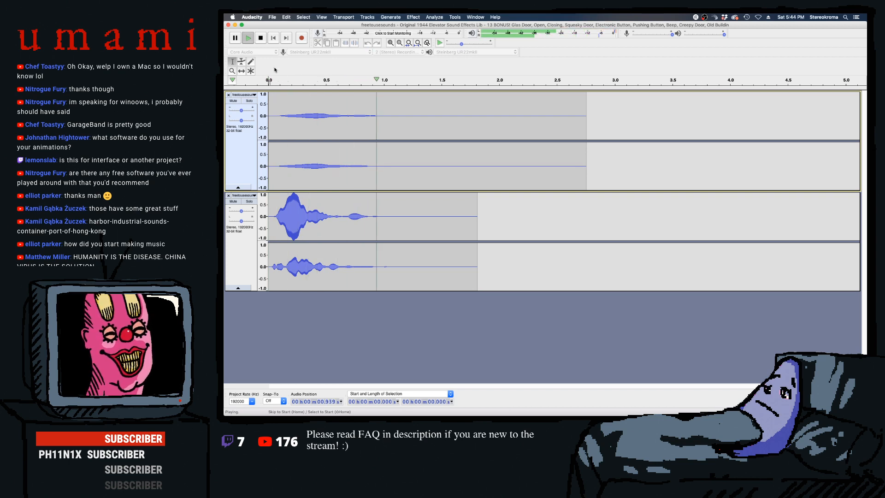
# - Lower the lower clip's track gain slightly and listen to both clips together
pyautogui.moveTo(241, 211); pyautogui.dragTo(240, 211)
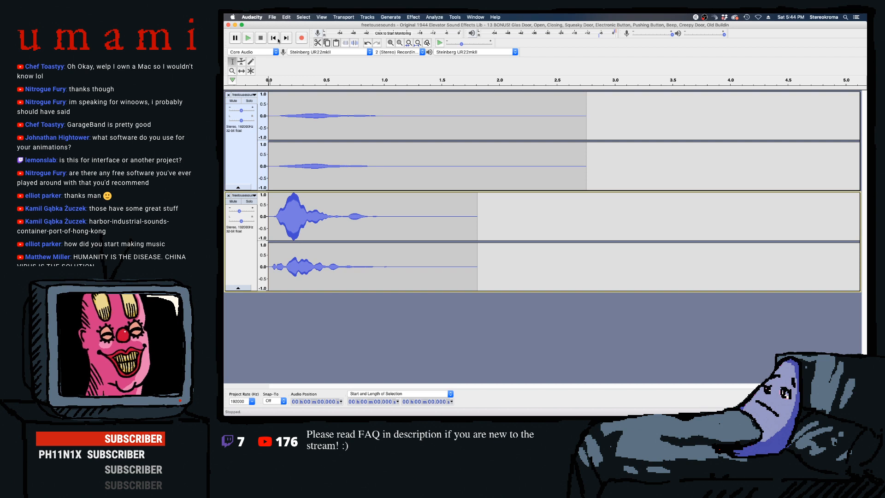
pyautogui.press('space')
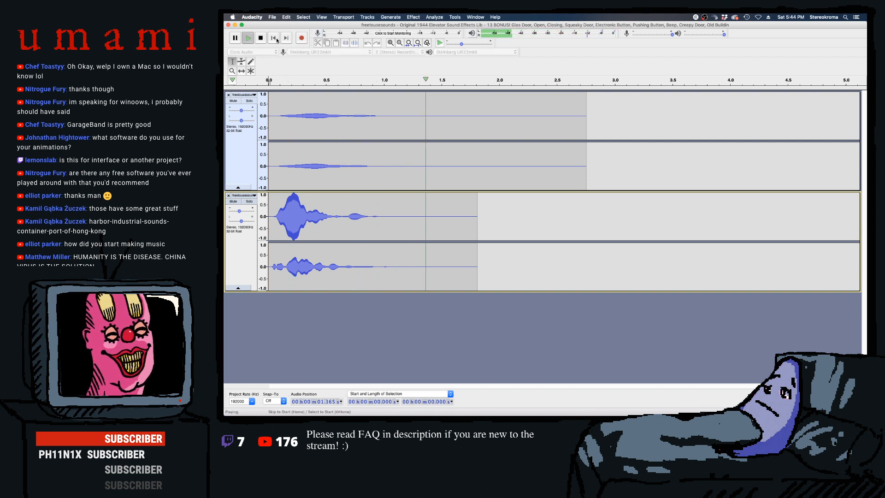
pyautogui.press('space')
# - Try to mix and render both clips into one track, and undo the mix
pyautogui.press('super+a')
pyautogui.click(364, 16)
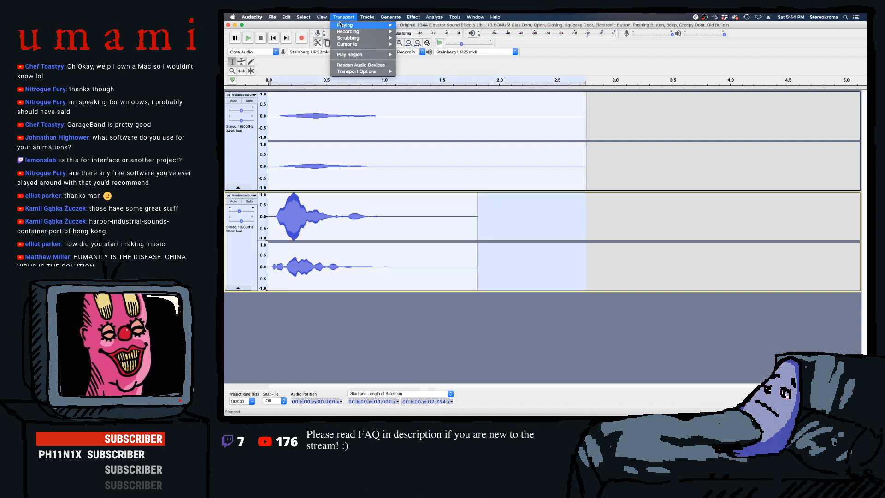
pyautogui.moveTo(372, 39)
pyautogui.click(469, 42)
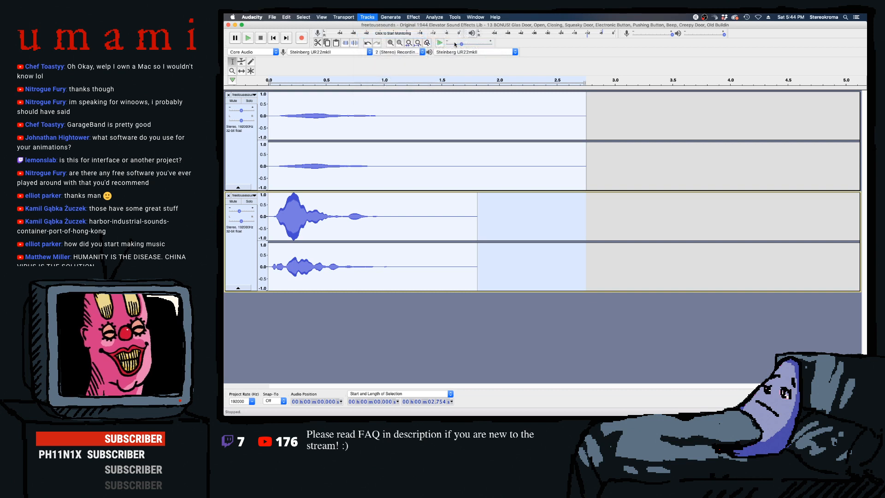
pyautogui.click(298, 128)
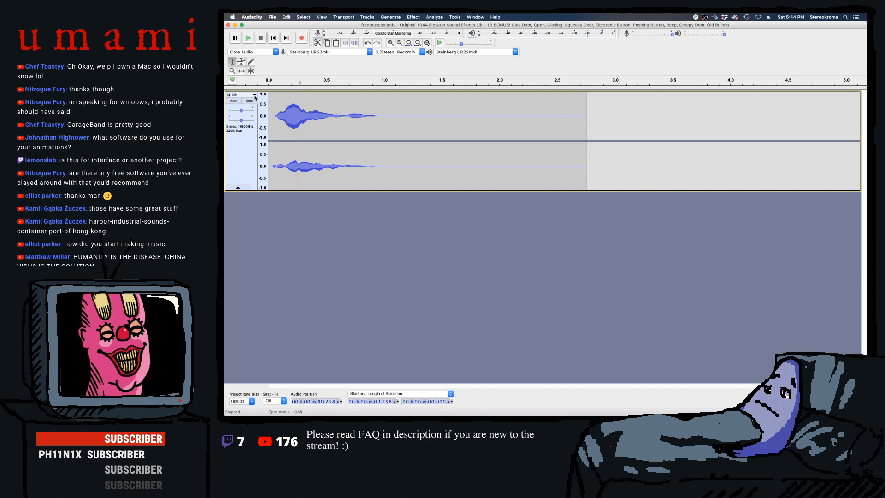
pyautogui.press('super+z')
# - Mix and render both clips into one stereo track and split it into separate left and right channel tracks
pyautogui.click(343, 17)
pyautogui.moveTo(367, 17)
pyautogui.moveTo(371, 36)
pyautogui.click(456, 42)
pyautogui.click(272, 106)
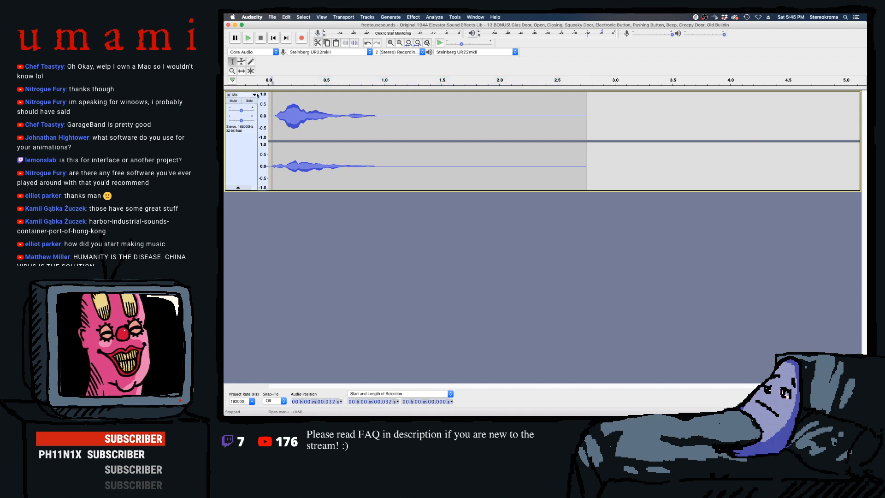
pyautogui.click(255, 94)
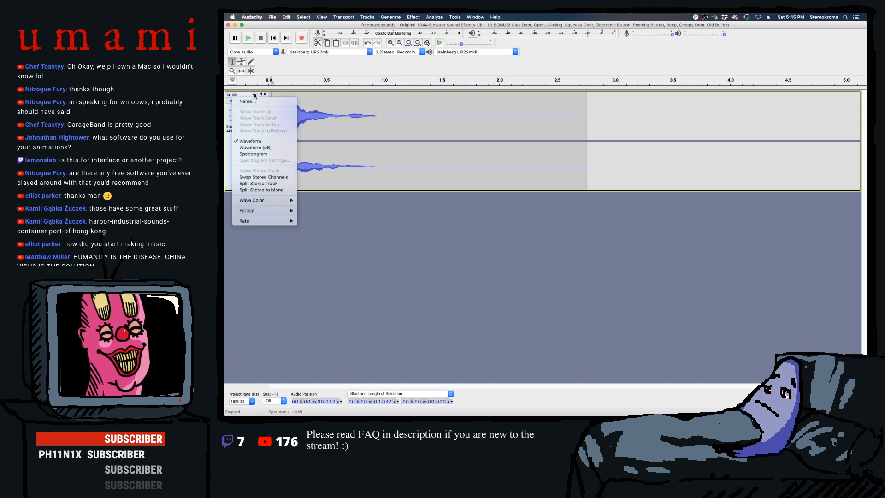
pyautogui.click(264, 184)
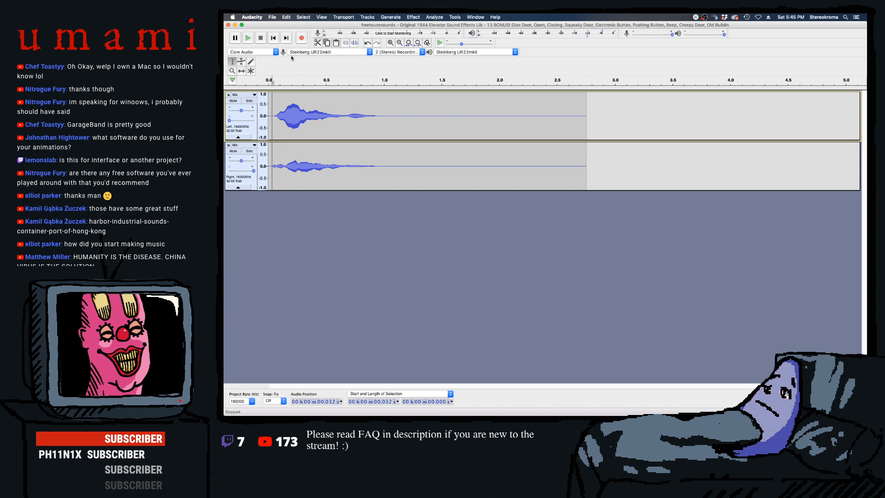
# - Reduce the left channel's amplitude envelope to about 0.4 along the whole clip and listen to the result
pyautogui.click(241, 62)
pyautogui.moveTo(304, 95); pyautogui.dragTo(304, 106)
pyautogui.press('space')
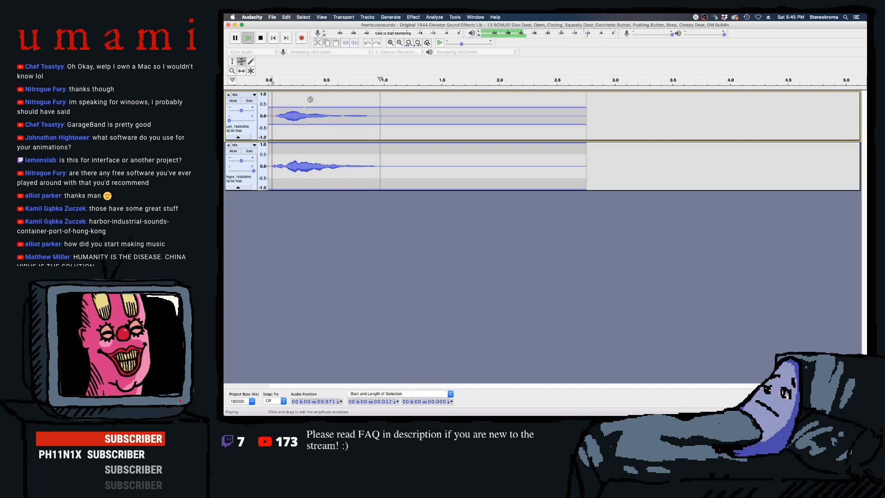
pyautogui.press('space')
# - Mix and render the left and right channel tracks back into a single stereo track
pyautogui.press('super+a')
pyautogui.click(367, 17)
pyautogui.moveTo(392, 36)
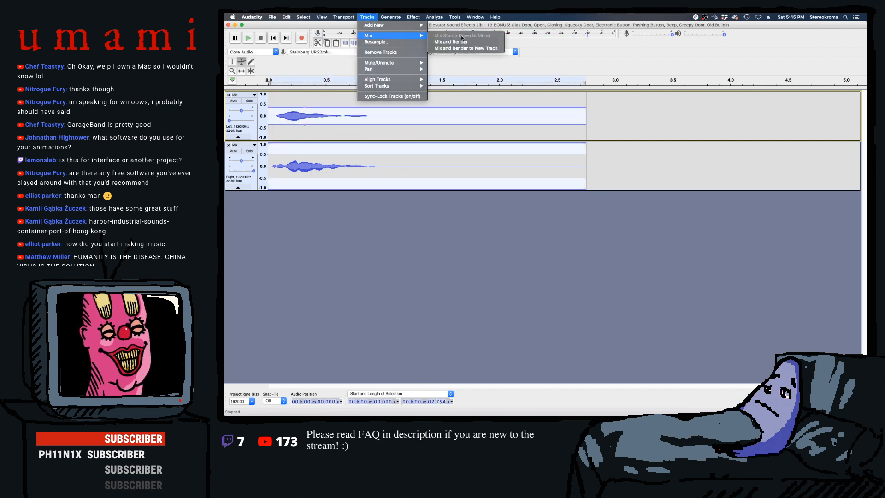
pyautogui.click(459, 42)
pyautogui.click(414, 17)
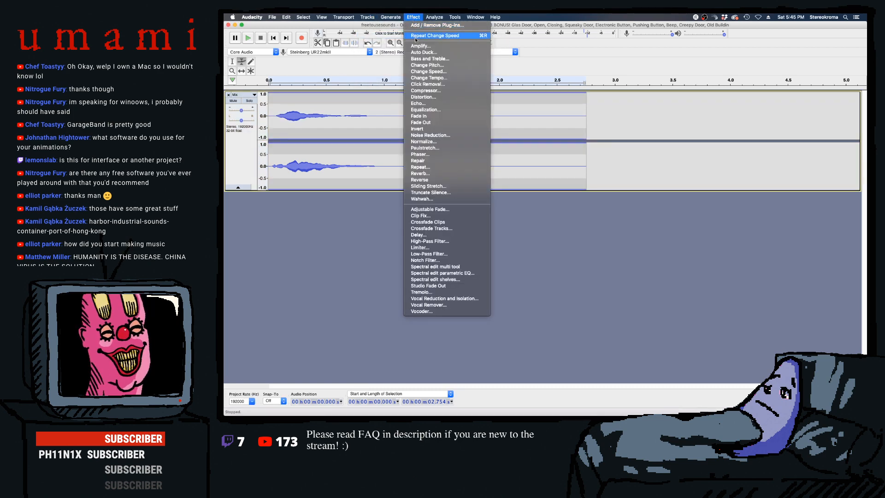
pyautogui.click(420, 46)
pyautogui.click(578, 231)
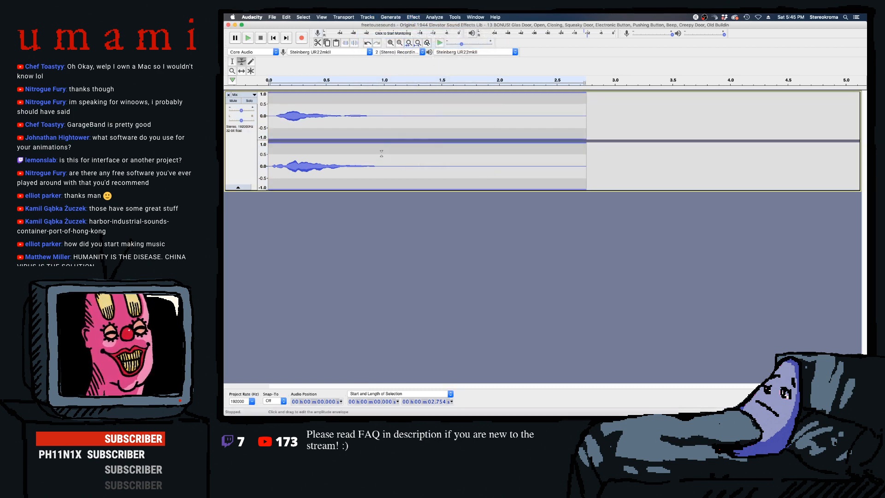
# - Amplify the entire stereo clip by 12.151 dB to a new peak amplitude of 0 dB
pyautogui.press('super+a')
pyautogui.click(412, 18)
pyautogui.click(417, 46)
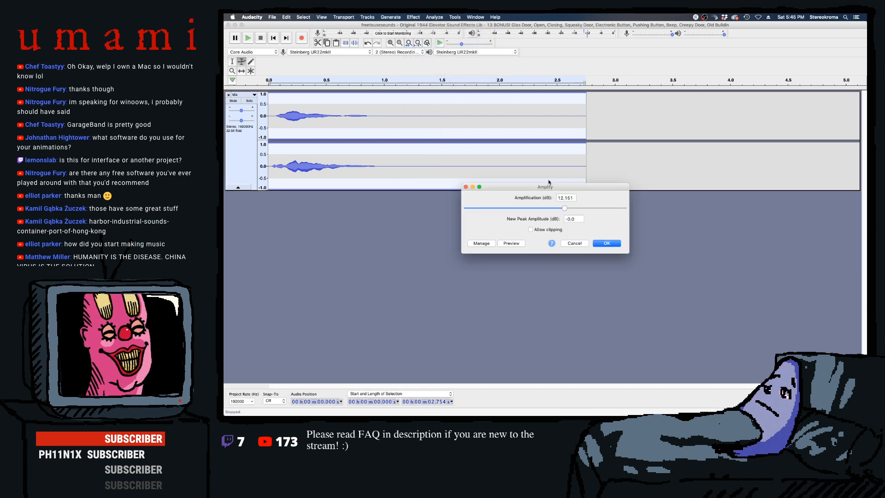
pyautogui.click(601, 242)
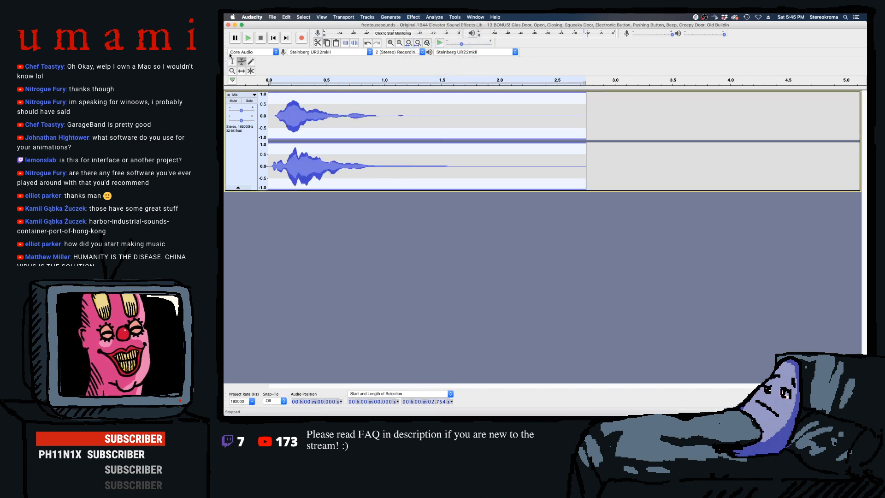
# - Delete about the first 0.07 s of the stereo clip
pyautogui.click(276, 109)
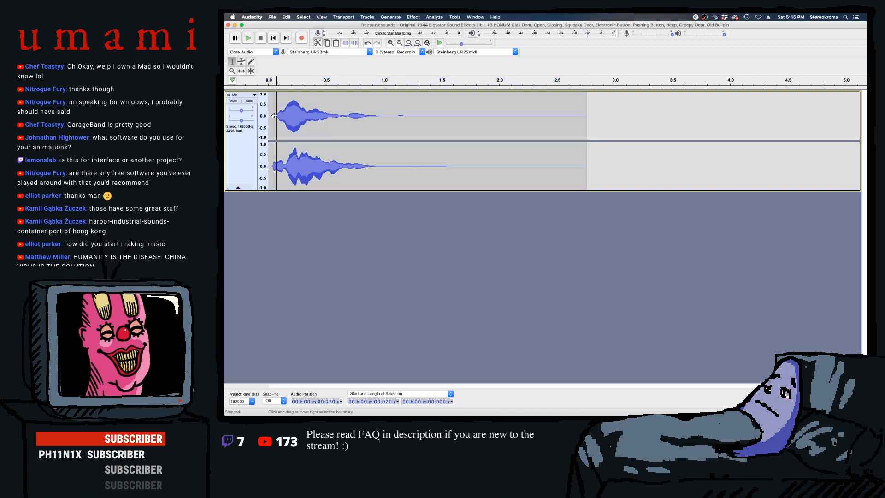
pyautogui.hotkey('shift', 'Home')
pyautogui.press('Delete')
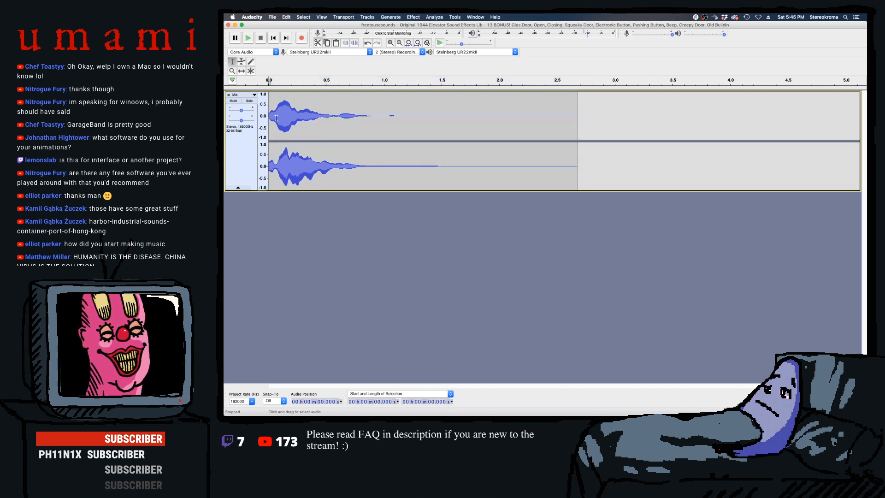
# - Fade in the first 0.038 s of the clip and play it back
pyautogui.moveTo(273, 119); pyautogui.dragTo(268, 119)
pyautogui.click(367, 17)
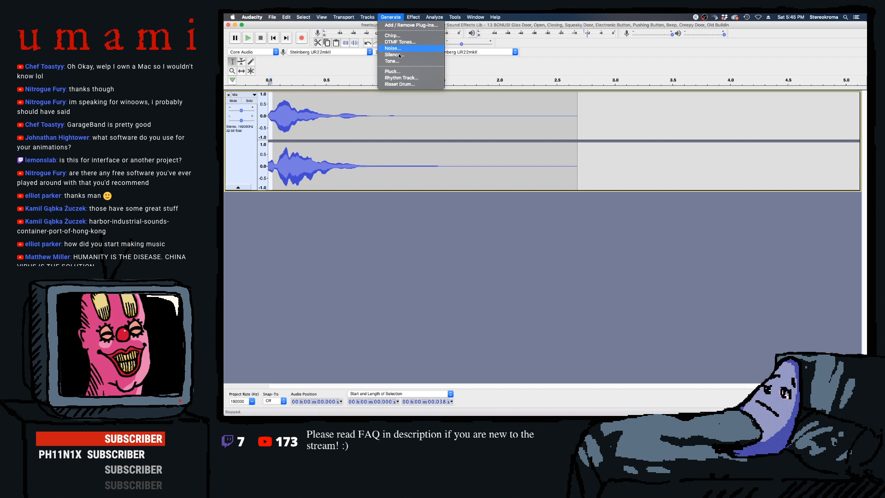
pyautogui.moveTo(413, 17)
pyautogui.click(429, 116)
pyautogui.click(276, 112)
pyautogui.click(273, 38)
pyautogui.press('space')
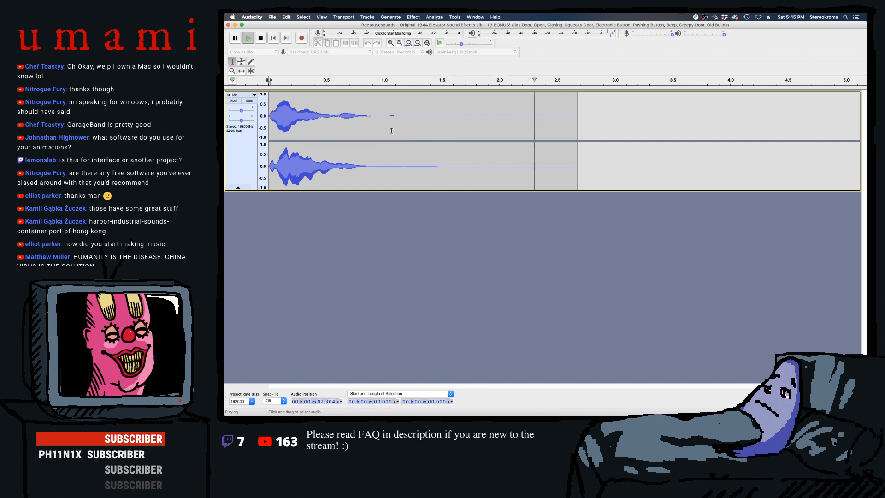
pyautogui.click(343, 128)
pyautogui.press('space')
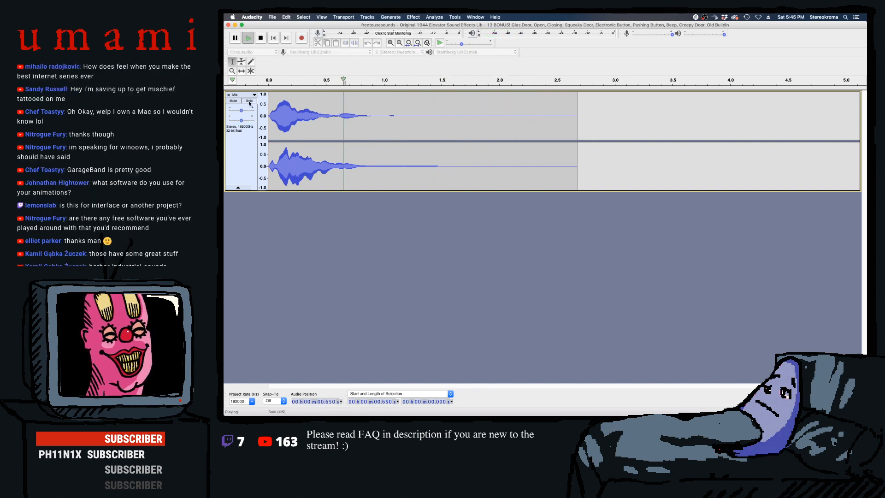
pyautogui.press('space')
# - Apply Noise Reduction to the whole clip with 32 dB reduction, sensitivity 9.00 and frequency smoothing 2, and play the result
pyautogui.press('super+a')
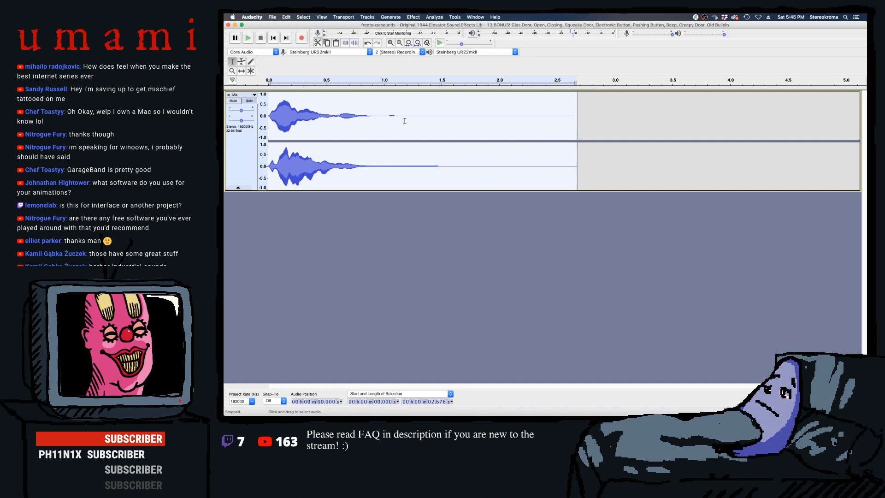
pyautogui.click(434, 17)
pyautogui.moveTo(407, 16)
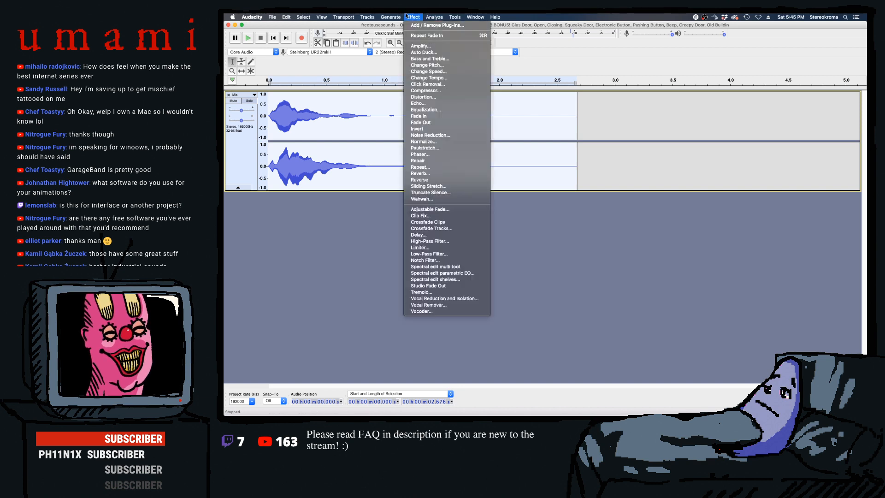
pyautogui.click(440, 135)
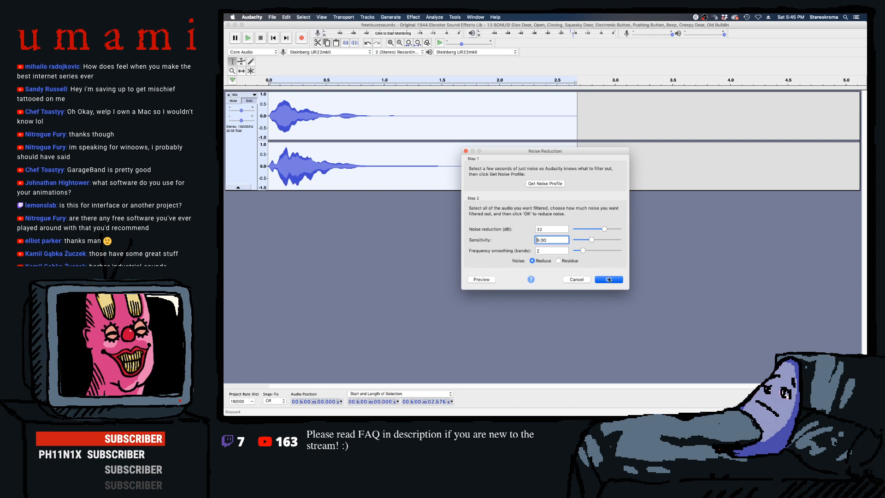
pyautogui.click(609, 279)
pyautogui.press('space')
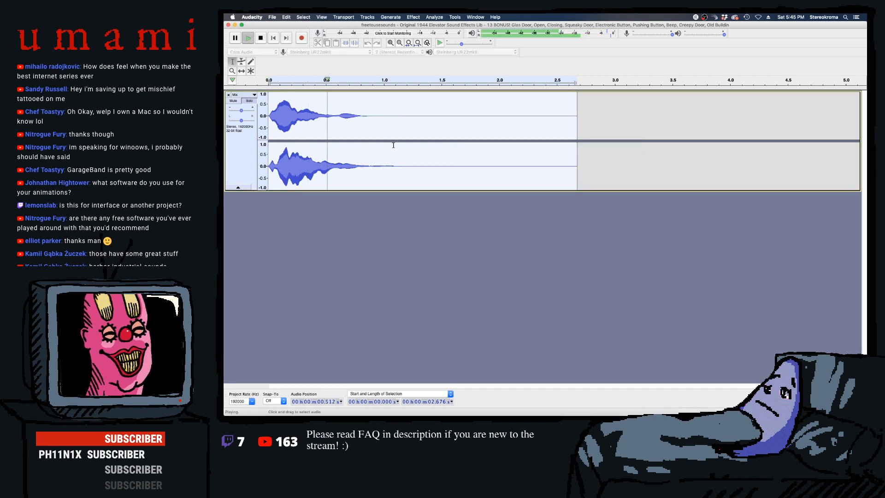
# - Delete the silent tail after about 0.9 s and fade out the clip from about 0.58 s to its end
pyautogui.click(553, 135)
pyautogui.moveTo(583, 133); pyautogui.dragTo(335, 129)
pyautogui.press('BackSpace')
pyautogui.press('BackSpace')
pyautogui.click(416, 17)
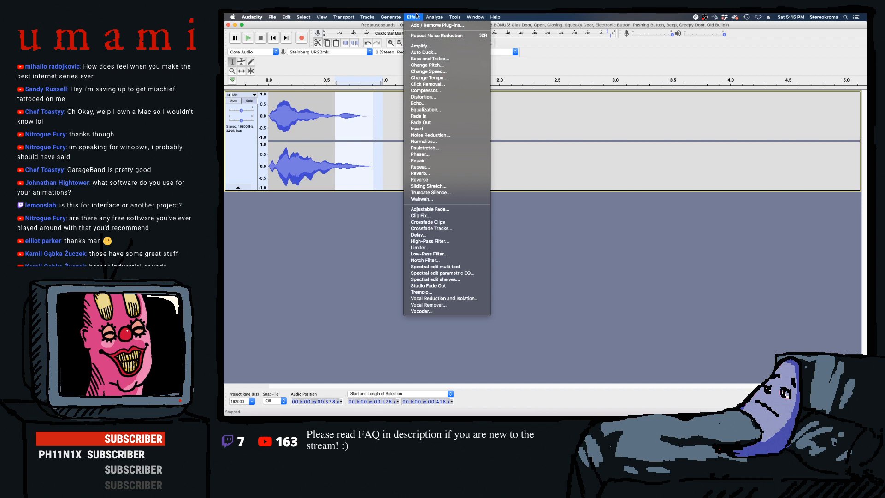
pyautogui.click(421, 122)
pyautogui.click(304, 121)
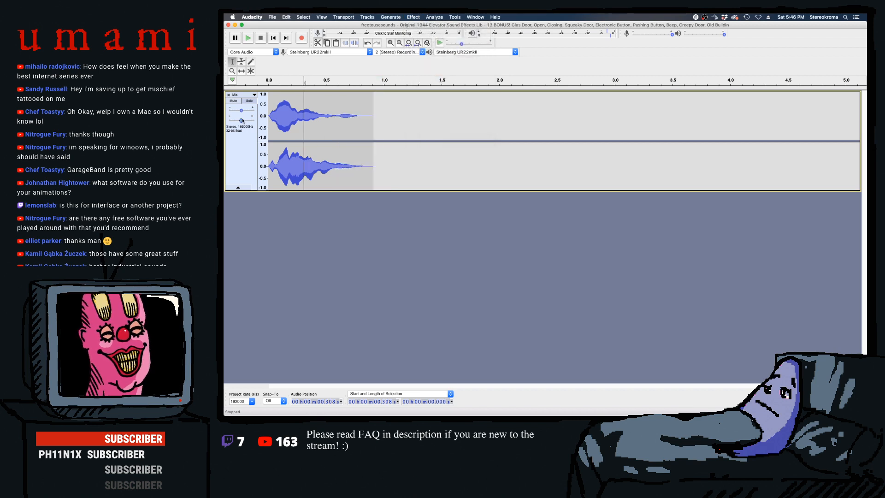
# - Pan the track slightly to the left and play the clip back from several points
pyautogui.moveTo(242, 120); pyautogui.dragTo(240, 121)
pyautogui.click(273, 38)
pyautogui.press('space')
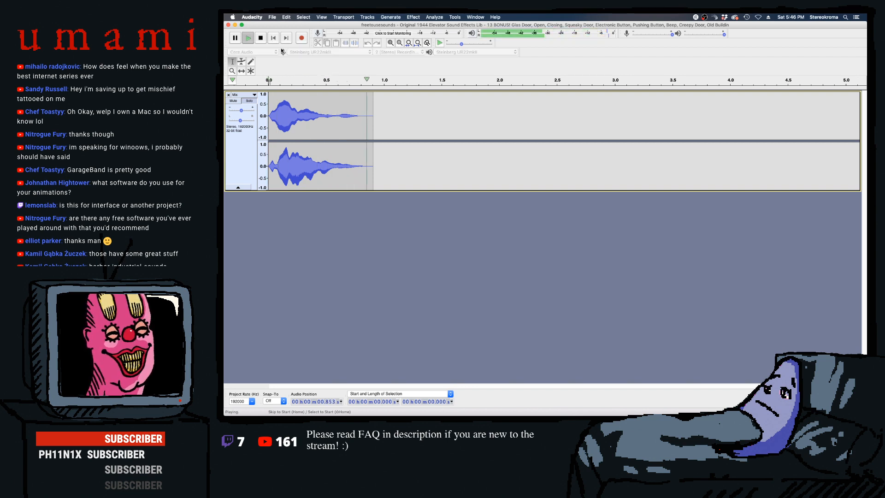
pyautogui.click(302, 114)
pyautogui.press('space')
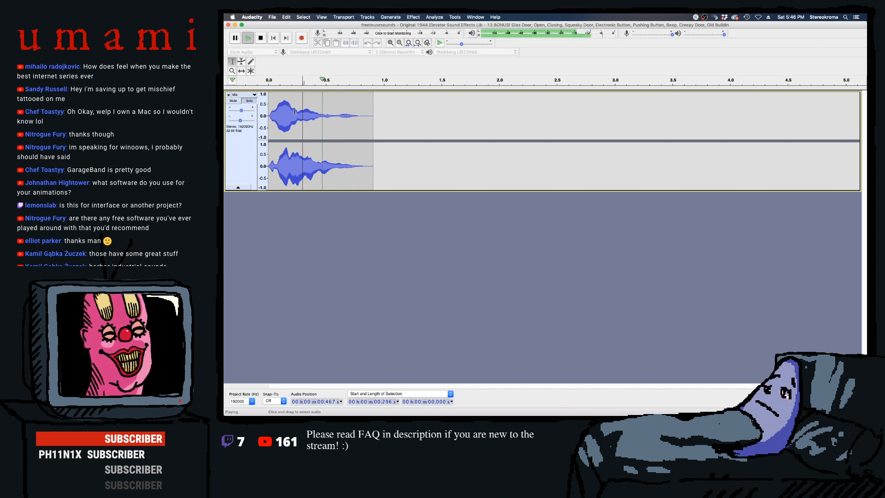
pyautogui.click(294, 110)
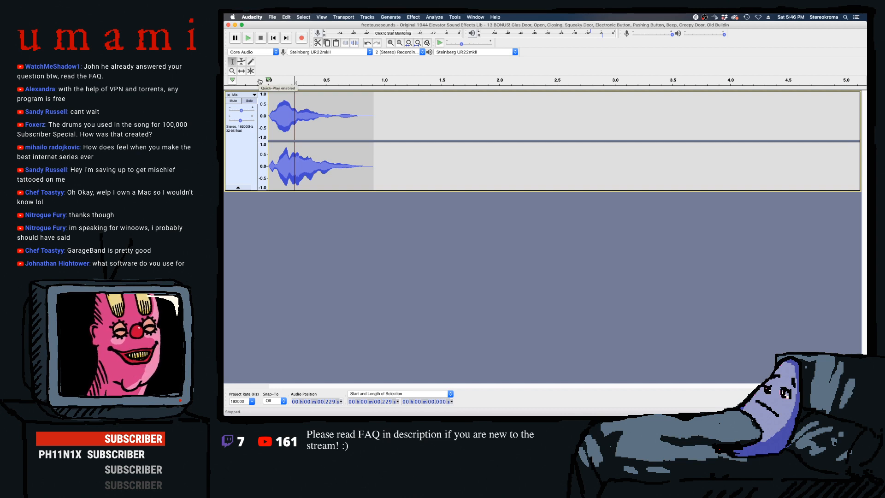
pyautogui.click(266, 105)
pyautogui.click(270, 110)
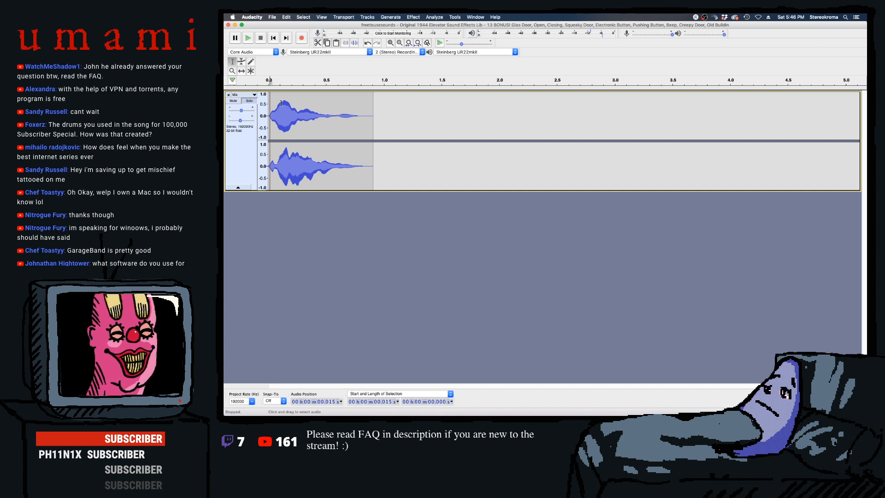
pyautogui.press('space')
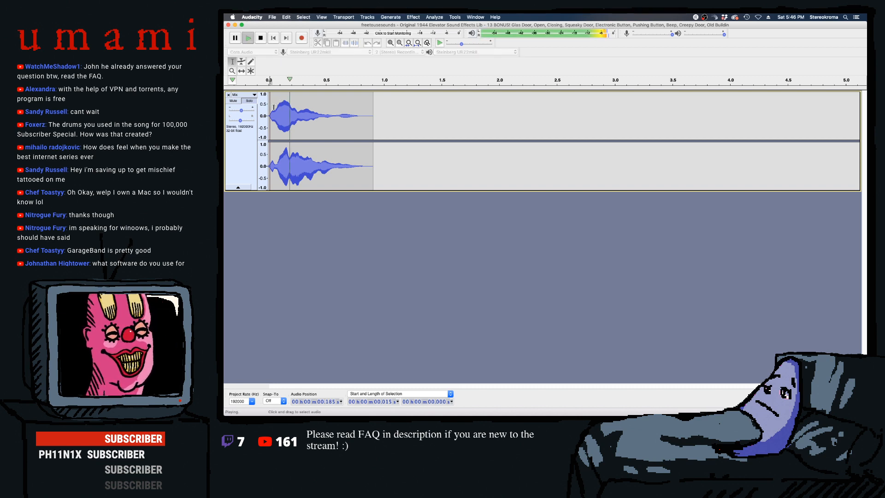
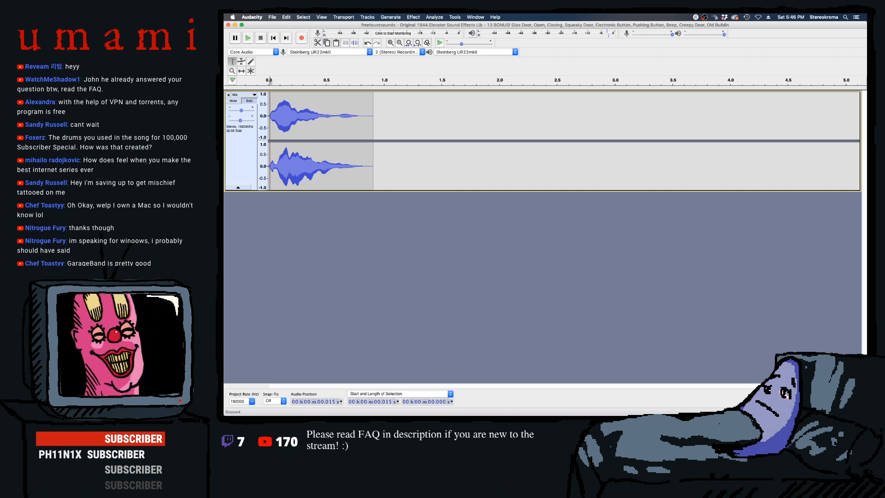
pyautogui.click(272, 17)
pyautogui.moveTo(290, 67)
pyautogui.click(353, 71)
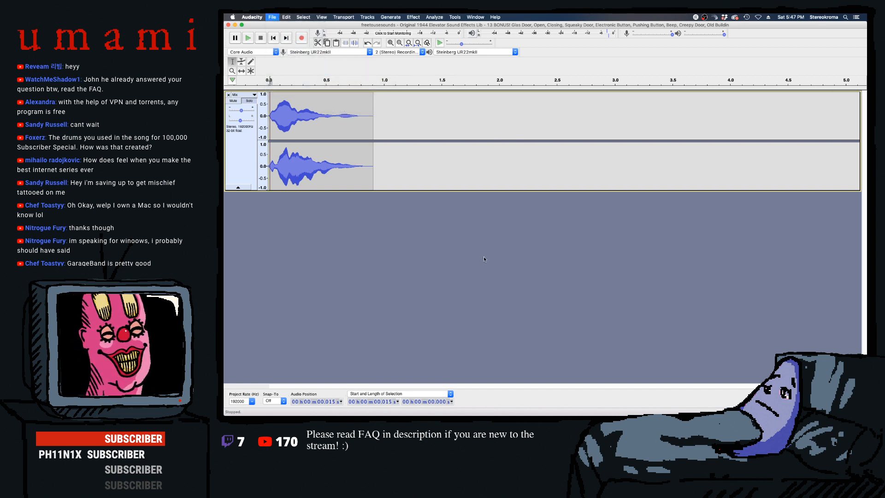
pyautogui.click(510, 106)
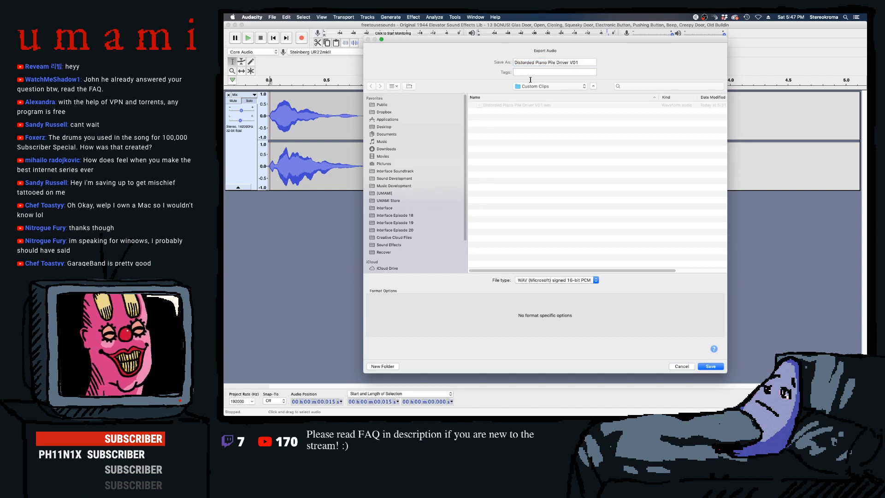
pyautogui.tripleClick(584, 62)
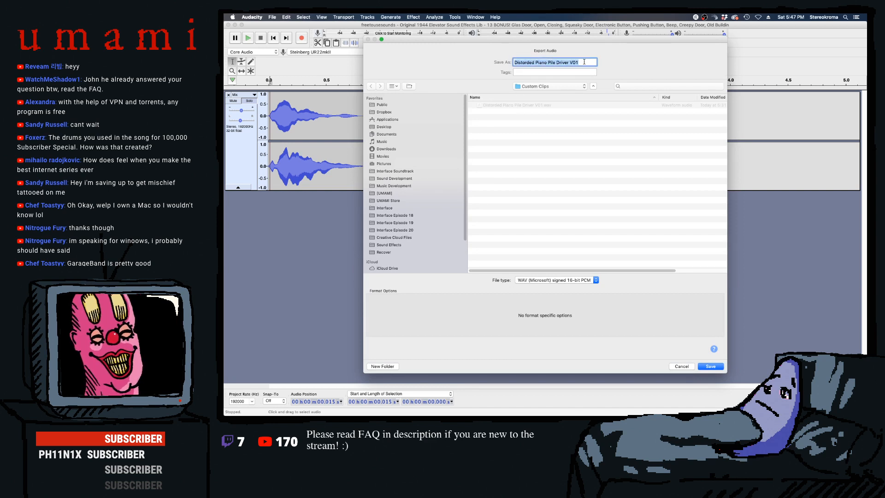
pyautogui.write('Elevator')
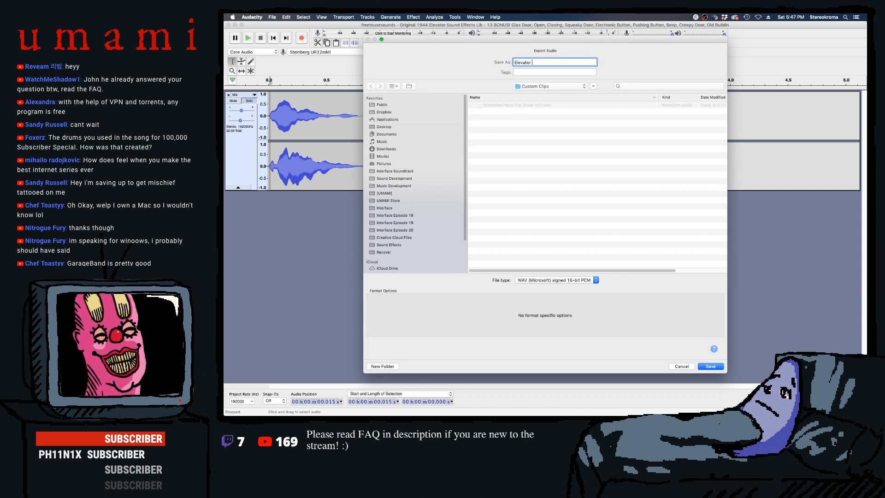
pyautogui.write(' Beep')
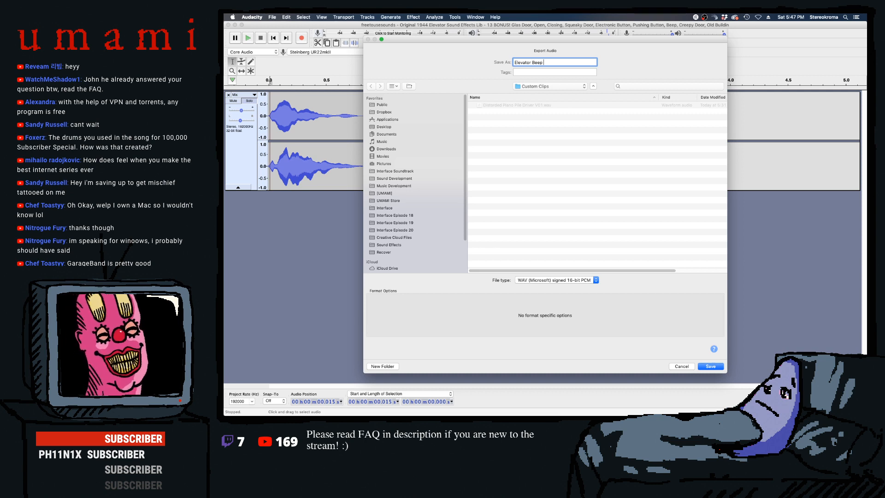
pyautogui.write(' V01')
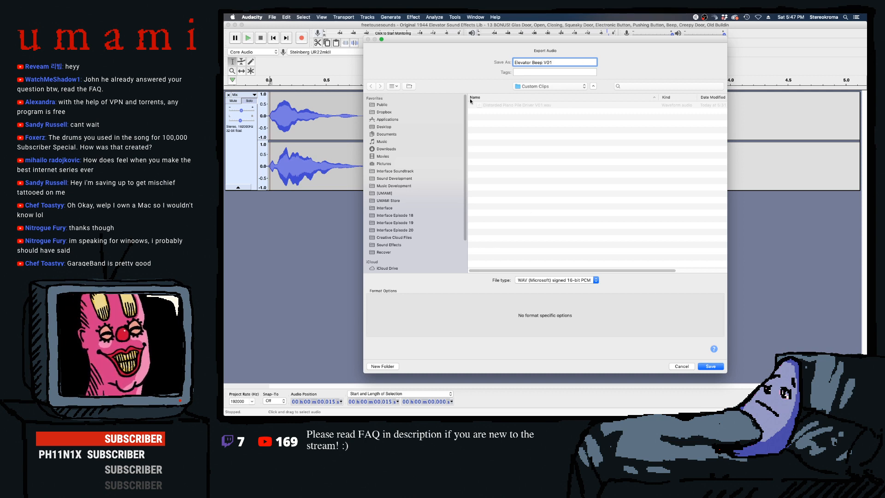
pyautogui.click(575, 281)
pyautogui.click(660, 278)
pyautogui.click(681, 365)
# - Set the project rate to 48000 Hz and export the clip to the Custom Clips folder as a signed 24-bit WAV named Elevator Beep V01
pyautogui.click(251, 401)
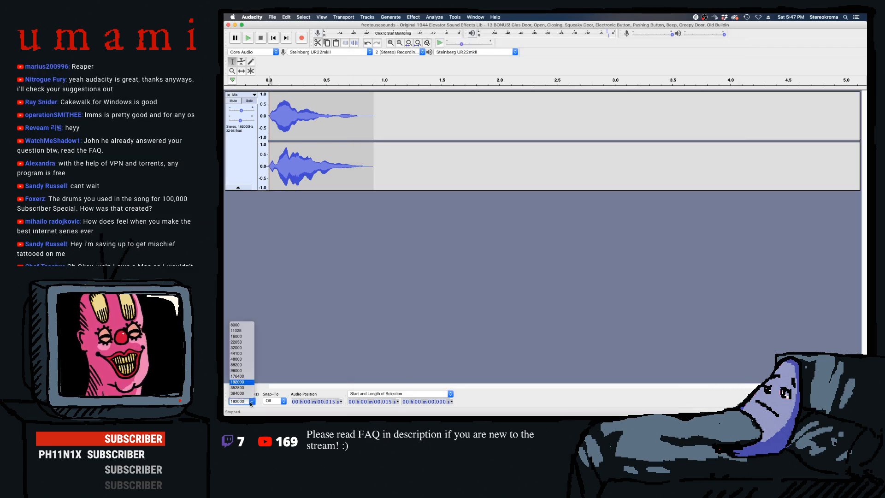
pyautogui.click(244, 361)
pyautogui.click(272, 17)
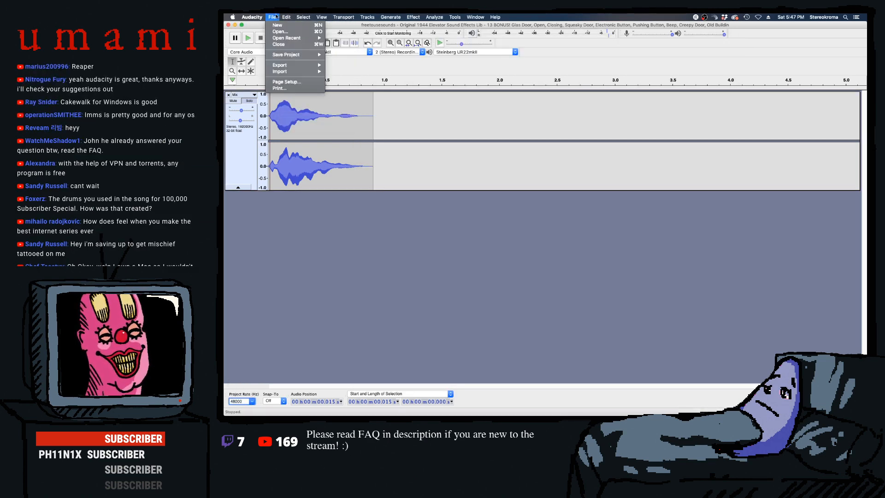
pyautogui.moveTo(290, 66)
pyautogui.click(350, 72)
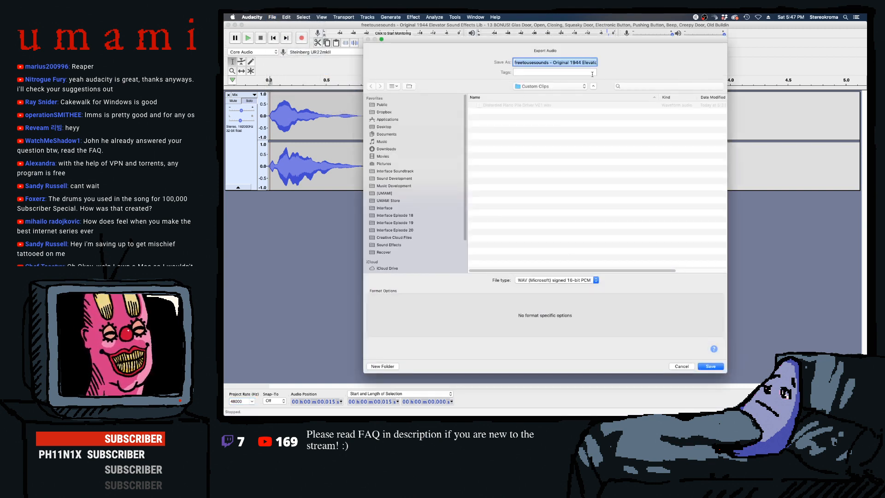
pyautogui.write('Elevator Beep V01')
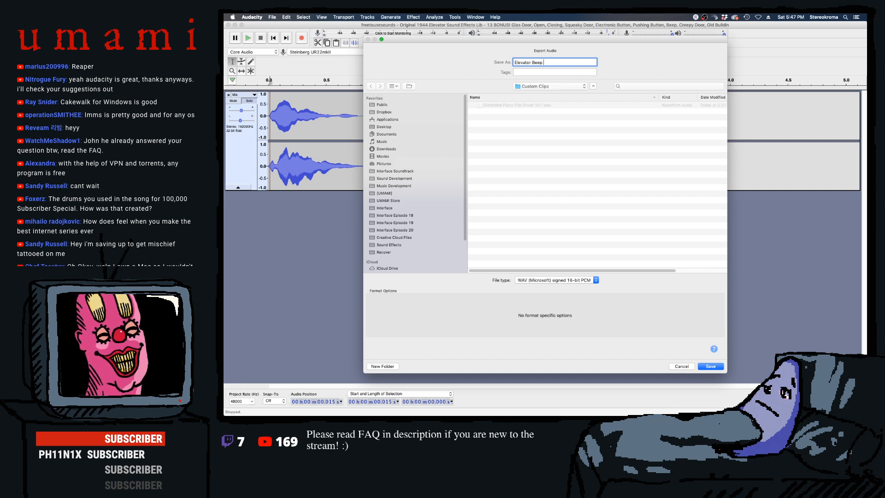
pyautogui.click(556, 280)
pyautogui.click(555, 287)
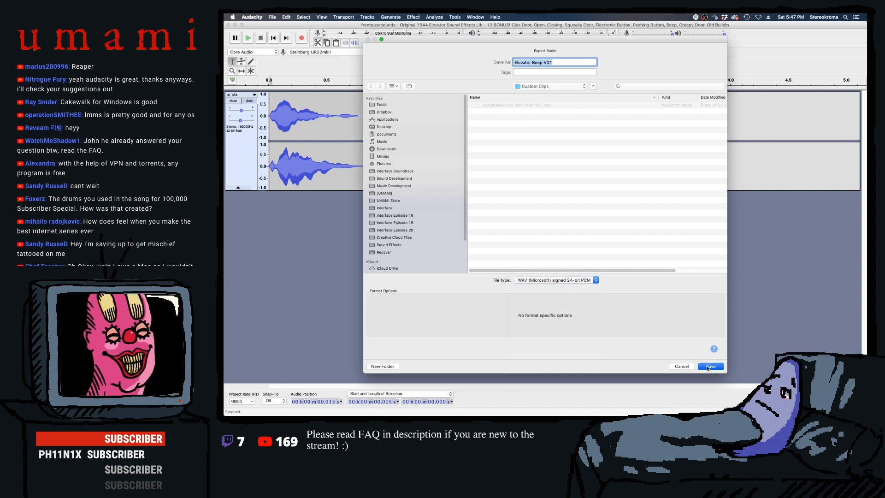
pyautogui.click(710, 367)
pyautogui.click(529, 293)
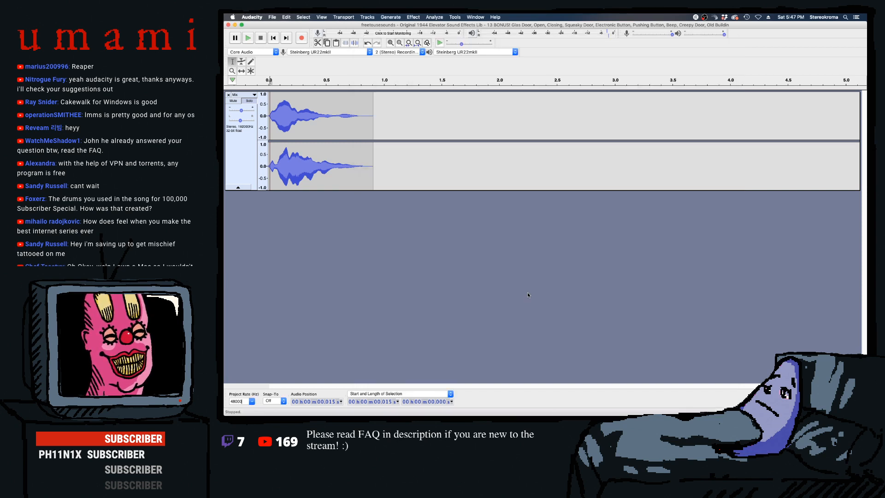
# - Switch to Logic Pro X and add a new software instrument track below the Default track
pyautogui.moveTo(753, 402)
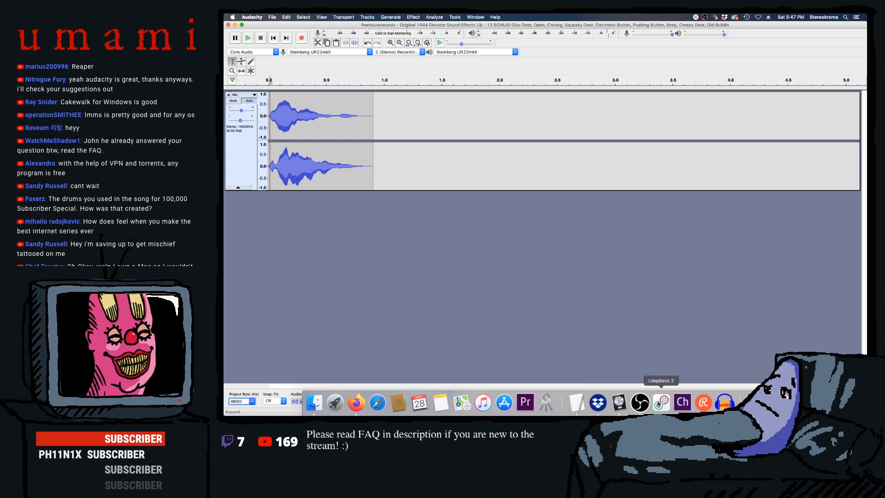
pyautogui.click(621, 401)
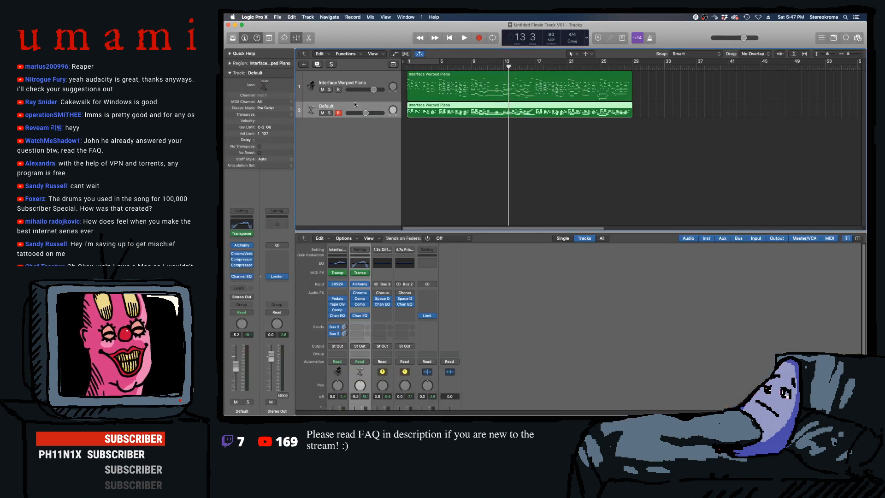
pyautogui.click(304, 65)
pyautogui.click(646, 131)
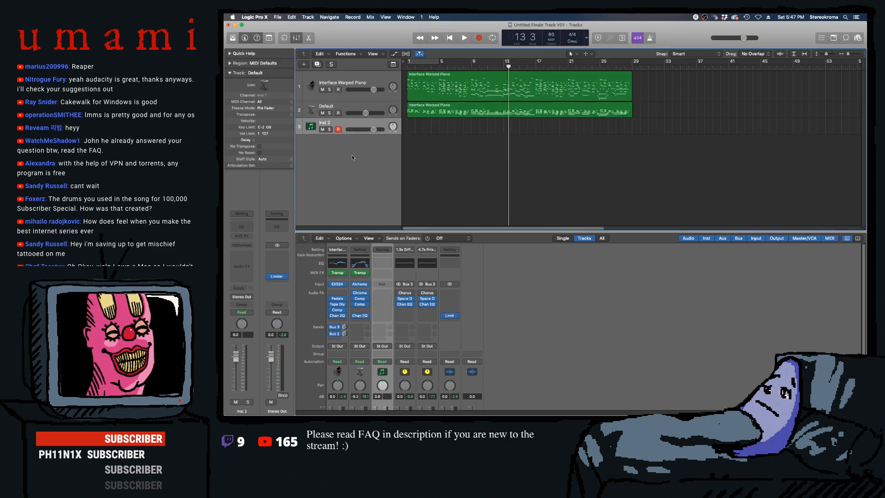
# - Load the Alchemy synth on the new instrument track and initialize its preset
pyautogui.click(241, 245)
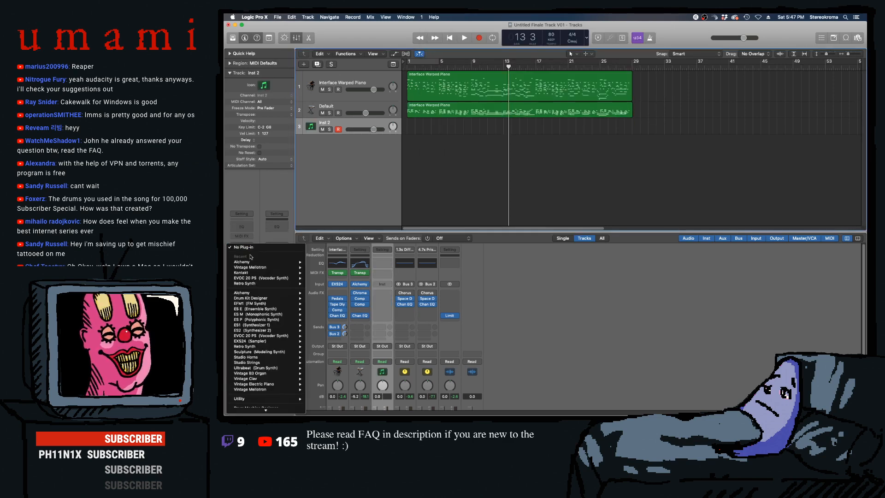
pyautogui.moveTo(257, 293)
pyautogui.click(318, 292)
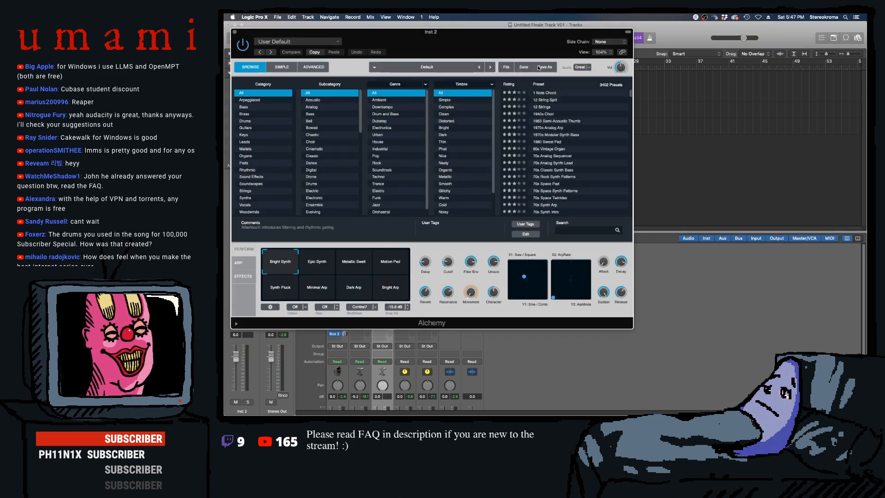
pyautogui.click(508, 67)
pyautogui.click(524, 85)
# - Import Elevator Beep V01.wav from the Custom Clips folder into source A, using Spectral analysis with Formant
pyautogui.click(300, 93)
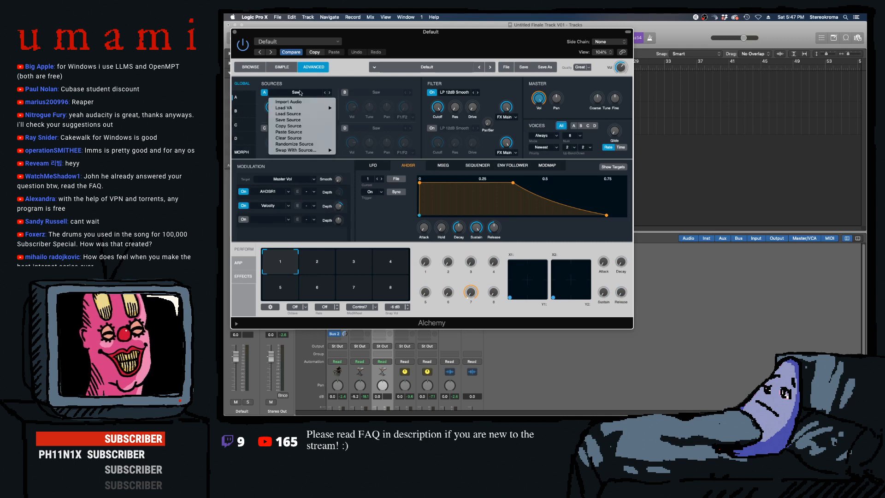
pyautogui.click(292, 102)
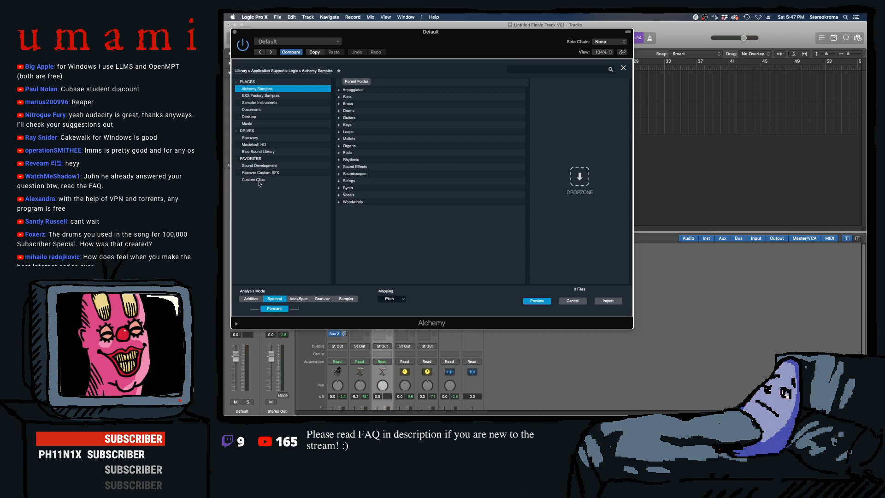
pyautogui.click(260, 180)
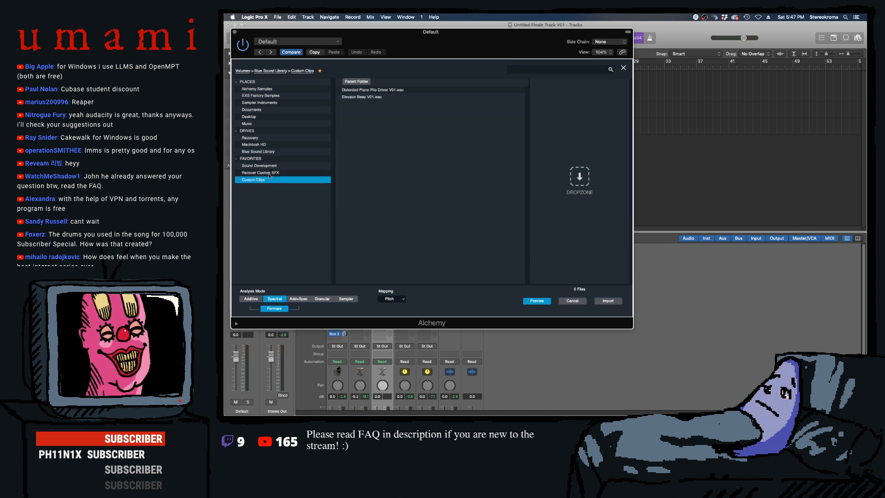
pyautogui.click(377, 96)
pyautogui.click(607, 302)
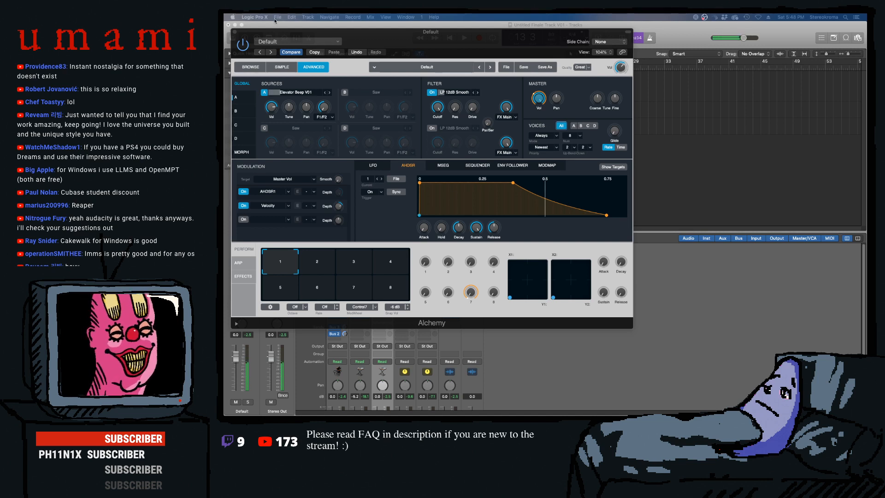
# - Open source A's Elevator Beep V01 sample for editing and set its zone loop mode to Sustain
pyautogui.click(304, 94)
pyautogui.click(302, 94)
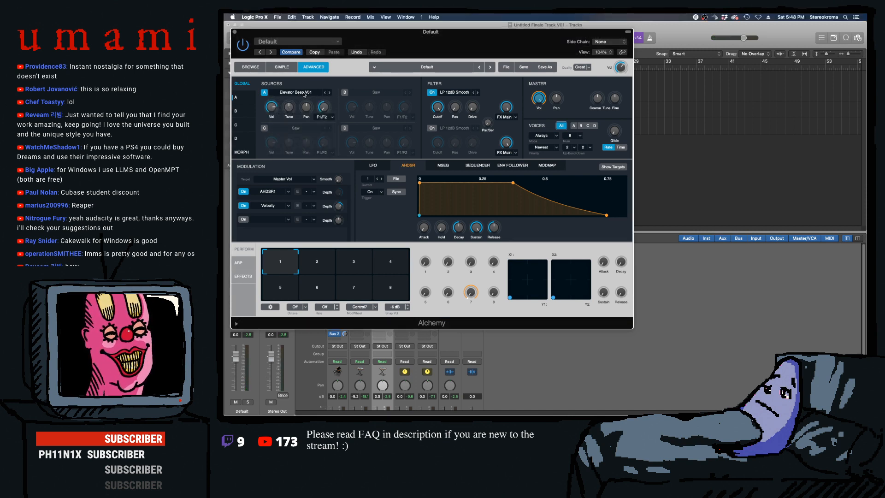
pyautogui.click(241, 96)
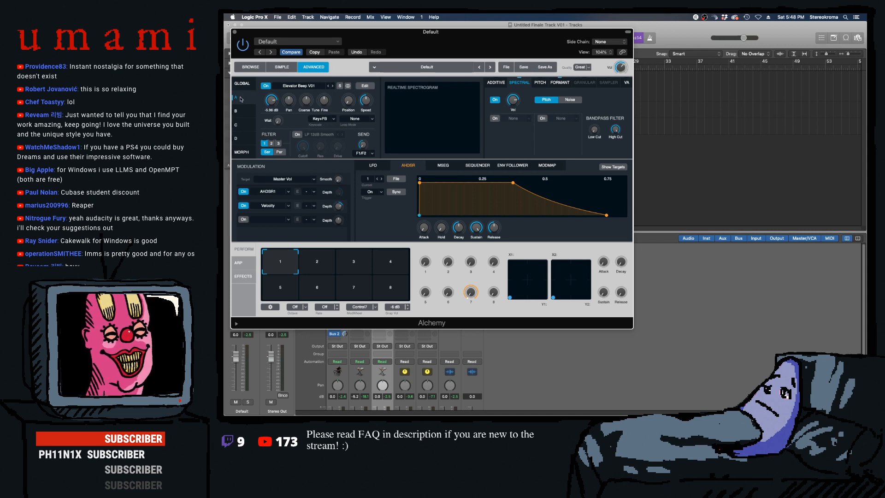
pyautogui.click(363, 86)
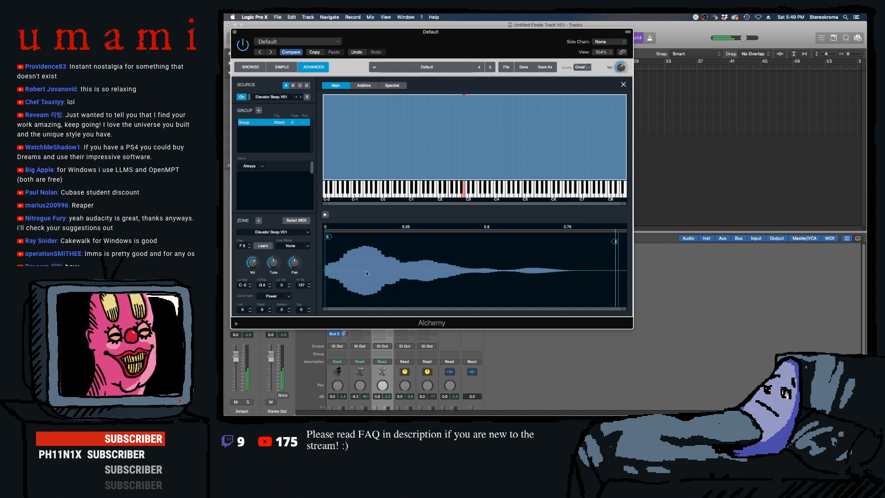
pyautogui.click(290, 246)
pyautogui.click(298, 267)
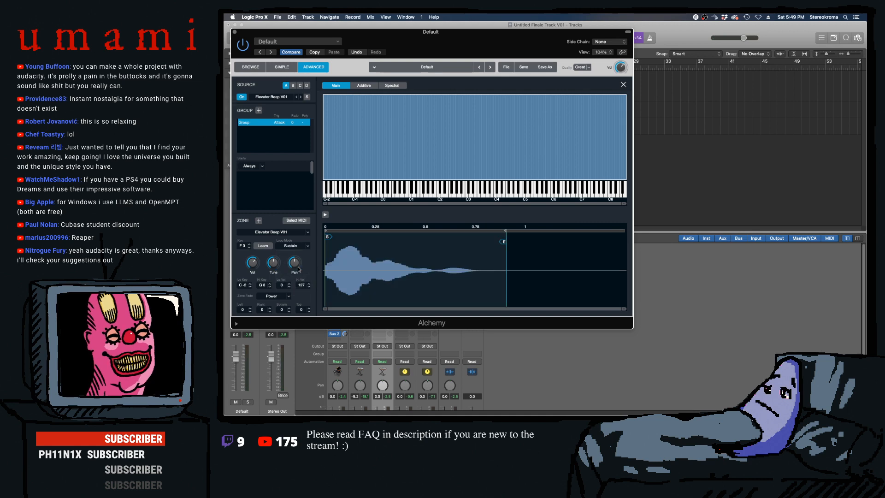
# - Try a Continuous loop with the sample start at about 0.24 s and the sample end at about 0.28 s
pyautogui.moveTo(328, 236)
pyautogui.mouseDown()
pyautogui.moveTo(388, 242)
pyautogui.moveTo(375, 243)
pyautogui.mouseUp()
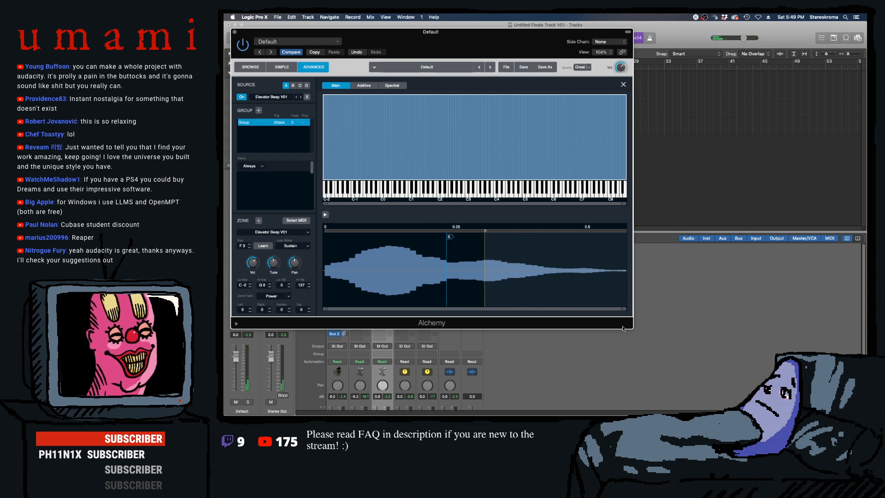
pyautogui.click(288, 248)
pyautogui.click(298, 261)
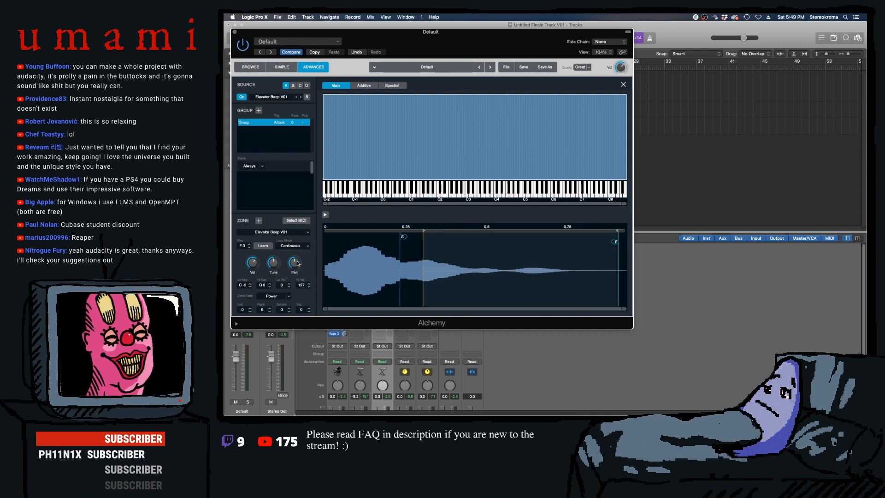
pyautogui.moveTo(615, 243); pyautogui.dragTo(416, 241)
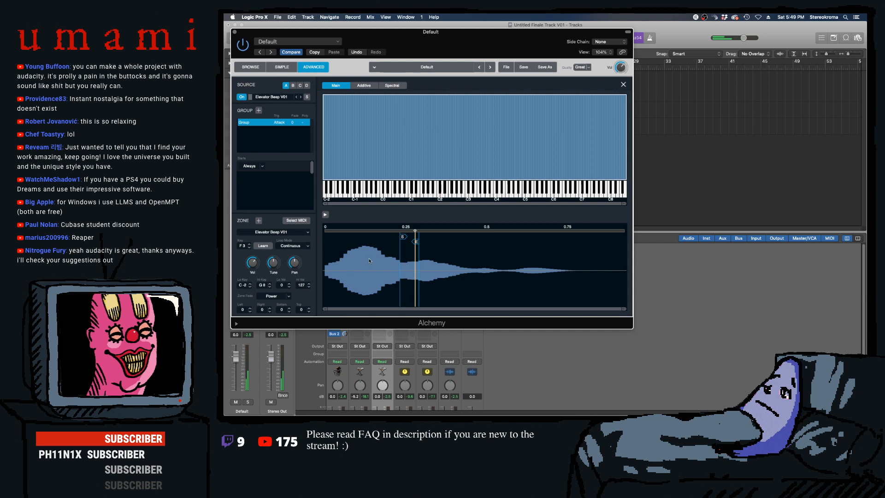
# - Return the sample start to 0 s, extend the sample end to about 1 s, and move the loop point to about 0.31 s
pyautogui.click(299, 247)
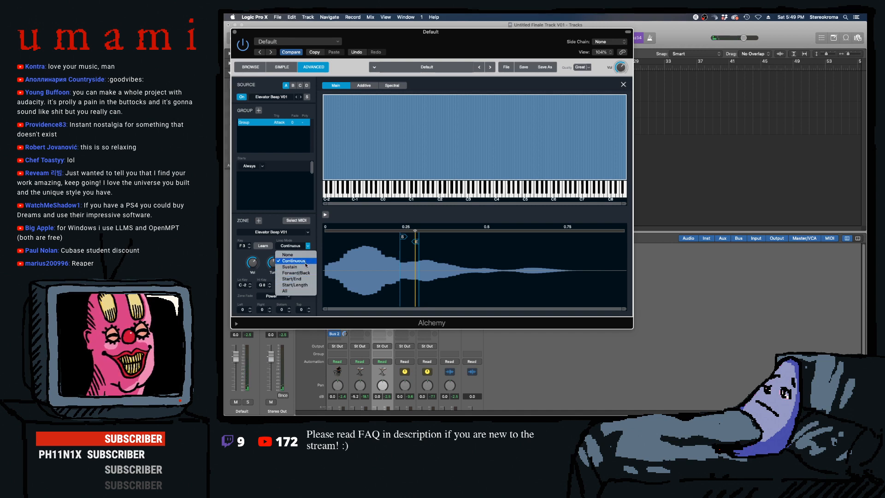
pyautogui.click(265, 229)
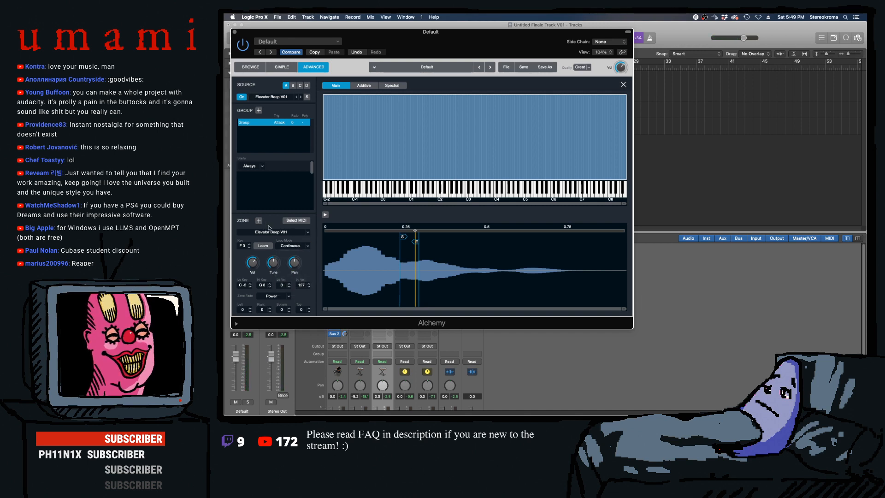
pyautogui.moveTo(405, 240); pyautogui.dragTo(318, 238)
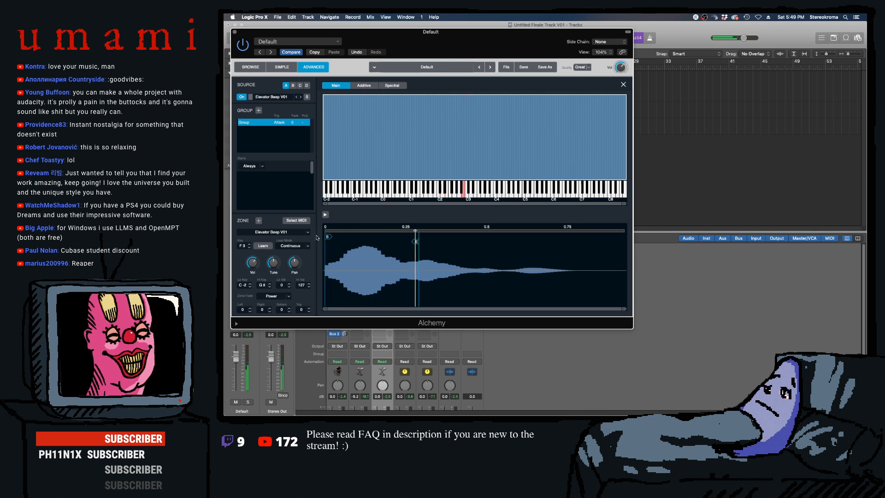
pyautogui.moveTo(417, 246); pyautogui.dragTo(533, 256)
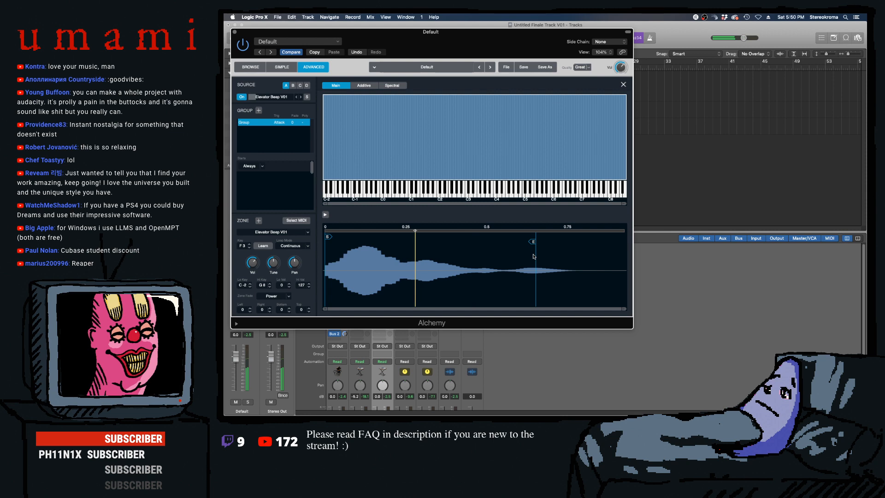
pyautogui.moveTo(415, 230)
pyautogui.mouseDown()
pyautogui.moveTo(521, 232)
pyautogui.moveTo(426, 232)
pyautogui.mouseUp()
pyautogui.click(426, 232)
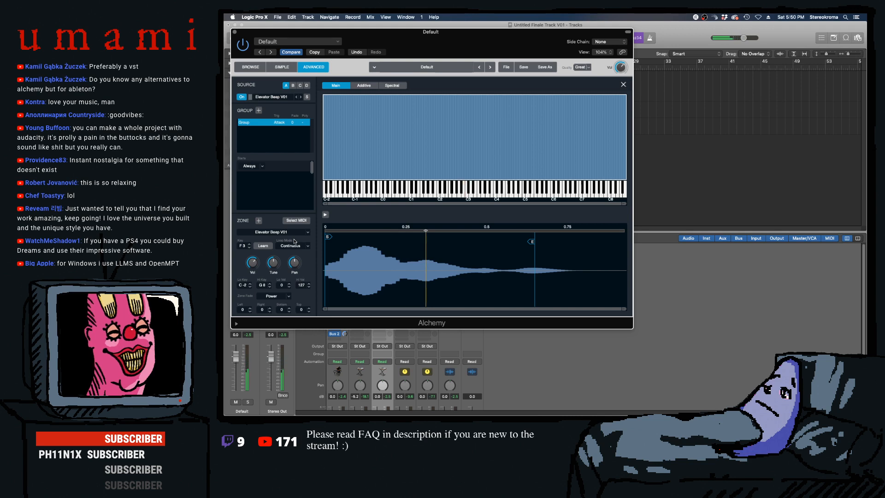
pyautogui.moveTo(533, 240); pyautogui.dragTo(623, 240)
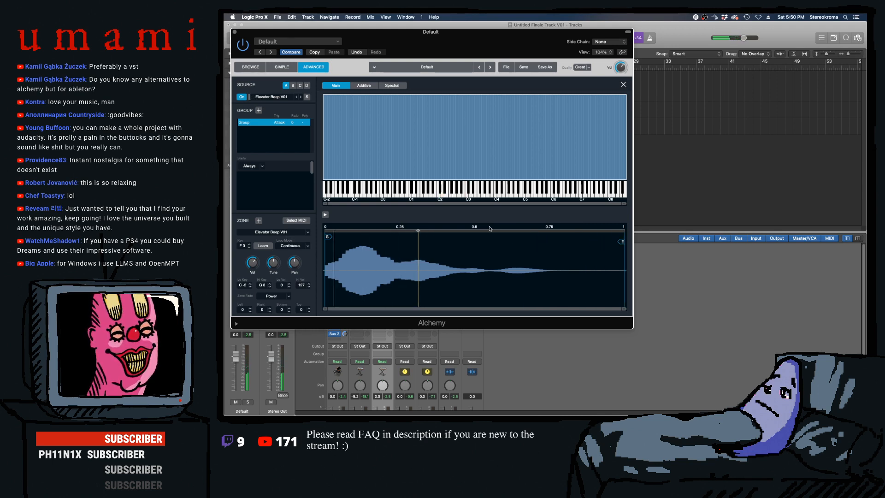
# - Set the zone's loop mode to Sustain and place a very short loop at the waveform's loudest peak, about 0.12 s
pyautogui.click(291, 246)
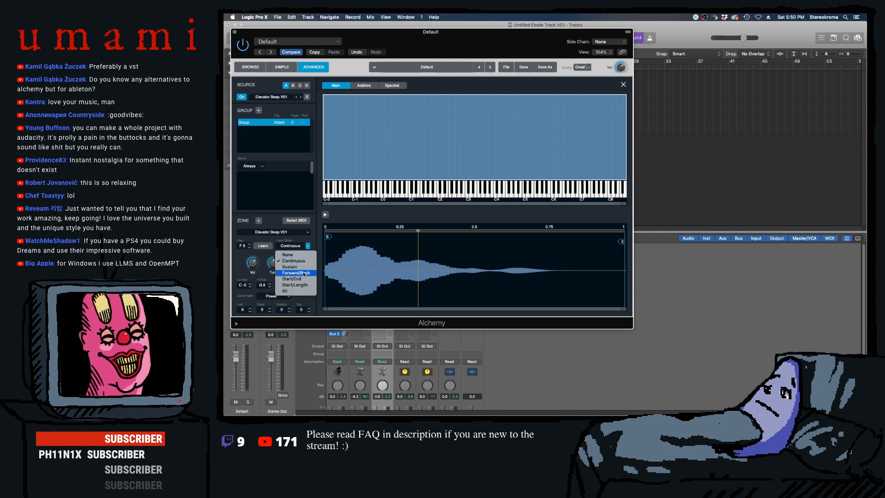
pyautogui.click(303, 268)
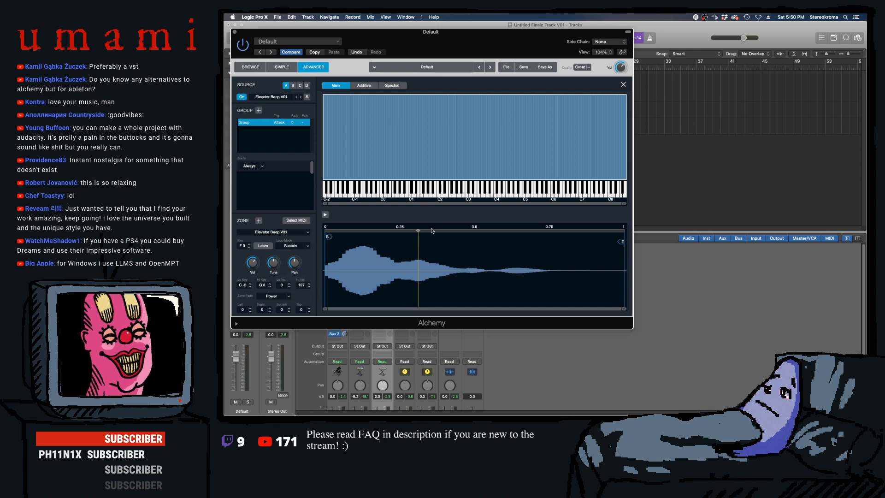
pyautogui.moveTo(420, 232); pyautogui.dragTo(381, 233)
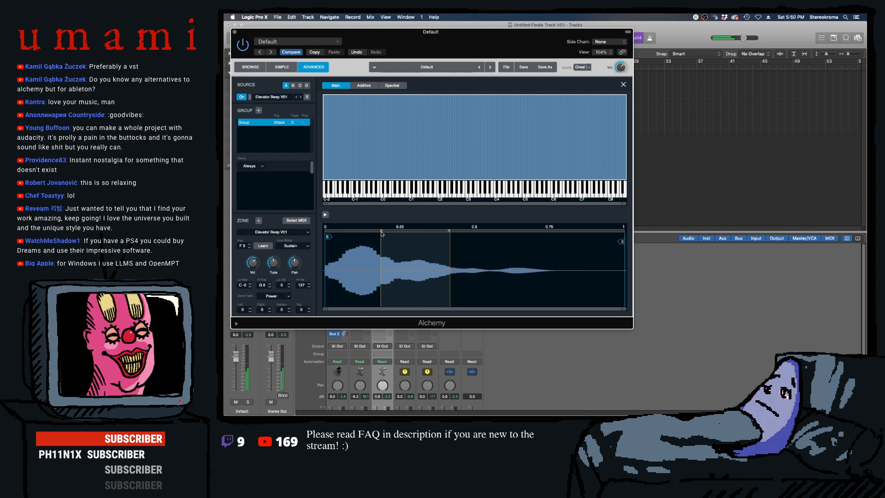
pyautogui.moveTo(382, 233)
pyautogui.mouseDown()
pyautogui.moveTo(420, 233)
pyautogui.moveTo(398, 232)
pyautogui.mouseUp()
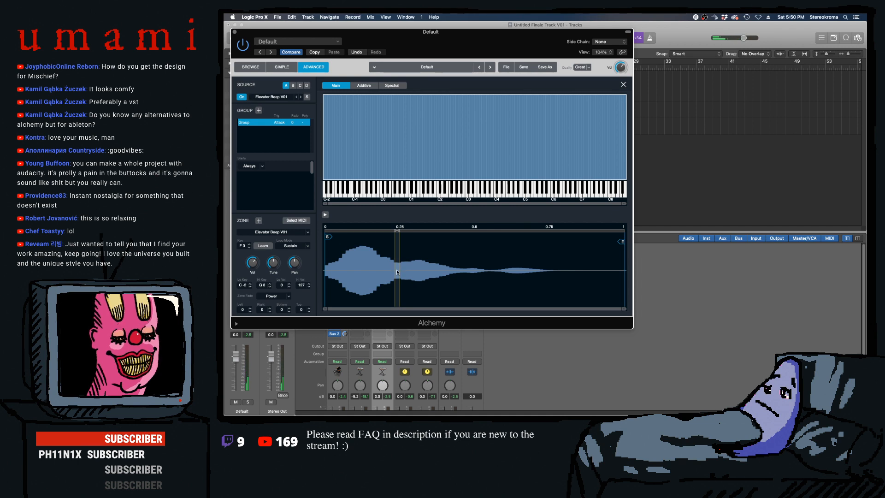
pyautogui.moveTo(400, 232); pyautogui.dragTo(396, 233)
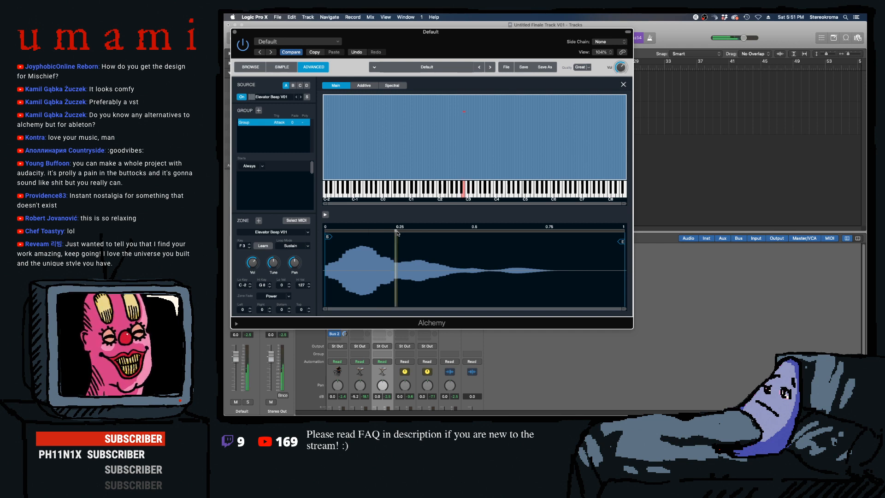
pyautogui.moveTo(397, 233); pyautogui.dragTo(394, 233)
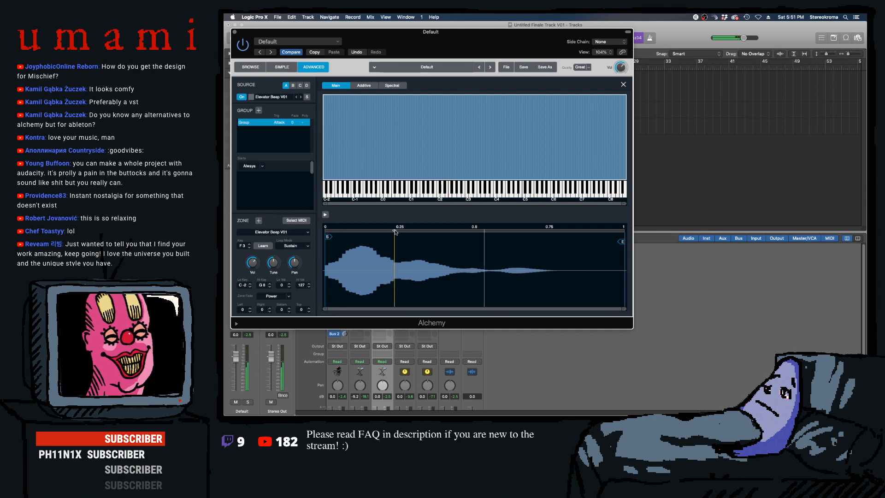
pyautogui.moveTo(395, 233); pyautogui.dragTo(396, 235)
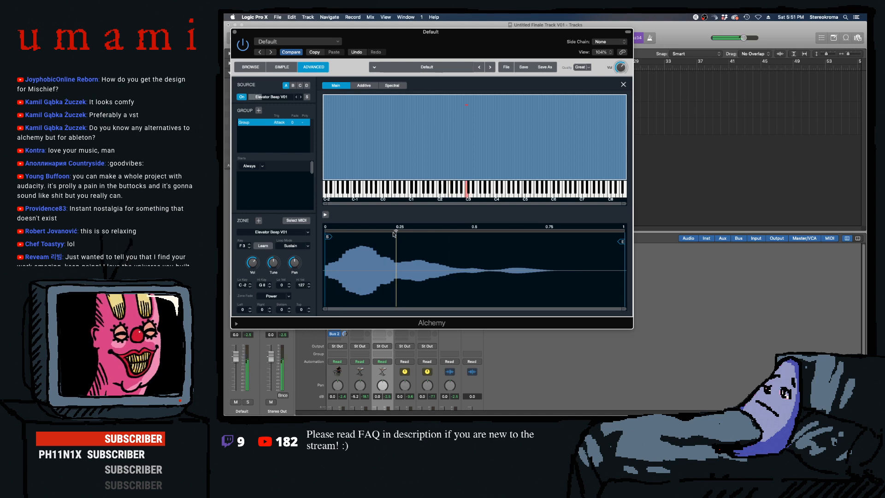
pyautogui.moveTo(396, 231); pyautogui.dragTo(364, 232)
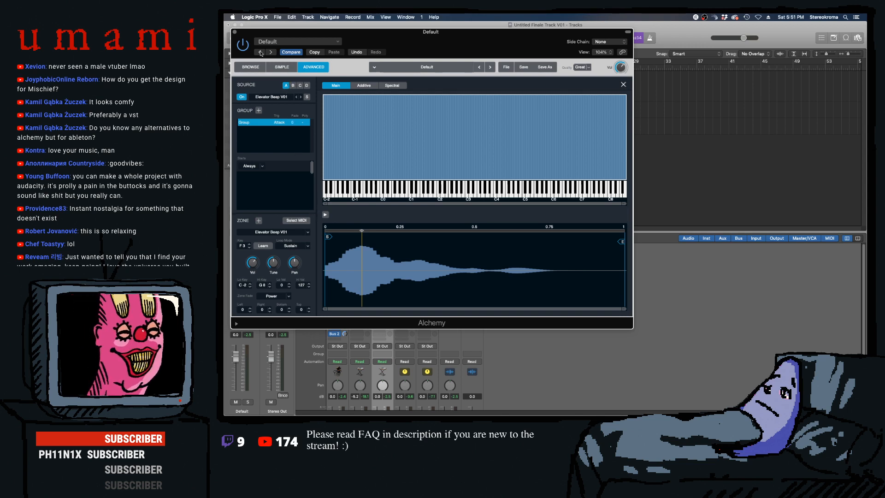
# - Copy the Interface Warped Piano region from the first track onto the third track and audition it solo from the start
pyautogui.click(235, 33)
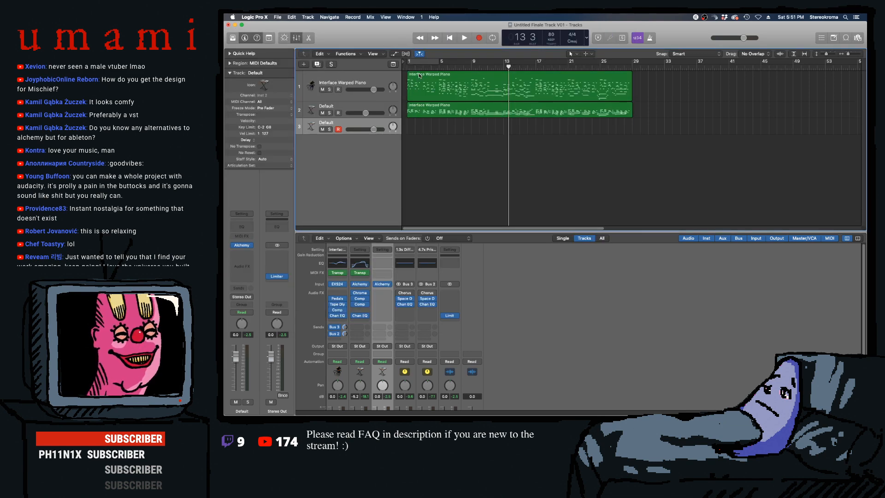
pyautogui.moveTo(421, 92); pyautogui.dragTo(426, 127)
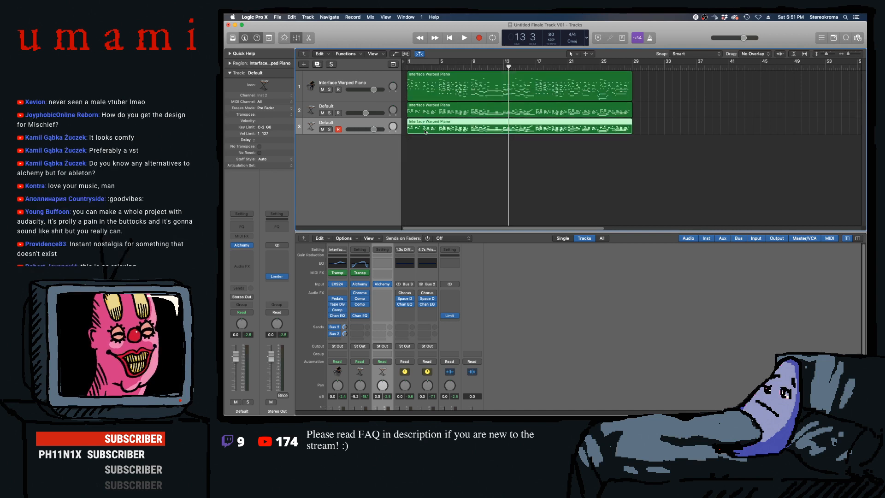
pyautogui.click(329, 130)
pyautogui.press('Return')
pyautogui.press('space')
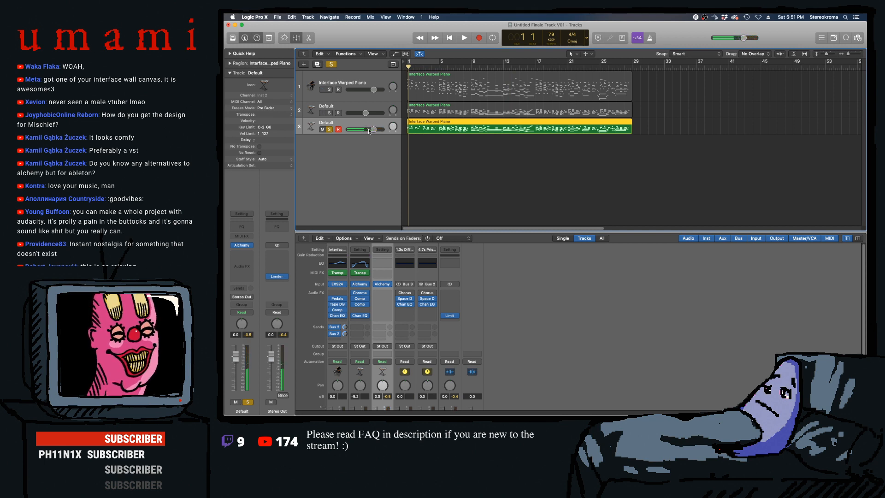
# - Lower the third track's volume to about -4.8 dB and replay the soloed track from the beginning
pyautogui.moveTo(370, 130); pyautogui.dragTo(366, 129)
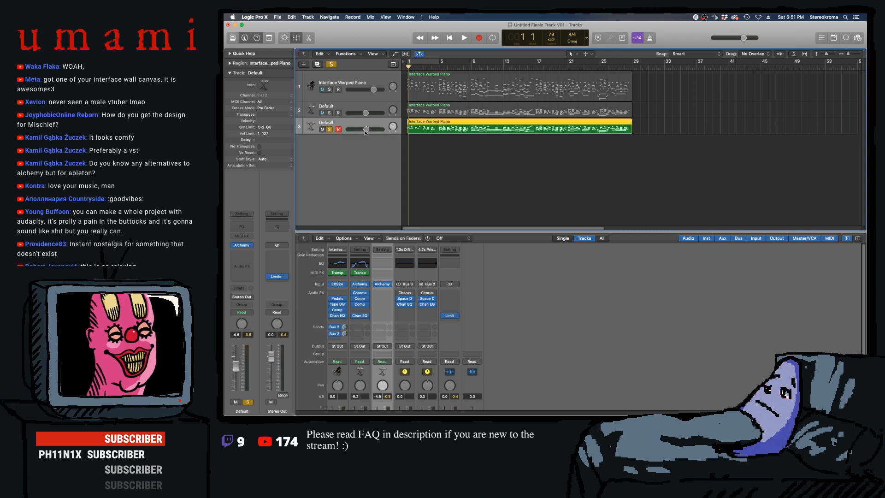
pyautogui.press('super+Tab')
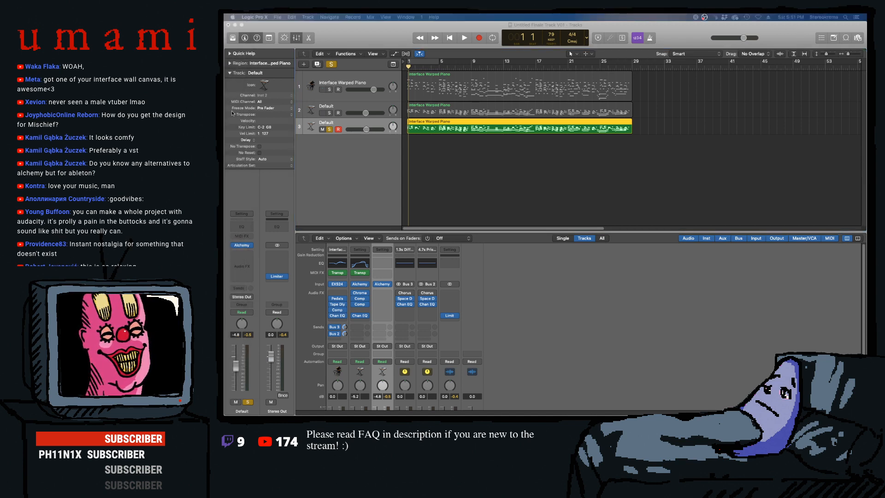
pyautogui.click(455, 146)
pyautogui.press('space')
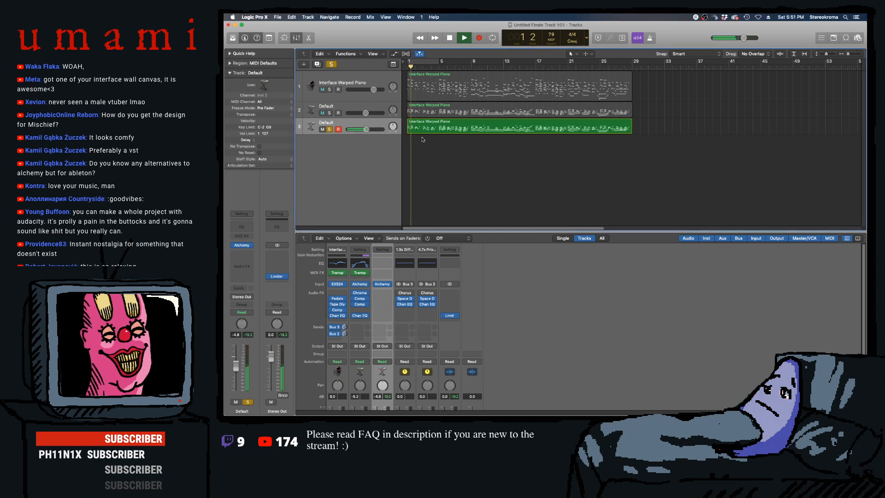
pyautogui.press('space')
pyautogui.press('Return')
pyautogui.press('space')
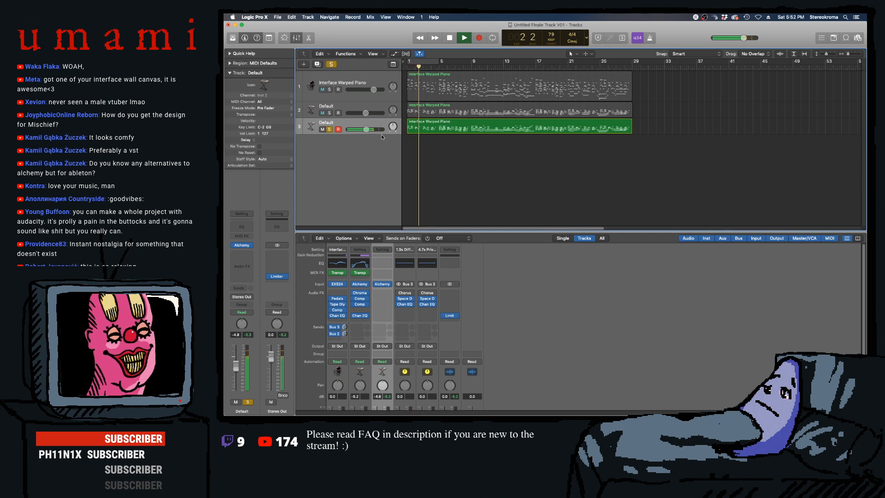
pyautogui.press('space')
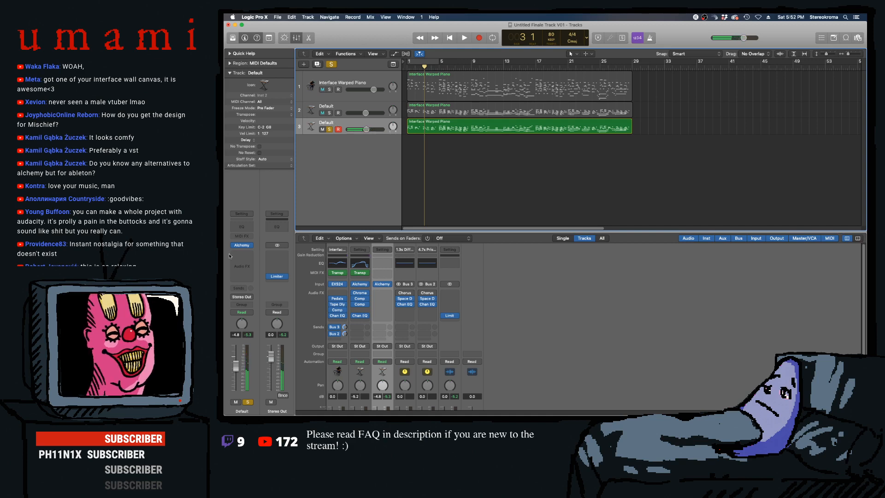
# - Set the Elevator Beep V01 zone's loop mode to None in the third track's Alchemy and play the result
pyautogui.click(246, 246)
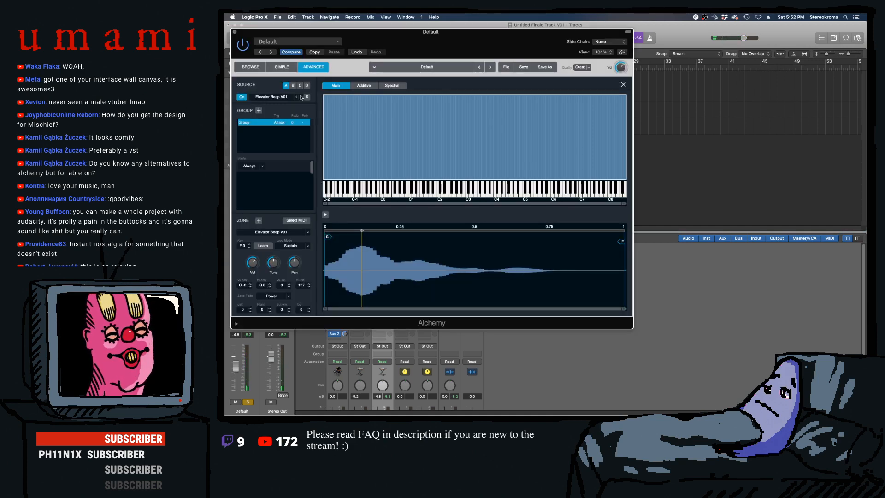
pyautogui.click(297, 245)
pyautogui.click(288, 255)
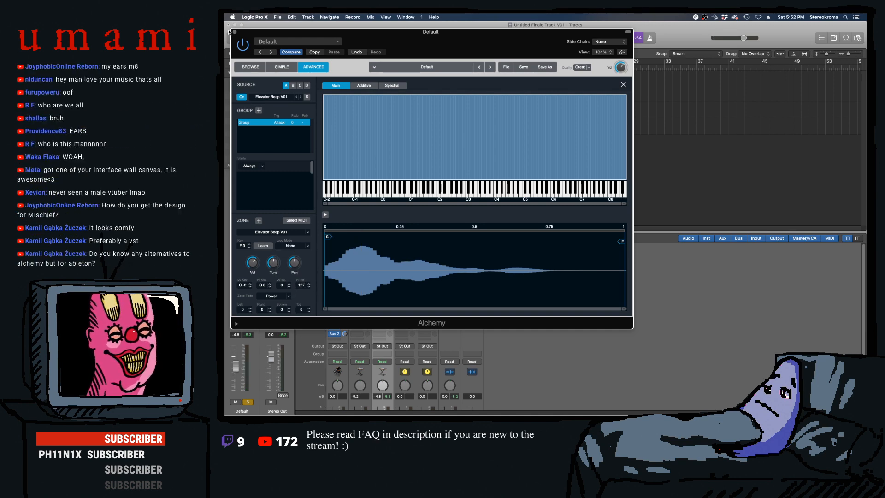
pyautogui.press('super+w')
pyautogui.press('space')
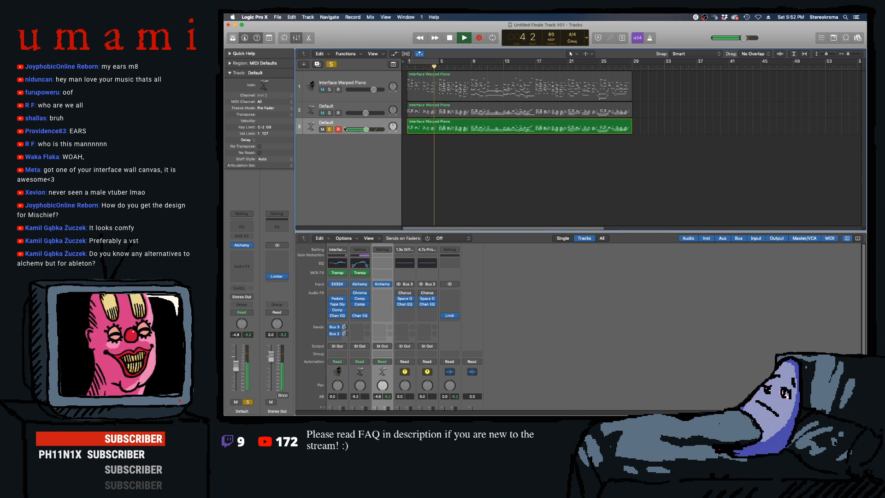
# - Move all notes in the third track's Interface Warped Piano region down one octave
pyautogui.doubleClick(428, 122)
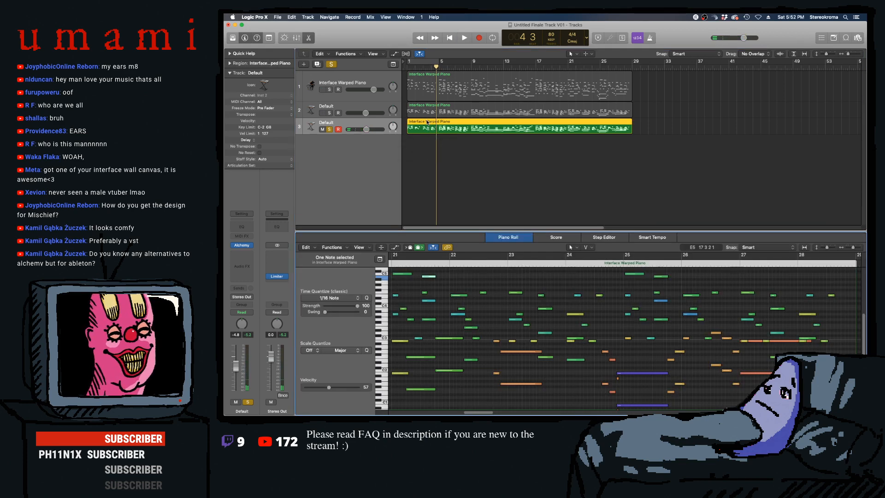
pyautogui.press('super+a')
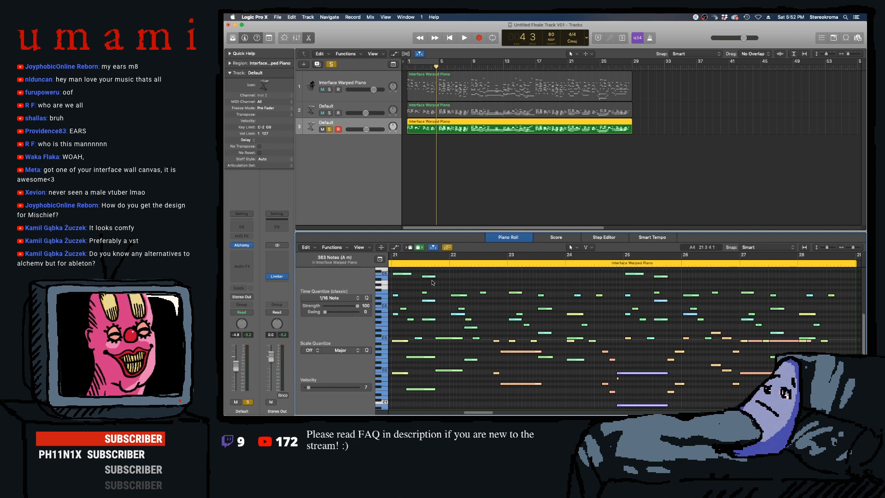
pyautogui.moveTo(399, 276); pyautogui.dragTo(399, 309)
pyautogui.click(458, 299)
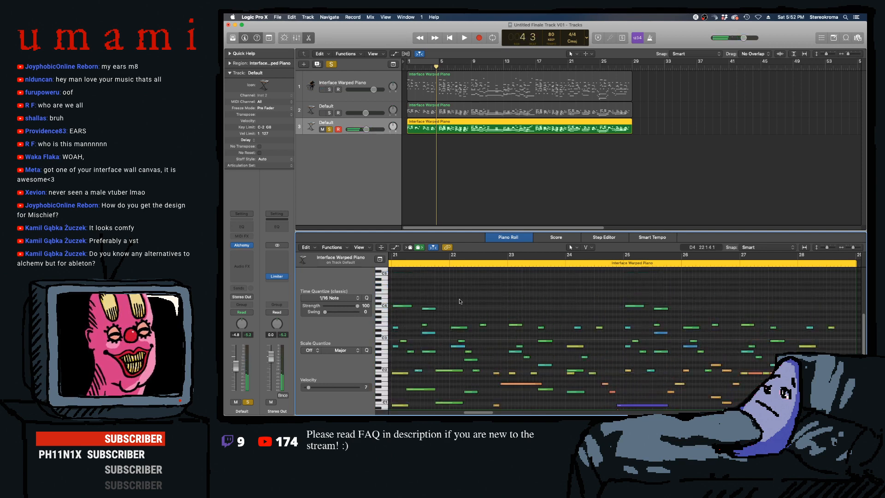
# - Replay the soloed third track from the beginning and raise its volume to about -2.8 dB
pyautogui.press('Return')
pyautogui.press('space')
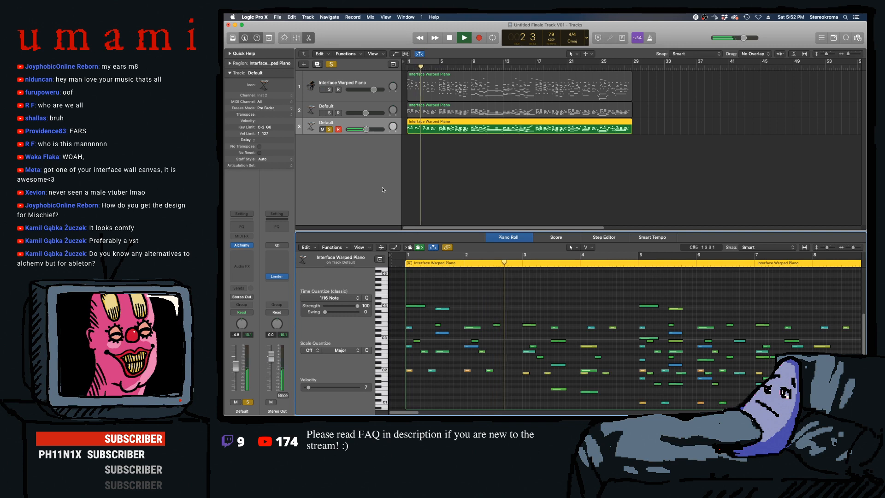
pyautogui.moveTo(366, 129); pyautogui.dragTo(370, 130)
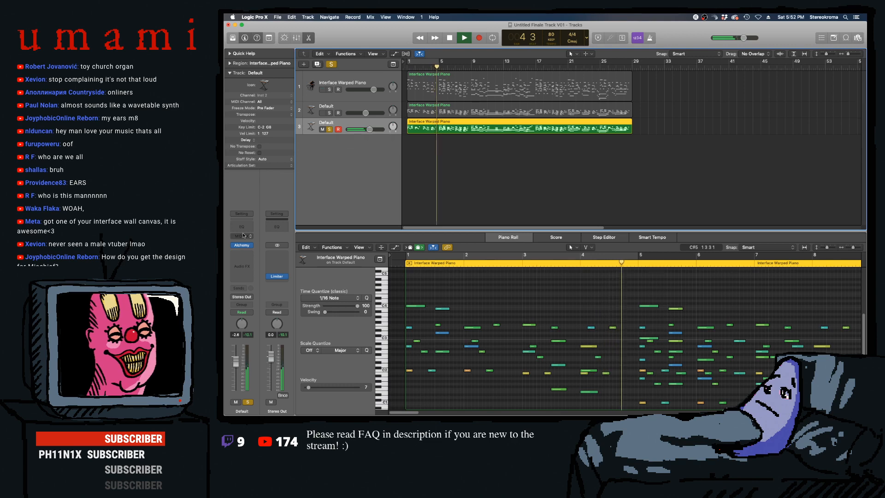
# - Add a Channel EQ to the third track with a 48 dB/Oct low cut at 75 Hz and the 750 Hz band moved to 1440 Hz
pyautogui.click(242, 227)
pyautogui.click(255, 65)
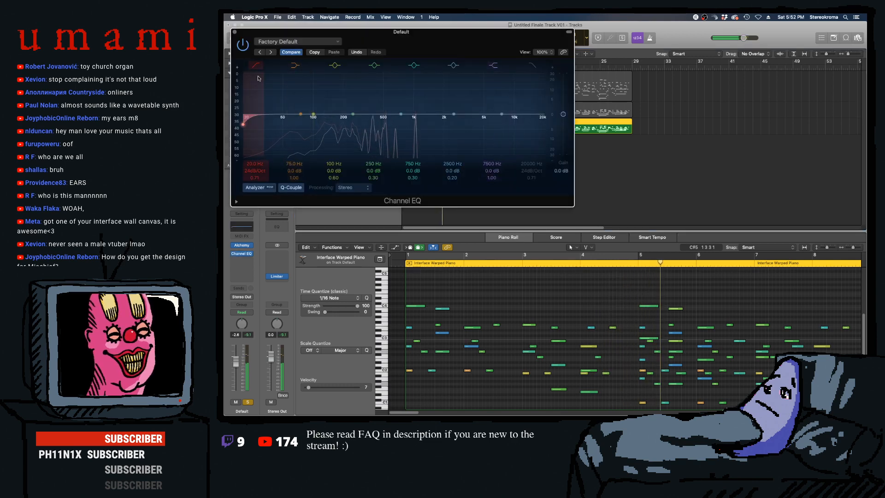
pyautogui.moveTo(250, 147)
pyautogui.mouseDown()
pyautogui.moveTo(289, 155)
pyautogui.moveTo(255, 161)
pyautogui.mouseUp()
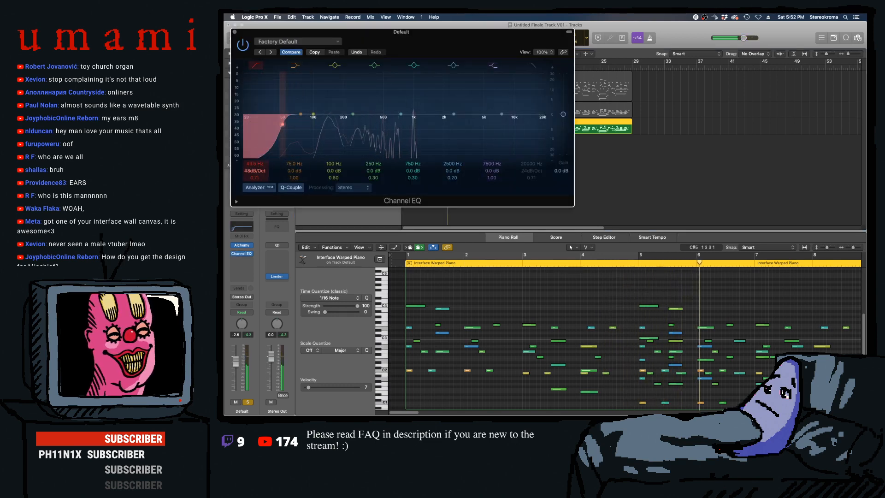
pyautogui.moveTo(283, 127); pyautogui.dragTo(301, 124)
pyautogui.moveTo(395, 125); pyautogui.dragTo(427, 118)
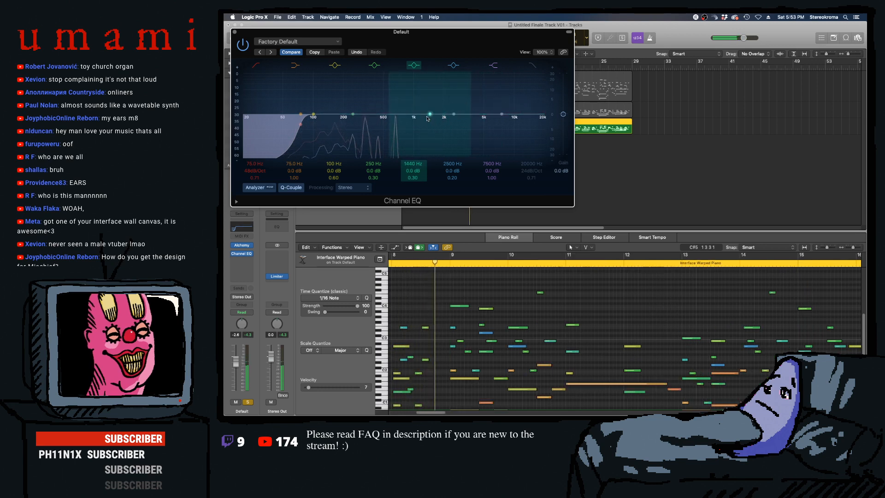
pyautogui.click(234, 32)
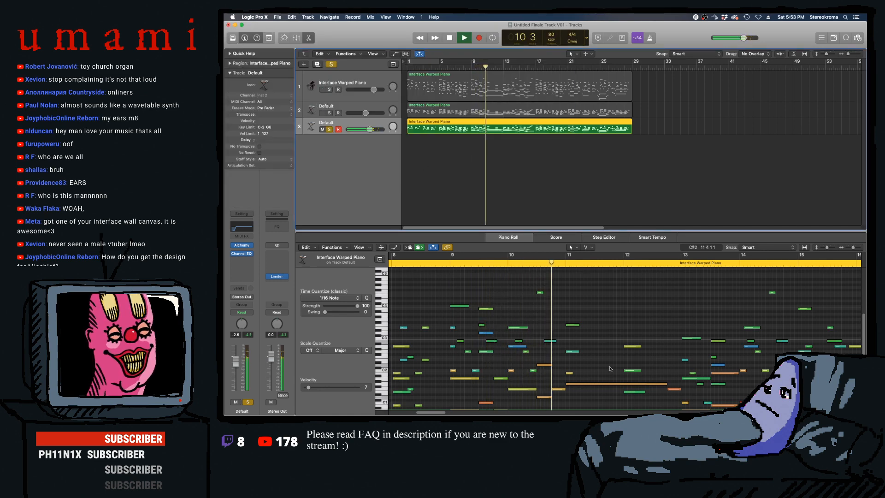
# - Delete the low bass notes around bars 8 to 13 of the third track's region, then play it from the start
pyautogui.scroll(-3, 605, 366)
pyautogui.press('space')
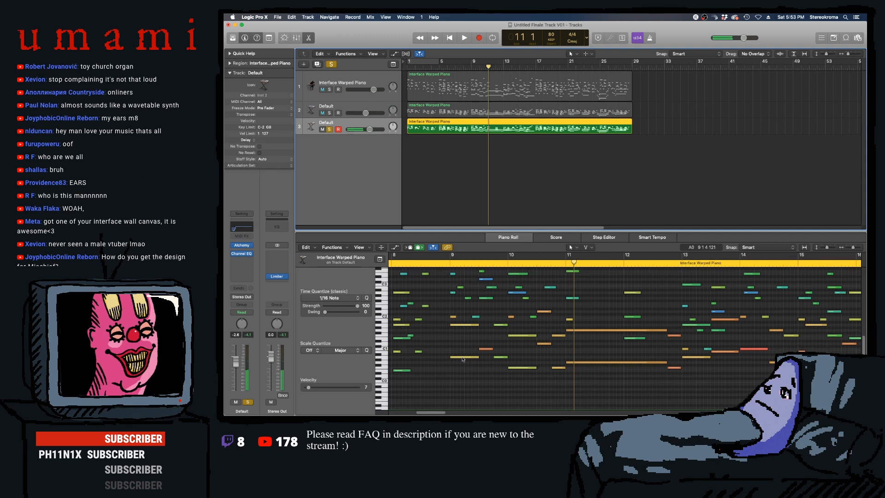
pyautogui.click(463, 356)
pyautogui.moveTo(464, 343); pyautogui.dragTo(488, 362)
pyautogui.moveTo(430, 412); pyautogui.dragTo(684, 359)
pyautogui.moveTo(500, 341); pyautogui.dragTo(580, 382)
pyautogui.press('Delete')
pyautogui.moveTo(660, 374); pyautogui.dragTo(763, 357)
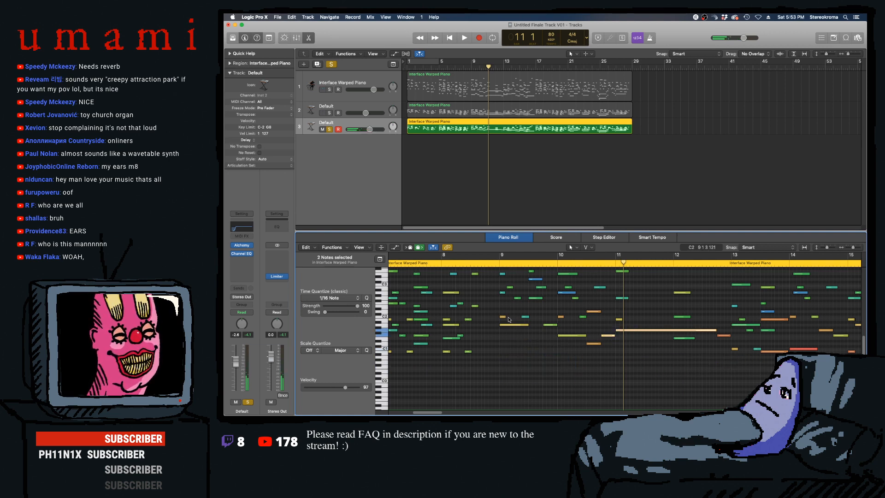
pyautogui.moveTo(499, 325); pyautogui.dragTo(673, 374)
pyautogui.press('Delete')
pyautogui.moveTo(428, 413); pyautogui.dragTo(406, 413)
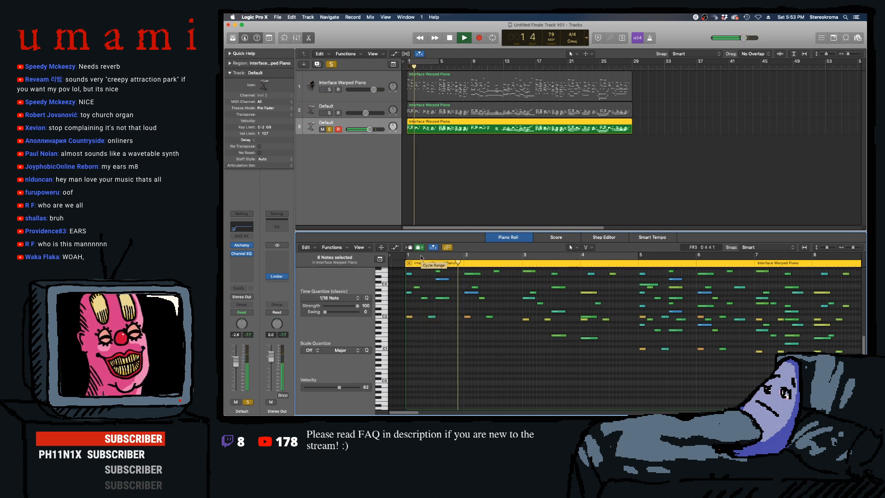
pyautogui.press('space')
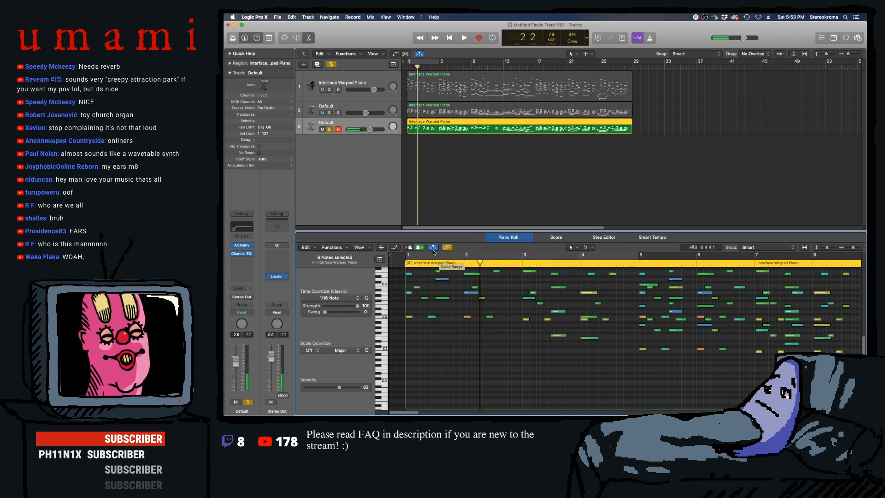
# - Add a stereo Space Designer reverb to the third track with the Large Warped Spaces preset 03.1s Deep Verb
pyautogui.click(251, 261)
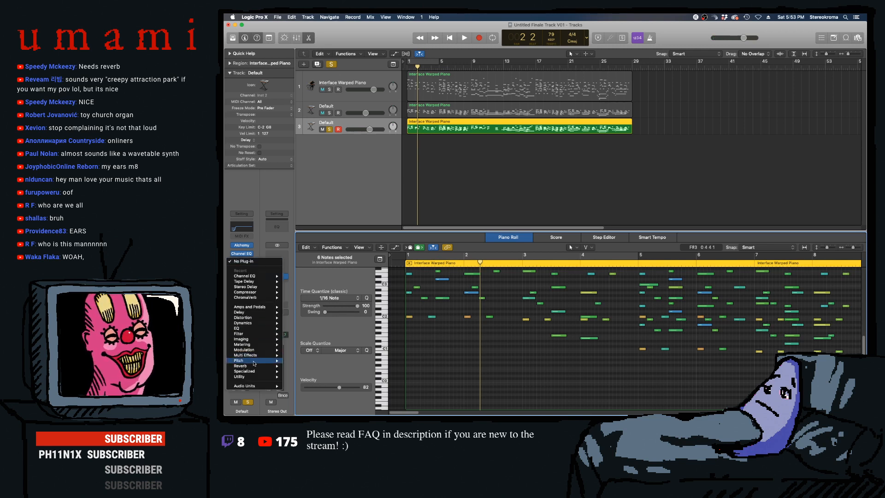
pyautogui.moveTo(262, 333)
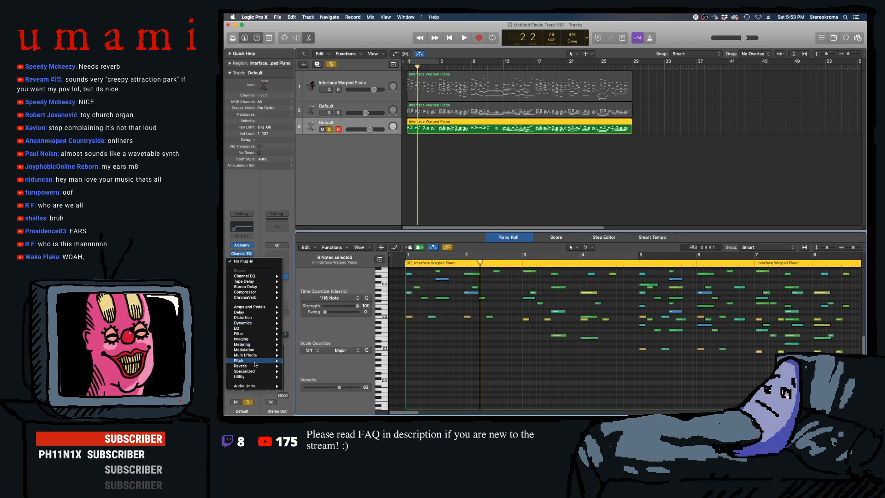
pyautogui.moveTo(257, 368)
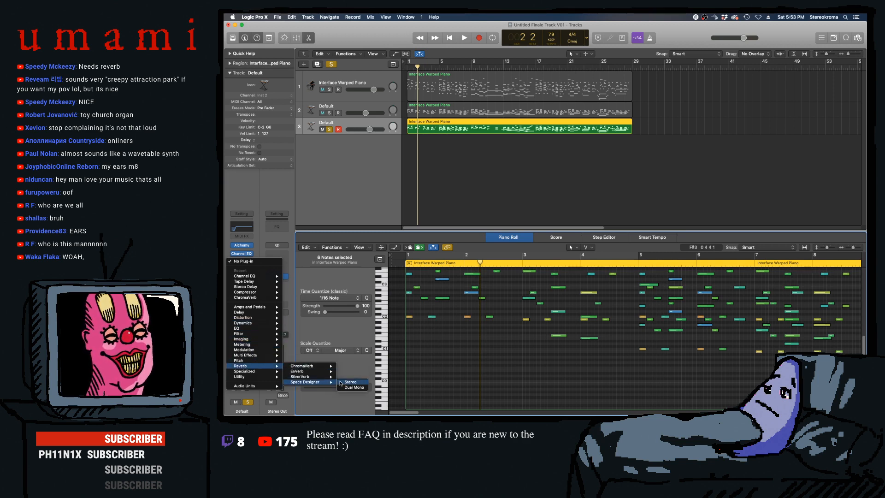
pyautogui.click(343, 382)
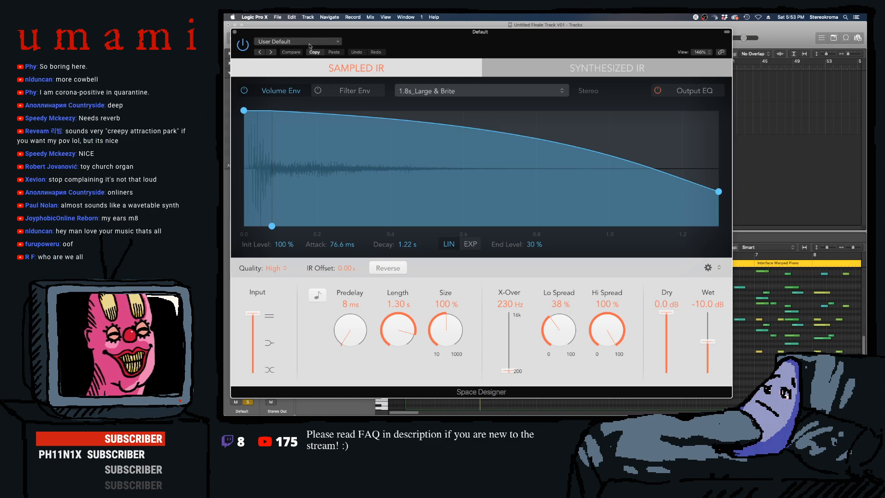
pyautogui.click(319, 41)
pyautogui.moveTo(322, 168)
pyautogui.moveTo(409, 209)
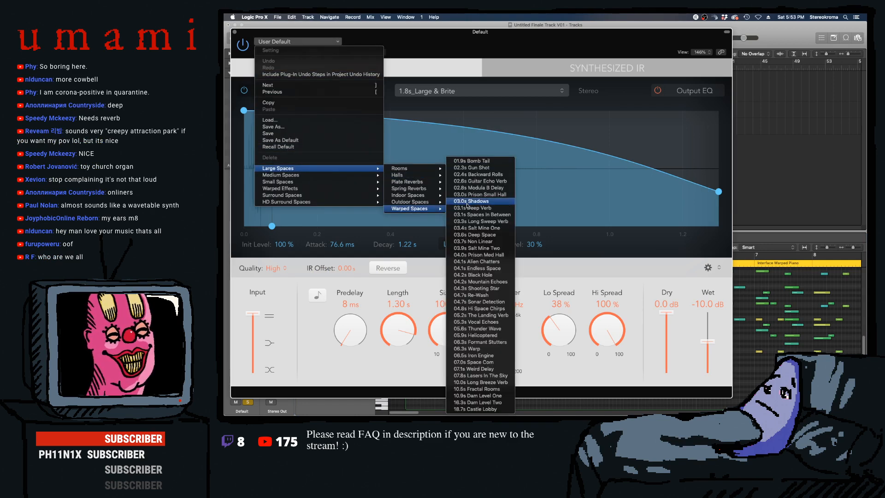
pyautogui.click(468, 208)
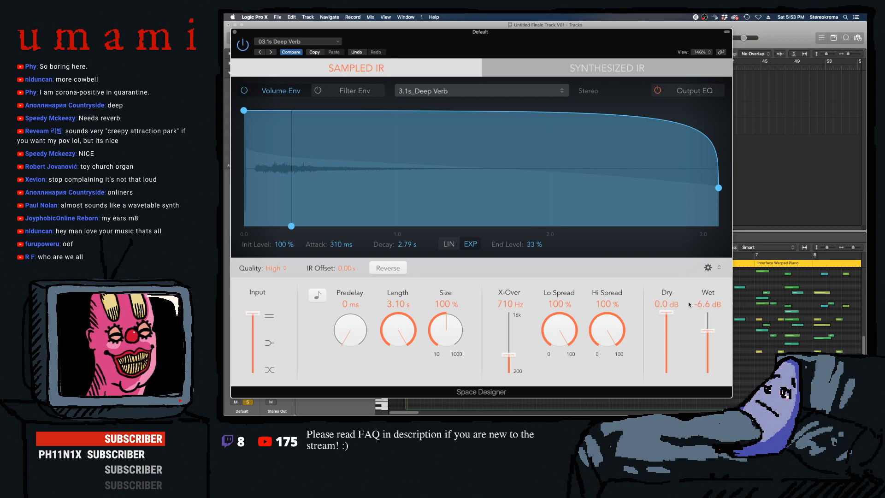
pyautogui.click(234, 32)
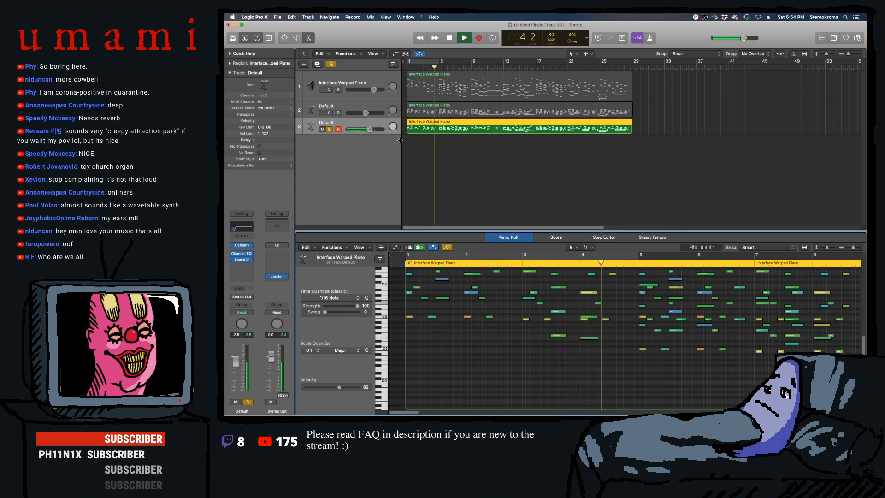
# - Replace the third track's region with a copy of the second track's Interface Warped Piano region and play it from the beginning
pyautogui.click(424, 123)
pyautogui.press('space')
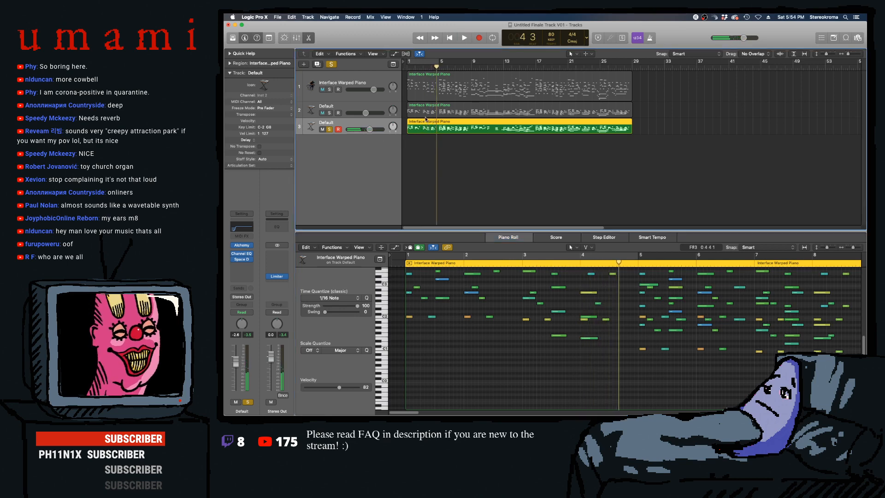
pyautogui.press('Delete')
pyautogui.moveTo(424, 107); pyautogui.dragTo(408, 125)
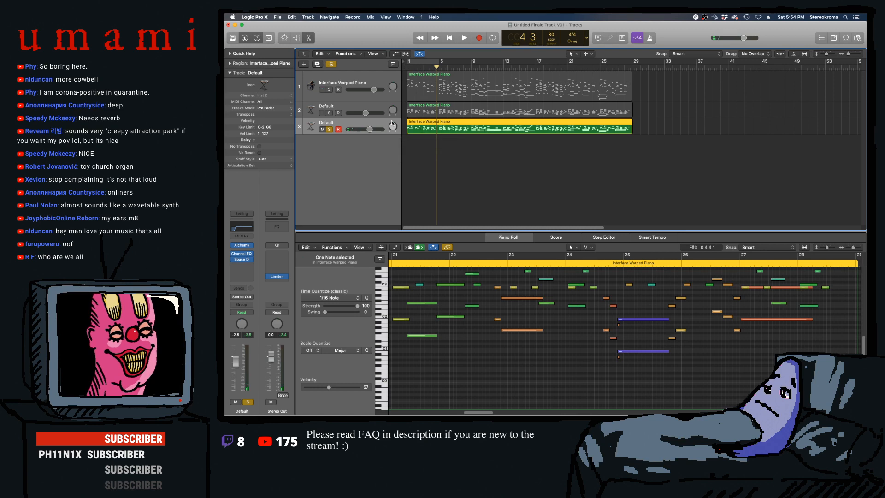
pyautogui.press('Return')
pyautogui.press('space')
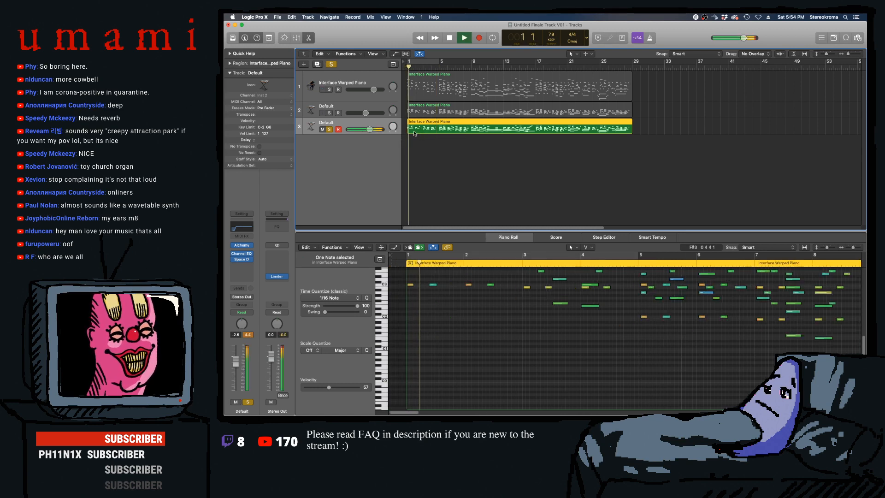
# - Transpose all notes of the copied region on the third track down one octave and resume playback
pyautogui.click(490, 340)
pyautogui.scroll(4, 475, 323)
pyautogui.press('super+a')
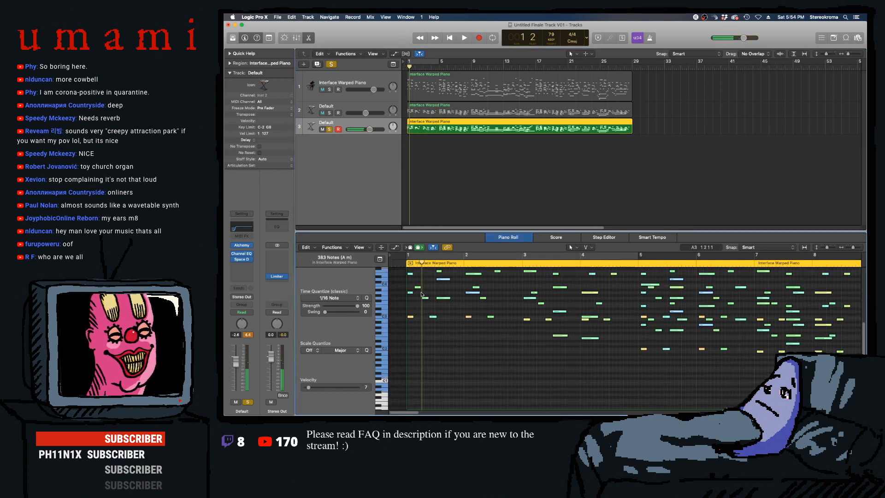
pyautogui.moveTo(419, 290); pyautogui.dragTo(419, 321)
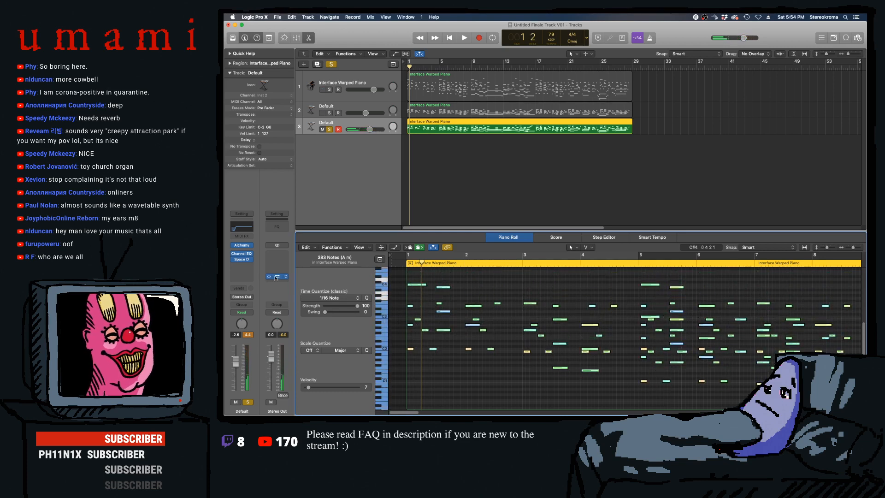
pyautogui.click(424, 307)
pyautogui.press('space')
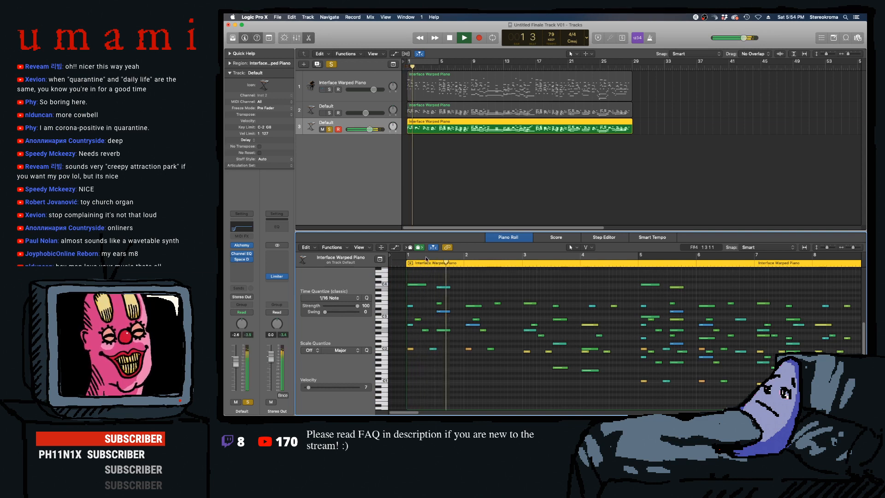
# - Lower the first track's volume while it is soloed alongside the third track, then take it out of solo
pyautogui.click(330, 90)
pyautogui.moveTo(374, 90); pyautogui.dragTo(358, 92)
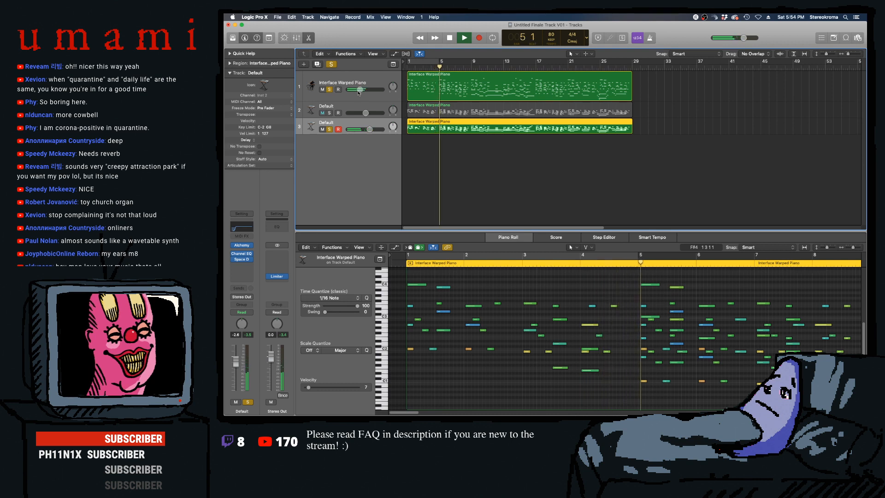
pyautogui.click(322, 90)
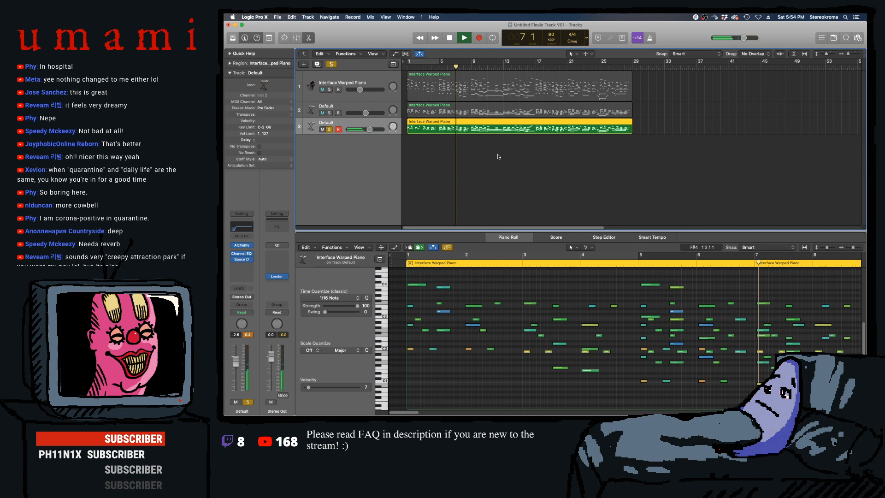
# - Audition the soloed third track around bars 8 to 11 while following its notes
pyautogui.moveTo(410, 413); pyautogui.dragTo(437, 414)
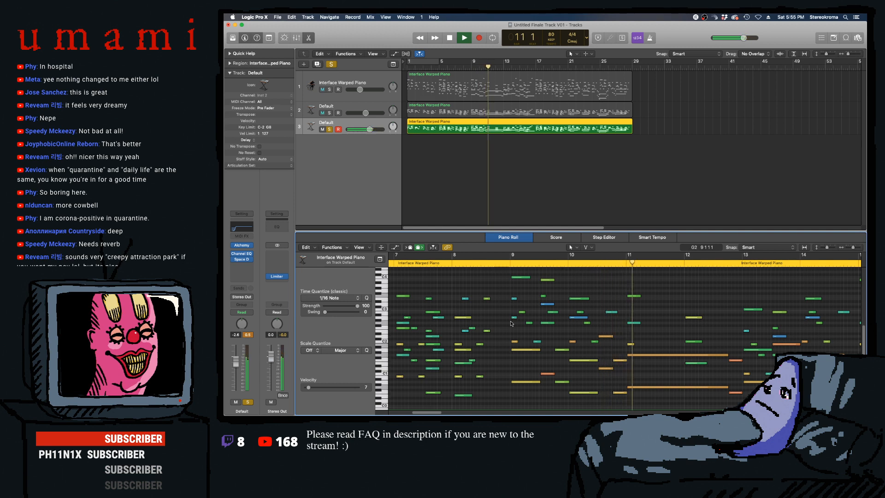
pyautogui.press('space')
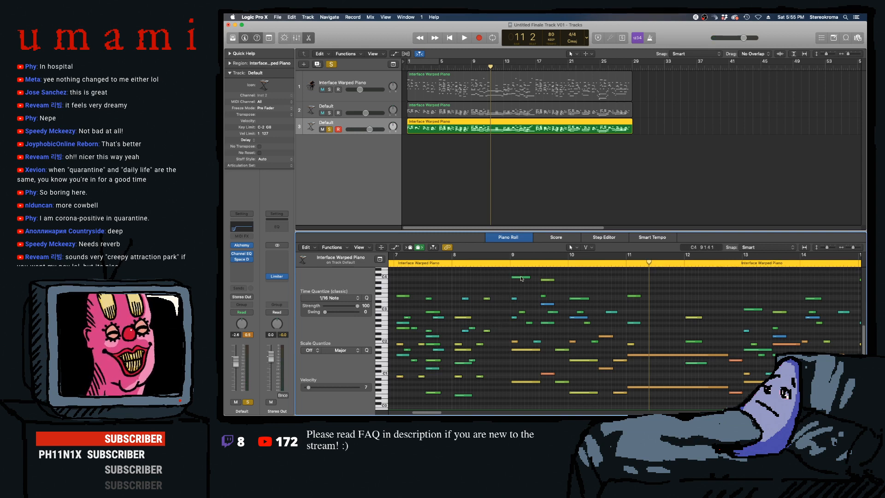
pyautogui.click(503, 264)
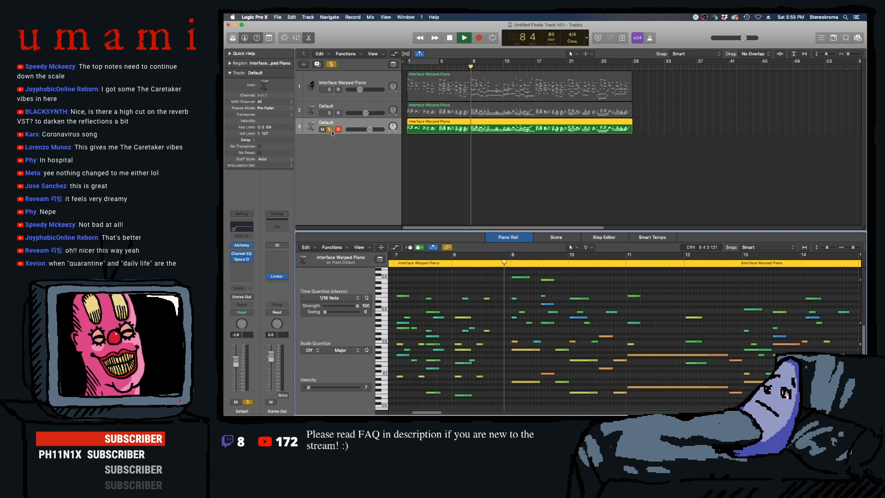
pyautogui.press('space')
pyautogui.press('space')
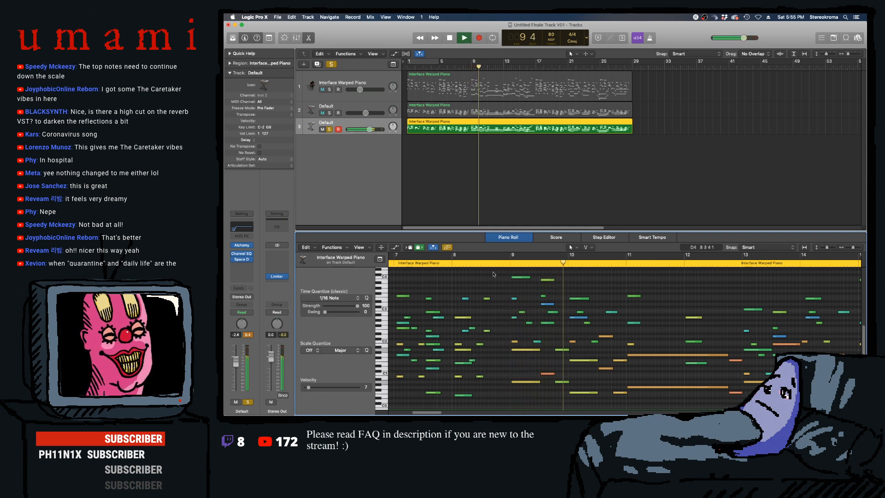
# - Stop playback, copy the second track's Transposer MIDI effect onto the third track's channel, and resume playback
pyautogui.press('space')
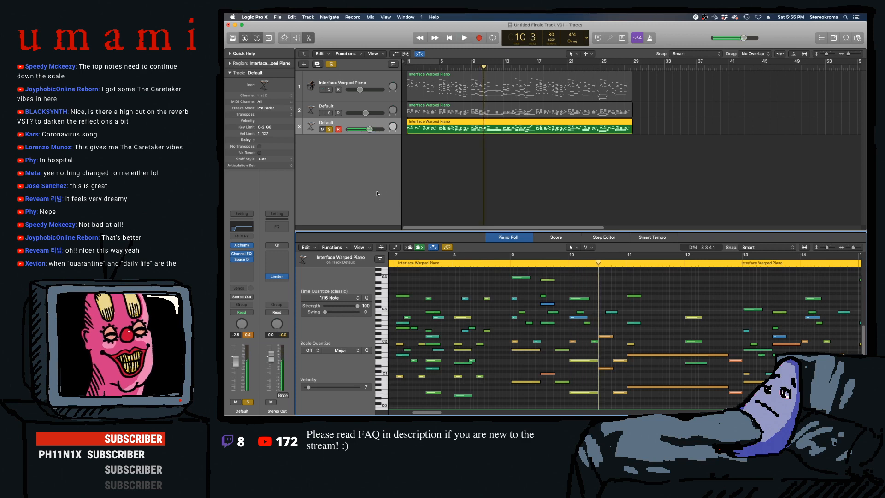
pyautogui.click(317, 113)
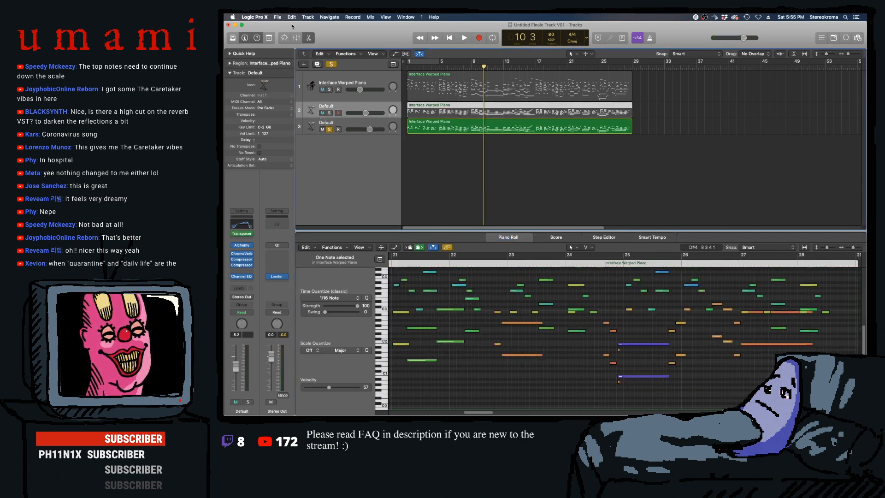
pyautogui.click(297, 38)
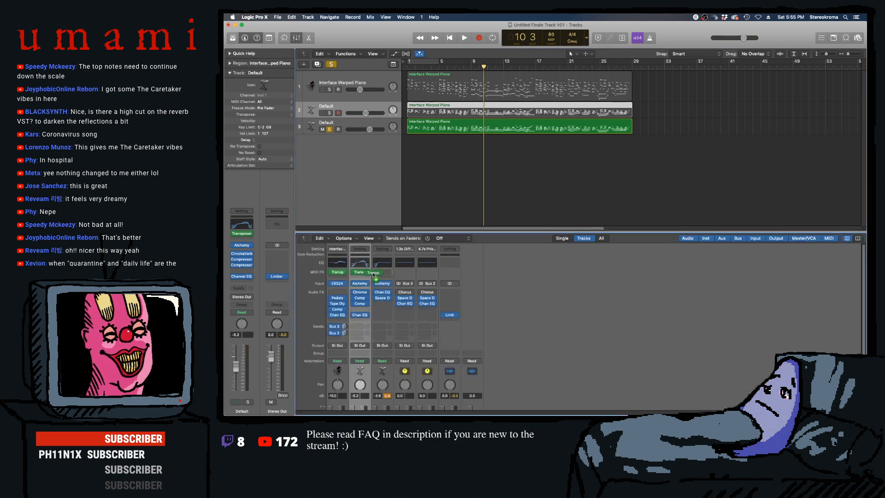
pyautogui.press('space')
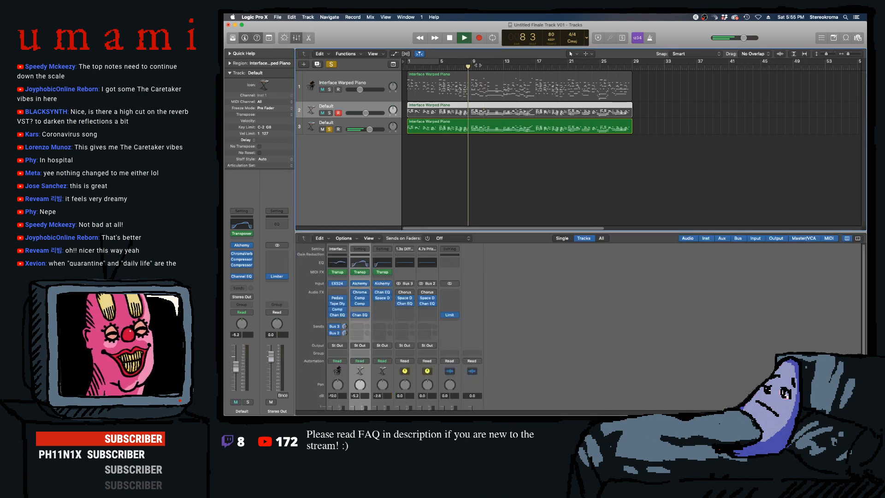
# - Open the notes of the third track's region and audition the soloed track again from the beginning
pyautogui.click(333, 133)
pyautogui.doubleClick(492, 126)
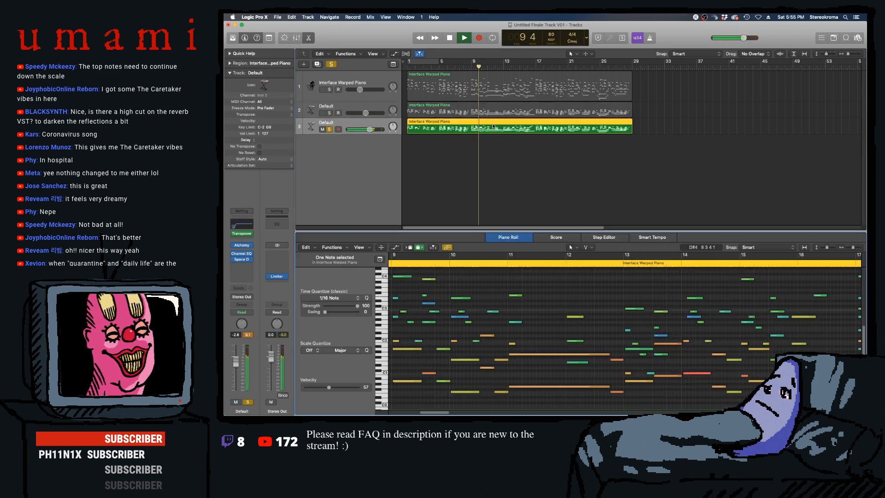
pyautogui.moveTo(440, 413); pyautogui.dragTo(442, 414)
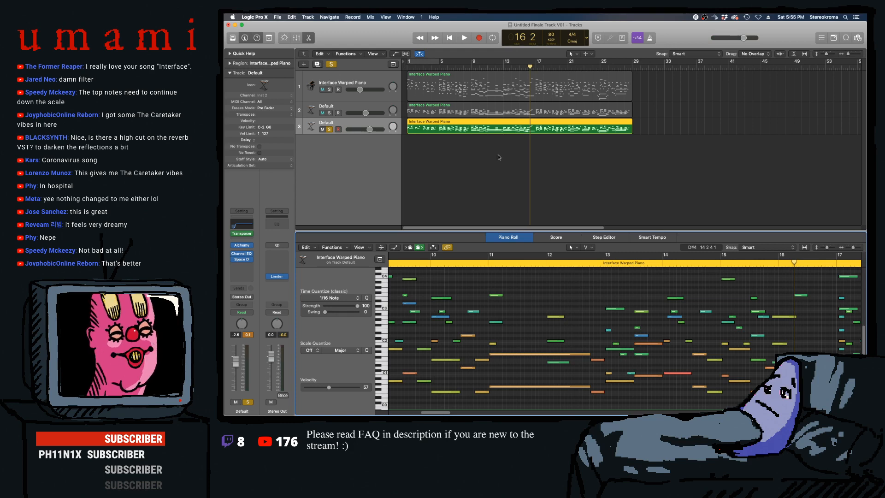
pyautogui.press('Return')
pyautogui.press('space')
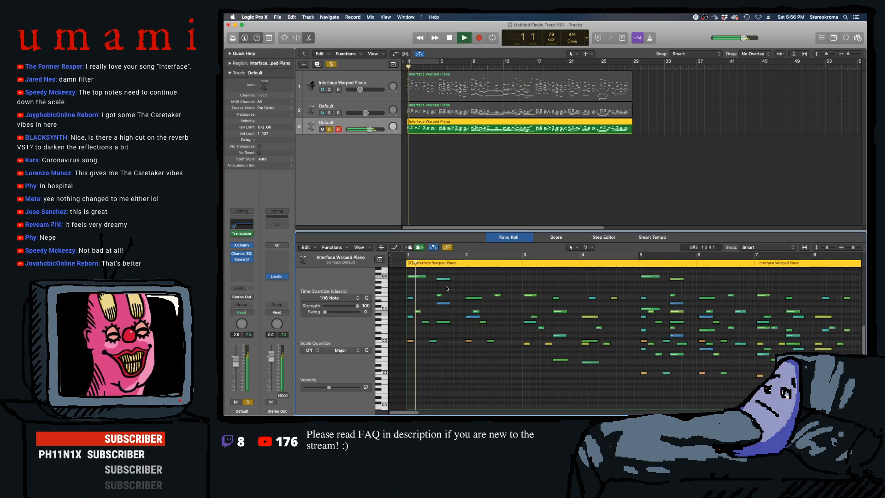
pyautogui.scroll(3, 492, 299)
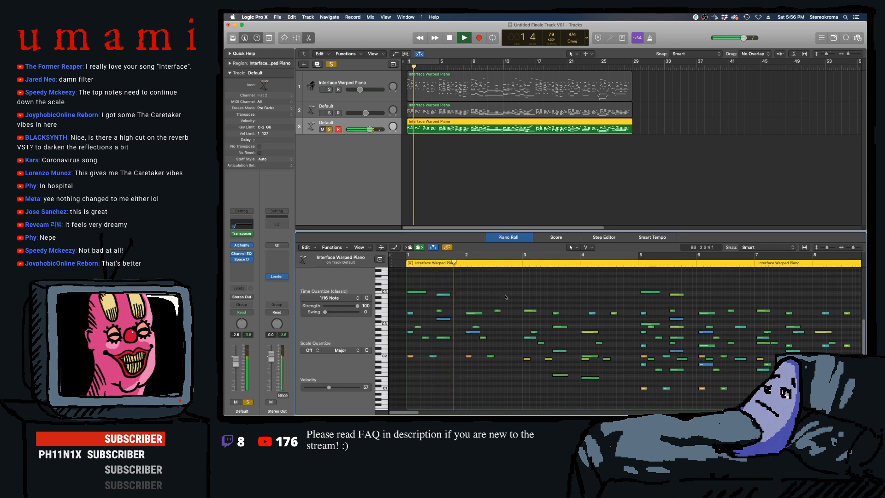
# - Solo the second track instead of the third and play it from the beginning
pyautogui.press('space')
pyautogui.click(330, 129)
pyautogui.click(330, 113)
pyautogui.press('Return')
pyautogui.press('space')
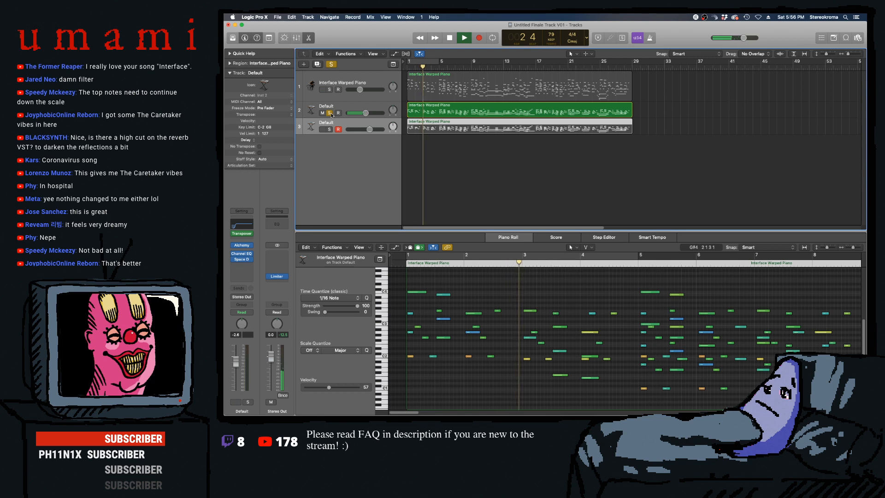
# - Solo the second and third tracks together and play both from the beginning
pyautogui.press('space')
pyautogui.click(331, 114)
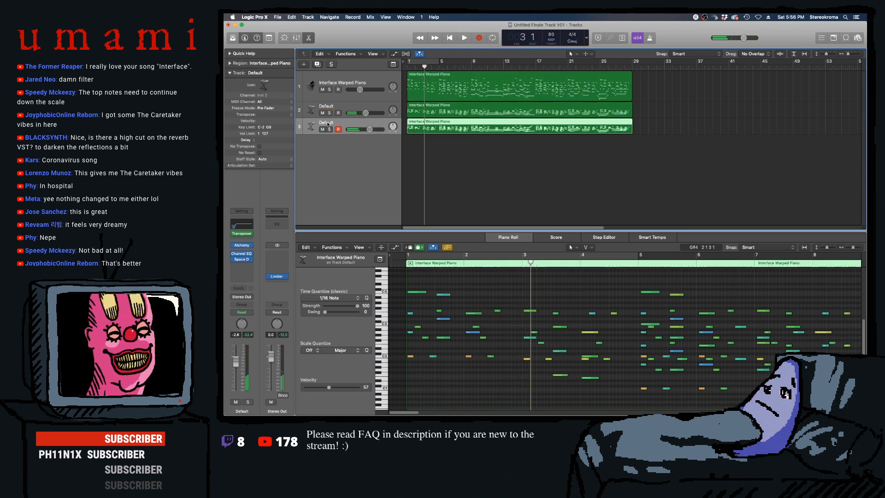
pyautogui.click(329, 130)
pyautogui.click(331, 114)
pyautogui.press('Return')
pyautogui.press('space')
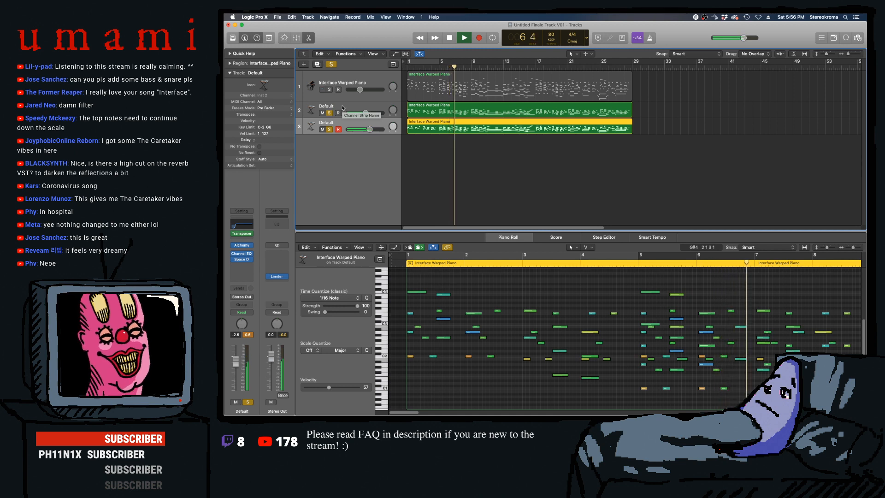
# - Add the first track to the soloed second and third tracks and raise its volume to about -5.8 dB
pyautogui.click(343, 107)
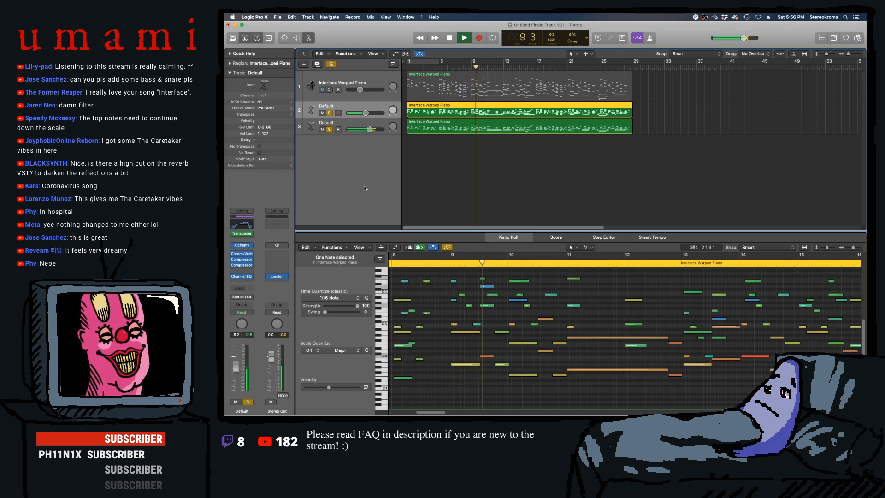
pyautogui.click(329, 89)
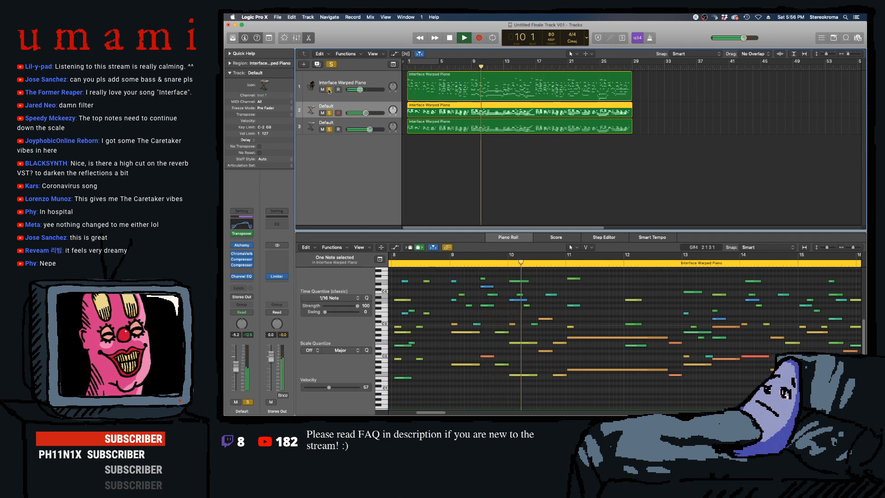
pyautogui.moveTo(360, 89); pyautogui.dragTo(365, 89)
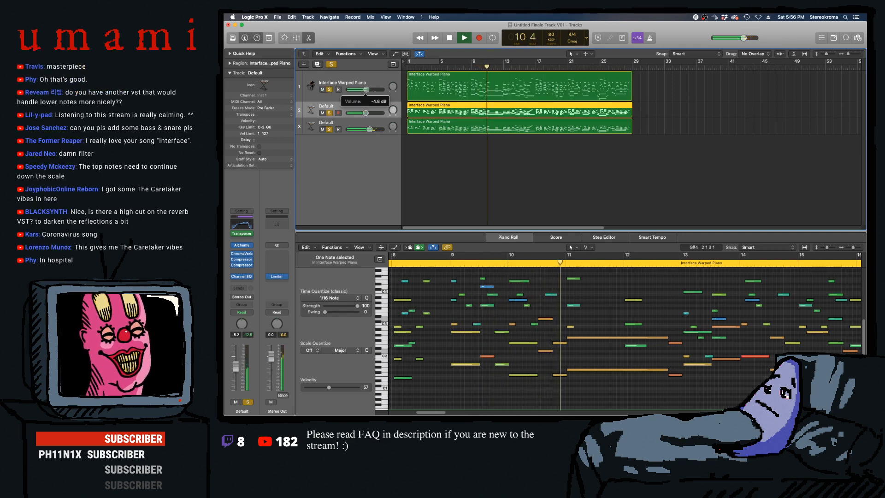
# - Transpose all notes of the first track's Interface Warped Piano region up two octaves and play from the beginning
pyautogui.click(432, 79)
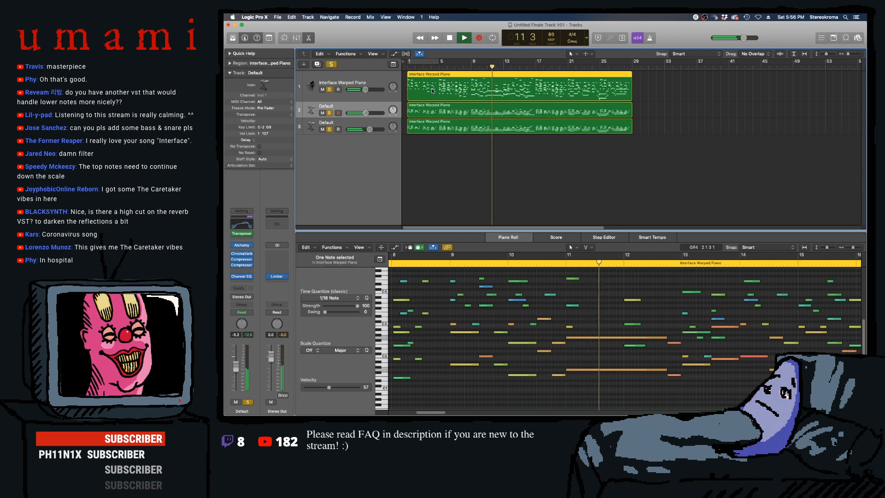
pyautogui.click(553, 282)
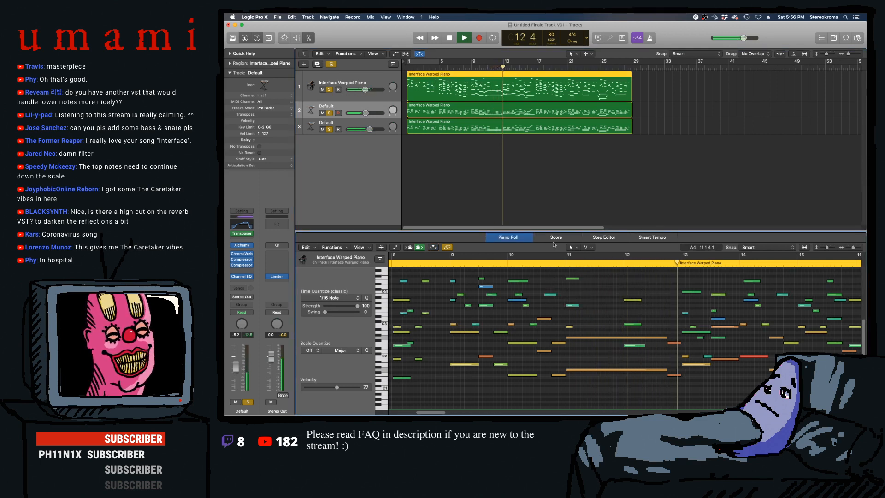
pyautogui.press('space')
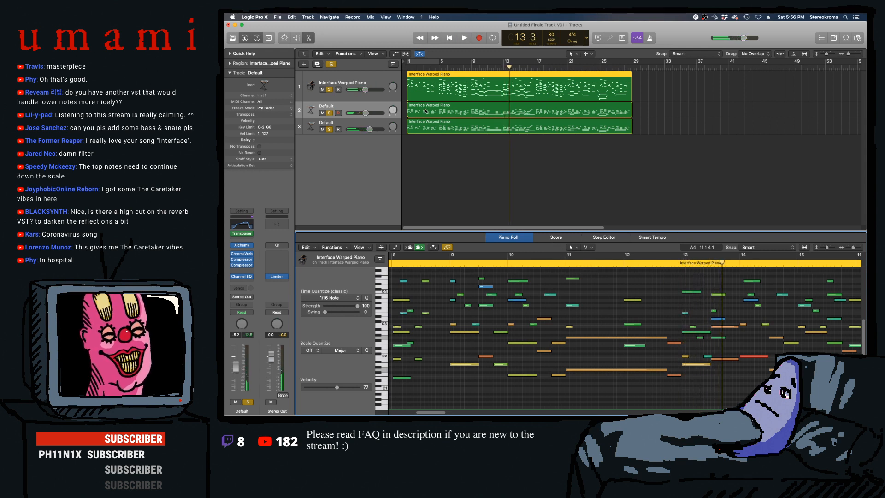
pyautogui.press('super+a')
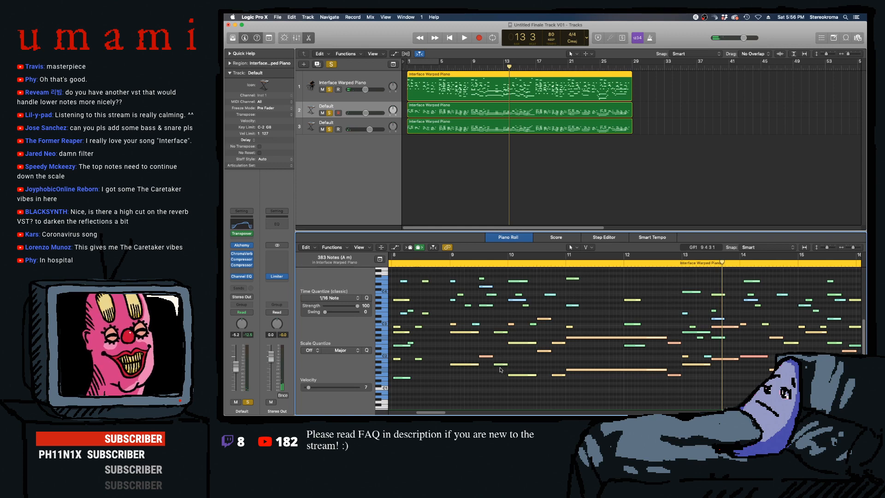
pyautogui.moveTo(501, 366); pyautogui.dragTo(498, 302)
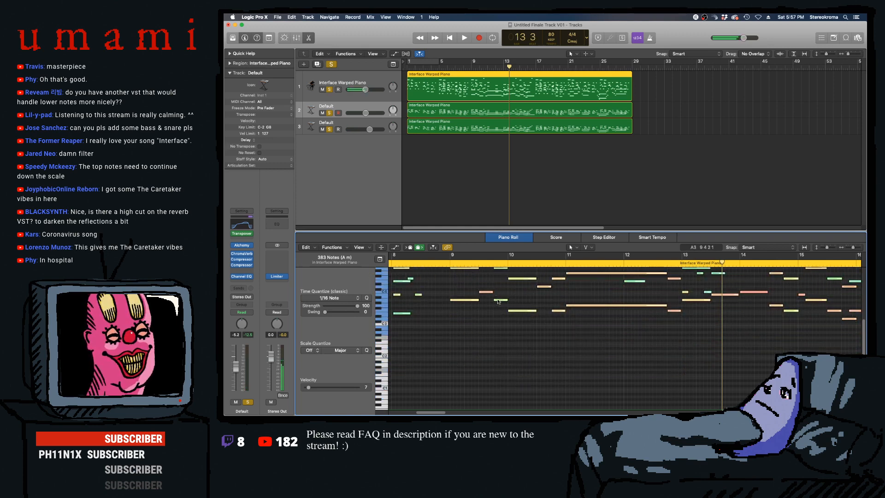
pyautogui.click(490, 364)
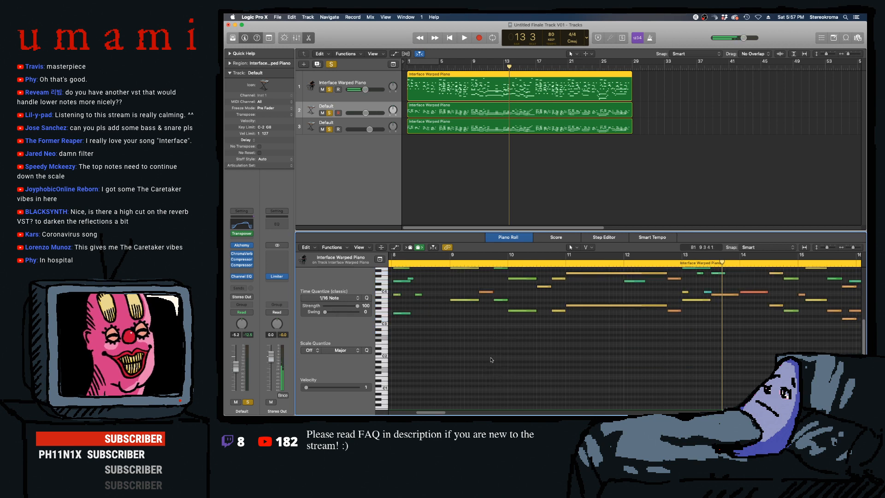
pyautogui.press('Return')
pyautogui.press('space')
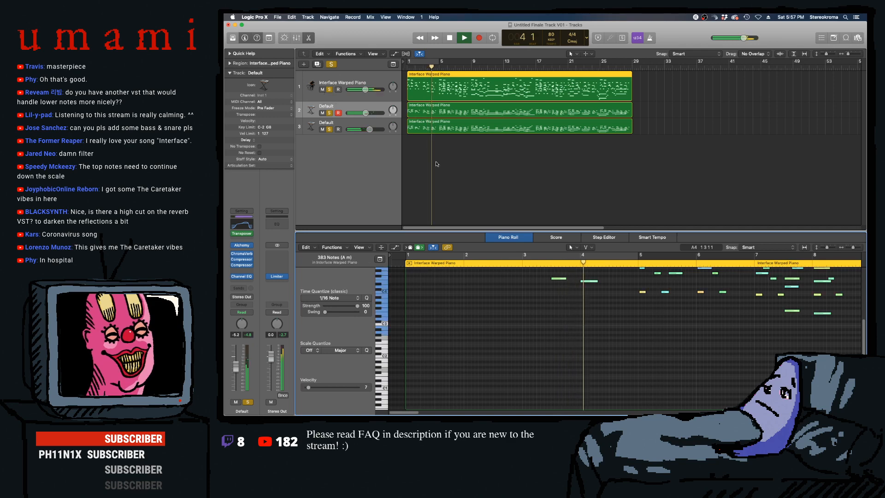
# - Stop playback and undo the two-octave transposition of the first track's notes
pyautogui.click(448, 175)
pyautogui.press('space')
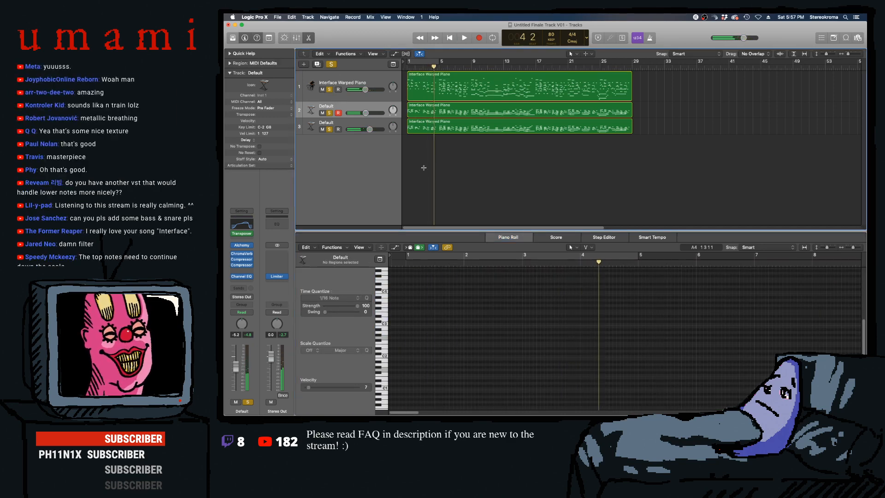
pyautogui.click(419, 85)
pyautogui.click(496, 193)
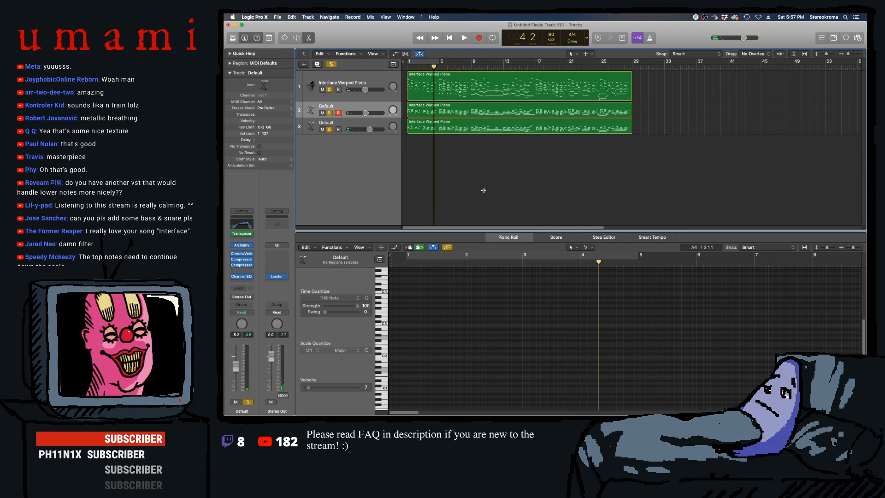
pyautogui.press('Down')
# - Audition the three soloed tracks from bar 1, then stop and select the first track
pyautogui.click(410, 64)
pyautogui.press('space')
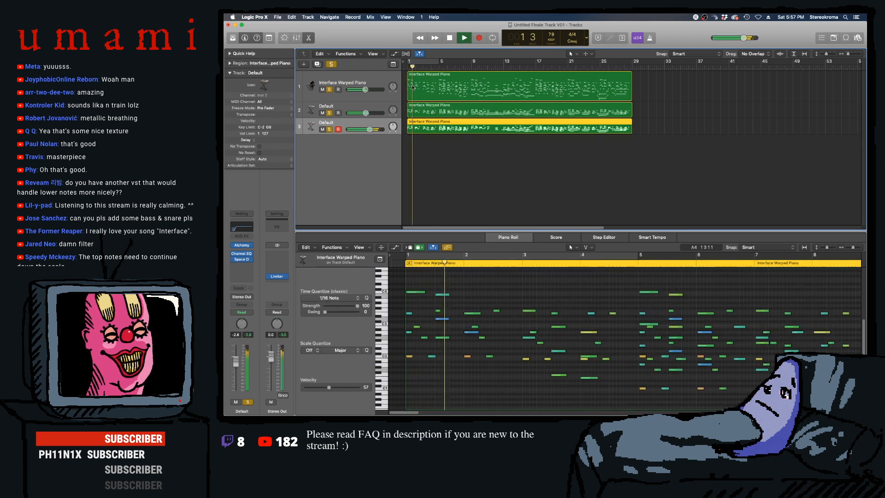
pyautogui.press('space')
pyautogui.press('Up')
pyautogui.press('Up')
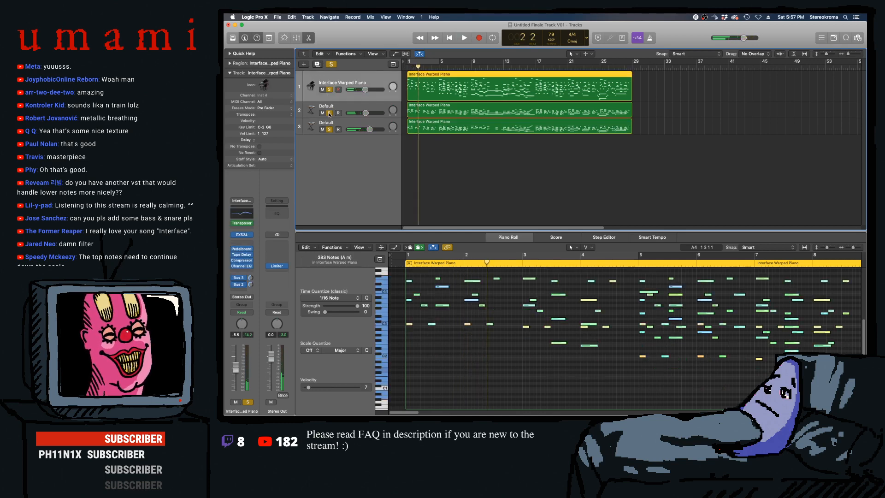
# - Take all three tracks out of solo, deselect the regions and play the full mix from the beginning
pyautogui.click(328, 113)
pyautogui.click(330, 129)
pyautogui.click(331, 91)
pyautogui.click(438, 182)
pyautogui.press('Return')
pyautogui.press('space')
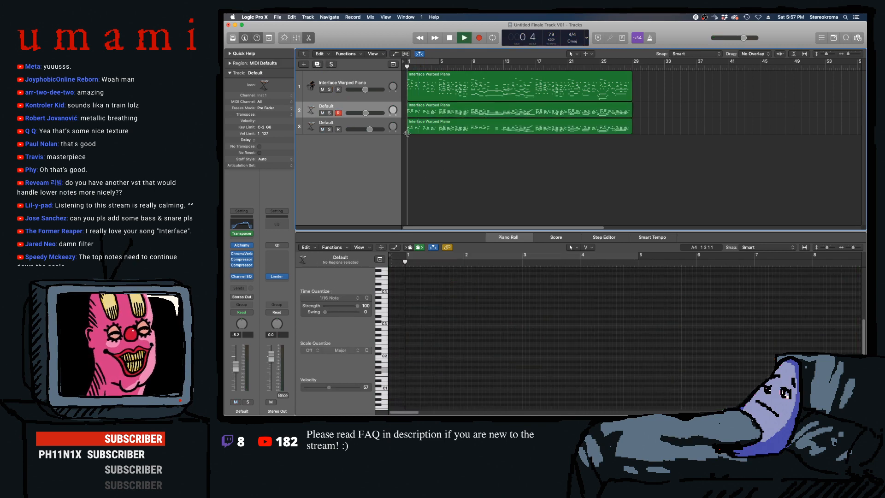
# - Mute and unmute the third track for comparison, then mute the first track
pyautogui.click(323, 130)
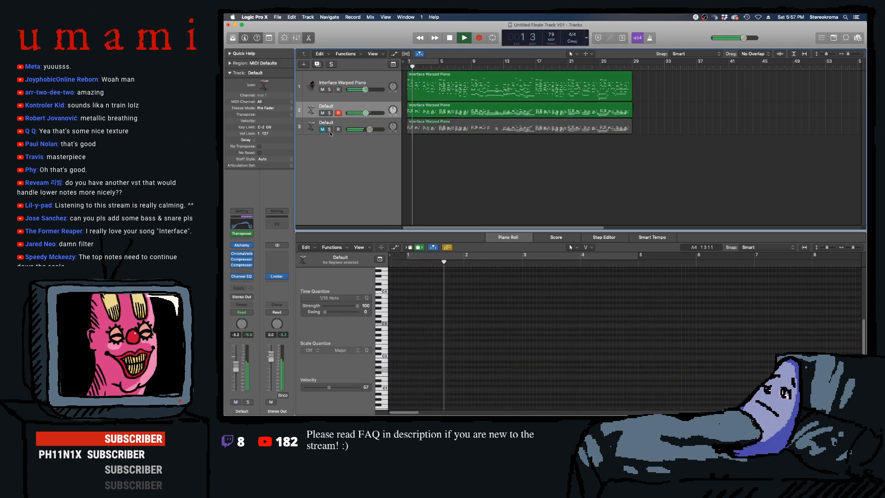
pyautogui.click(322, 129)
pyautogui.click(323, 90)
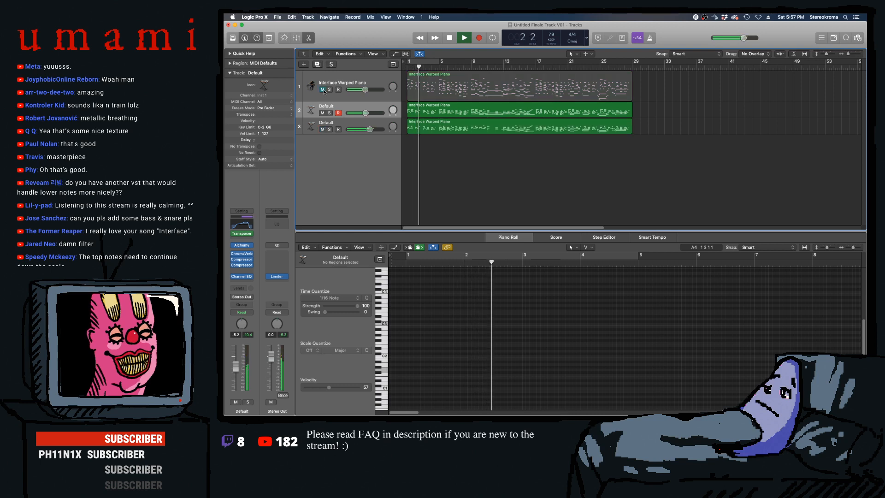
# - Copy the Transposer MIDI effect onto the third track's channel again in the mixer and close the mixer
pyautogui.click(352, 125)
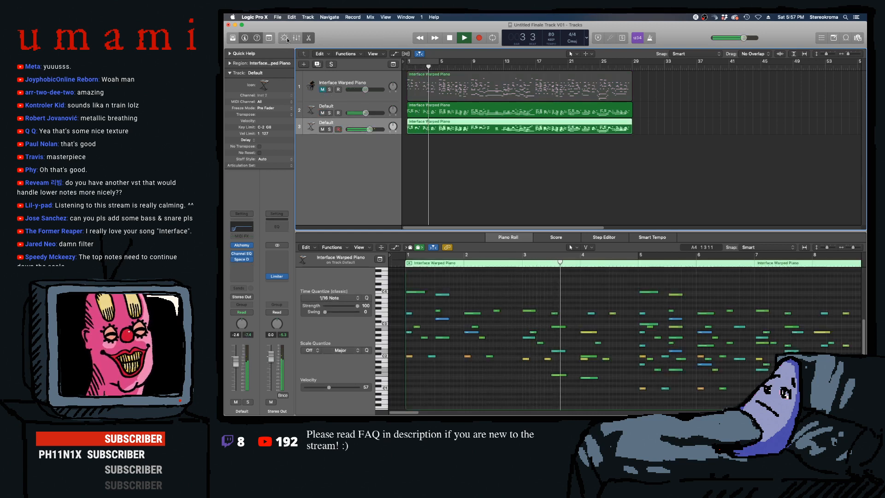
pyautogui.press('x')
pyautogui.moveTo(379, 274); pyautogui.dragTo(381, 273)
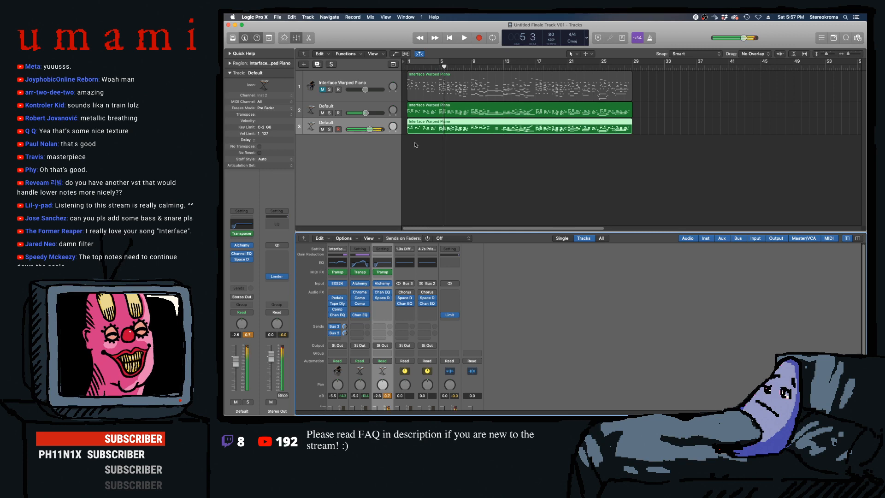
pyautogui.press('x')
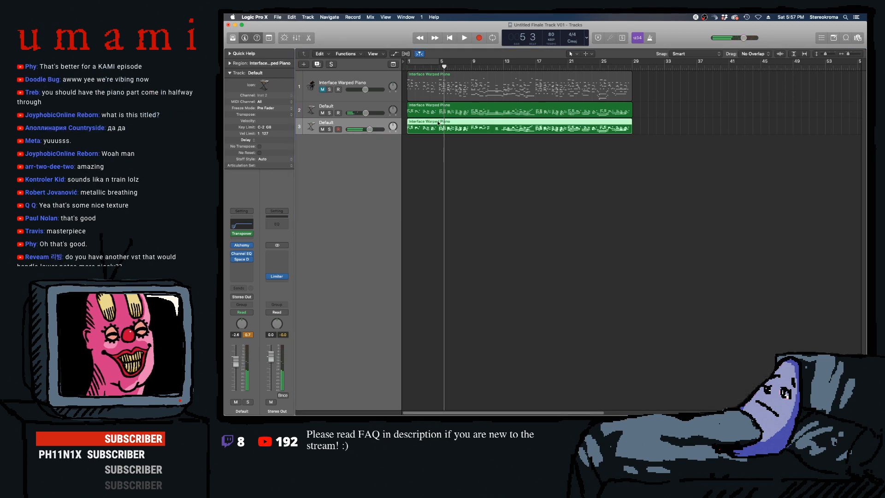
# - Open the third track's region in the Piano Roll and select the notes of bars 5 and 6 to hear them
pyautogui.doubleClick(438, 122)
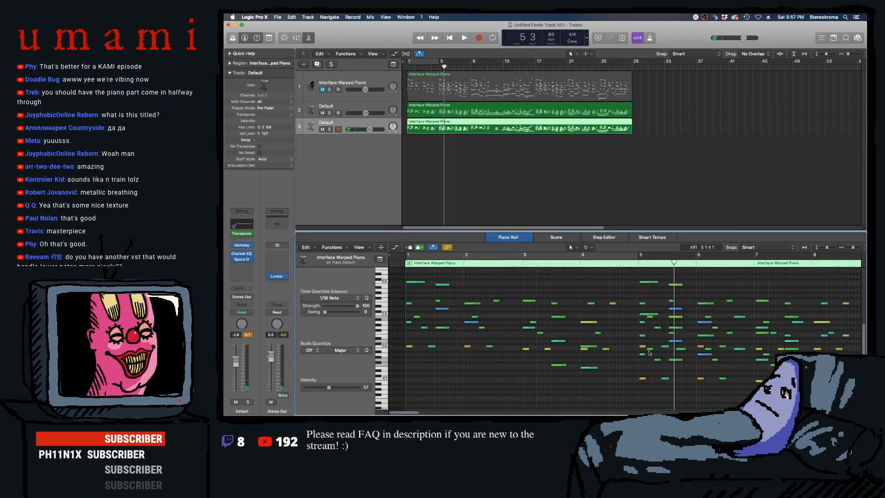
pyautogui.hscroll(5, 474, 334)
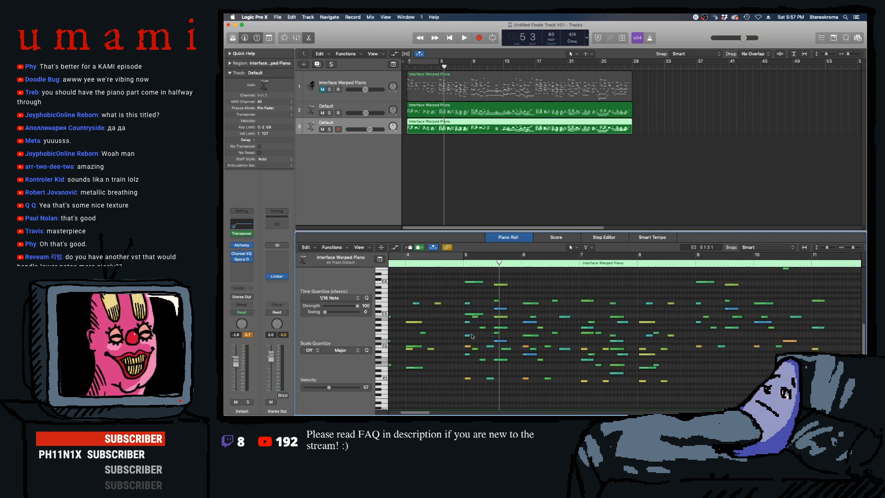
pyautogui.moveTo(452, 275); pyautogui.dragTo(548, 408)
pyautogui.scroll(5, 483, 320)
pyautogui.click(457, 265)
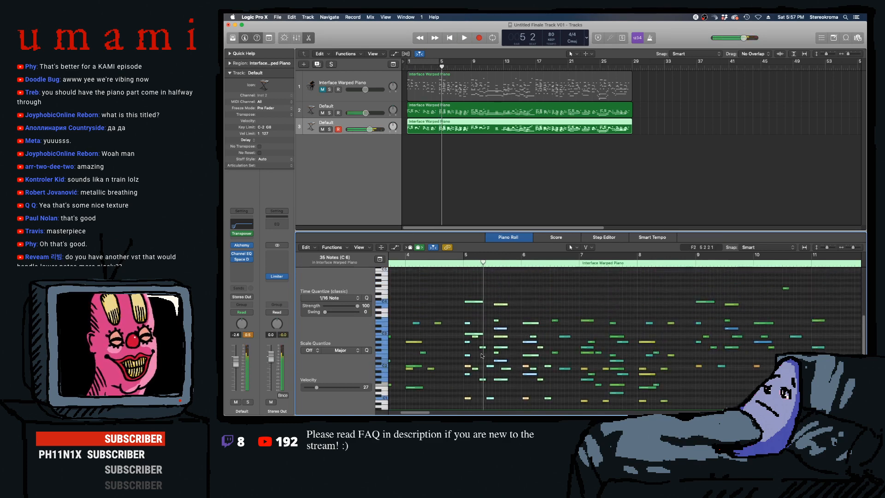
# - Delete the lowest row of notes between bars 5 and 8 in the third track's region
pyautogui.scroll(-3, 459, 360)
pyautogui.click(459, 360)
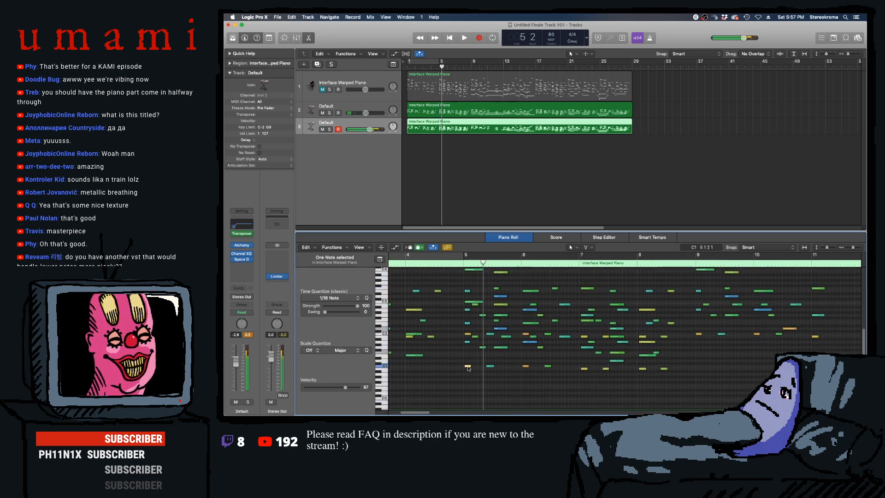
pyautogui.moveTo(464, 365); pyautogui.dragTo(555, 375)
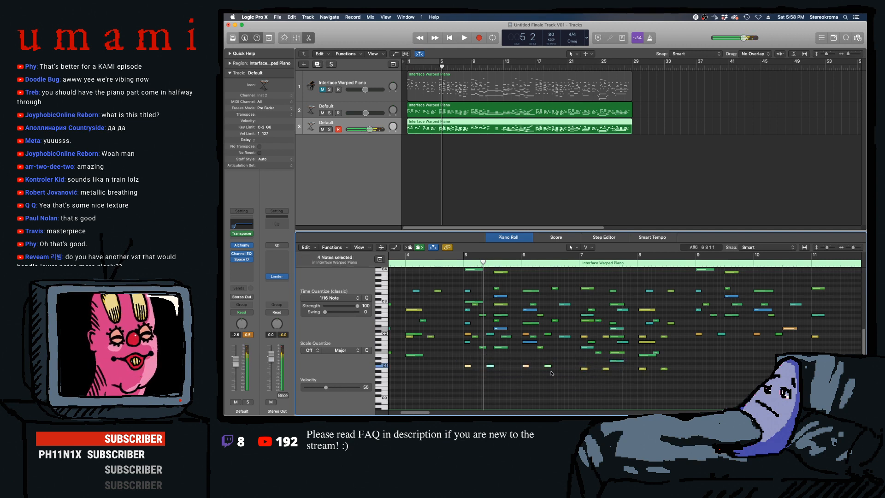
pyautogui.press('Delete')
pyautogui.moveTo(481, 368); pyautogui.dragTo(613, 380)
pyautogui.press('Delete')
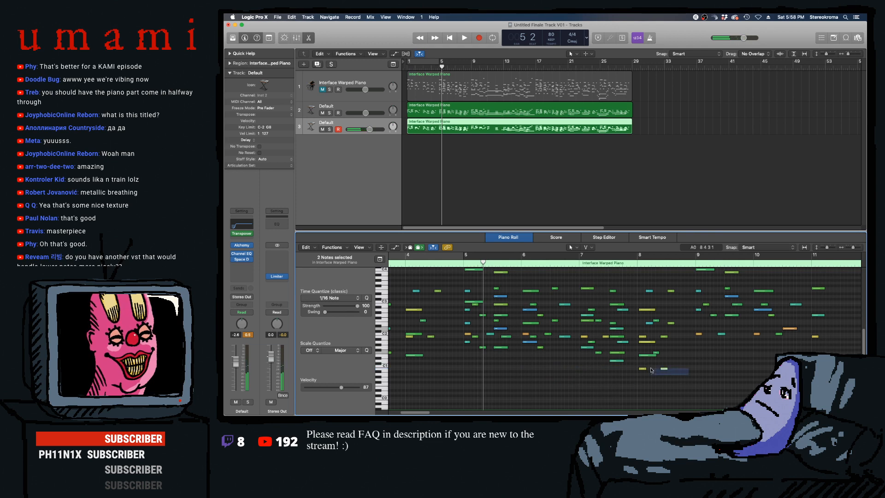
# - Place the playhead just before bar 5 and audition single low notes around bar 5
pyautogui.click(459, 258)
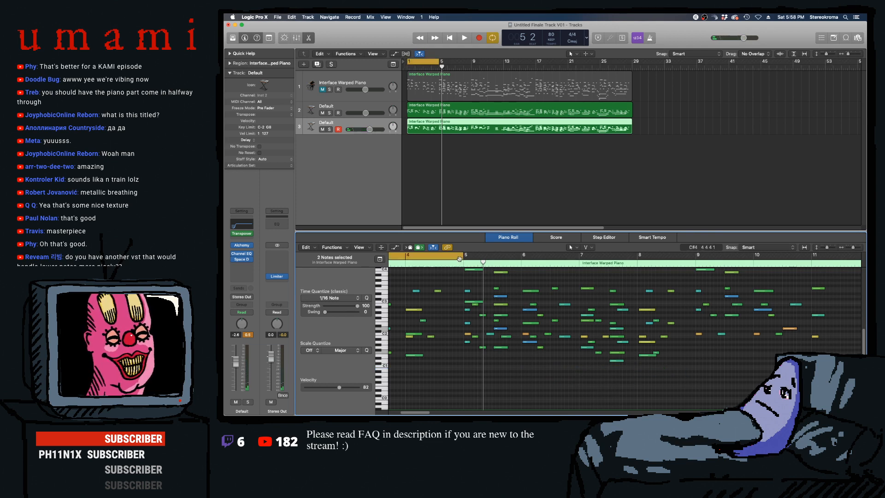
pyautogui.click(458, 256)
pyautogui.click(459, 263)
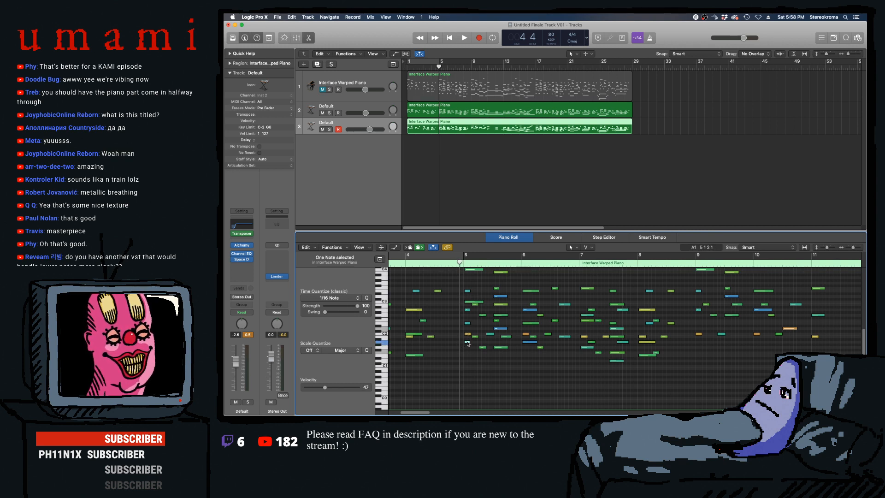
pyautogui.click(506, 336)
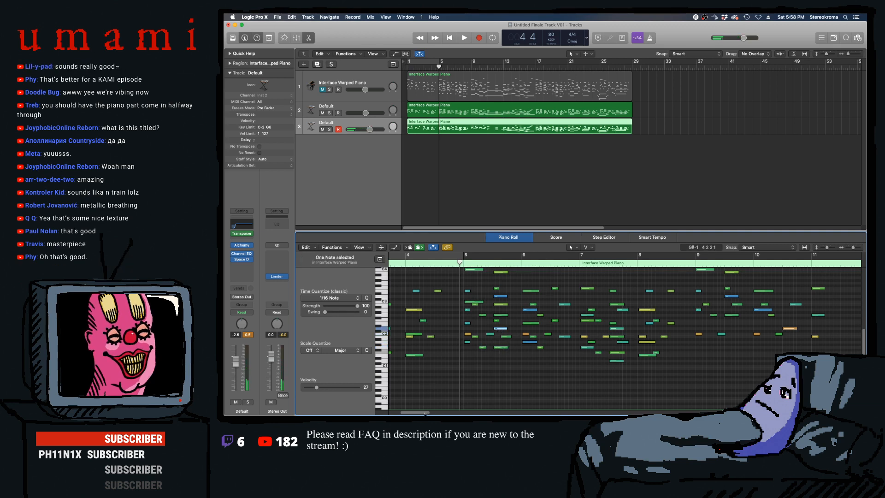
# - Delete all low notes across the full length of the third track's region and play the mix from the beginning
pyautogui.moveTo(425, 413); pyautogui.dragTo(403, 413)
pyautogui.scroll(-10, 414, 396)
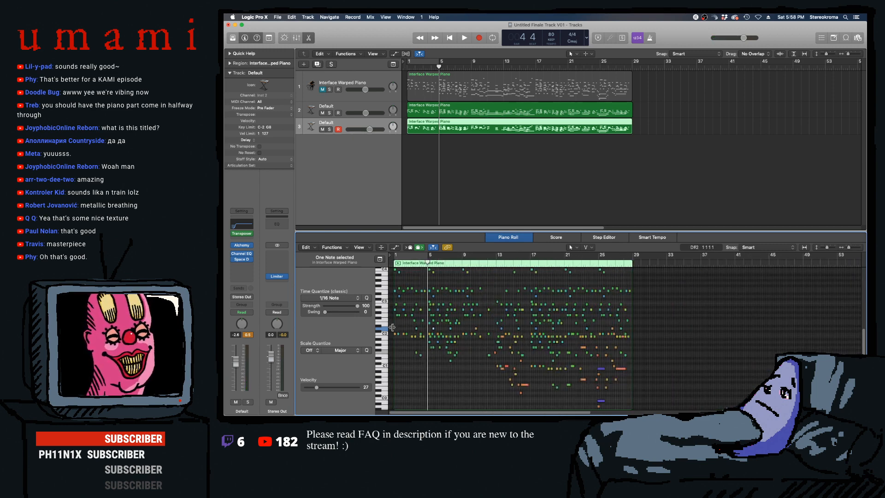
pyautogui.moveTo(644, 337); pyautogui.dragTo(364, 409)
pyautogui.scroll(5, 524, 373)
pyautogui.press('Return')
pyautogui.press('space')
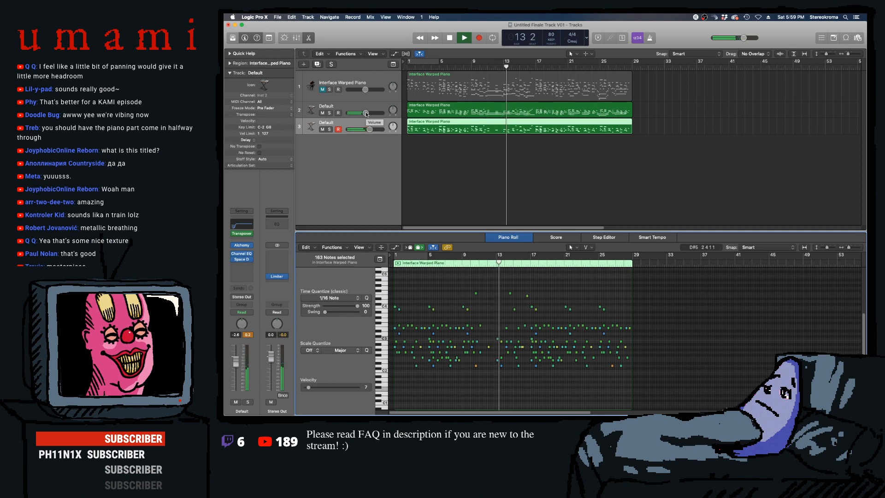
# - Raise the second track's volume slightly, select its region and stop playback
pyautogui.moveTo(366, 114); pyautogui.dragTo(367, 114)
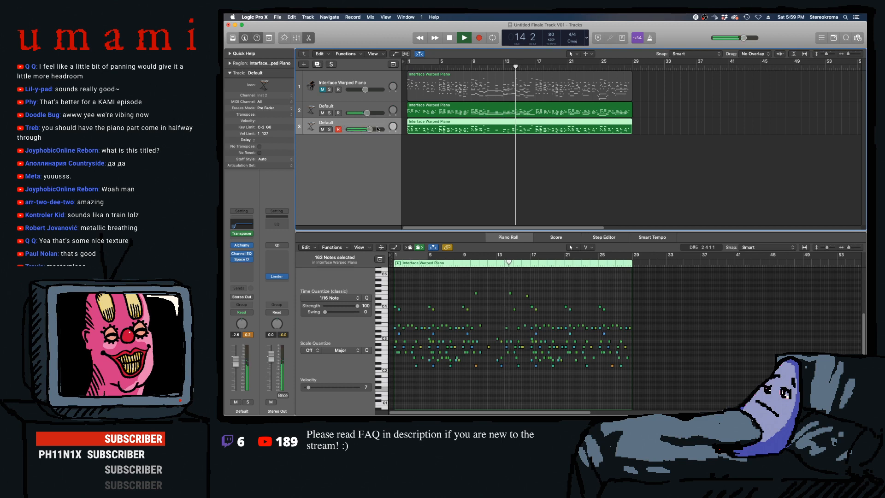
pyautogui.click(464, 164)
pyautogui.click(480, 110)
pyautogui.press('space')
# - Select the two long low notes near bar 11 of the second track's region, solo the track and audition that passage
pyautogui.moveTo(487, 349); pyautogui.dragTo(483, 403)
pyautogui.click(480, 263)
pyautogui.click(328, 116)
pyautogui.click(329, 113)
pyautogui.press('space')
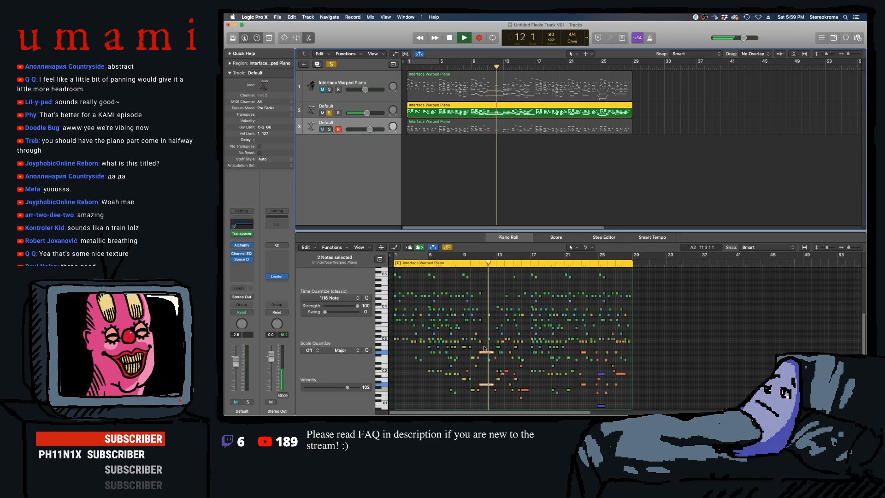
pyautogui.click(486, 347)
pyautogui.press('space')
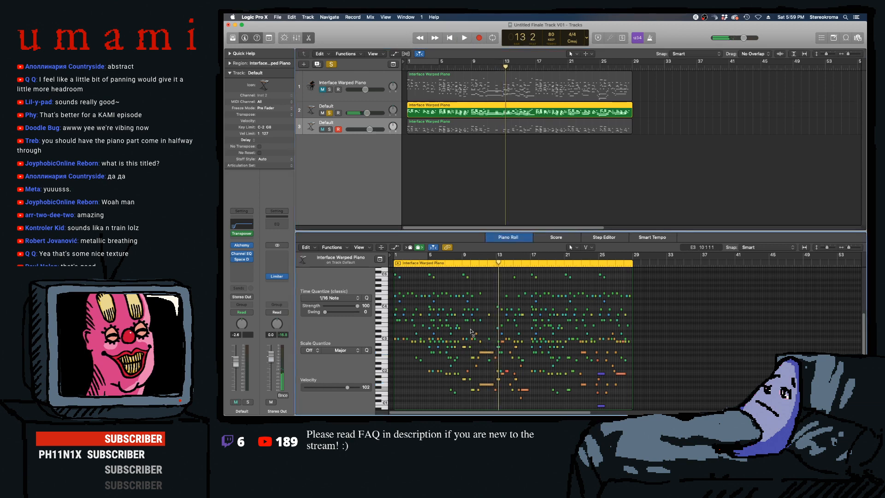
# - Try lengthening all notes of the second track's region, listen from the beginning and undo the change
pyautogui.press('super+a')
pyautogui.moveTo(470, 322); pyautogui.dragTo(478, 324)
pyautogui.press('Return')
pyautogui.press('space')
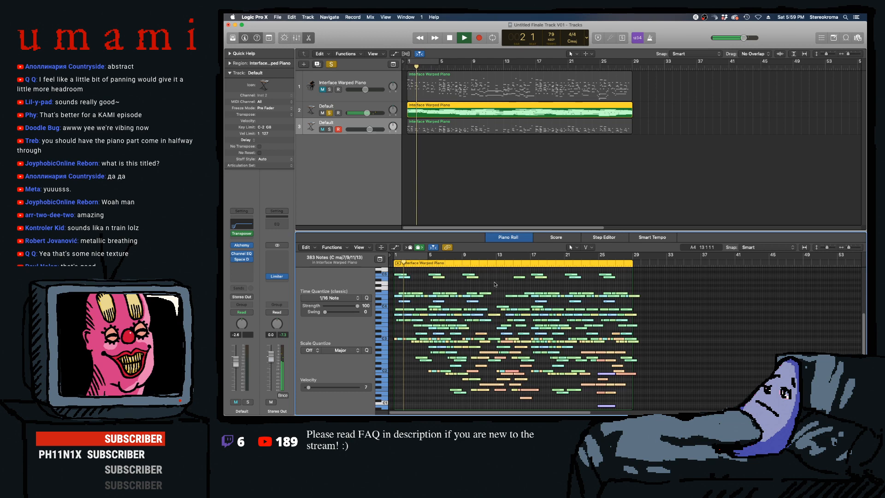
pyautogui.press('super+z')
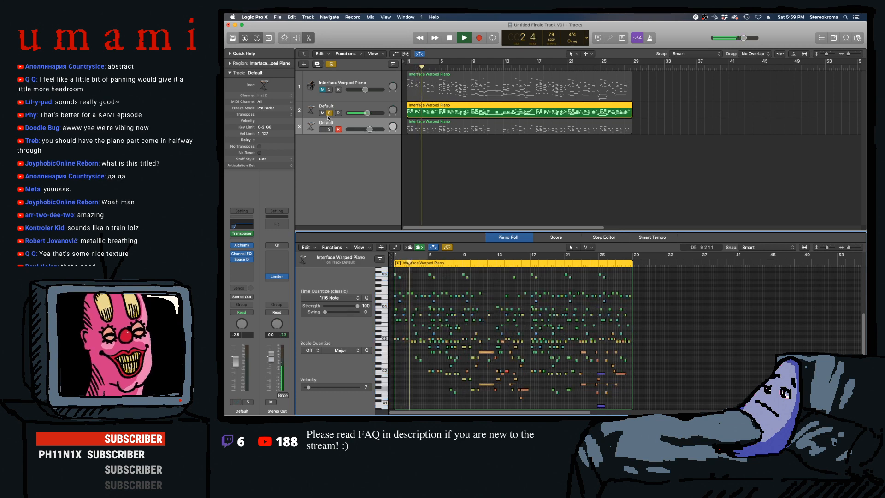
# - Take the second track out of solo and stop playback
pyautogui.press('s')
pyautogui.press('space')
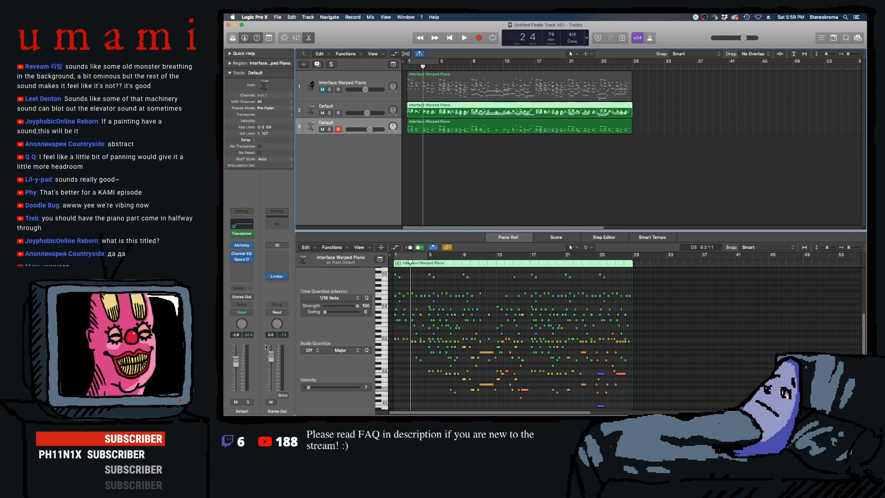
# - Switch to Finder, widen the file name column of the 1944 elevator library and open sound 09
pyautogui.click(312, 403)
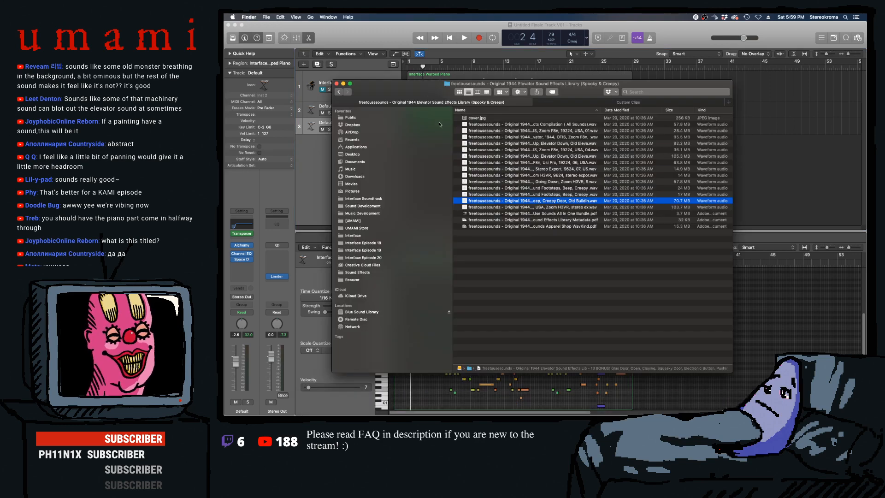
pyautogui.moveTo(602, 111); pyautogui.dragTo(740, 122)
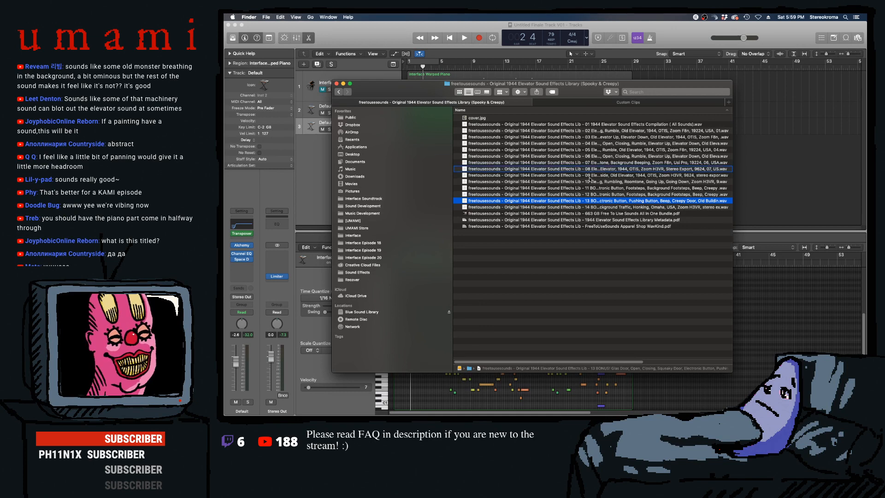
pyautogui.click(589, 177)
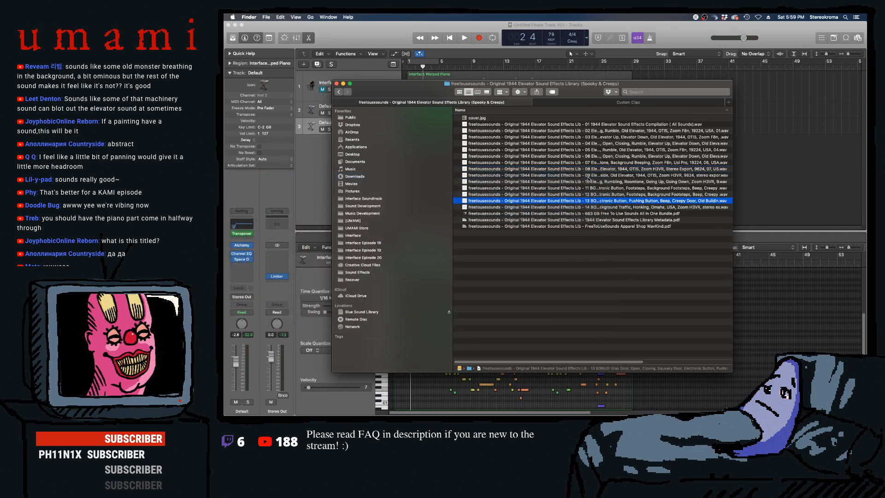
pyautogui.click(593, 176)
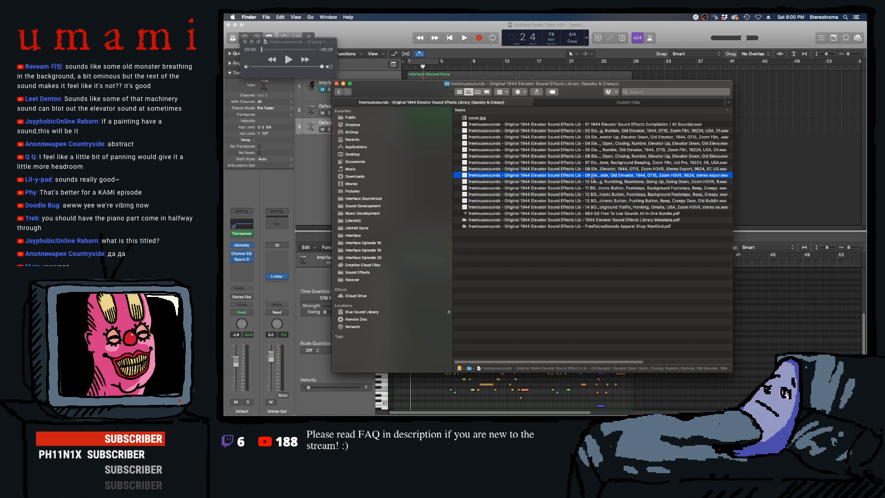
# - Preview elevator sound 09 with Quick Look, close the QuickTime Player window and skip ahead to about 17 seconds before ending the preview
pyautogui.press('space')
pyautogui.click(287, 62)
pyautogui.click(286, 61)
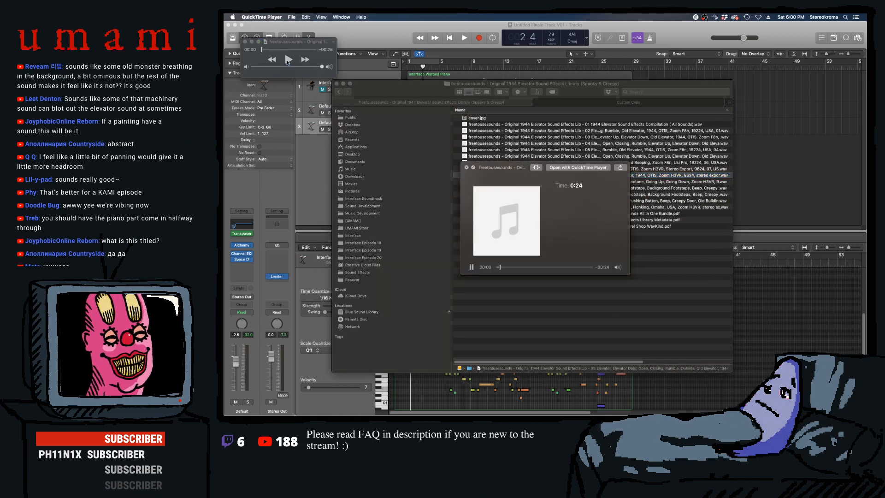
pyautogui.click(245, 45)
pyautogui.click(560, 267)
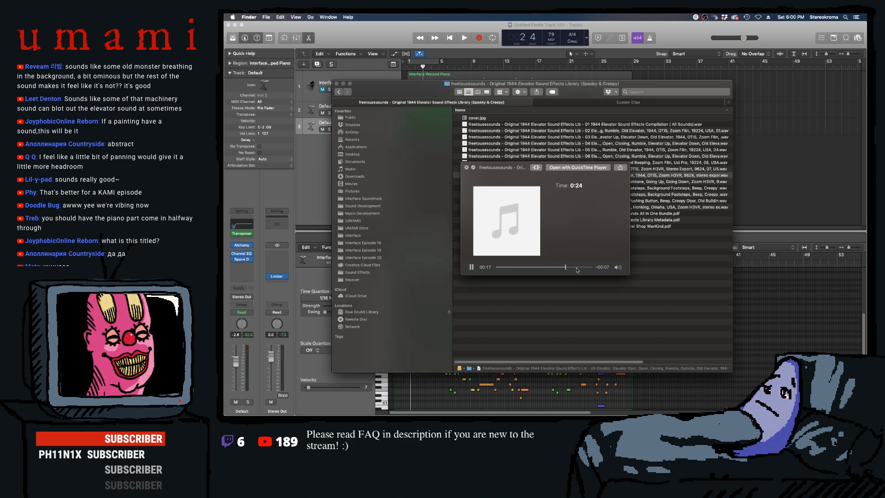
pyautogui.press('space')
# - Go to the Balinese Gamelan folder of the Blue Sound Library and preview the recording 15 Deep Gong Soft Hit Part 15
pyautogui.click(572, 131)
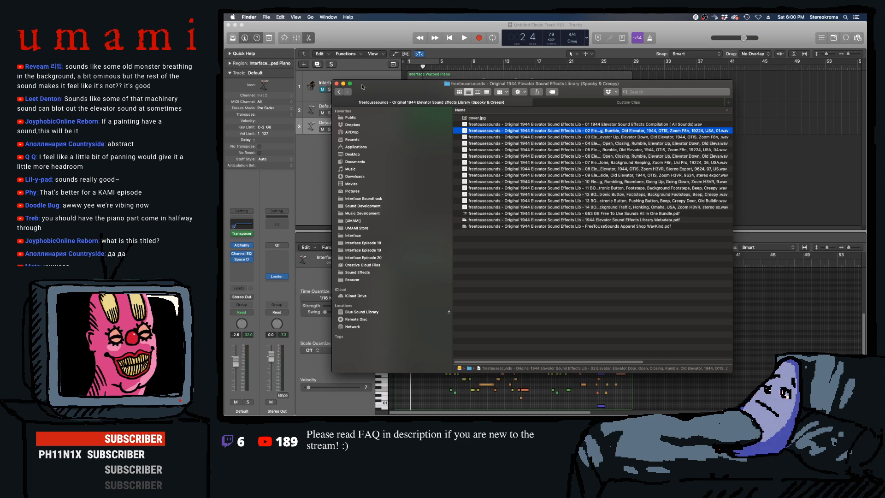
pyautogui.click(339, 92)
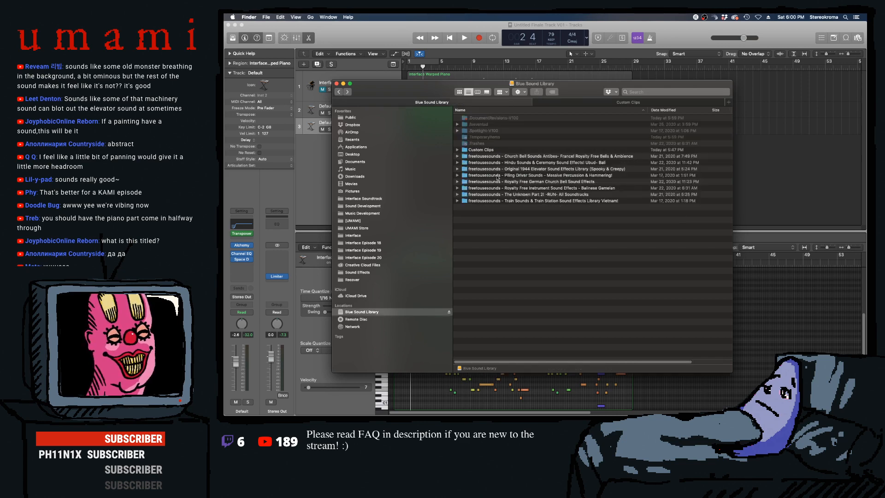
pyautogui.click(537, 188)
pyautogui.doubleClick(538, 189)
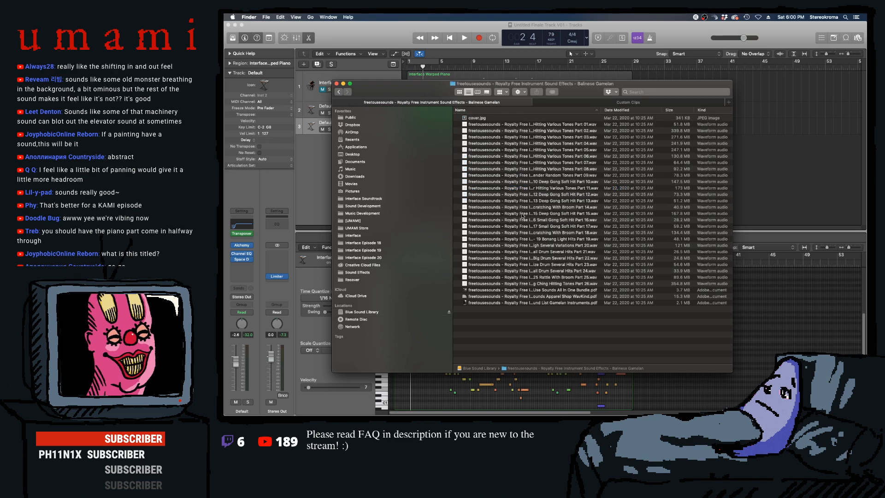
pyautogui.click(545, 189)
pyautogui.click(558, 215)
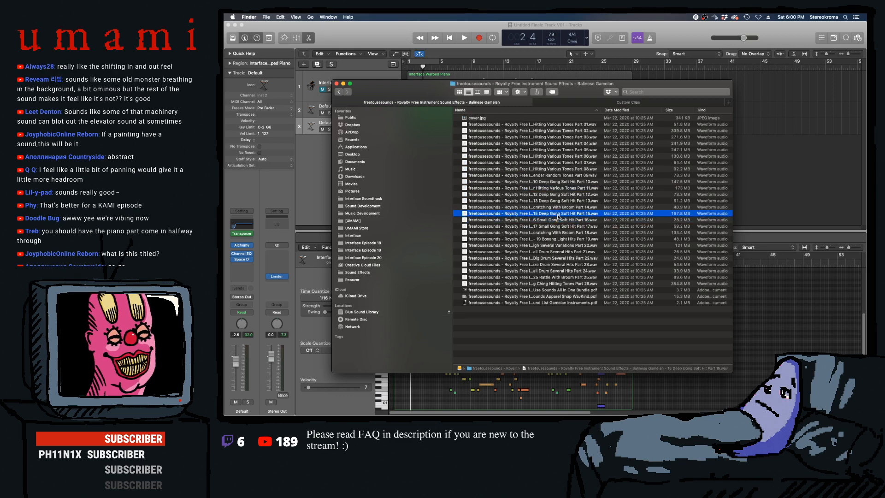
pyautogui.press('space')
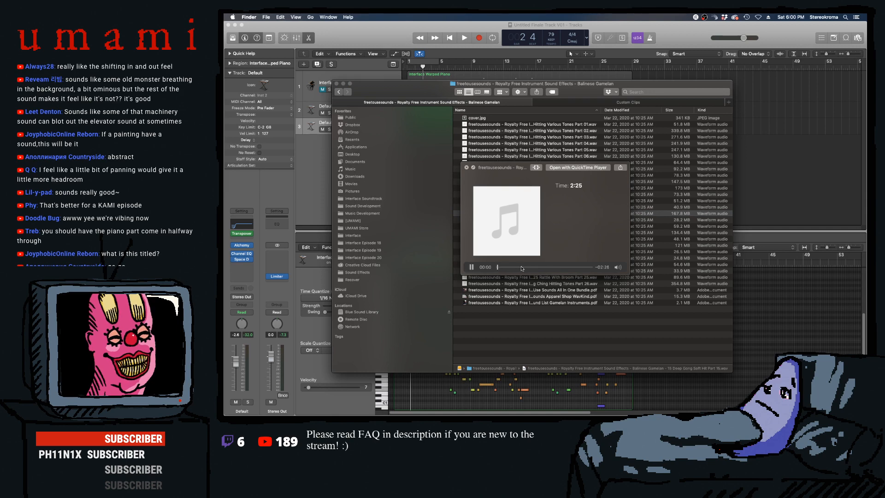
pyautogui.press('space')
# - Open the recording 15 Deep Gong Soft Hit Part 15 in Audacity
pyautogui.rightClick(513, 214)
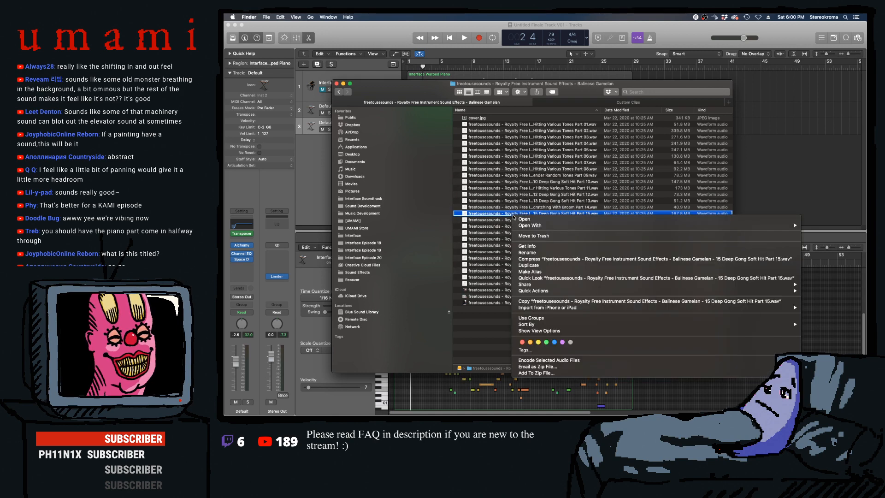
pyautogui.moveTo(515, 226)
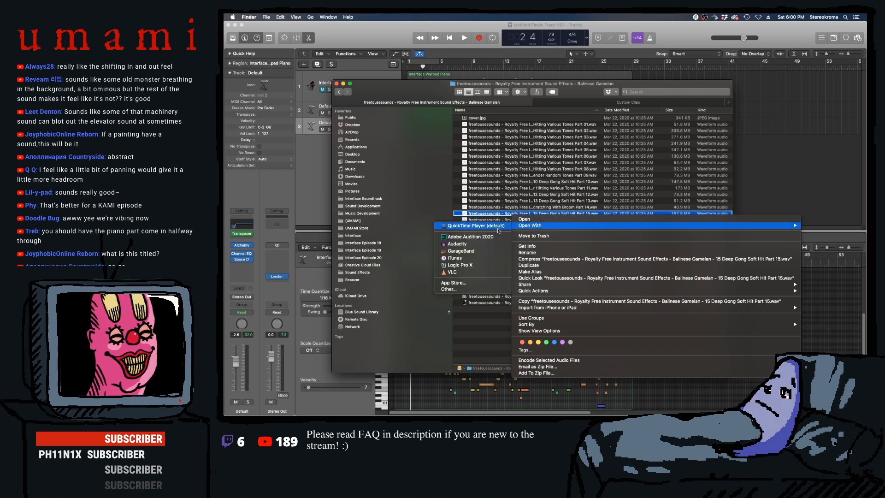
pyautogui.click(475, 243)
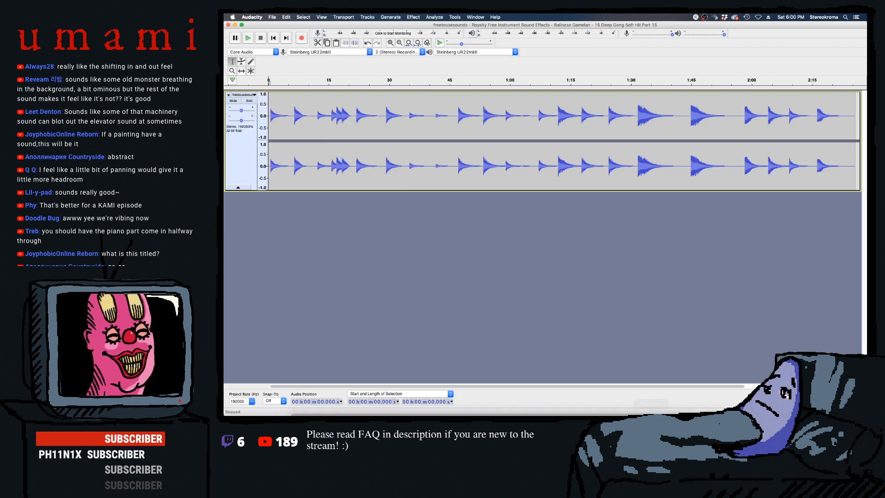
# - Listen to the gong recording from the beginning and place the cursor at about 23.8 s before stopping playback
pyautogui.press('space')
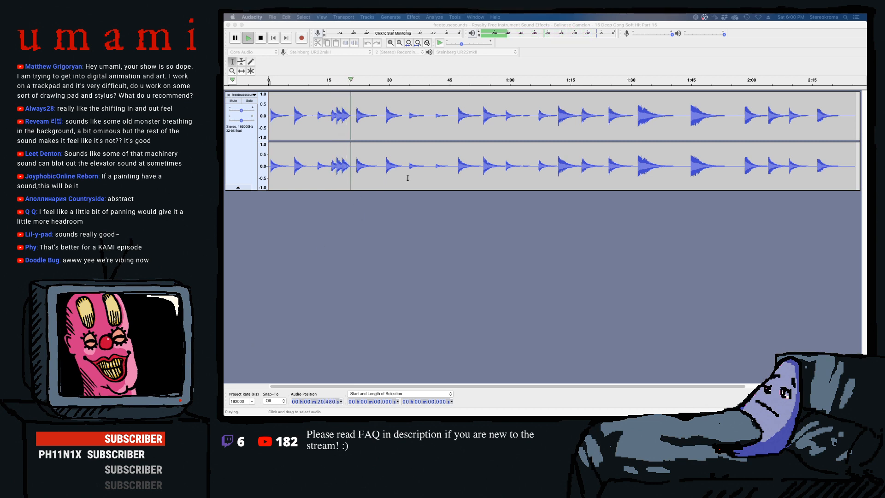
pyautogui.click(364, 118)
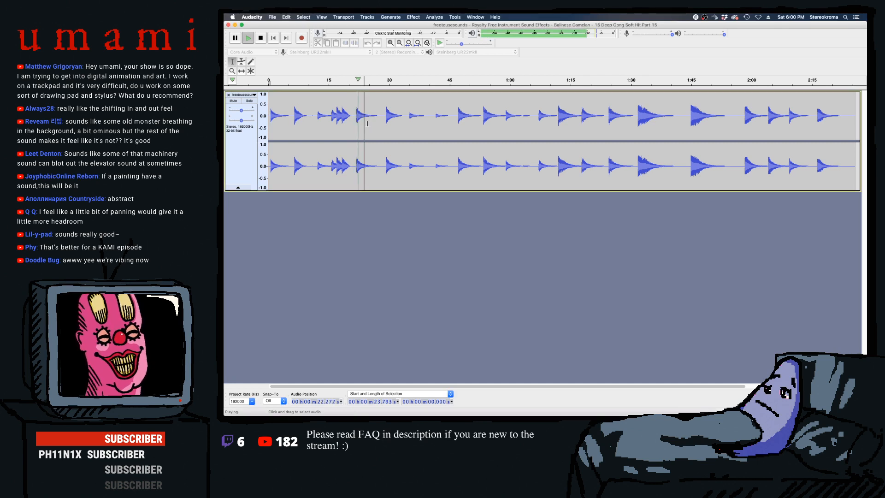
pyautogui.press('space')
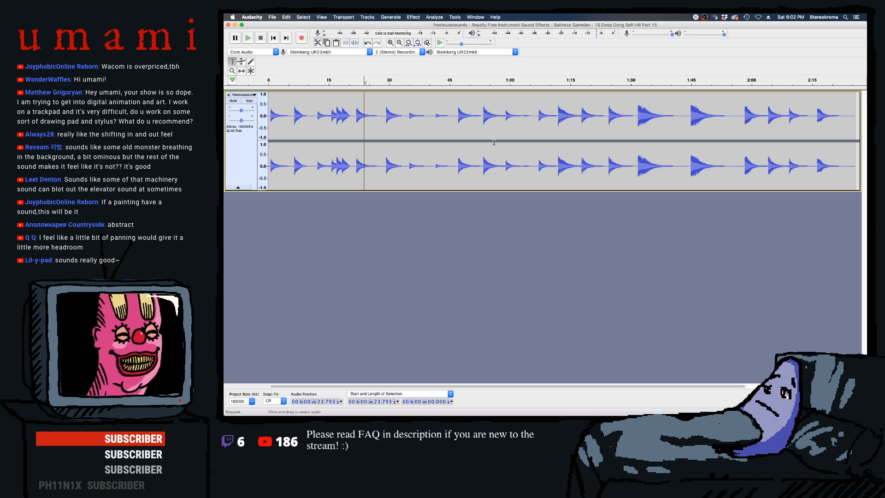
# - Audition the gong hit at about 1:11 and delete all audio before it
pyautogui.click(556, 170)
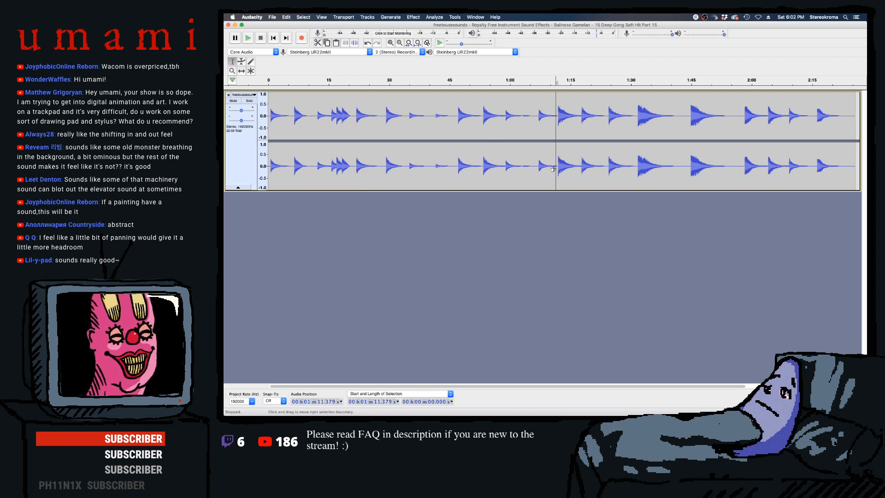
pyautogui.press('space')
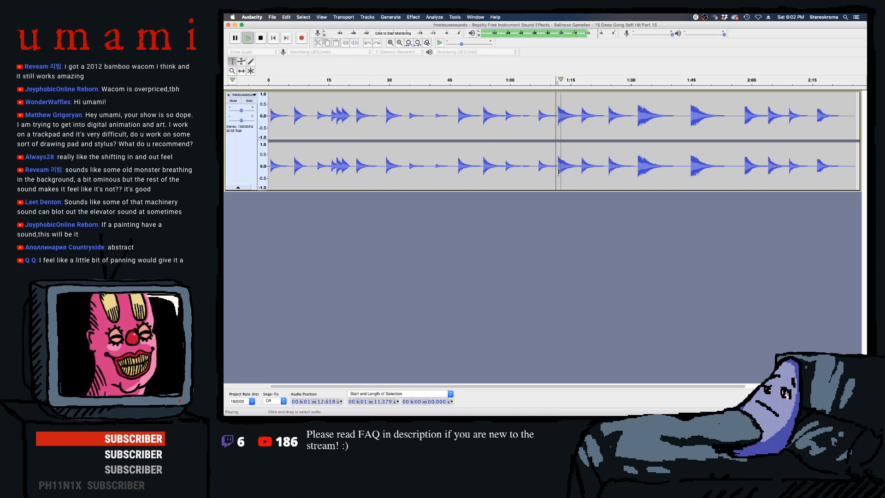
pyautogui.moveTo(557, 169); pyautogui.dragTo(277, 172)
pyautogui.press('Delete')
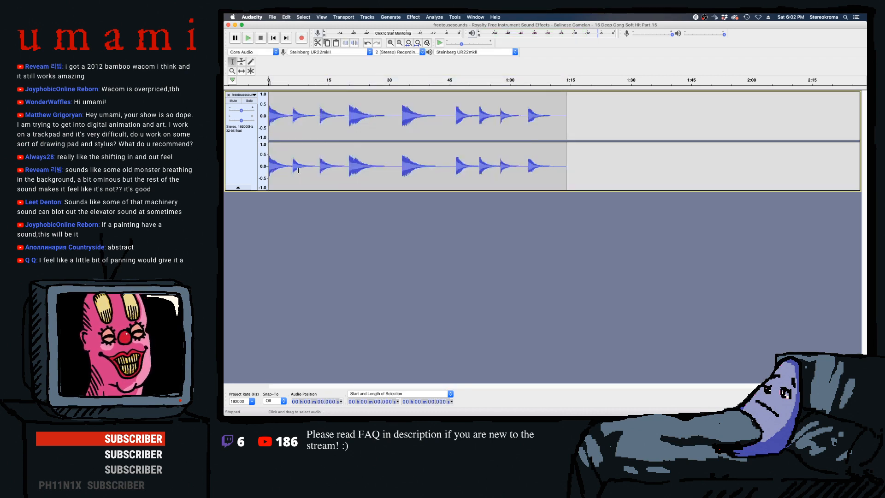
# - Audition the two loudest remaining gong hits, at about 33 s and about 20 s, to compare them
pyautogui.click(402, 163)
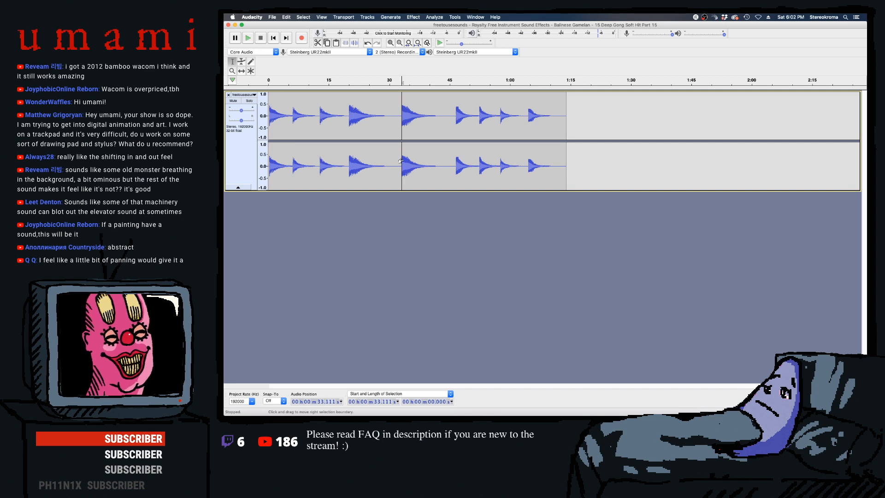
pyautogui.press('space')
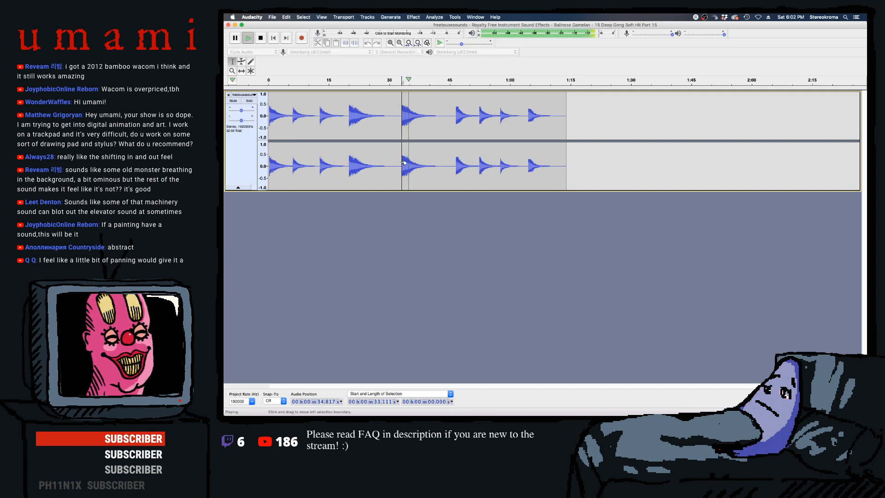
pyautogui.press('space')
pyautogui.moveTo(400, 167); pyautogui.dragTo(268, 171)
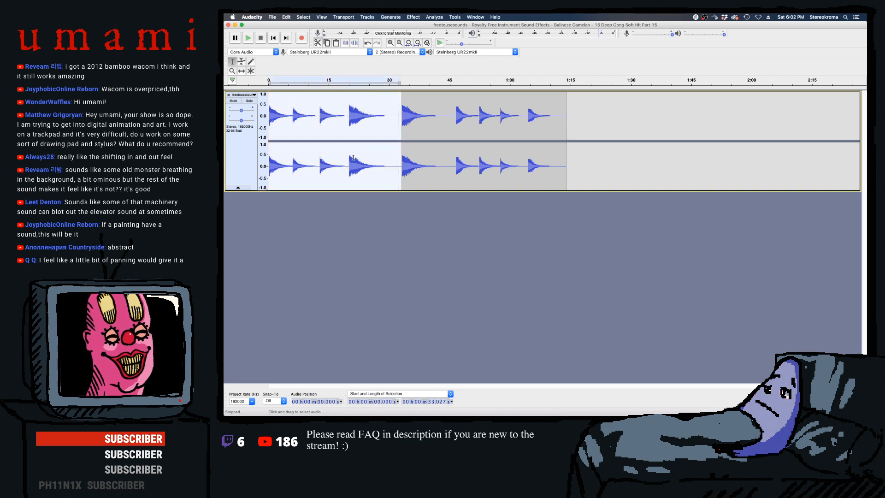
pyautogui.click(348, 166)
pyautogui.press('space')
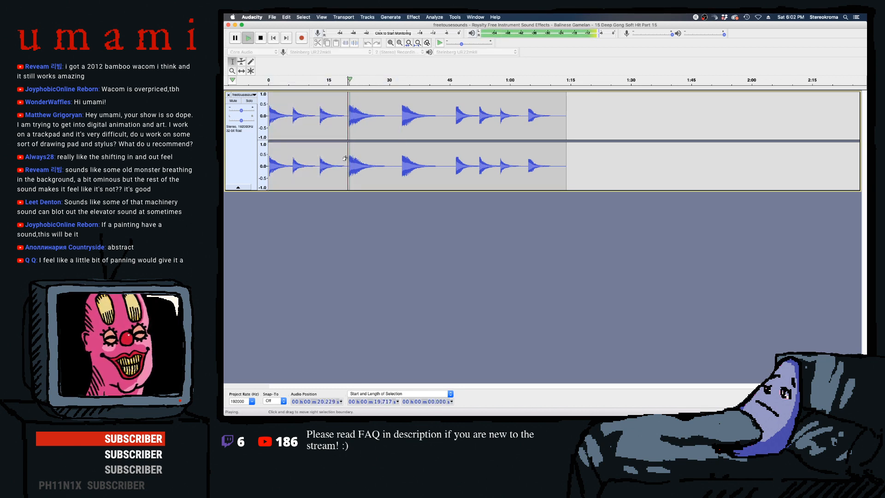
pyautogui.press('space')
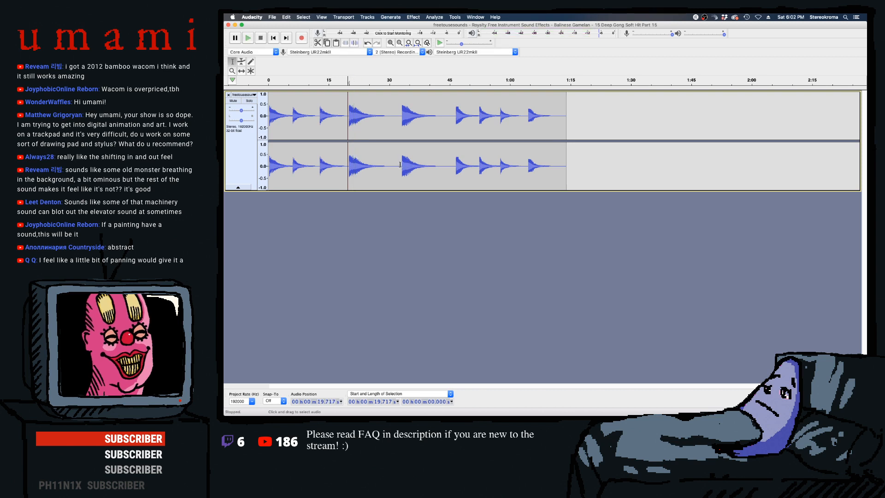
# - Delete all audio before the loud gong hit at about 33 s
pyautogui.moveTo(402, 164); pyautogui.dragTo(267, 164)
pyautogui.click(380, 164)
pyautogui.press('Delete')
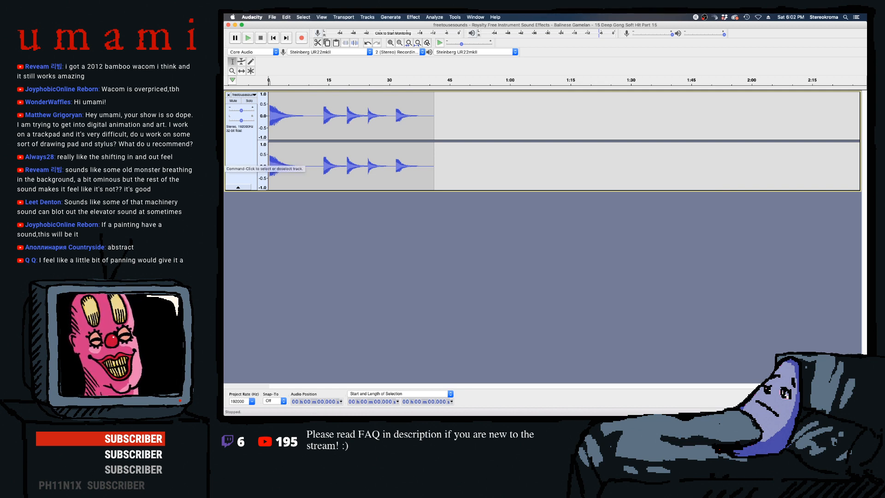
# - Delete the remaining hits after the first gong hit and return the cursor to the start of the track
pyautogui.press('super+1')
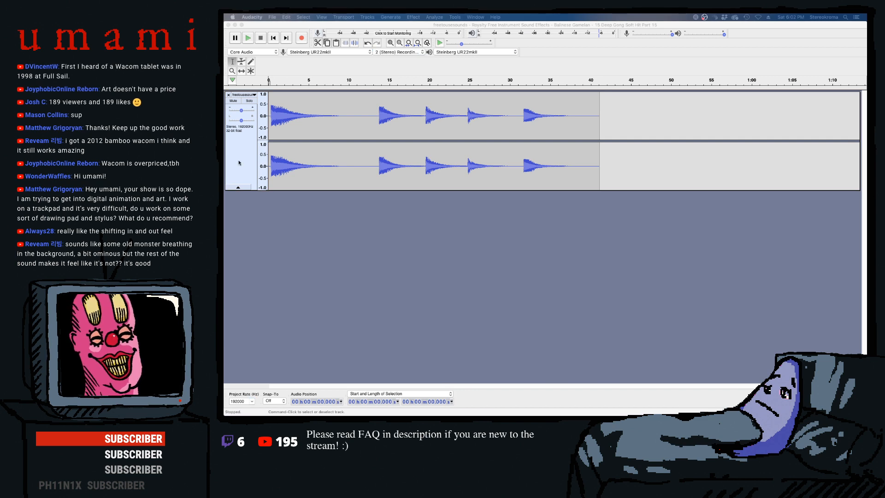
pyautogui.click(413, 162)
pyautogui.moveTo(672, 150); pyautogui.dragTo(378, 134)
pyautogui.press('Delete')
pyautogui.press('Delete')
pyautogui.click(274, 39)
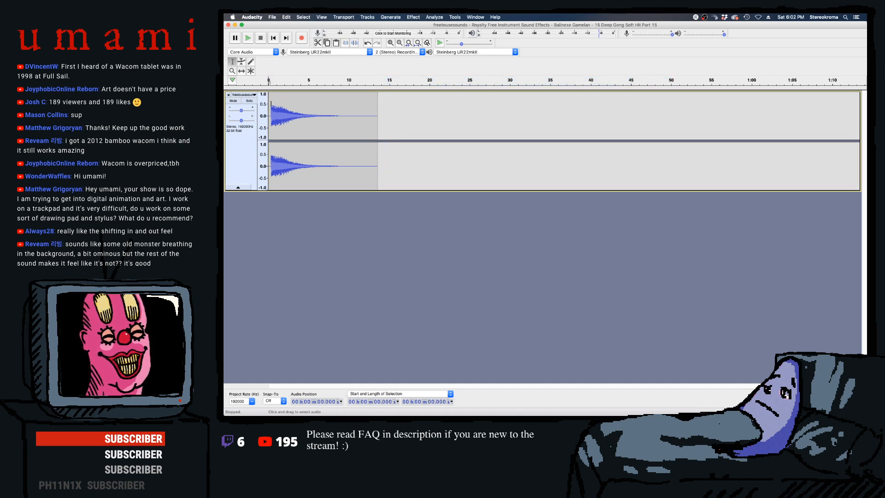
# - Delete the roughly 0.35 s of silence before the gong's attack and play the trimmed hit
pyautogui.click(288, 109)
pyautogui.press('super+1')
pyautogui.press('super+1')
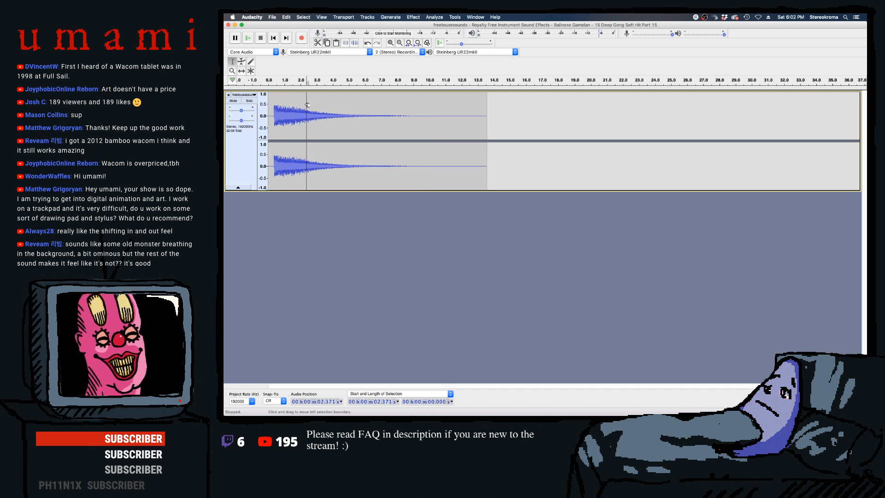
pyautogui.moveTo(277, 115); pyautogui.dragTo(268, 115)
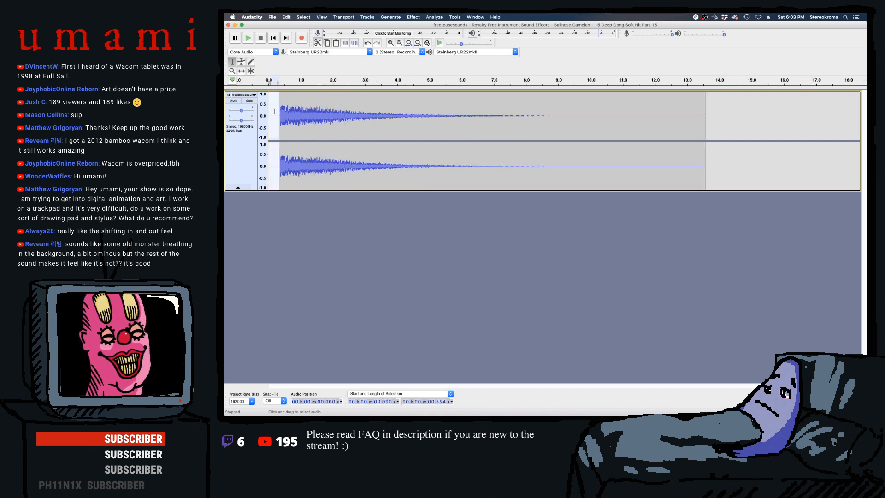
pyautogui.press('Delete')
pyautogui.press('space')
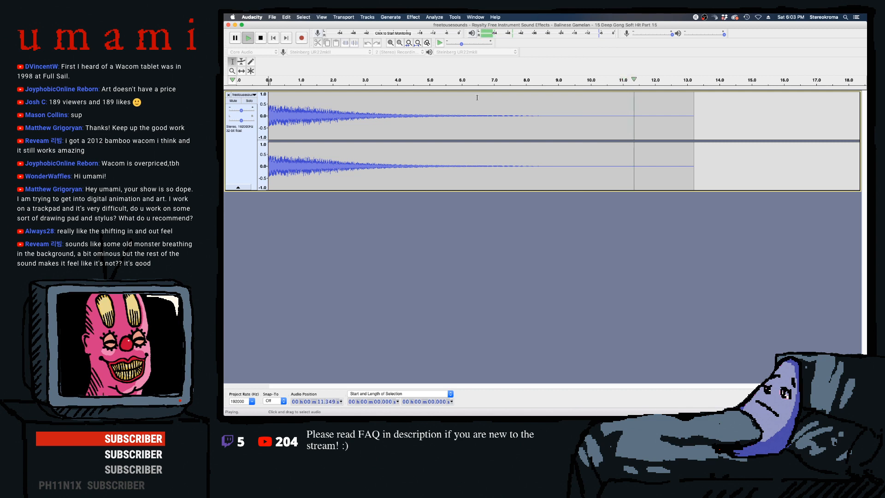
pyautogui.press('space')
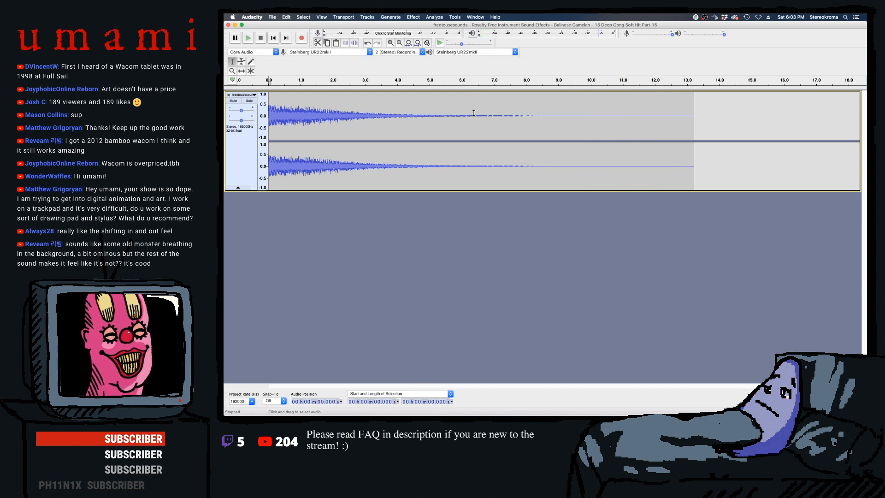
# - Apply a Fade Out to the gong's tail from about 3.5 s to the end of the clip
pyautogui.doubleClick(474, 113)
pyautogui.click(411, 17)
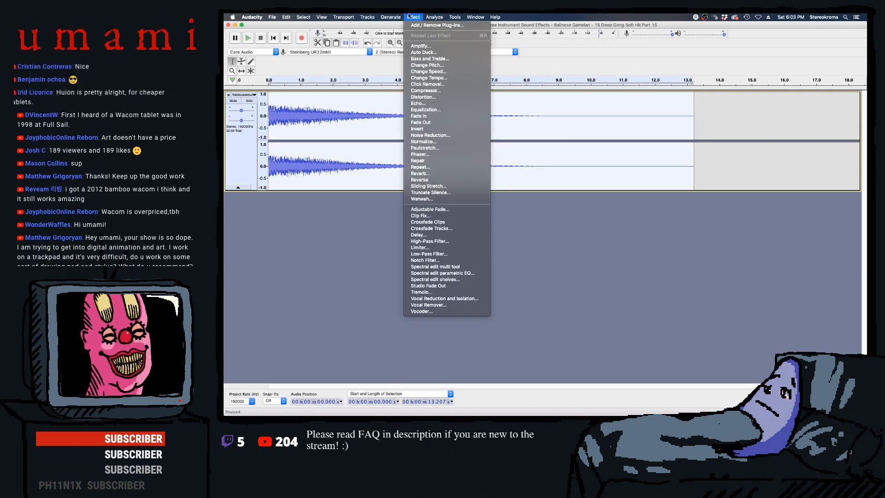
pyautogui.click(442, 123)
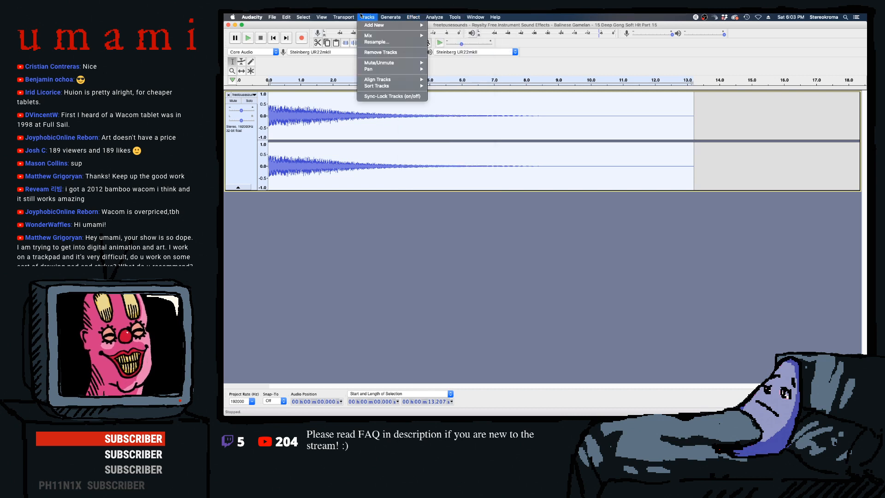
pyautogui.moveTo(703, 121); pyautogui.dragTo(382, 117)
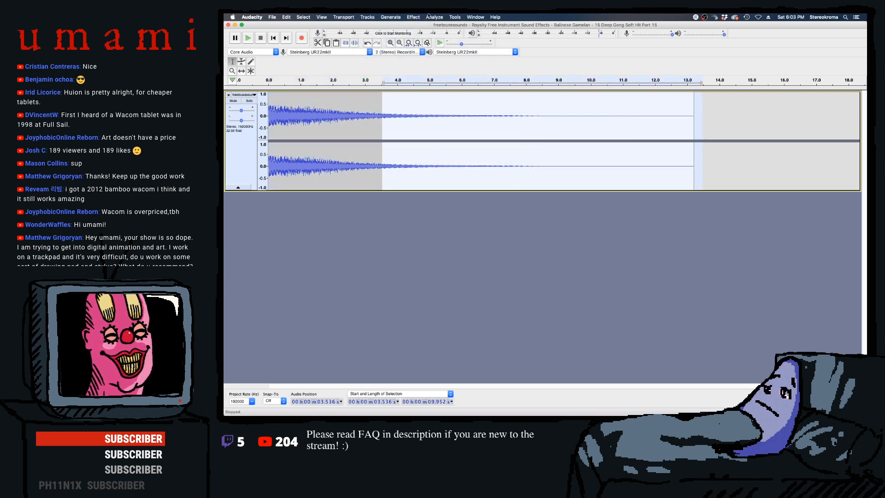
pyautogui.click(413, 18)
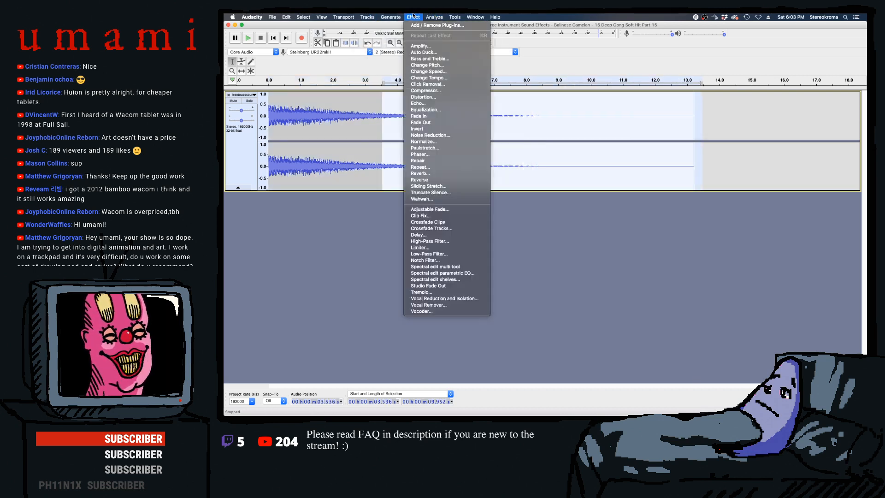
pyautogui.click(436, 123)
pyautogui.click(370, 118)
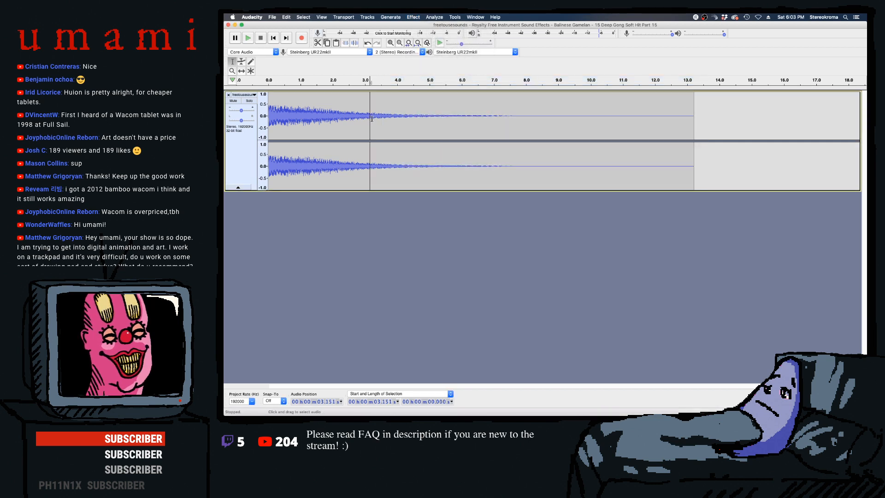
# - Set the project rate to 48000 Hz
pyautogui.click(251, 401)
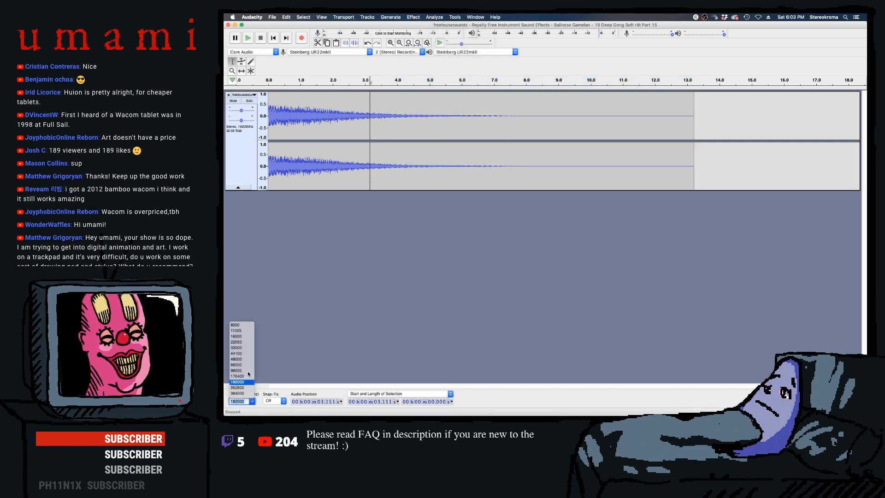
pyautogui.click(241, 359)
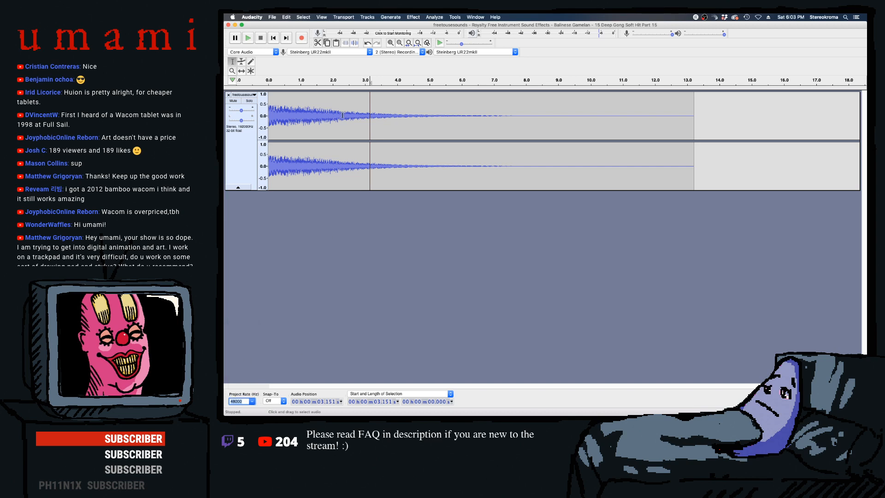
pyautogui.click(271, 17)
pyautogui.click(398, 17)
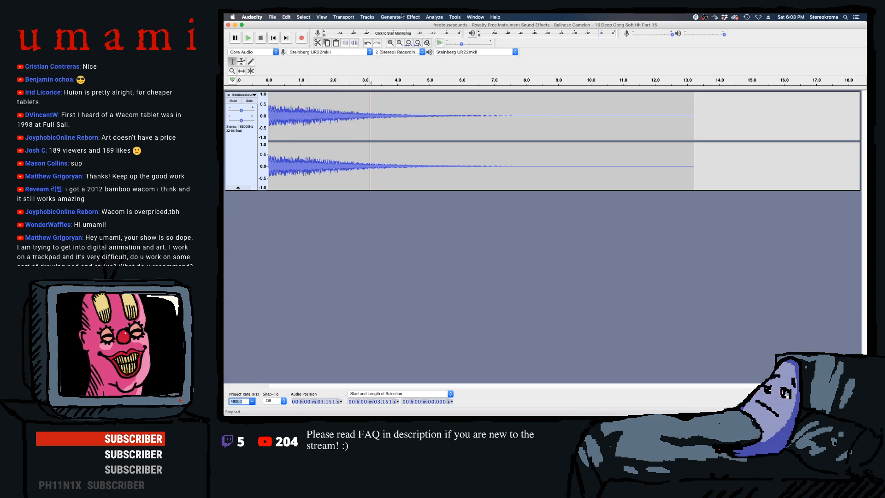
# - Equalize the whole gong clip with a flattened curve redrawn as a steep low cut below about 90 Hz
pyautogui.press('super+a')
pyautogui.click(408, 17)
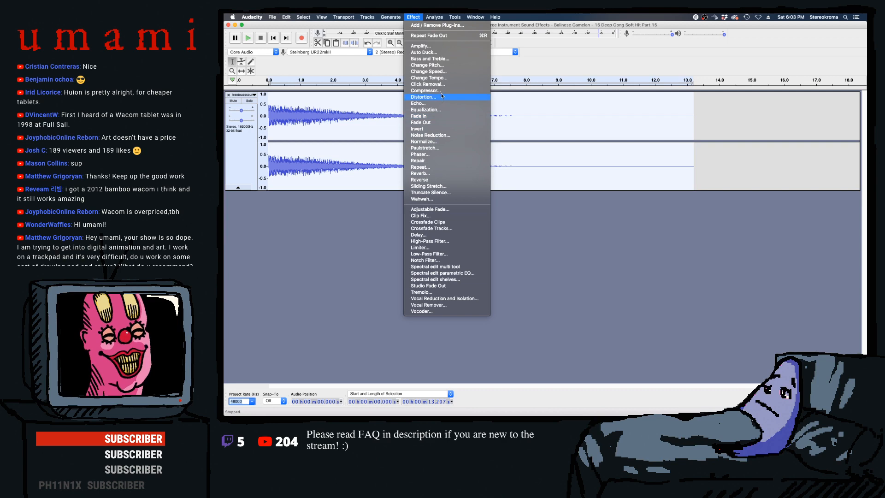
pyautogui.click(438, 109)
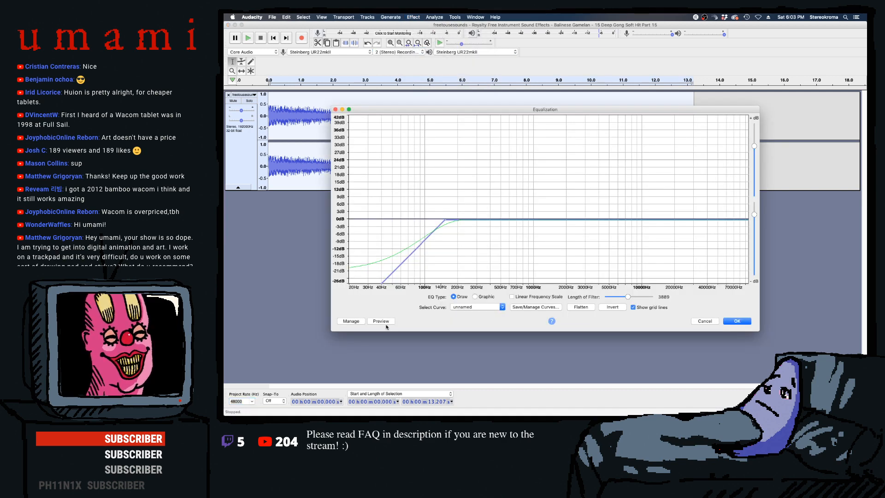
pyautogui.click(581, 307)
pyautogui.moveTo(408, 221); pyautogui.dragTo(400, 286)
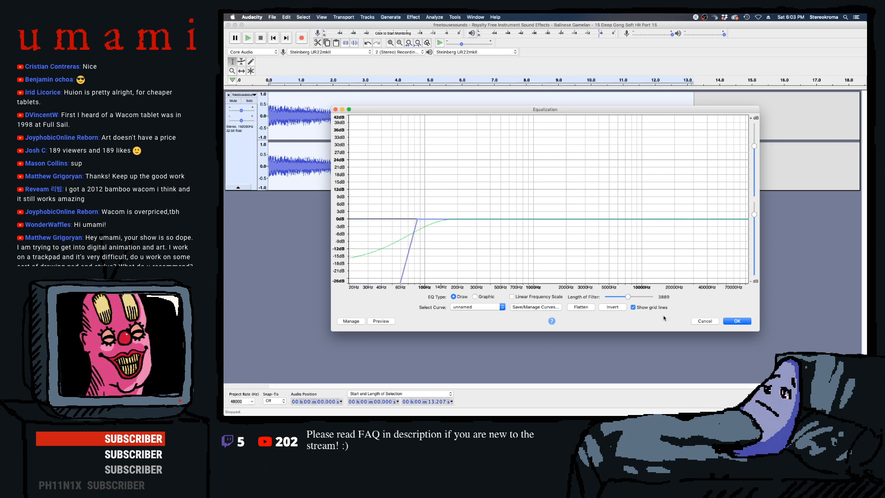
pyautogui.click(736, 322)
# - Play back the equalized gong clip repeatedly from its start to check its sound and attack
pyautogui.press('space')
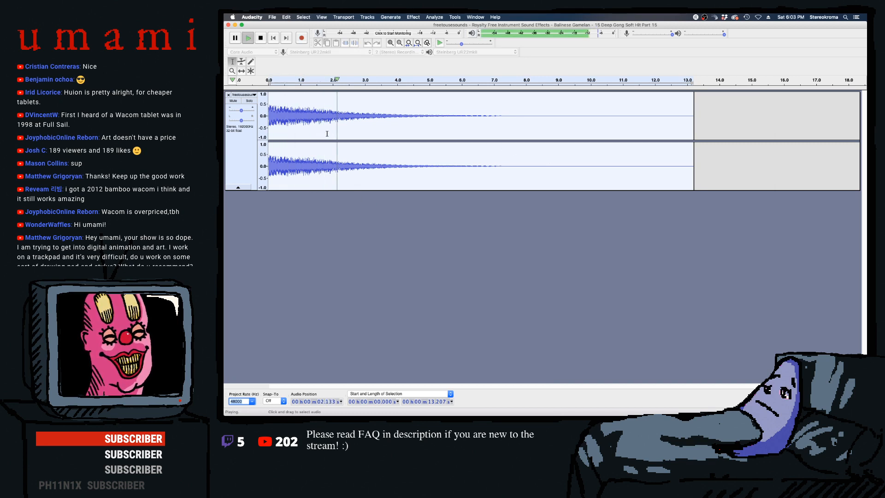
pyautogui.press('space')
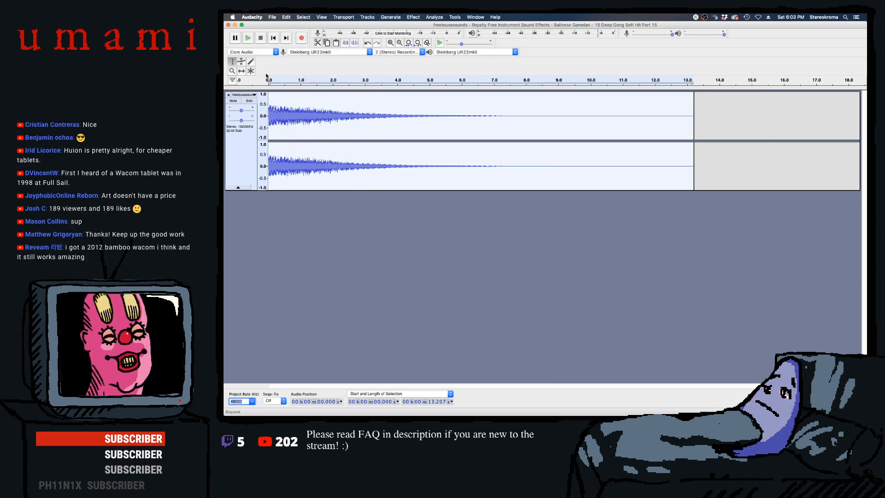
pyautogui.click(275, 38)
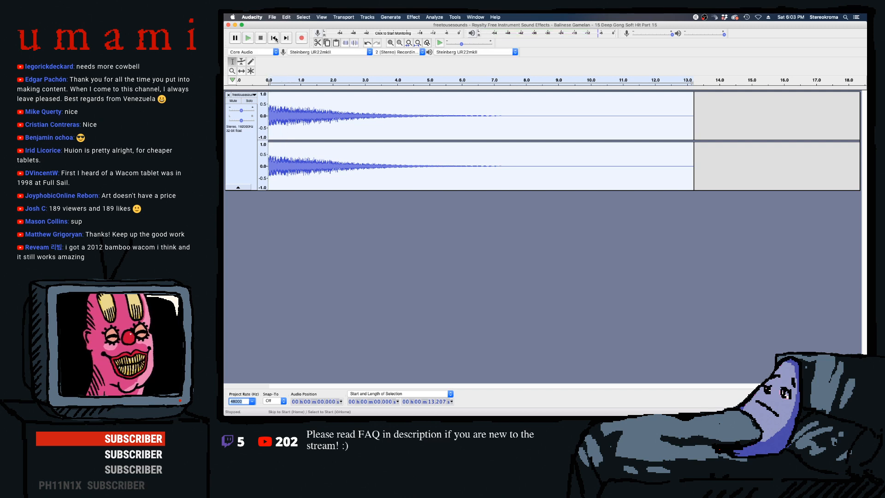
pyautogui.press('super+1')
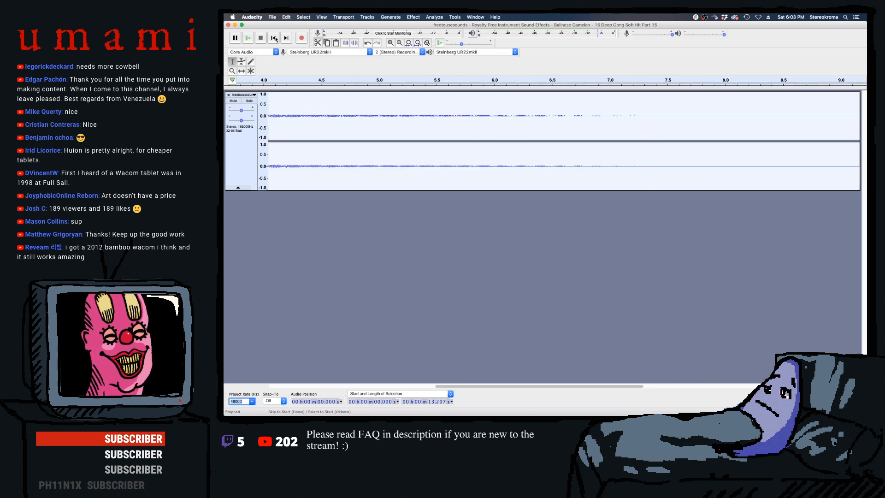
pyautogui.press('super+3')
pyautogui.click(275, 38)
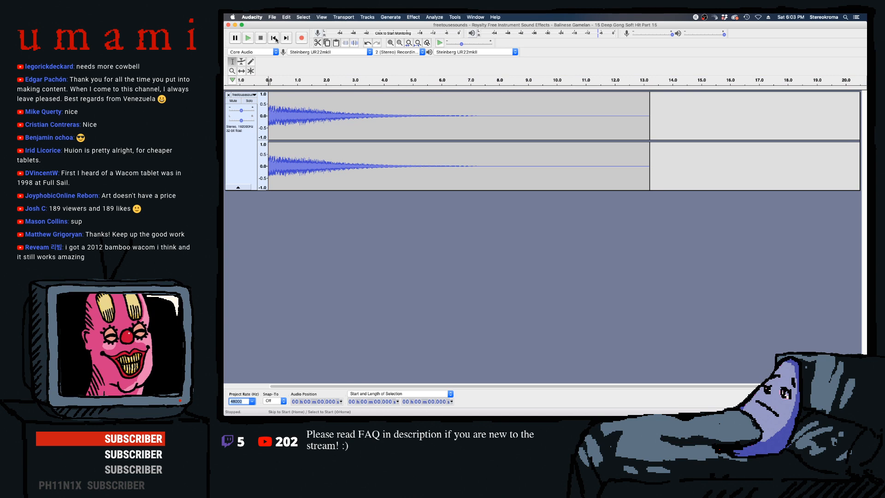
pyautogui.press('space')
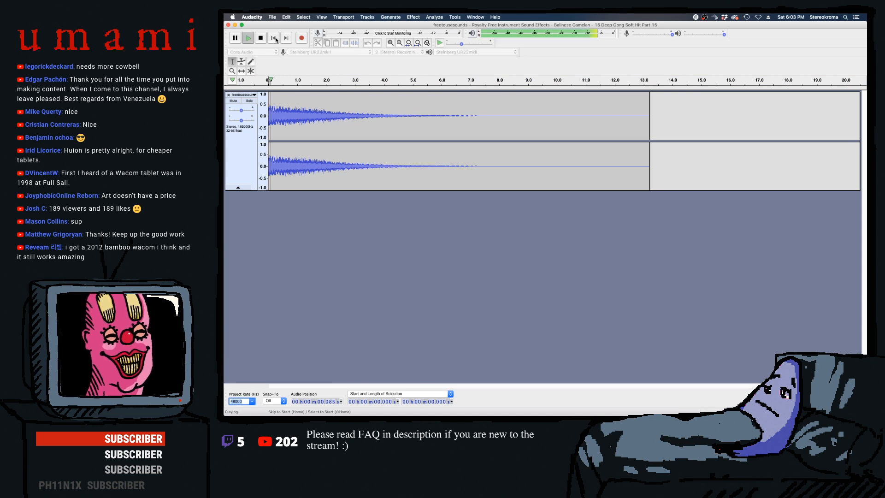
pyautogui.press('space')
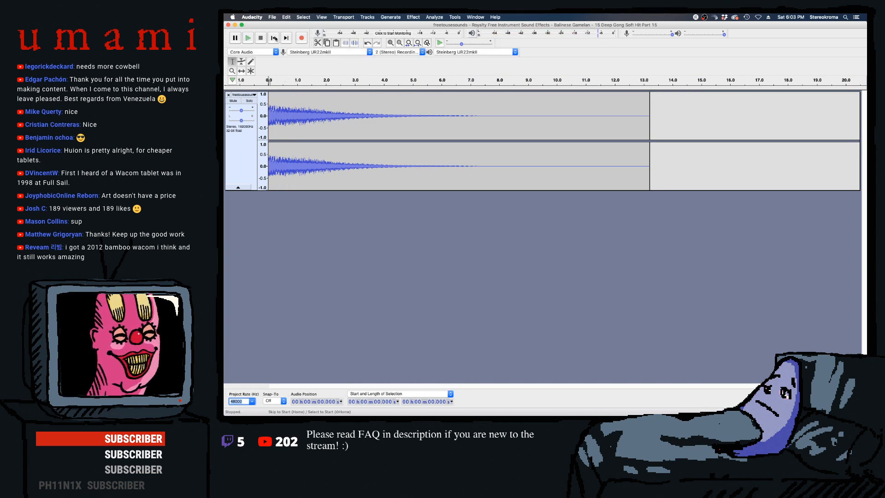
pyautogui.press('space')
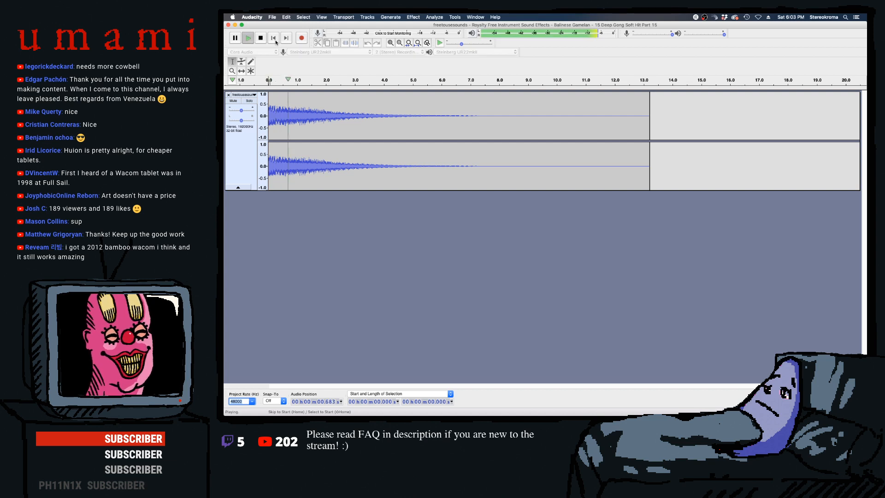
# - Delete the first 0.418 seconds of the gong clip and play the trimmed start
pyautogui.press('space')
pyautogui.moveTo(280, 112); pyautogui.dragTo(269, 111)
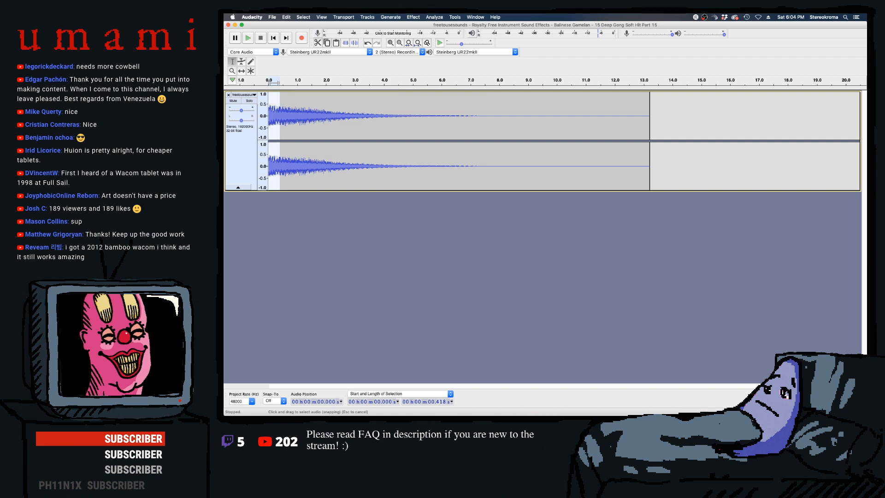
pyautogui.press('Delete')
pyautogui.press('space')
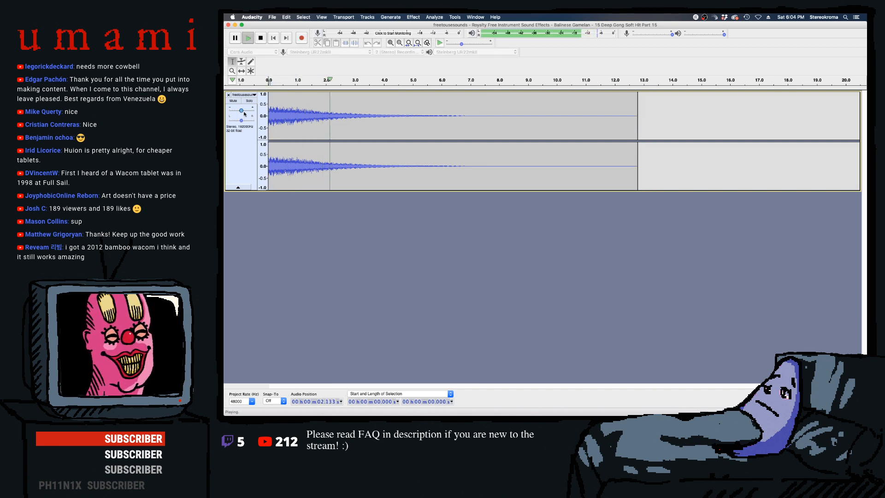
pyautogui.press('space')
# - Apply a Fade In to the first 0.005 seconds of the gong clip
pyautogui.press('super+1')
pyautogui.press('super+1')
pyautogui.press('super+1')
pyautogui.press('super+1')
pyautogui.press('super+1')
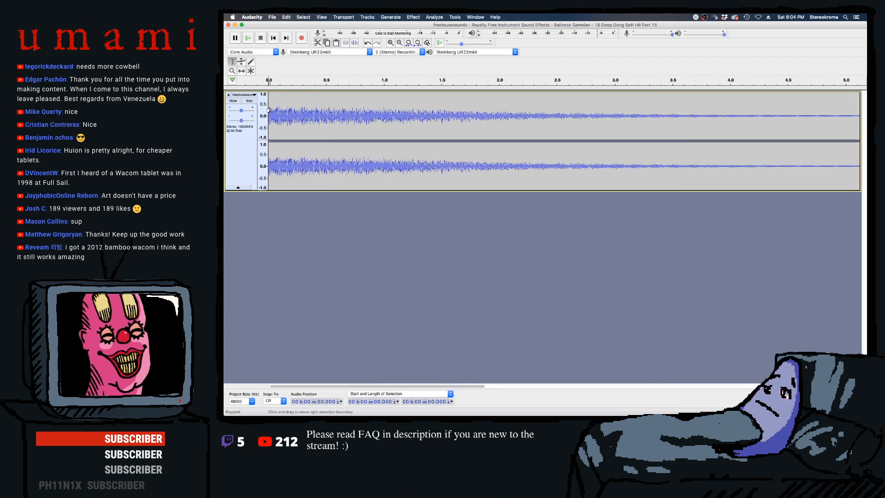
pyautogui.press('space')
pyautogui.press('space')
pyautogui.moveTo(272, 115); pyautogui.dragTo(267, 116)
pyautogui.click(413, 17)
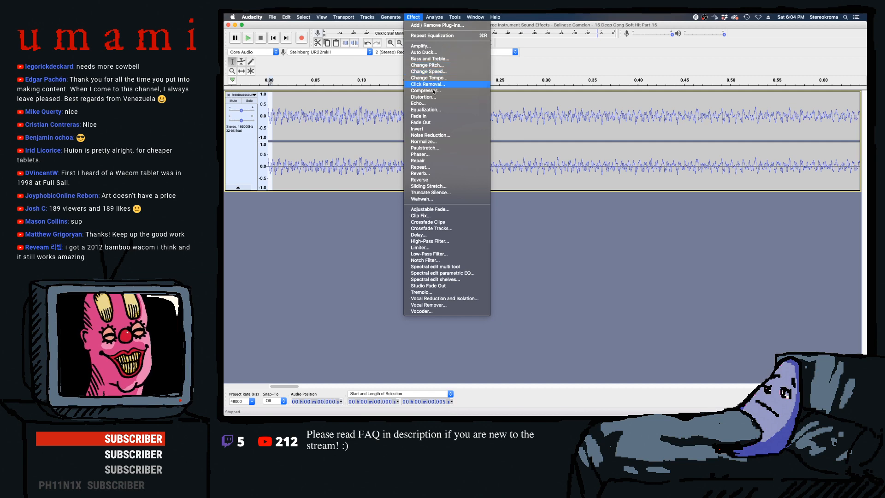
pyautogui.click(434, 116)
# - Repeat the Fade In three more times on the same selection and play the clip from the beginning
pyautogui.click(411, 17)
pyautogui.click(407, 35)
pyautogui.click(407, 19)
pyautogui.click(413, 36)
pyautogui.click(413, 17)
pyautogui.click(413, 35)
pyautogui.scroll(-5, 290, 103)
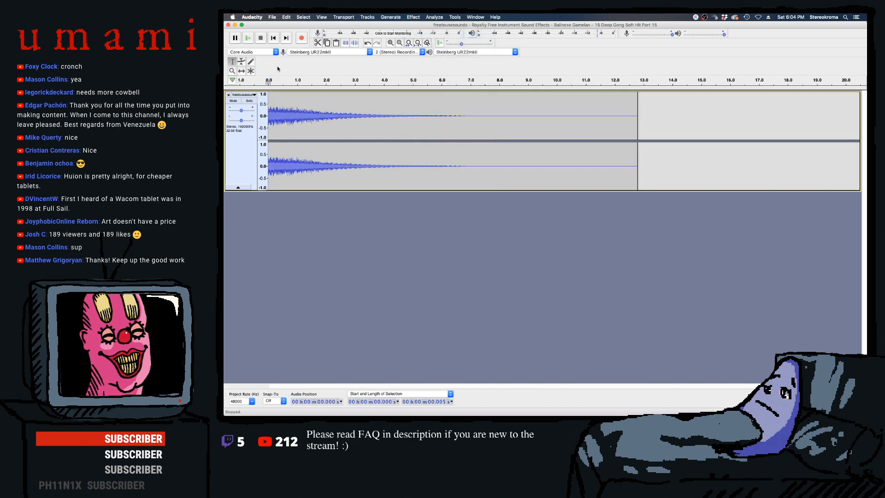
pyautogui.scroll(-1, 298, 100)
pyautogui.click(273, 38)
pyautogui.press('space')
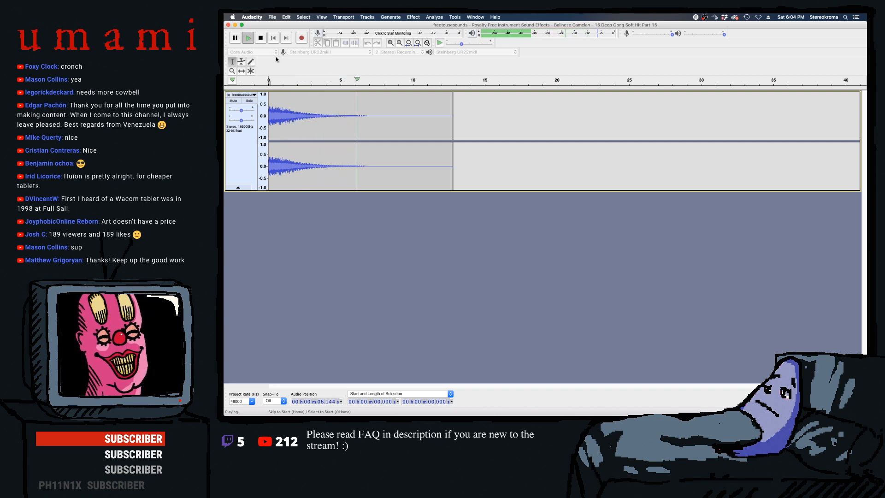
pyautogui.click(450, 118)
pyautogui.press('space')
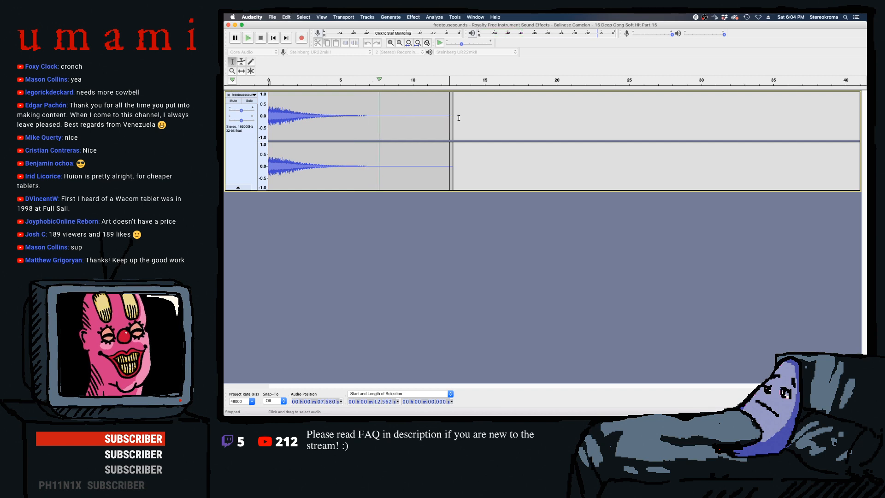
# - Amplify the entire gong clip by 4.3 dB and play it back
pyautogui.moveTo(457, 117); pyautogui.dragTo(432, 115)
pyautogui.doubleClick(352, 113)
pyautogui.click(413, 17)
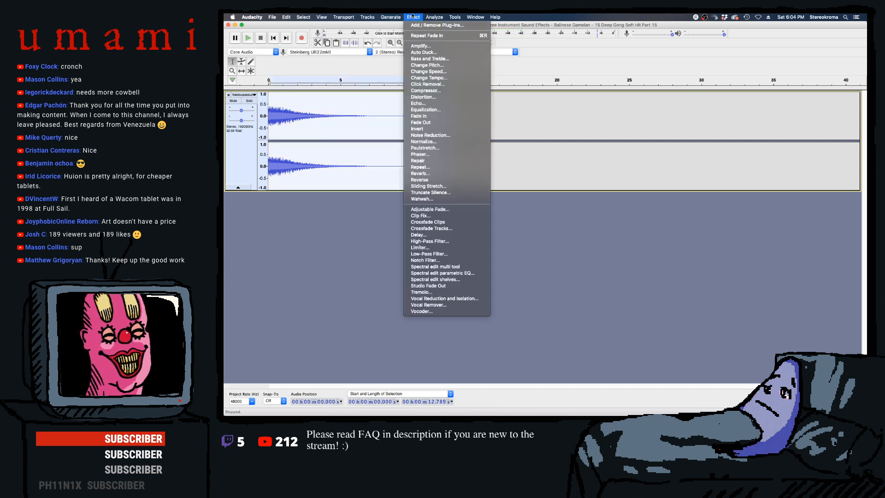
pyautogui.click(430, 46)
pyautogui.moveTo(557, 208); pyautogui.dragTo(555, 210)
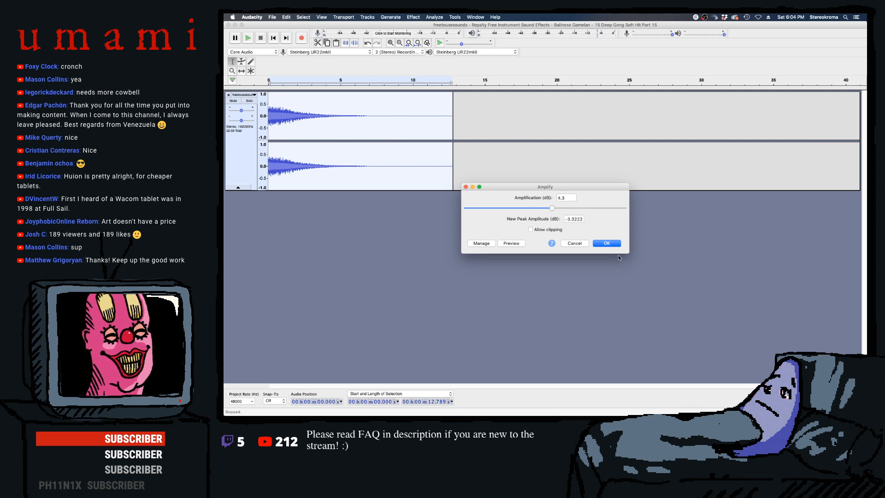
pyautogui.click(606, 243)
pyautogui.press('space')
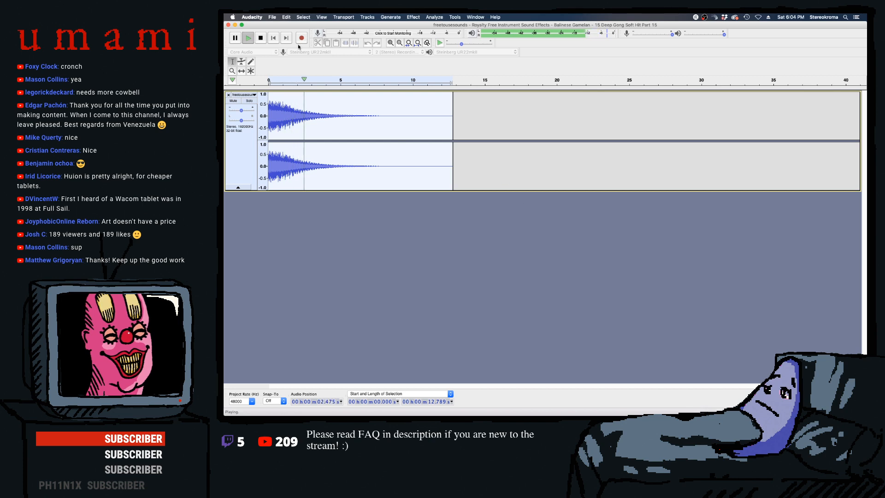
# - Export the clip to the Custom Clips folder as Gong V01 in WAV (Microsoft) signed 24-bit PCM format, leaving the metadata tags empty
pyautogui.click(272, 17)
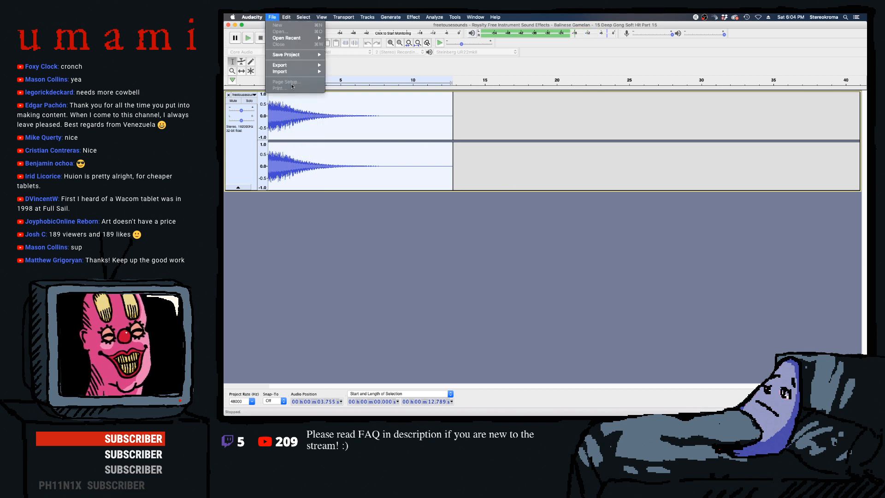
pyautogui.click(269, 17)
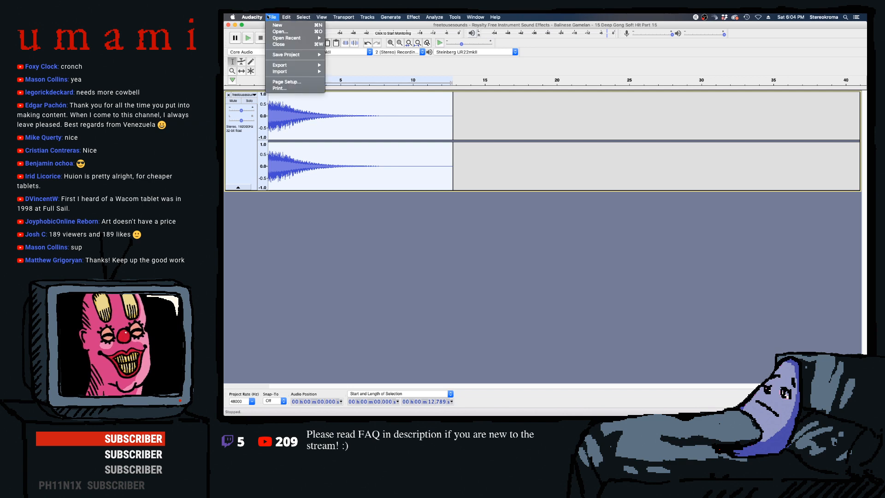
pyautogui.moveTo(289, 64)
pyautogui.click(364, 71)
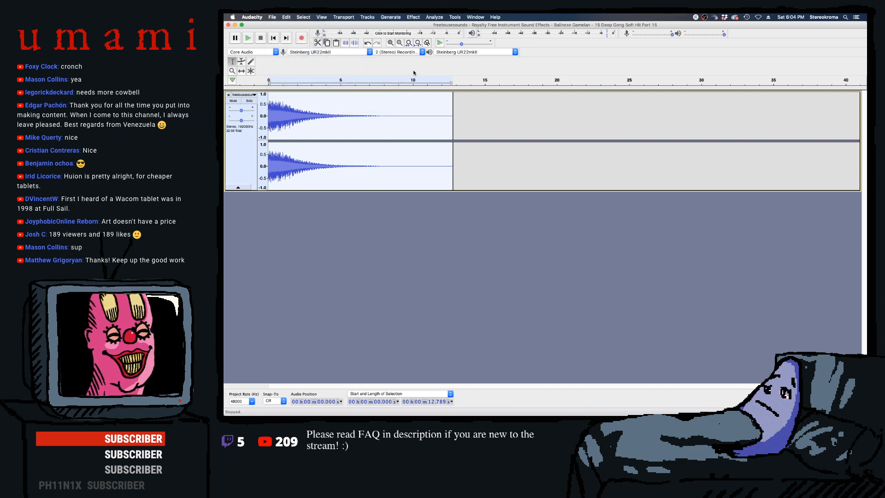
pyautogui.click(516, 111)
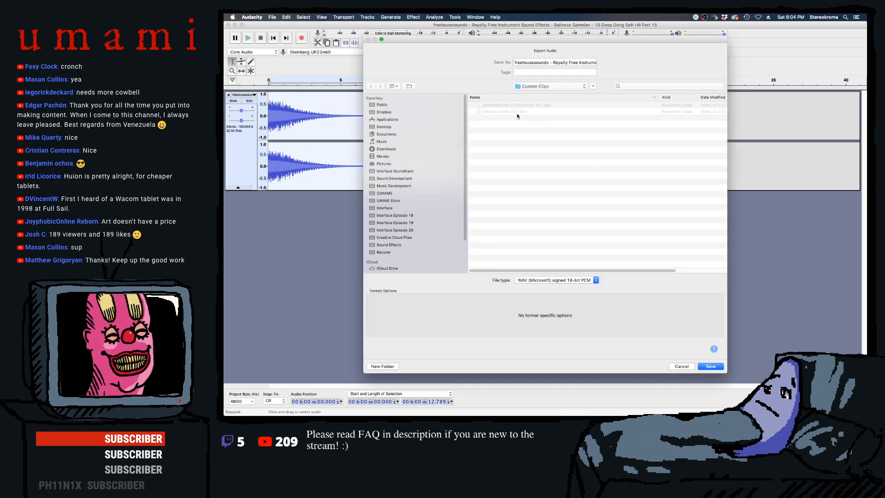
pyautogui.click(555, 63)
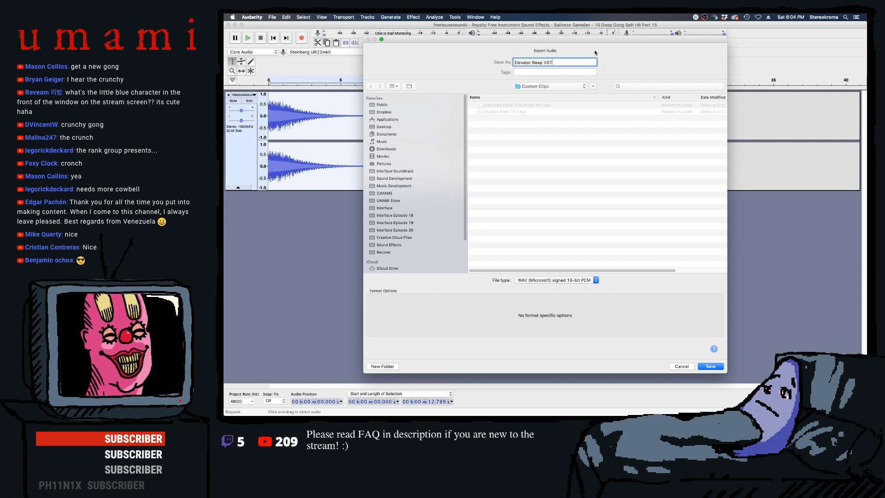
pyautogui.click(568, 281)
pyautogui.press('Return')
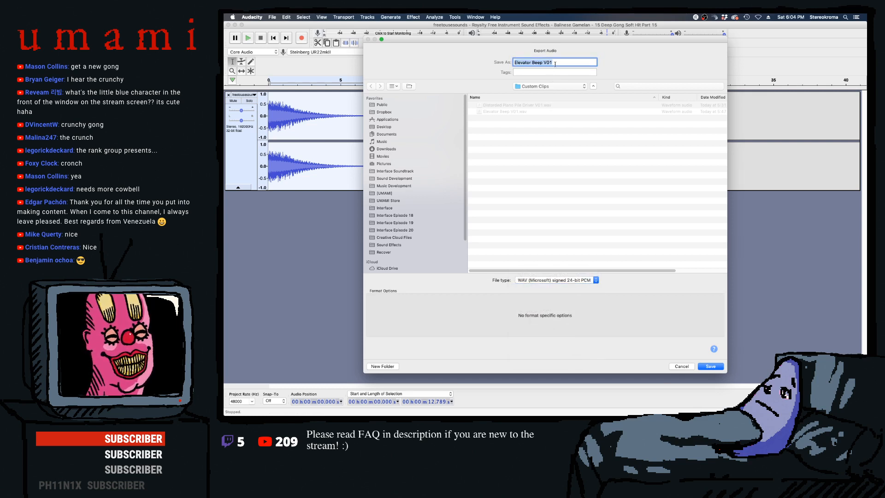
pyautogui.write('Gong')
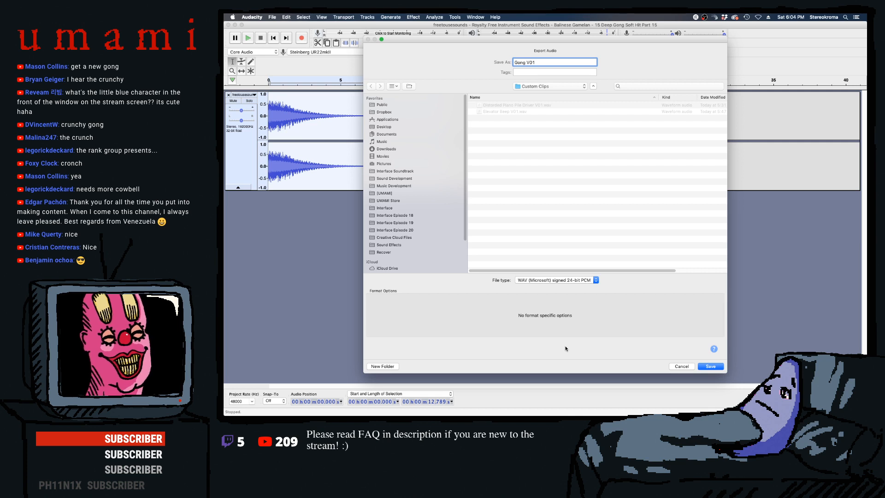
pyautogui.click(711, 366)
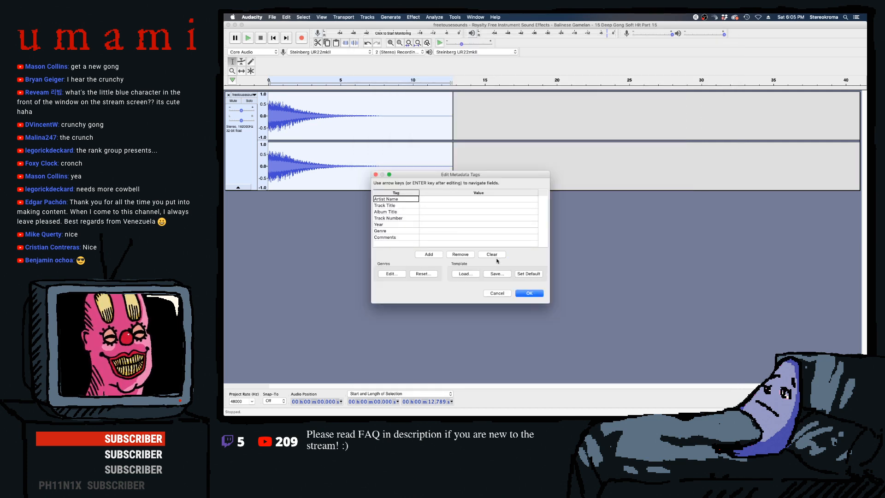
pyautogui.click(528, 294)
# - Switch to Logic Pro X, duplicate track 3 with its settings and copy its Interface Warped Piano region onto the new track
pyautogui.moveTo(588, 405)
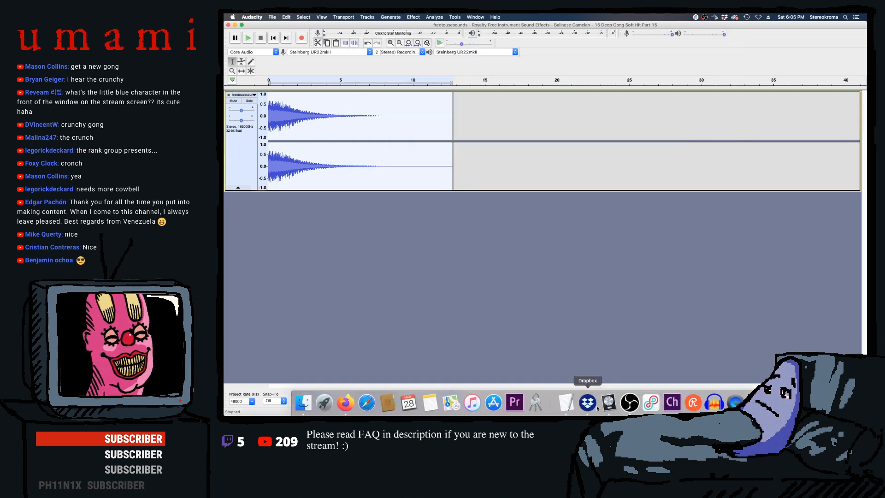
pyautogui.click(608, 403)
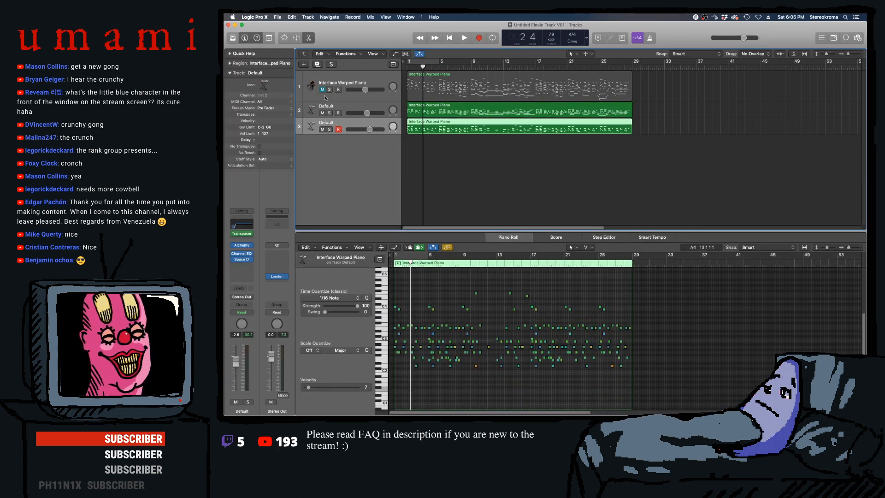
pyautogui.press('super+d')
pyautogui.moveTo(414, 124); pyautogui.dragTo(415, 141)
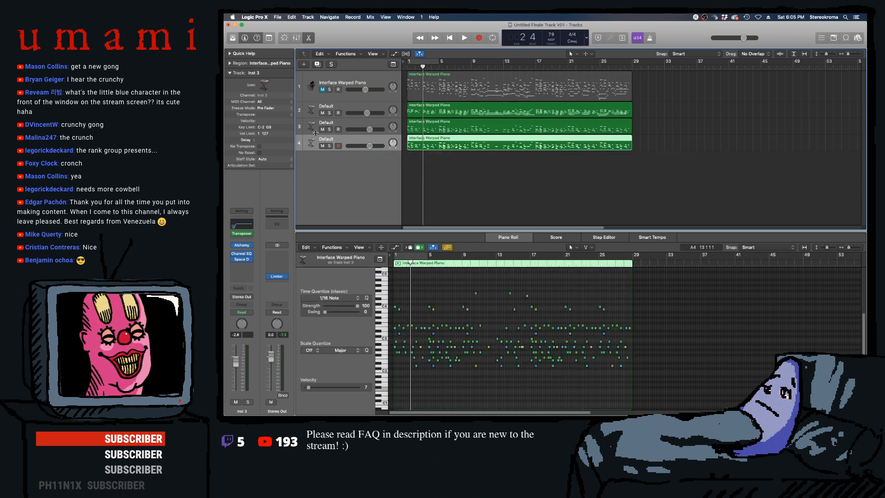
# - Import Gong V01.wav from Custom Clips into source A of the new track's Alchemy instrument and close the plug-in
pyautogui.click(251, 243)
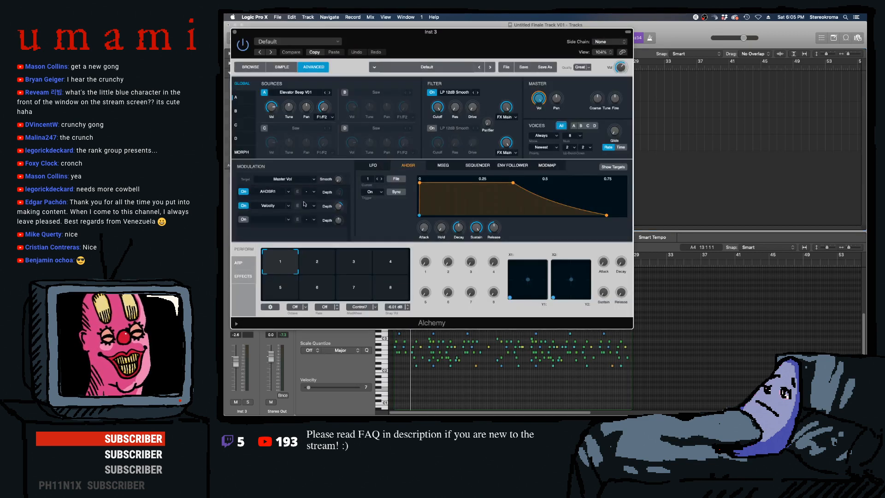
pyautogui.click(309, 92)
pyautogui.click(308, 92)
pyautogui.click(305, 92)
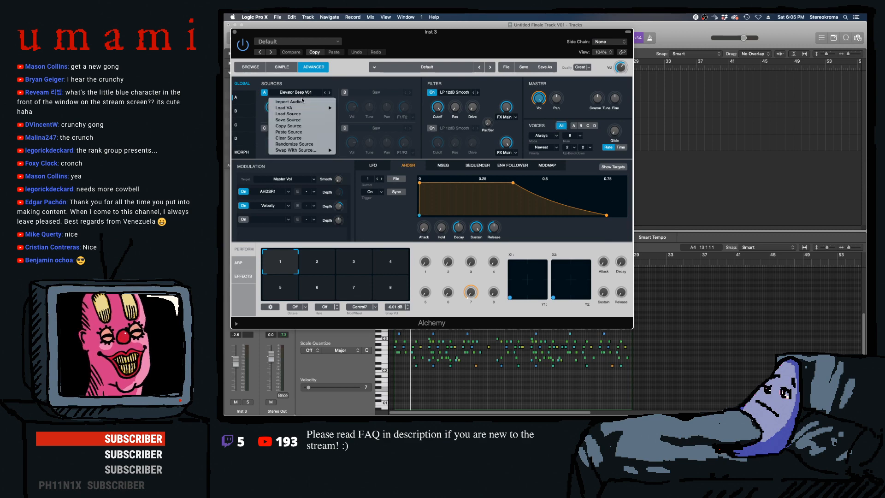
pyautogui.click(302, 101)
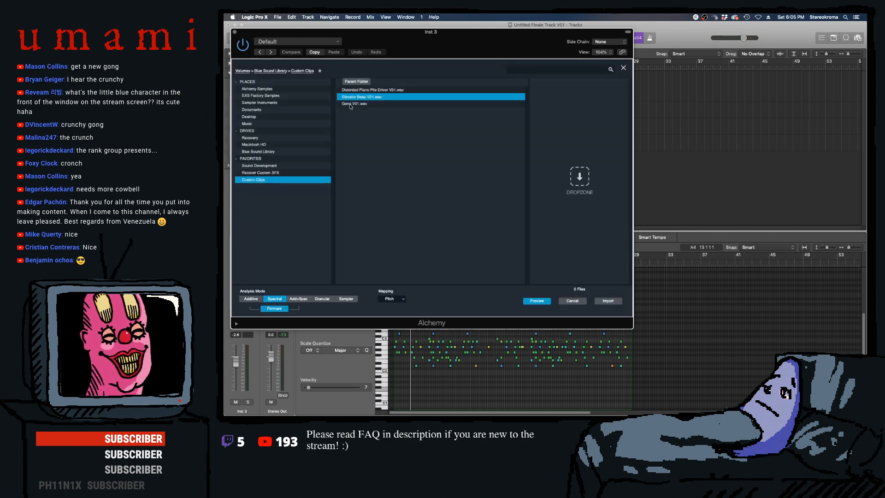
pyautogui.click(353, 103)
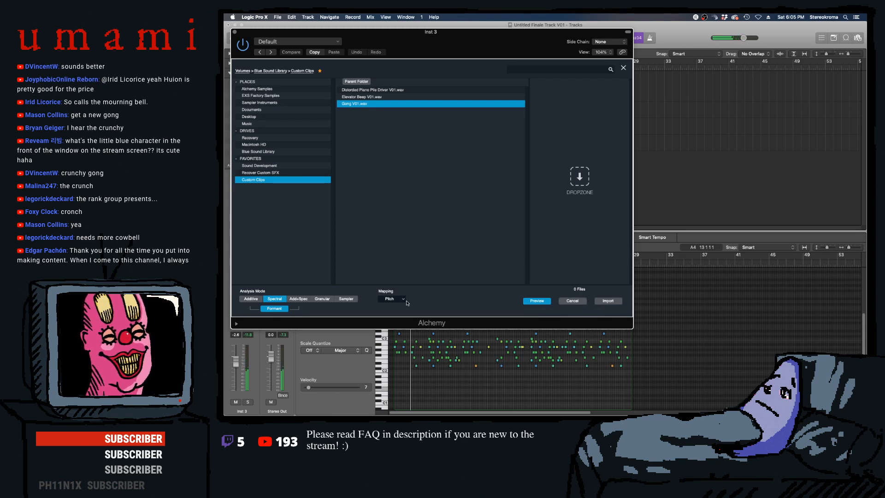
pyautogui.click(405, 300)
pyautogui.click(405, 302)
pyautogui.click(599, 303)
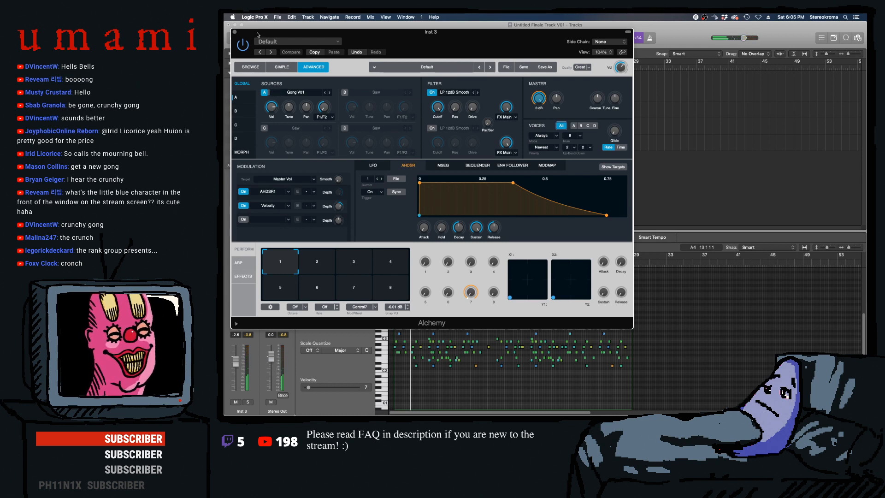
pyautogui.click(235, 33)
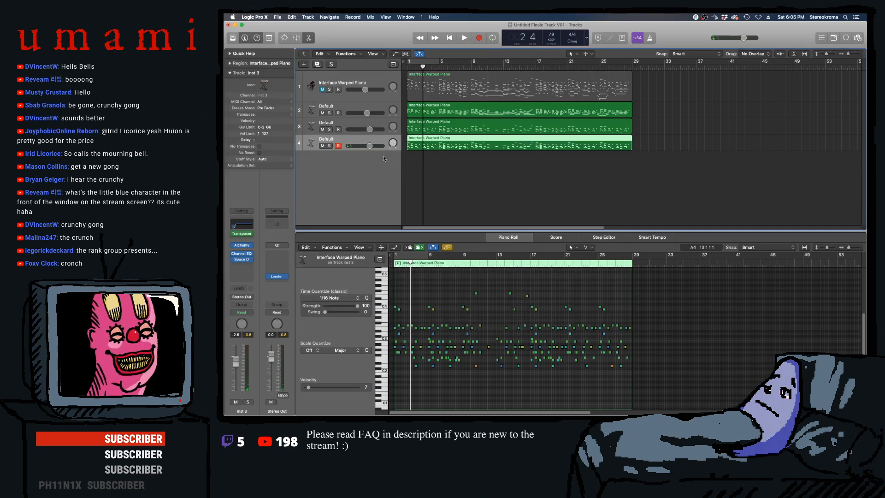
# - Mute tracks 2 and 3 and play the arrangement to hear the gong track alone
pyautogui.press('space')
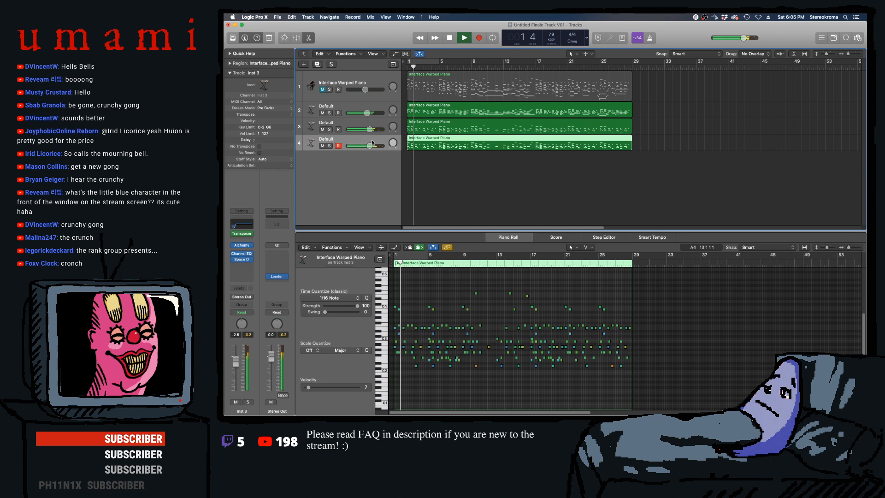
pyautogui.click(322, 113)
pyautogui.click(322, 129)
pyautogui.press('space')
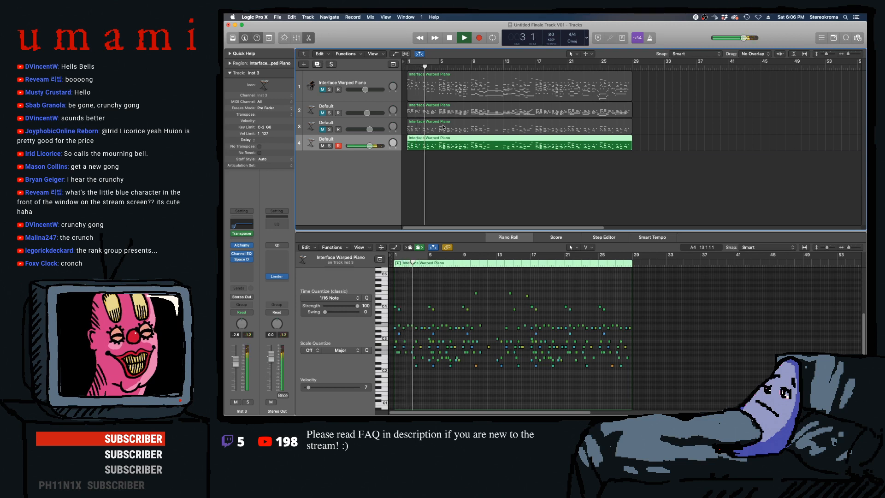
# - Replace the region on track 4 with a copy of the full Interface Warped Piano part and play it from the start
pyautogui.press('space')
pyautogui.press('Delete')
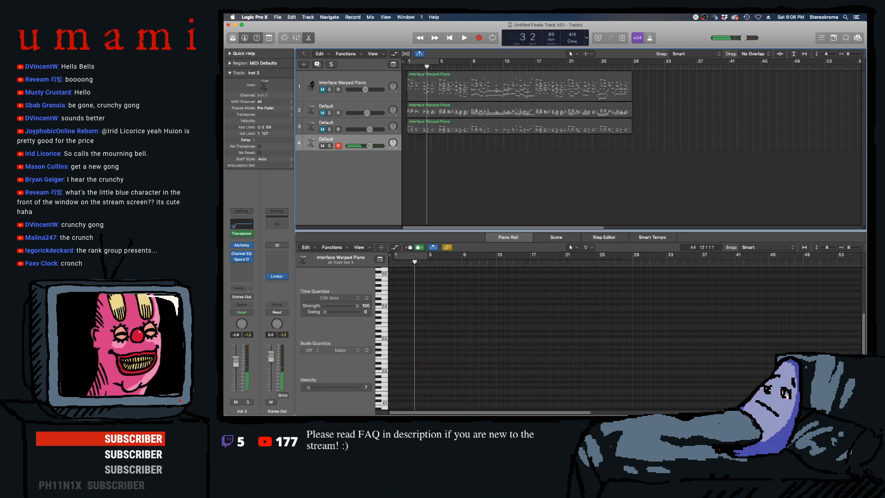
pyautogui.press('super+z')
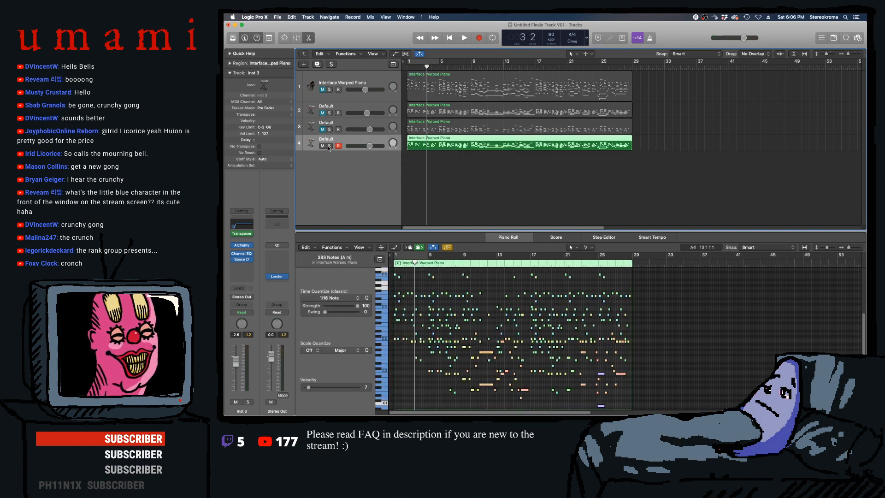
pyautogui.press('Return')
pyautogui.press('space')
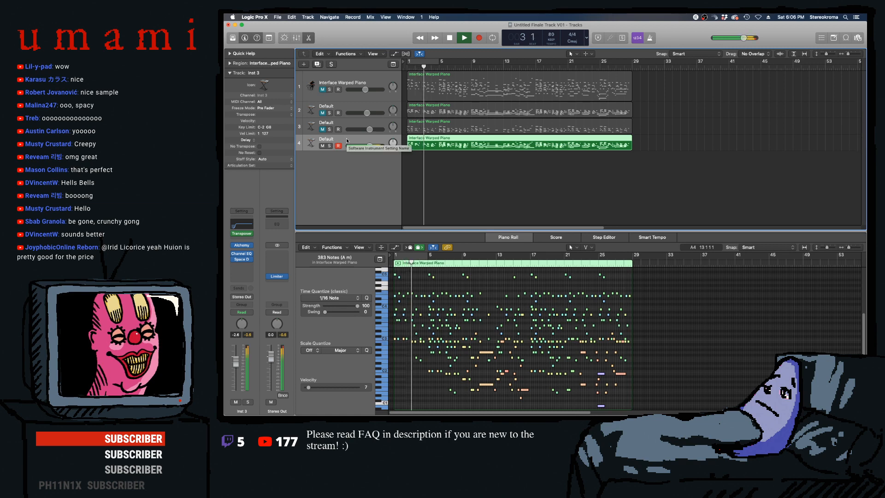
pyautogui.press('space')
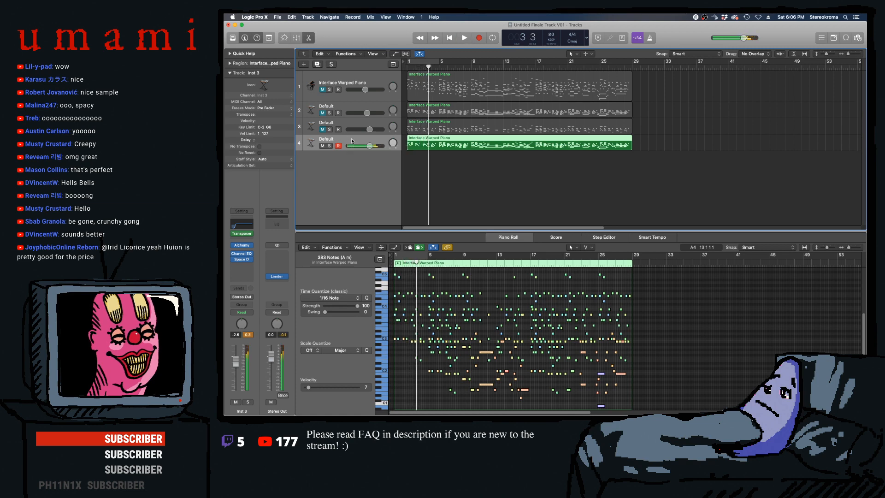
# - Move all notes of the track 4 region down about two octaves and play the result from the start
pyautogui.click(410, 277)
pyautogui.moveTo(395, 276); pyautogui.dragTo(395, 339)
pyautogui.click(417, 302)
pyautogui.press('Return')
pyautogui.press('space')
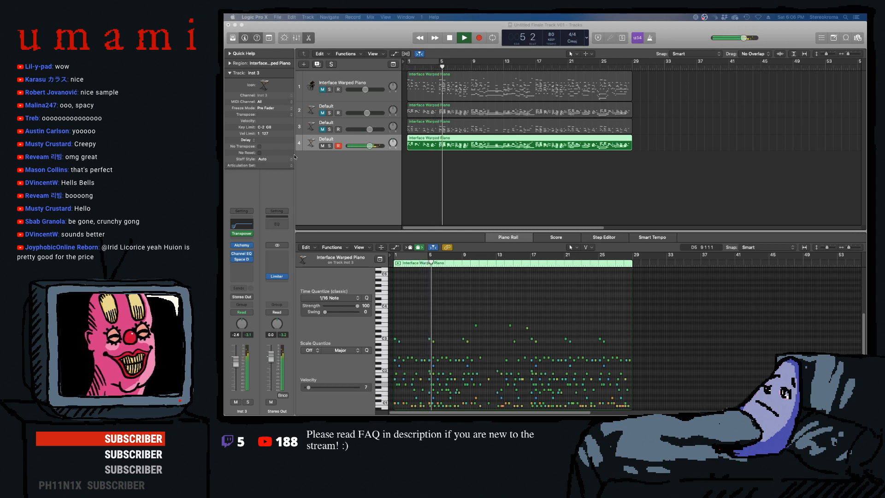
pyautogui.click(348, 182)
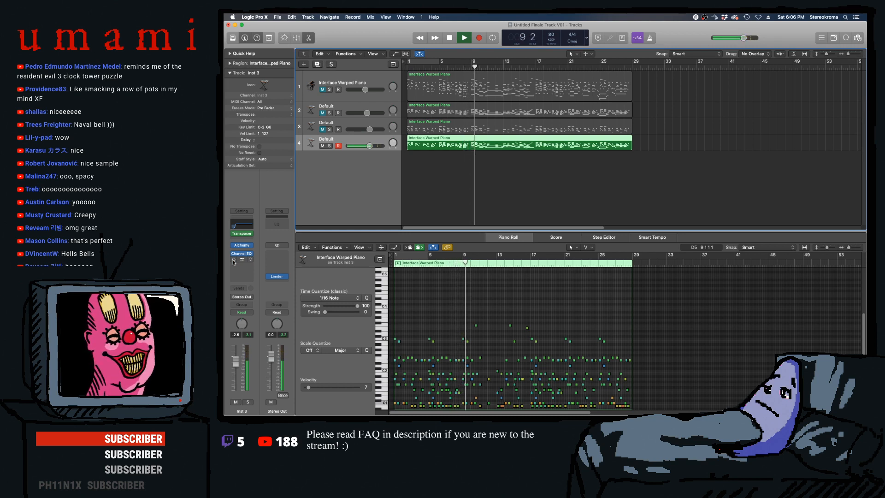
# - Stop playback and set the loop mode of the Gong V01 zone to Sustain in the source A editor of track 4's Alchemy
pyautogui.press('space')
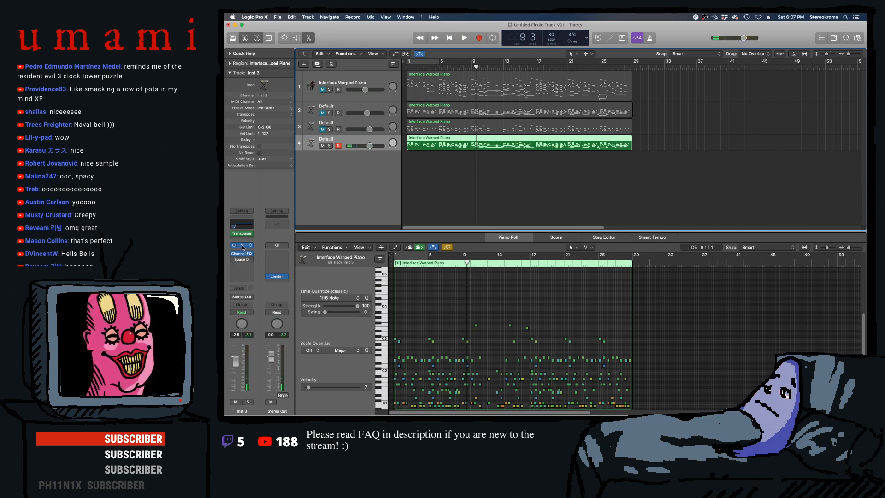
pyautogui.click(261, 249)
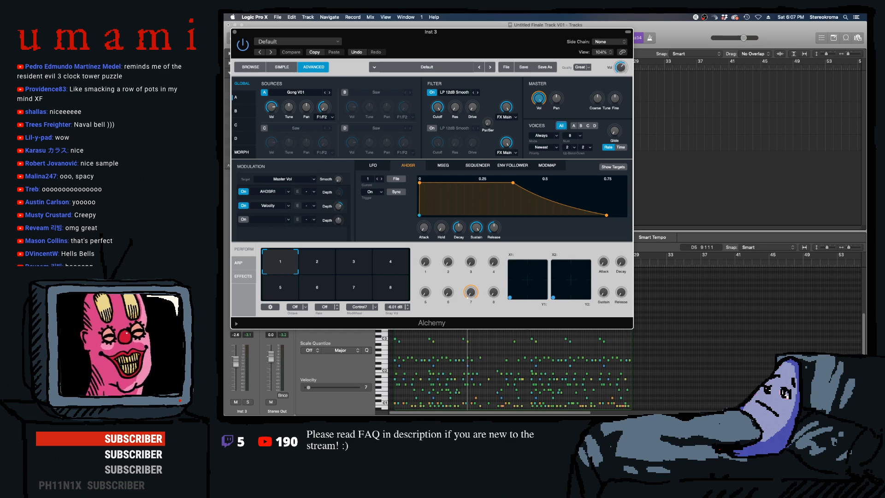
pyautogui.click(287, 94)
pyautogui.click(287, 94)
pyautogui.click(237, 98)
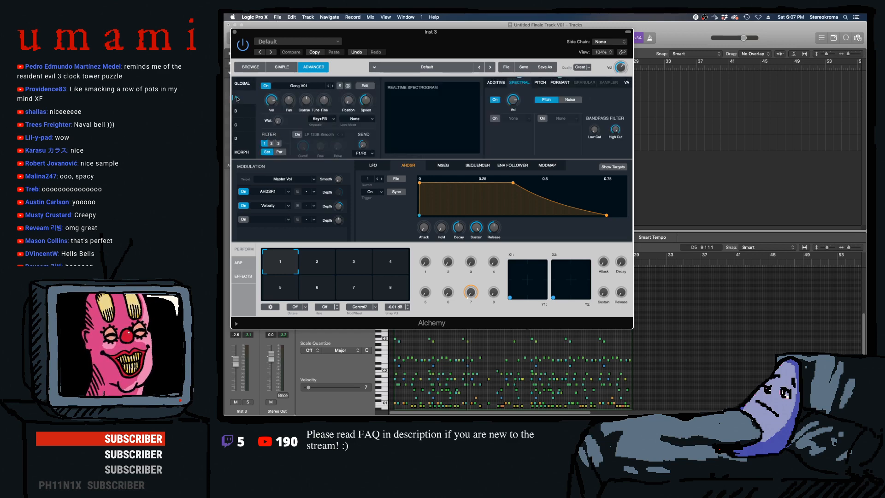
pyautogui.click(365, 86)
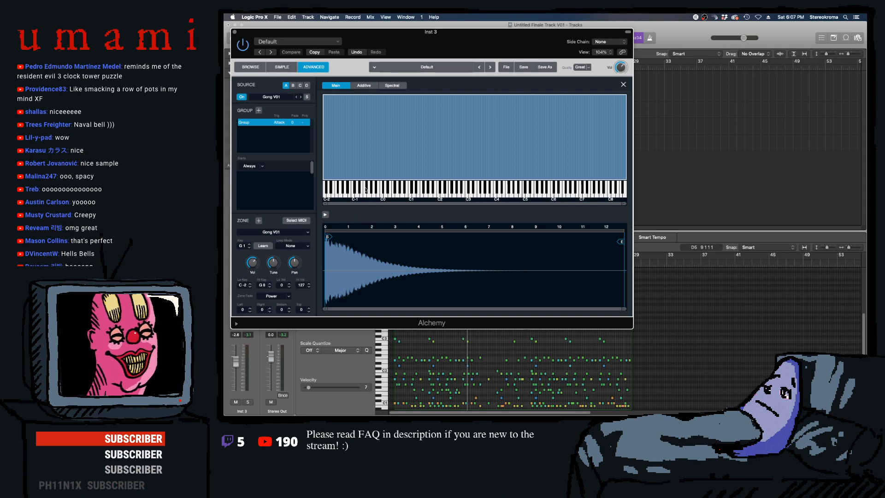
pyautogui.click(308, 245)
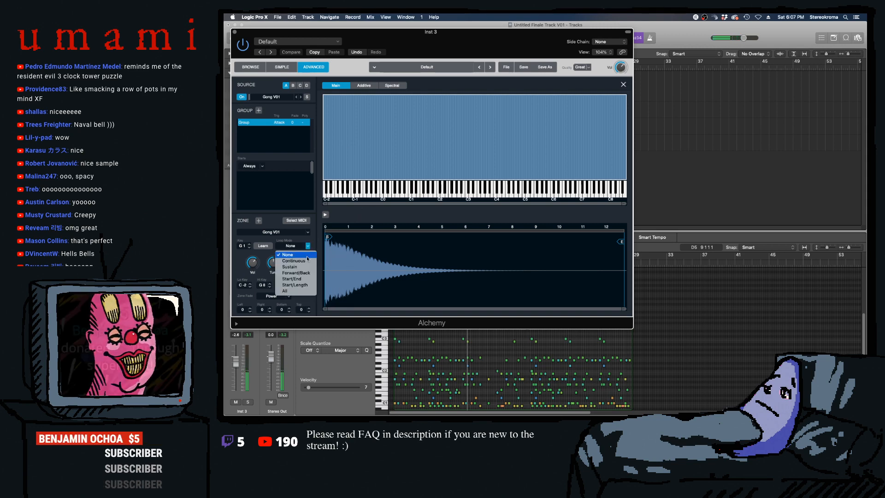
pyautogui.click(308, 266)
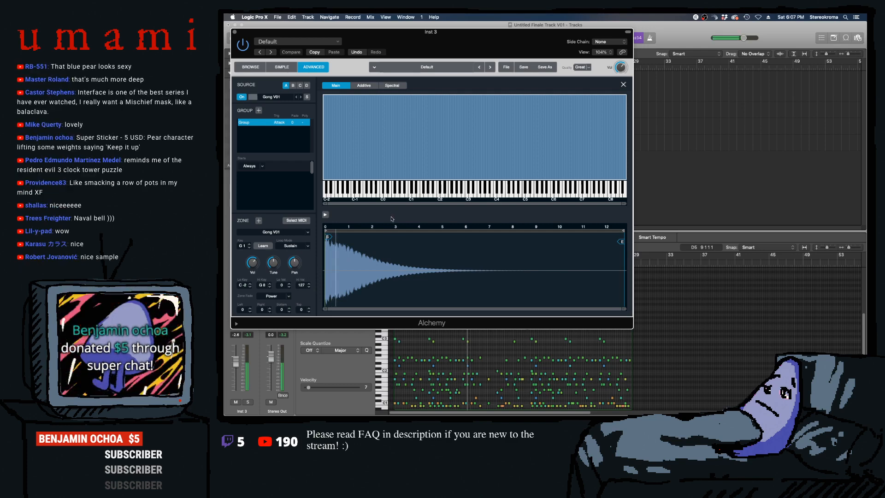
pyautogui.click(282, 68)
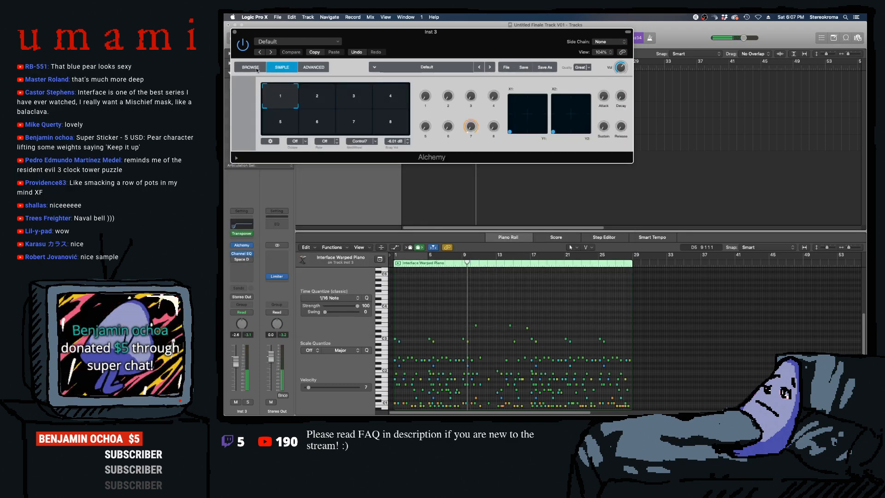
pyautogui.click(251, 67)
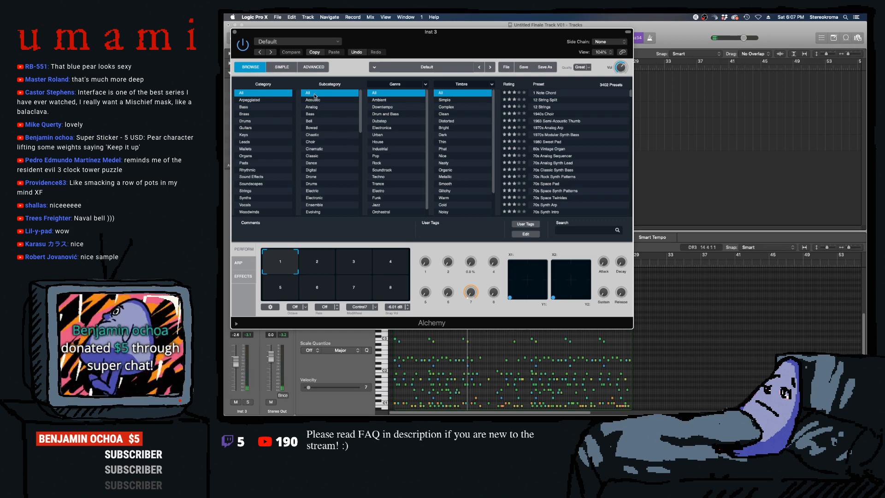
pyautogui.click(308, 68)
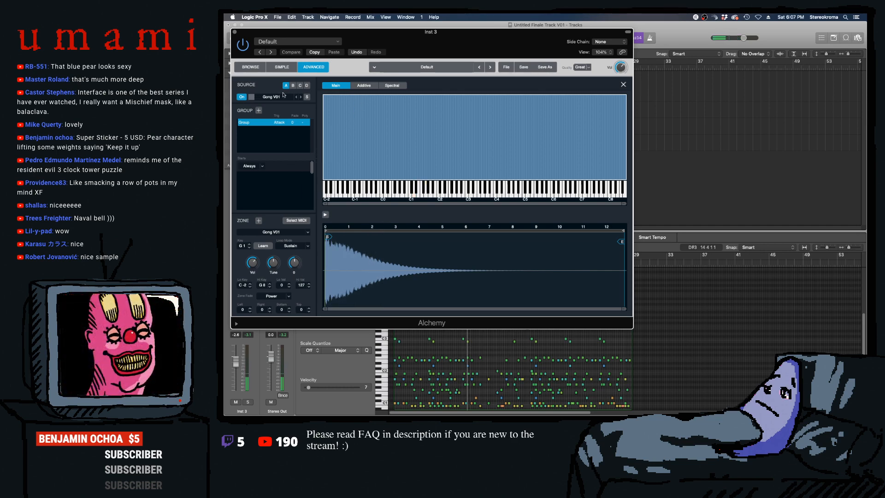
pyautogui.click(277, 68)
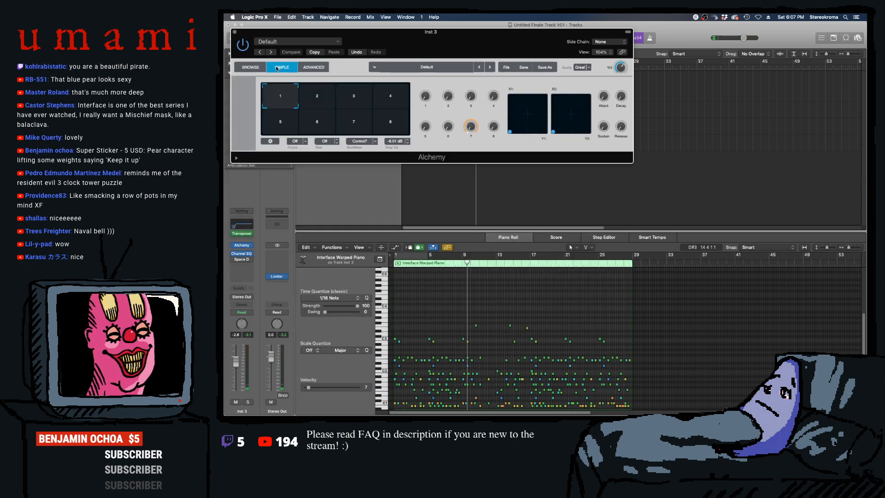
pyautogui.click(238, 66)
pyautogui.click(314, 67)
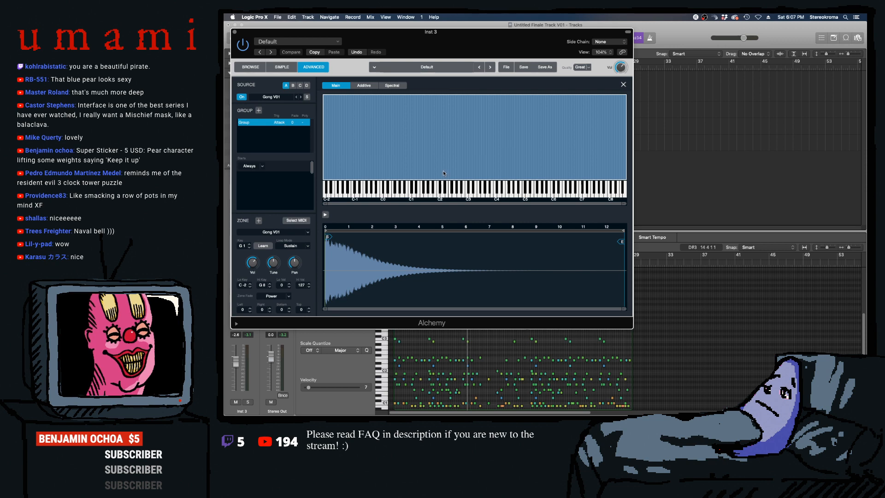
# - Close the source editor and turn up the Sustain, Release and Decay performance controls of the gong instrument
pyautogui.click(623, 85)
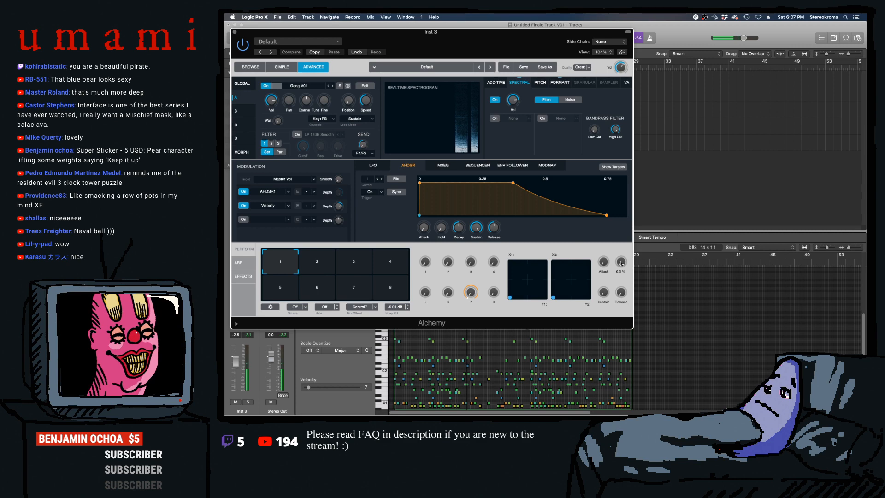
pyautogui.moveTo(605, 292); pyautogui.dragTo(613, 247)
pyautogui.moveTo(604, 297); pyautogui.dragTo(634, 193)
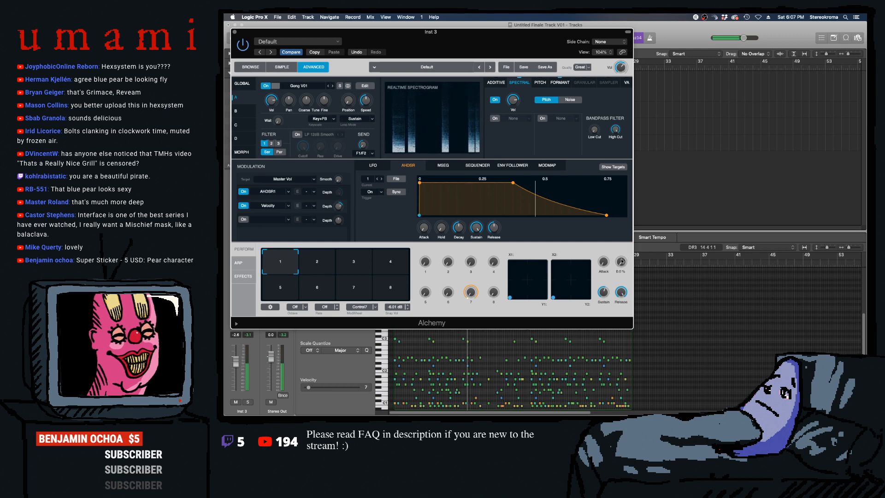
pyautogui.moveTo(604, 261)
pyautogui.mouseDown()
pyautogui.moveTo(606, 228)
pyautogui.moveTo(604, 273)
pyautogui.mouseUp()
# - Lengthen the gong's AHDSR decay to about 6.5 s and release to about 20 s at full sustain, and close Alchemy
pyautogui.moveTo(513, 184); pyautogui.dragTo(603, 184)
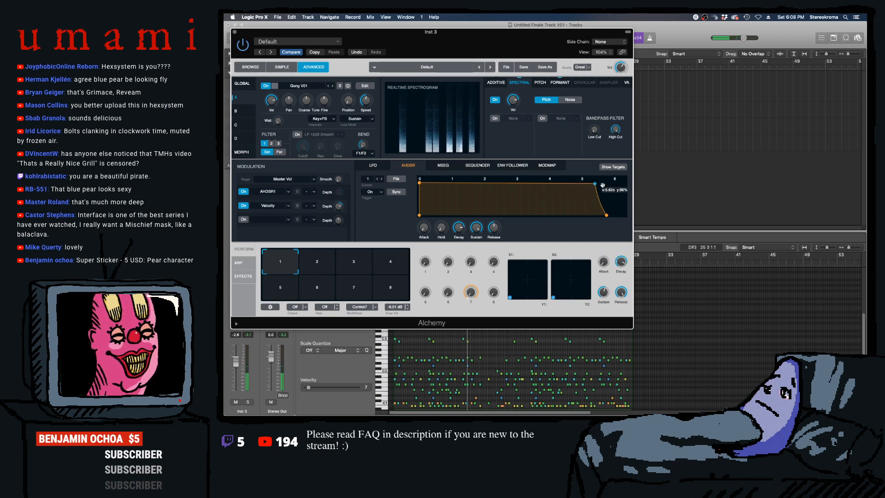
pyautogui.moveTo(606, 216); pyautogui.dragTo(623, 215)
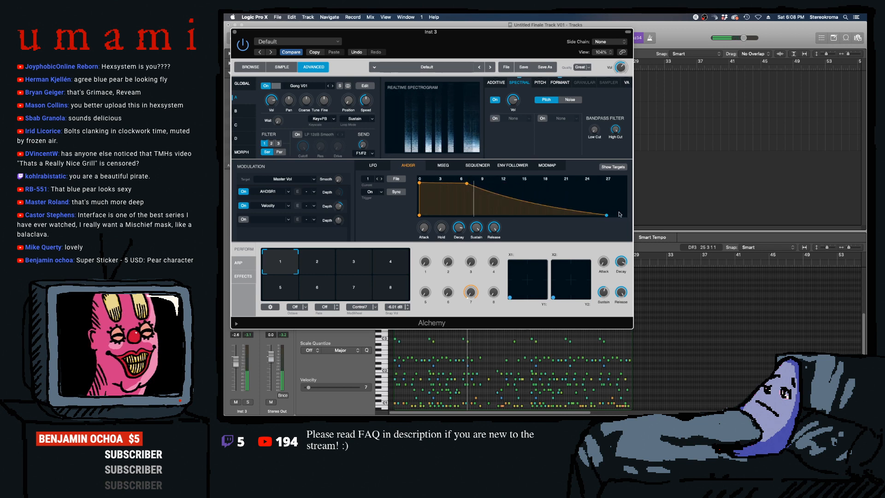
pyautogui.moveTo(467, 189)
pyautogui.mouseDown()
pyautogui.moveTo(456, 189)
pyautogui.moveTo(465, 183)
pyautogui.mouseUp()
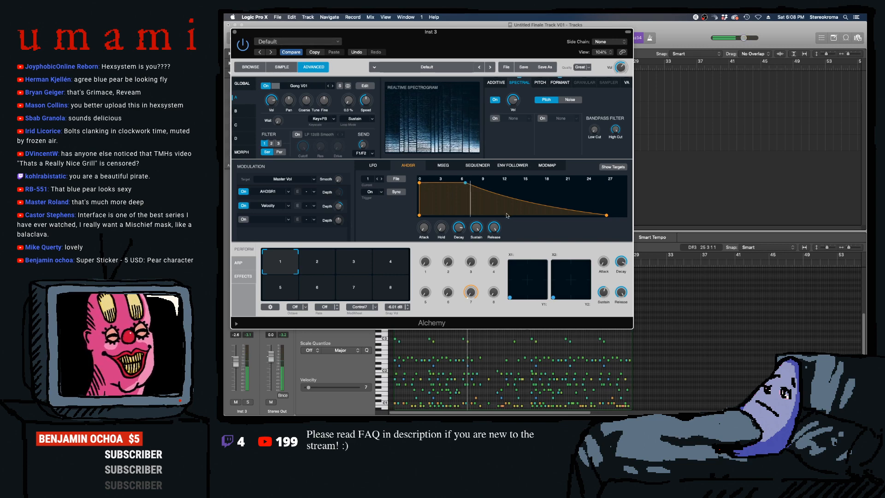
pyautogui.click(234, 32)
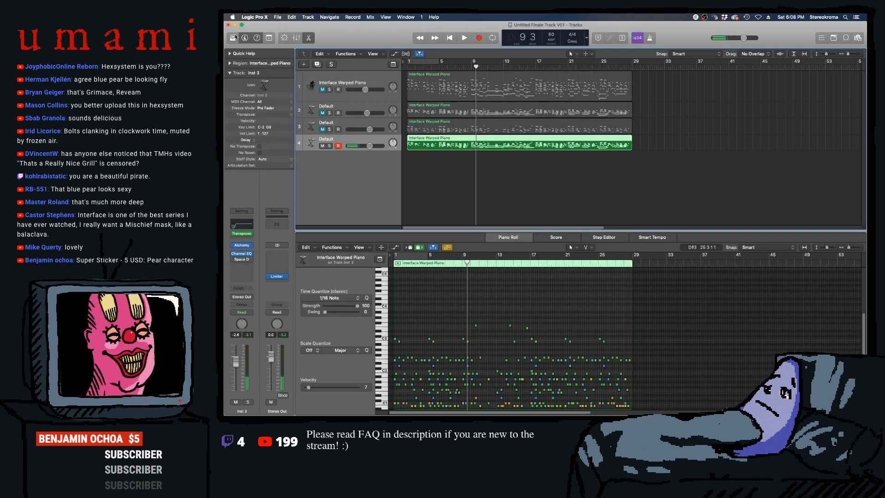
# - In track 3's Elevator Beep V01 Alchemy, set the AHDSR hold to about 6.6 s, lengthen decay and release, and close the plug-in
pyautogui.click(355, 123)
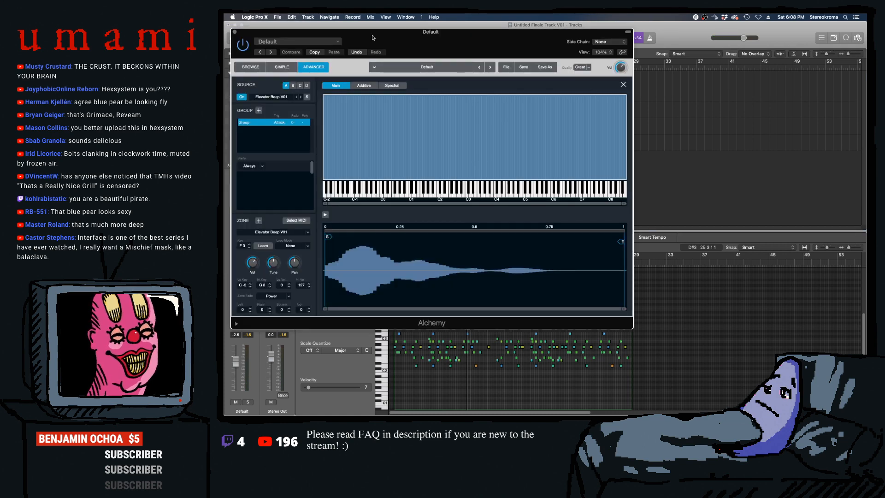
pyautogui.click(623, 85)
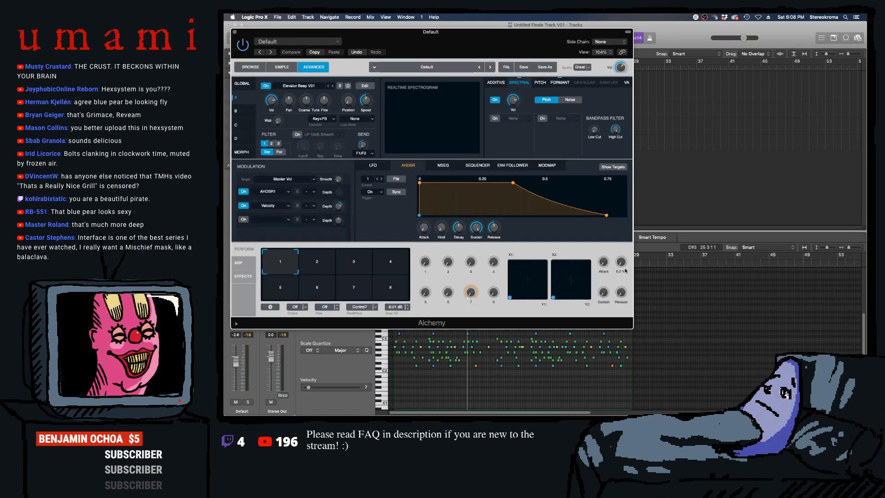
pyautogui.moveTo(513, 183); pyautogui.dragTo(570, 183)
pyautogui.moveTo(487, 232); pyautogui.dragTo(496, 210)
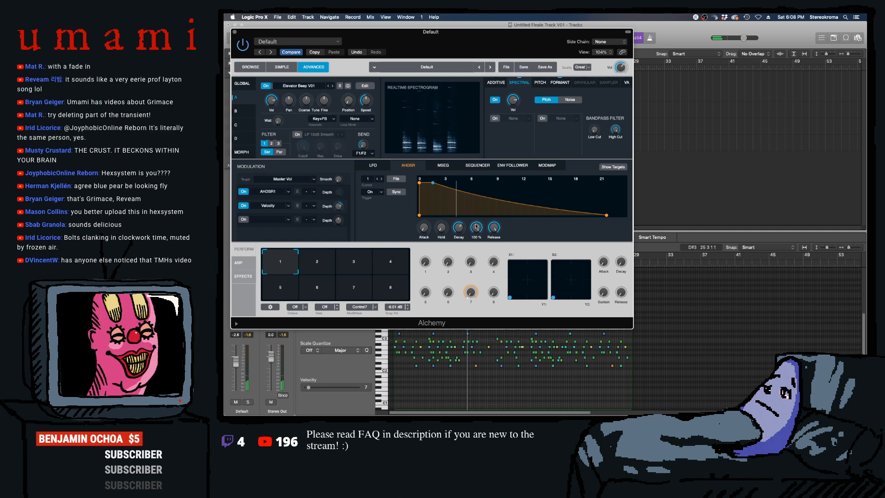
pyautogui.moveTo(441, 228); pyautogui.dragTo(453, 185)
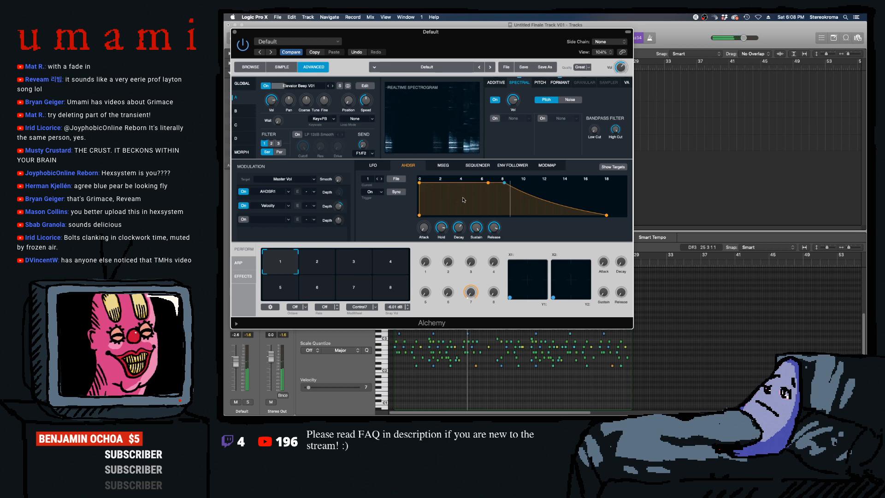
pyautogui.click(235, 33)
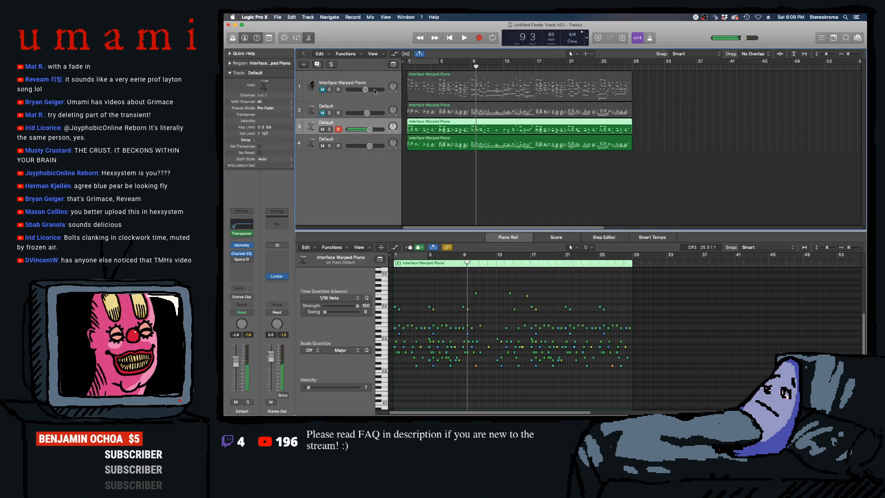
# - Listen to track 3 soloed, inspect its Space Designer reverb settings, and release the solo
pyautogui.click(330, 129)
pyautogui.press('space')
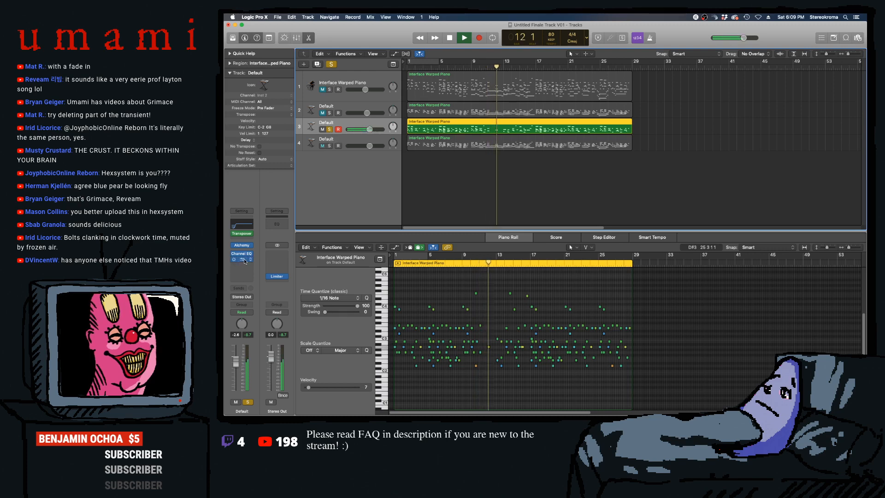
pyautogui.click(244, 260)
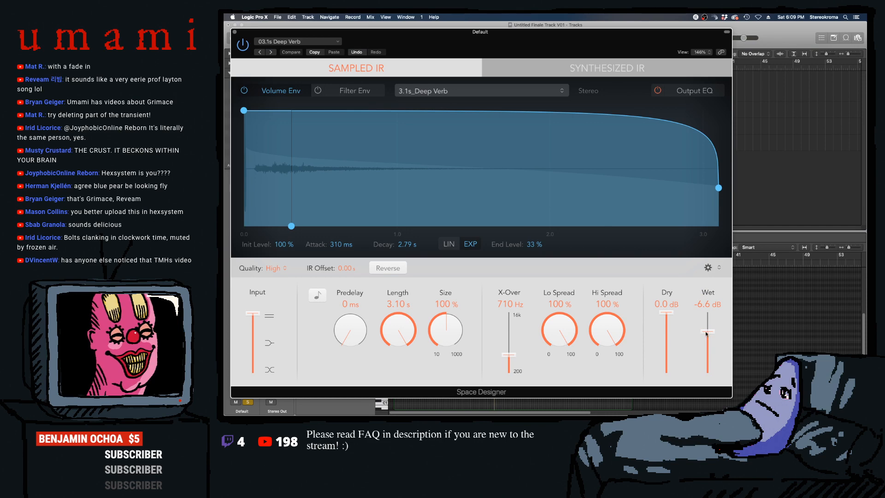
pyautogui.click(234, 32)
pyautogui.click(329, 130)
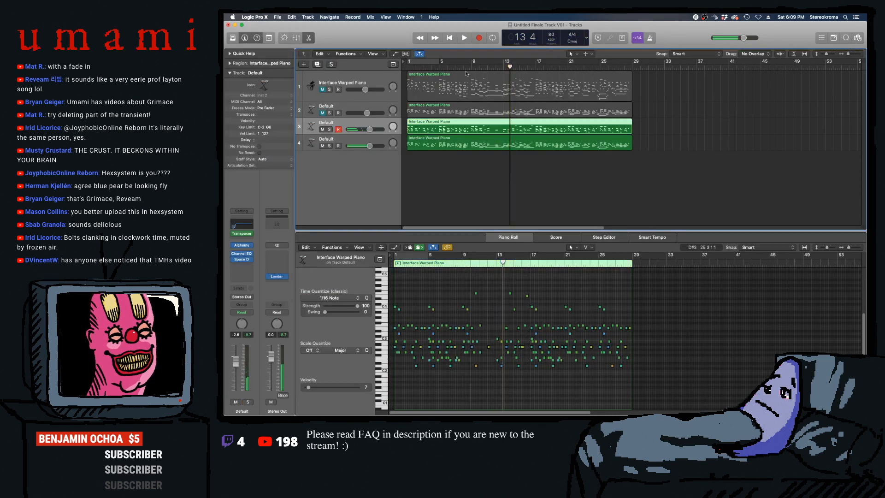
# - Listen to the gong on track 4 soloed from the start, and bring track 3 back in by releasing the solo
pyautogui.click(439, 67)
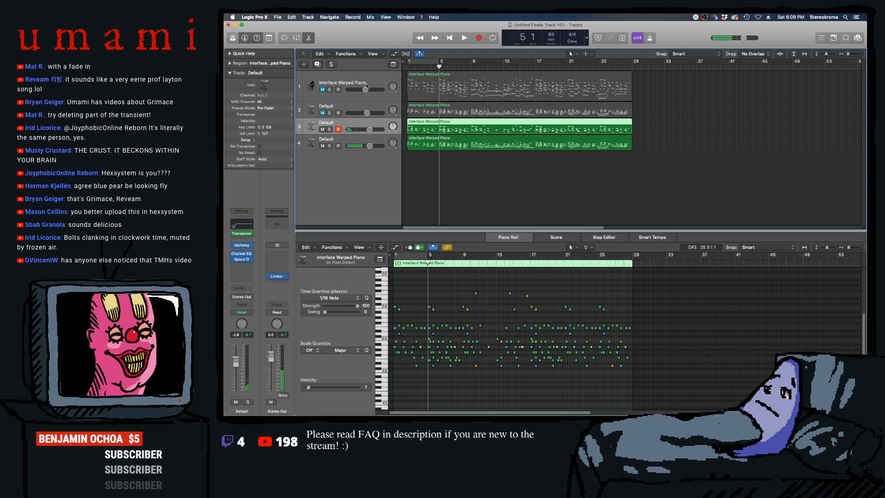
pyautogui.click(330, 147)
pyautogui.press('Return')
pyautogui.press('space')
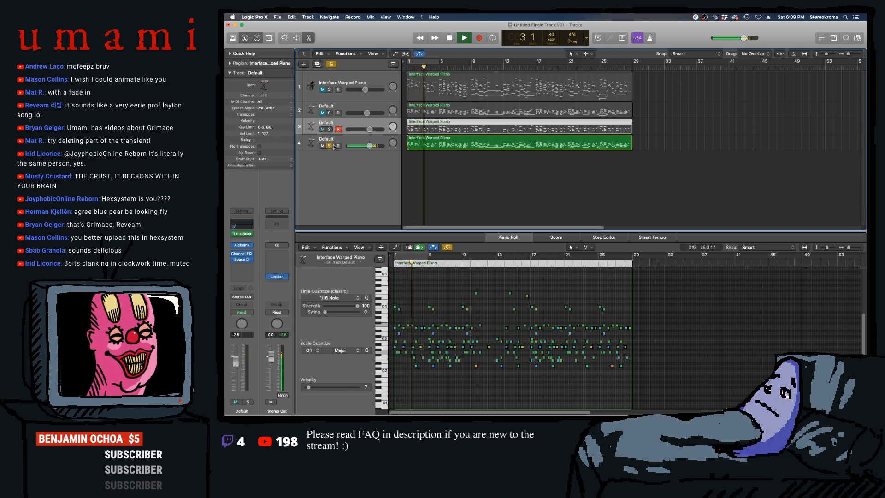
pyautogui.click(329, 147)
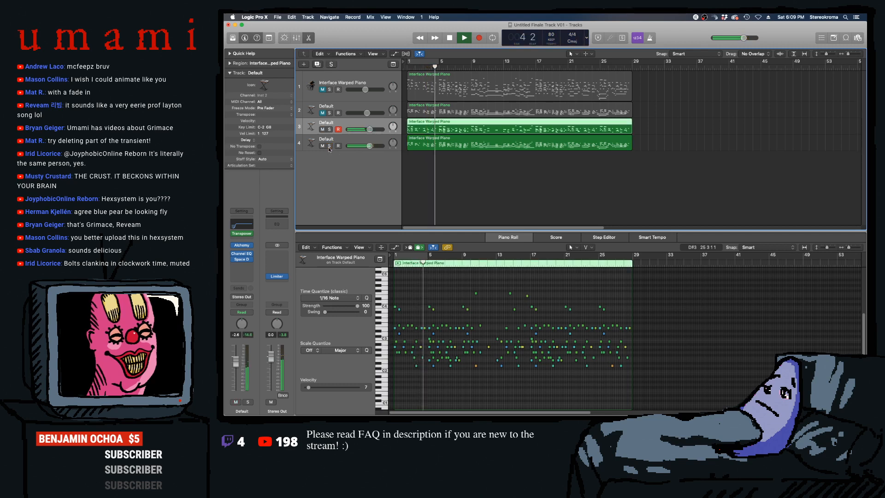
# - Set the wet level of track 4's Space Designer reverb to -9.0 dB and place its Channel EQ after the reverb
pyautogui.click(329, 141)
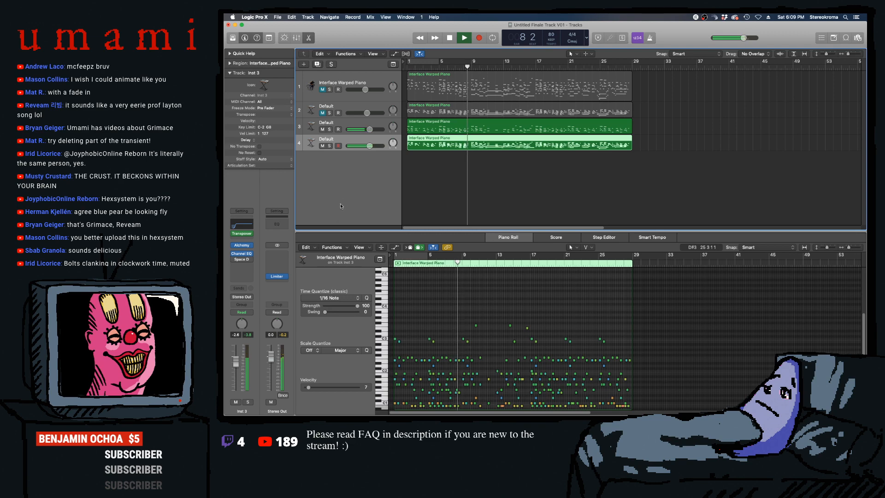
pyautogui.moveTo(242, 261)
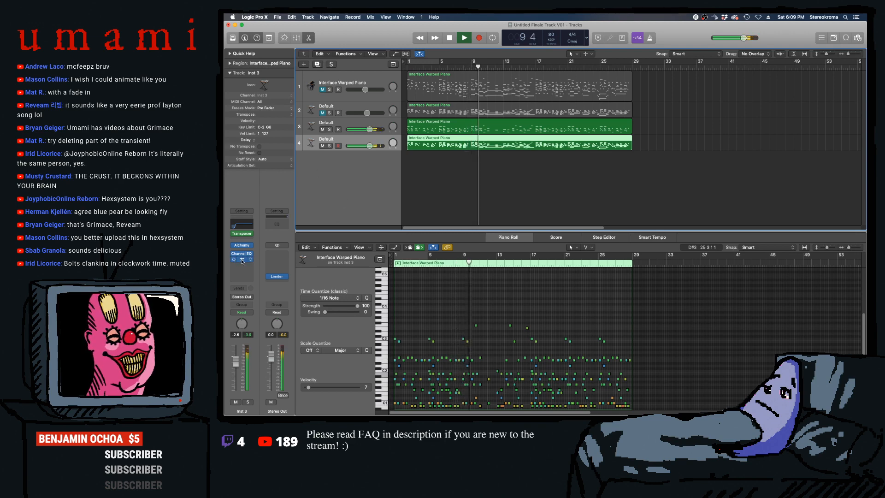
pyautogui.click(241, 261)
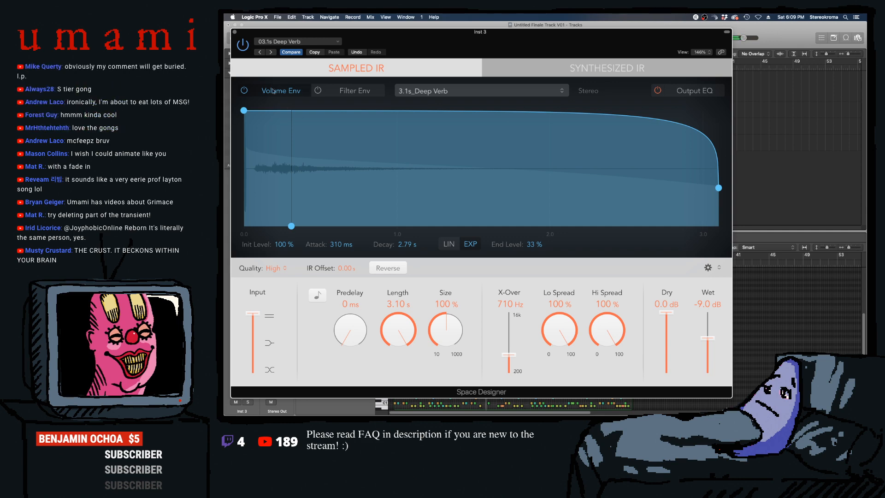
pyautogui.click(234, 32)
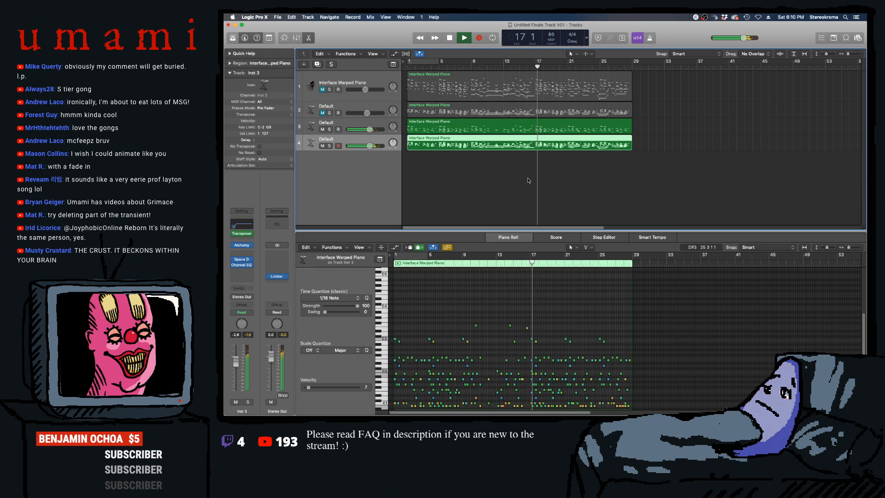
# - Lower track 4's volume to -5.7 dB, raise track 3's volume slightly, and stop playback
pyautogui.moveTo(369, 146); pyautogui.dragTo(374, 129)
pyautogui.press('space')
# - Move all notes of the track 3 region up one octave and play the arrangement from the start
pyautogui.click(431, 123)
pyautogui.click(396, 295)
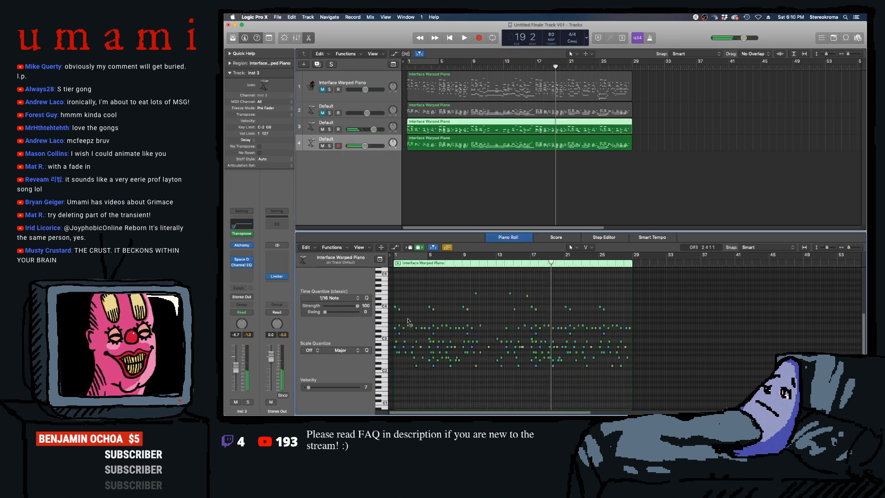
pyautogui.press('super+a')
pyautogui.moveTo(403, 329); pyautogui.dragTo(403, 297)
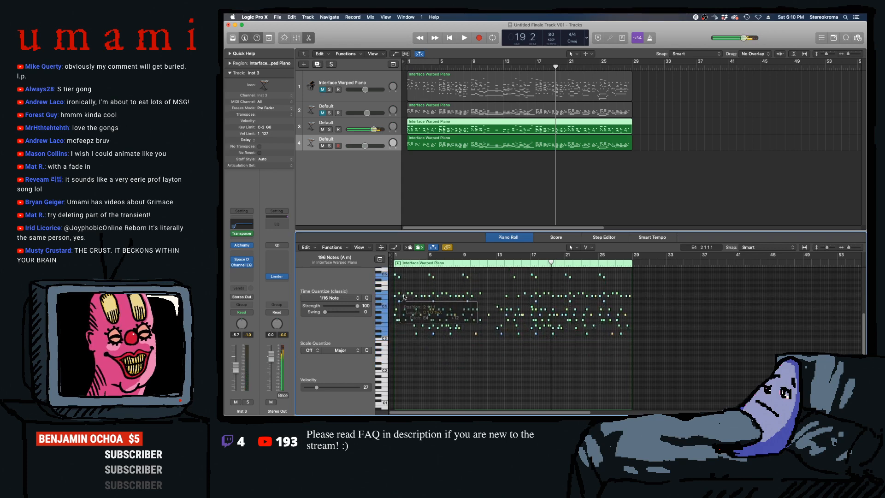
pyautogui.press('Return')
pyautogui.press('space')
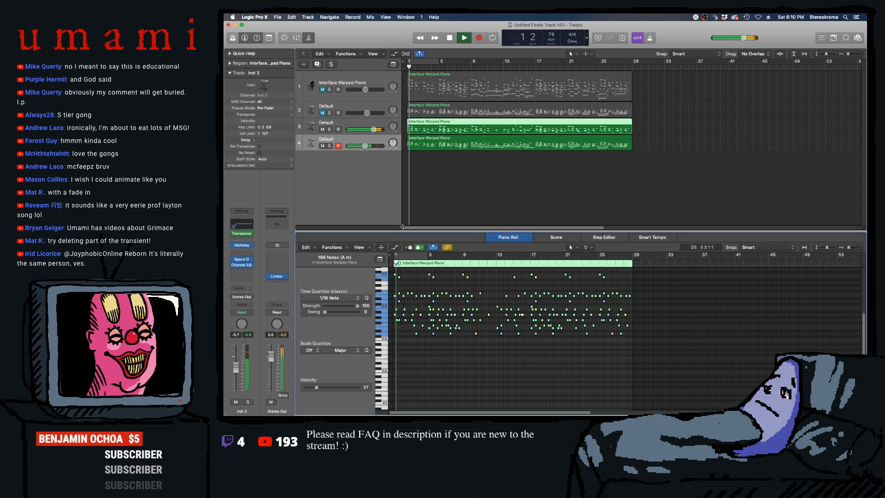
# - Lower track 3's volume to -4.2 dB and cut 5.0 dB at 1400 Hz in its Channel EQ with a Q of 0.43
pyautogui.moveTo(374, 129); pyautogui.dragTo(365, 131)
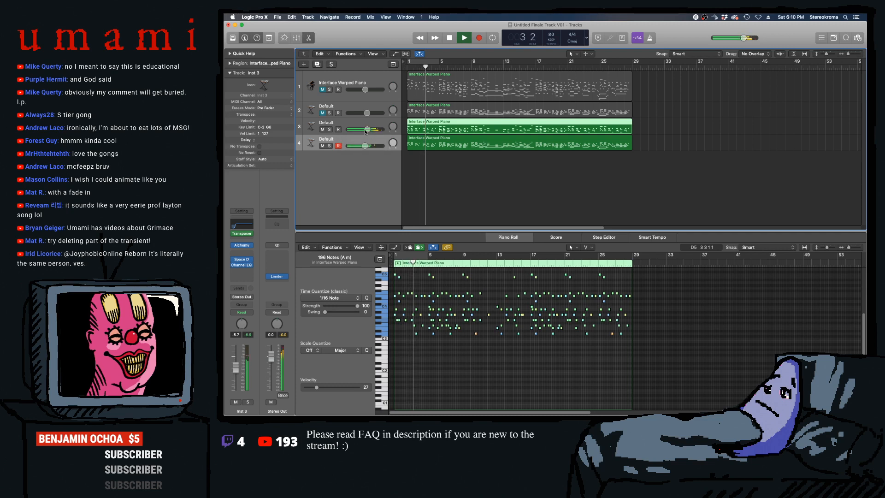
pyautogui.click(324, 124)
pyautogui.click(242, 224)
pyautogui.moveTo(466, 113); pyautogui.dragTo(428, 126)
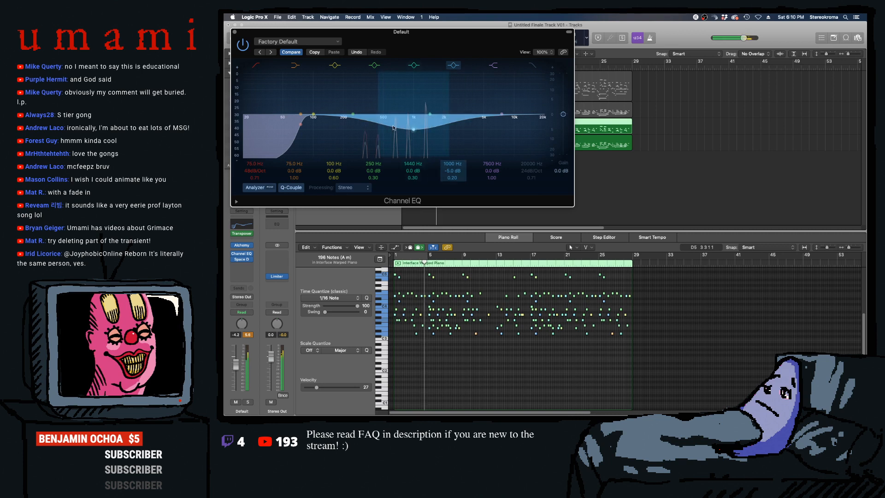
pyautogui.moveTo(453, 178)
pyautogui.mouseDown()
pyautogui.moveTo(452, 152)
pyautogui.moveTo(452, 160)
pyautogui.mouseUp()
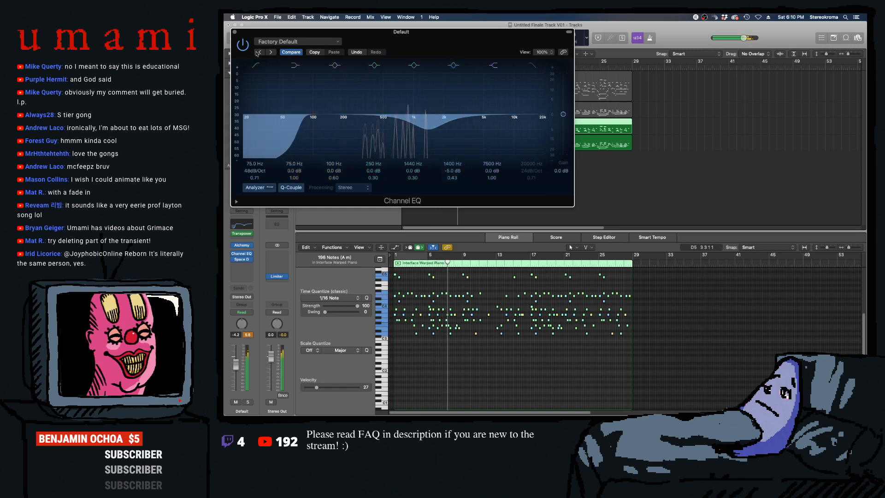
pyautogui.click(235, 32)
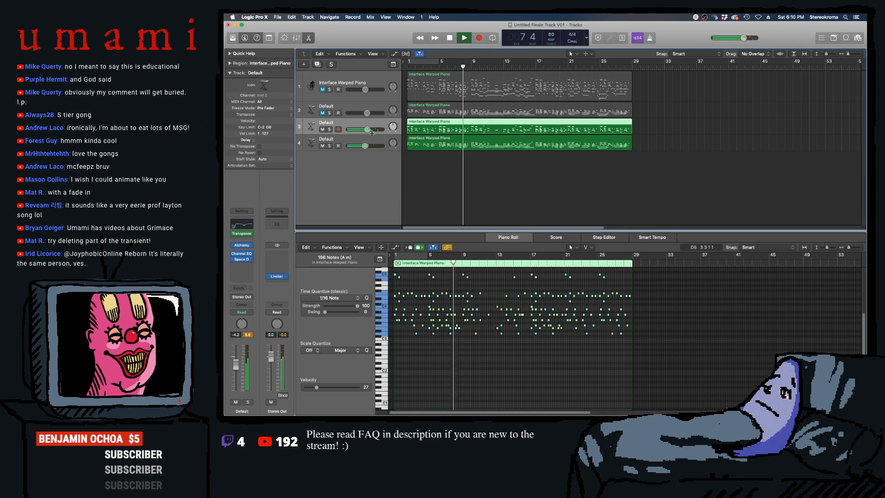
# - Unmute track 2 and set track 3's volume to -4.1 dB
pyautogui.click(330, 114)
pyautogui.click(329, 113)
pyautogui.click(322, 113)
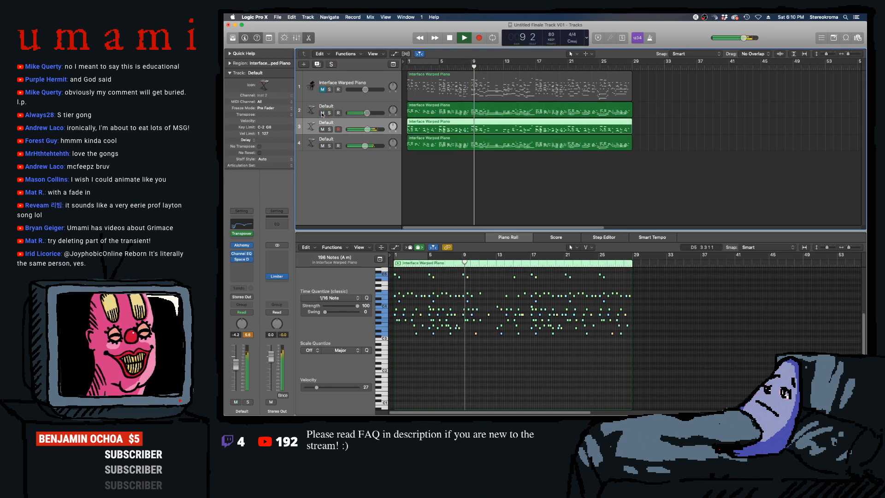
pyautogui.moveTo(370, 132); pyautogui.dragTo(368, 130)
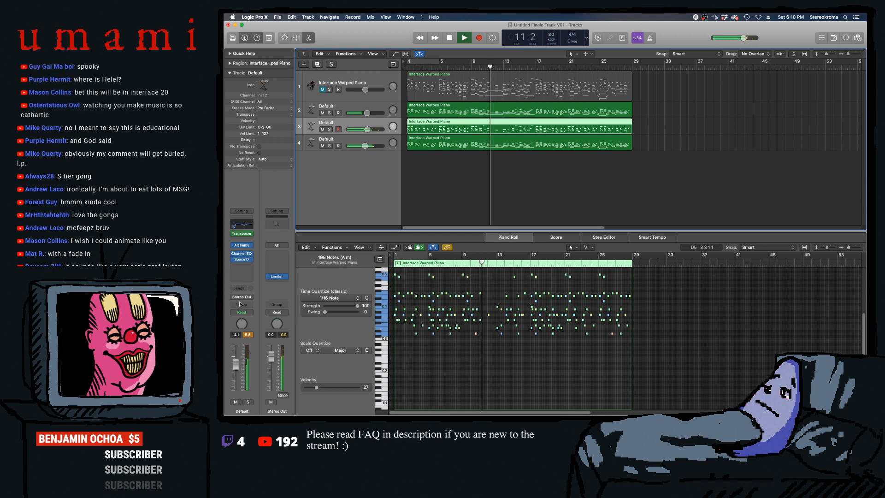
# - Add a Multipressor after track 3's reverb, lower the compression thresholds of bands 3 and 4 and the crossover between them, and stop playback
pyautogui.click(250, 266)
pyautogui.moveTo(243, 328)
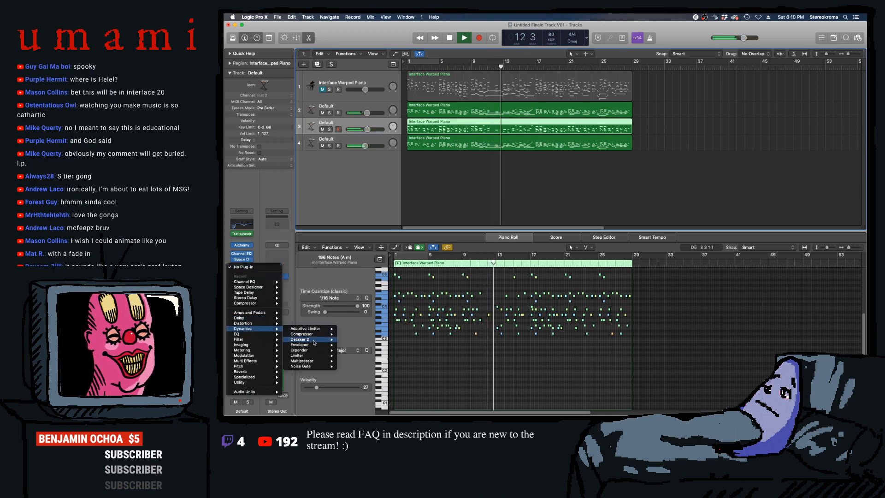
pyautogui.moveTo(297, 356)
pyautogui.click(351, 355)
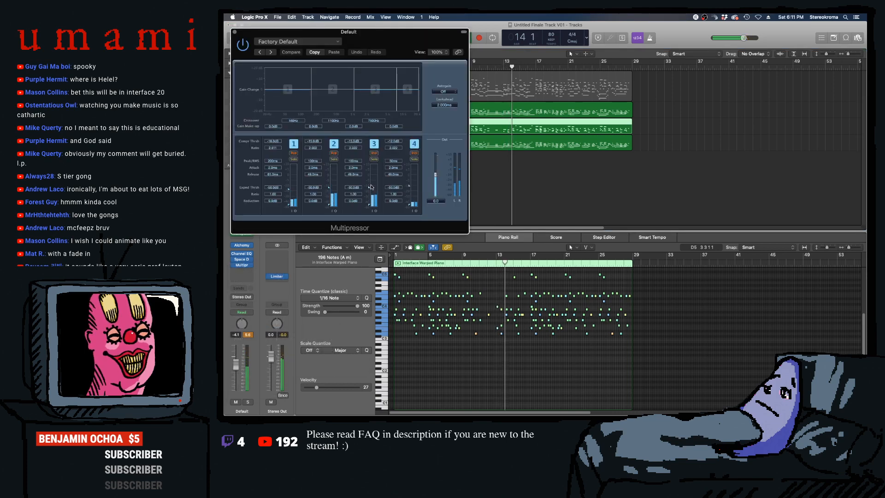
pyautogui.moveTo(409, 187); pyautogui.dragTo(370, 194)
pyautogui.moveTo(397, 102); pyautogui.dragTo(389, 101)
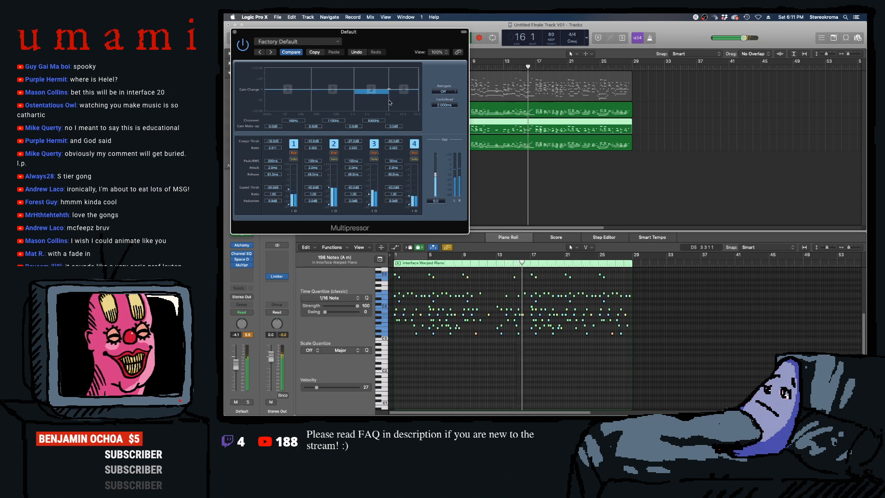
pyautogui.moveTo(409, 196); pyautogui.dragTo(409, 199)
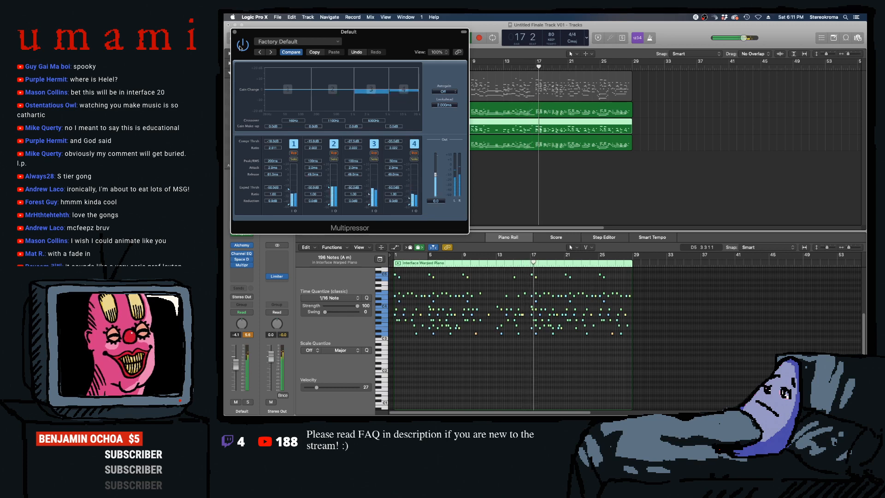
pyautogui.click(234, 31)
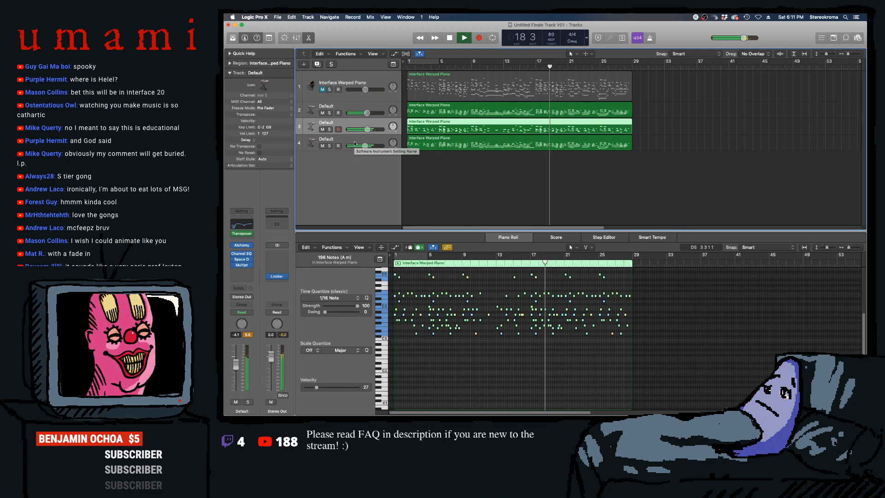
pyautogui.press('space')
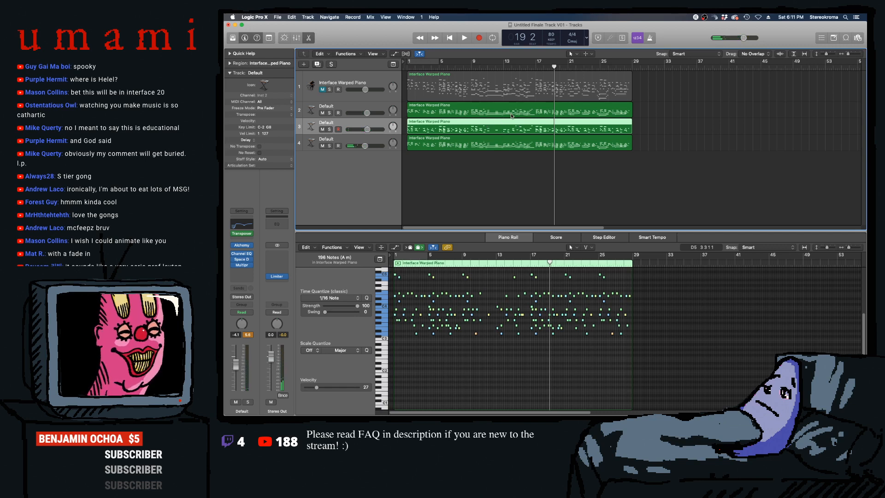
# - Move the playhead to bar 31, check track 4's Space Designer reverb, and set the low cut of its Channel EQ to 62 Hz
pyautogui.click(649, 68)
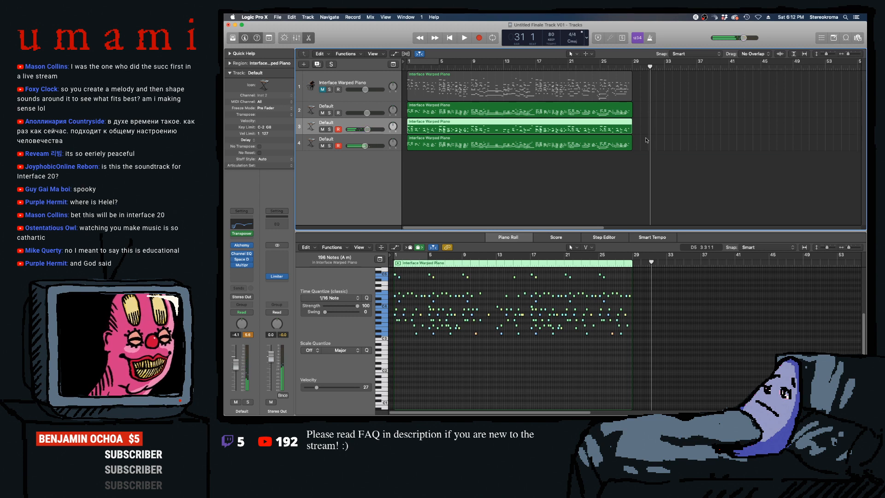
pyautogui.click(318, 150)
pyautogui.click(246, 262)
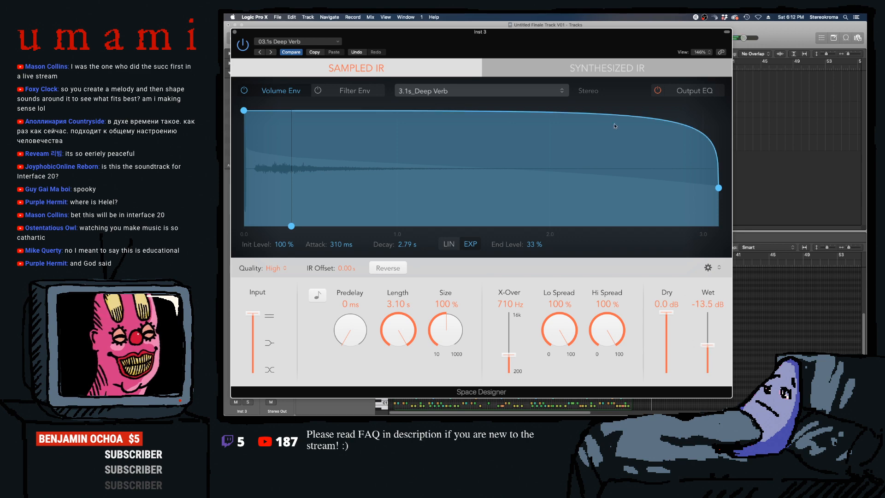
pyautogui.click(234, 32)
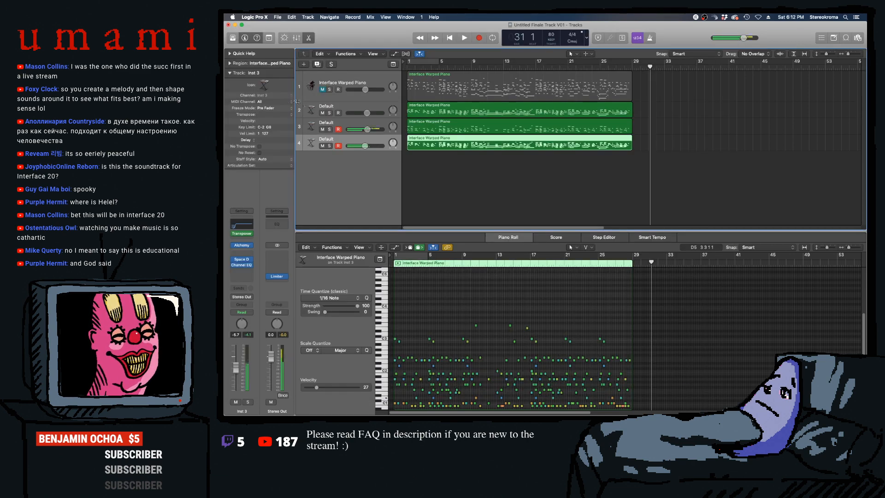
pyautogui.click(238, 226)
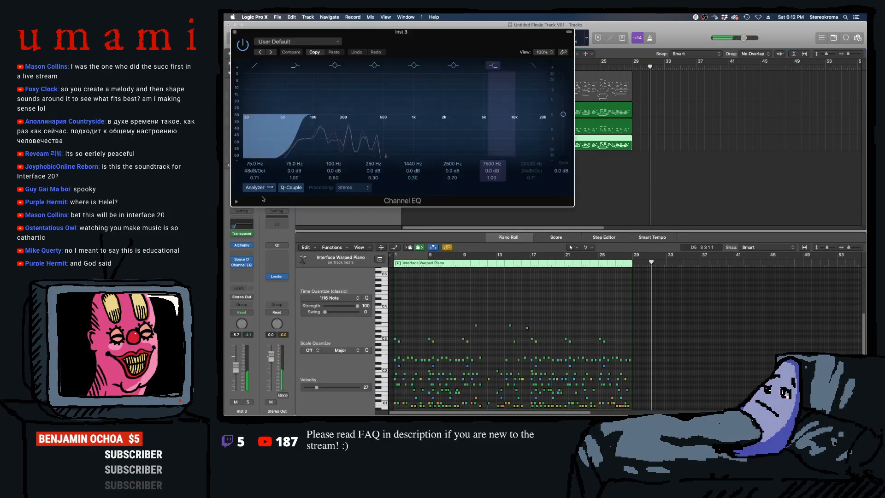
pyautogui.click(234, 32)
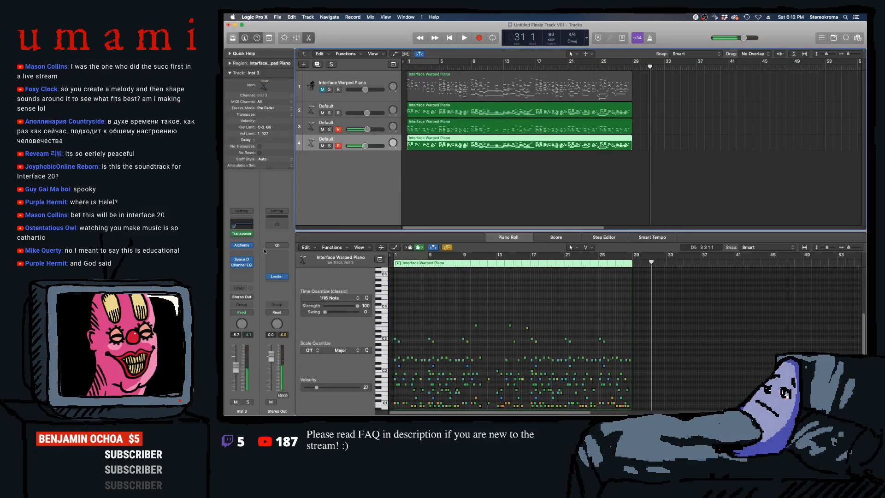
pyautogui.click(242, 266)
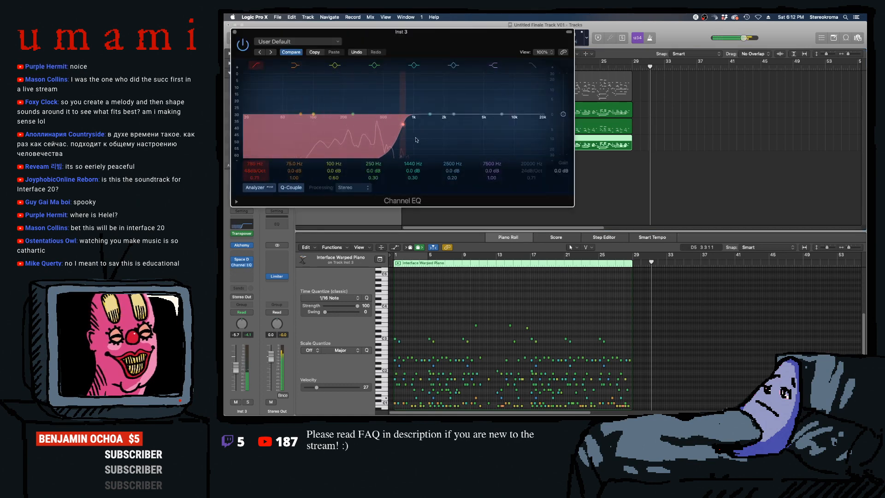
pyautogui.moveTo(360, 139); pyautogui.dragTo(296, 139)
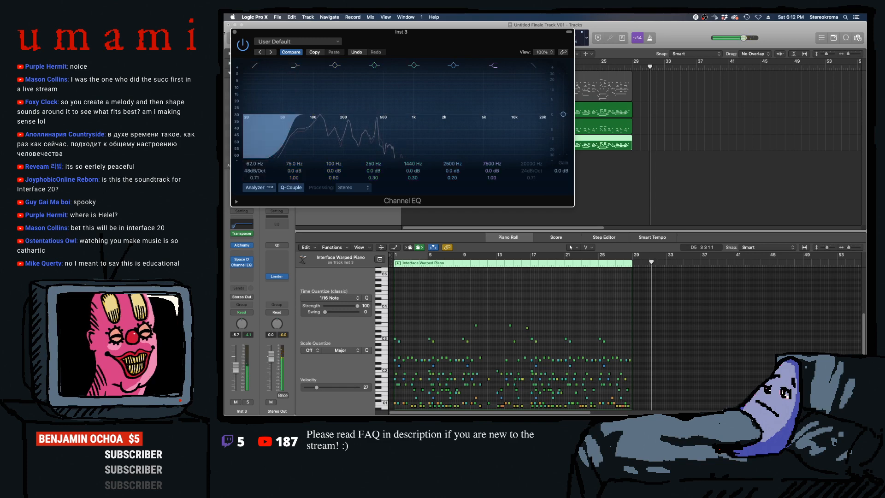
pyautogui.press('super+w')
# - Solo track 3 and move its Channel EQ behind the Multipressor, at the end of the effects chain
pyautogui.click(327, 128)
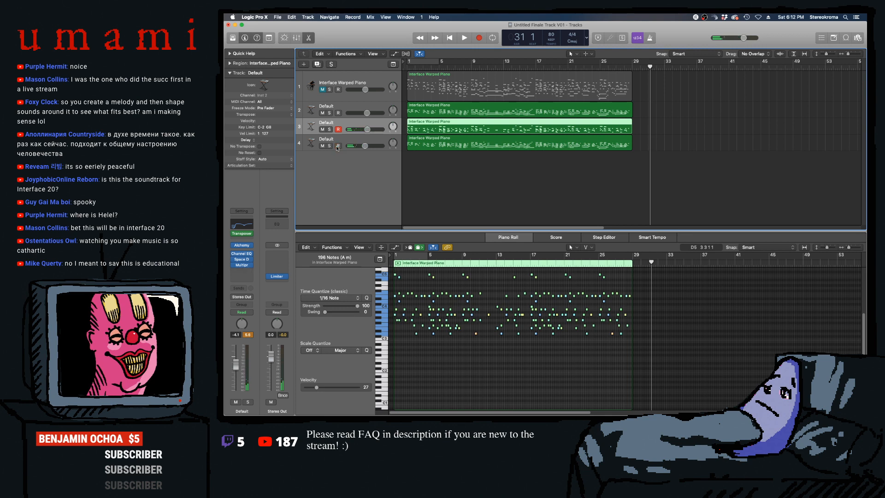
pyautogui.click(329, 129)
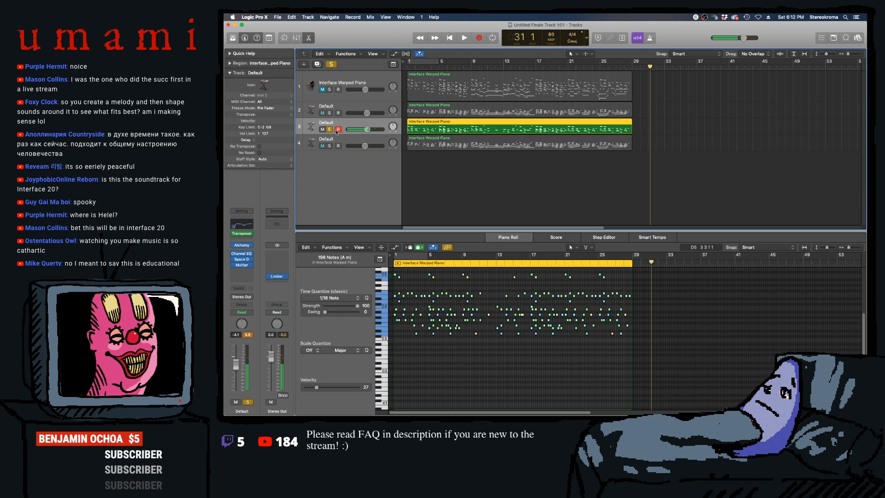
pyautogui.moveTo(244, 254); pyautogui.dragTo(244, 272)
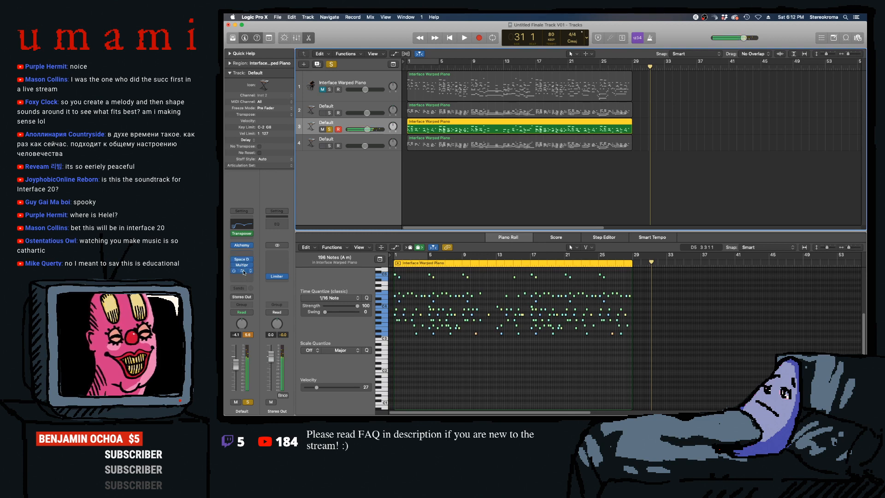
# - Raise the low cut frequency of track 3's Channel EQ and cut 6.0 dB at 180 Hz
pyautogui.click(244, 272)
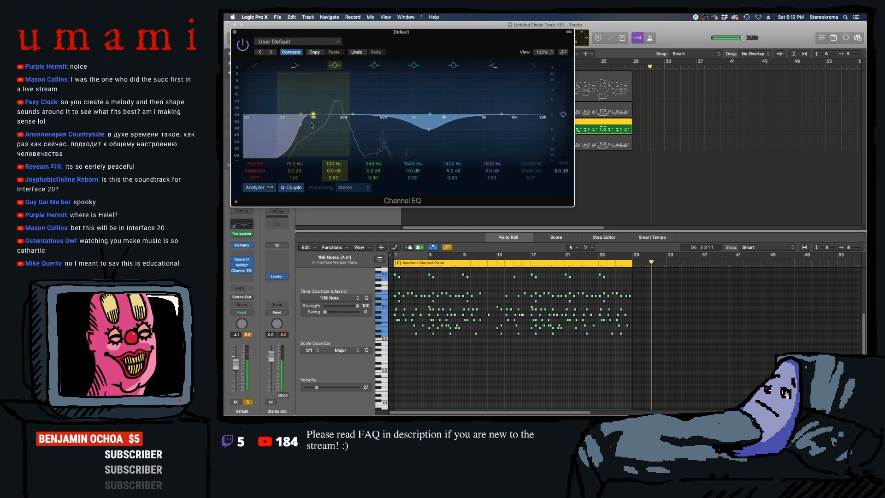
pyautogui.moveTo(306, 135); pyautogui.dragTo(338, 140)
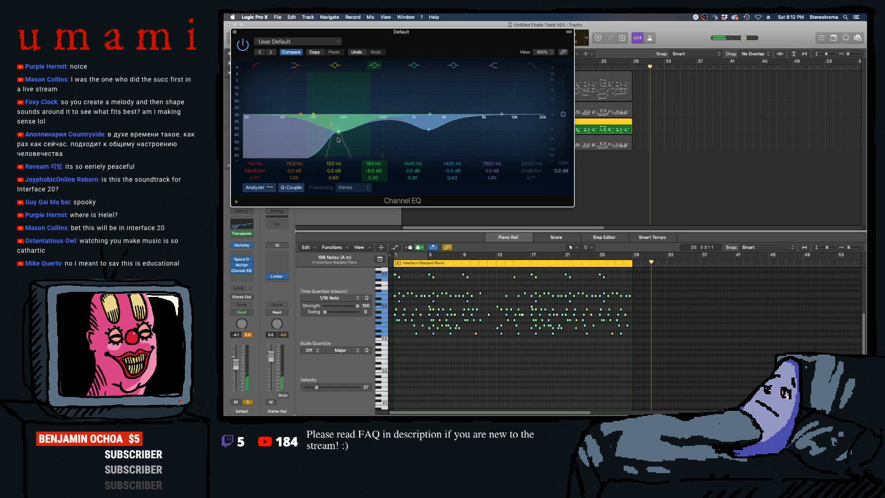
pyautogui.click(234, 31)
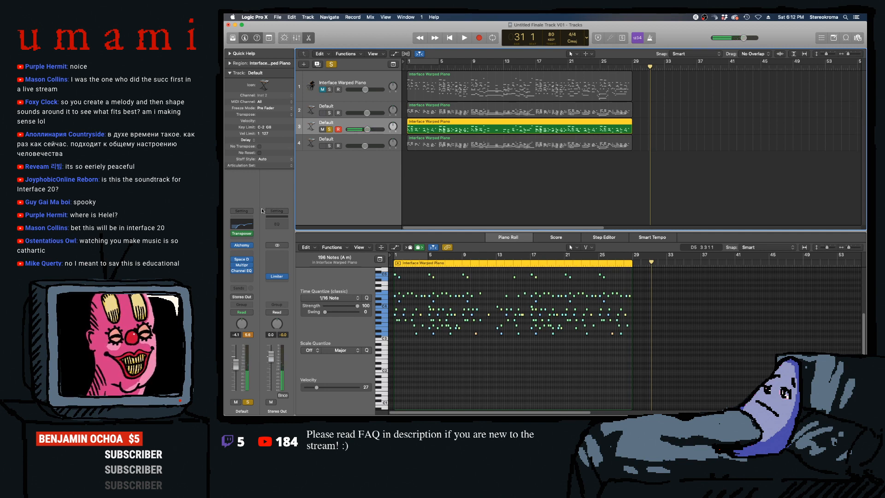
# - Solo track 4 alongside track 3, listen to both from about bar 14, and stop playback
pyautogui.click(329, 146)
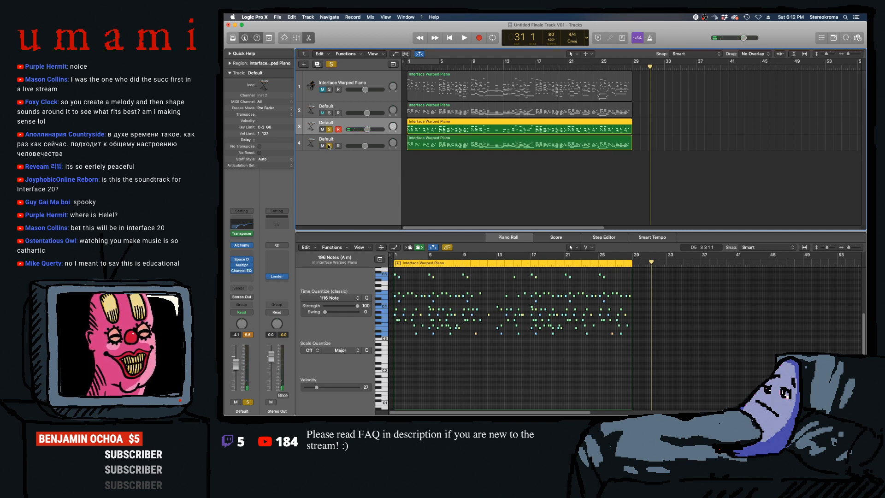
pyautogui.click(515, 68)
pyautogui.press('space')
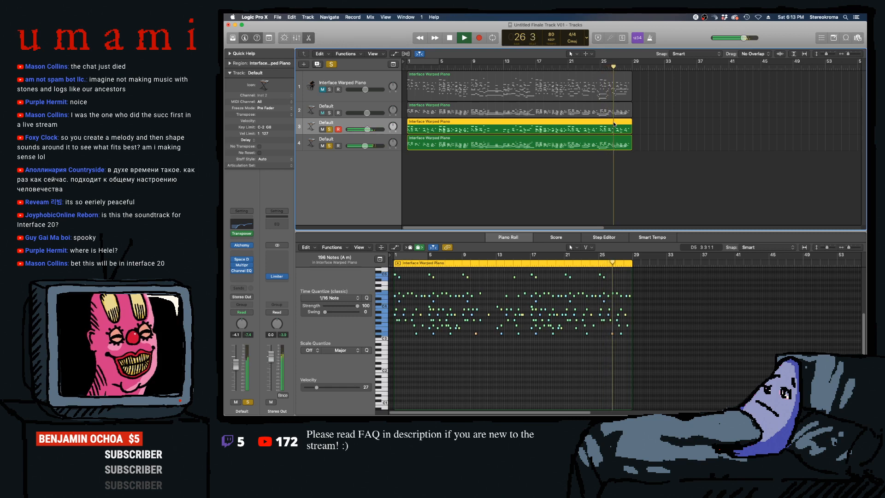
pyautogui.press('space')
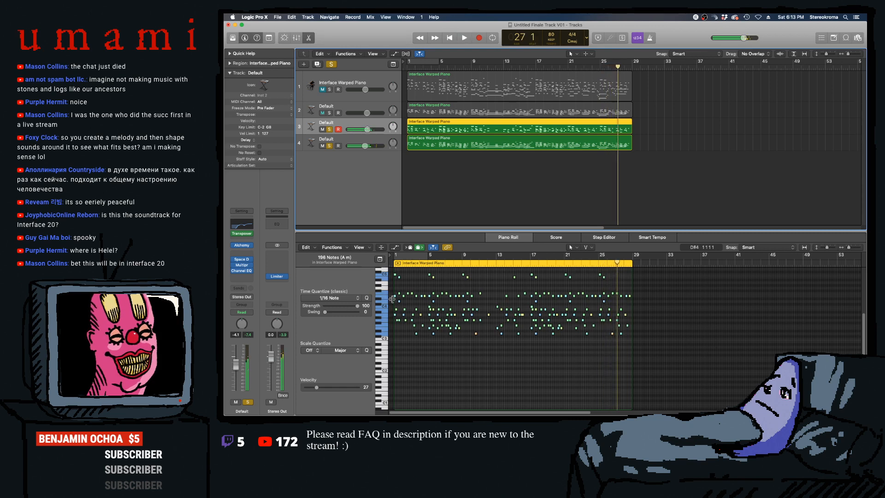
# - Move the playhead to bar 30 and record-enable track 4 alongside track 3
pyautogui.click(391, 264)
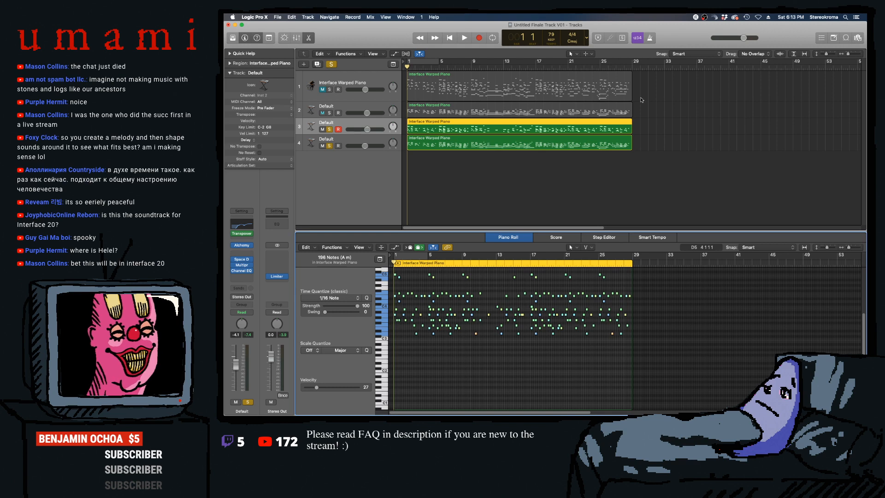
pyautogui.click(640, 67)
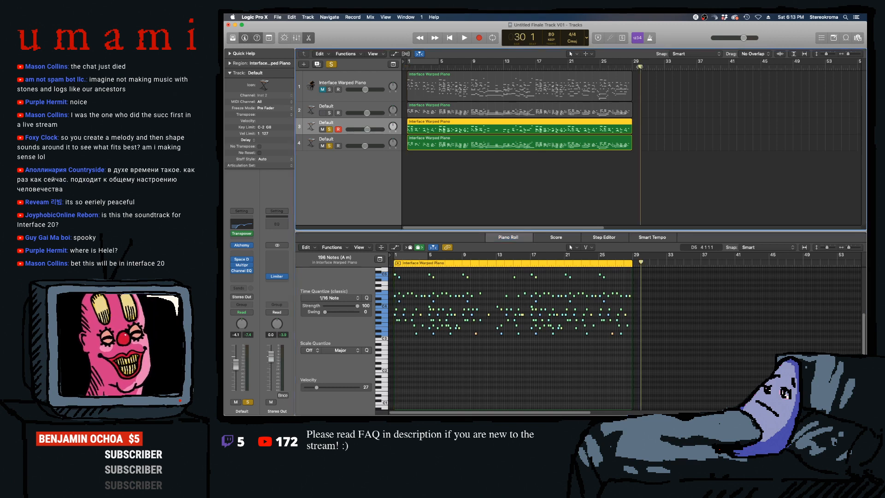
pyautogui.click(649, 37)
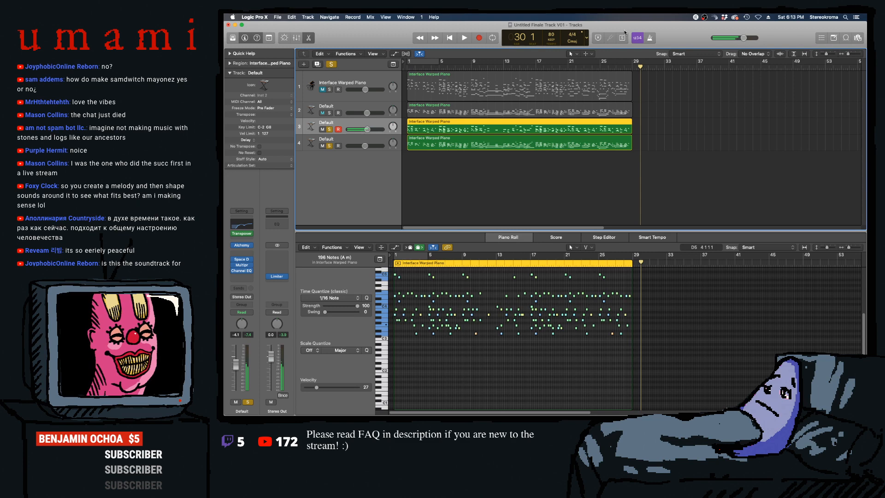
pyautogui.click(339, 145)
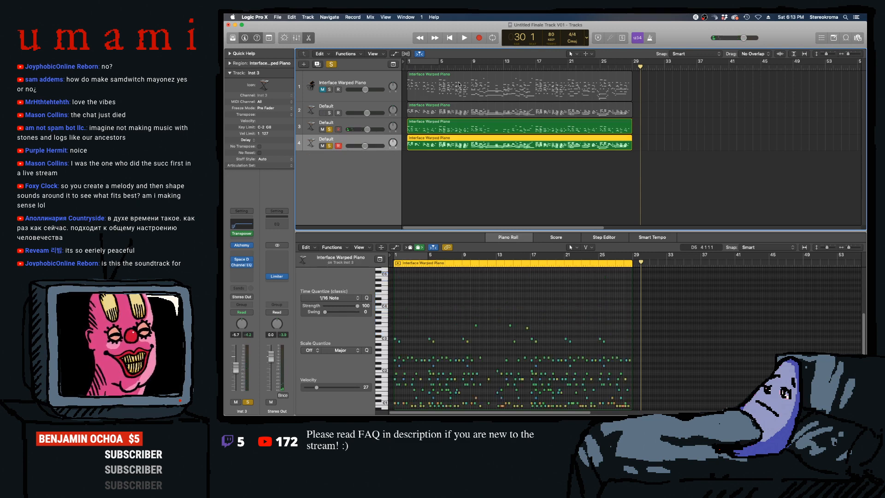
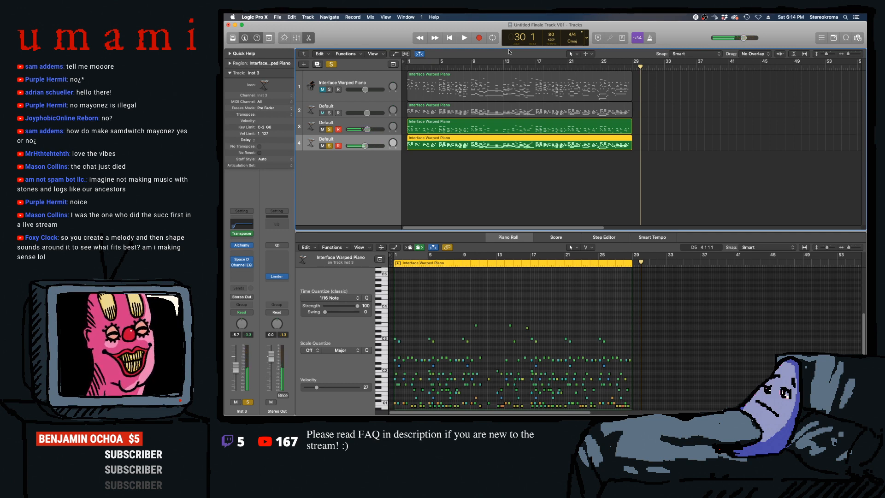
# - Group the two Default tracks 3 and 4 into a summing track stack
pyautogui.click(343, 128)
pyautogui.keyDown('shift'); pyautogui.click(341, 142); pyautogui.keyUp('shift')
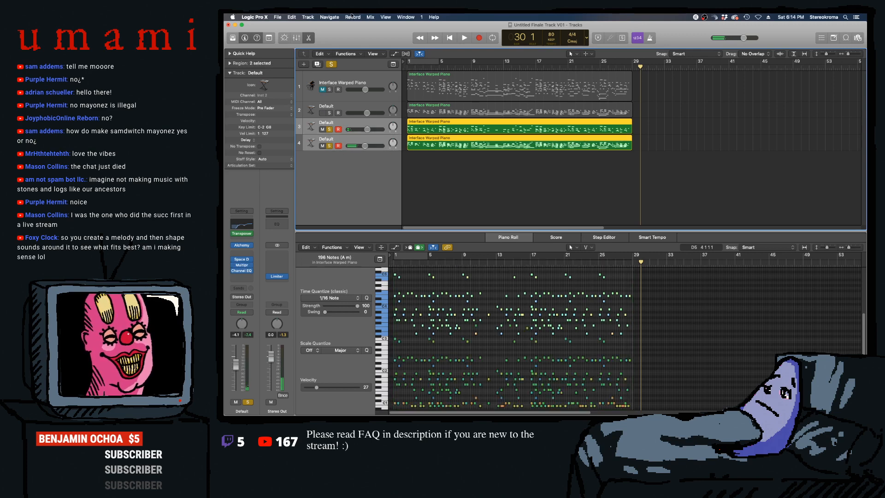
pyautogui.click(330, 17)
pyautogui.moveTo(307, 17)
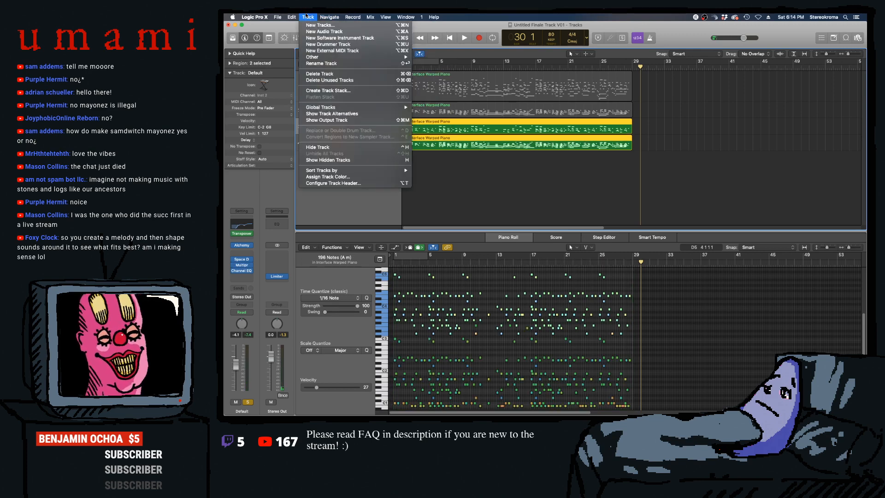
pyautogui.click(343, 92)
pyautogui.click(598, 79)
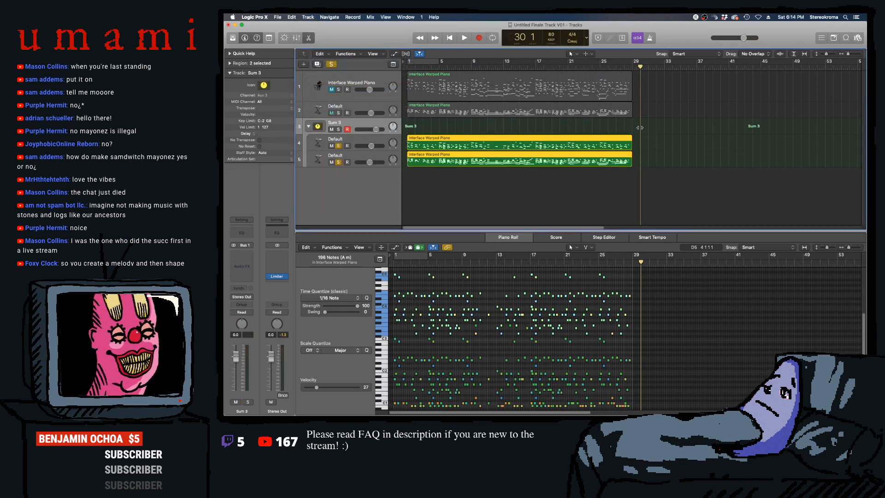
# - Insert a stereo Pedalboard on Sum 3 and add the Tru-Tape Delay pedal to it
pyautogui.click(254, 255)
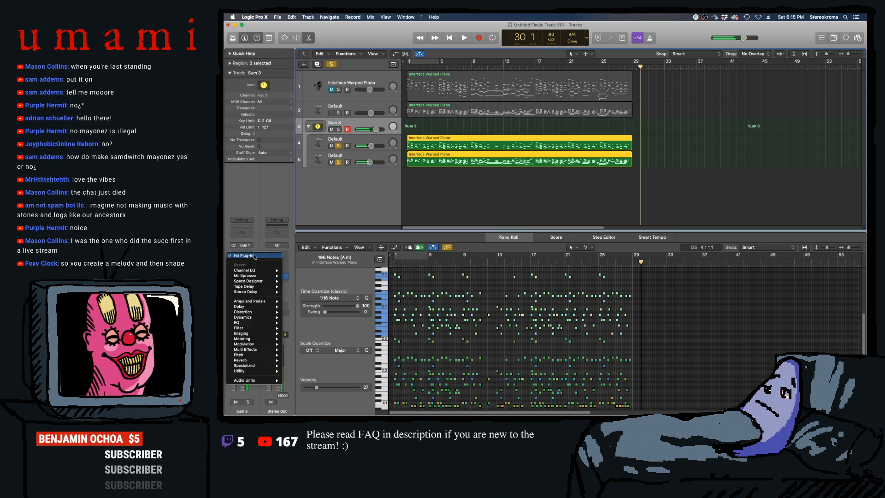
pyautogui.moveTo(253, 307)
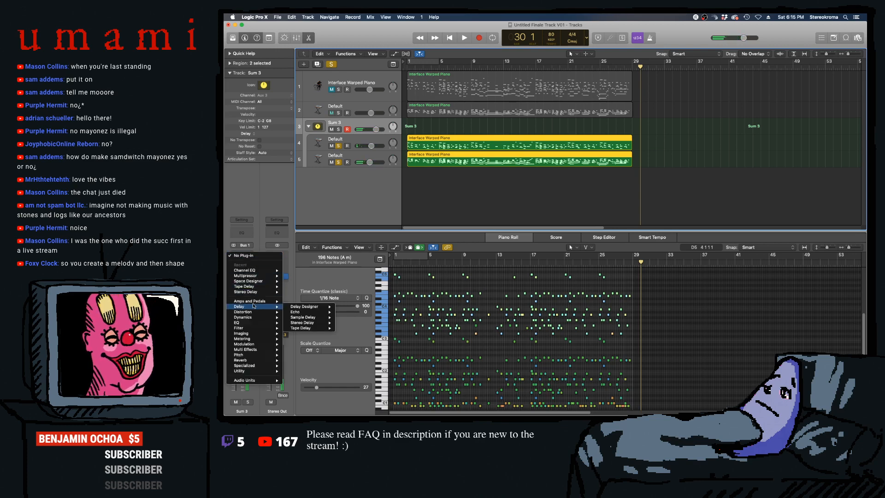
pyautogui.moveTo(305, 312)
pyautogui.click(357, 312)
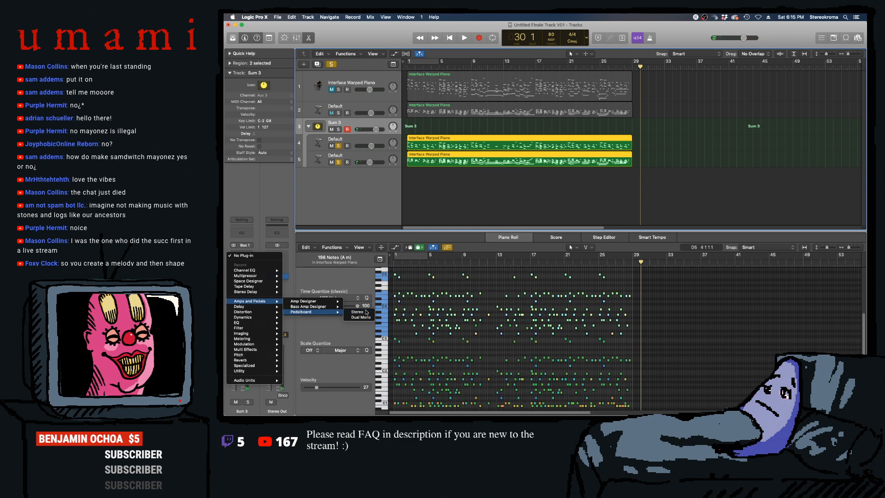
pyautogui.scroll(-10, 562, 133)
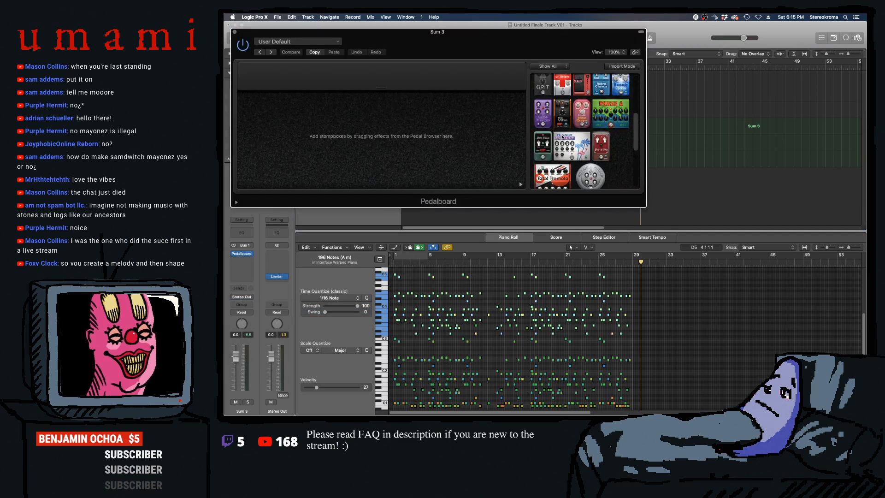
pyautogui.moveTo(588, 146); pyautogui.dragTo(360, 151)
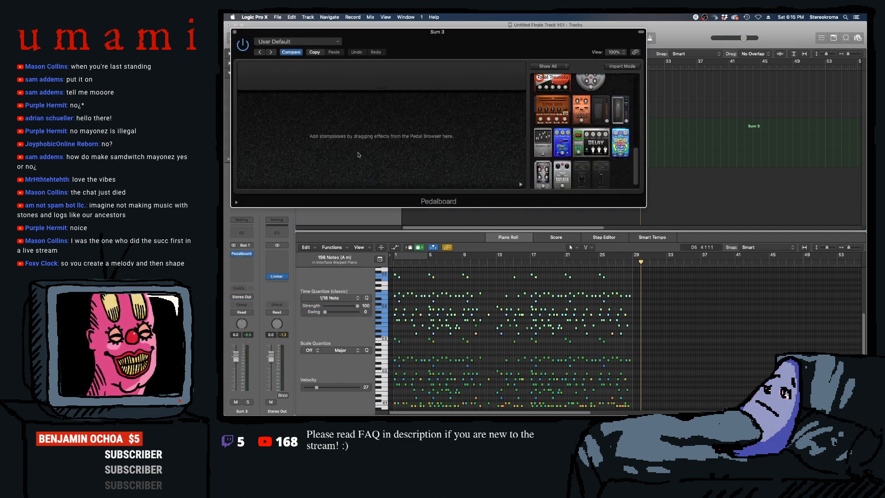
# - Turn on sync and adjust the mix of the Tru-Tape Delay, try a Spring Box pedal, remove it, and close the Pedalboard
pyautogui.click(254, 162)
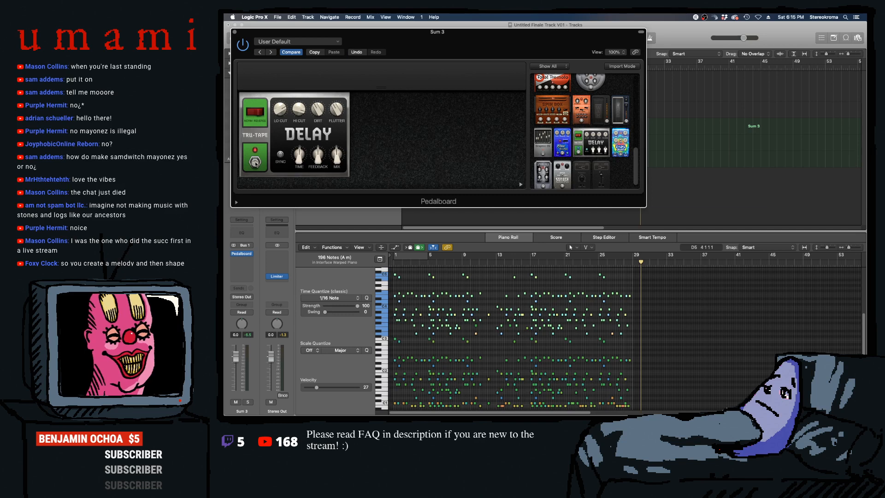
pyautogui.click(280, 154)
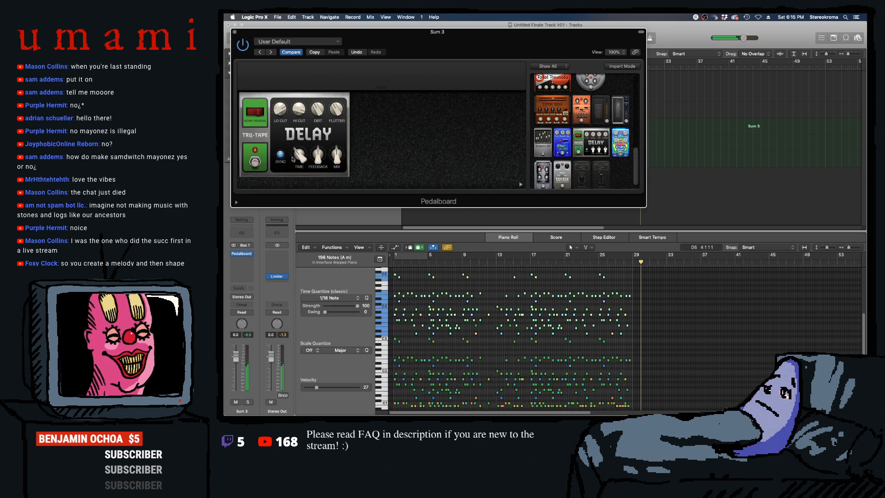
pyautogui.moveTo(343, 159)
pyautogui.moveTo(342, 160); pyautogui.dragTo(342, 167)
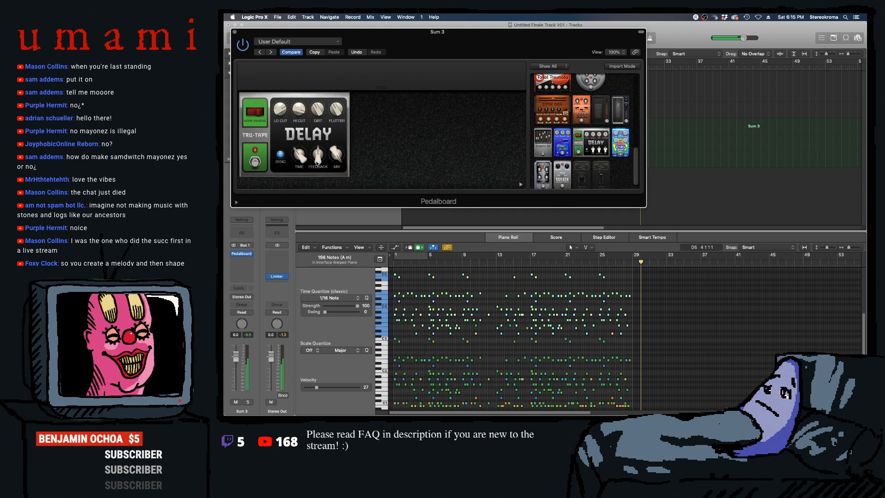
pyautogui.moveTo(295, 151); pyautogui.dragTo(296, 151)
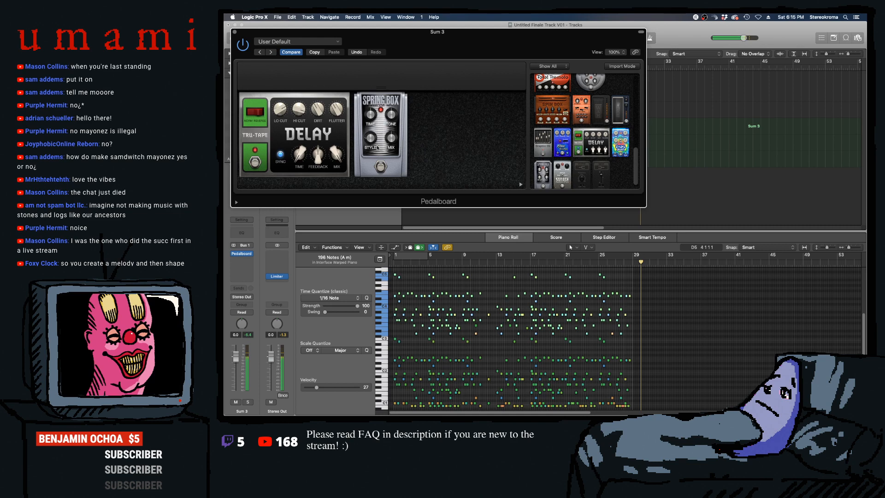
pyautogui.moveTo(394, 138); pyautogui.dragTo(368, 73)
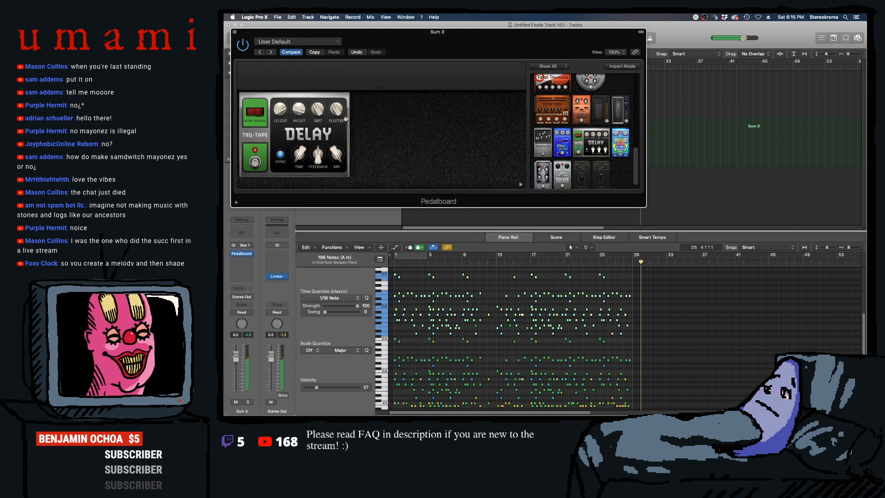
pyautogui.click(234, 32)
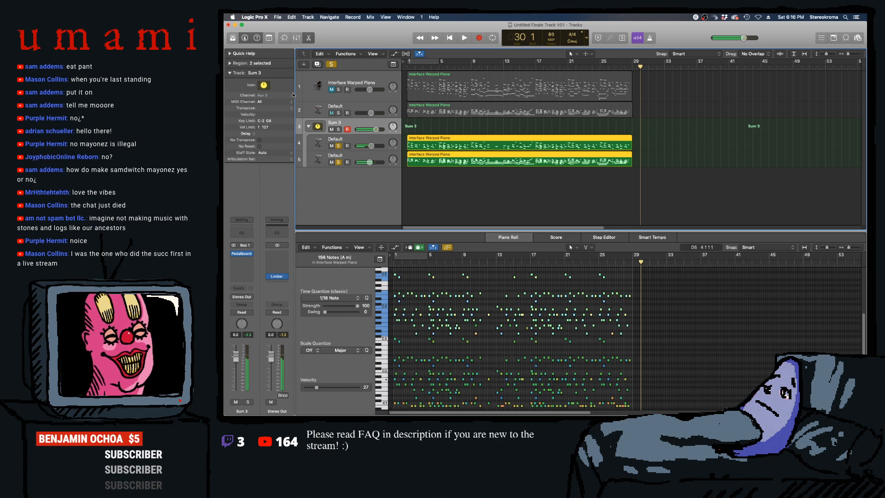
# - Play the project from the beginning and delete the Default track 2 above the Sum 3 stack
pyautogui.click(496, 219)
pyautogui.press('space')
pyautogui.press('Return')
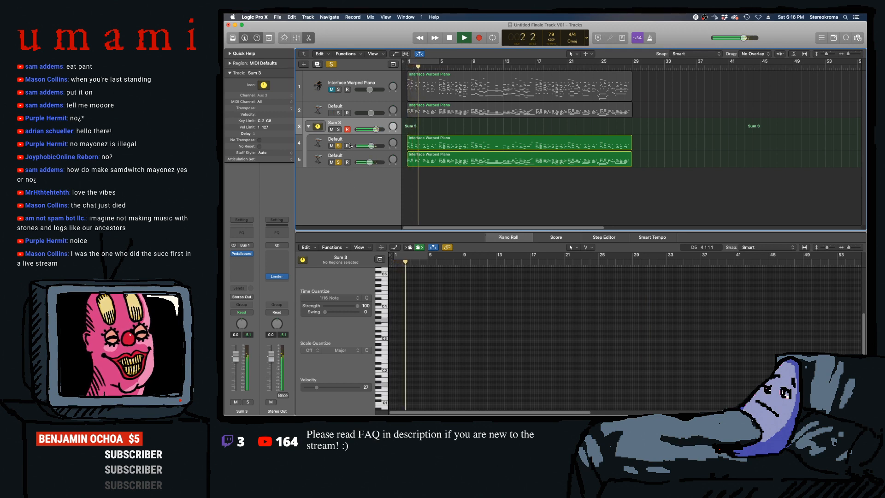
pyautogui.click(333, 109)
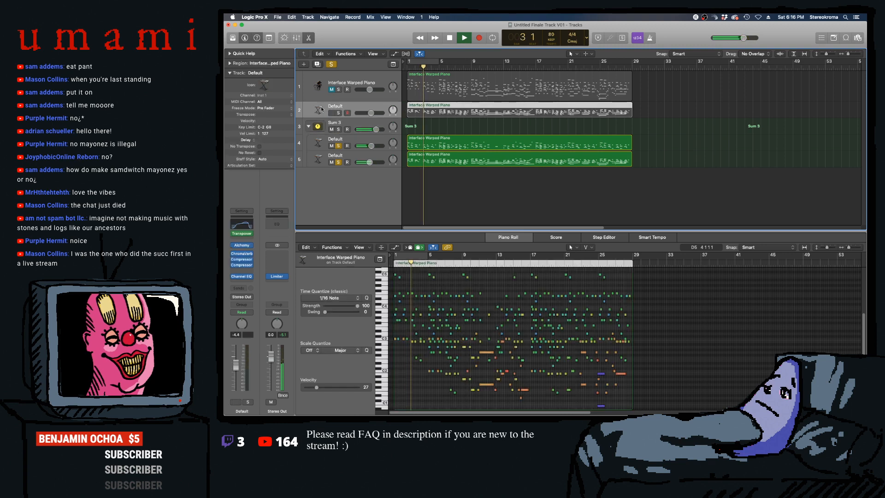
pyautogui.press('super+BackSpace')
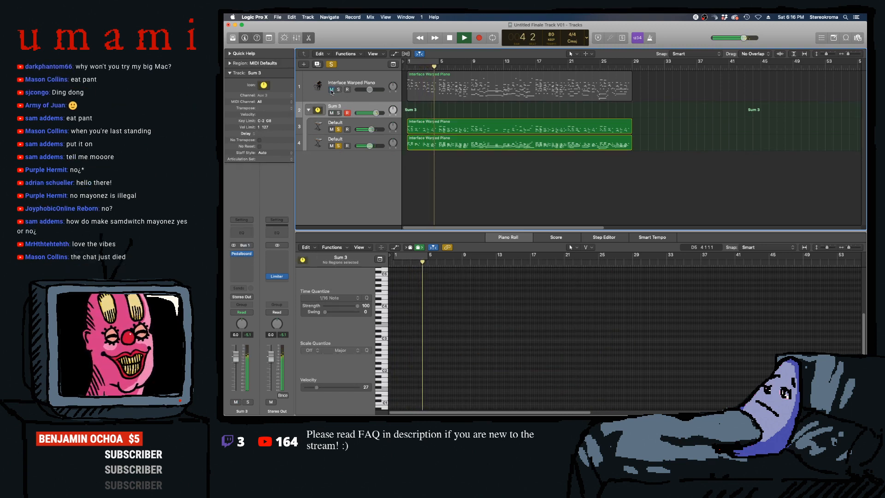
# - Unmute and solo Interface Warped Piano, balance it at 0.0 dB against Sum 3 at -4.2 dB, and collapse the stack
pyautogui.click(331, 89)
pyautogui.click(338, 89)
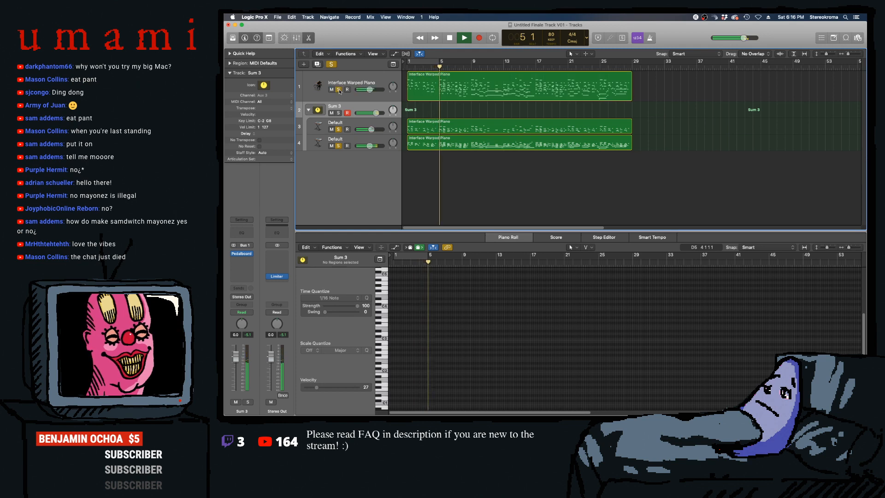
pyautogui.moveTo(376, 113); pyautogui.dragTo(370, 114)
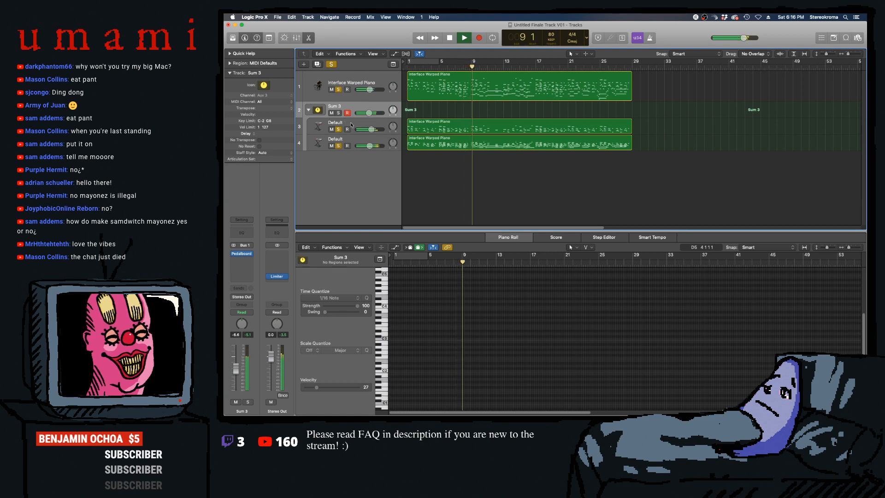
pyautogui.moveTo(363, 89); pyautogui.dragTo(371, 112)
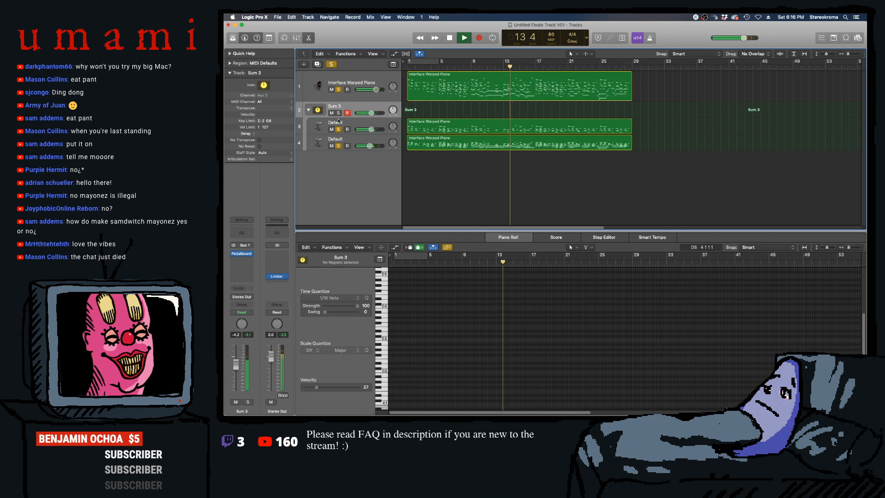
pyautogui.click(309, 109)
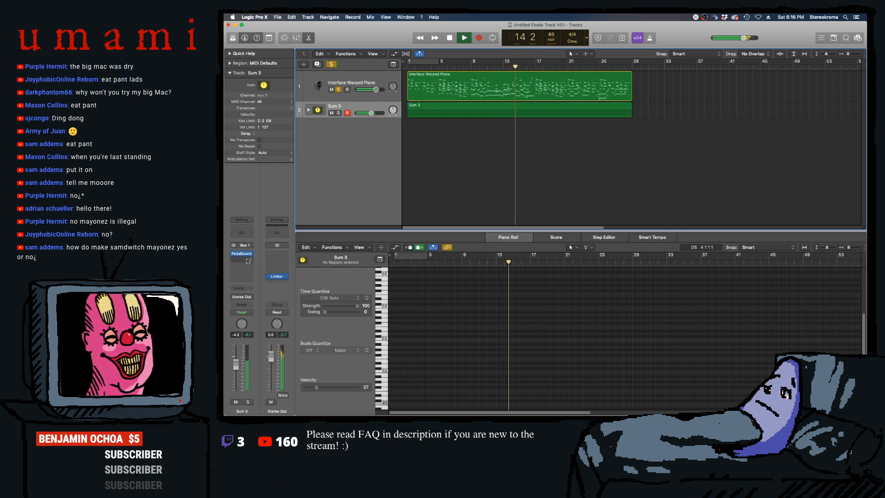
# - Insert a stereo Channel EQ on Sum 3 with a low cut just below 100 Hz and a 3.0 dB boost at 3400 Hz
pyautogui.click(239, 263)
pyautogui.moveTo(259, 328)
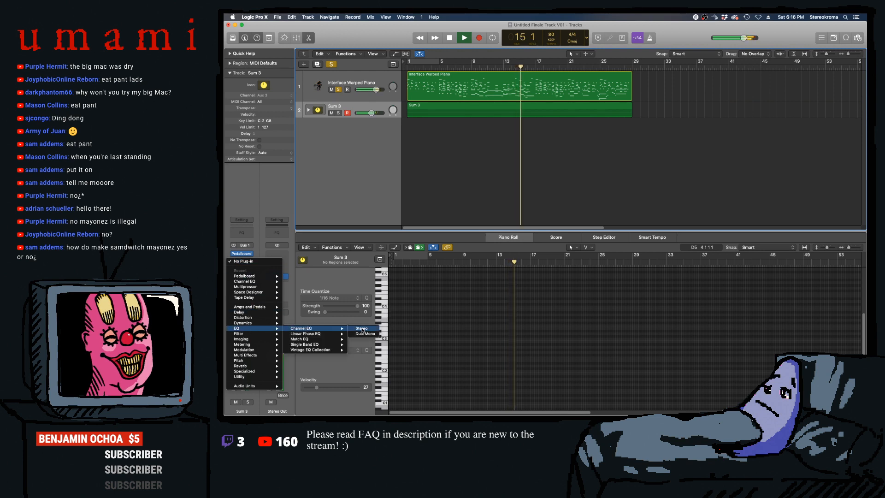
pyautogui.click(303, 330)
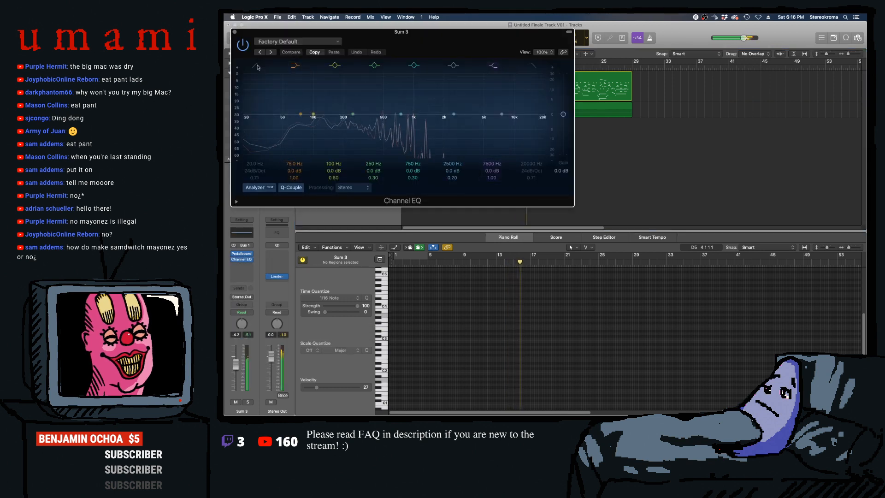
pyautogui.moveTo(257, 118); pyautogui.dragTo(311, 121)
pyautogui.moveTo(417, 140); pyautogui.dragTo(488, 133)
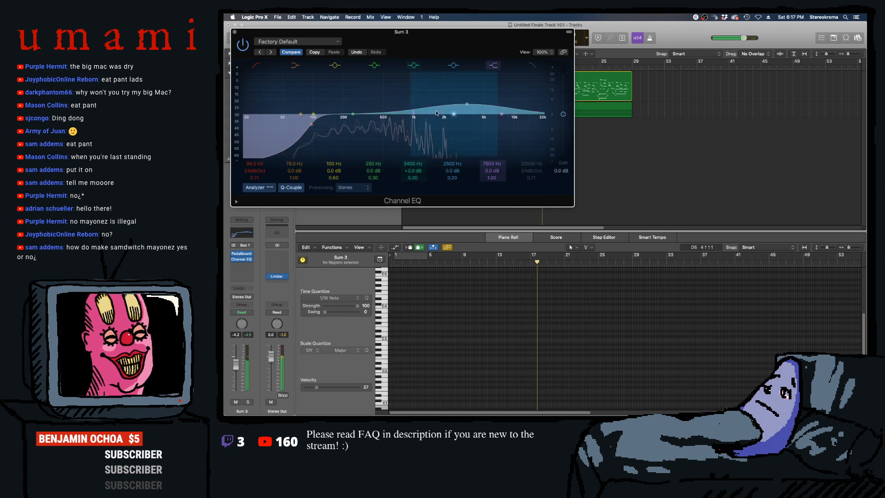
pyautogui.click(234, 32)
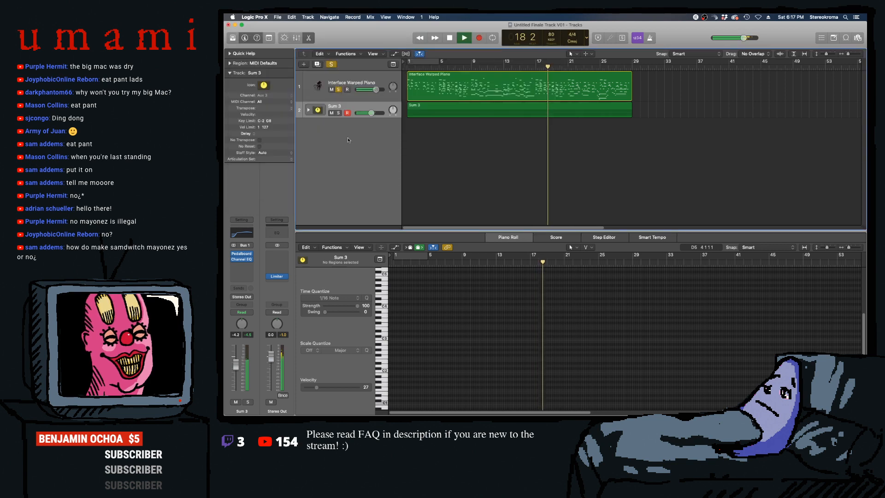
pyautogui.click(251, 262)
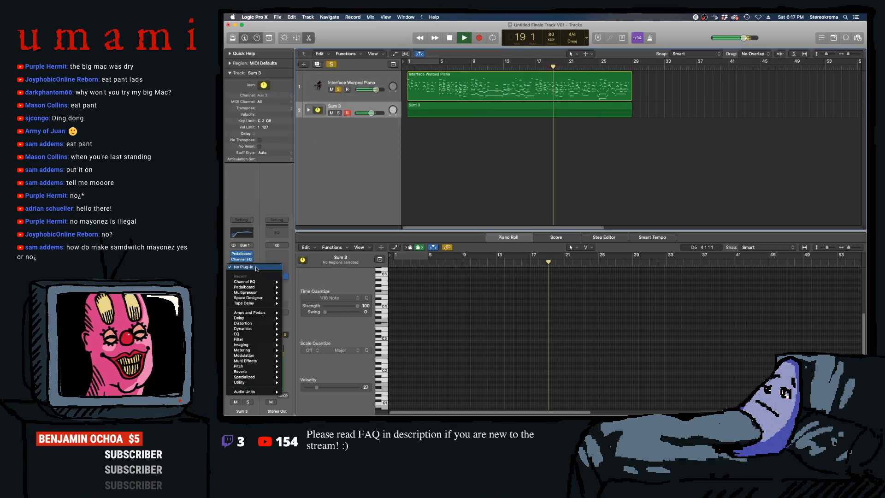
pyautogui.moveTo(260, 336)
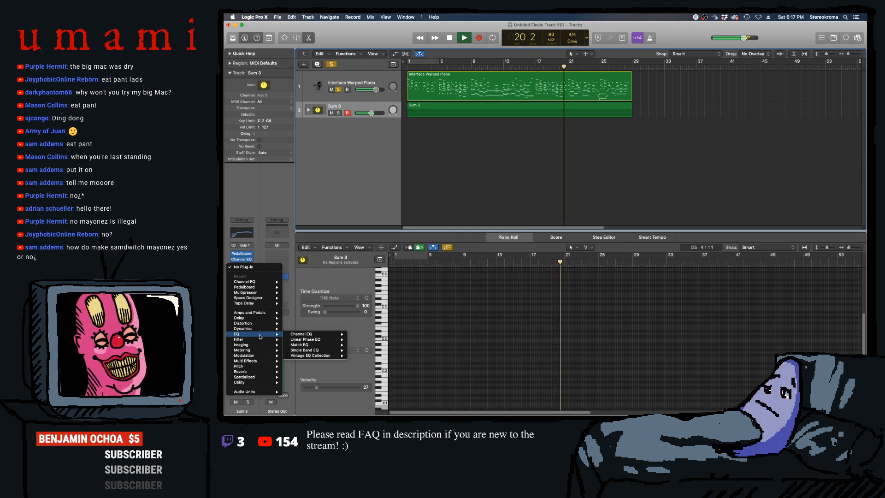
pyautogui.click(334, 181)
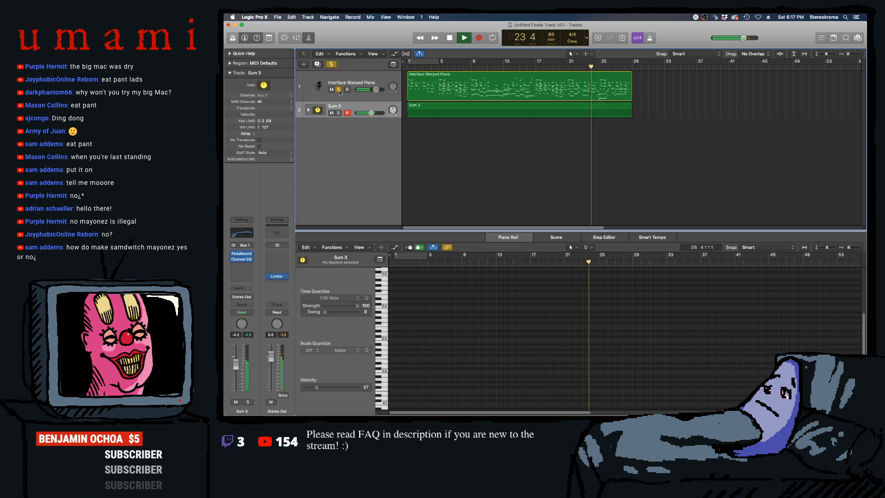
# - Compare Sum 3 with Interface Warped Piano by changing their solos, stop playback, and move the playhead to bar 32
pyautogui.click(339, 113)
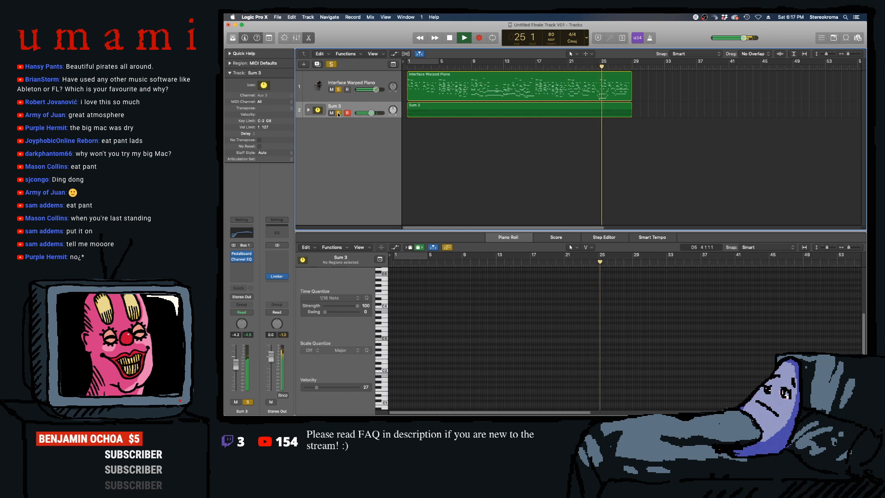
pyautogui.click(338, 90)
pyautogui.press('space')
pyautogui.click(657, 67)
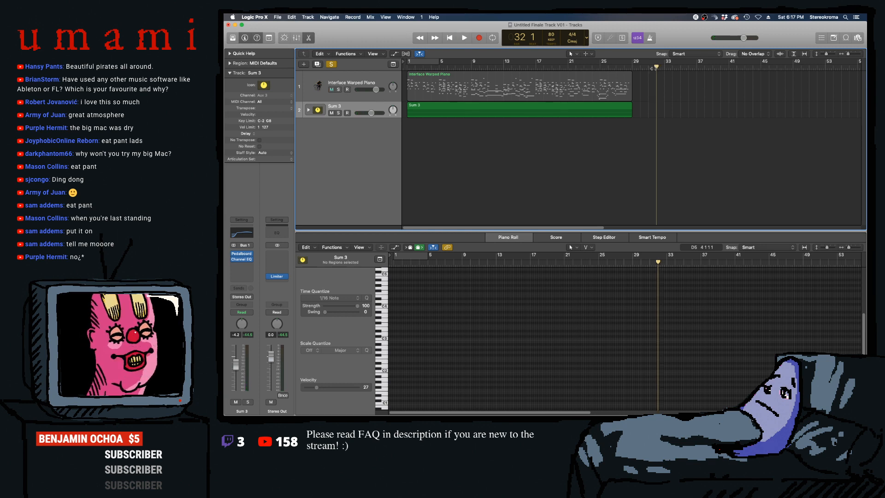
# - Select Interface Warped Piano, clear all solos, move the playhead to bar 30 beat 3, and solo the piano
pyautogui.click(360, 87)
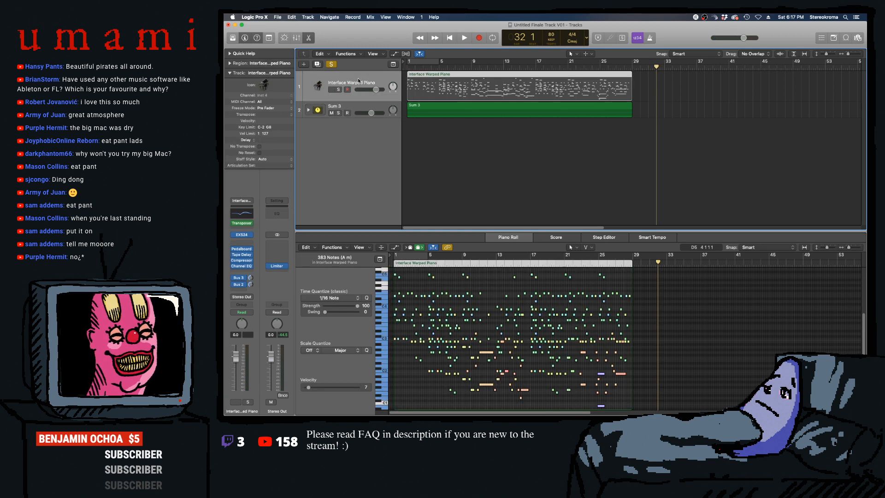
pyautogui.click(332, 64)
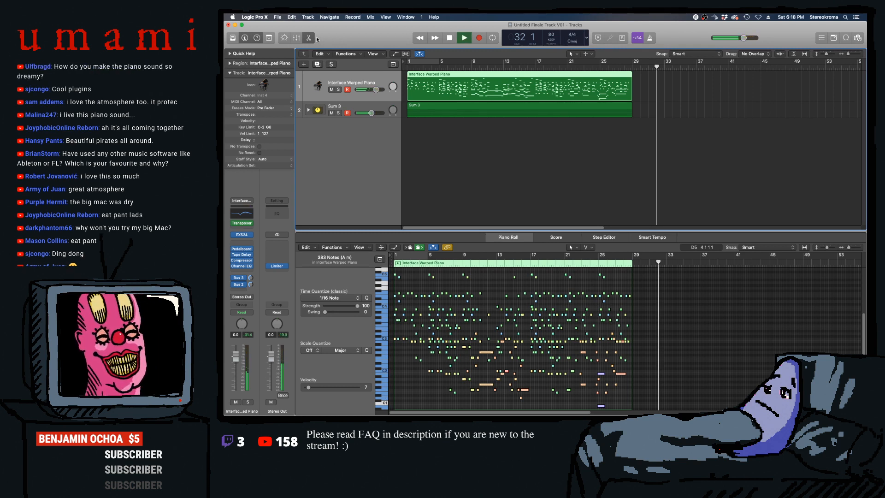
pyautogui.click(645, 67)
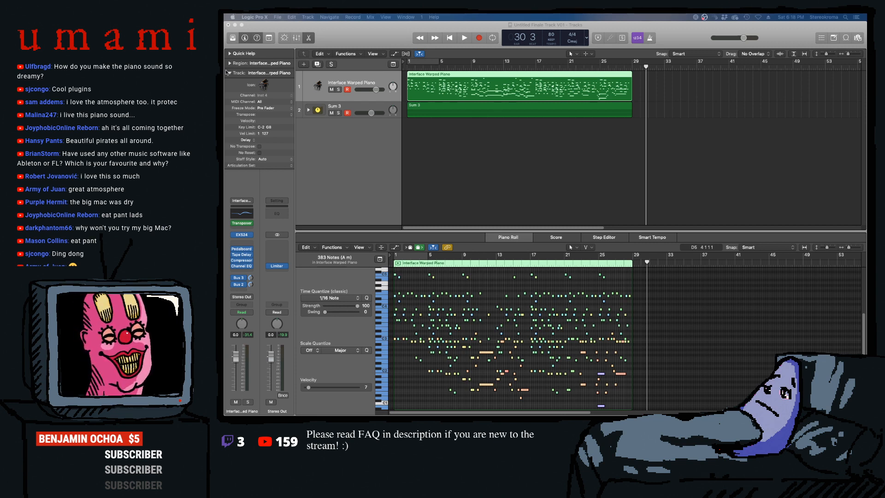
pyautogui.click(307, 103)
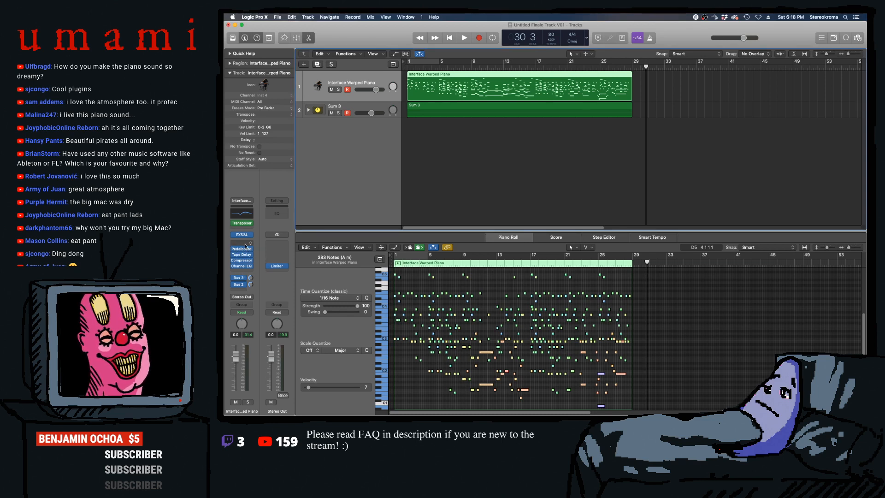
pyautogui.click(339, 90)
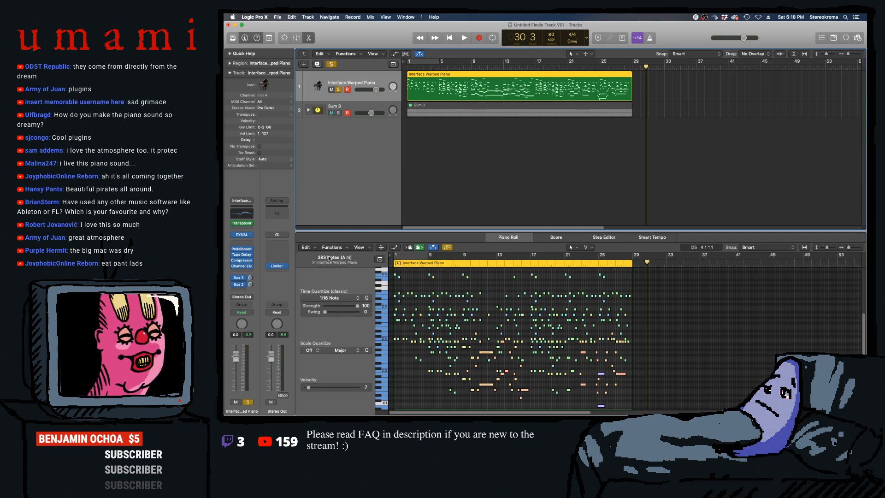
# - Lower the Bus 2 send on the Interface Warped Piano track
pyautogui.click(252, 277)
pyautogui.click(251, 285)
pyautogui.click(251, 285)
pyautogui.moveTo(250, 285); pyautogui.dragTo(252, 310)
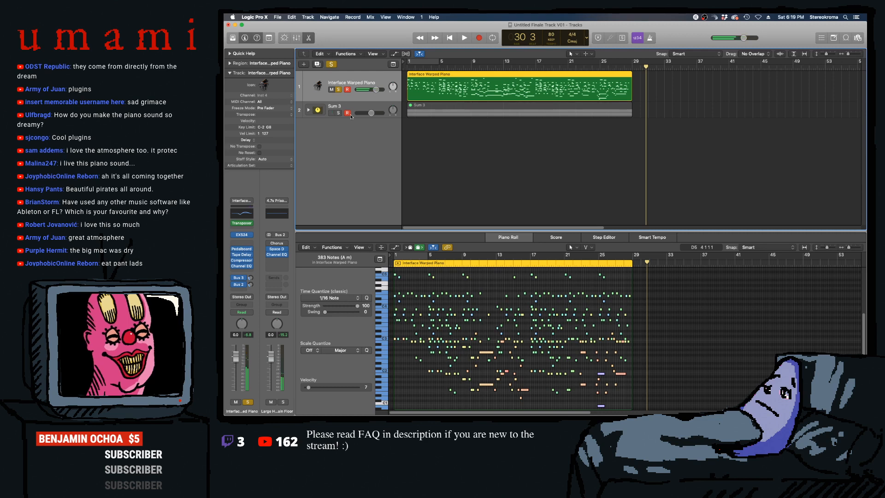
# - Solo Sum 3 alongside Interface Warped Piano and play both from the start of the project
pyautogui.click(339, 113)
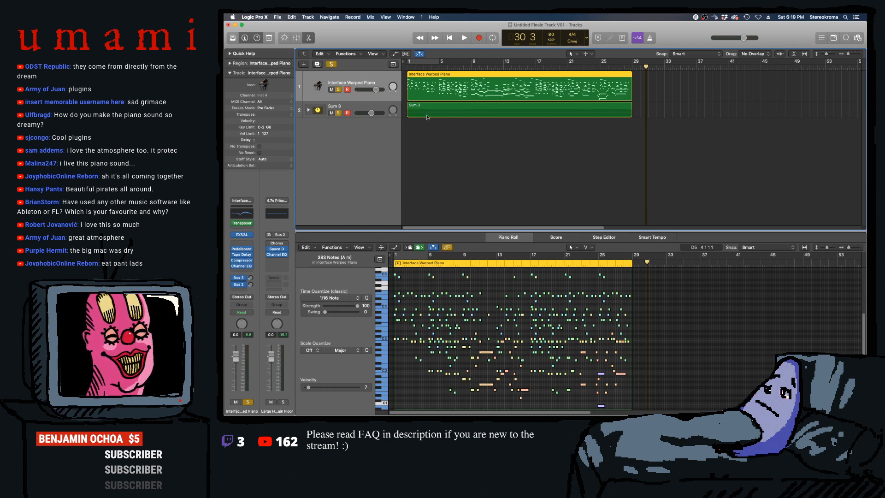
pyautogui.press('Return')
pyautogui.press('space')
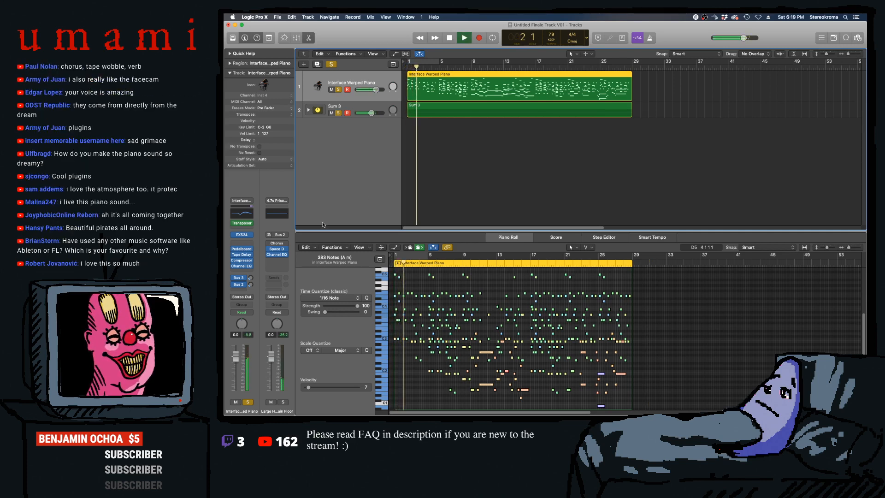
# - Show the Interface Warped Piano region's notes in the Piano Roll again and replay the track from the beginning
pyautogui.click(424, 172)
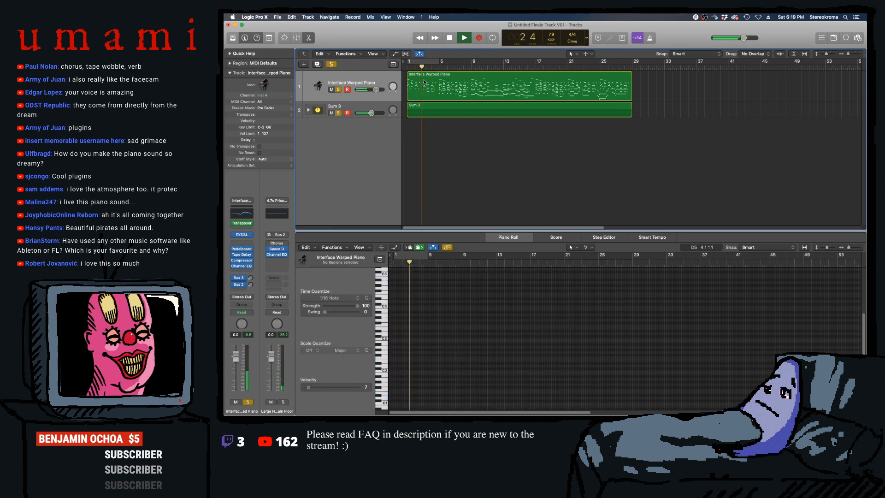
pyautogui.click(430, 77)
pyautogui.click(416, 300)
pyautogui.press('space')
pyautogui.moveTo(417, 299); pyautogui.dragTo(417, 266)
pyautogui.press('Return')
pyautogui.press('space')
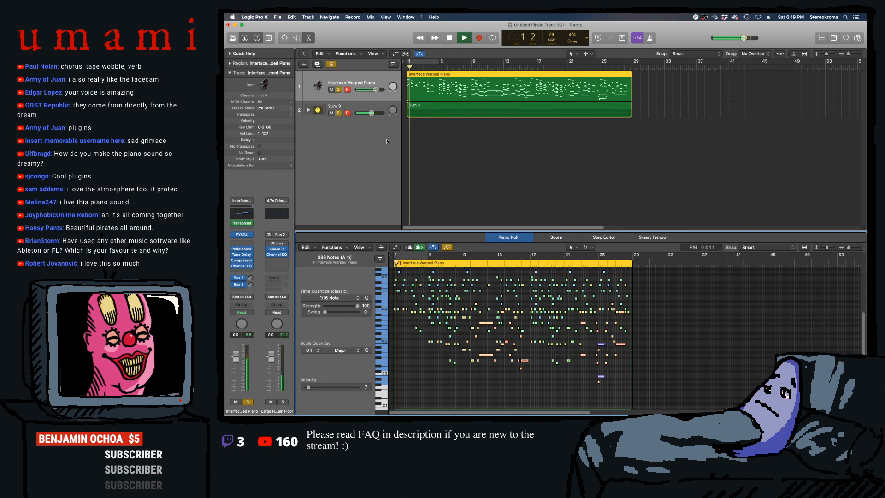
# - Stop playback, select the piano region's notes, and look through the Piano Roll's view and function commands
pyautogui.press('space')
pyautogui.click(426, 78)
pyautogui.click(455, 290)
pyautogui.press('super+a')
pyautogui.rightClick(455, 287)
pyautogui.click(443, 279)
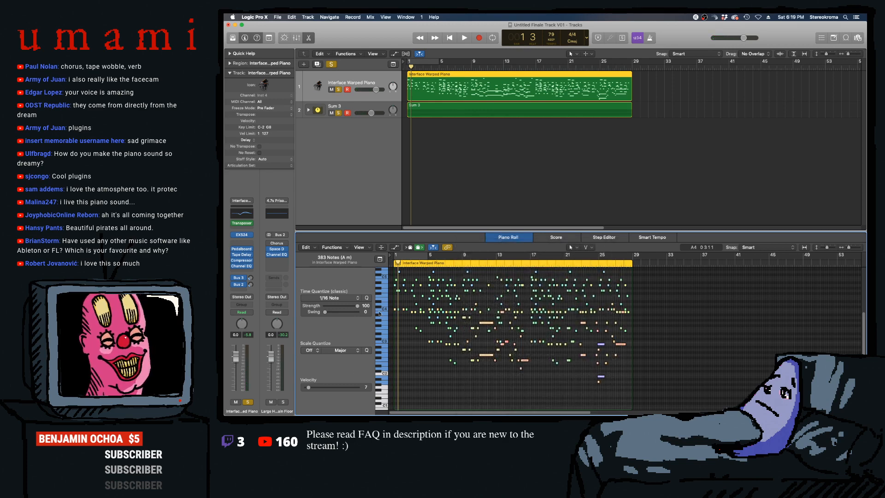
pyautogui.click(365, 248)
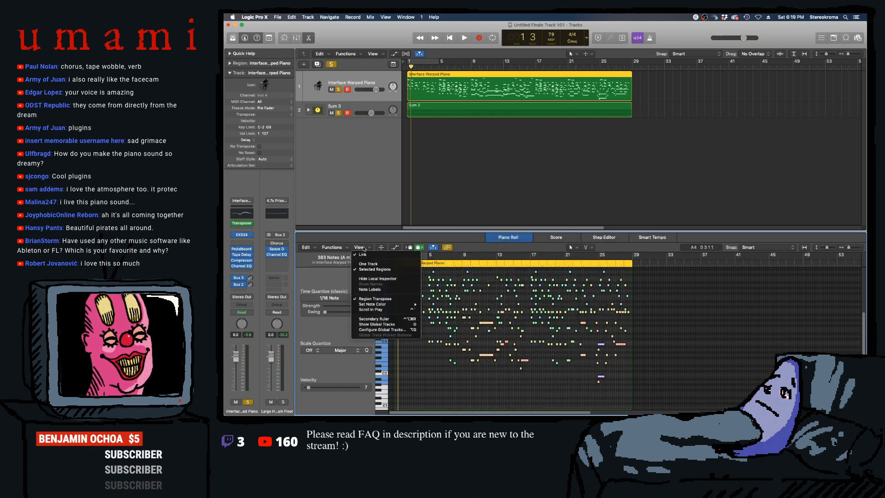
pyautogui.click(333, 248)
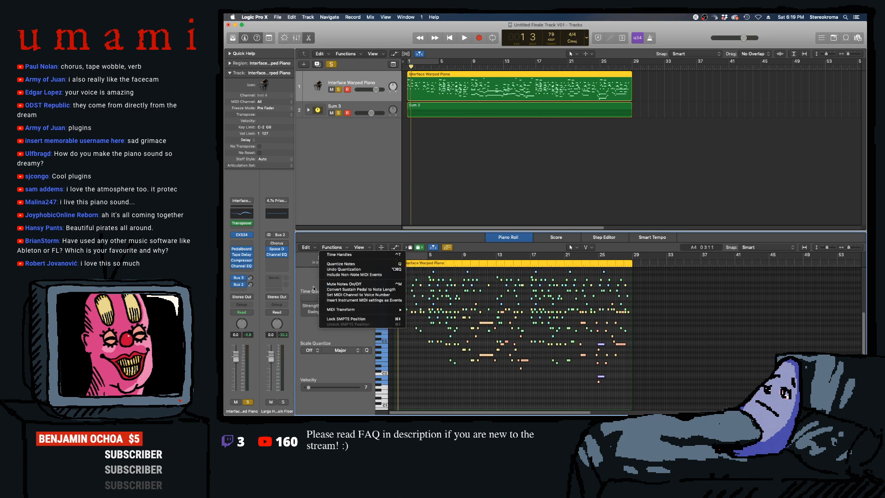
pyautogui.click(318, 291)
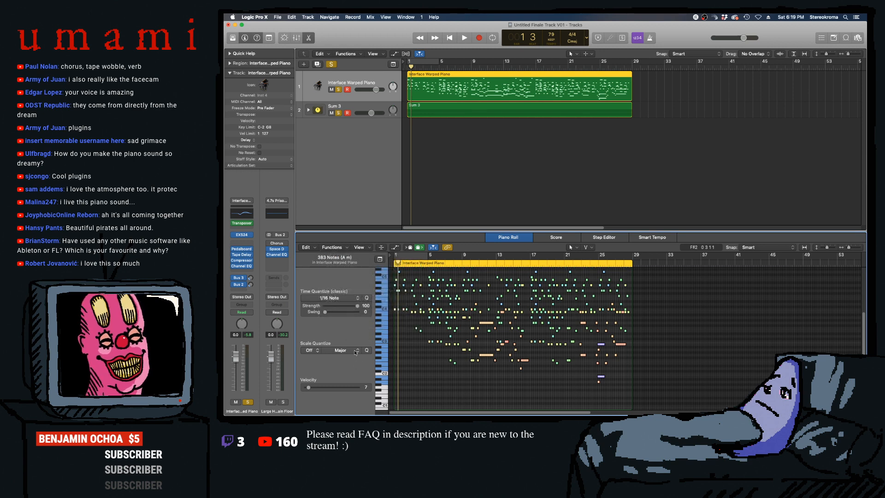
pyautogui.press('d')
pyautogui.press('d')
pyautogui.press('a')
pyautogui.press('a')
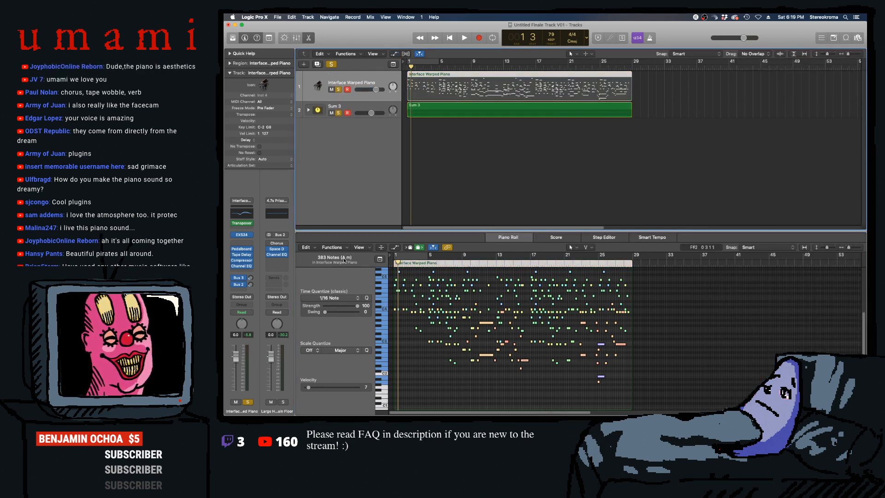
# - Select all notes in the piano region and apply the Velocity Limiter MIDI transform with a maximum of 50
pyautogui.click(306, 248)
pyautogui.click(411, 343)
pyautogui.click(416, 371)
pyautogui.moveTo(633, 393); pyautogui.dragTo(362, 307)
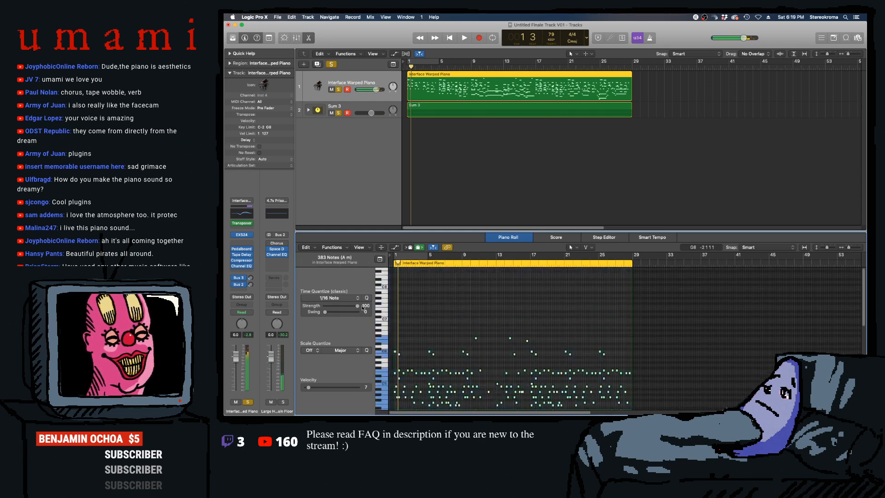
pyautogui.click(332, 247)
pyautogui.moveTo(354, 309)
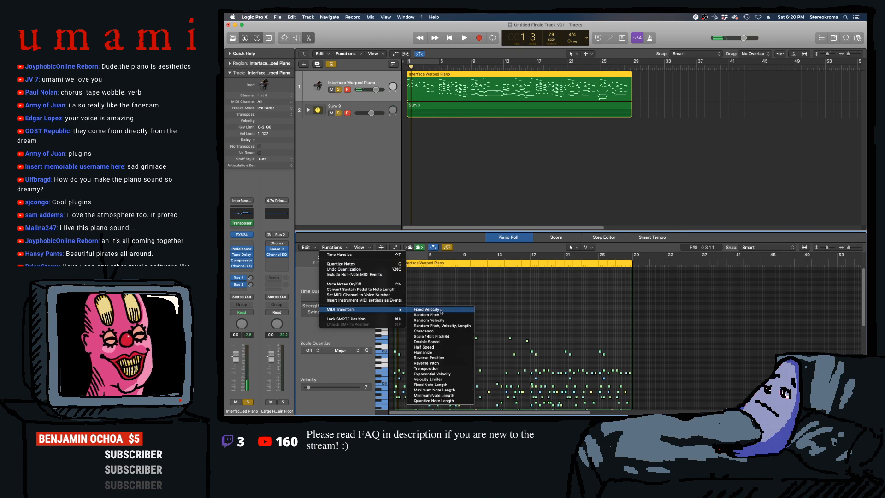
pyautogui.click(437, 379)
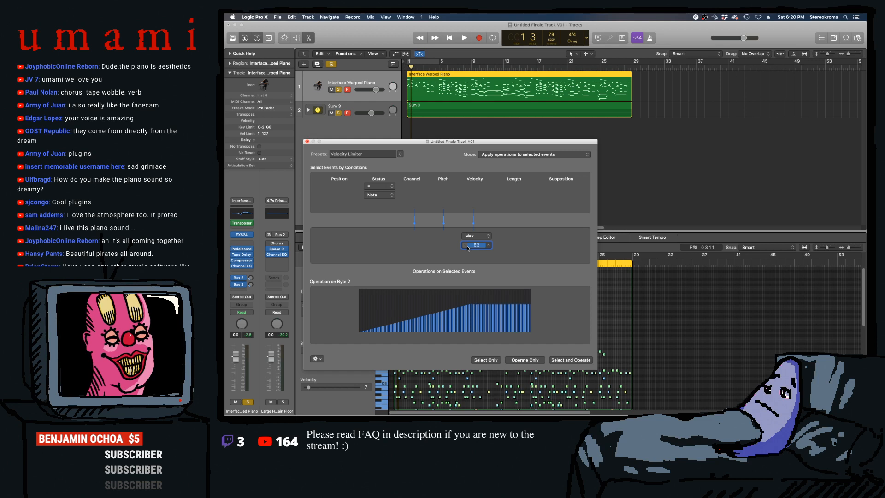
pyautogui.click(566, 358)
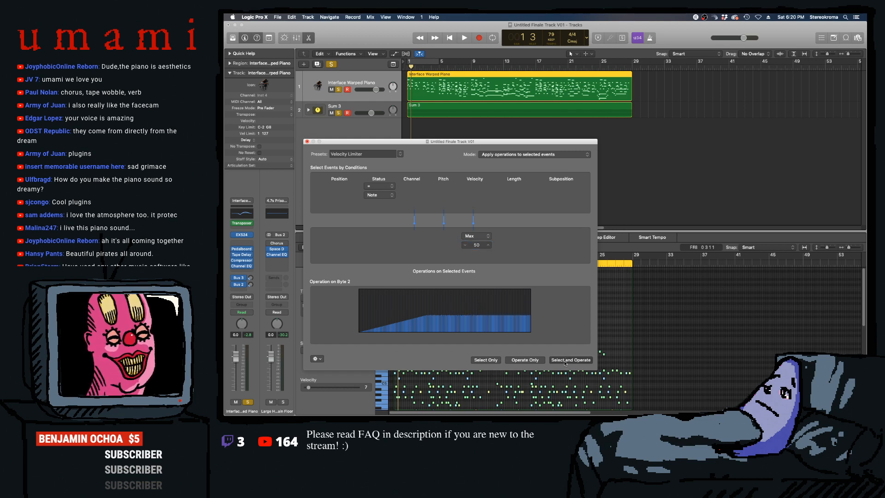
pyautogui.click(307, 142)
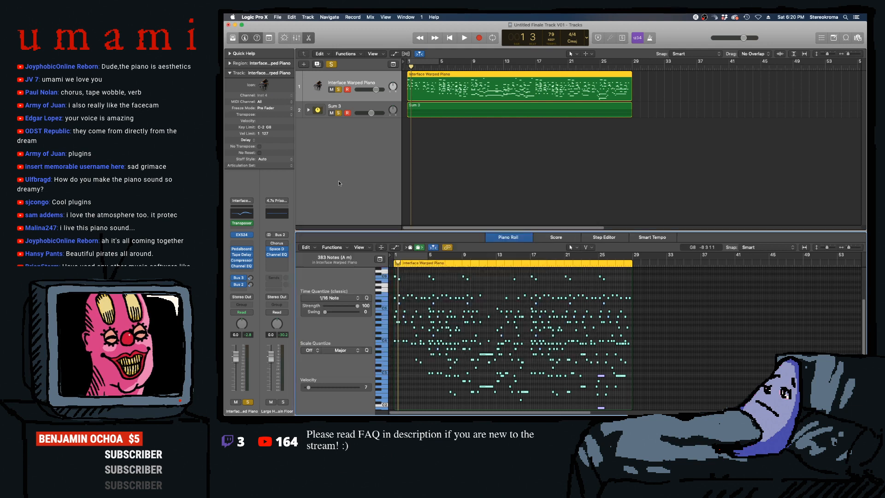
# - Play the limited piano part, then raise its lower notes' velocities, including the long low notes around bar 25
pyautogui.press('space')
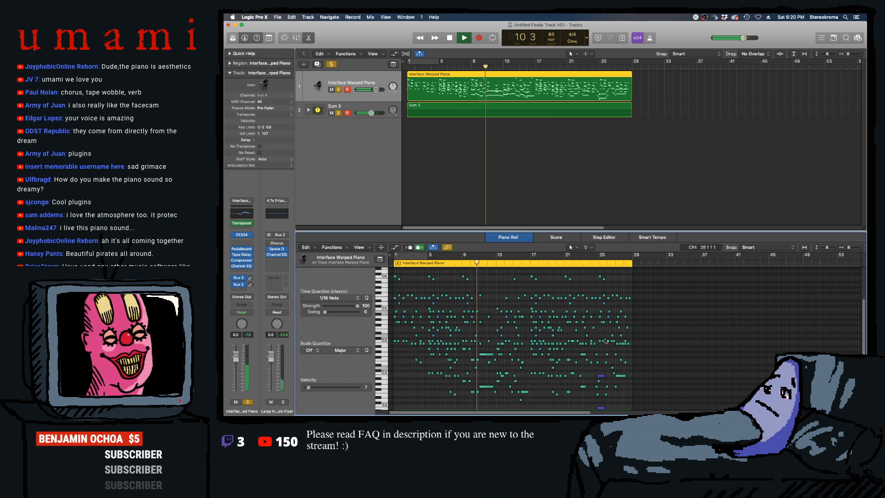
pyautogui.moveTo(684, 336); pyautogui.dragTo(368, 398)
pyautogui.press('space')
pyautogui.moveTo(489, 347); pyautogui.dragTo(498, 330)
pyautogui.moveTo(671, 344); pyautogui.dragTo(405, 398)
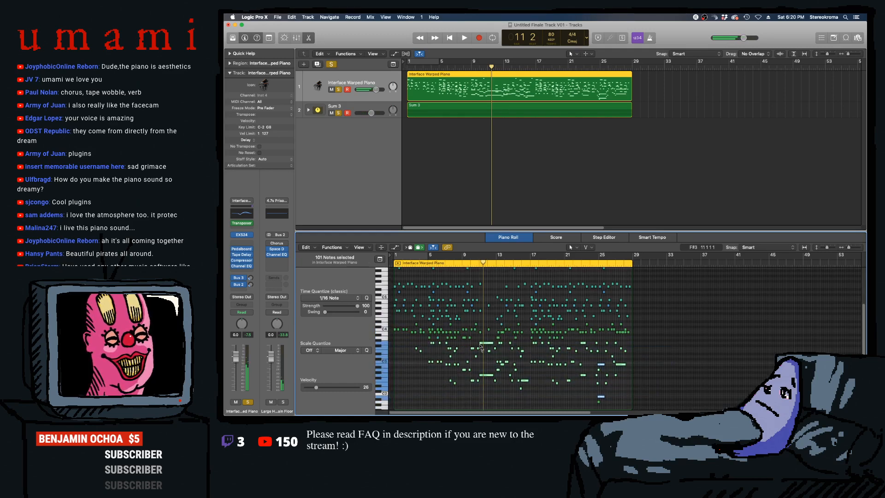
pyautogui.moveTo(484, 344); pyautogui.dragTo(497, 327)
pyautogui.moveTo(666, 348); pyautogui.dragTo(416, 396)
pyautogui.moveTo(483, 354); pyautogui.dragTo(491, 342)
pyautogui.click(667, 374)
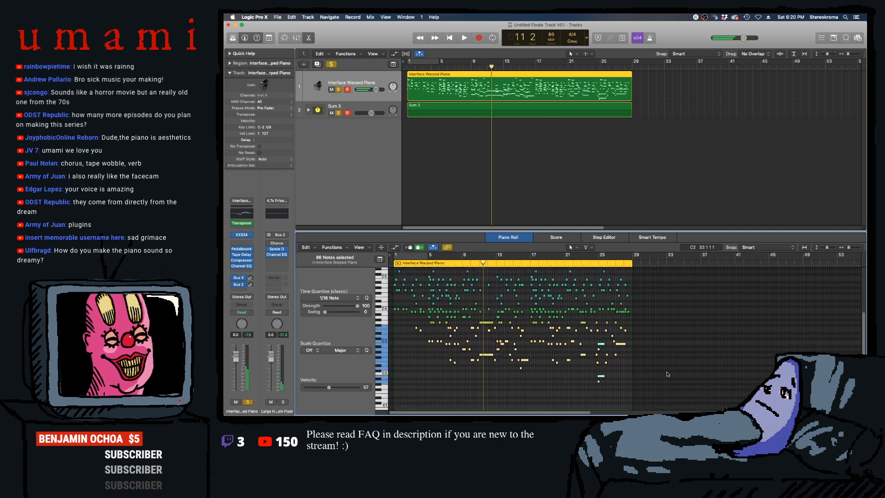
pyautogui.moveTo(601, 345); pyautogui.dragTo(605, 330)
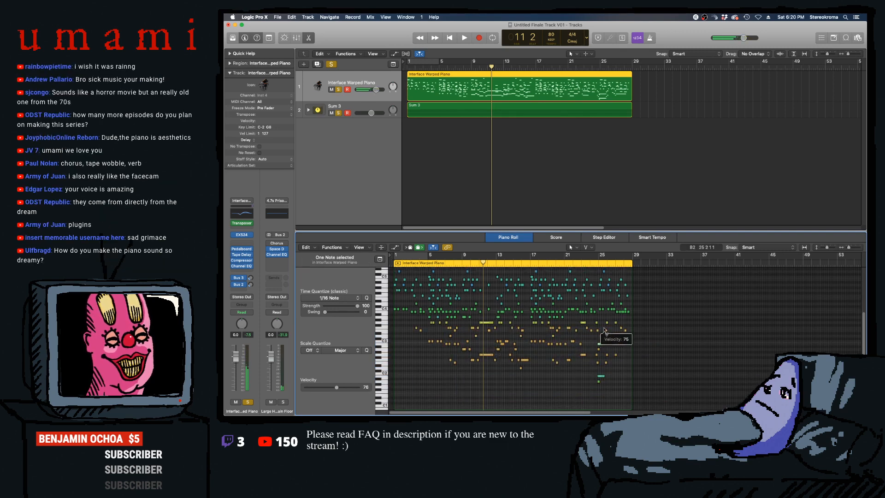
# - Play from around bar 5 and raise the Bus 2 send on Interface Warped Piano
pyautogui.click(437, 258)
pyautogui.press('space')
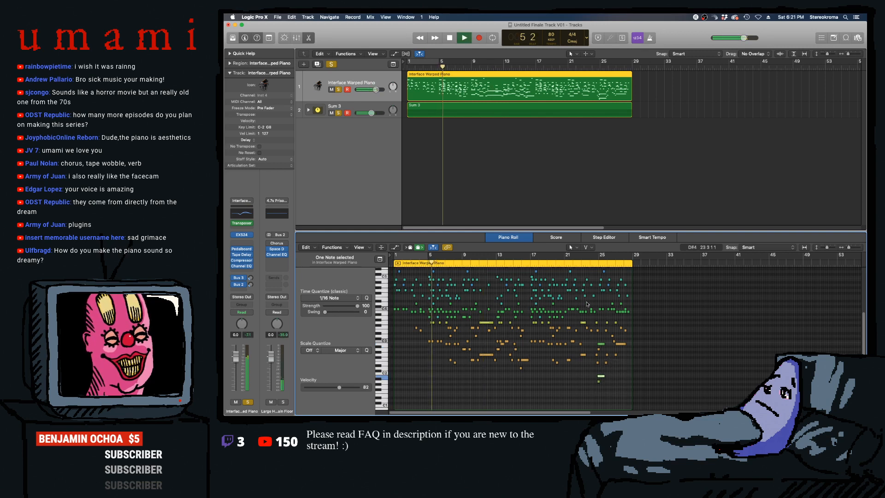
pyautogui.scroll(2, 624, 328)
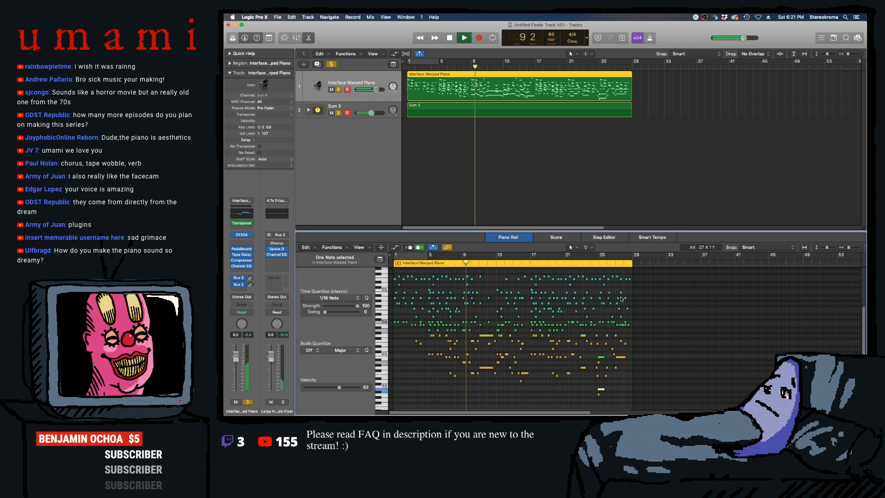
pyautogui.scroll(2, 625, 308)
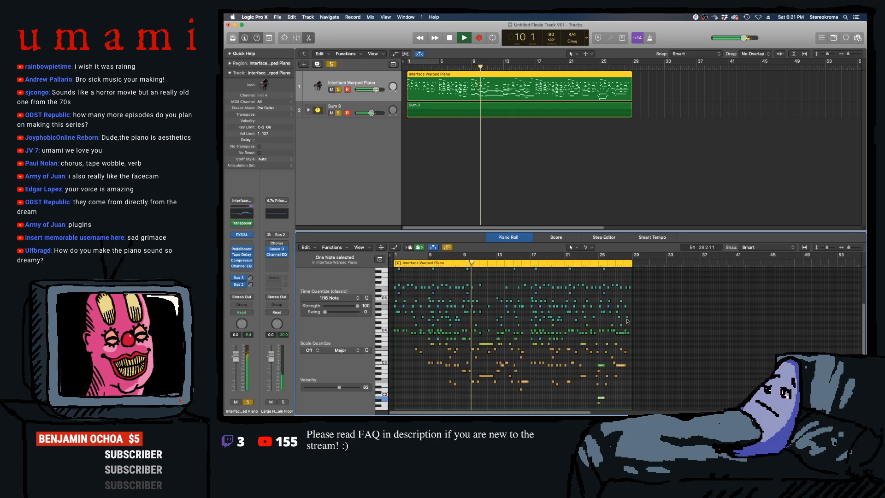
pyautogui.click(252, 277)
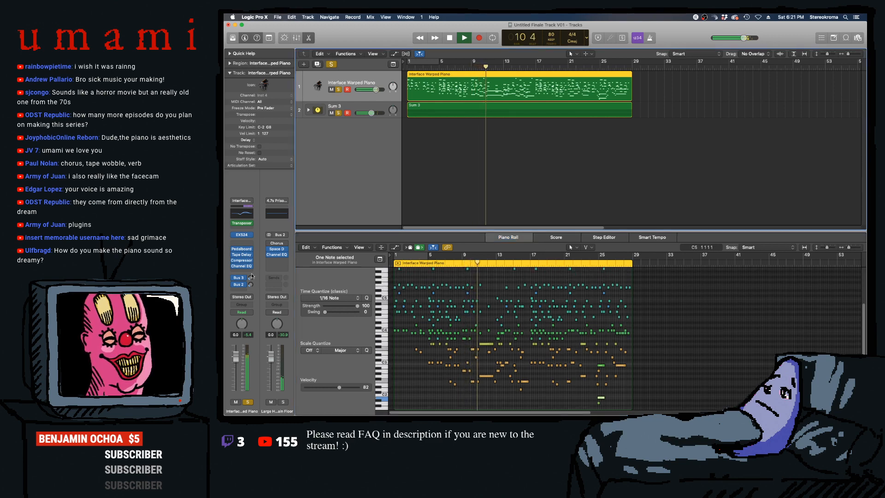
pyautogui.moveTo(251, 285); pyautogui.dragTo(256, 274)
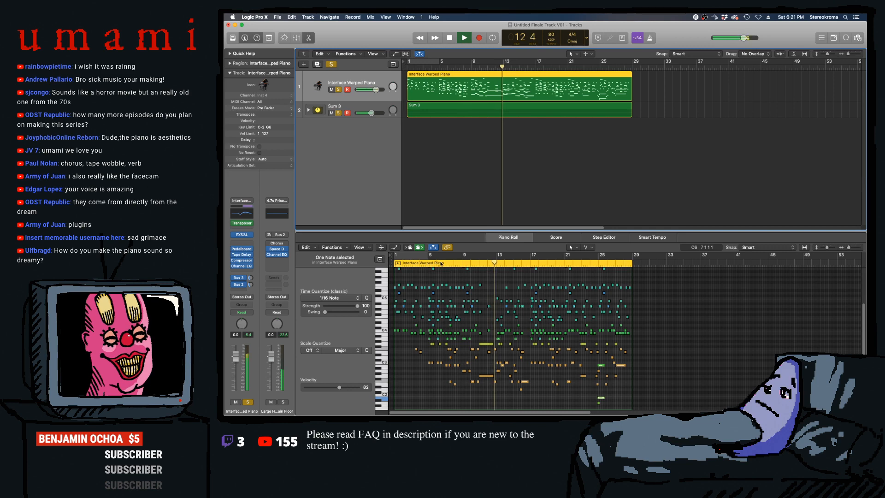
# - Undo the lower-note velocity changes and the maximum velocity limit on the piano notes
pyautogui.click(484, 288)
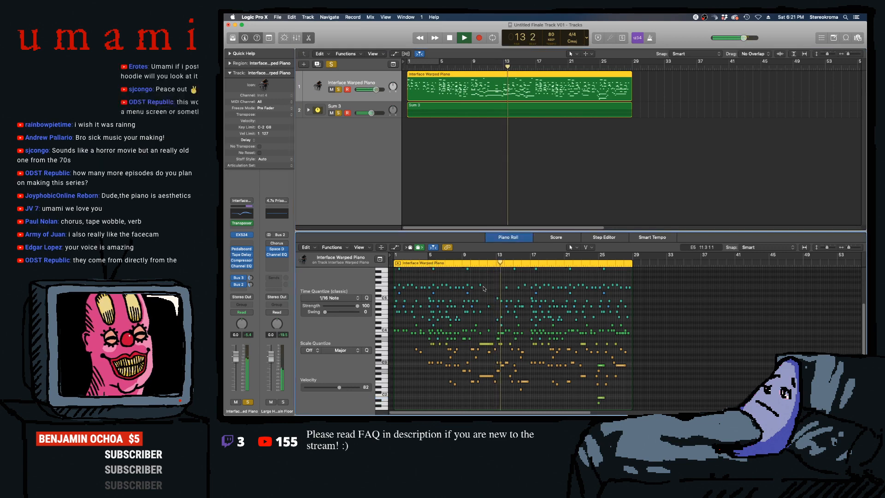
pyautogui.press('super+a')
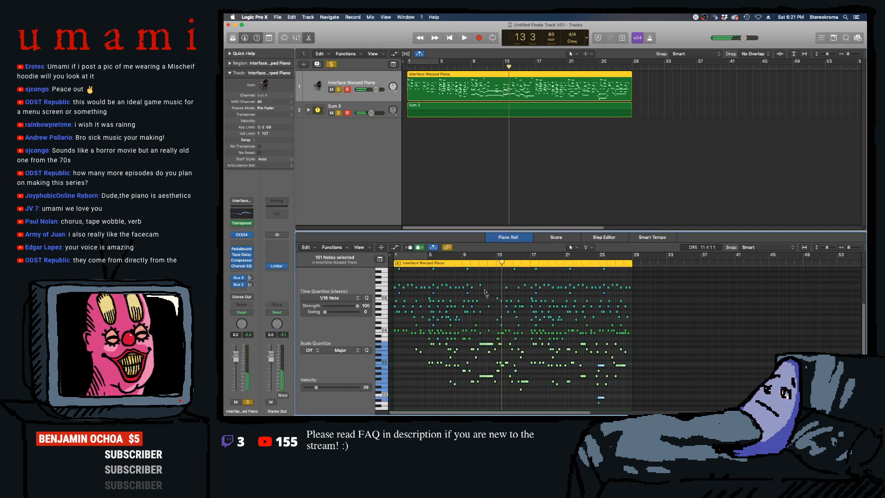
pyautogui.press('super+a')
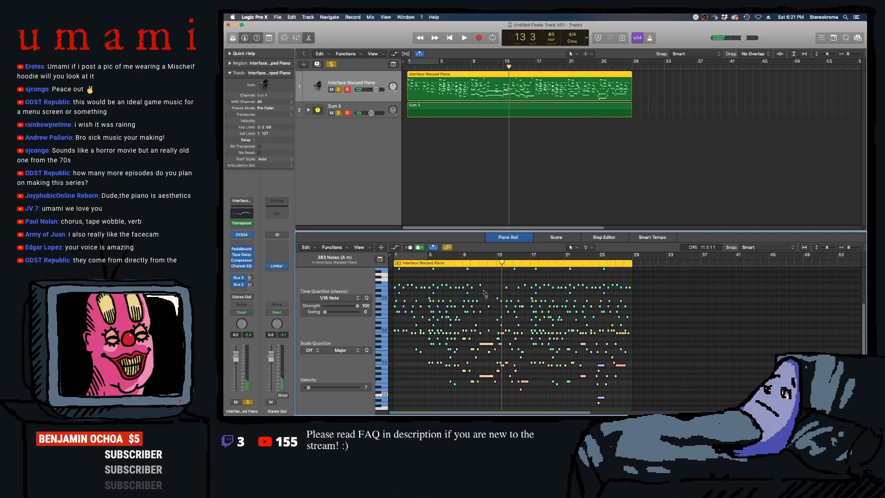
# - Apply the Velocity Limiter MIDI transform to all piano notes with a minimum velocity of 30
pyautogui.click(331, 247)
pyautogui.moveTo(356, 310)
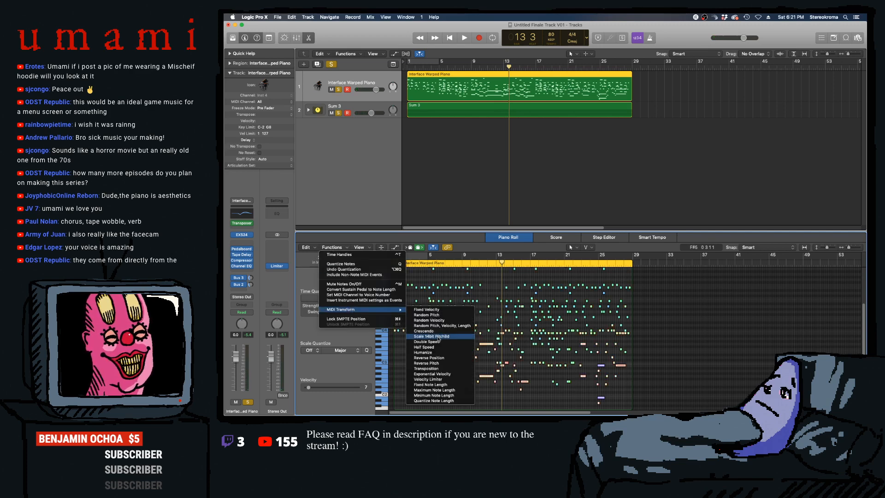
pyautogui.click(445, 379)
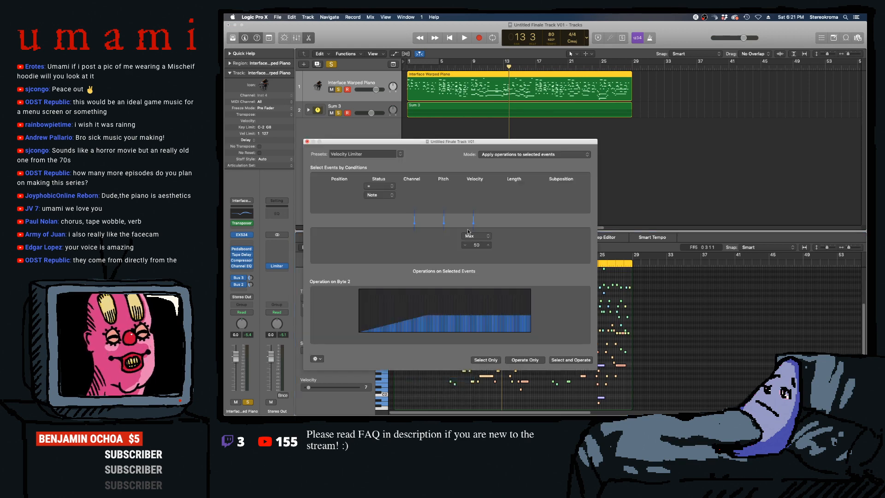
pyautogui.click(477, 236)
pyautogui.click(476, 230)
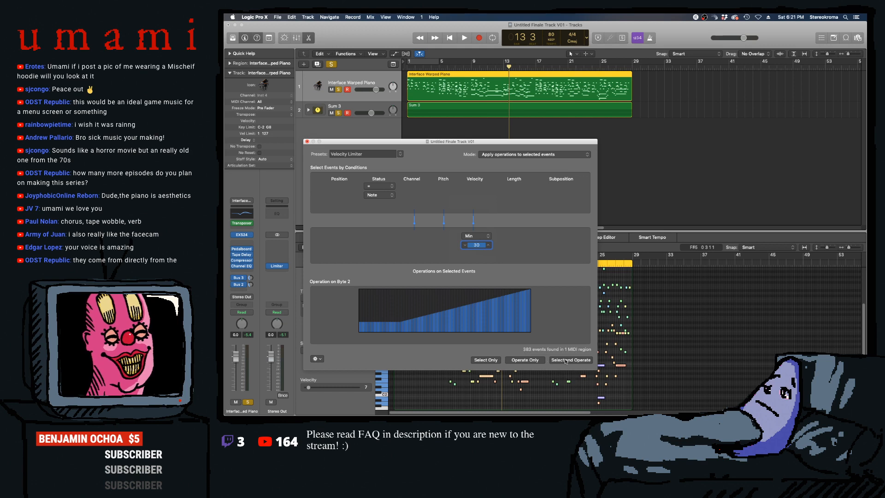
pyautogui.click(307, 141)
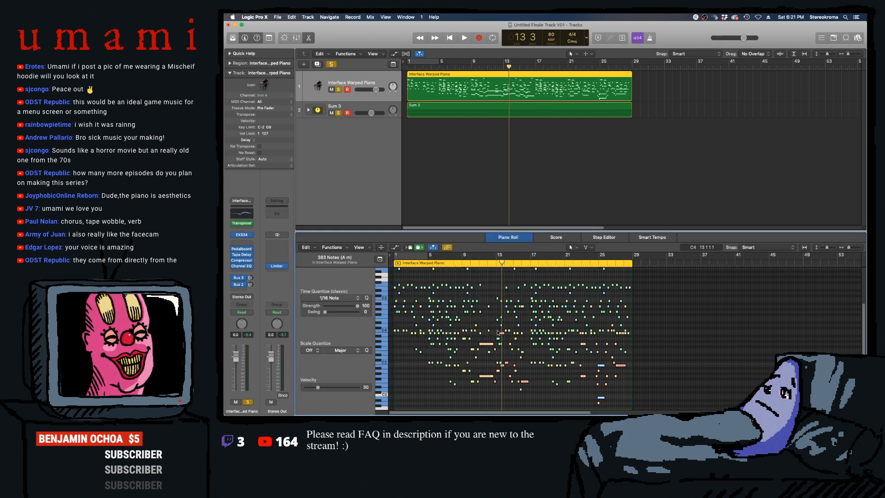
# - Lower all piano note velocities together to a shown value of 11, play from around bar 8, and clear the region selection
pyautogui.moveTo(487, 345); pyautogui.dragTo(479, 397)
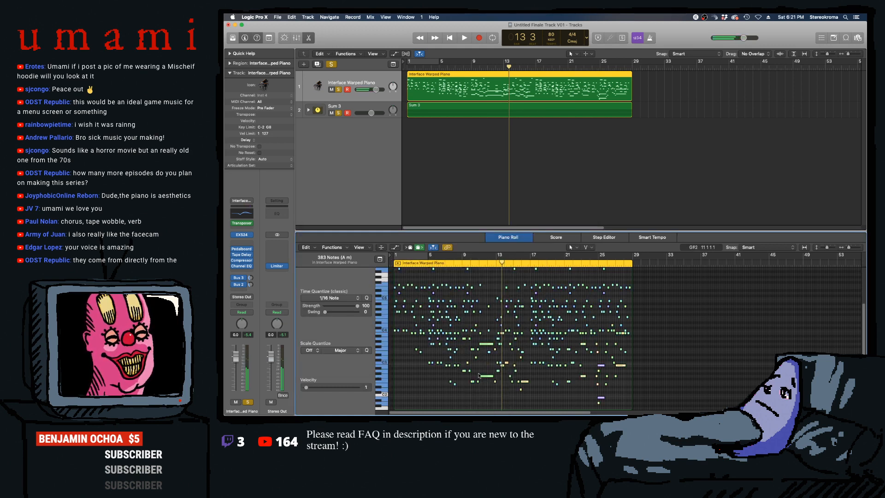
pyautogui.moveTo(486, 346); pyautogui.dragTo(489, 336)
pyautogui.click(460, 264)
pyautogui.press('space')
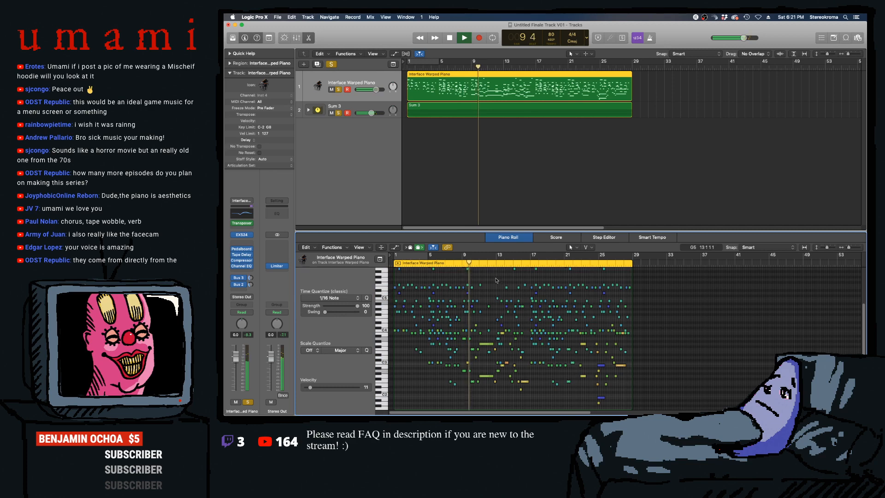
pyautogui.click(466, 177)
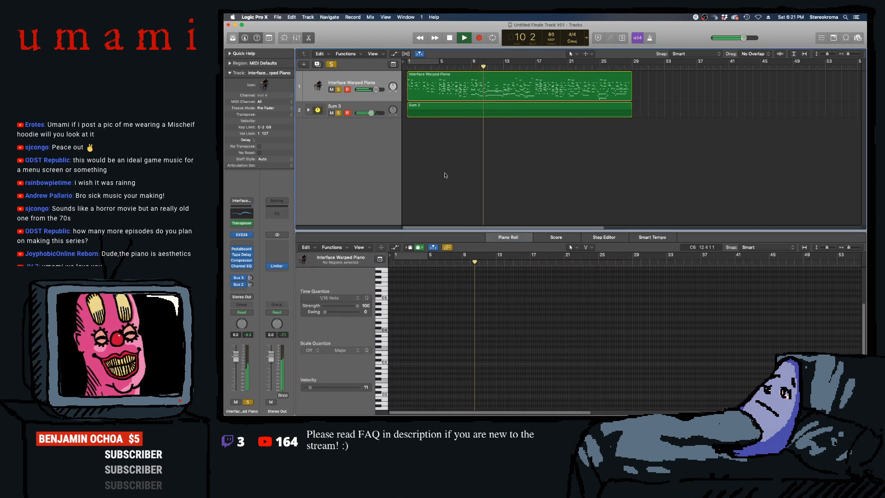
pyautogui.press('space')
pyautogui.press('space')
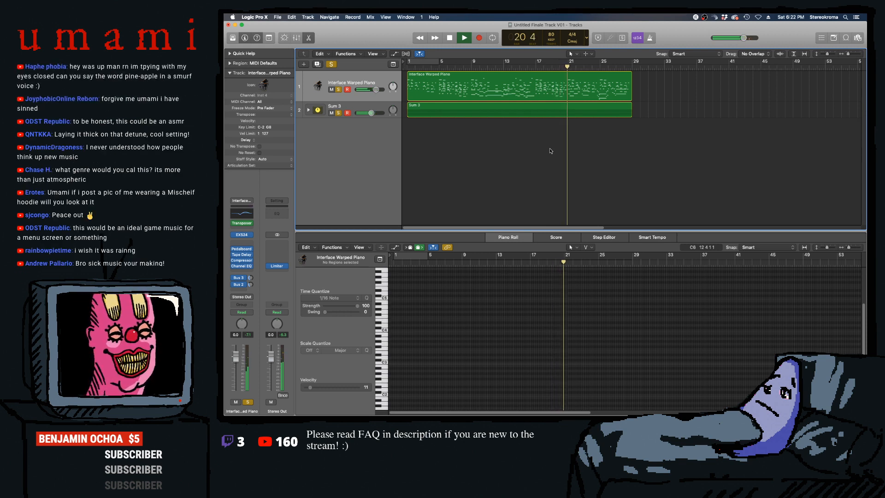
# - Stop playback, move the playhead to about bar 14, and collapse the Interface Warped Piano track parameters
pyautogui.press('space')
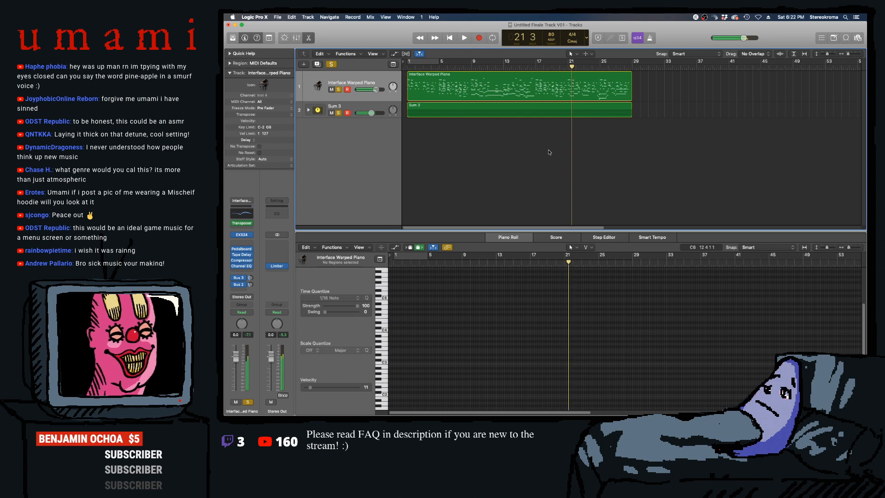
pyautogui.click(510, 68)
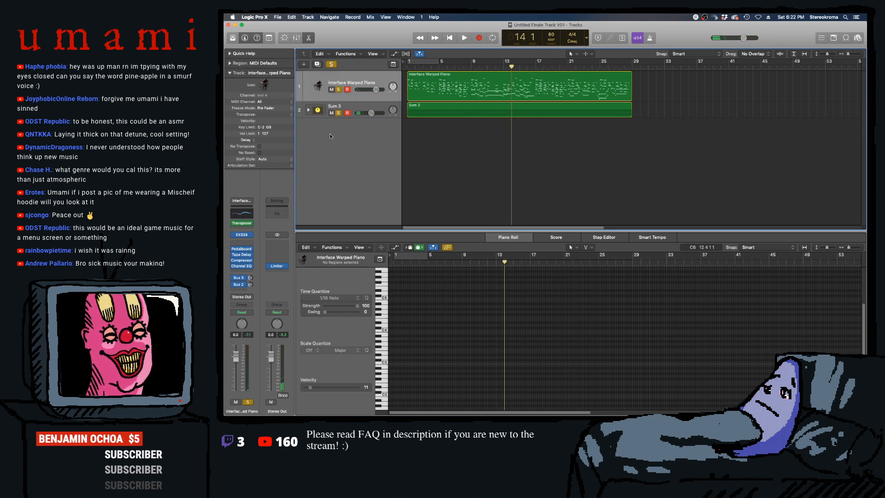
pyautogui.click(229, 72)
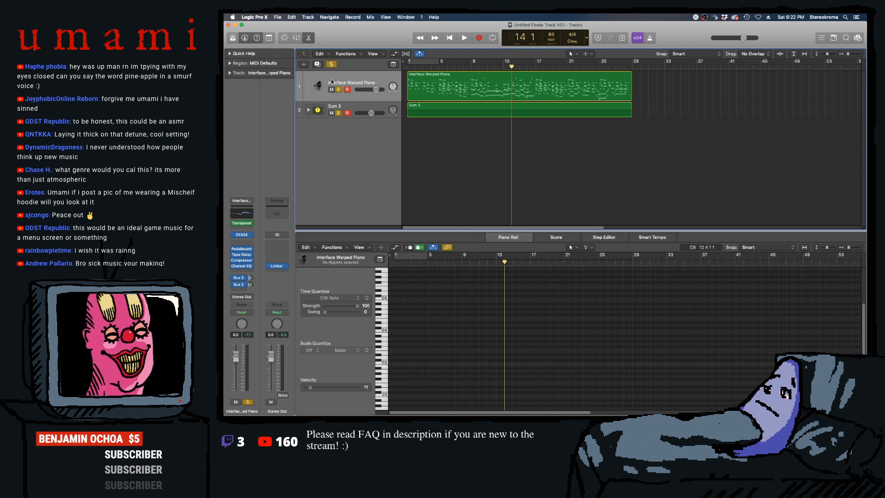
# - Open the sound Library and browse the 2020 Album folder of user patches
pyautogui.click(304, 65)
pyautogui.click(620, 131)
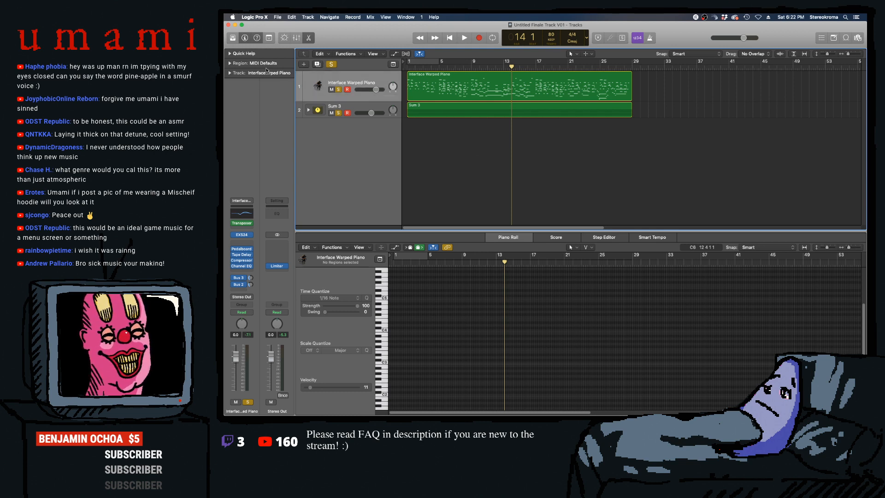
pyautogui.click(234, 40)
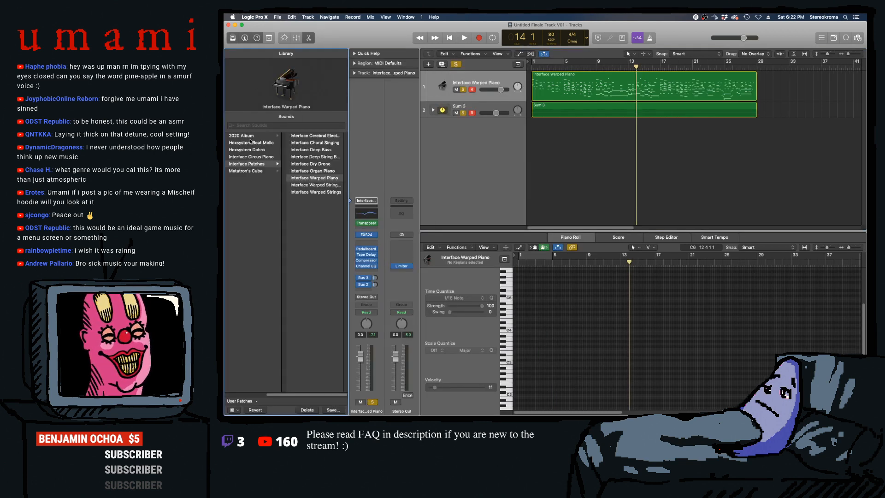
pyautogui.click(253, 137)
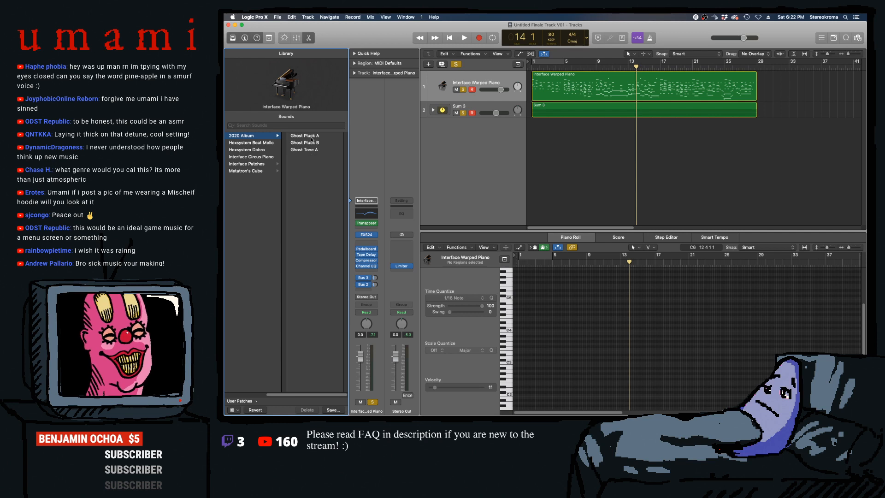
pyautogui.click(531, 171)
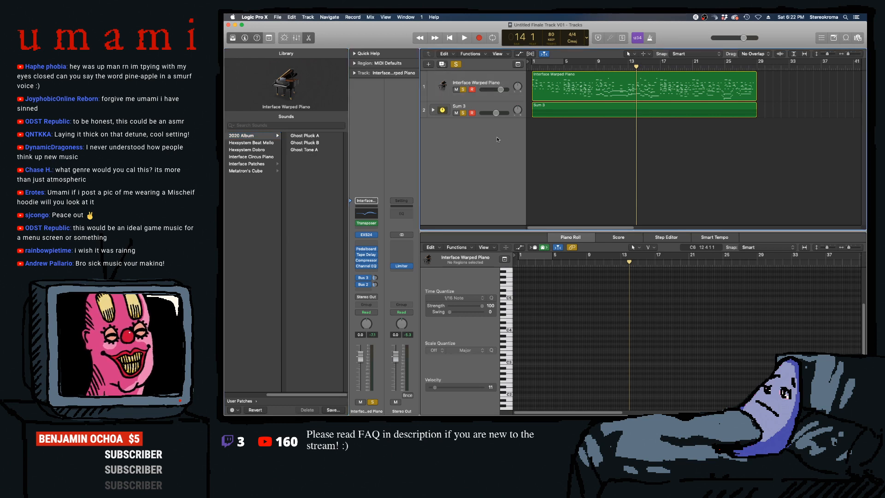
# - Create a software instrument track with an empty channel strip and load the Ghost Pluck B user patch from 2020 Album
pyautogui.click(429, 64)
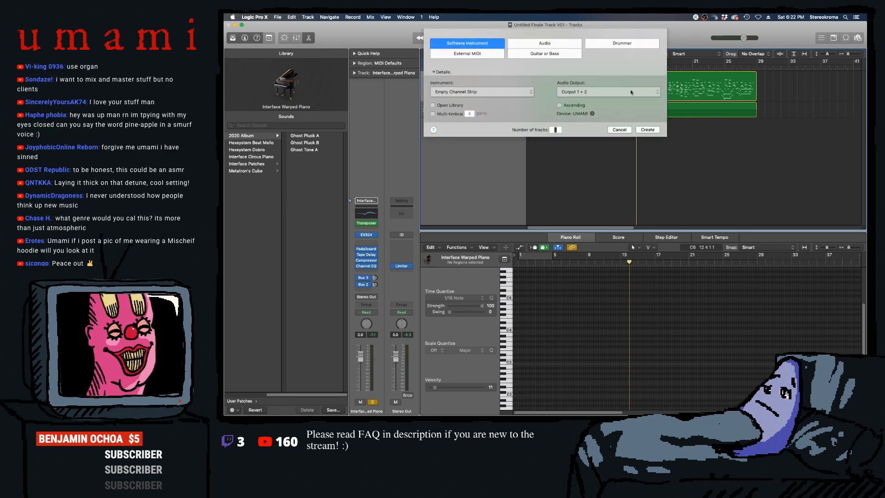
pyautogui.click(659, 132)
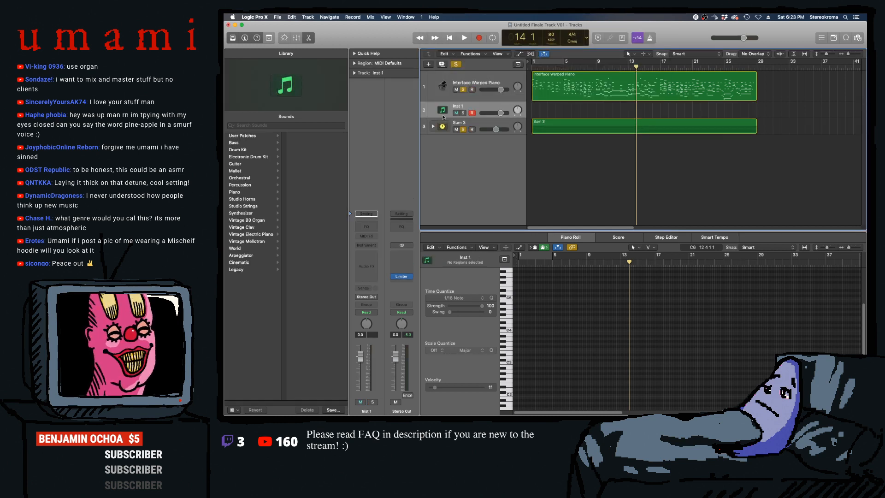
pyautogui.click(257, 136)
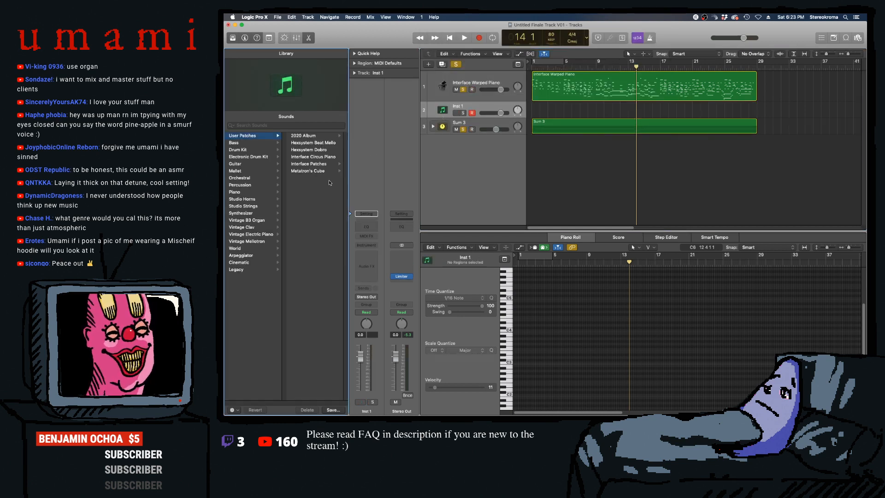
pyautogui.click(304, 135)
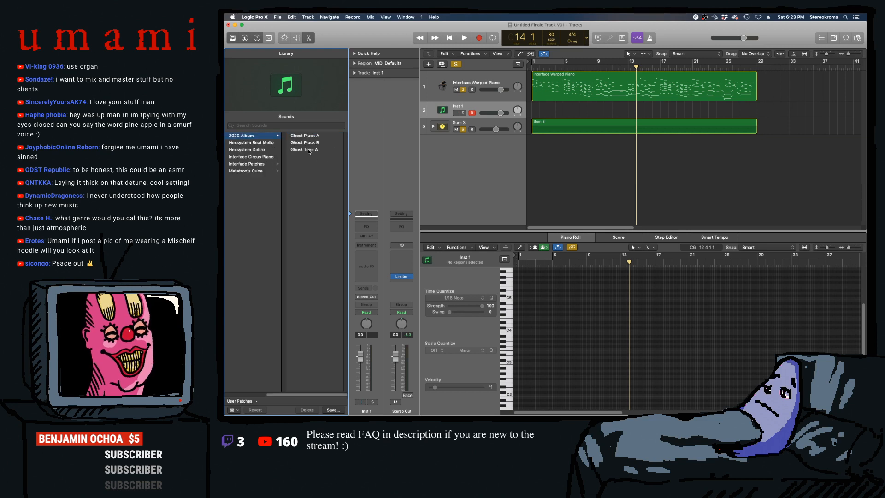
pyautogui.click(306, 143)
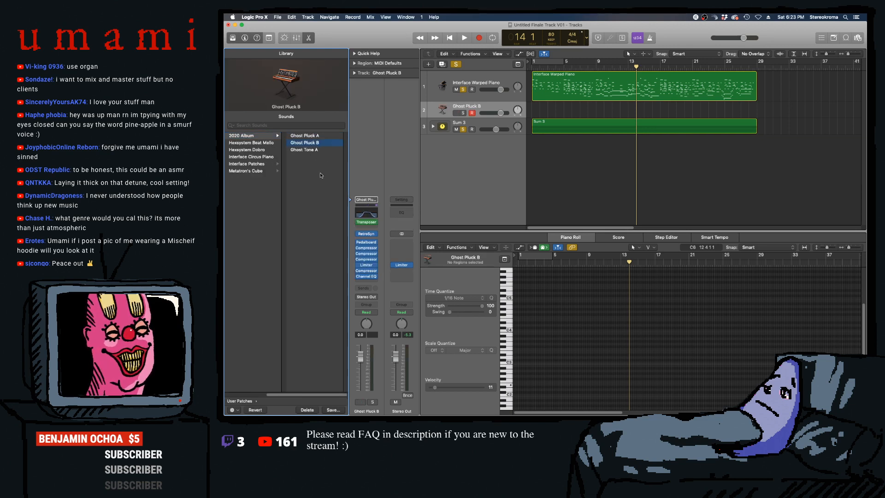
# - Turn off solo on Sum 3 and Interface Warped Piano, and replace the new track's patch with Ghost Tone A
pyautogui.click(463, 129)
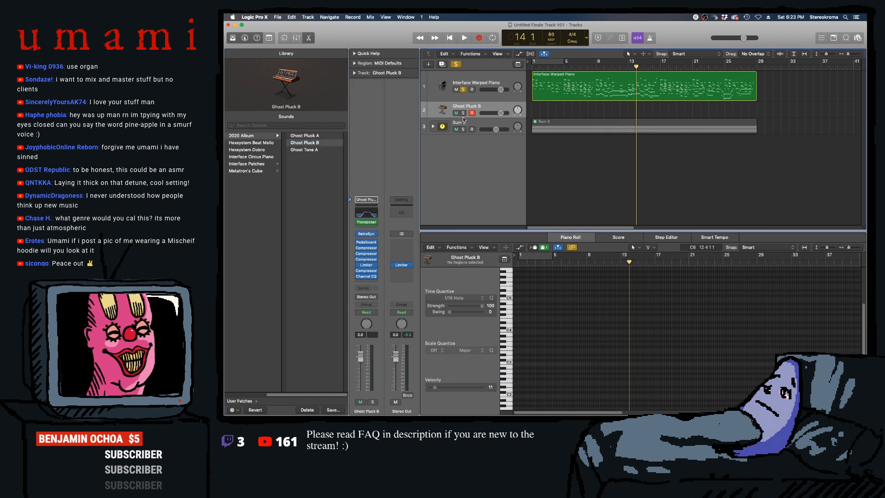
pyautogui.click(463, 90)
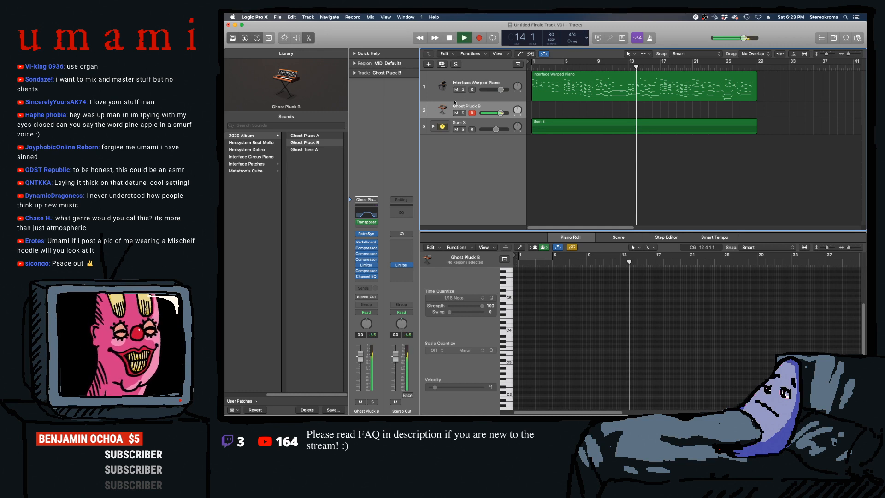
pyautogui.click(317, 152)
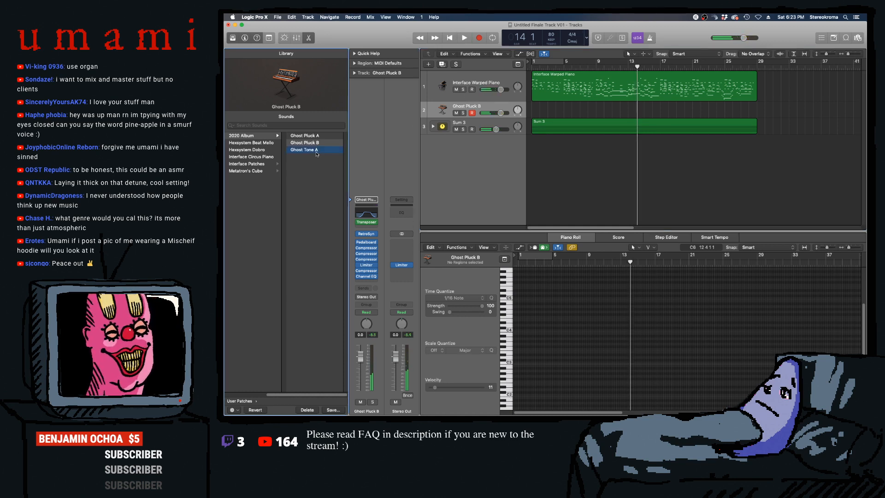
pyautogui.click(470, 109)
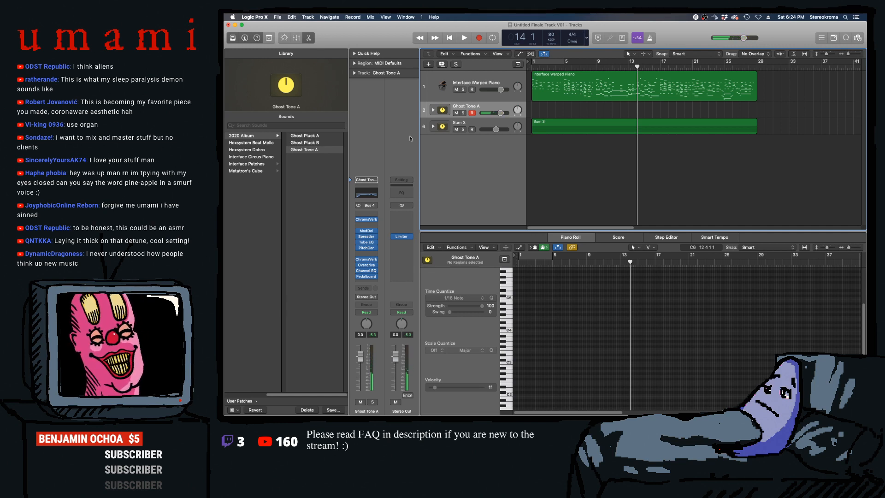
# - Inspect the EXS24, Pedalboard, Tape Delay and Compressor settings on the Interface Warped Piano track
pyautogui.click(446, 85)
pyautogui.click(368, 235)
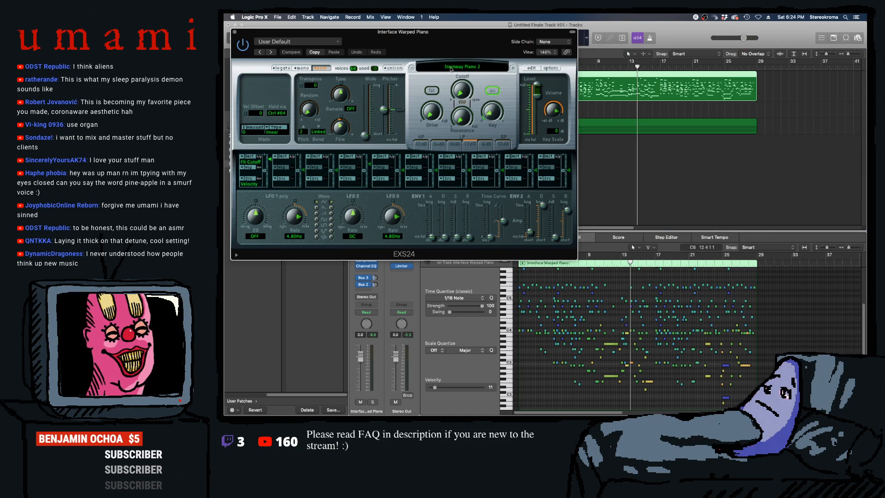
pyautogui.click(235, 32)
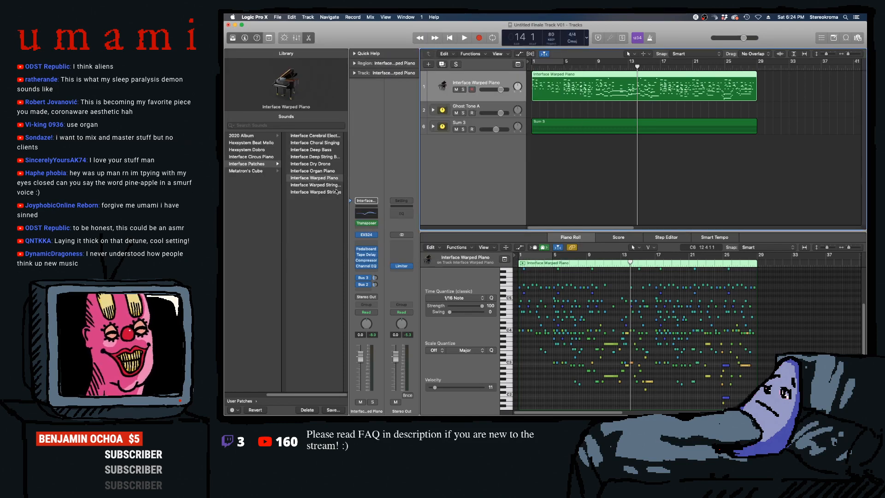
pyautogui.click(364, 251)
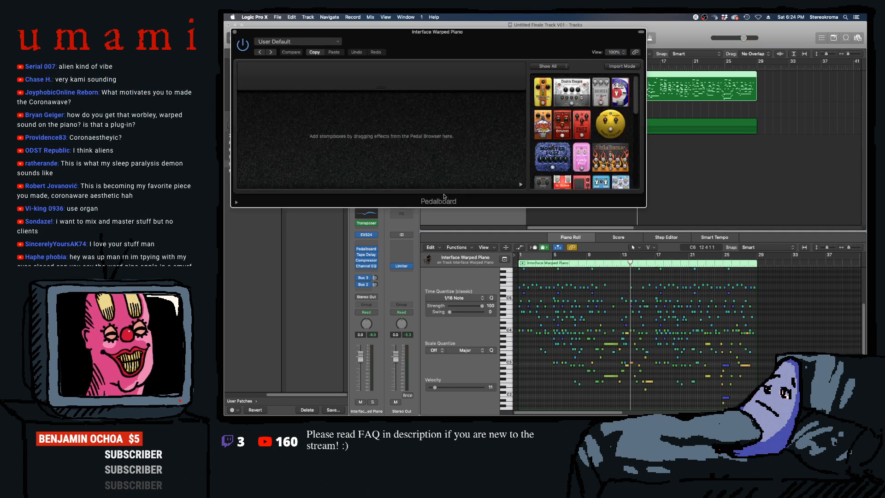
pyautogui.click(235, 33)
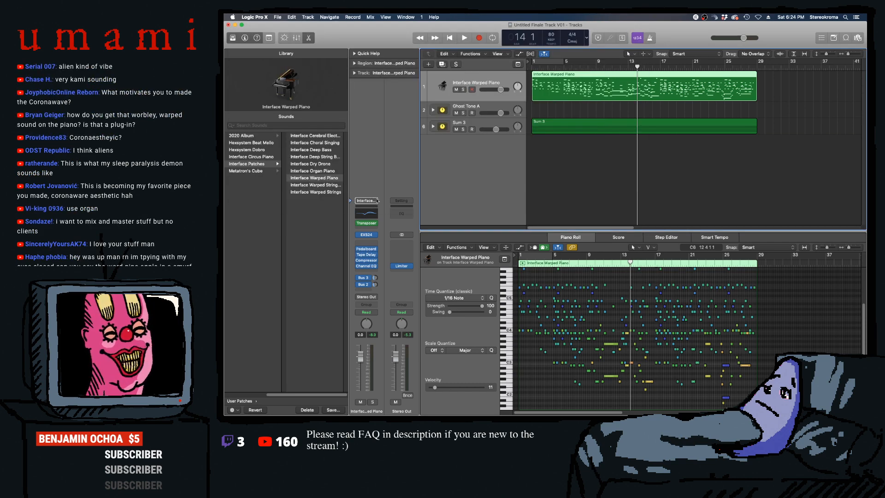
pyautogui.click(366, 254)
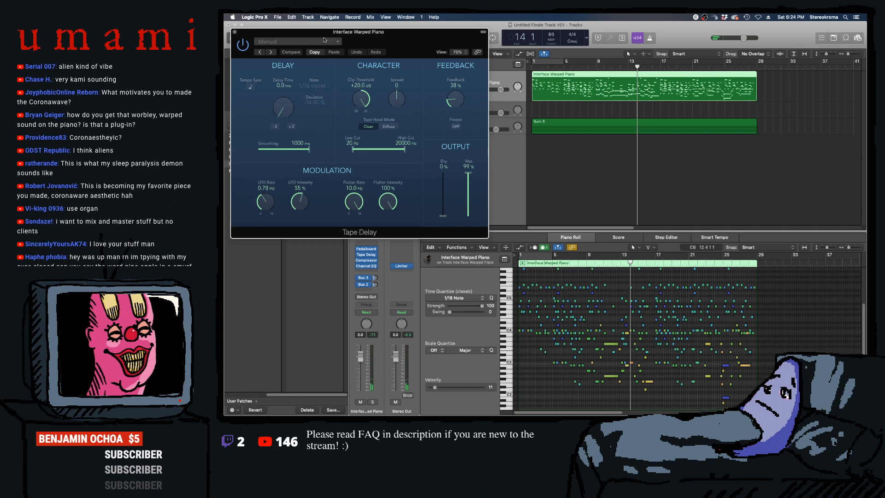
pyautogui.click(235, 33)
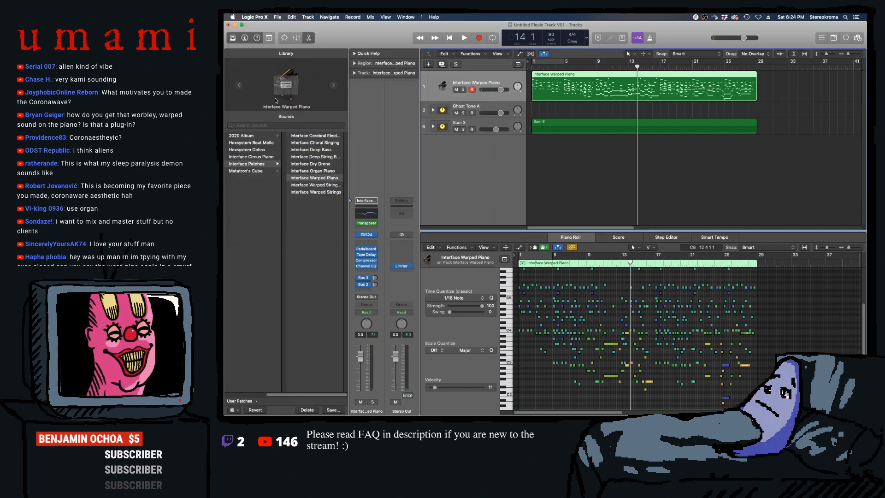
pyautogui.click(368, 260)
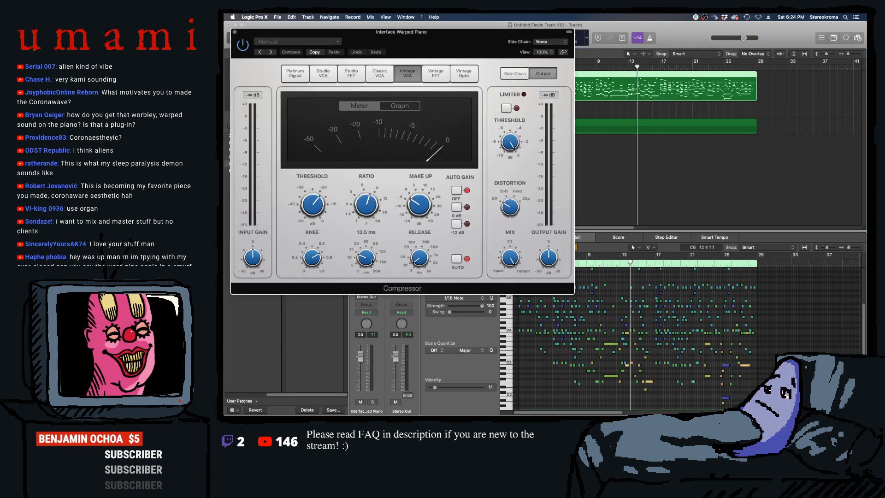
pyautogui.click(235, 27)
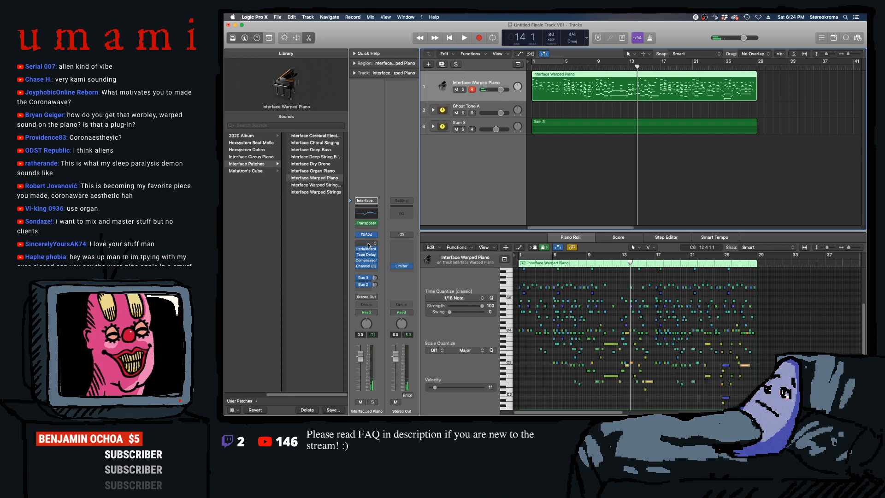
# - Add a Tru-Tape Delay pedal to Interface Warped Piano's Pedalboard, with sync off and the delay time at 20.0 ms
pyautogui.click(367, 251)
pyautogui.scroll(-5, 572, 131)
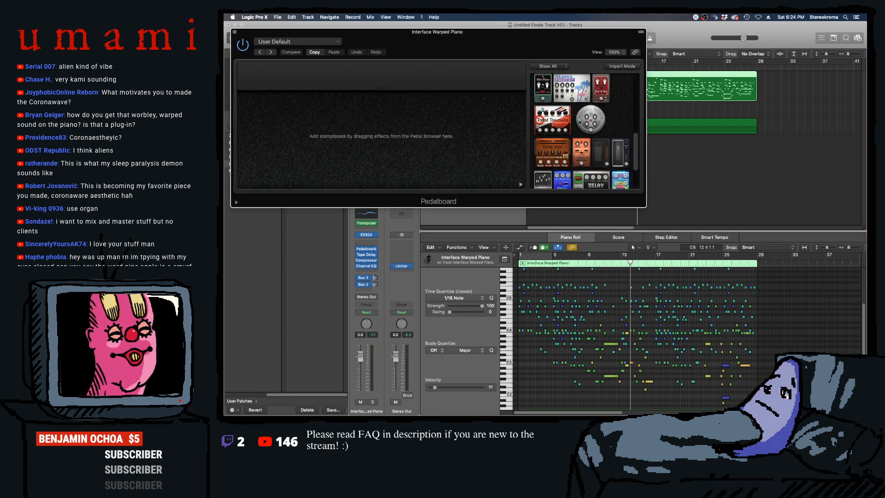
pyautogui.scroll(-2, 572, 131)
pyautogui.moveTo(594, 140); pyautogui.dragTo(321, 153)
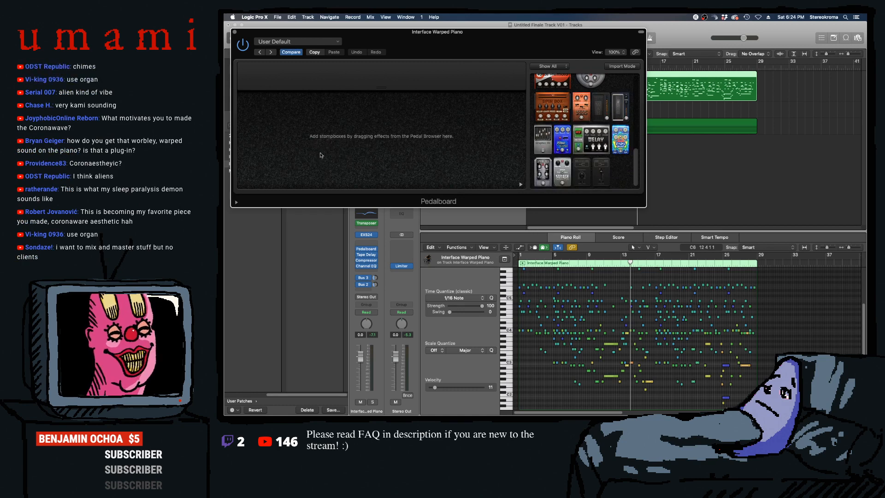
pyautogui.click(280, 154)
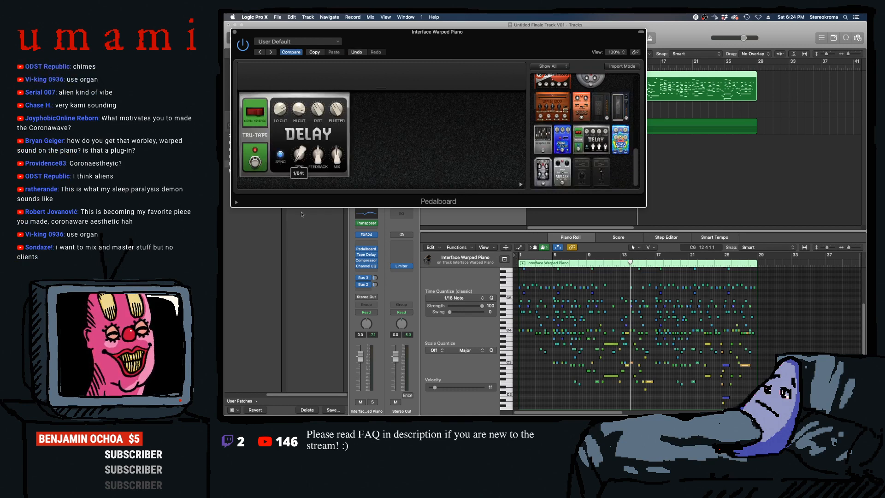
pyautogui.click(280, 154)
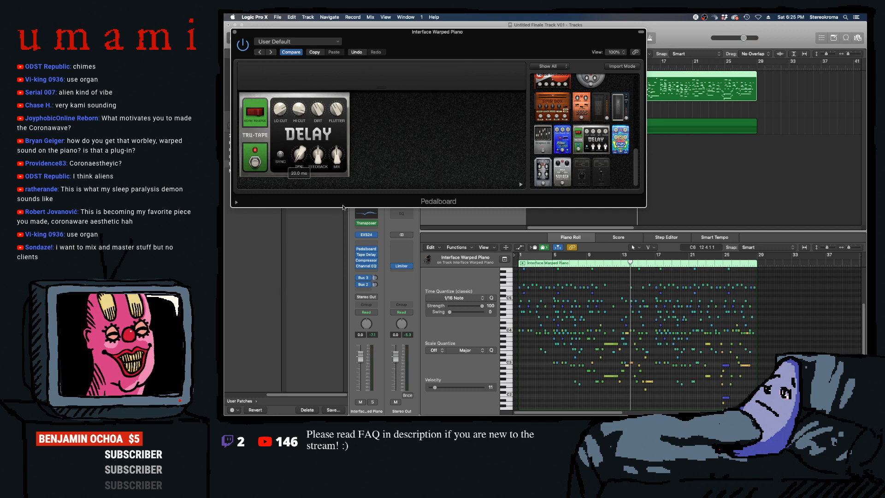
# - Raise the Tru-Tape Delay pedal's mix and flutter, adjust its feedback, and close the Pedalboard
pyautogui.moveTo(338, 161); pyautogui.dragTo(336, 152)
pyautogui.moveTo(337, 114); pyautogui.dragTo(338, 107)
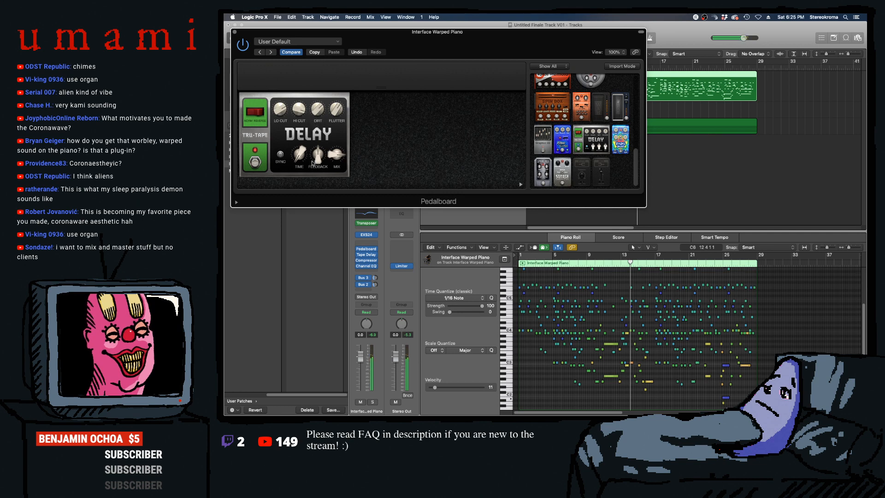
pyautogui.moveTo(318, 155); pyautogui.dragTo(338, 148)
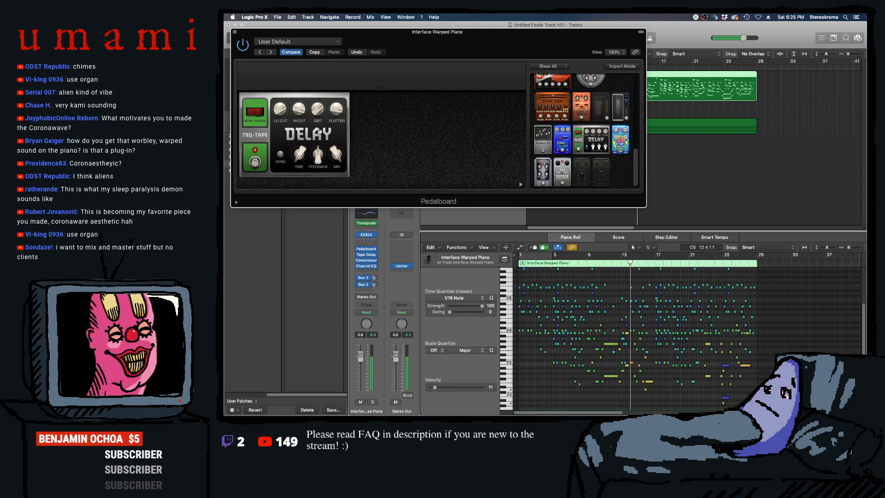
pyautogui.moveTo(319, 156)
pyautogui.mouseDown()
pyautogui.moveTo(323, 147)
pyautogui.moveTo(324, 158)
pyautogui.mouseUp()
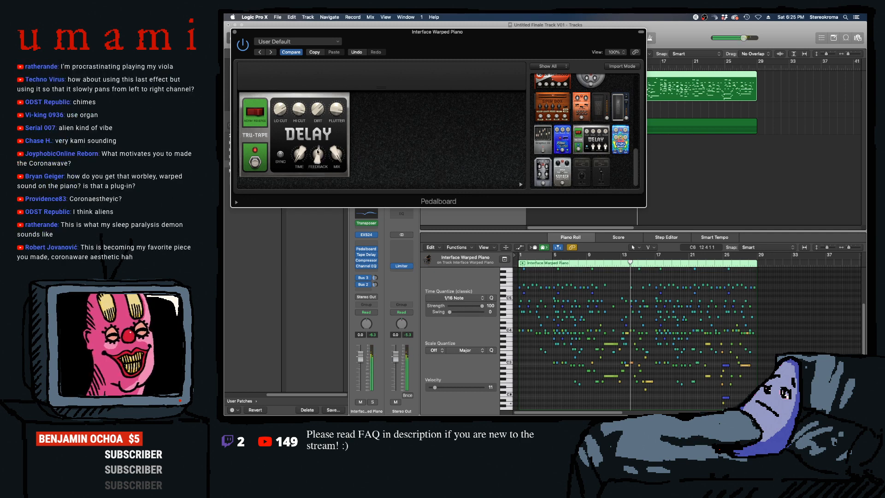
pyautogui.press('super+w')
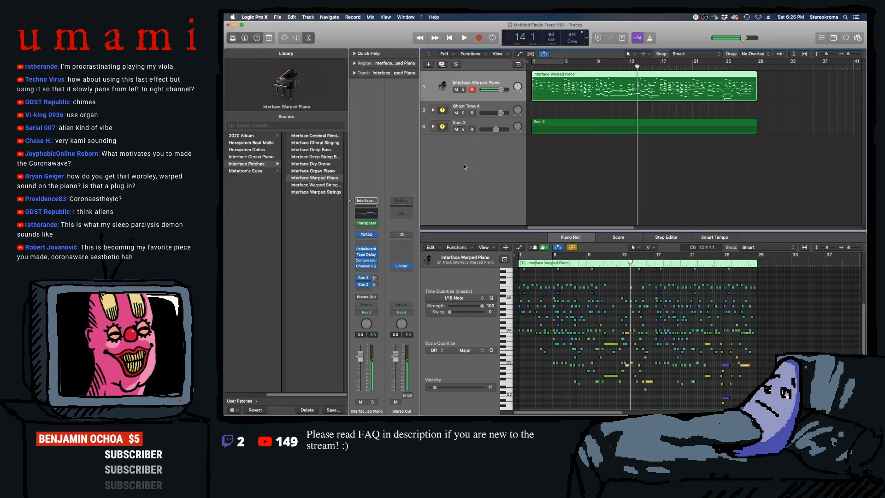
# - Try a copy of the Interface Warped Piano region on the Ghost Tone A track, playing from the start, and delete the copy
pyautogui.click(485, 107)
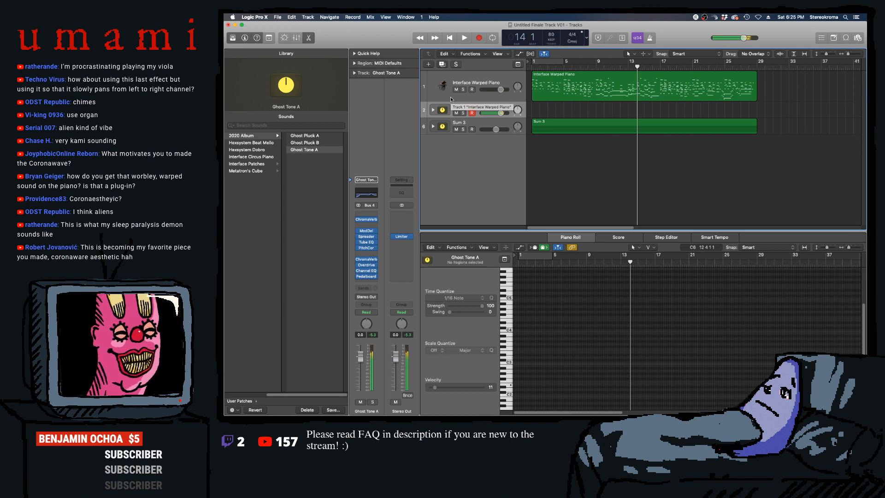
pyautogui.moveTo(551, 77); pyautogui.dragTo(551, 112)
pyautogui.press('Return')
pyautogui.press('space')
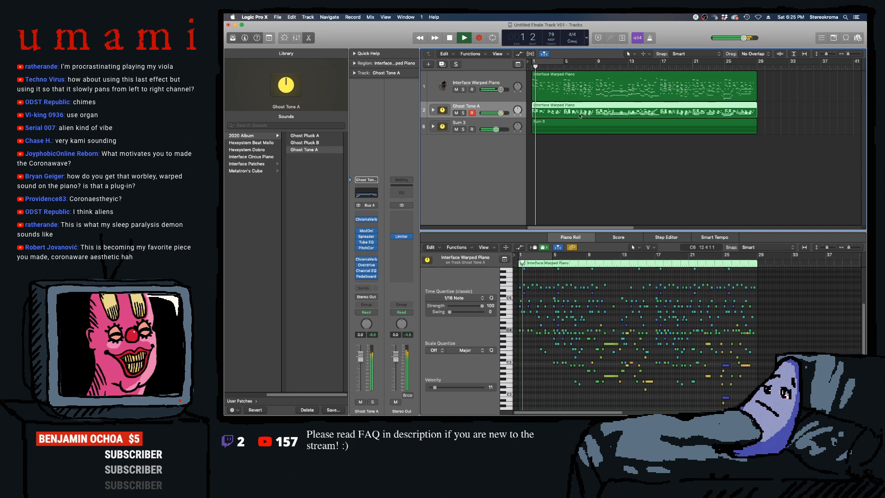
pyautogui.press('space')
pyautogui.press('Delete')
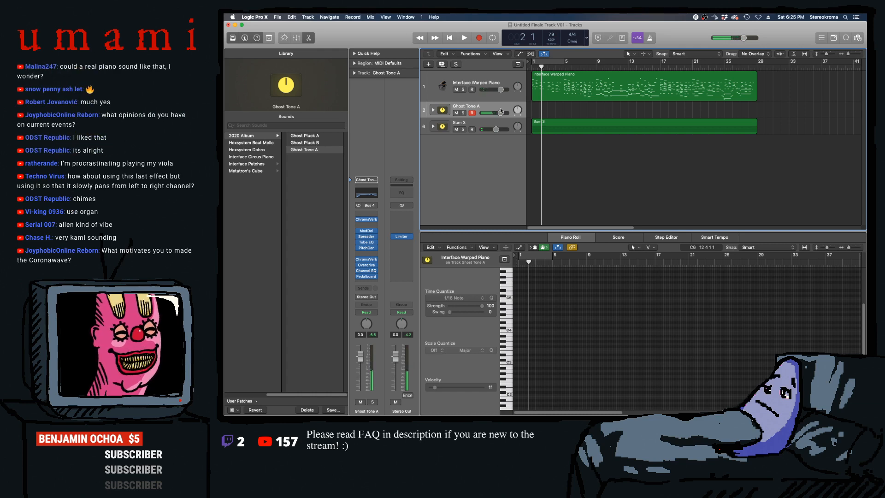
# - Record a short take on the Ghost Tone A track, and expand the stack to review Inst 1, Inst 2 and Inst 3
pyautogui.click(479, 40)
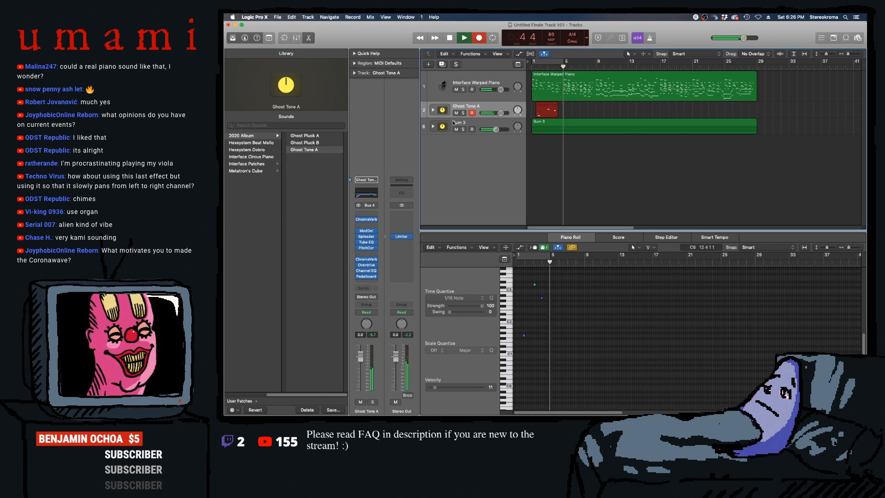
pyautogui.press('space')
pyautogui.click(433, 110)
pyautogui.click(440, 128)
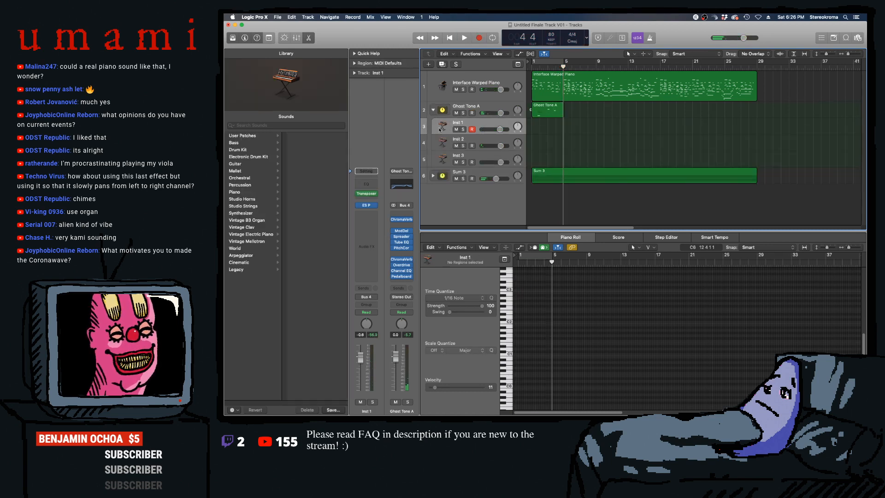
pyautogui.click(444, 144)
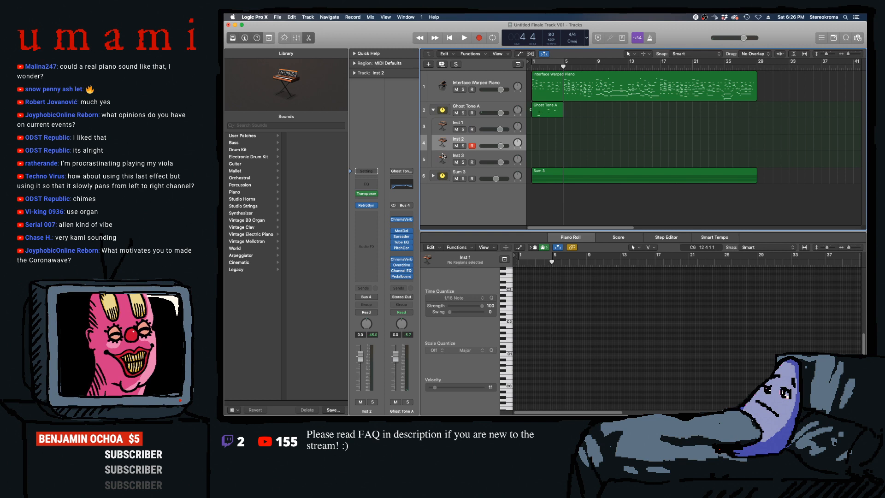
pyautogui.click(442, 158)
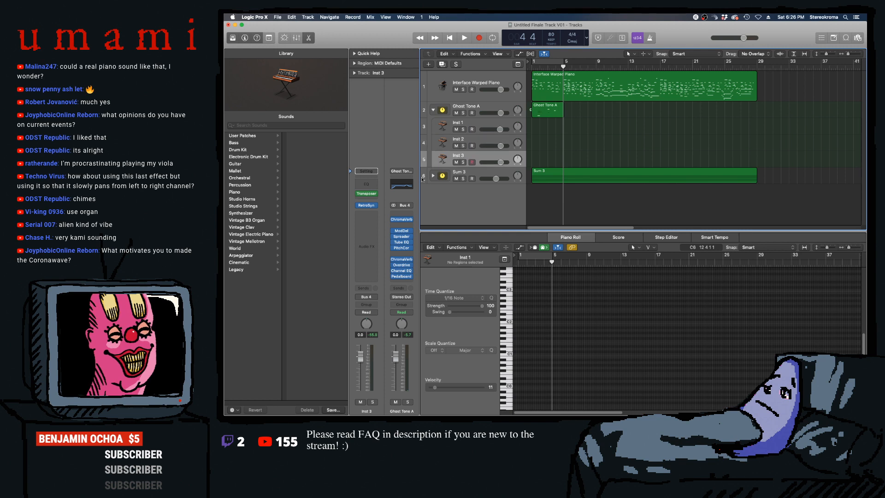
# - Set Inst 3's Transposer to root E and the Harmonic Minor scale, and close it
pyautogui.click(366, 193)
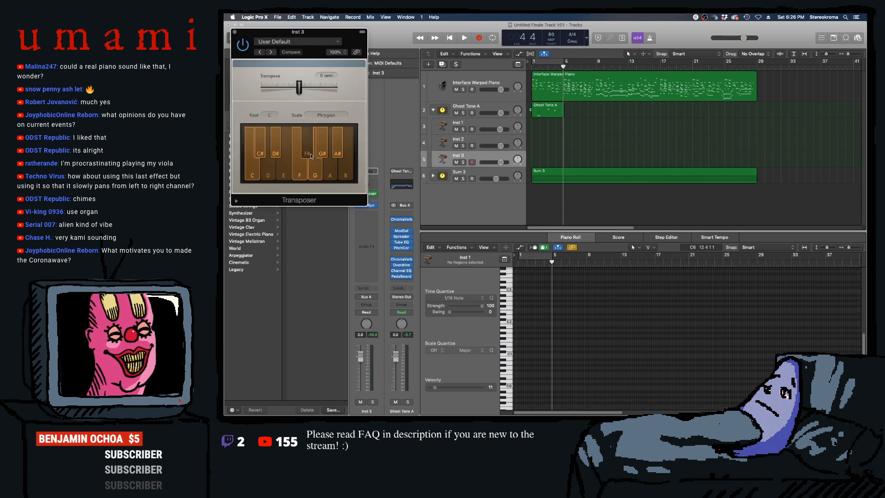
pyautogui.click(270, 115)
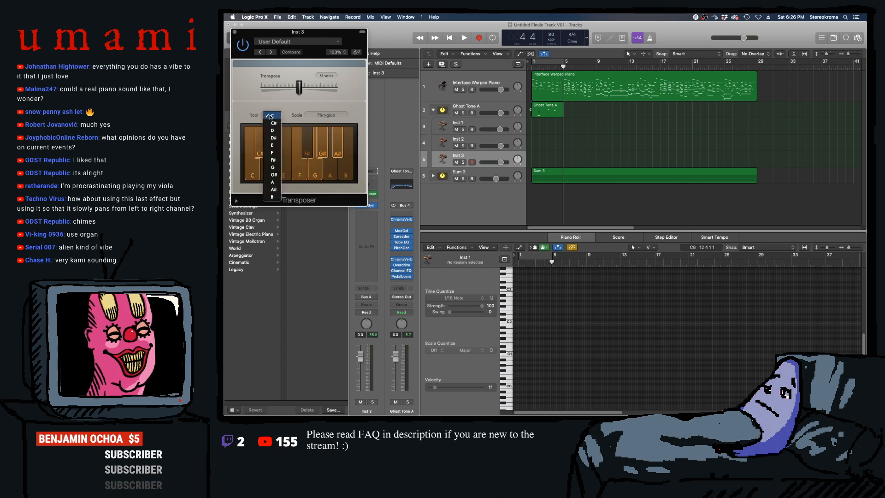
pyautogui.click(272, 145)
pyautogui.click(326, 115)
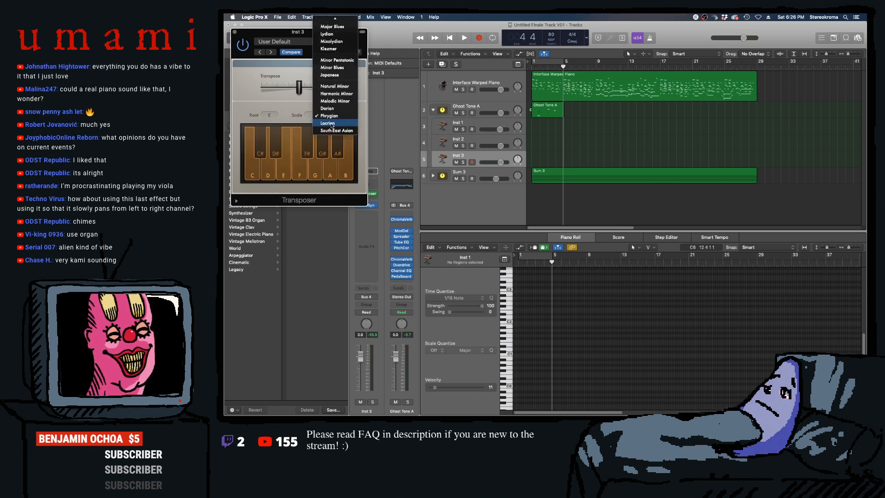
pyautogui.click(336, 94)
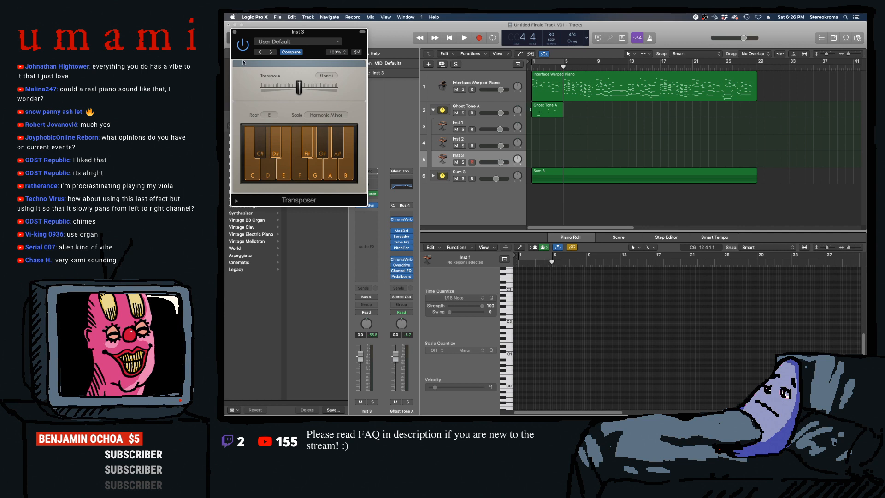
pyautogui.click(235, 32)
# - Show the mixer, delete the recorded Ghost Tone A region, and select the Ghost Tone A track again
pyautogui.click(296, 39)
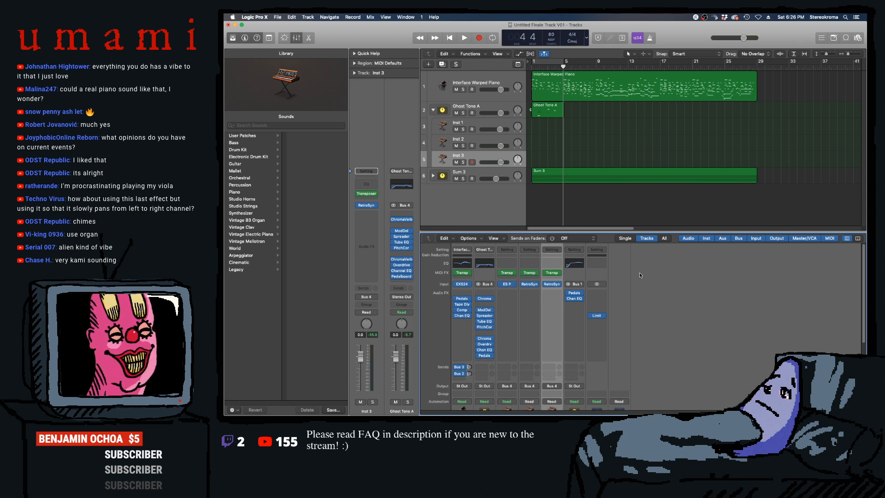
pyautogui.click(543, 107)
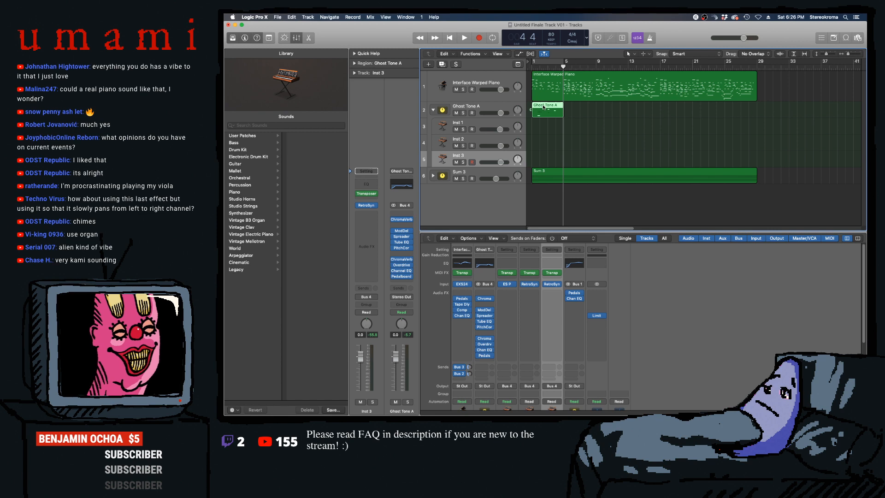
pyautogui.press('Delete')
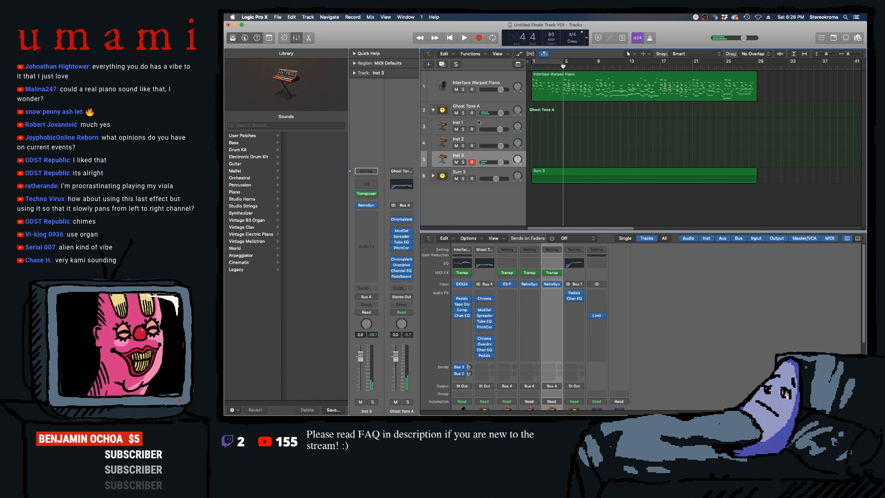
pyautogui.click(470, 108)
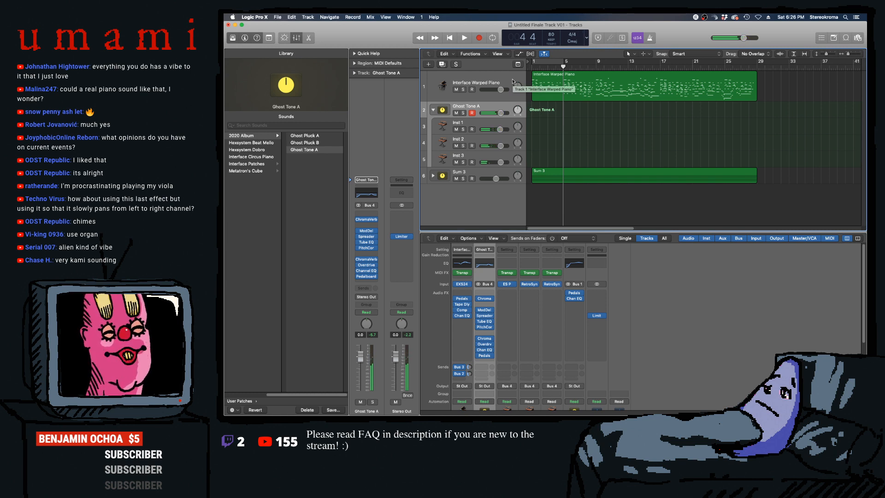
# - Listen to the opening of the arrangement from the start with the Ghost Tone A track armed
pyautogui.press('space')
pyautogui.press('space')
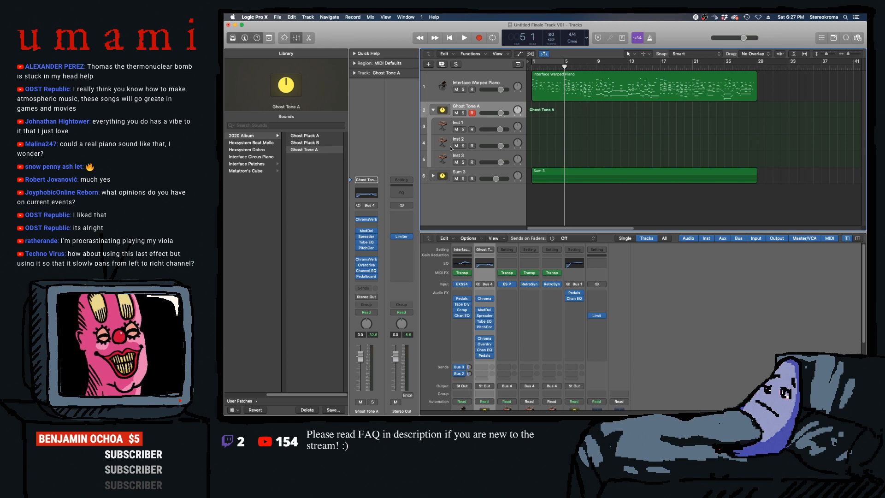
pyautogui.moveTo(546, 66); pyautogui.dragTo(421, 68)
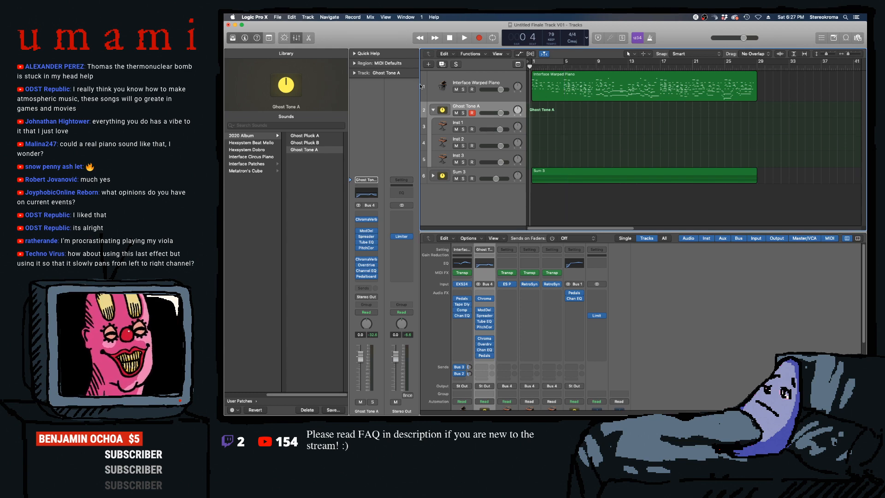
pyautogui.press('space')
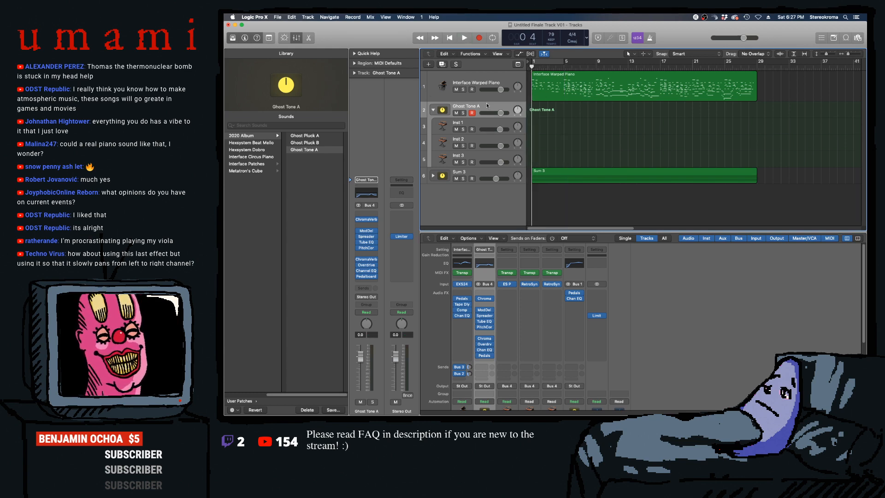
pyautogui.press('space')
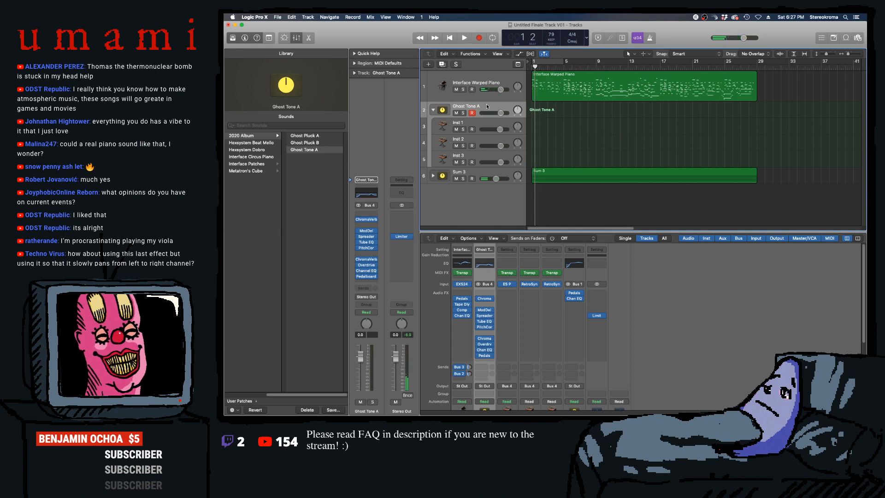
# - Record a Ghost Tone A take during playback up to bar 19, lower the track's volume to -8.0 dB, and delete the take
pyautogui.press('space')
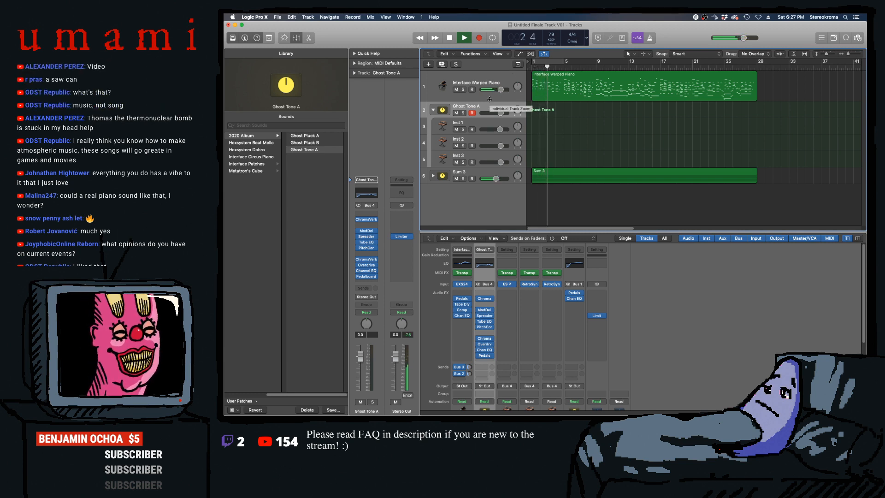
pyautogui.click(477, 37)
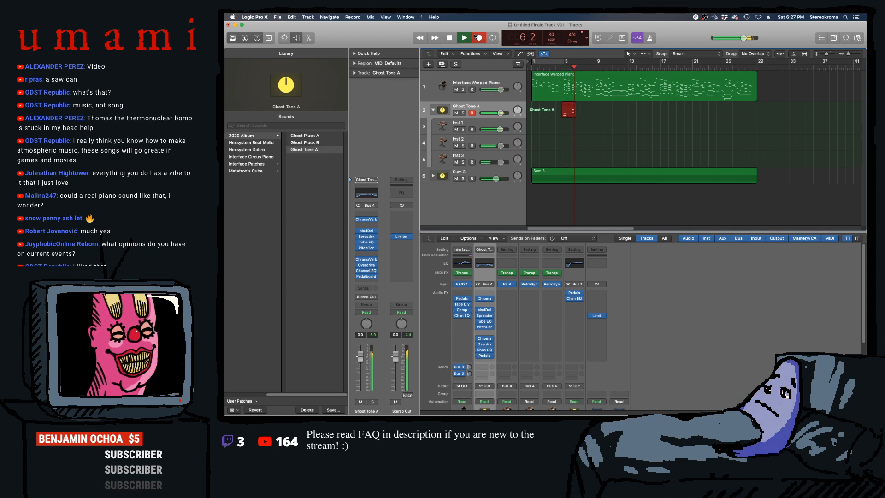
pyautogui.moveTo(501, 113); pyautogui.dragTo(492, 113)
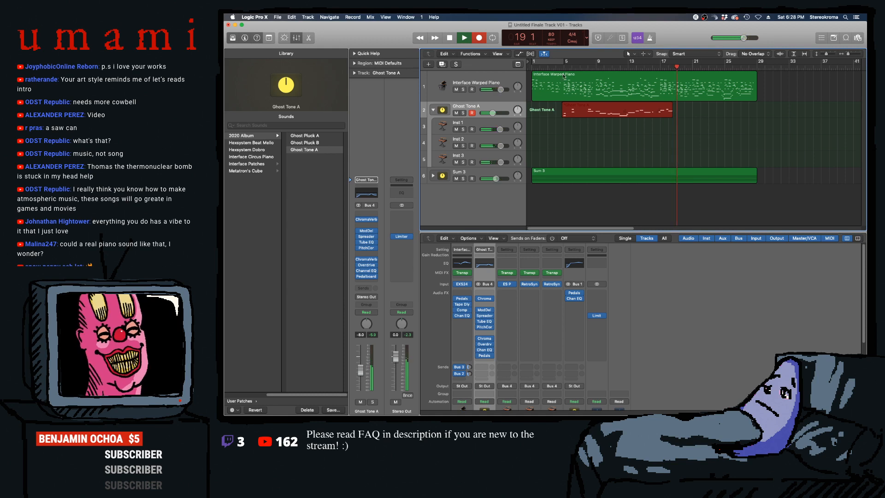
pyautogui.press('space')
pyautogui.press('Delete')
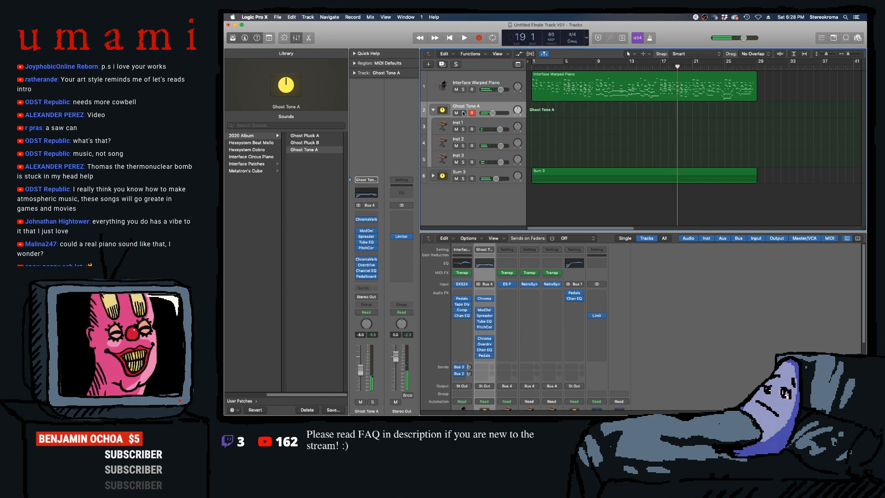
# - Replace the Ghost Tone A stack with a new software instrument track using the Interface Organ Piano patch from Interface Patches
pyautogui.click(433, 110)
pyautogui.press('super+BackSpace')
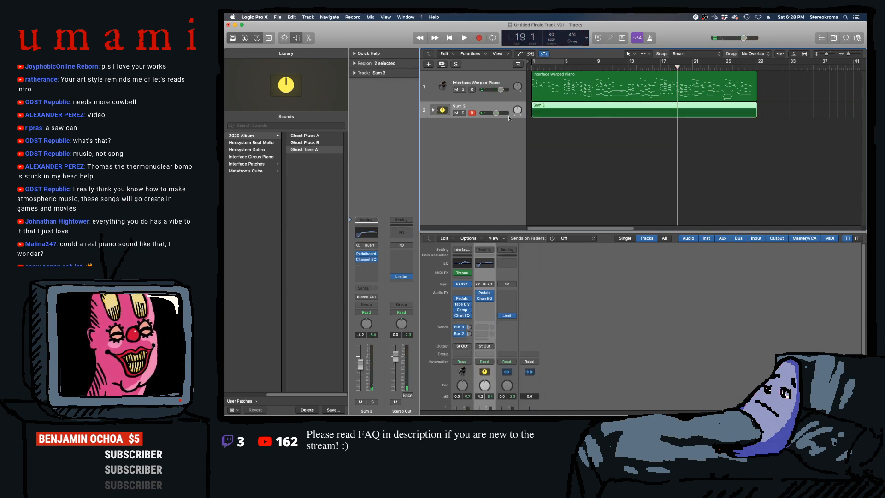
pyautogui.press('alt+super+n')
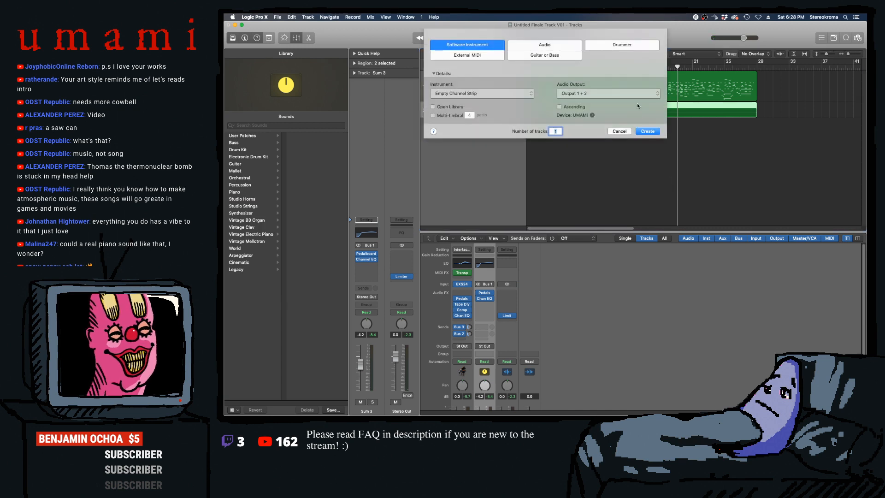
pyautogui.click(657, 130)
pyautogui.click(252, 137)
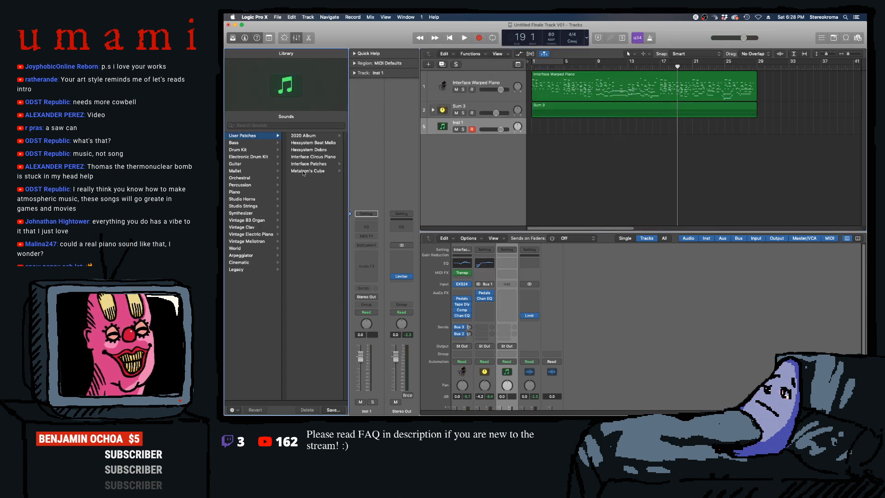
pyautogui.click(307, 164)
pyautogui.click(342, 171)
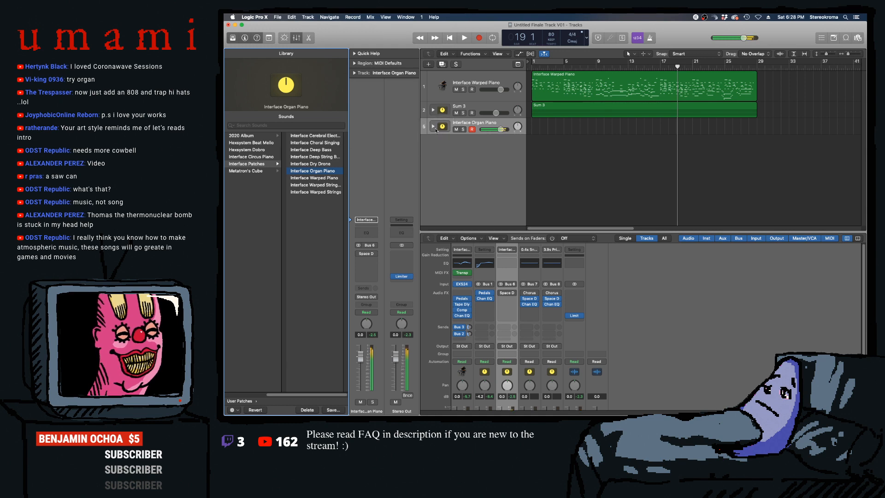
# - Add a Transposer MIDI effect to Interface Organ Piano's Piccolo+ sub-track, with root E and the Harmonic Minor scale
pyautogui.click(433, 126)
pyautogui.click(441, 146)
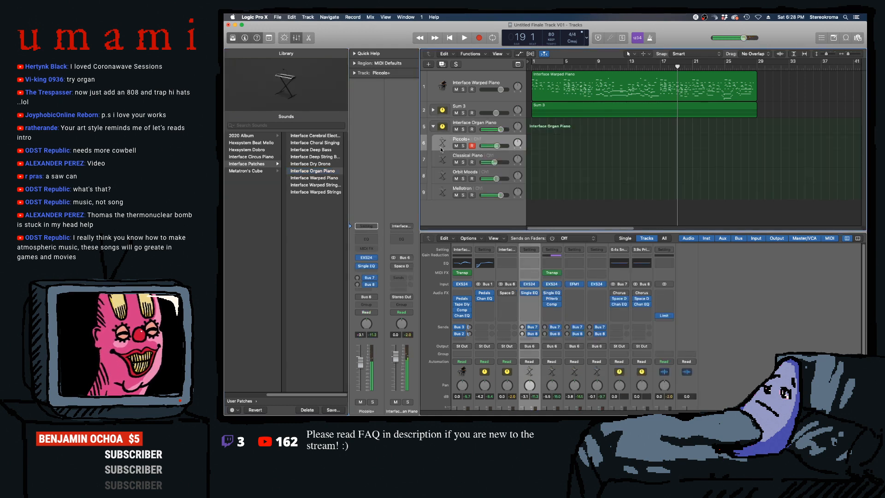
pyautogui.click(377, 251)
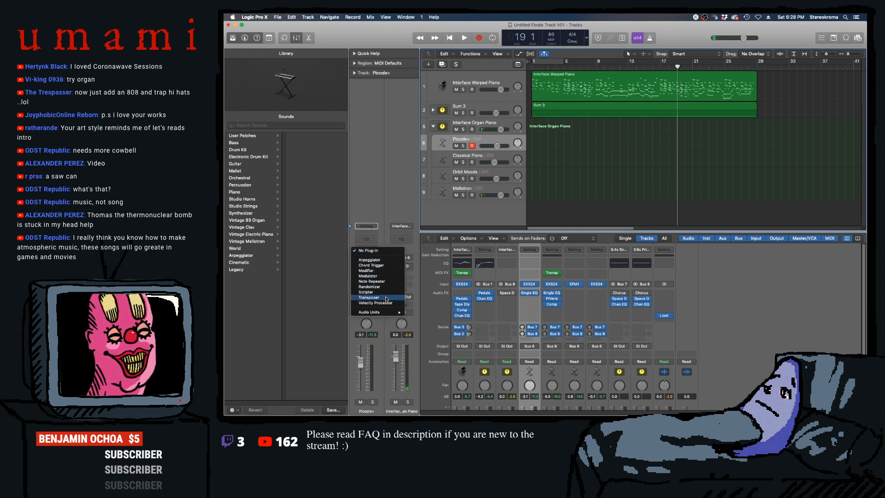
pyautogui.click(389, 295)
pyautogui.click(272, 115)
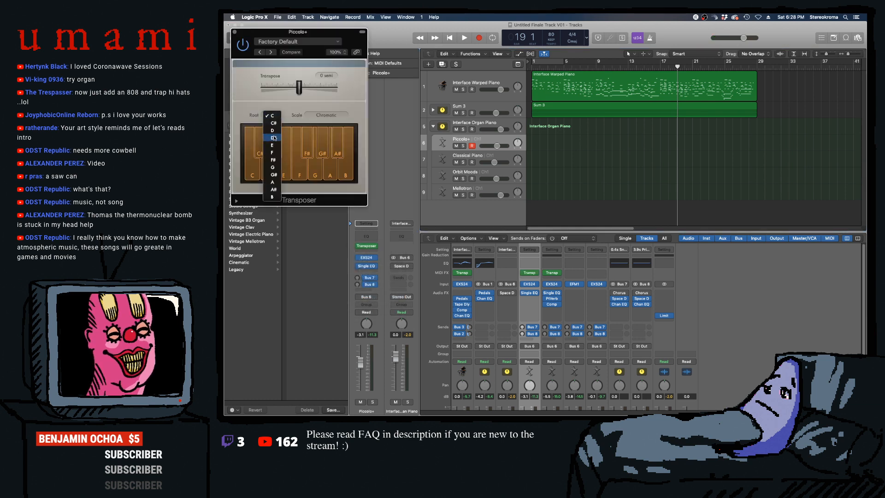
pyautogui.click(274, 144)
pyautogui.click(346, 115)
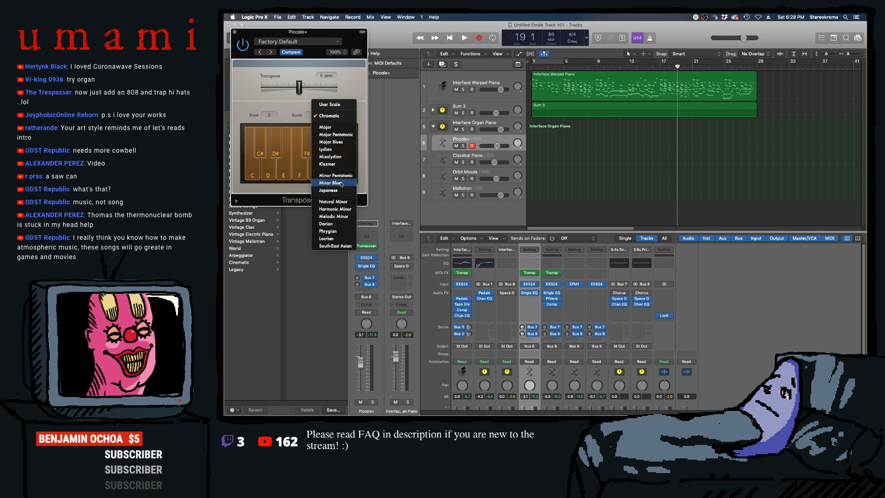
pyautogui.click(341, 210)
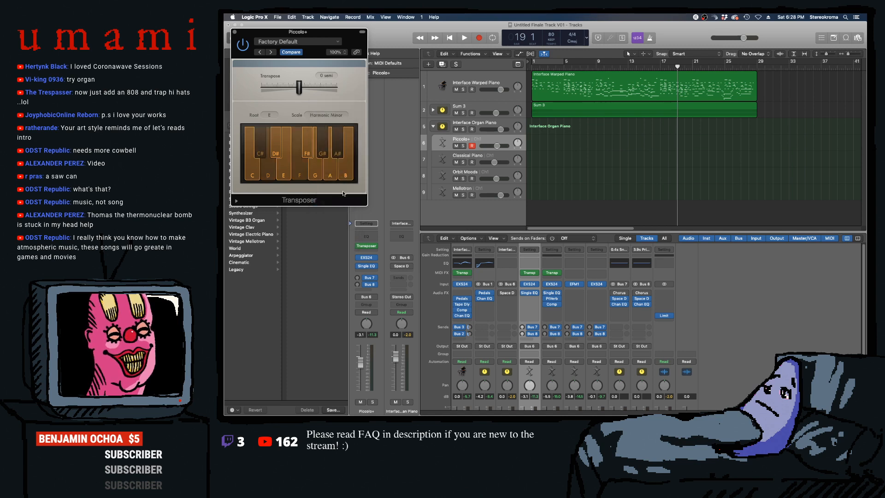
# - Change the Piccolo+ Transposer's scale to Natural Minor and close the plug-in
pyautogui.click(335, 116)
pyautogui.click(336, 109)
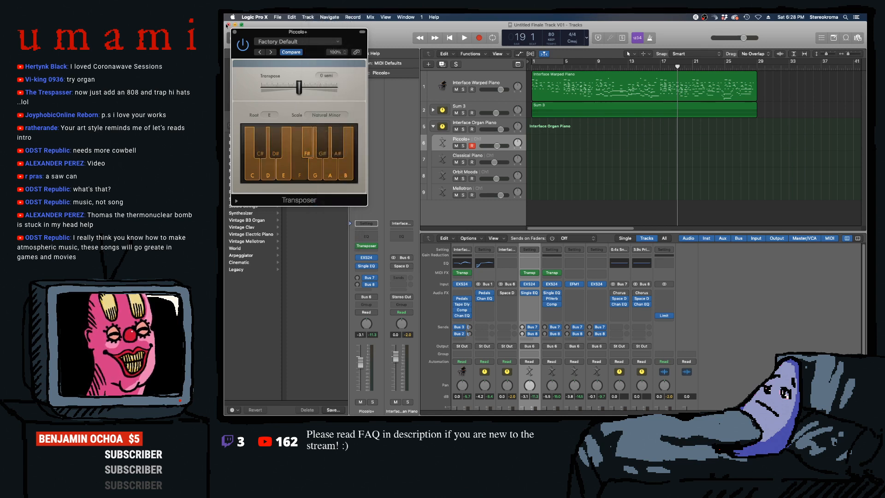
pyautogui.click(235, 33)
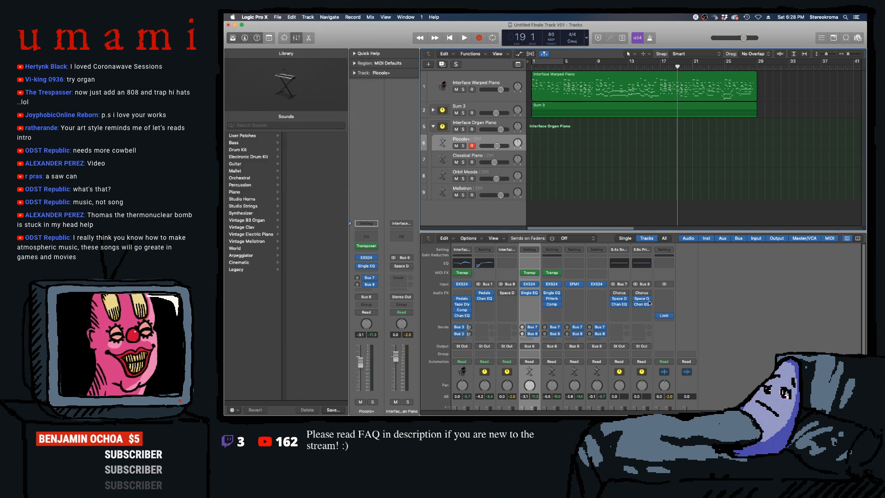
# - Copy the Transposer to the Orbit Moods and Mellotron channels, and set Classical Piano's Transposer to 12 semitones
pyautogui.moveTo(550, 275); pyautogui.dragTo(596, 276)
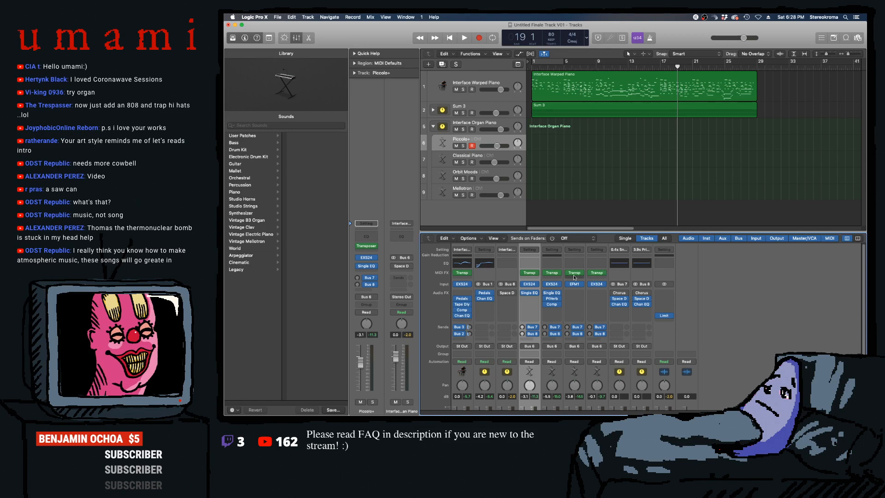
pyautogui.click(554, 274)
pyautogui.moveTo(299, 87); pyautogui.dragTo(317, 88)
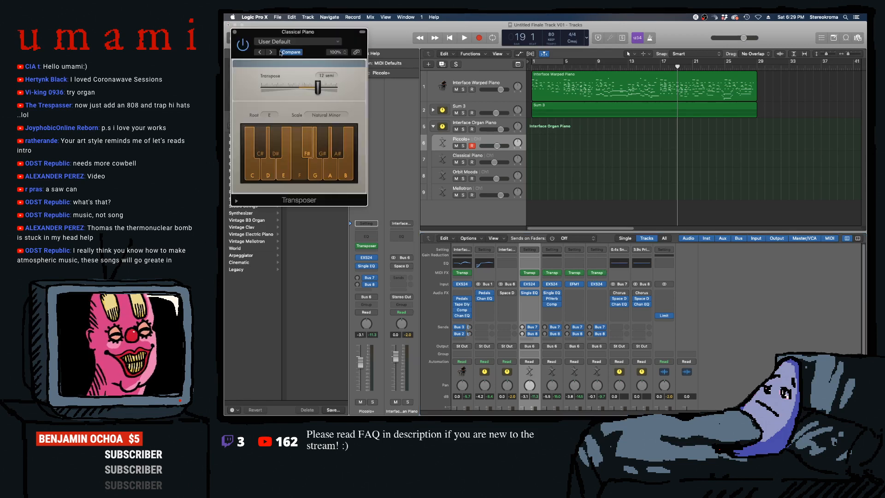
pyautogui.click(235, 32)
# - Copy the Interface Warped Piano region to the start of the Interface Organ Piano track, lower that track's volume, and play it
pyautogui.moveTo(530, 74); pyautogui.dragTo(536, 126)
pyautogui.moveTo(537, 124); pyautogui.dragTo(492, 133)
pyautogui.press('space')
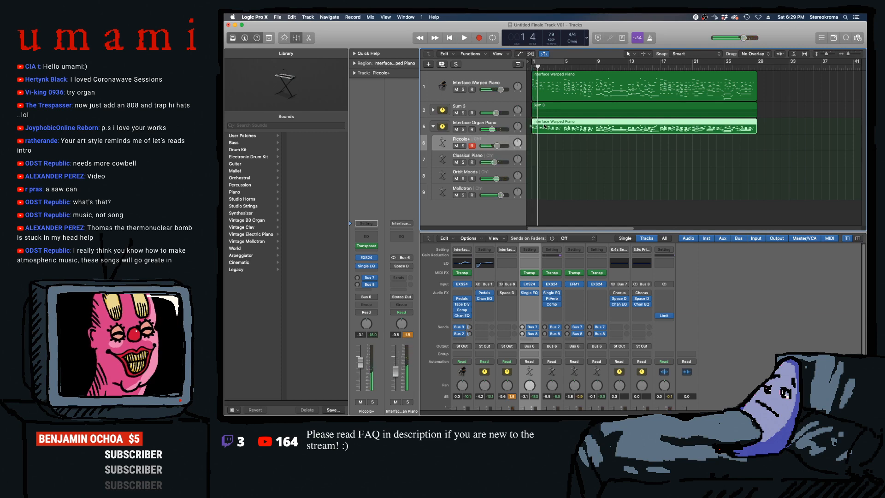
# - Shift all notes of the Interface Organ Piano track's region down in pitch in the Piano Roll, and play the result
pyautogui.press('super+a')
pyautogui.click(547, 148)
pyautogui.doubleClick(547, 127)
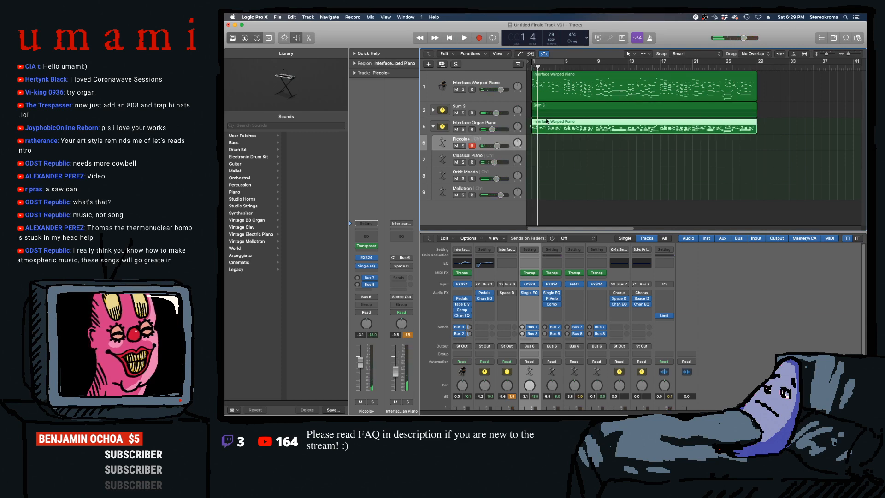
pyautogui.press('super+a')
pyautogui.moveTo(521, 278); pyautogui.dragTo(520, 343)
pyautogui.press('space')
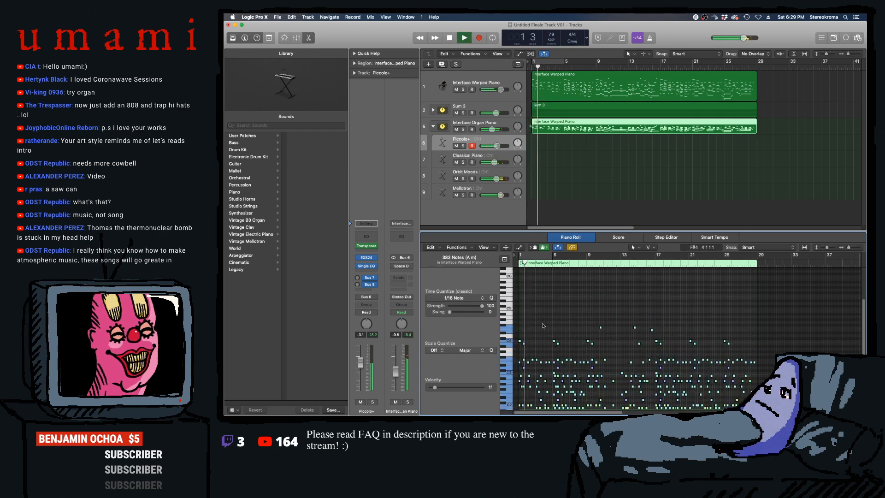
pyautogui.press('space')
pyautogui.click(559, 326)
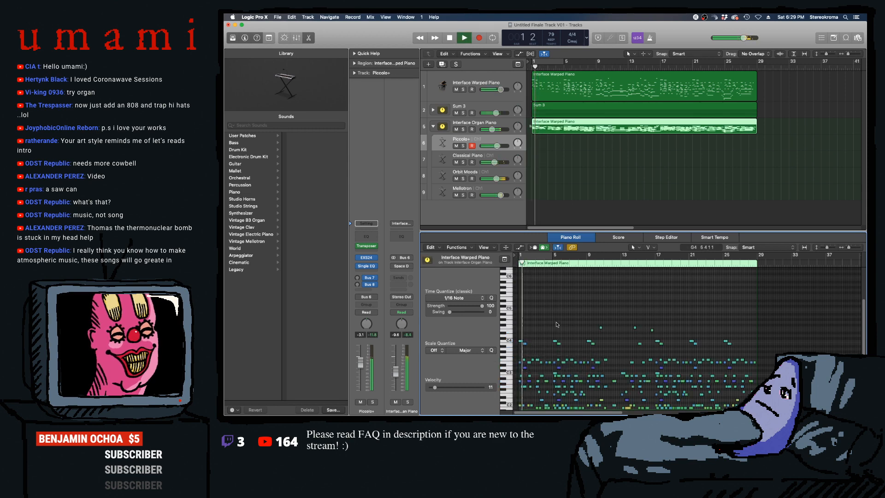
# - Add a Channel EQ to Interface Organ Piano with a 144 Hz low cut and a 5.0 dB boost at 2800 Hz
pyautogui.moveTo(489, 131); pyautogui.dragTo(490, 129)
pyautogui.click(448, 125)
pyautogui.click(366, 233)
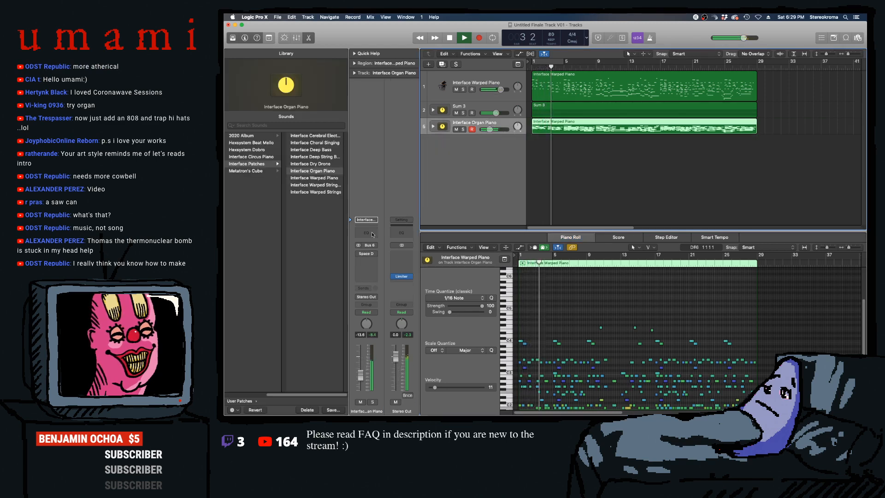
pyautogui.click(256, 69)
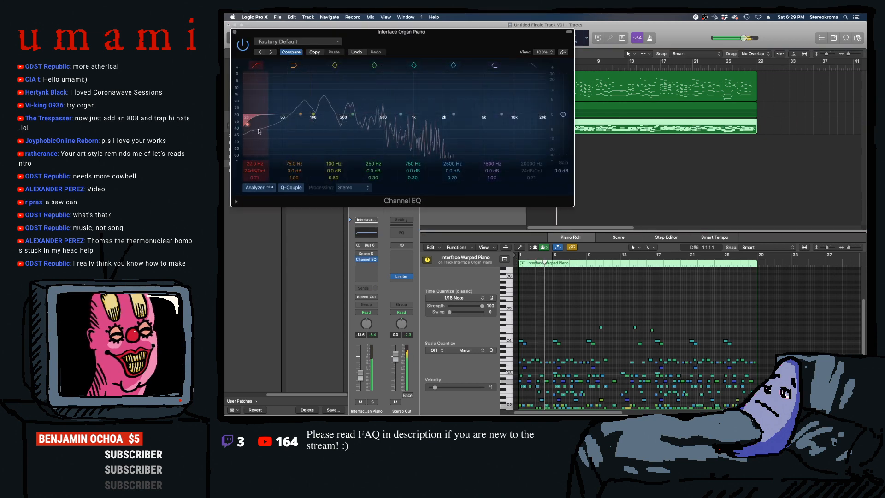
pyautogui.moveTo(253, 126); pyautogui.dragTo(364, 132)
pyautogui.moveTo(448, 156); pyautogui.dragTo(457, 138)
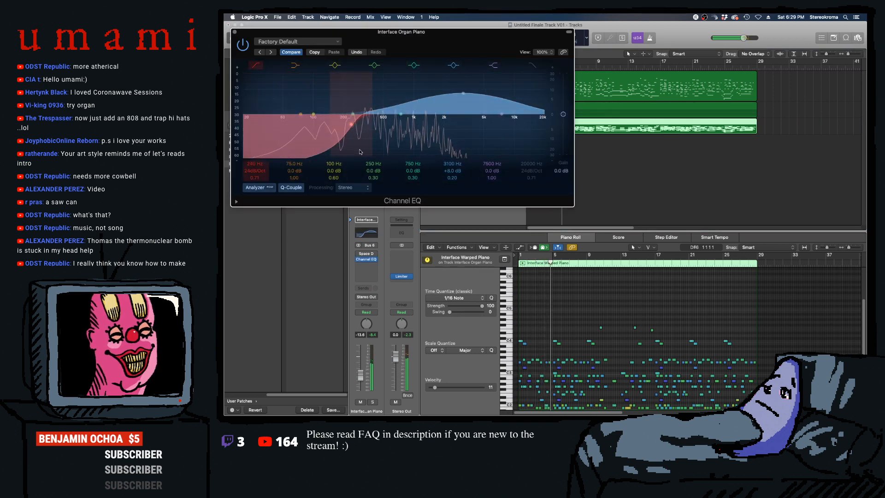
pyautogui.moveTo(355, 134); pyautogui.dragTo(330, 134)
pyautogui.moveTo(450, 139); pyautogui.dragTo(443, 144)
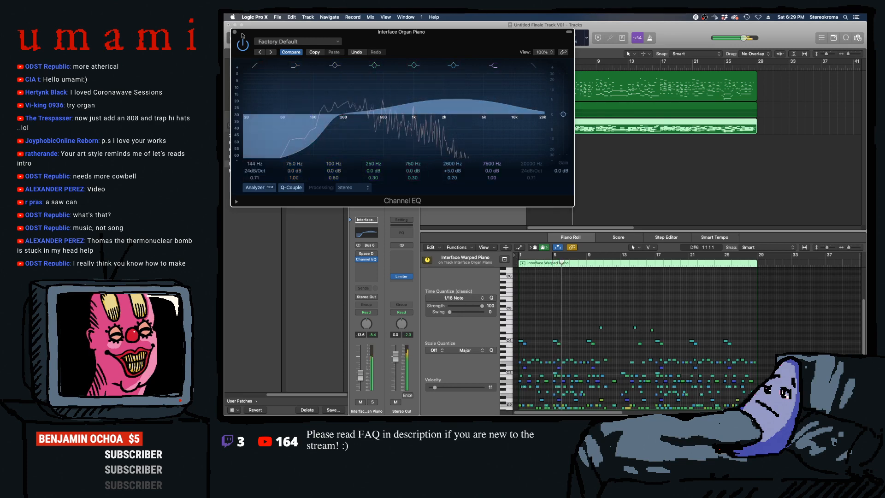
pyautogui.click(234, 32)
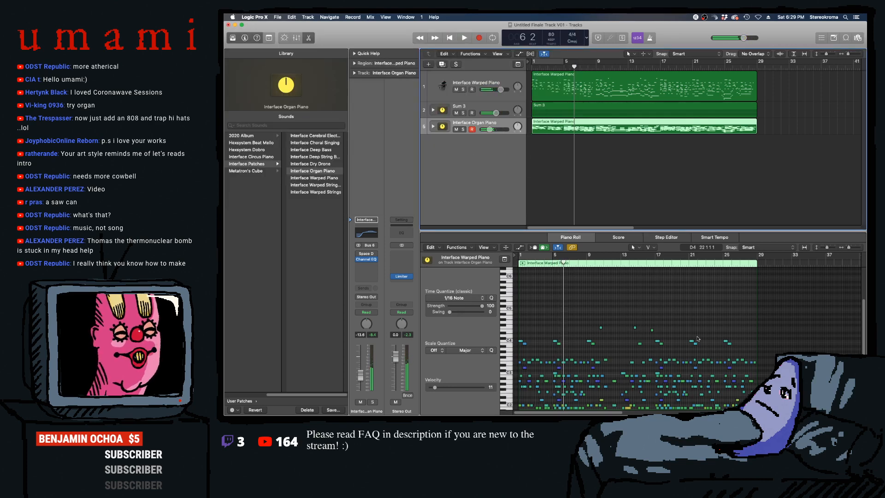
# - Delete the Interface Organ Piano region and its track, and play the remaining tracks from the start
pyautogui.scroll(-5, 694, 337)
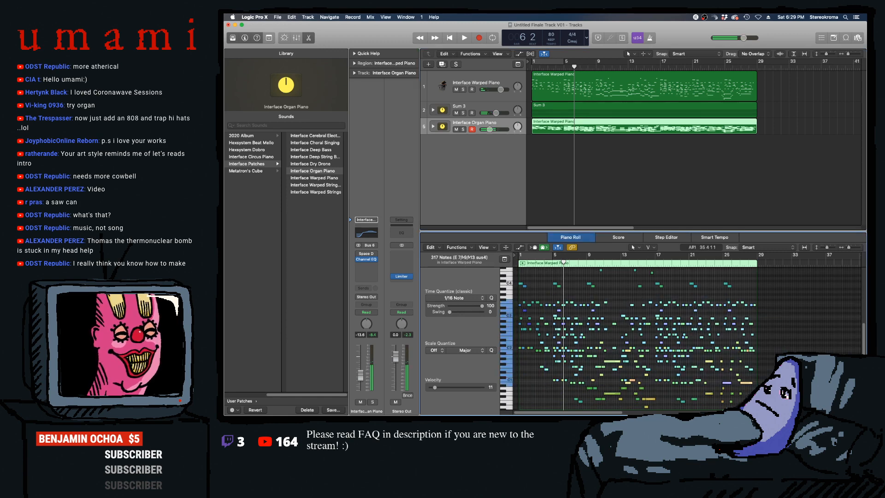
pyautogui.scroll(10, 583, 339)
pyautogui.click(541, 120)
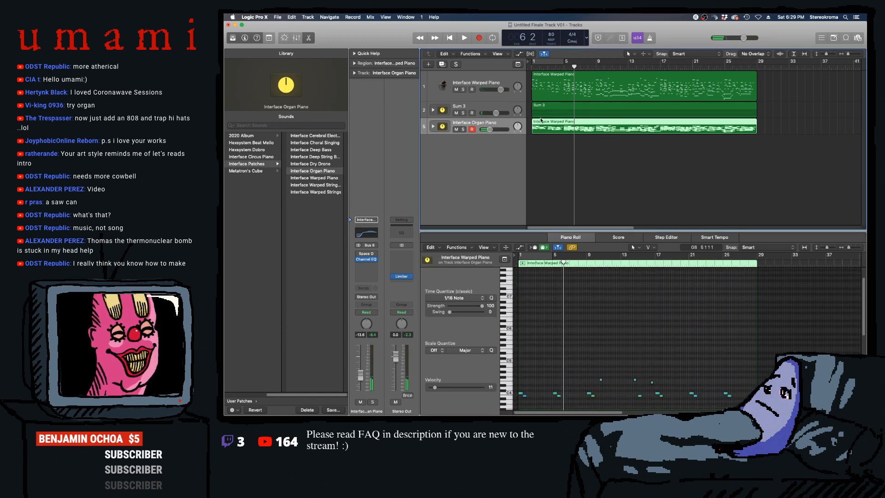
pyautogui.press('Delete')
pyautogui.press('super+BackSpace')
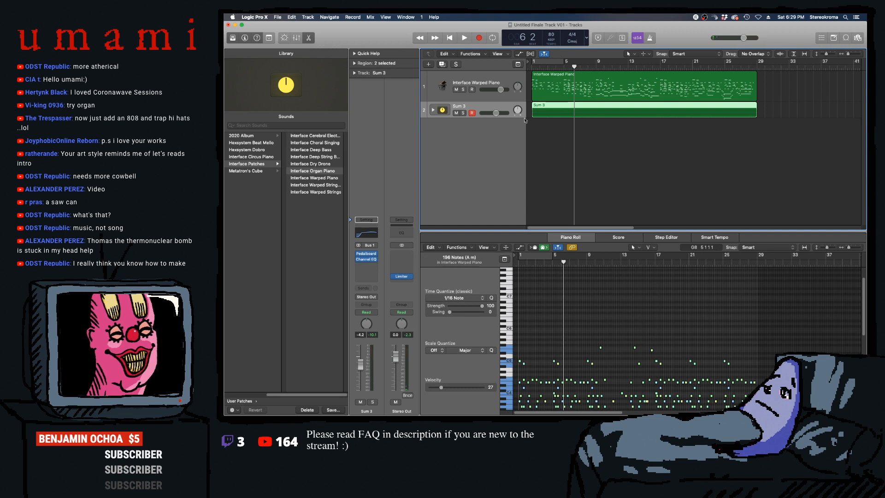
pyautogui.press('Return')
pyautogui.press('space')
pyautogui.click(599, 65)
pyautogui.press('Return')
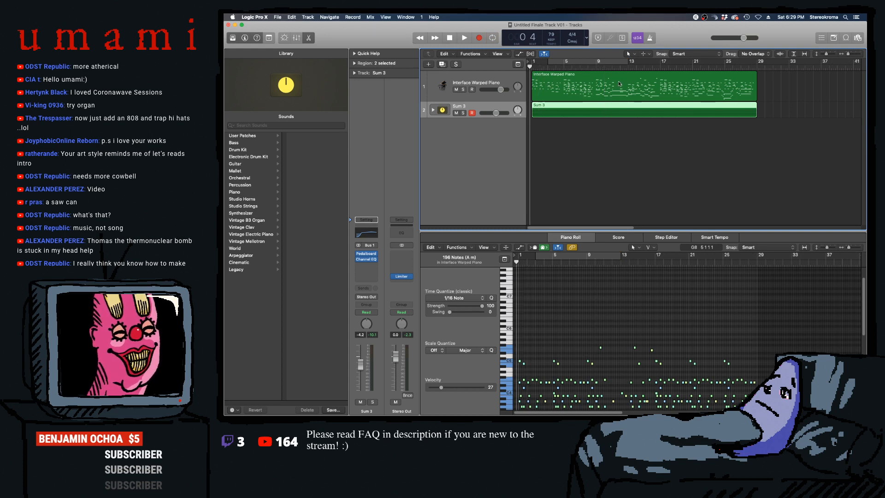
# - Open the Loop Browser and filter the loops by the Beats instrument category
pyautogui.click(845, 38)
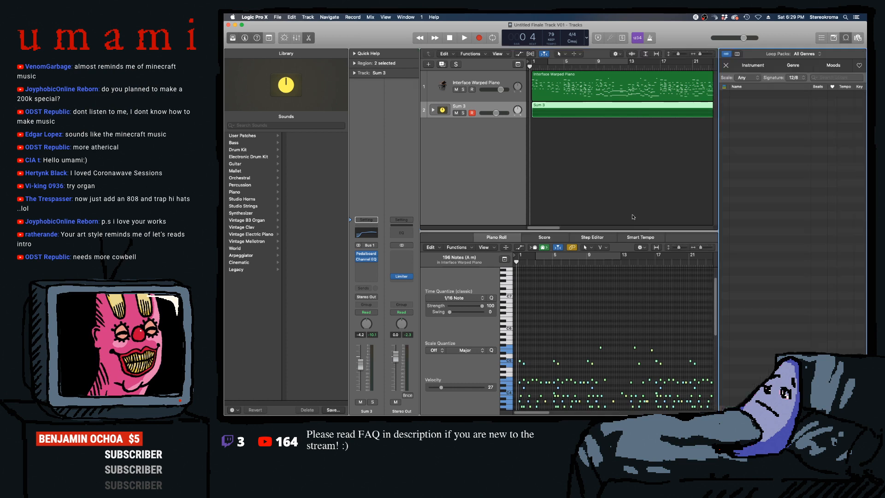
pyautogui.click(790, 70)
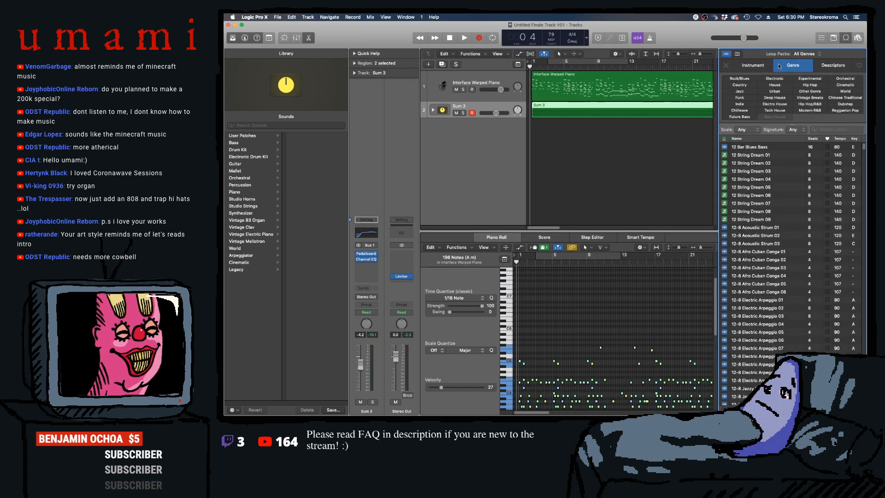
pyautogui.click(755, 68)
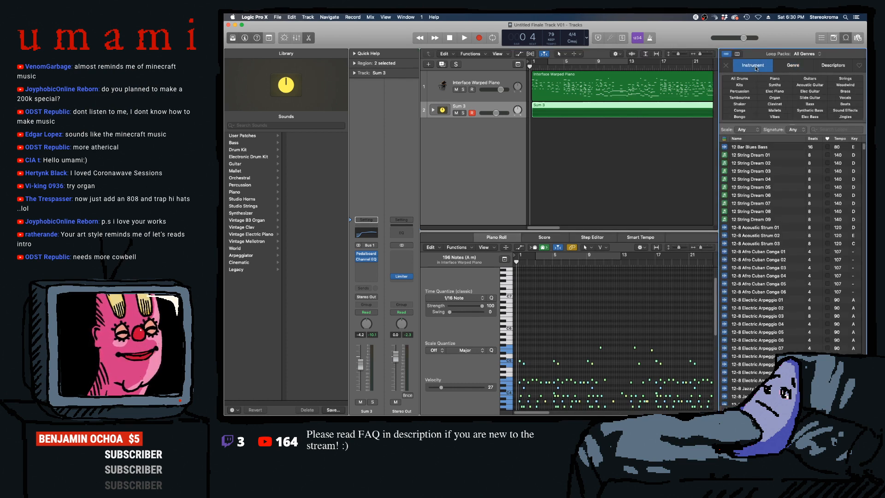
pyautogui.click(845, 105)
pyautogui.scroll(-15, 738, 358)
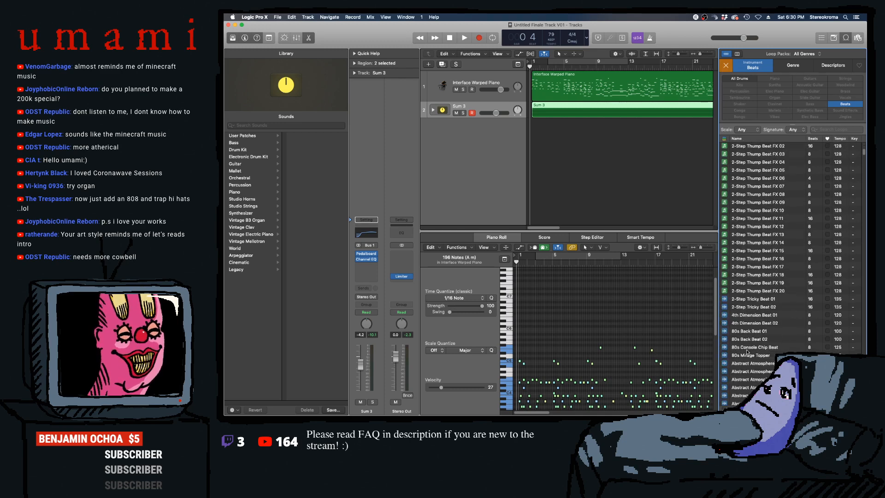
# - Audition the Analog Drum Machine loops and place Analog Drum Machine 80 on a new track at bar 1
pyautogui.click(748, 315)
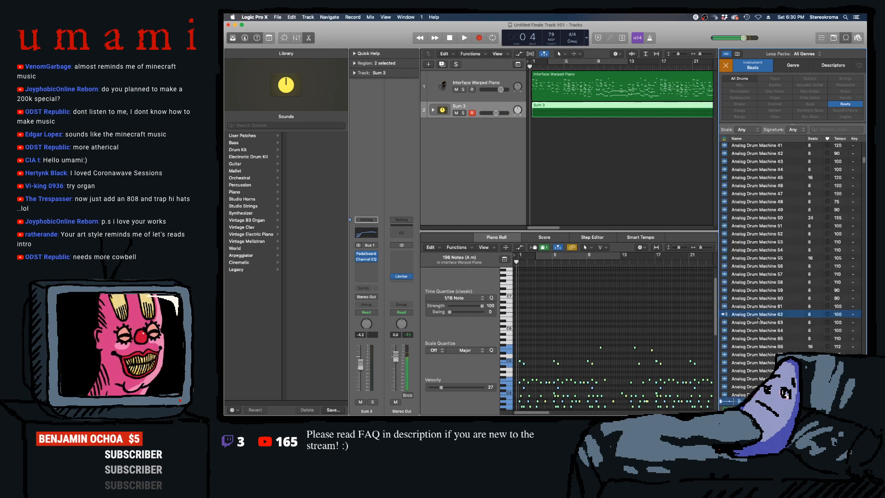
pyautogui.scroll(-6, 744, 351)
pyautogui.press('space')
pyautogui.click(745, 339)
pyautogui.scroll(-6, 740, 360)
pyautogui.press('space')
pyautogui.click(737, 293)
pyautogui.scroll(6, 736, 285)
pyautogui.click(736, 276)
pyautogui.click(736, 323)
pyautogui.moveTo(724, 316); pyautogui.dragTo(556, 183)
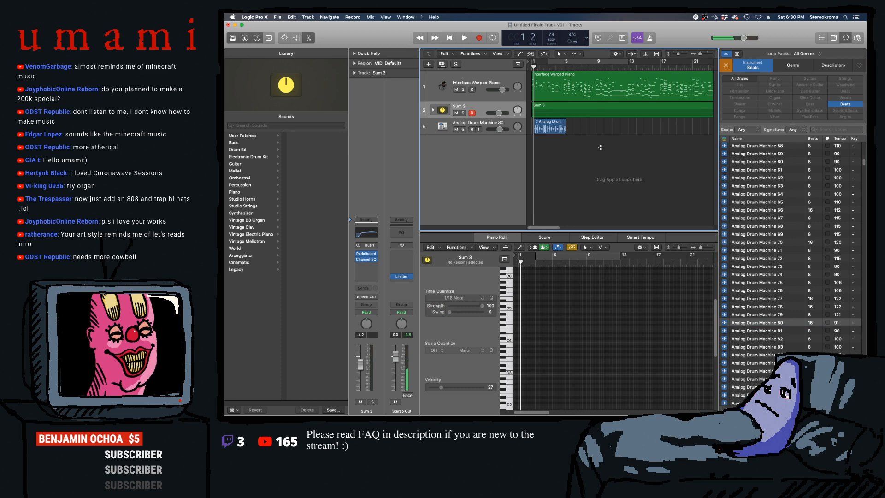
# - Bounce the Analog Drum Machine 80 region in place to a new track and delete the original loop track
pyautogui.press('super+Right')
pyautogui.press('super+Right')
pyautogui.press('super+Right')
pyautogui.press('super+Right')
pyautogui.press('super+Right')
pyautogui.press('Return')
pyautogui.press('space')
pyautogui.moveTo(558, 122); pyautogui.dragTo(551, 123)
pyautogui.rightClick(553, 123)
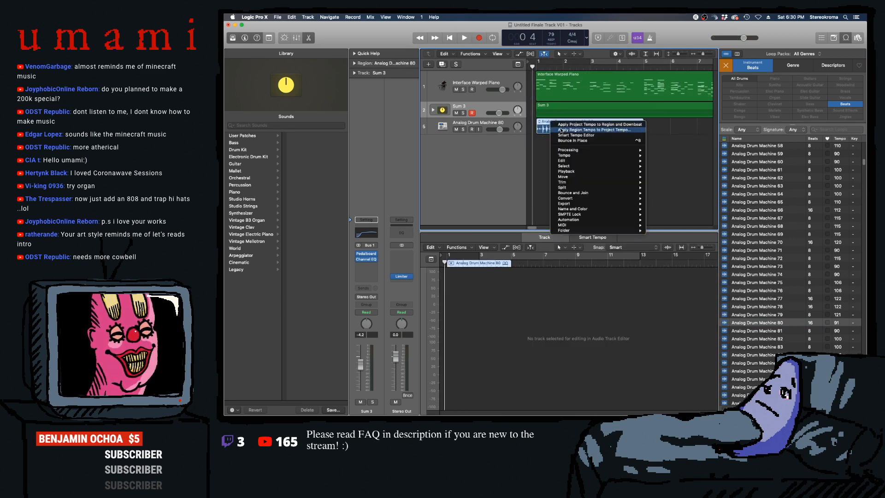
pyautogui.click(573, 141)
pyautogui.click(595, 151)
pyautogui.click(456, 129)
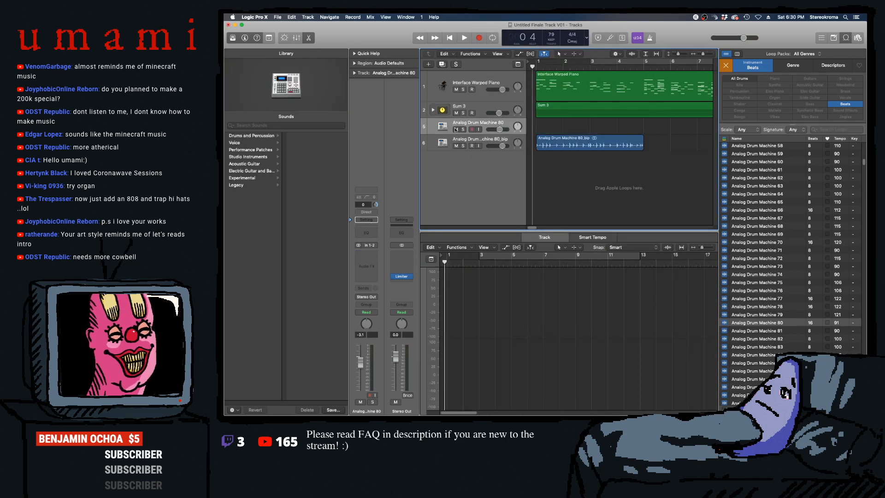
pyautogui.press('super+BackSpace')
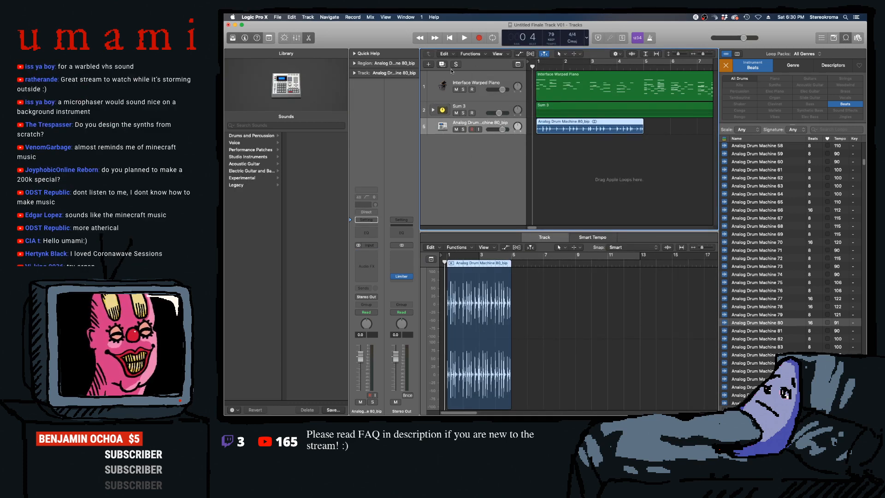
# - Set the bounced Analog Drum Machine 80 track's Flex mode to Speed (FX) and stretch its region to end at bar 9
pyautogui.click(530, 55)
pyautogui.click(476, 189)
pyautogui.click(480, 210)
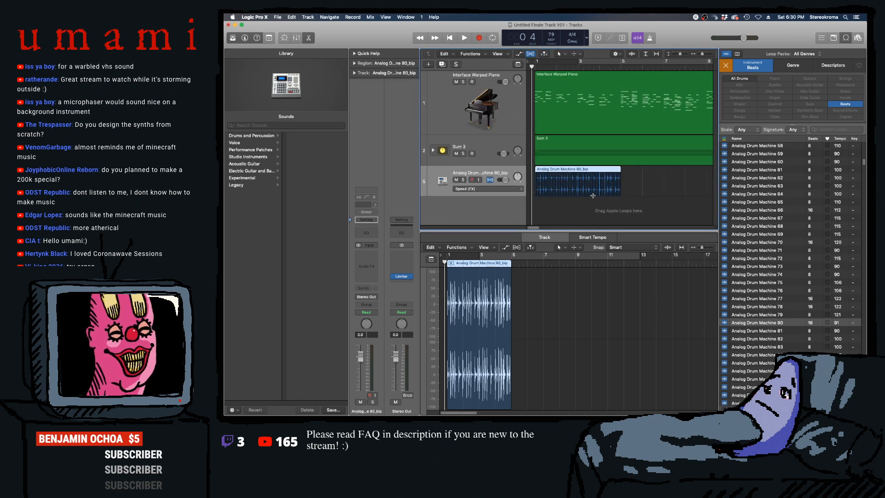
pyautogui.press('super+Left')
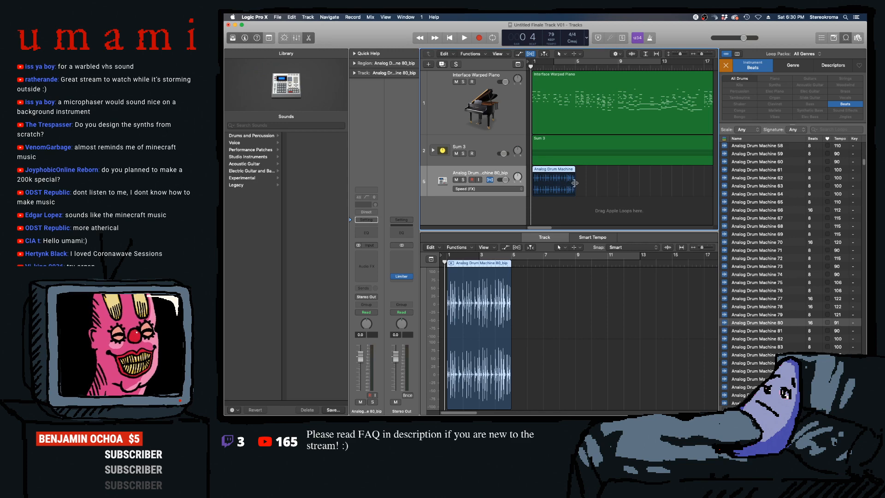
pyautogui.moveTo(573, 174); pyautogui.dragTo(618, 175)
# - Audition further beat loops and place Arcade Dreams Beat 02 on a new track at bar 1
pyautogui.scroll(-10, 775, 288)
pyautogui.click(761, 326)
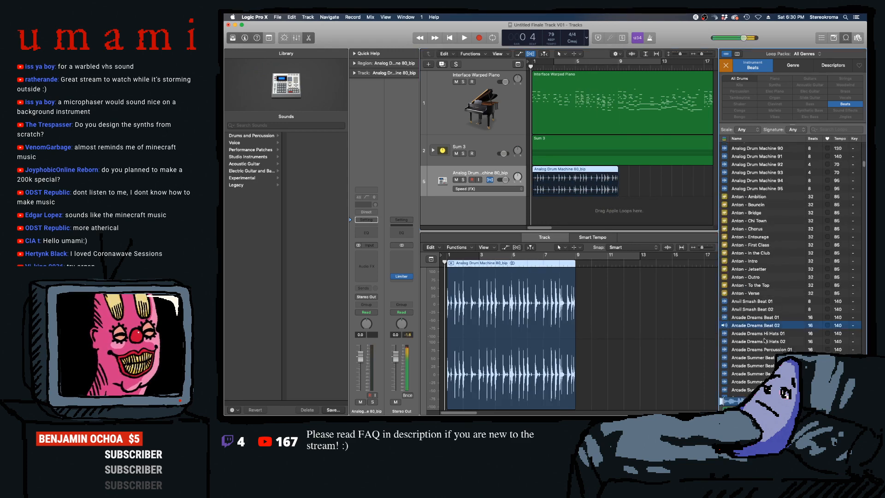
pyautogui.scroll(-5, 763, 341)
pyautogui.scroll(7, 755, 259)
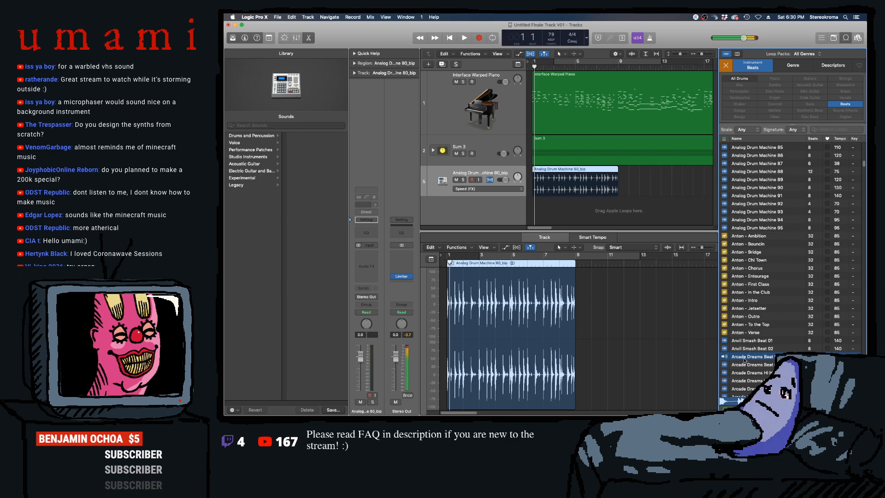
pyautogui.moveTo(745, 359); pyautogui.dragTo(547, 200)
# - Replace the Arcade Dreams Beat 02 track with an in-place bounce on a new track, with its volume at -3.8 dB
pyautogui.press('space')
pyautogui.rightClick(546, 200)
pyautogui.click(549, 201)
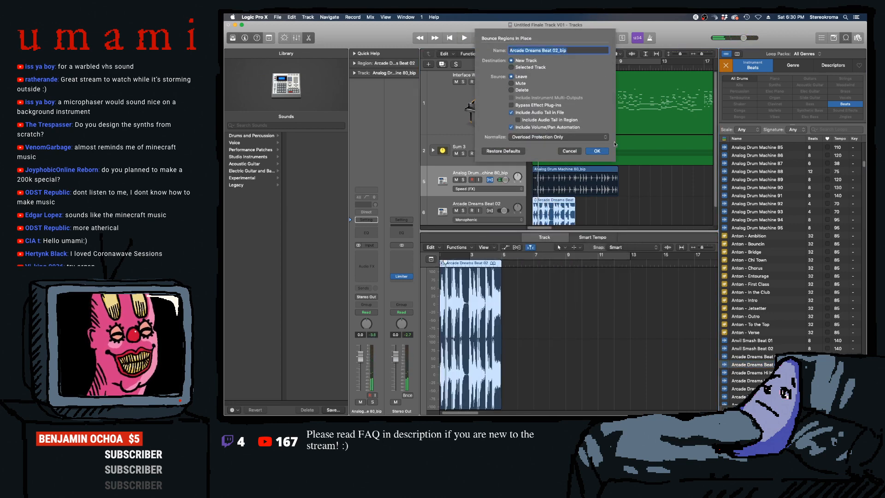
pyautogui.click(598, 150)
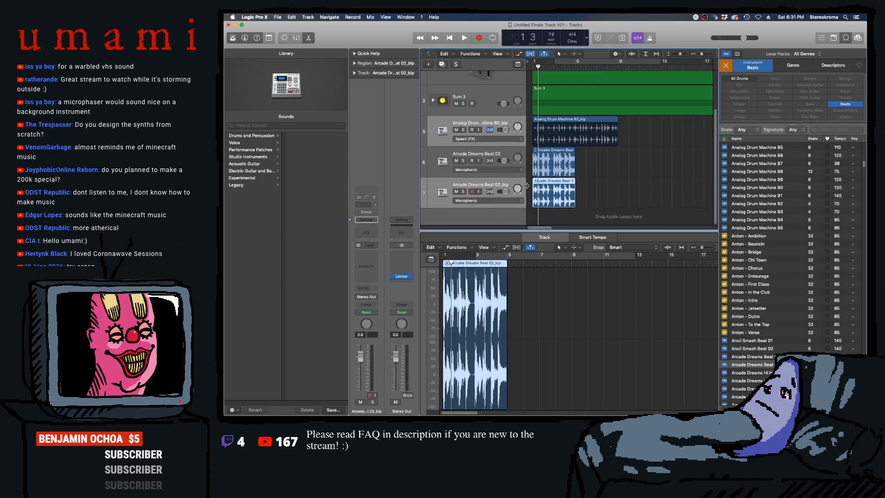
pyautogui.click(476, 153)
pyautogui.press('Delete')
pyautogui.press('Delete')
pyautogui.moveTo(506, 192); pyautogui.dragTo(503, 191)
pyautogui.press('space')
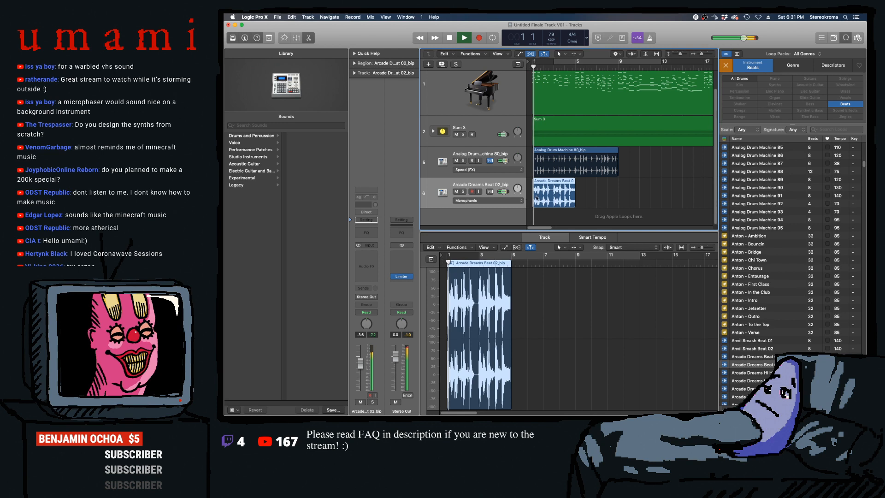
pyautogui.press('space')
# - Set the bounced Arcade Dreams Beat 02 track's Flex mode to Speed (FX) and stretch its region to end at bar 9
pyautogui.click(496, 202)
pyautogui.click(503, 221)
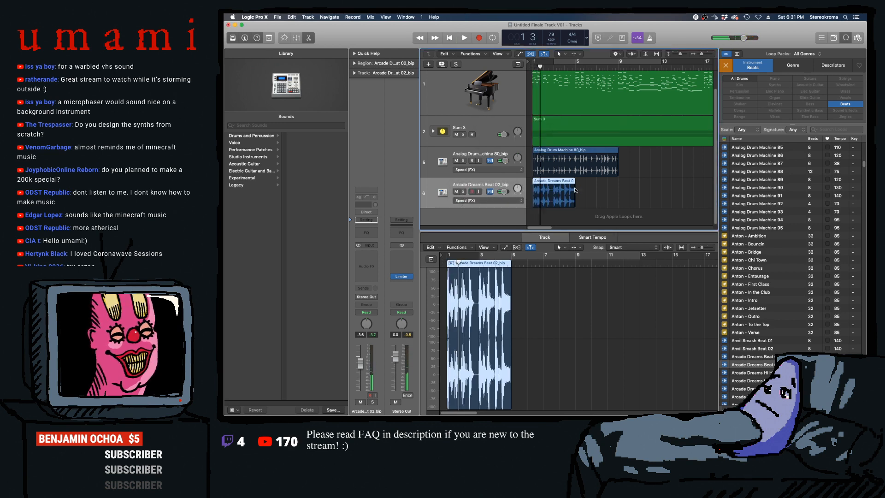
pyautogui.moveTo(576, 188); pyautogui.dragTo(618, 188)
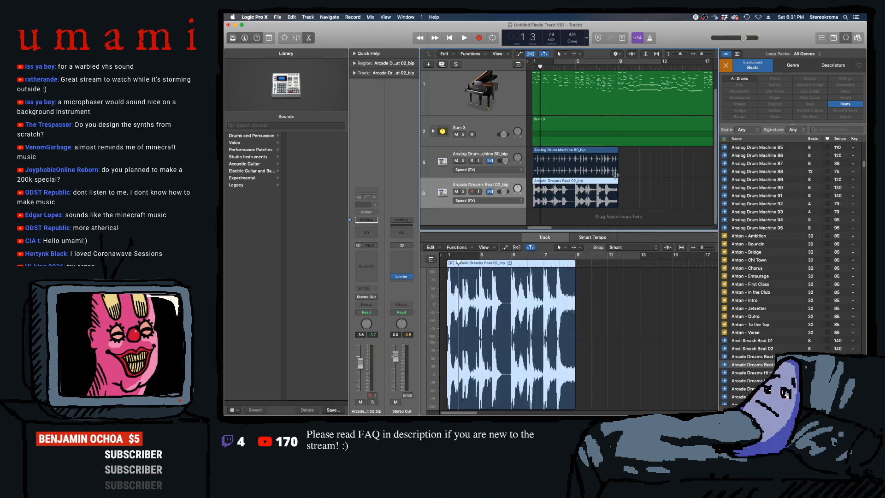
# - Solo the bounced Analog Drum Machine 80 and Arcade Dreams Beat 02 tracks and play them together
pyautogui.click(463, 161)
pyautogui.click(463, 191)
pyautogui.press('space')
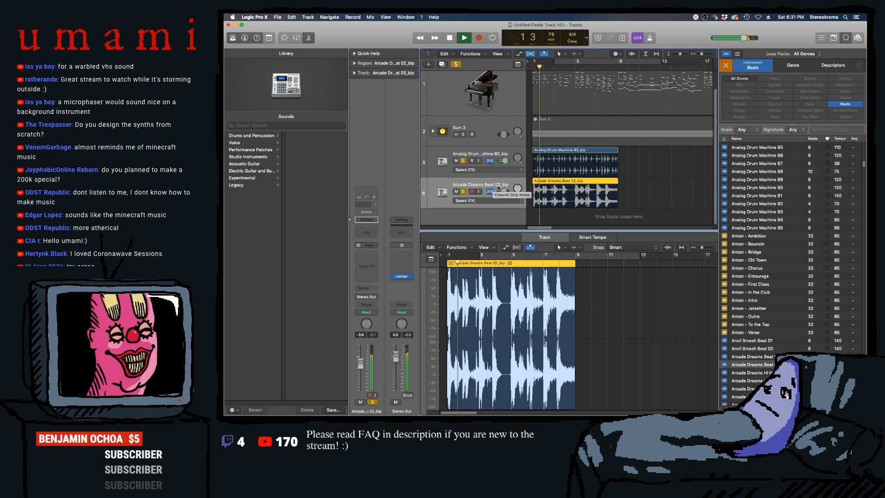
pyautogui.click(573, 217)
# - Add a Compressor to the bounced Arcade Dreams Beat 02 track
pyautogui.click(470, 185)
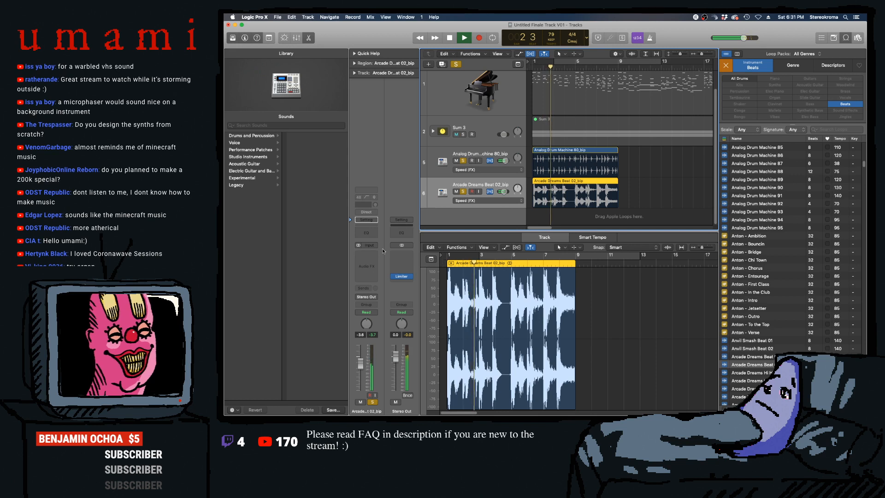
pyautogui.click(366, 256)
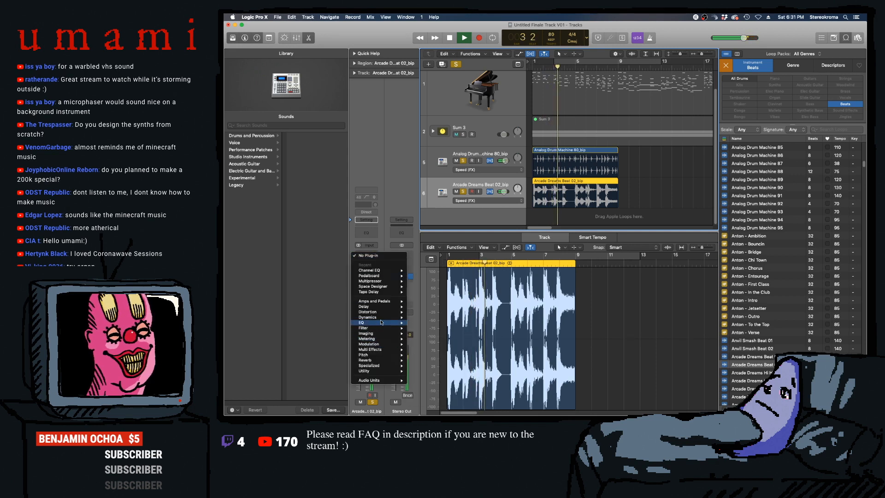
pyautogui.moveTo(389, 317)
pyautogui.moveTo(416, 321)
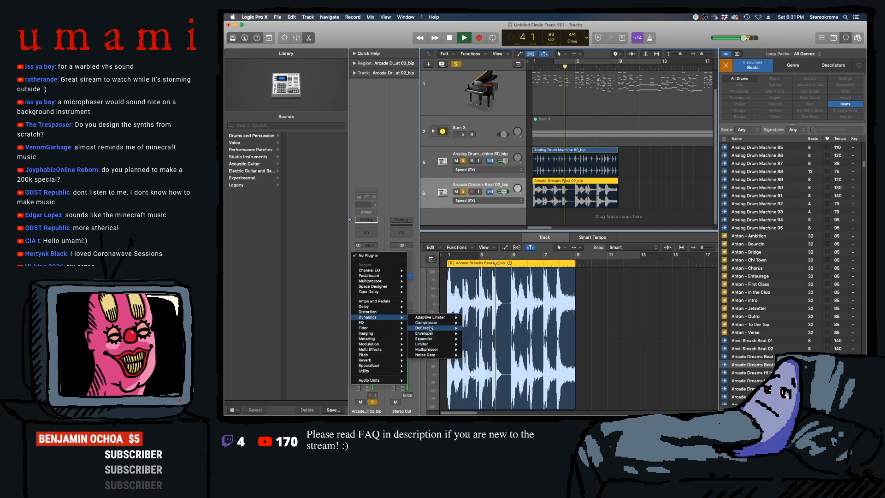
pyautogui.click(493, 323)
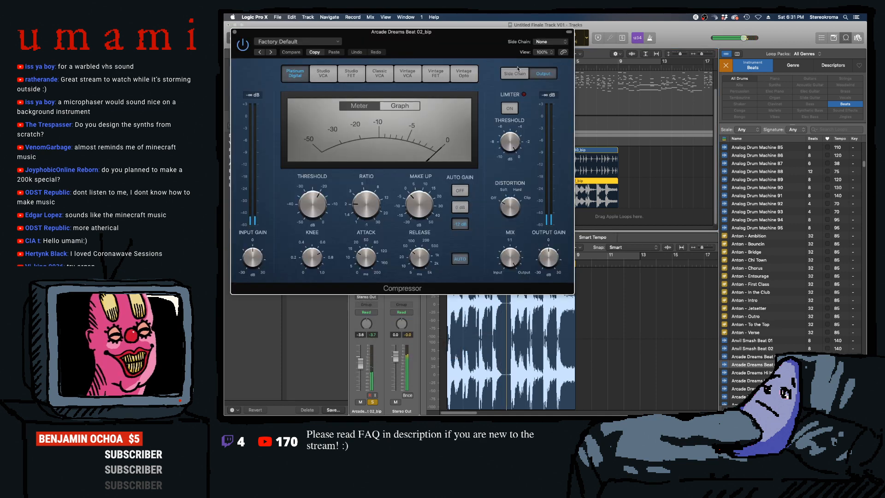
# - Side-chain the Compressor on the bounced Arcade Dreams Beat 02 track to Analog Drum Machine 80_bip and turn off its auto gain and auto release
pyautogui.click(556, 43)
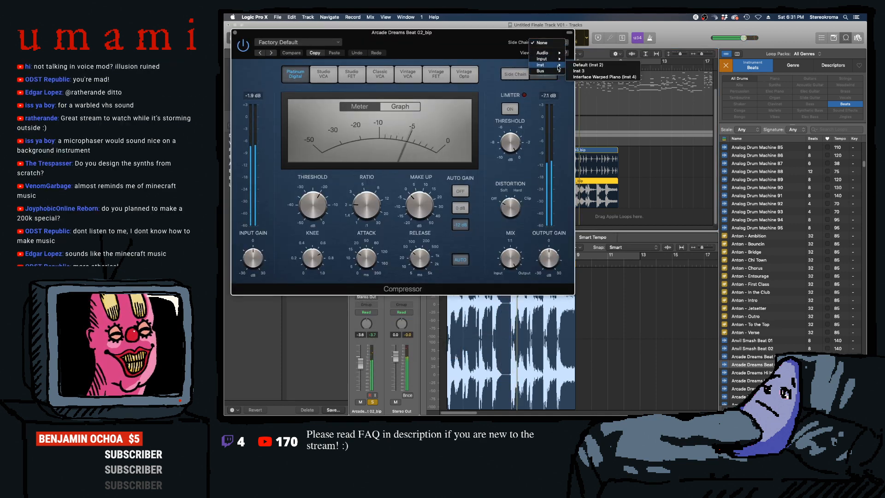
pyautogui.moveTo(552, 52)
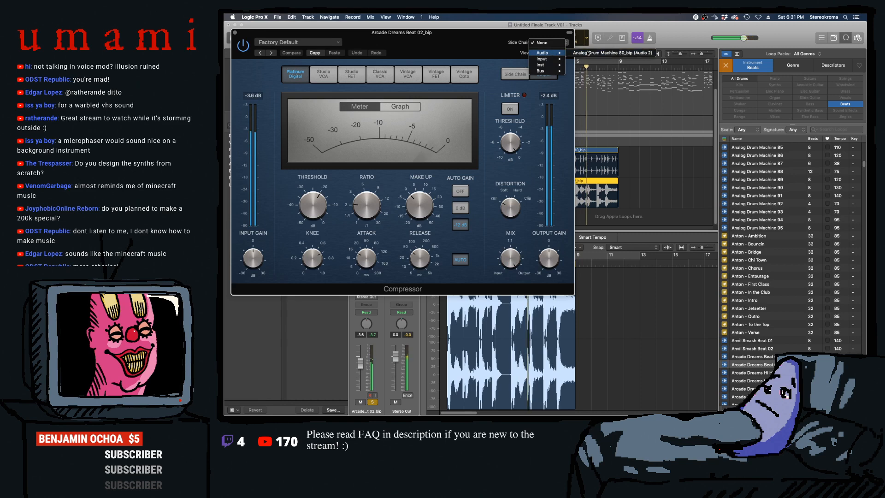
pyautogui.click(583, 59)
pyautogui.click(460, 191)
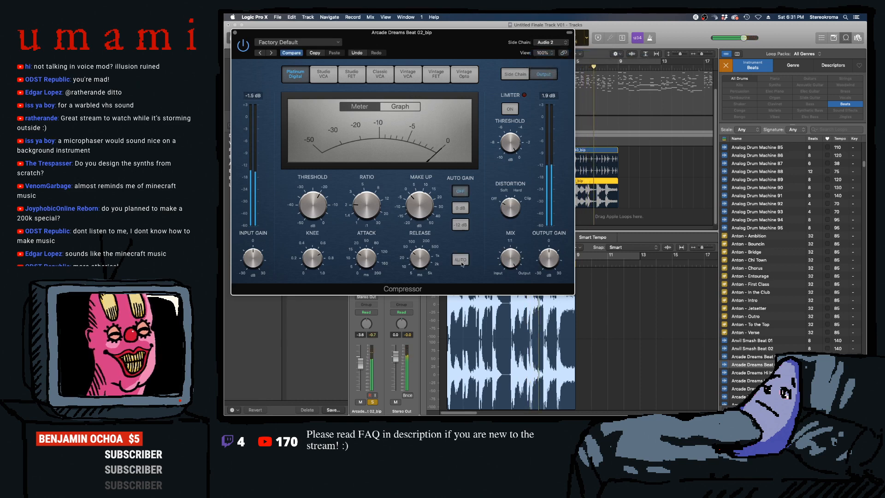
# - Show the Compressor's graph, set its ratio to about 3.3:1, adjust its make-up gain and threshold, and close the plug-in
pyautogui.click(393, 107)
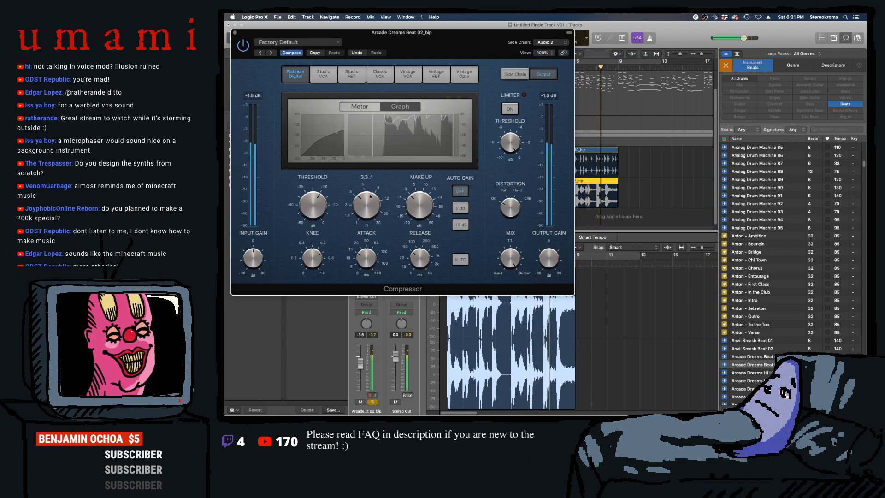
pyautogui.moveTo(417, 194)
pyautogui.moveTo(417, 193); pyautogui.dragTo(413, 209)
pyautogui.moveTo(315, 205); pyautogui.dragTo(313, 216)
pyautogui.press('space')
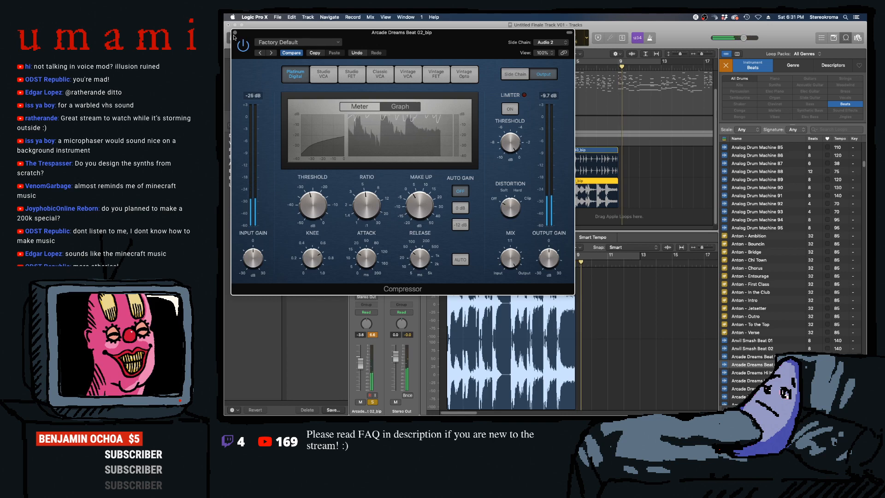
pyautogui.press('super+w')
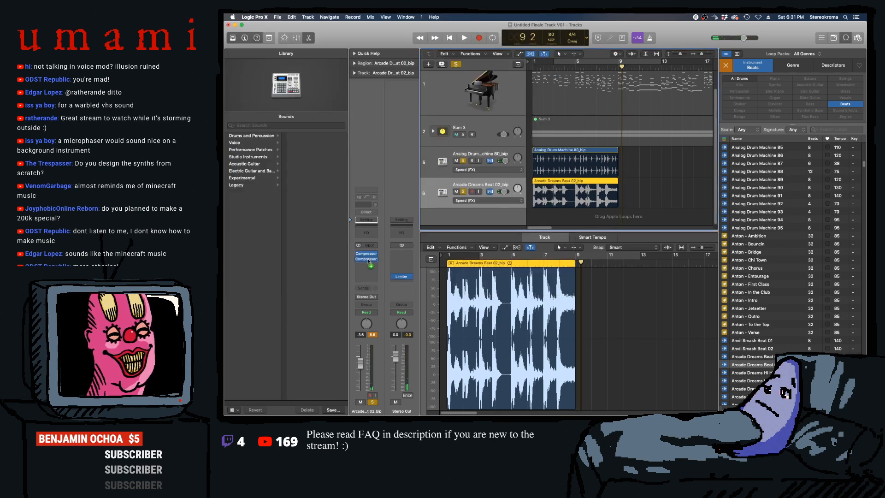
# - Add a Channel EQ after the stacked Compressors on the bounced Arcade Dreams Beat 02 track, with a low cut at about 59 Hz
pyautogui.press('Return')
pyautogui.press('space')
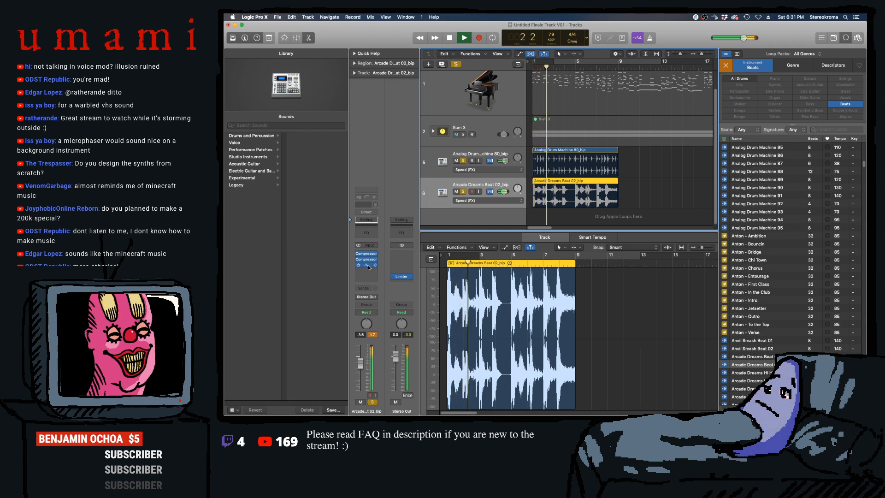
pyautogui.click(366, 232)
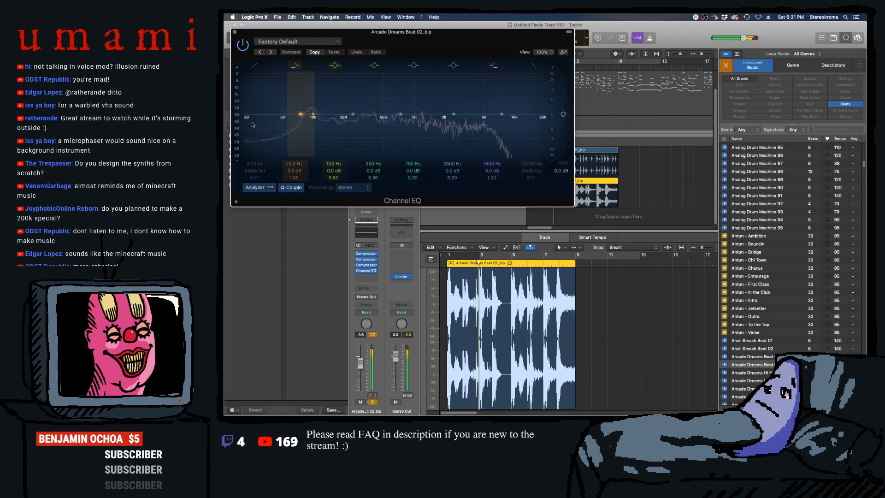
pyautogui.moveTo(254, 116); pyautogui.dragTo(301, 116)
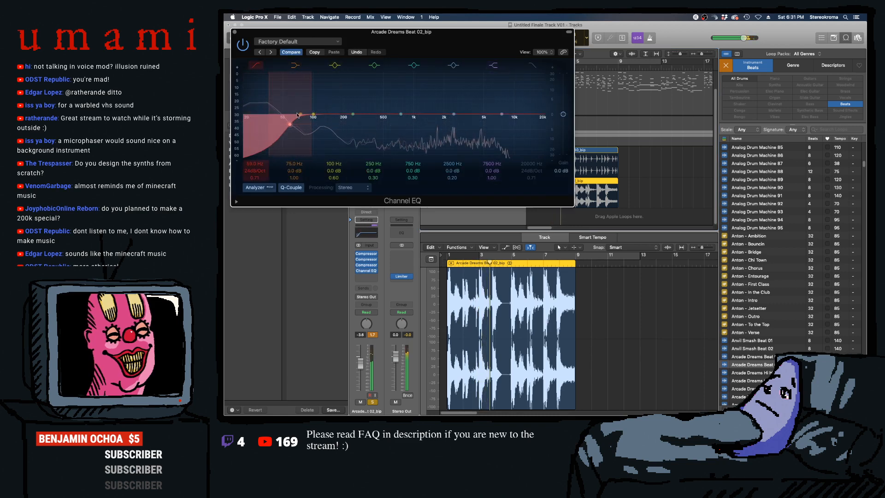
pyautogui.click(235, 33)
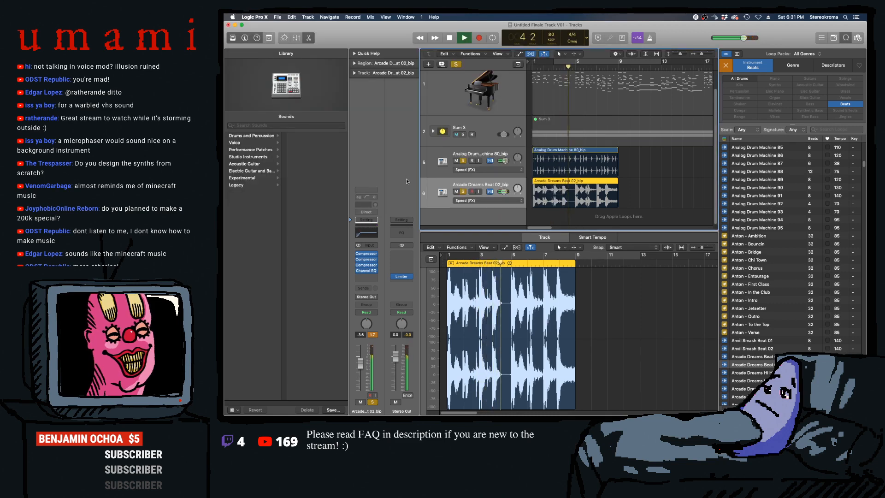
# - Unsolo the bounced Analog Drum Machine 80 and Arcade Dreams Beat 02 tracks, and loop both of their regions
pyautogui.click(463, 160)
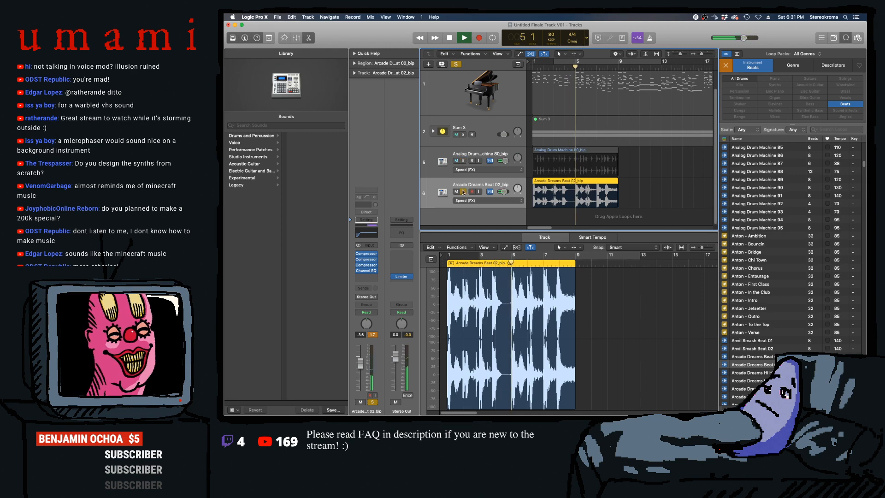
pyautogui.click(463, 191)
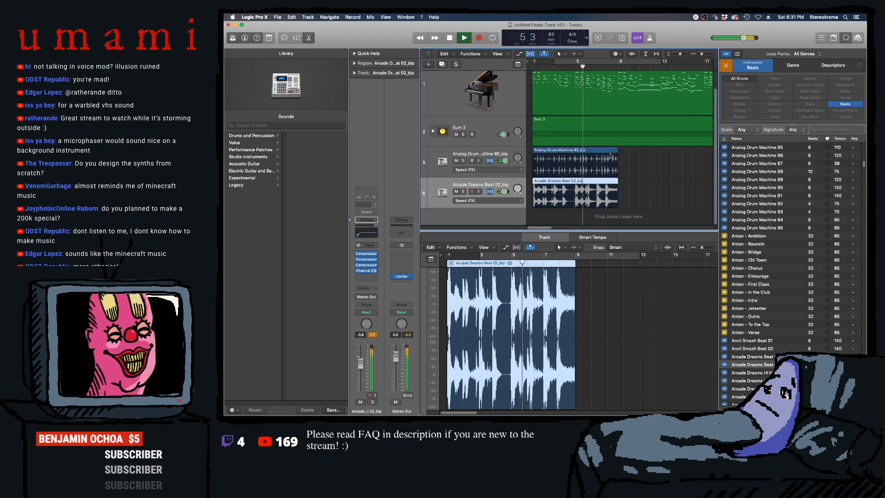
pyautogui.click(426, 162)
pyautogui.click(308, 17)
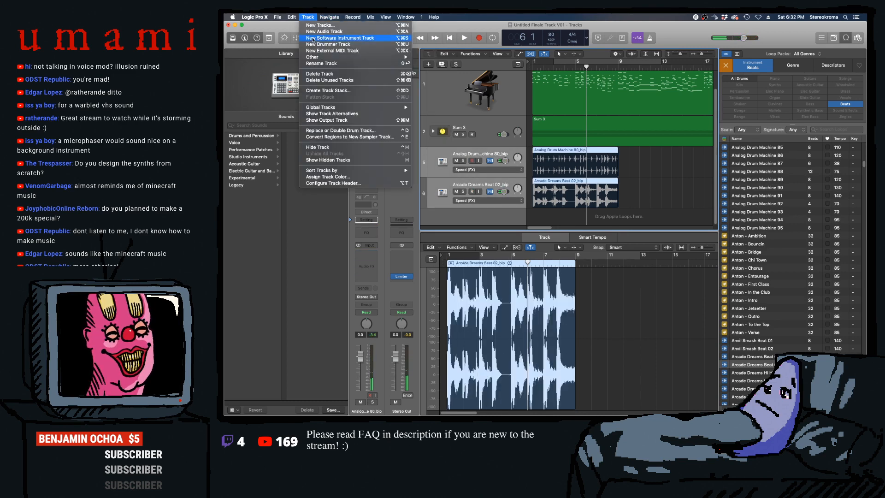
pyautogui.click(329, 17)
pyautogui.press('l')
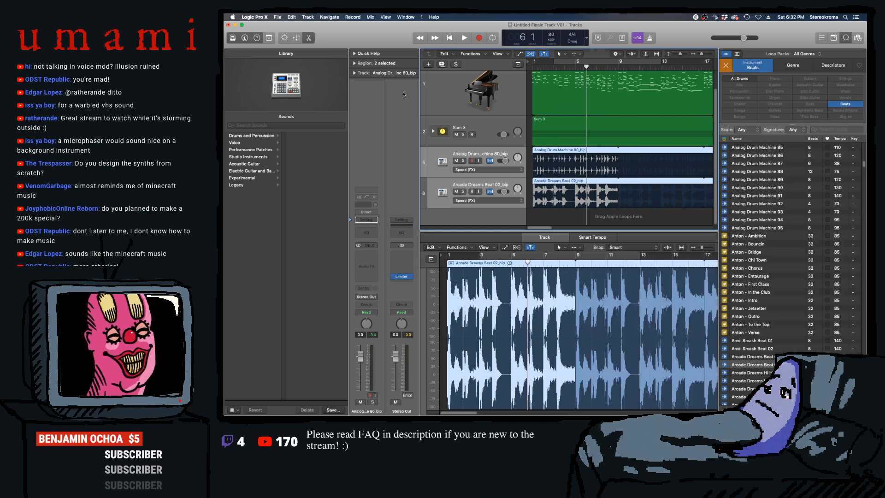
# - Group the two bounced drum tracks into a Summing Stack
pyautogui.click(308, 17)
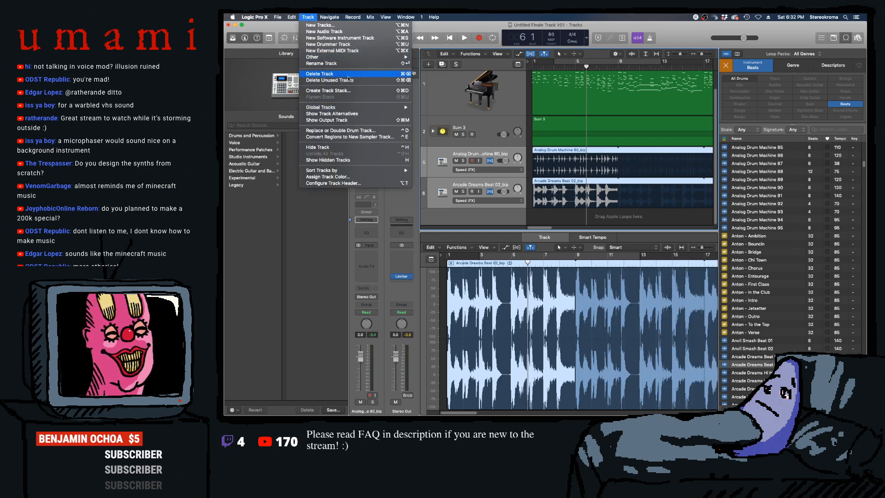
pyautogui.click(343, 90)
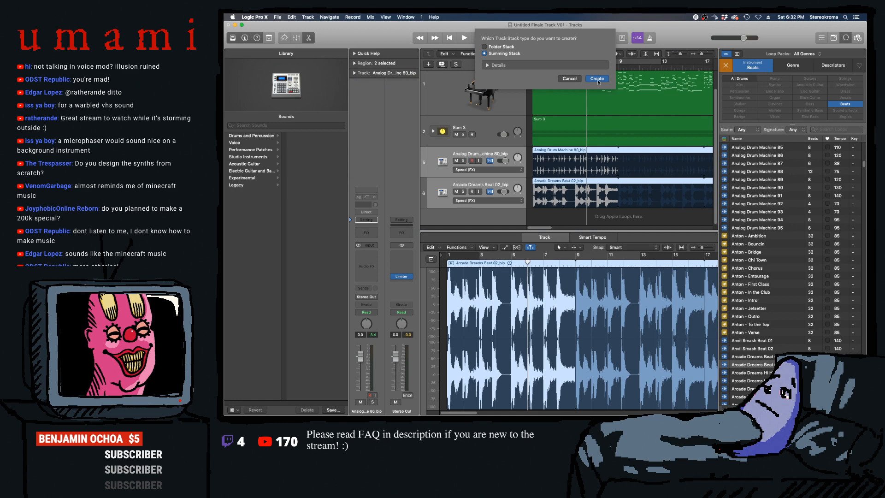
pyautogui.click(597, 79)
pyautogui.click(434, 162)
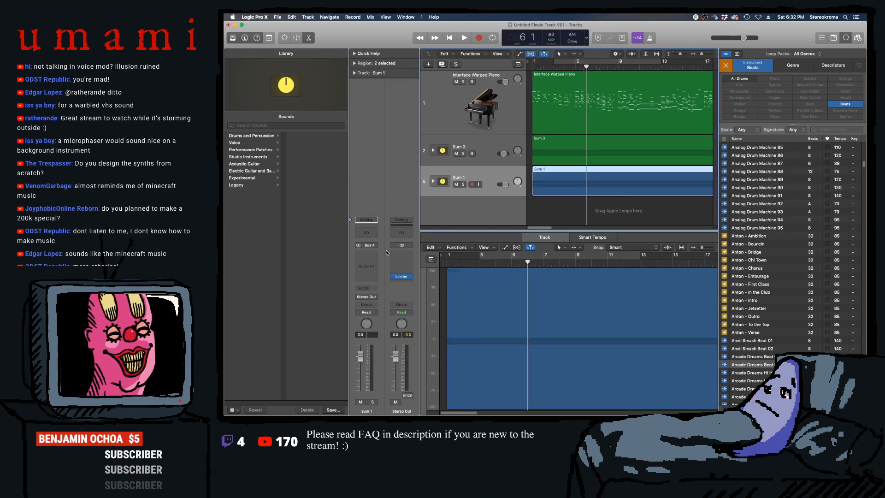
# - Add a Compressor with auto gain off and 7 dB make-up to the Sum 1 drum stack, and lower the stack's volume to -2.2 dB
pyautogui.click(364, 263)
pyautogui.moveTo(385, 320)
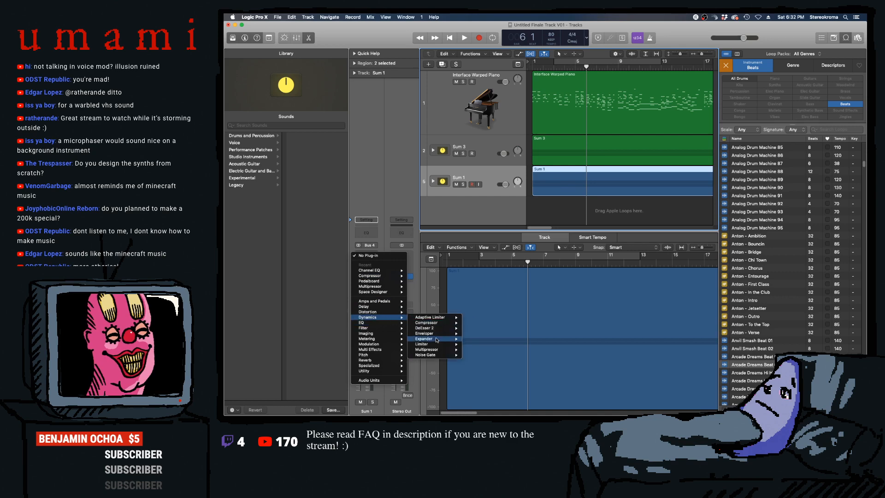
pyautogui.click(491, 323)
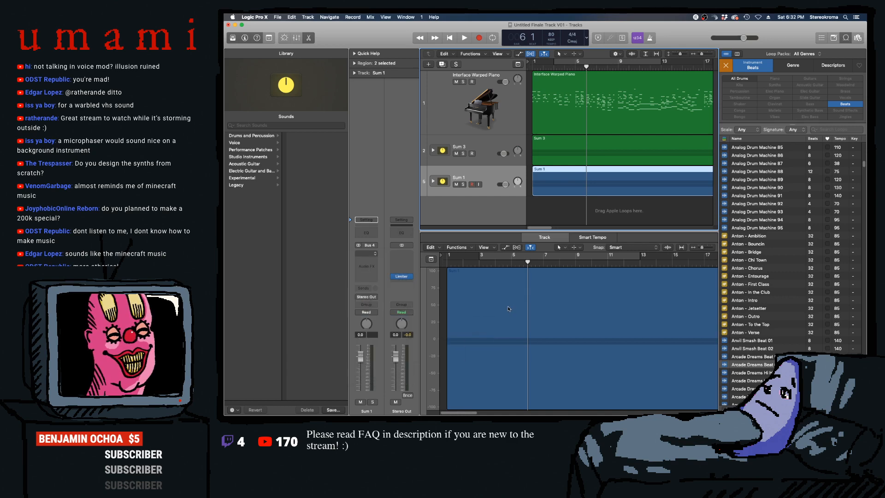
pyautogui.click(410, 107)
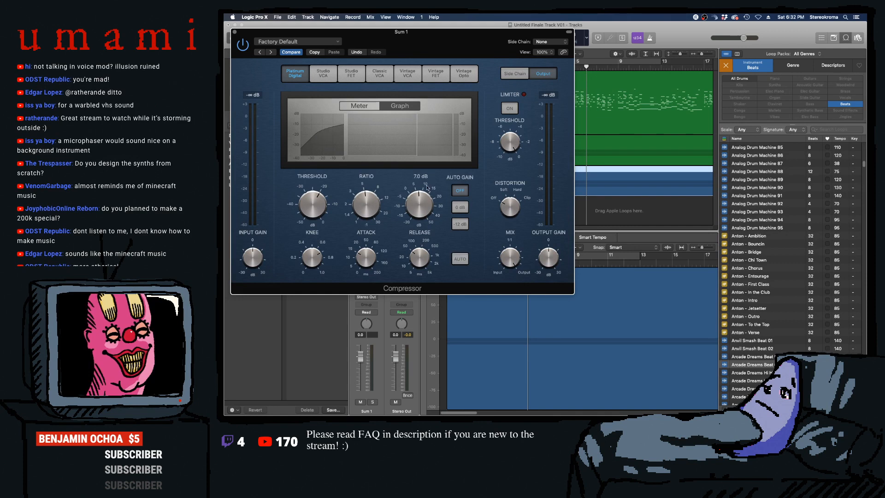
pyautogui.press('space')
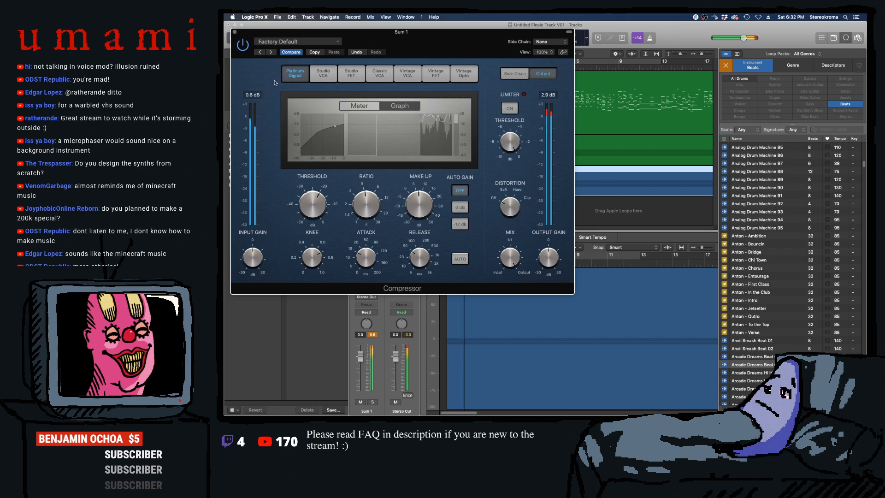
pyautogui.click(235, 32)
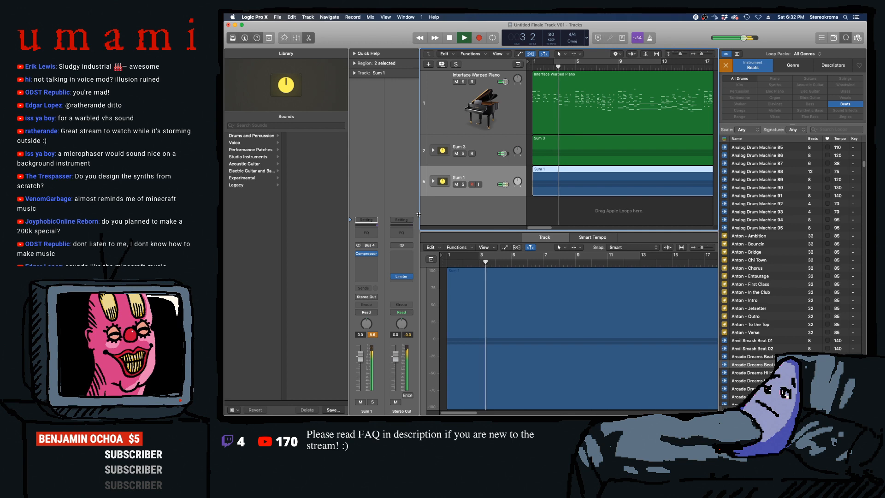
pyautogui.moveTo(505, 184); pyautogui.dragTo(504, 184)
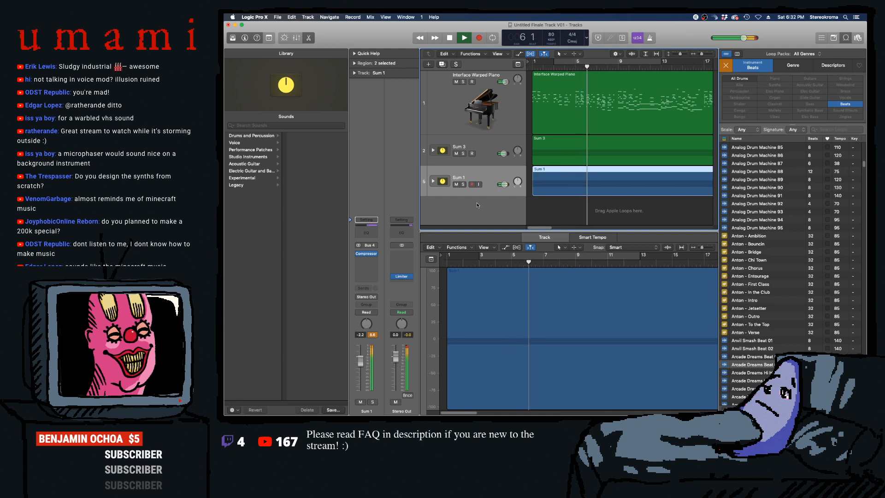
# - Side-chain the Sum 1 Compressor to the Interface Warped Piano track and lower the stack's volume to -5.8 dB
pyautogui.click(366, 254)
pyautogui.click(546, 42)
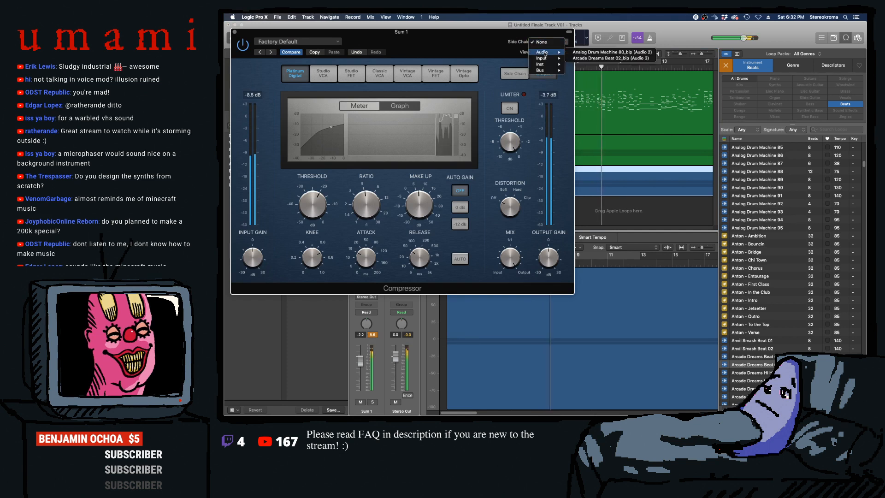
pyautogui.moveTo(548, 64)
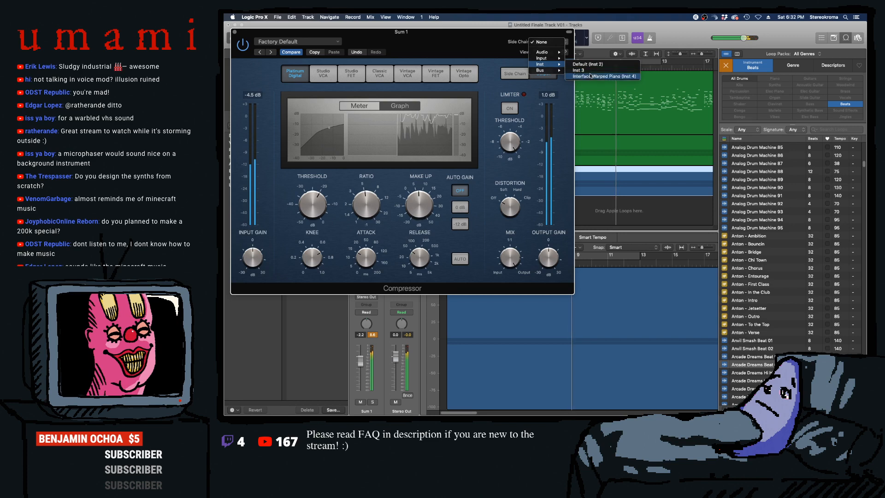
pyautogui.click(599, 76)
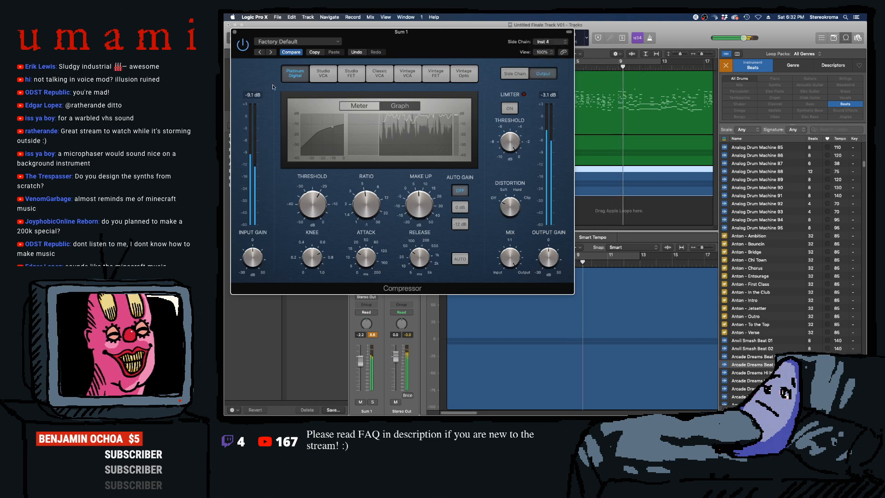
pyautogui.click(235, 32)
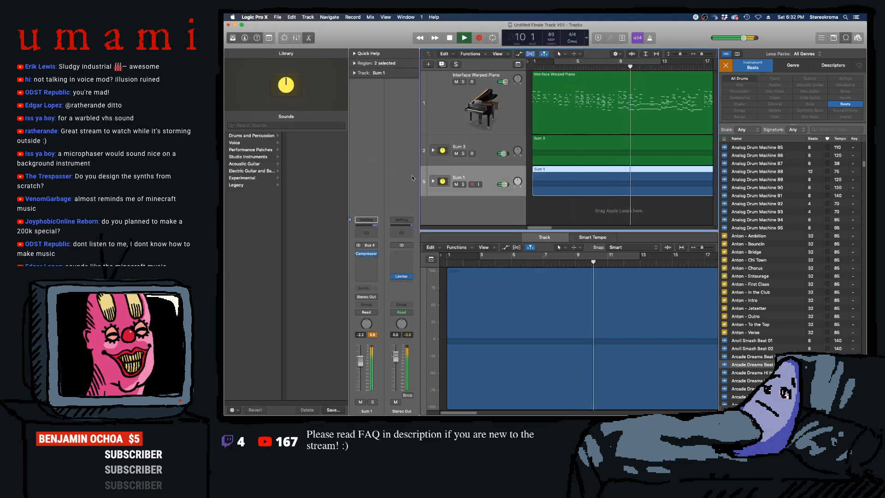
pyautogui.moveTo(505, 185); pyautogui.dragTo(502, 184)
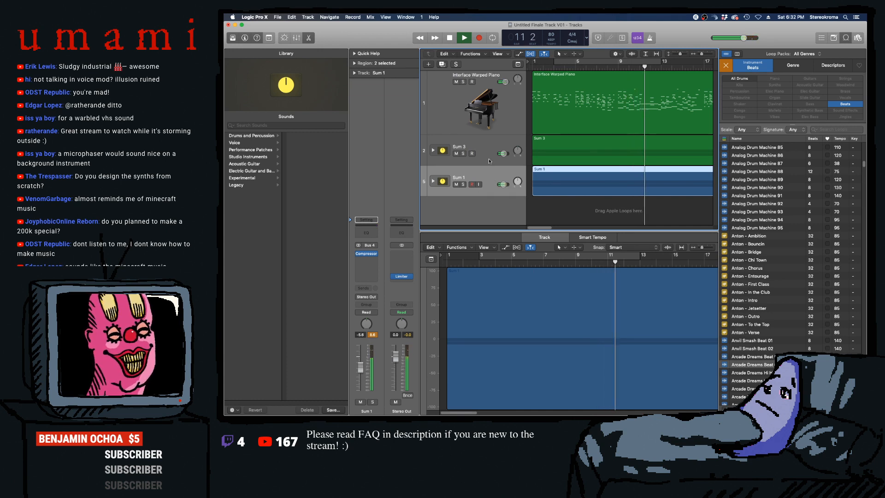
# - Check the tracks inside the Sum 3 stack during playback and lower the Sum 1 stack's volume to -7.8 dB
pyautogui.press('a')
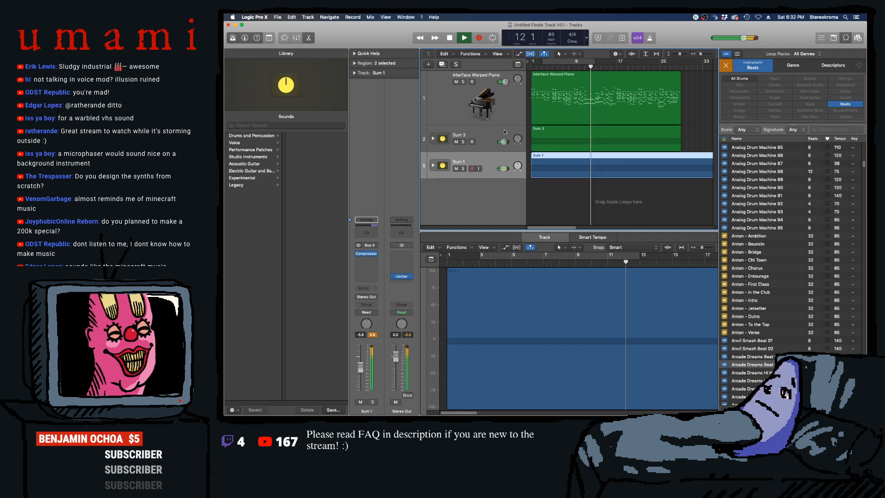
pyautogui.press('super+Left')
pyautogui.press('a')
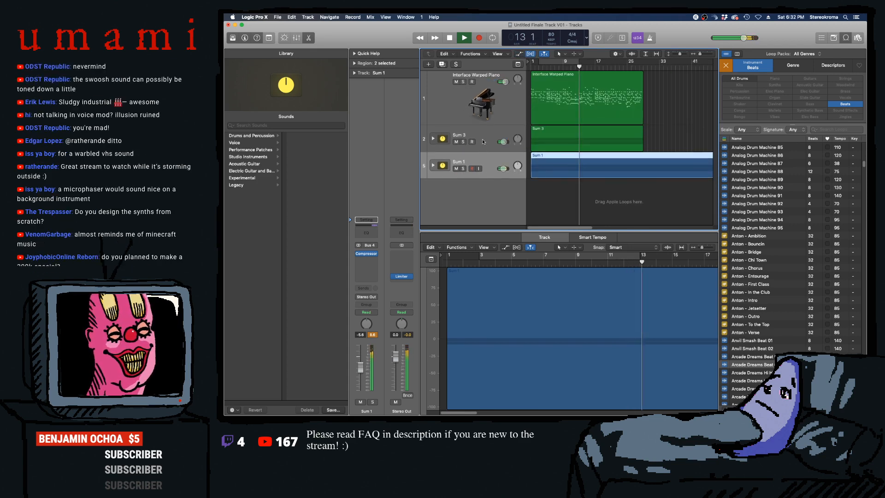
pyautogui.click(433, 139)
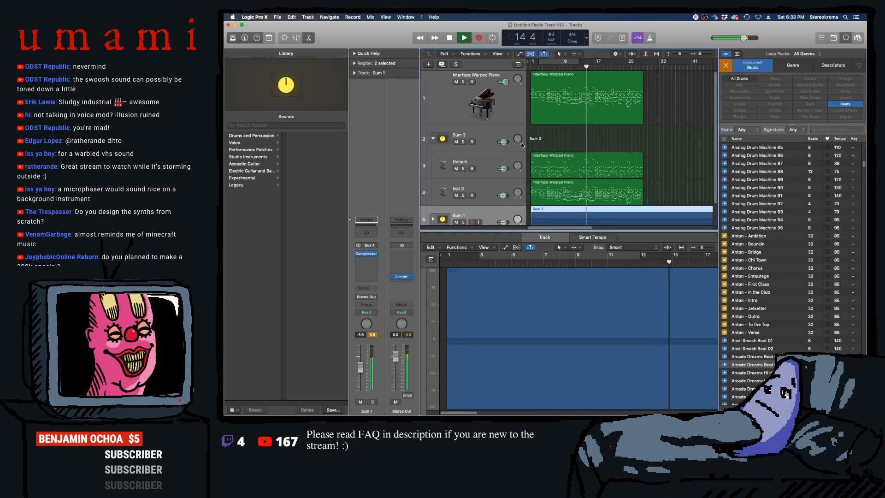
pyautogui.scroll(-2, 549, 152)
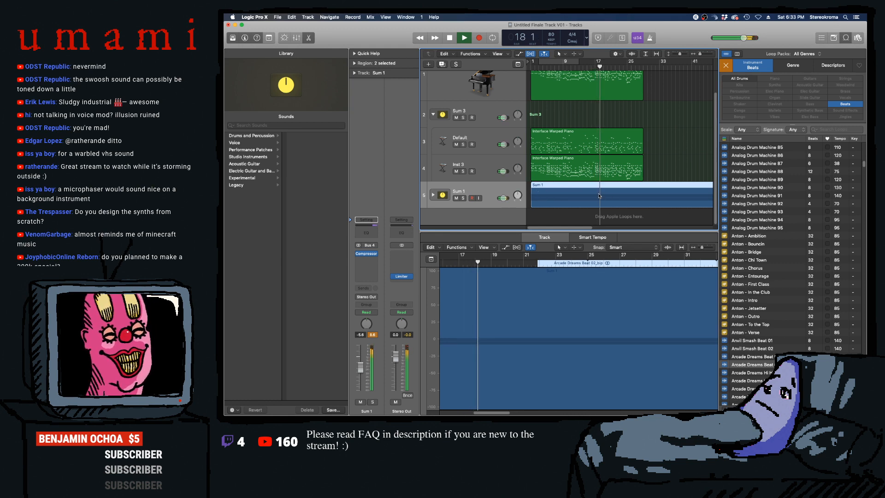
pyautogui.moveTo(503, 198); pyautogui.dragTo(501, 198)
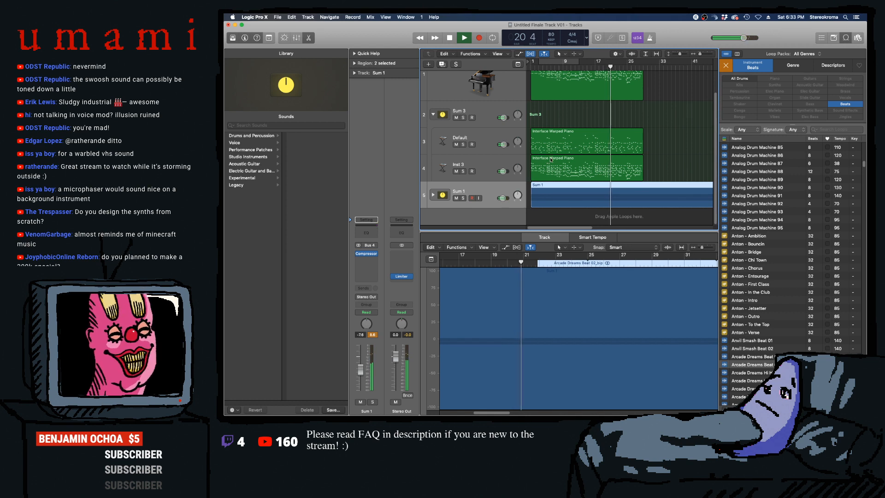
pyautogui.press('space')
pyautogui.scroll(2, 448, 150)
pyautogui.click(433, 139)
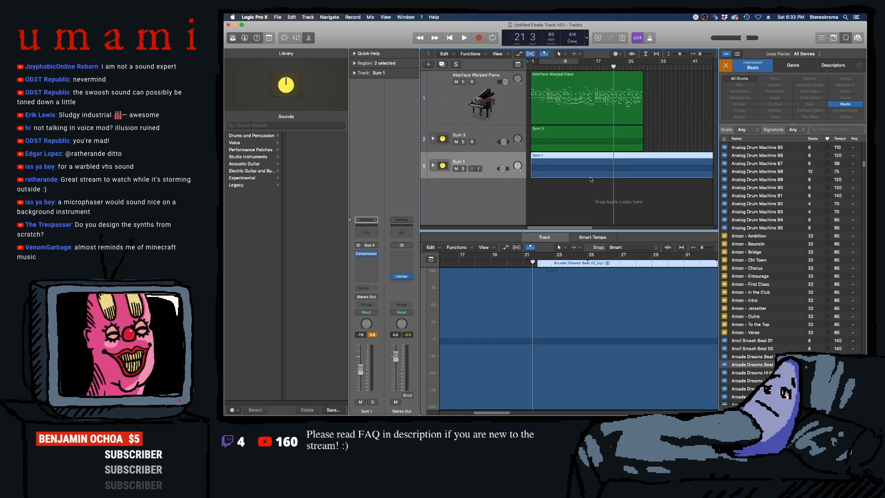
# - Select the Interface Warped Piano track and play the full arrangement from the start
pyautogui.click(455, 108)
pyautogui.press('Return')
pyautogui.press('space')
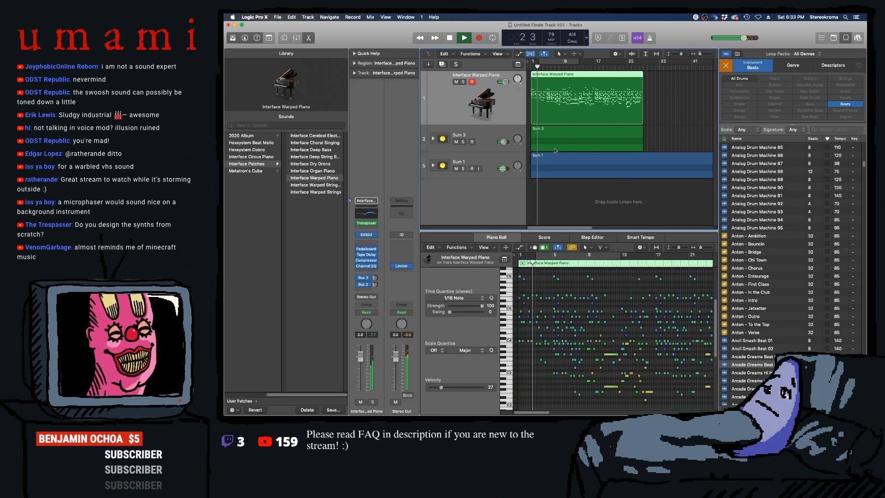
# - Stop playback and audition Beats loops for a new layer, including Breezy Day Topper, Cascading Beat 01 and Broken Beat Flip Beat 17
pyautogui.press('space')
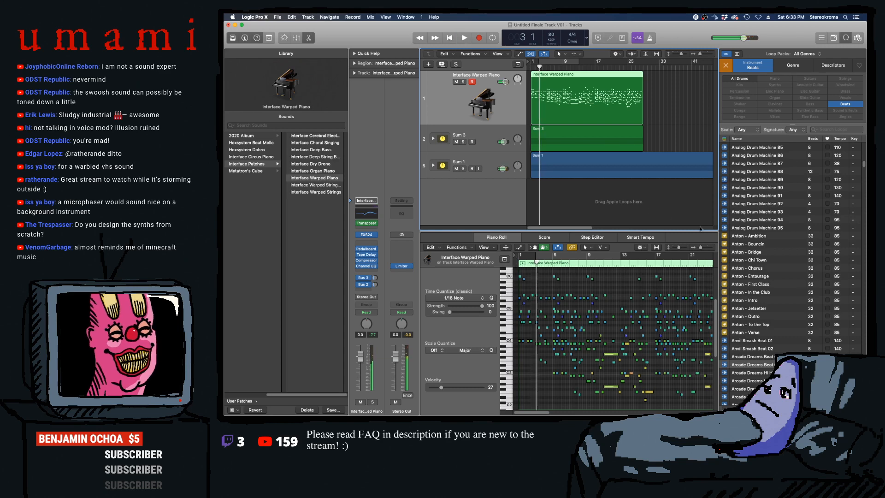
pyautogui.scroll(-20, 770, 322)
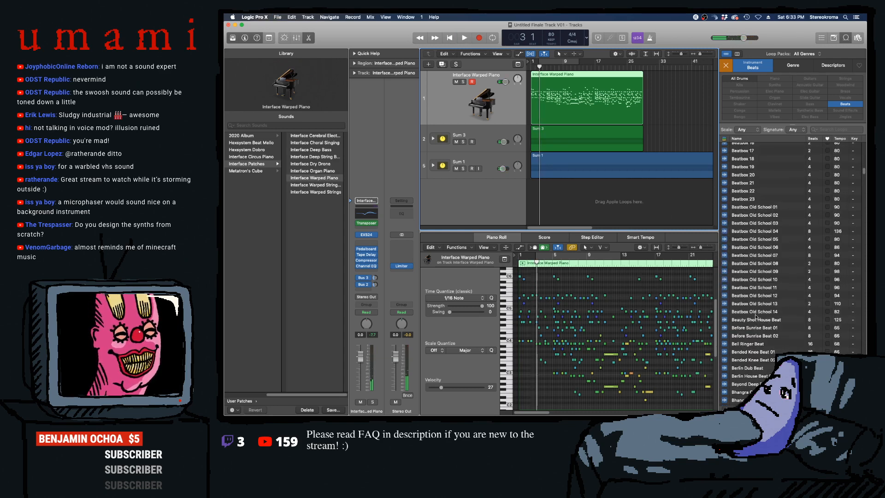
pyautogui.click(752, 315)
pyautogui.scroll(-6, 754, 332)
pyautogui.click(747, 310)
pyautogui.click(750, 334)
pyautogui.scroll(-6, 745, 350)
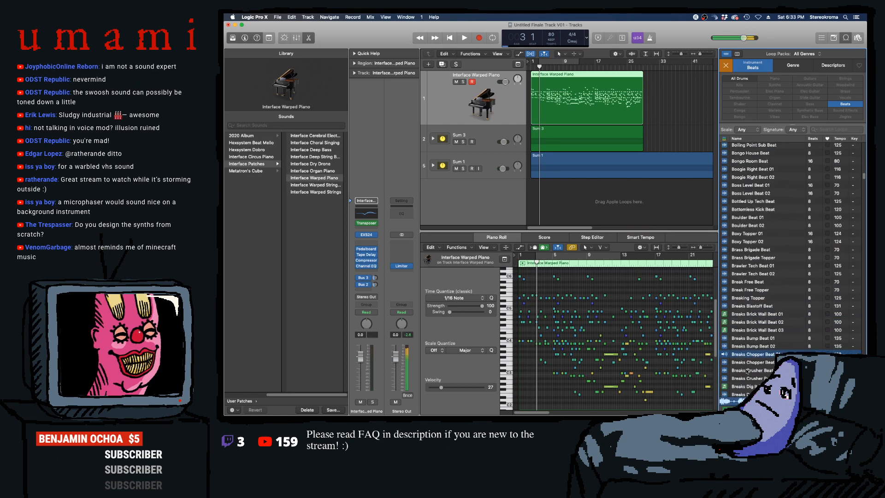
pyautogui.click(747, 370)
pyautogui.scroll(-4, 747, 371)
pyautogui.click(743, 309)
pyautogui.scroll(-8, 738, 365)
pyautogui.click(740, 372)
pyautogui.scroll(-6, 739, 359)
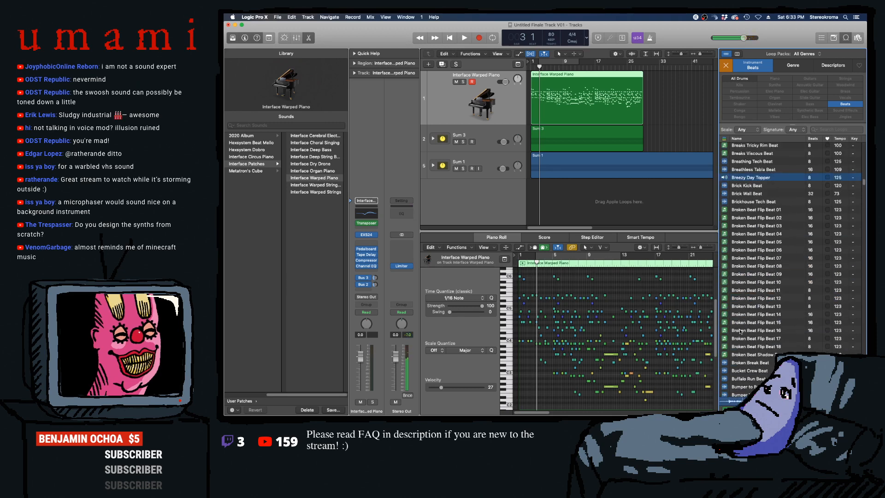
pyautogui.click(742, 323)
pyautogui.scroll(-6, 742, 325)
pyautogui.click(743, 329)
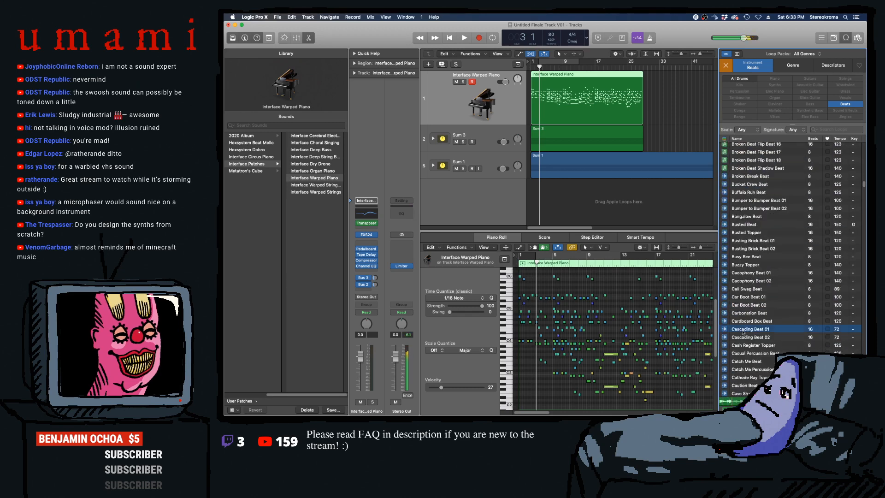
pyautogui.scroll(5, 750, 337)
pyautogui.click(734, 291)
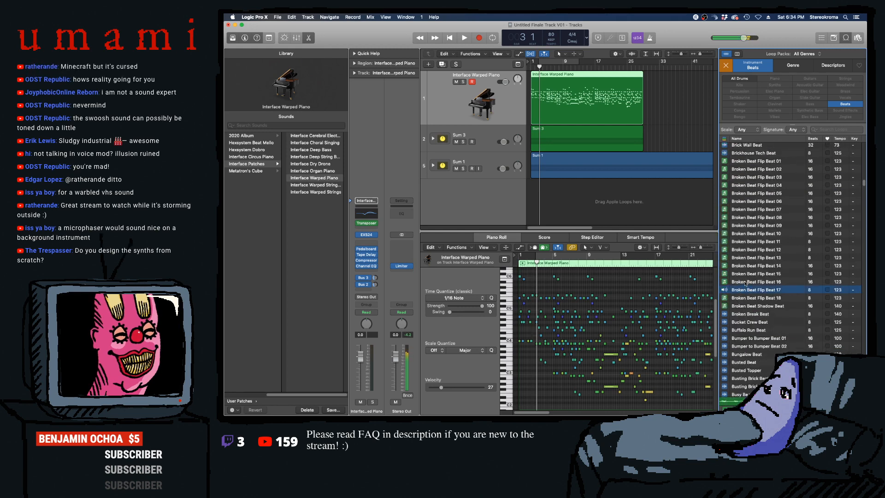
# - Add the Broken Beat Flip Beat 06 loop at bar 1 below the Sum 1 stack and open its region in the Piano Roll
pyautogui.press('space')
pyautogui.click(736, 186)
pyautogui.press('space')
pyautogui.click(737, 195)
pyautogui.moveTo(738, 202); pyautogui.dragTo(536, 201)
pyautogui.doubleClick(540, 189)
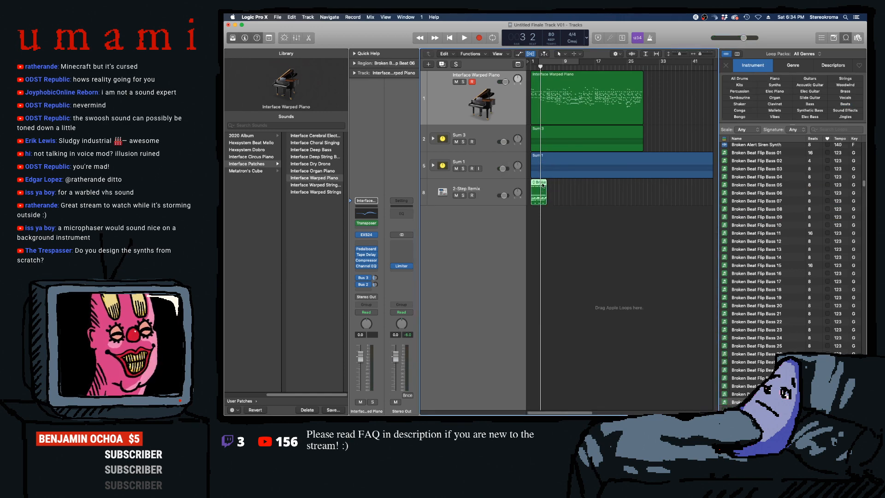
pyautogui.doubleClick(538, 185)
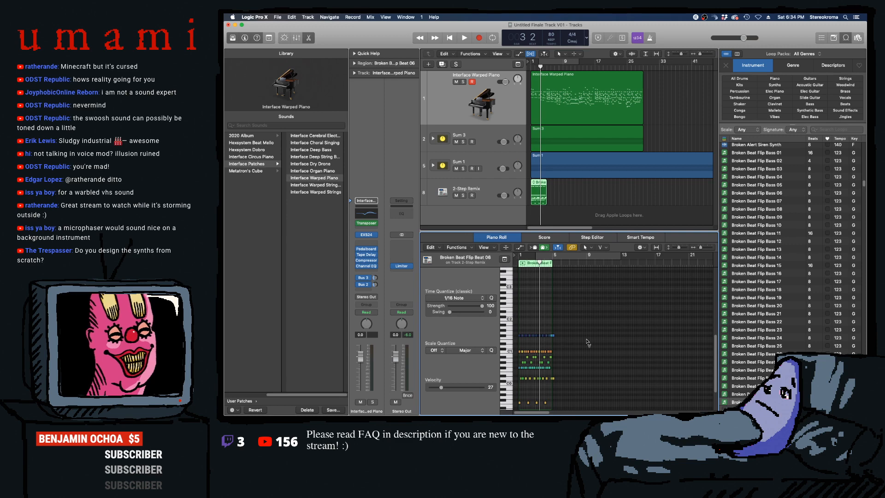
# - Move the dense upper row of notes in Broken Beat Flip Beat 06 up slightly in pitch and solo its track during playback
pyautogui.press('super+Right')
pyautogui.press('super+Right')
pyautogui.press('super+Right')
pyautogui.press('super+Right')
pyautogui.press('Return')
pyautogui.press('space')
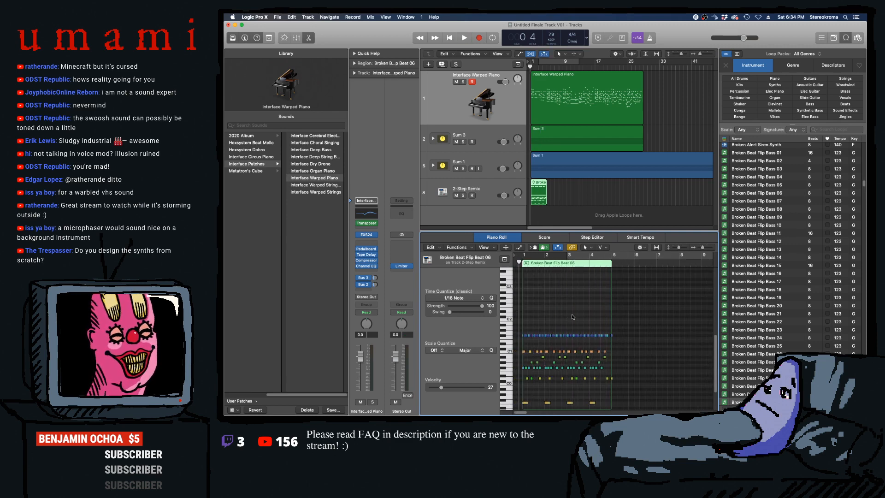
pyautogui.moveTo(539, 341); pyautogui.dragTo(525, 333)
pyautogui.press('space')
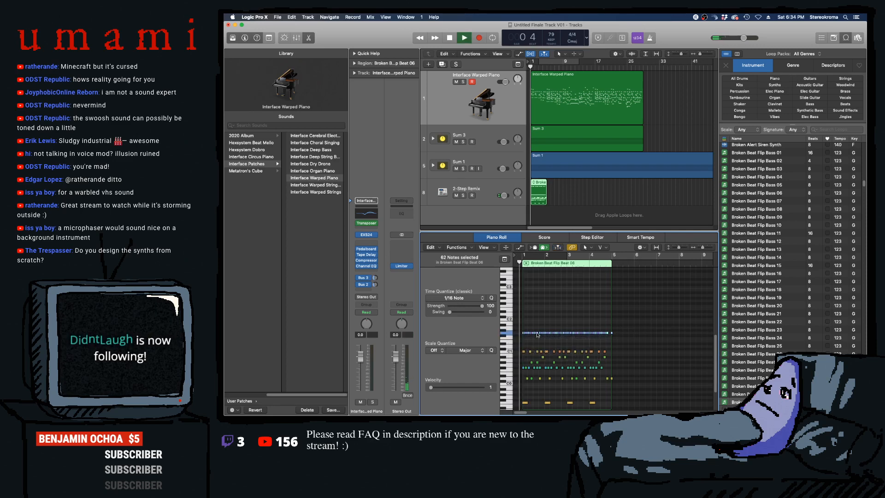
pyautogui.hotkey('ctrl', 's')
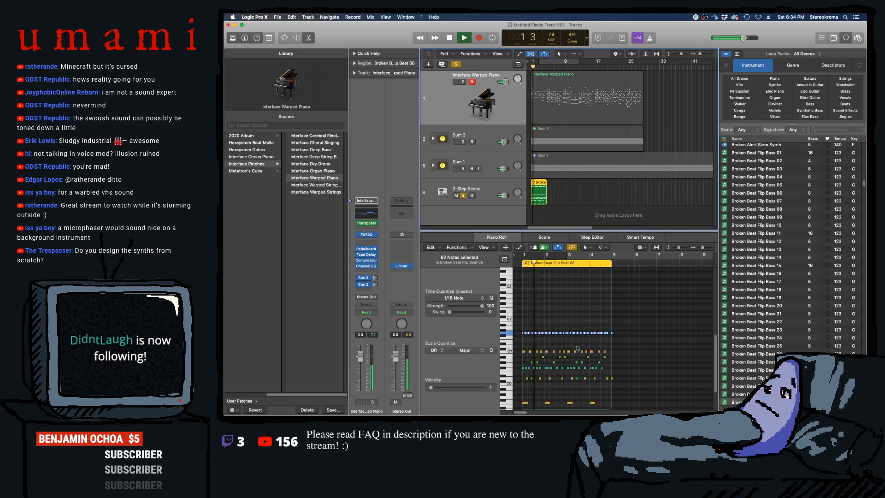
# - Lower the bottom row of notes in Broken Beat Flip Beat 06 and raise the row above it nine semitones to B0
pyautogui.scroll(-3, 576, 344)
pyautogui.moveTo(621, 359); pyautogui.dragTo(525, 389)
pyautogui.moveTo(632, 342); pyautogui.dragTo(522, 339)
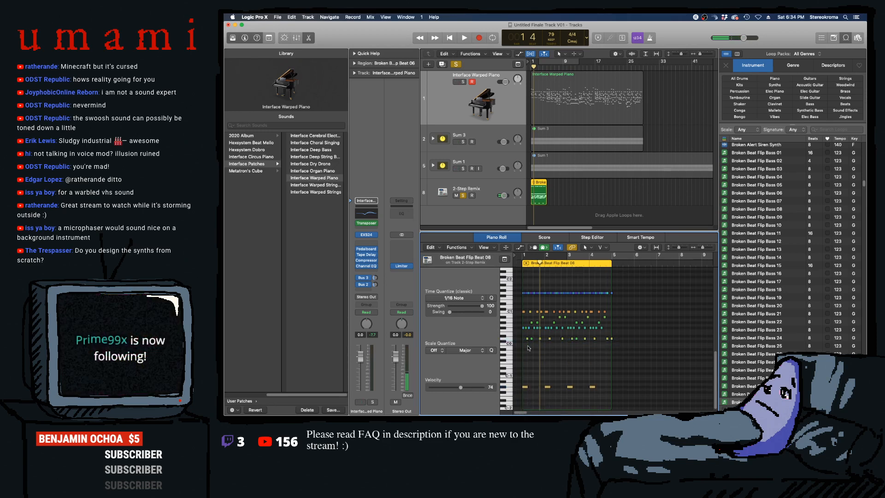
pyautogui.moveTo(643, 340); pyautogui.dragTo(610, 316)
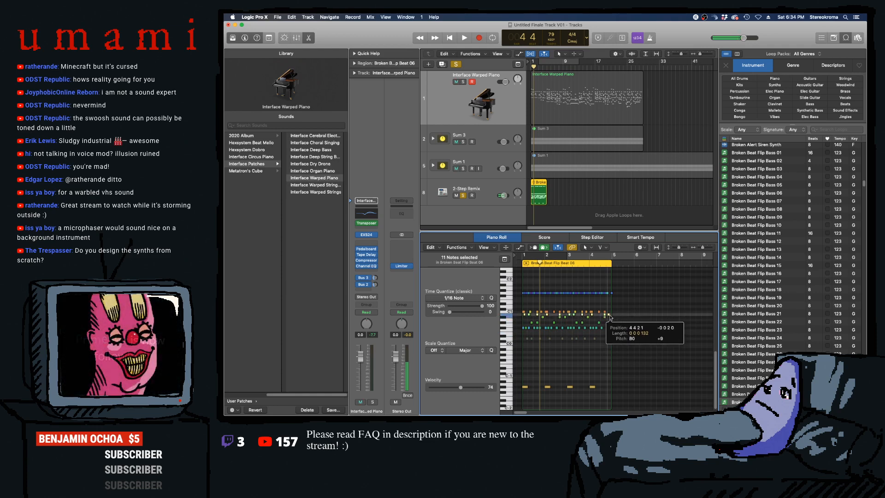
# - Rework the remaining mid-range drum note rows, audition the beat and select the row of notes near C4
pyautogui.moveTo(537, 318); pyautogui.dragTo(538, 371)
pyautogui.moveTo(645, 305); pyautogui.dragTo(528, 333)
pyautogui.press('space')
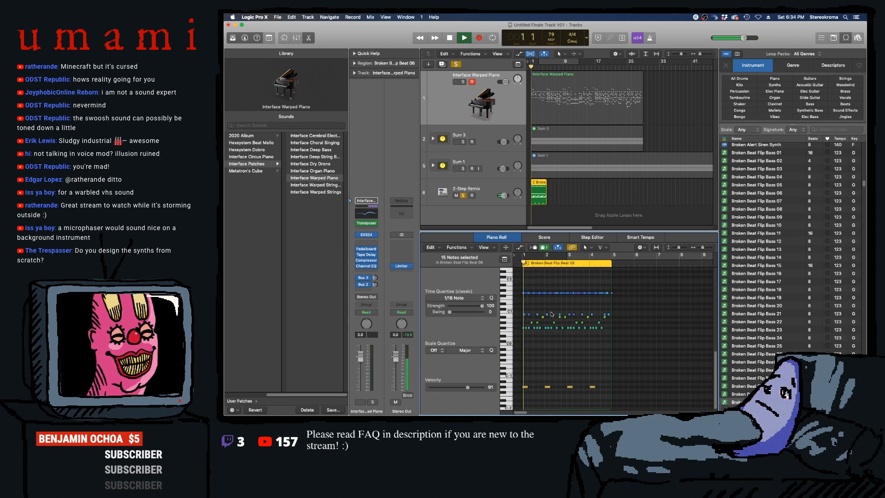
pyautogui.press('space')
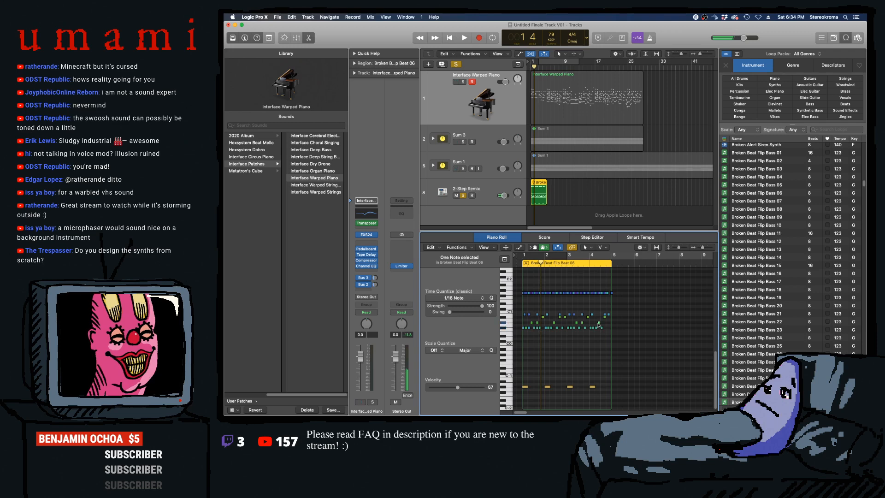
pyautogui.press('space')
pyautogui.scroll(5, 530, 313)
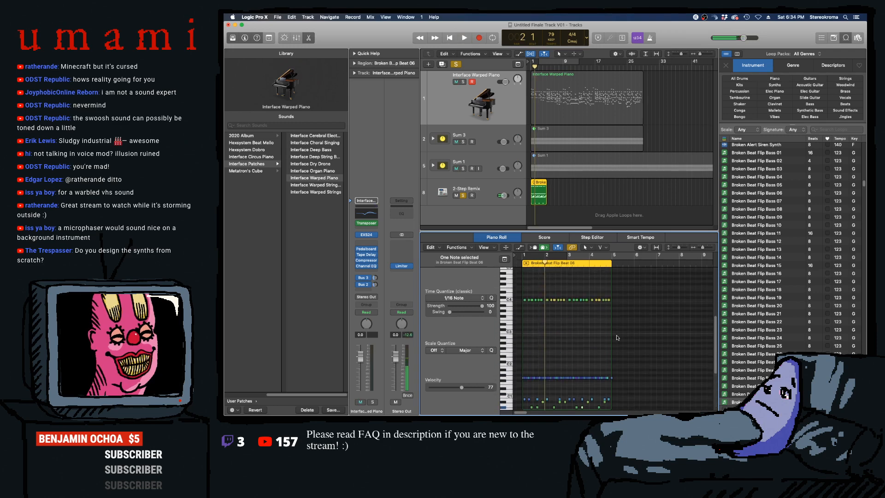
pyautogui.click(509, 300)
pyautogui.scroll(-4, 599, 318)
pyautogui.press('space')
pyautogui.scroll(-1, 610, 315)
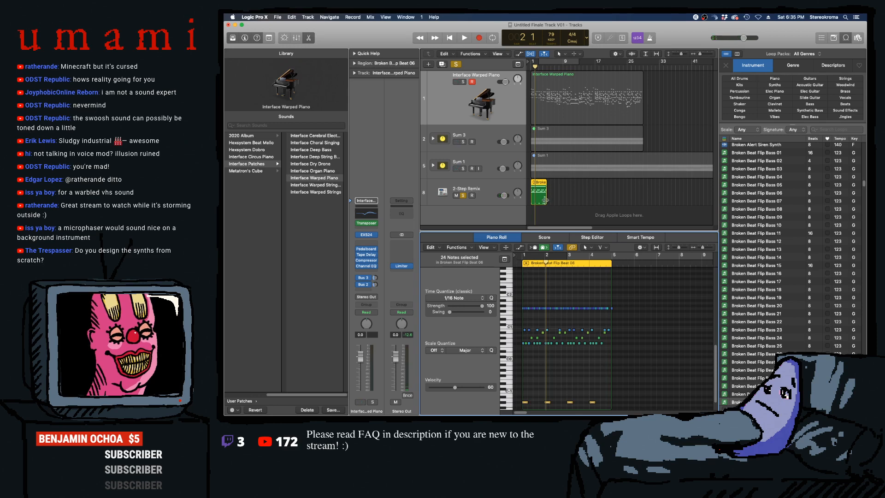
# - Time-stretch the Broken Beat Flip Beat 06 region to eight bars and copy its four lowest notes one bar ahead
pyautogui.moveTo(546, 200); pyautogui.dragTo(562, 208)
pyautogui.press('space')
pyautogui.click(558, 363)
pyautogui.scroll(-2, 553, 376)
pyautogui.moveTo(649, 388); pyautogui.dragTo(550, 392)
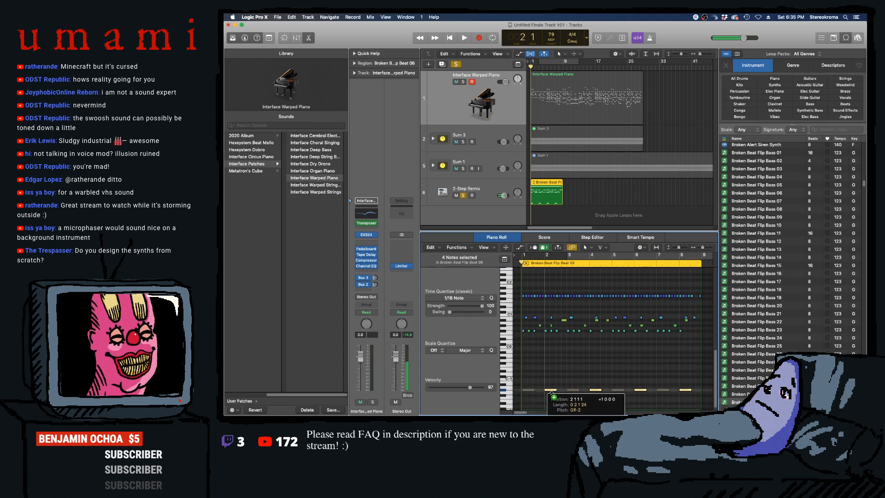
pyautogui.press('space')
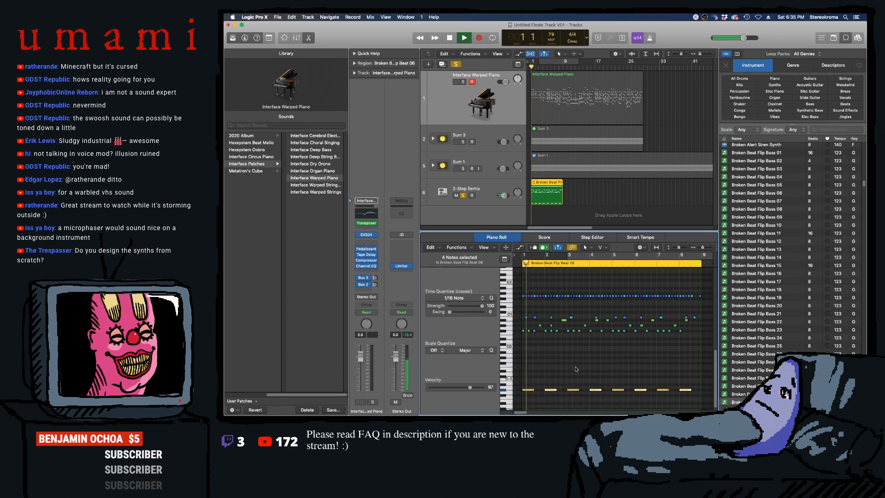
# - Unsolo the 2-Step Remix track, nudge the Sum 1 stack's volume and select 2-Step Remix
pyautogui.click(464, 196)
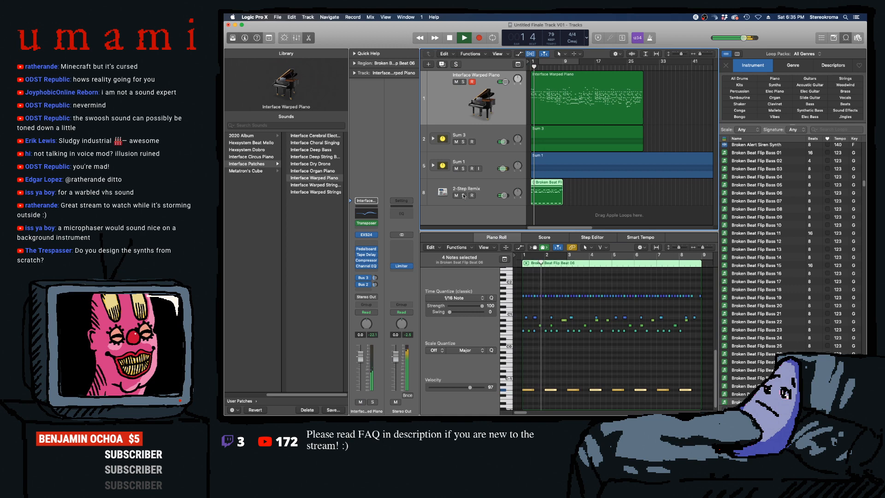
pyautogui.moveTo(503, 168); pyautogui.dragTo(502, 169)
pyautogui.click(450, 199)
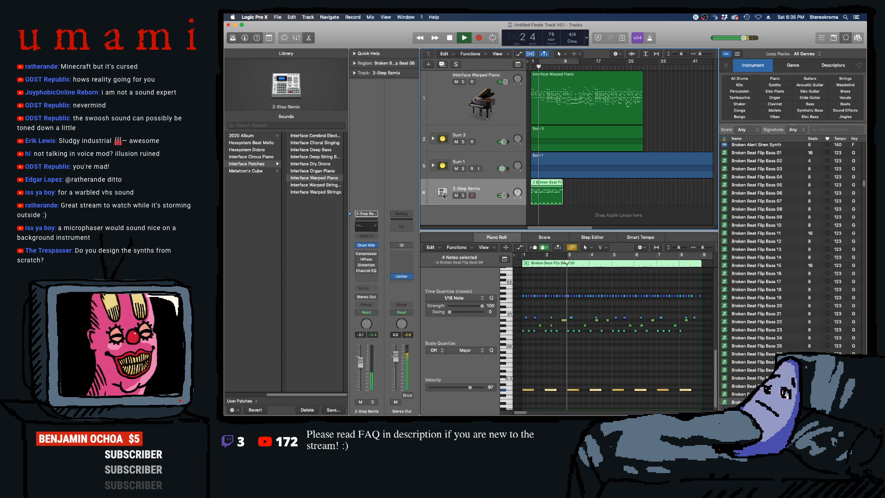
pyautogui.click(375, 254)
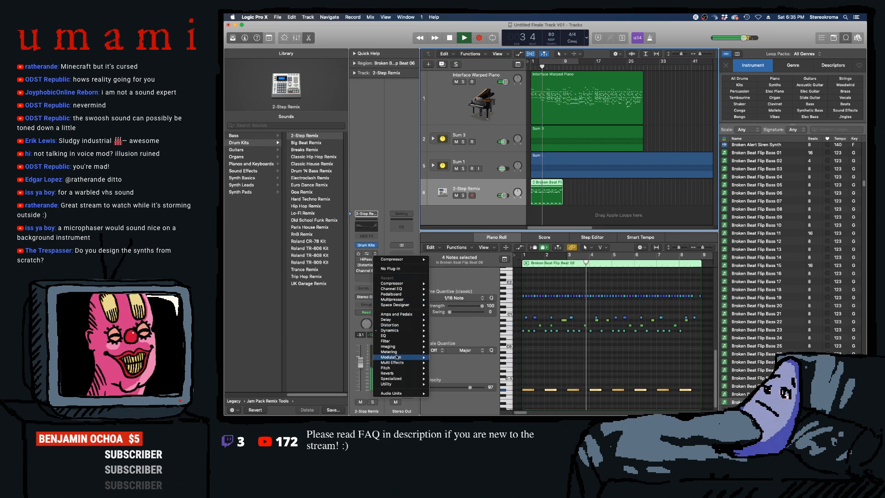
pyautogui.moveTo(406, 330)
pyautogui.moveTo(456, 337)
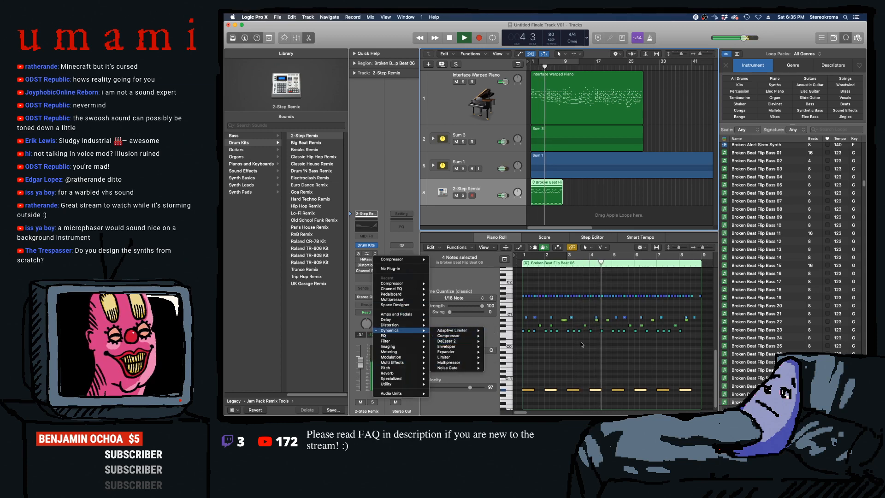
pyautogui.click(498, 336)
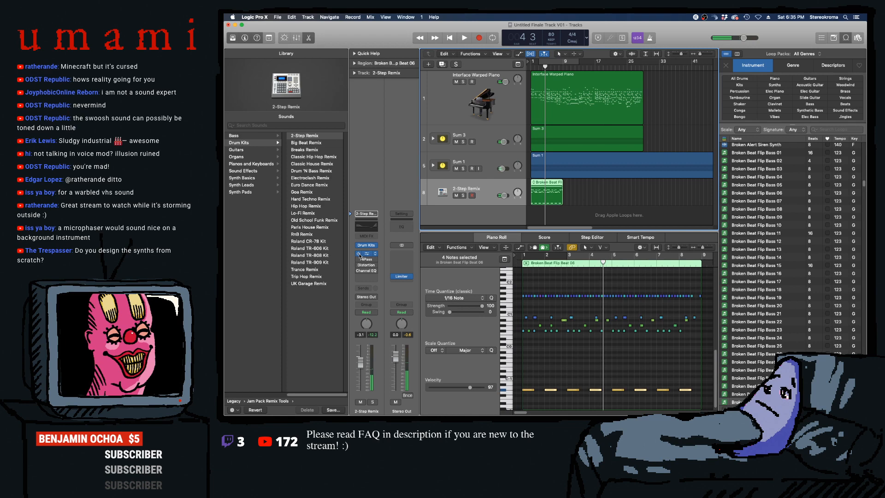
# - Remove the Compressor, HiPass, Distortion and Channel EQ effects from the 2-Step Remix track
pyautogui.click(372, 254)
pyautogui.click(381, 269)
pyautogui.click(375, 260)
pyautogui.click(382, 276)
pyautogui.click(376, 265)
pyautogui.click(380, 280)
pyautogui.click(376, 270)
pyautogui.click(382, 285)
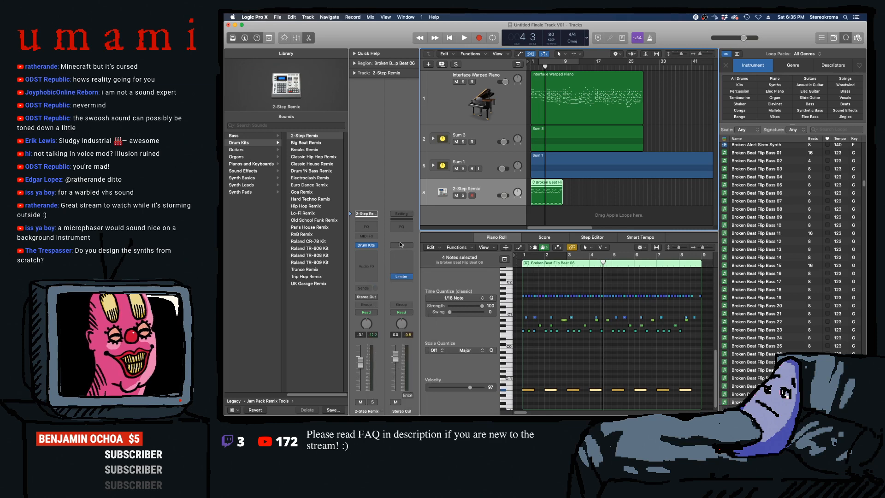
# - Insert a stereo ChromaVerb reverb on the 2-Step Remix track
pyautogui.click(376, 261)
pyautogui.moveTo(381, 344)
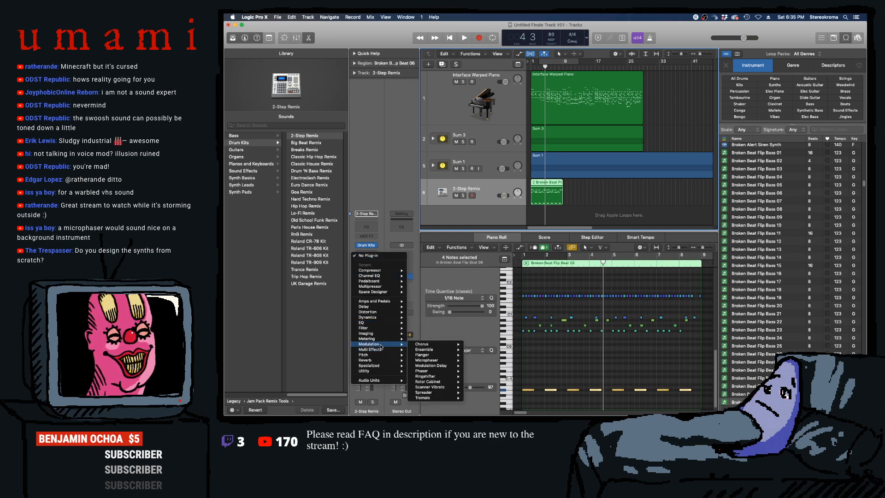
pyautogui.moveTo(379, 360)
pyautogui.moveTo(437, 360)
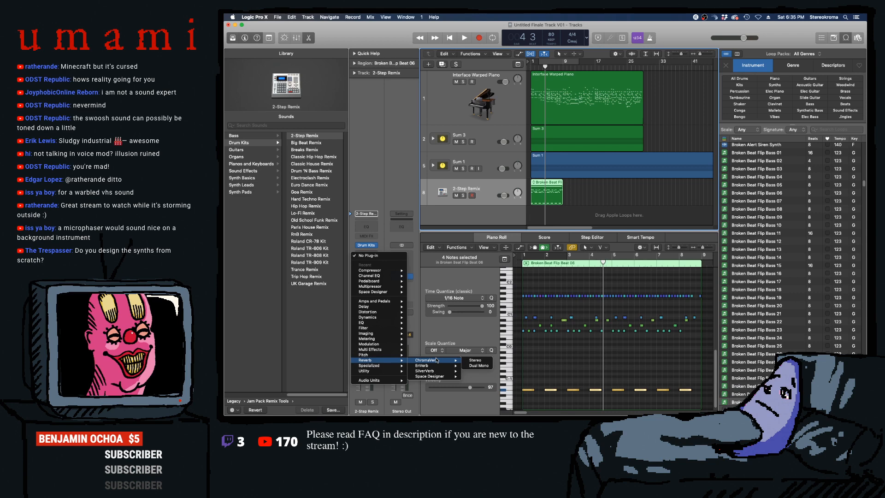
pyautogui.click(475, 360)
pyautogui.moveTo(444, 41); pyautogui.dragTo(570, 230)
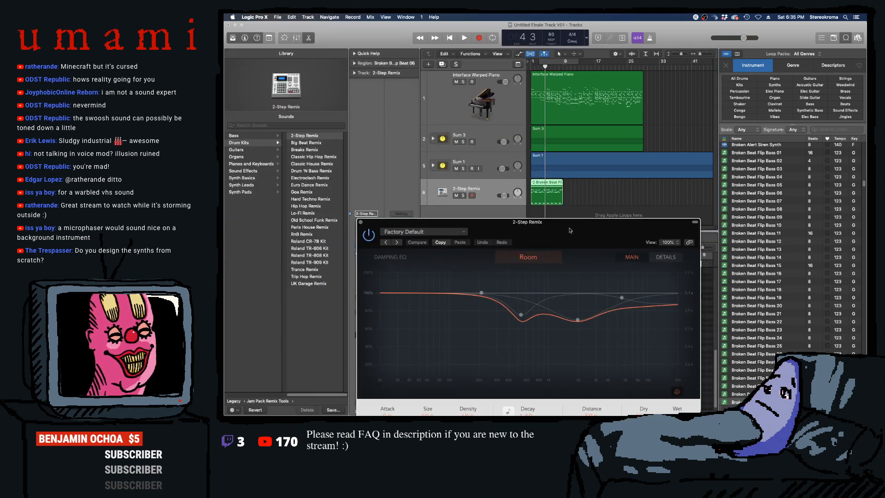
# - Solo 2-Step Remix, play from the start and set ChromaVerb's wet level to 68% and decay to 1.50 s
pyautogui.click(463, 195)
pyautogui.press('Return')
pyautogui.press('space')
pyautogui.moveTo(505, 223); pyautogui.dragTo(435, 52)
pyautogui.moveTo(607, 275); pyautogui.dragTo(607, 267)
pyautogui.moveTo(452, 264); pyautogui.dragTo(456, 257)
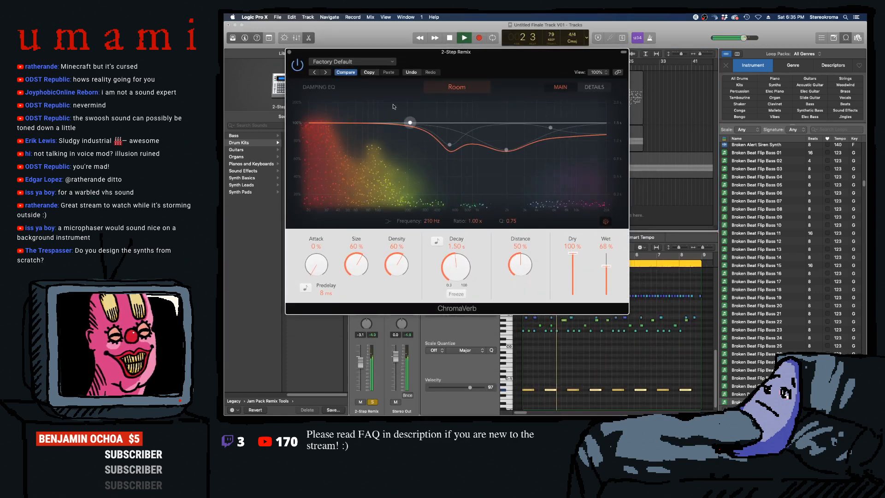
pyautogui.click(289, 52)
# - Add a Channel EQ to 2-Step Remix, enable its low cut and raise the cutoff frequency
pyautogui.click(366, 226)
pyautogui.click(254, 67)
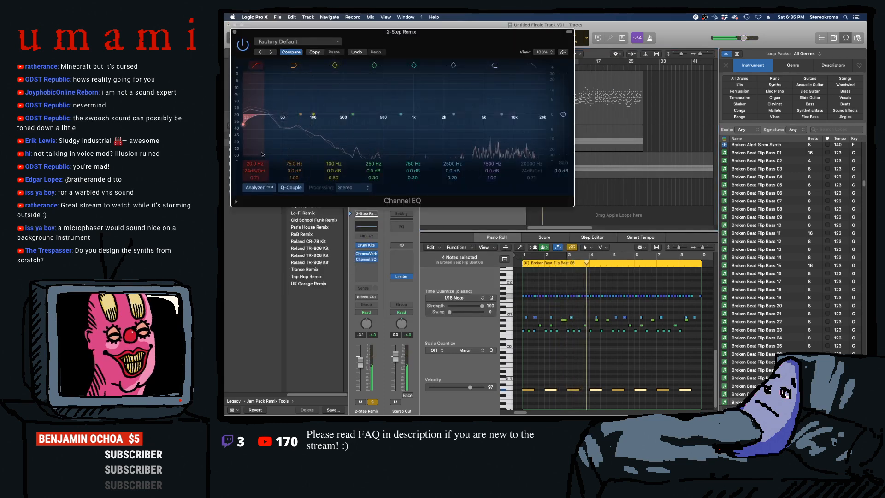
pyautogui.moveTo(250, 123); pyautogui.dragTo(301, 123)
pyautogui.click(235, 33)
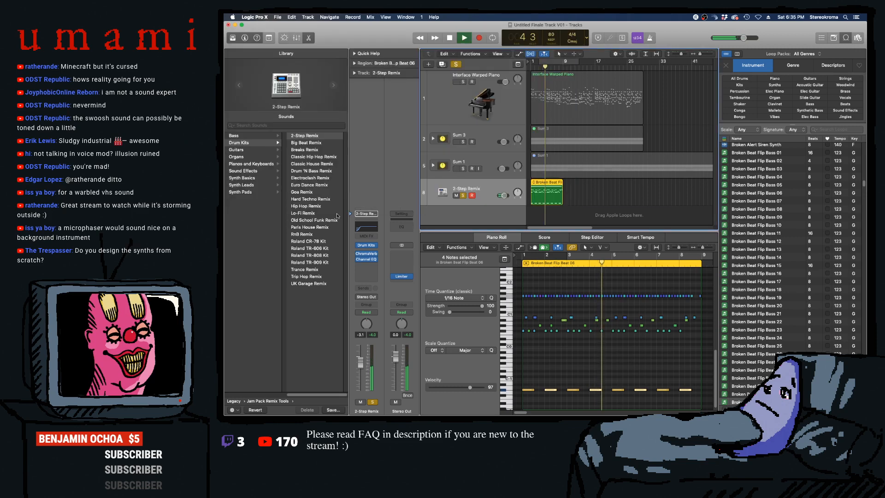
# - Insert a Noise Gate with a -27 dB threshold on 2-Step Remix and loop its Broken Beat Flip Beat 06 region from the start
pyautogui.click(366, 265)
pyautogui.moveTo(382, 324)
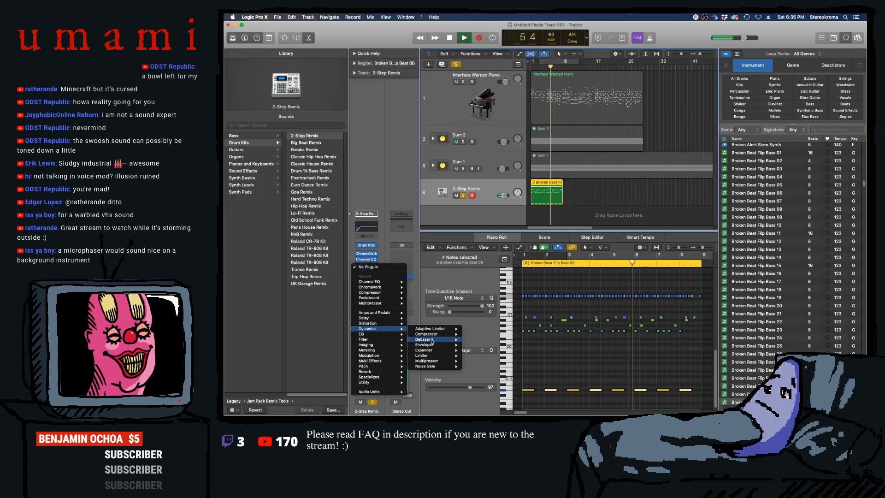
pyautogui.click(426, 366)
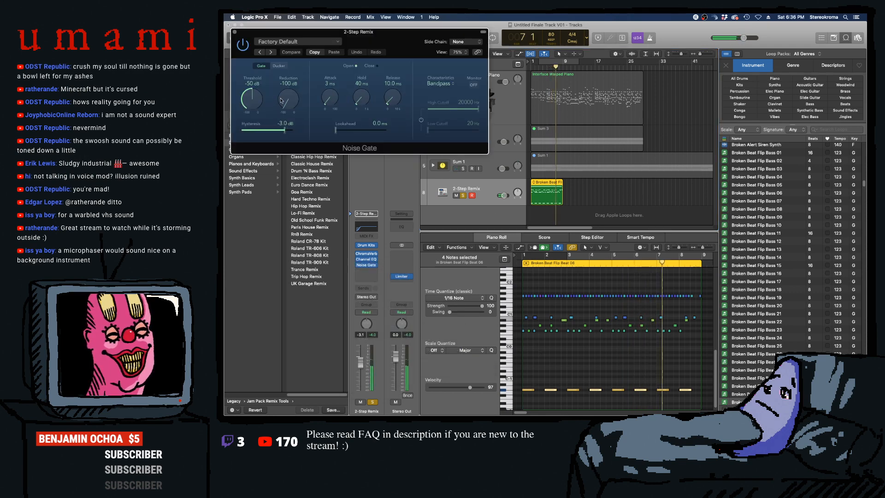
pyautogui.moveTo(255, 99); pyautogui.dragTo(284, 104)
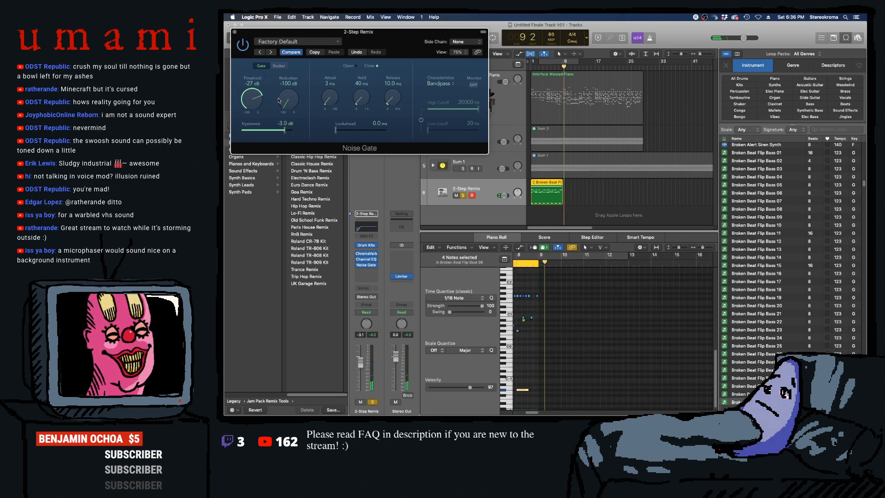
pyautogui.press('Return')
pyautogui.press('l')
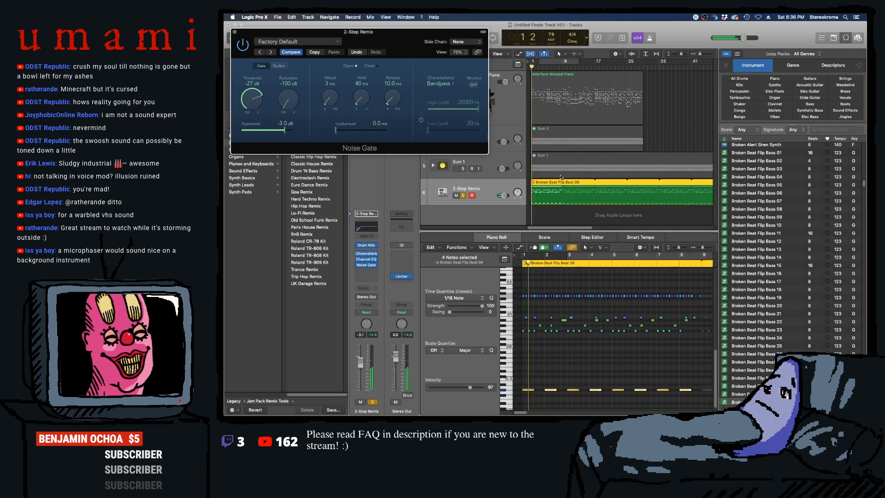
# - Set the 2-Step Remix Noise Gate's release to 42.8 ms and its hold to 150 ms
pyautogui.moveTo(387, 98); pyautogui.dragTo(384, 91)
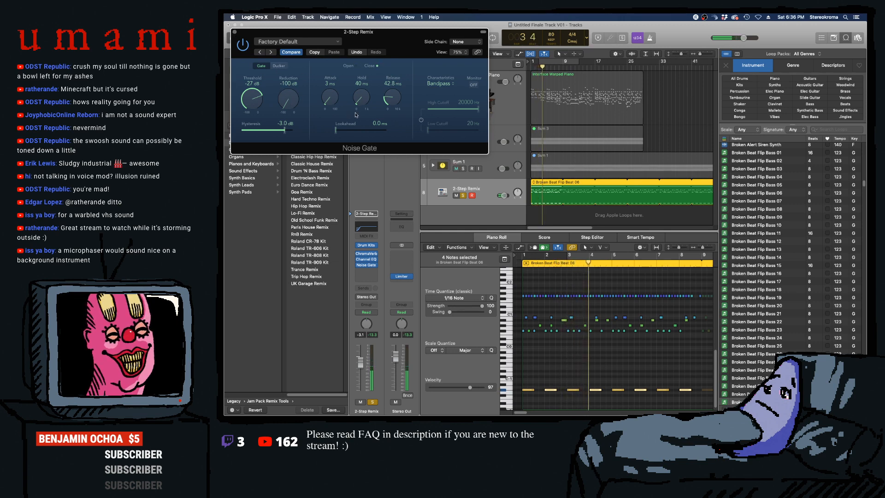
pyautogui.moveTo(361, 97); pyautogui.dragTo(361, 88)
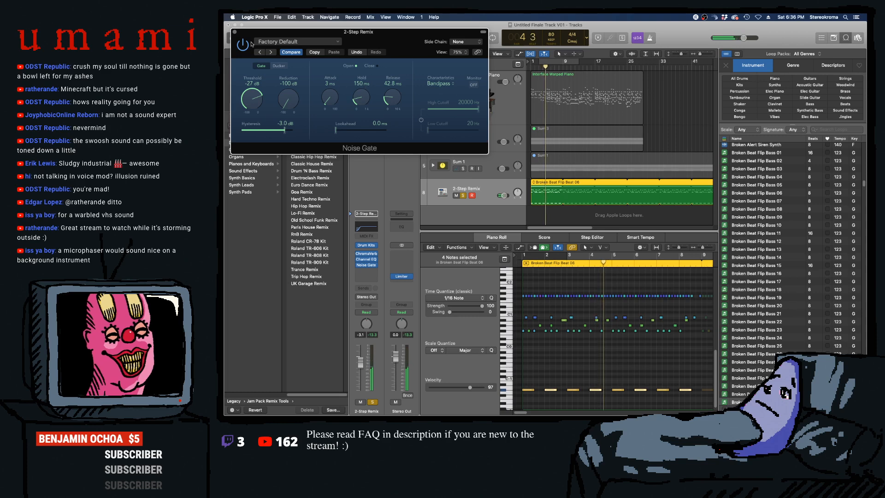
pyautogui.click(234, 32)
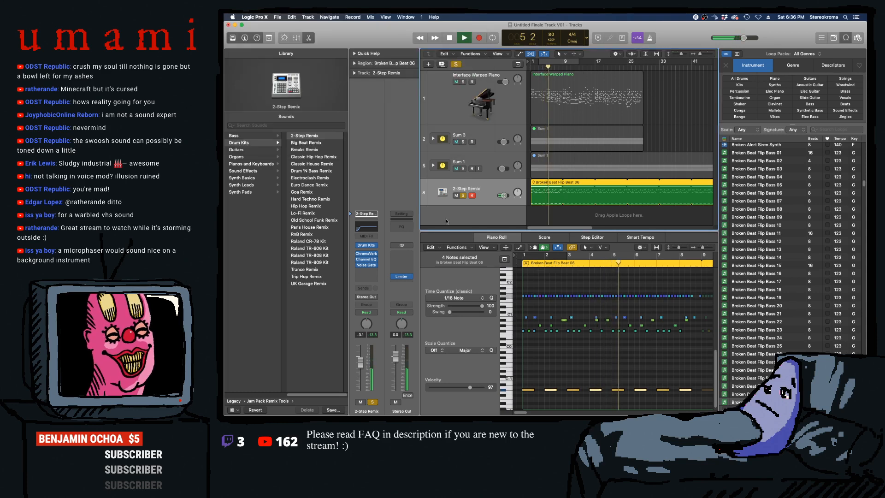
# - Insert a second stereo Channel EQ on 2-Step Remix, cut its high shelf to -10.0 dB and boost the 640 Hz band by 4.0 dB
pyautogui.click(367, 270)
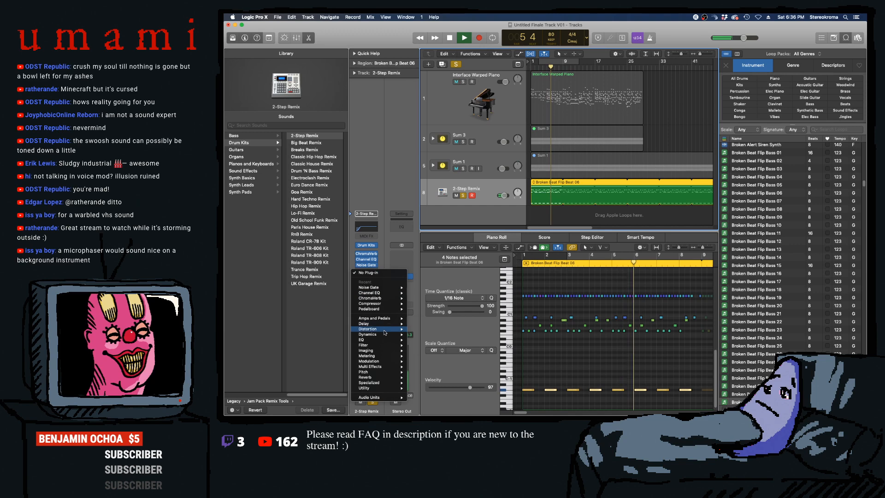
pyautogui.moveTo(383, 340)
pyautogui.moveTo(429, 346)
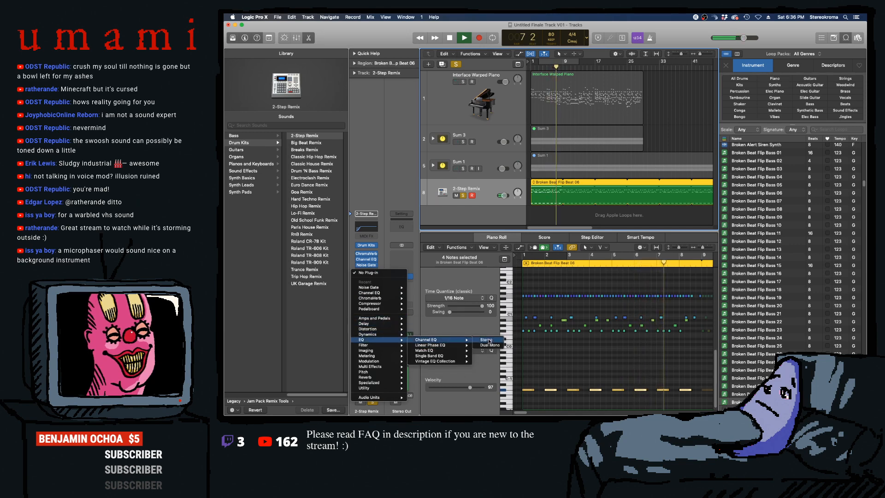
pyautogui.click(489, 341)
pyautogui.moveTo(488, 133); pyautogui.dragTo(449, 153)
pyautogui.moveTo(381, 145)
pyautogui.mouseDown()
pyautogui.moveTo(385, 116)
pyautogui.moveTo(385, 134)
pyautogui.mouseUp()
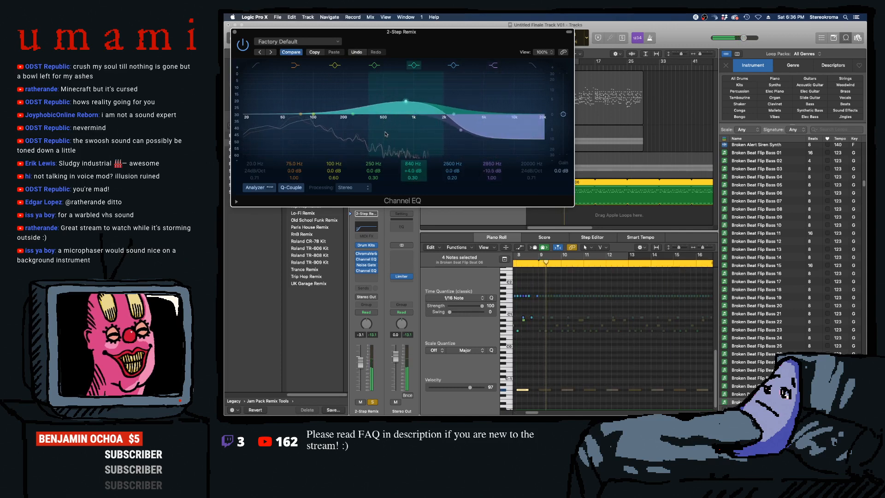
pyautogui.click(235, 33)
# - Unsolo 2-Step Remix, deselect its region and stop playback with the playhead at bar 30
pyautogui.click(377, 278)
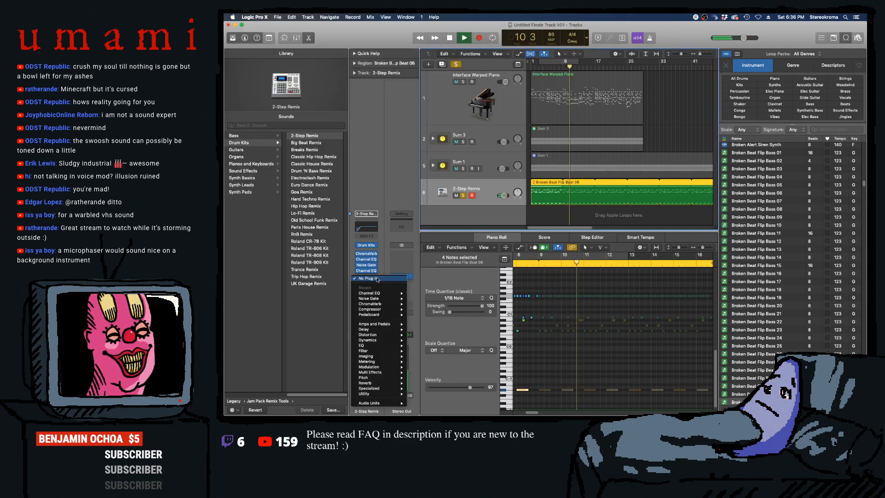
pyautogui.click(389, 244)
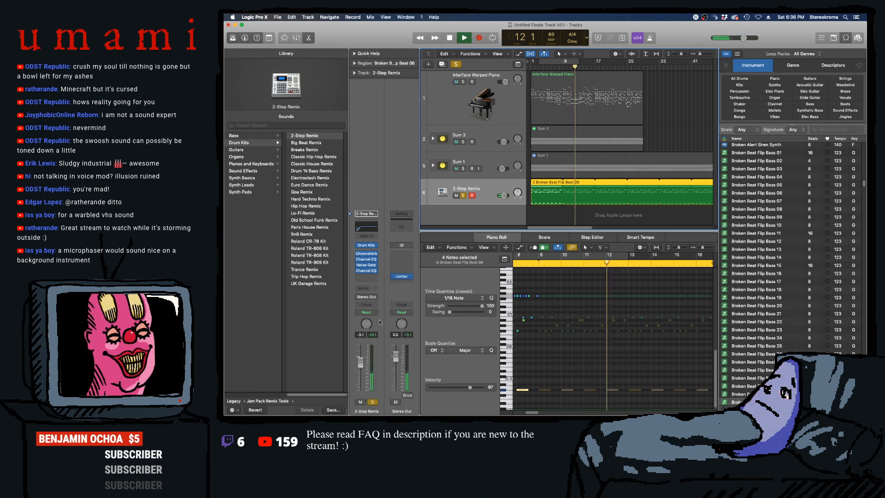
pyautogui.click(463, 195)
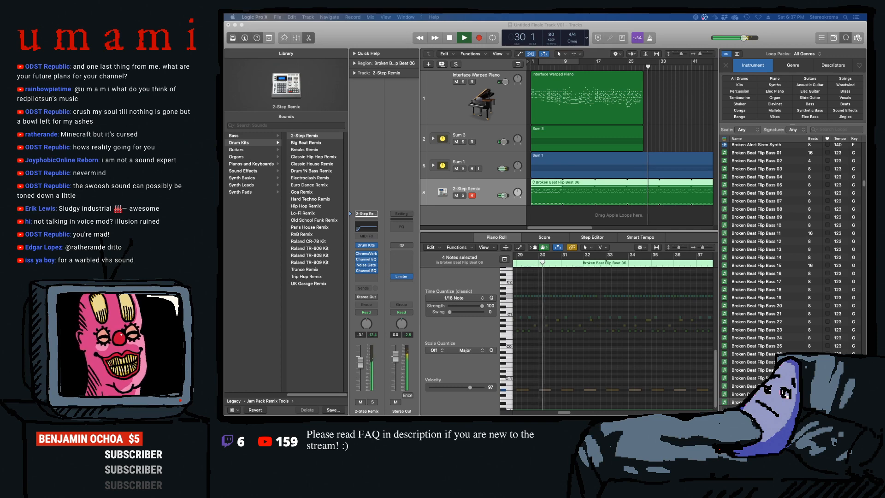
pyautogui.click(664, 104)
pyautogui.press('space')
pyautogui.moveTo(652, 68); pyautogui.dragTo(648, 67)
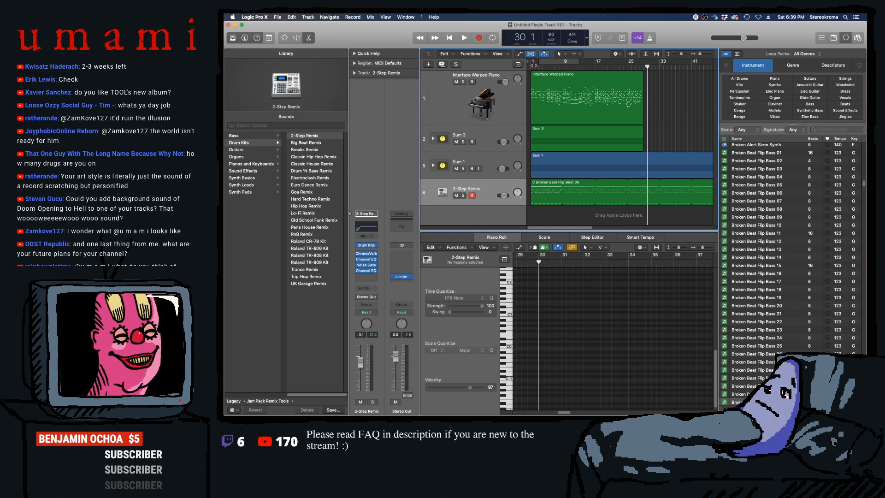
# - Solo Sum 3, play from the start, add Sum 1 and 2-Step Remix to the solo and nudge Sum 1's volume
pyautogui.click(463, 142)
pyautogui.press('Return')
pyautogui.press('space')
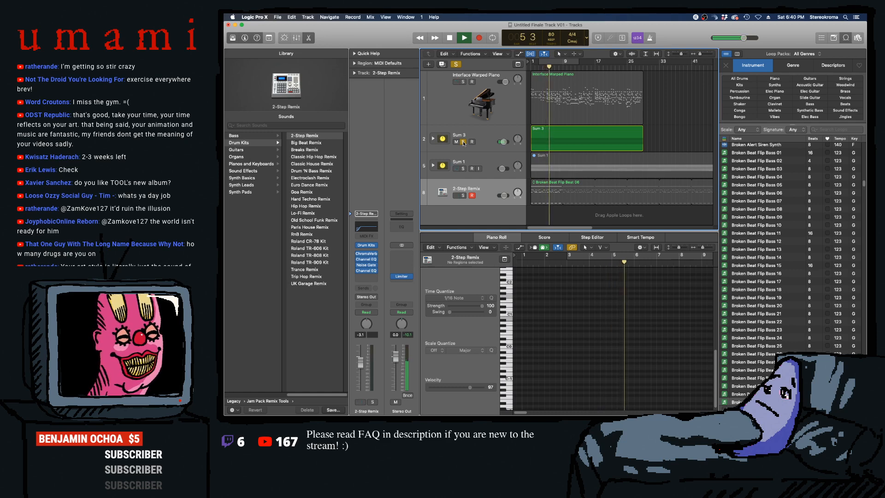
pyautogui.click(463, 168)
pyautogui.click(463, 195)
pyautogui.moveTo(502, 168); pyautogui.dragTo(501, 169)
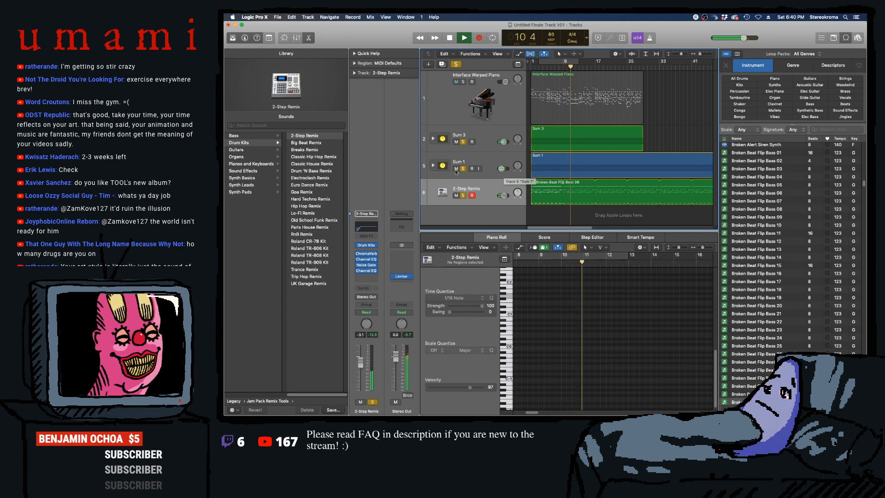
# - Expand the Sum 1 stack to show its drum tracks, stop playback and select the Broken Beat Flip Beat 06 region
pyautogui.click(433, 165)
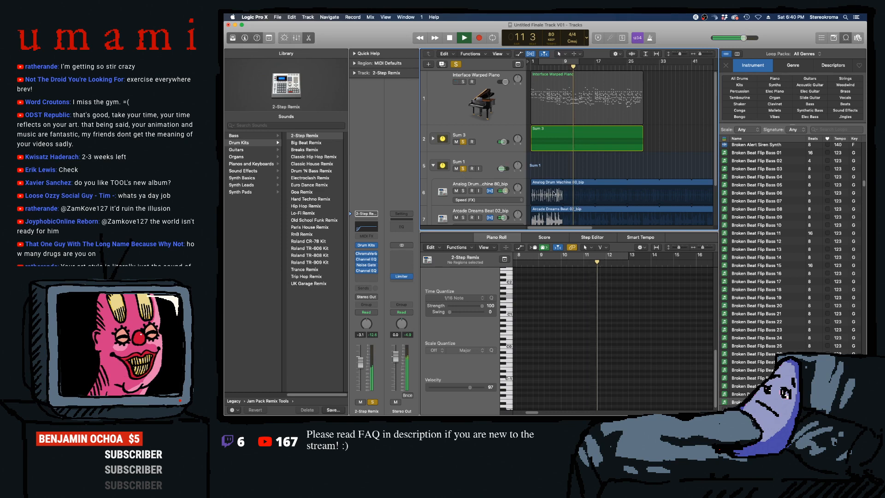
pyautogui.scroll(-1, 555, 194)
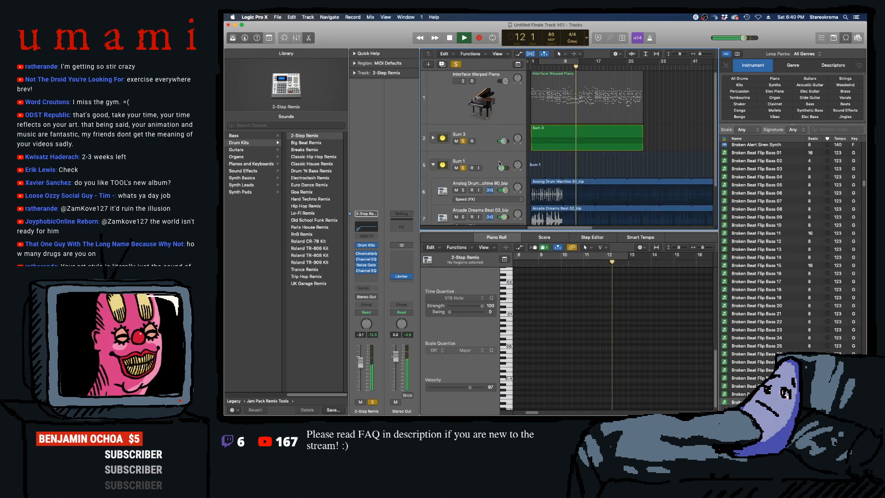
pyautogui.scroll(-3, 553, 161)
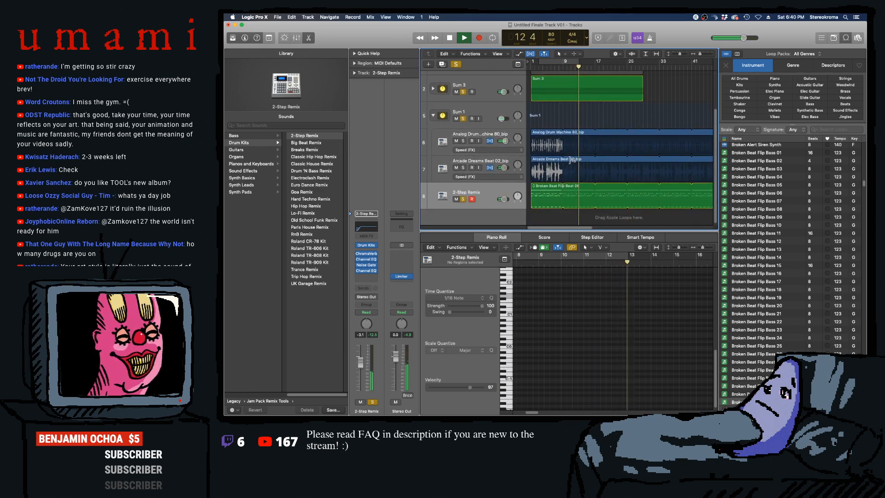
pyautogui.press('space')
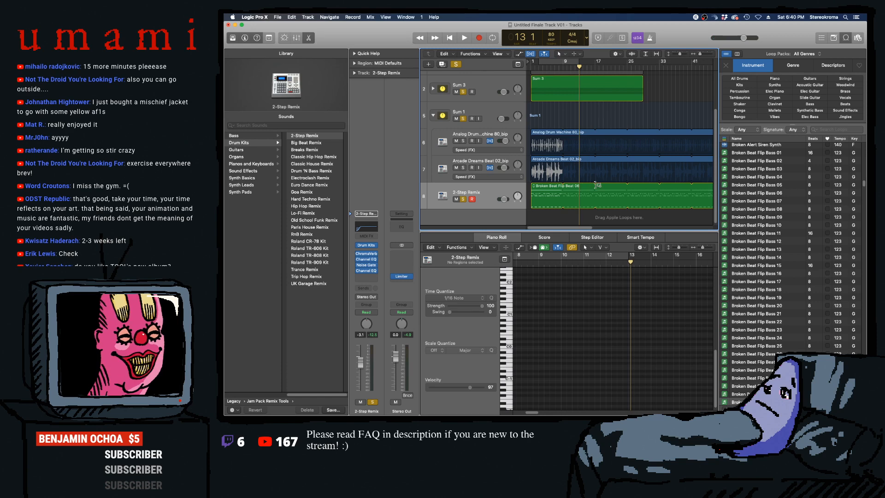
pyautogui.scroll(3, 560, 203)
pyautogui.scroll(-3, 548, 191)
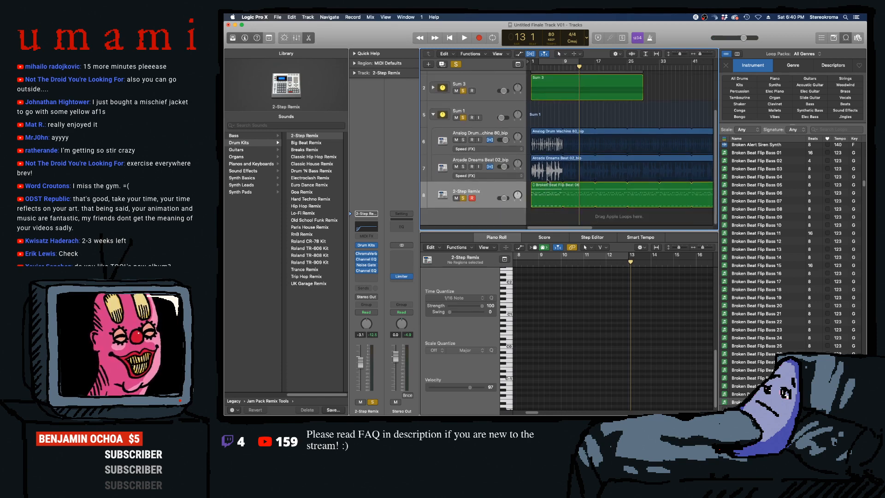
pyautogui.click(553, 187)
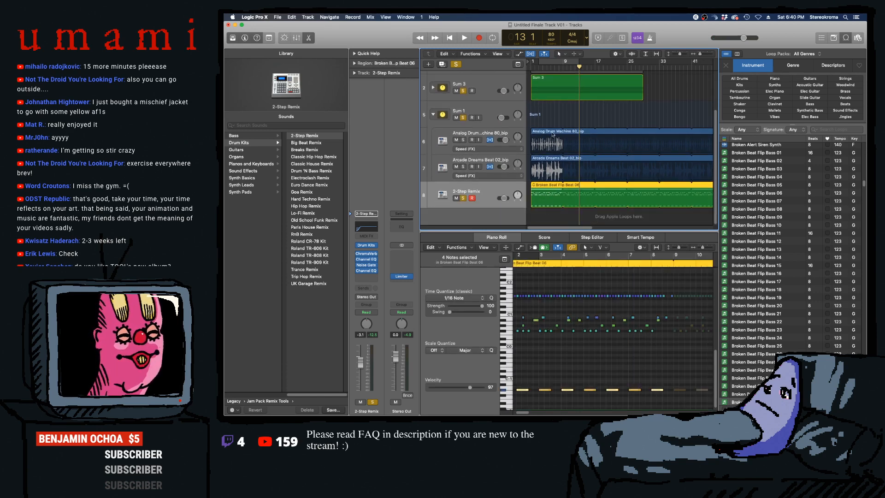
# - Take Sum 1 and 2-Step Remix out of solo and play the arrangement from the start
pyautogui.scroll(2, 599, 211)
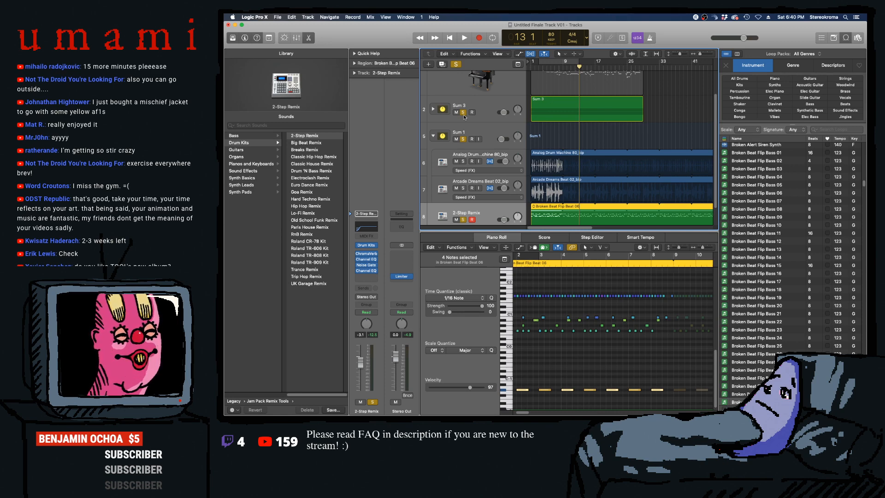
pyautogui.click(462, 139)
pyautogui.click(463, 220)
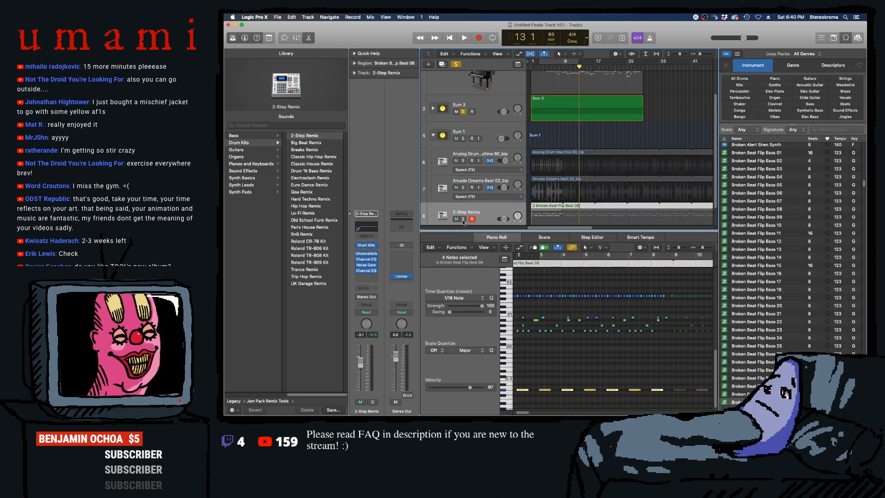
pyautogui.press('Return')
pyautogui.press('space')
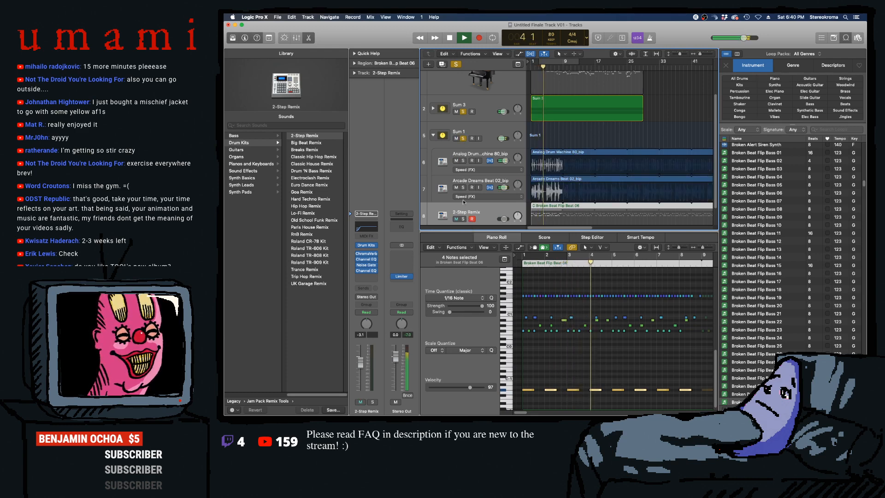
# - Solo 2-Step Remix during playback, stop playback and return the playhead to bar 1
pyautogui.scroll(-1, 464, 203)
pyautogui.click(464, 212)
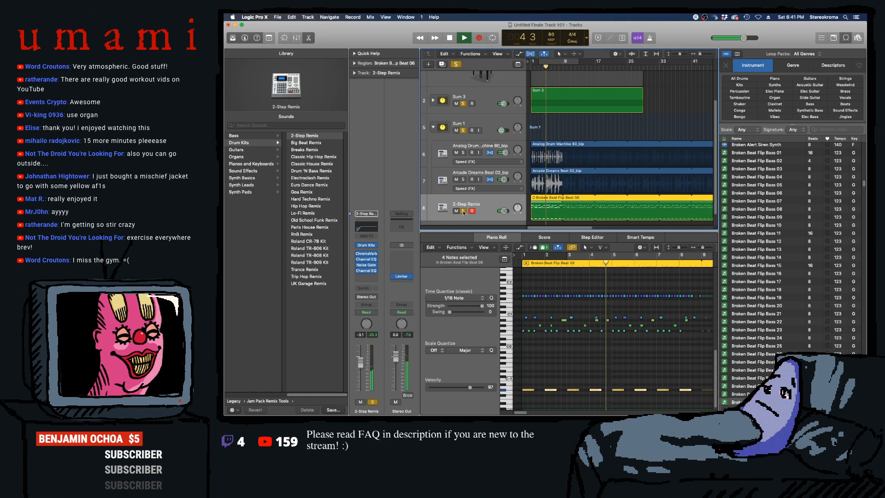
pyautogui.press('space')
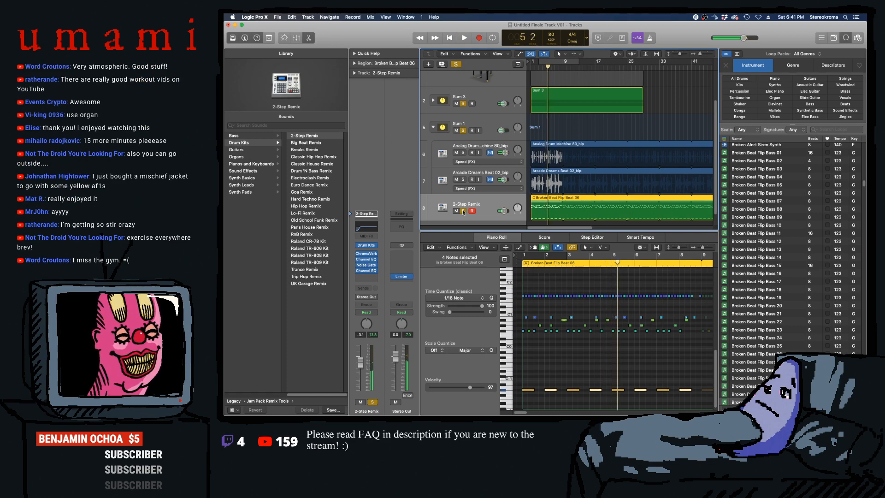
pyautogui.moveTo(547, 68); pyautogui.dragTo(493, 65)
pyautogui.click(539, 68)
pyautogui.click(532, 68)
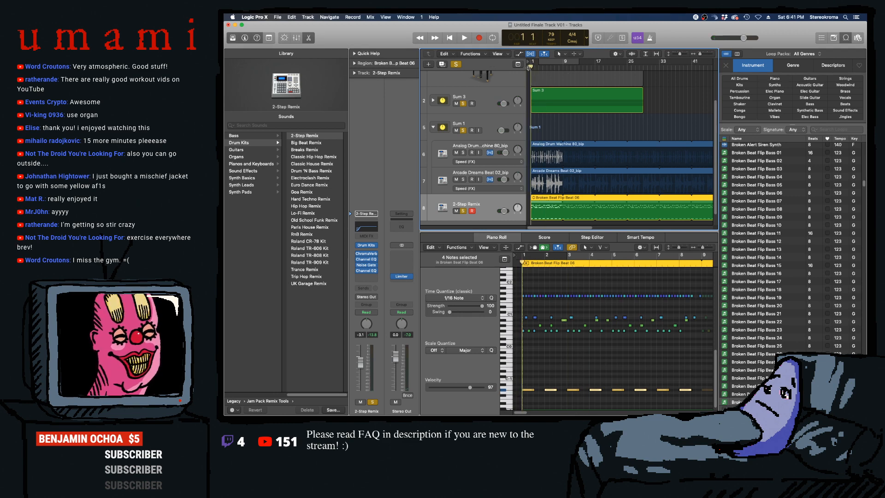